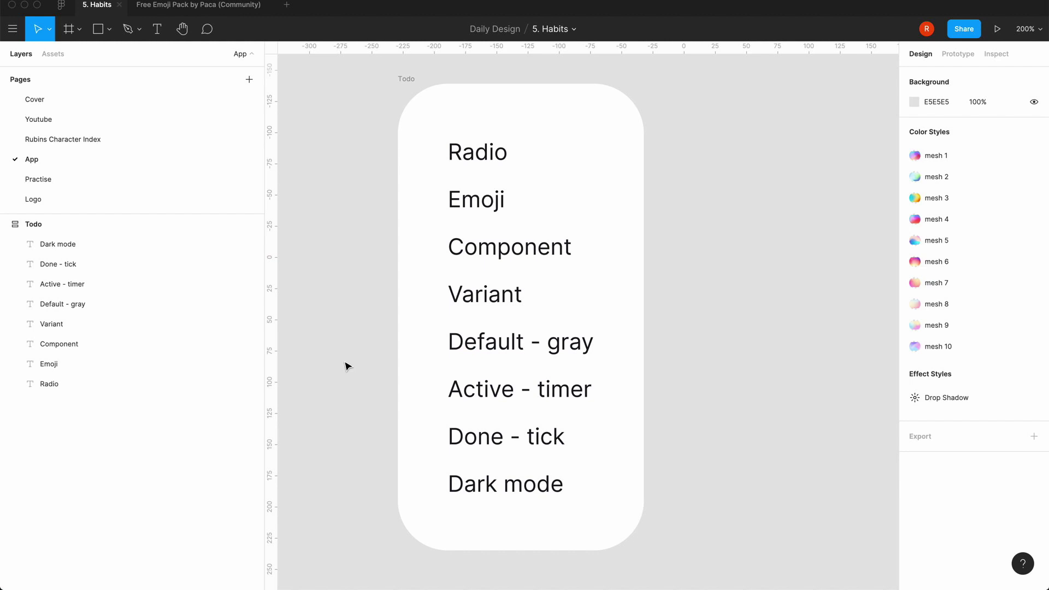
- Draw a circle in the empty space beside the Todo card and size it to 32 × 32 with its proportions locked
scroll(345, 366, "right", 2)
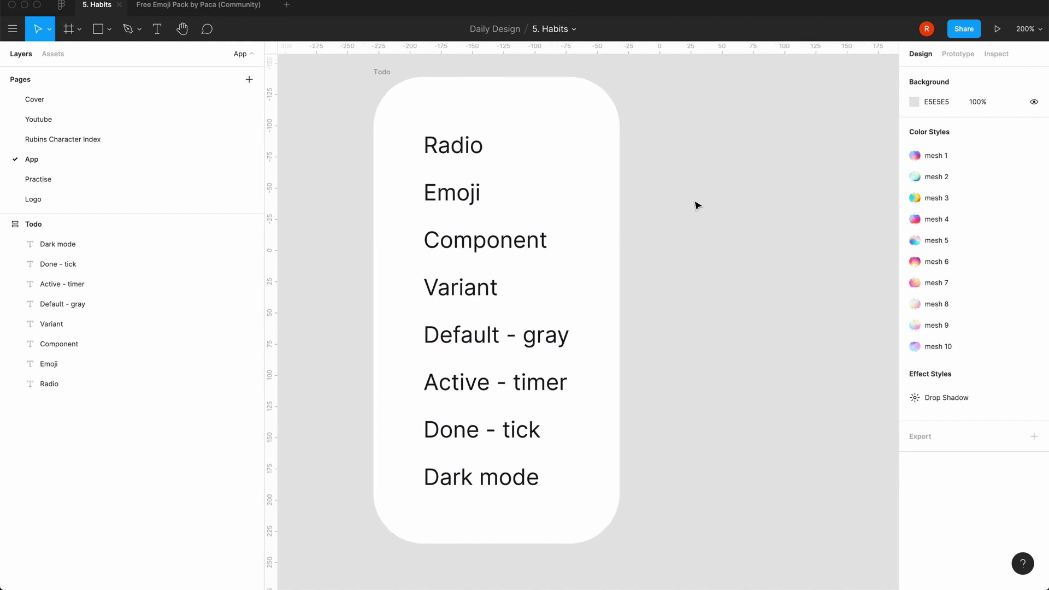
scroll(697, 205, "right", 3)
scroll(696, 205, "up", 2)
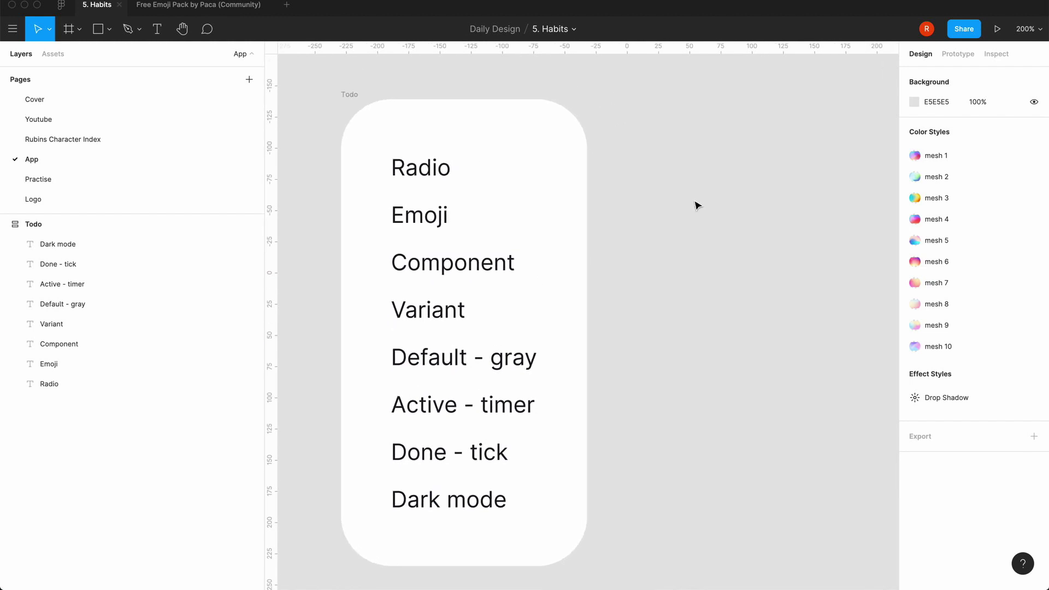
key("o")
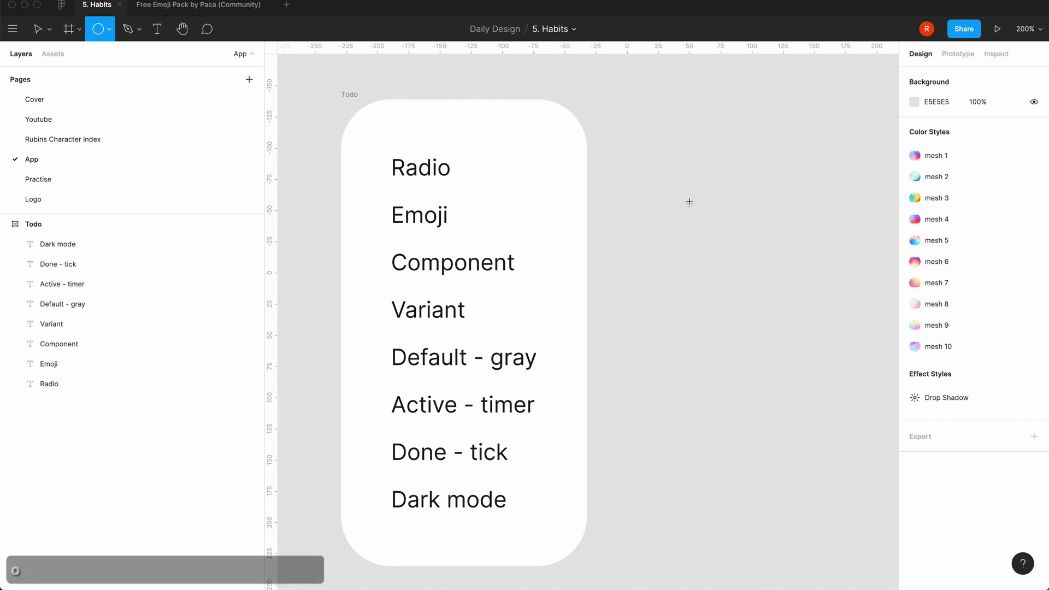
left_click(681, 154)
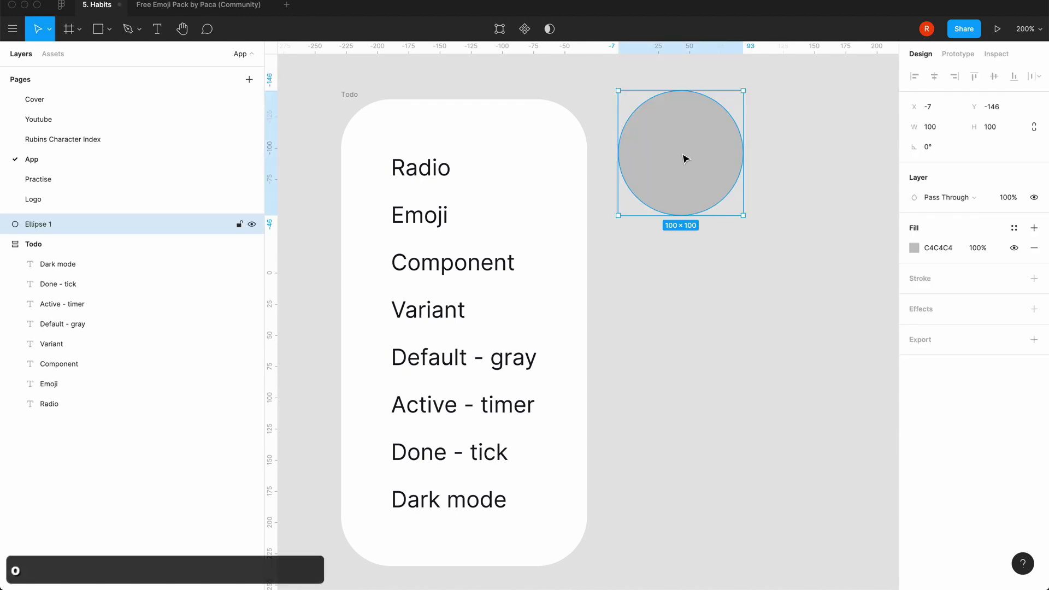
left_click(1027, 130)
type("32")
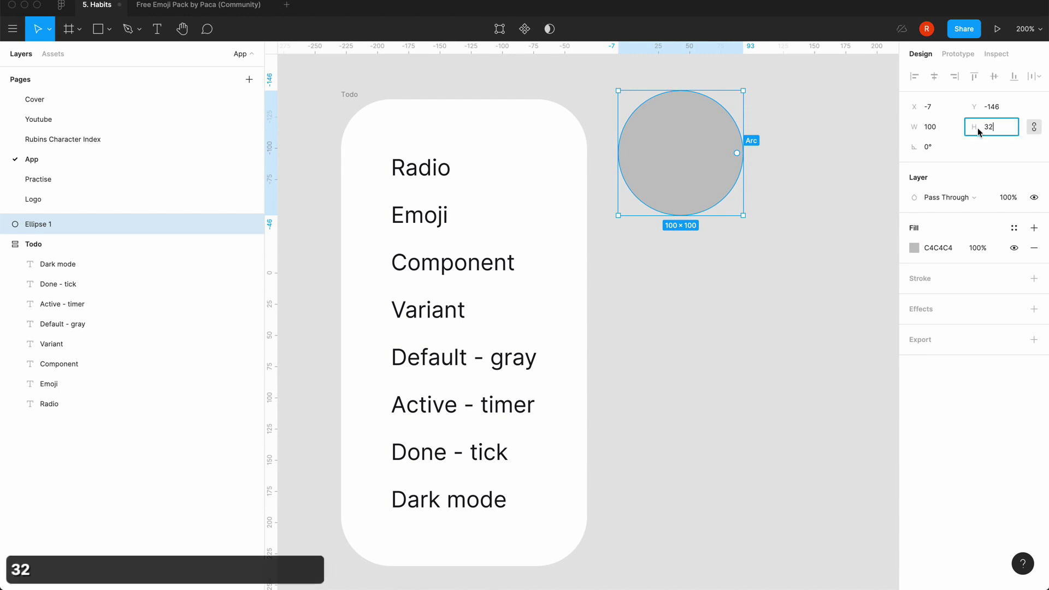
left_click(923, 129)
left_click(721, 169)
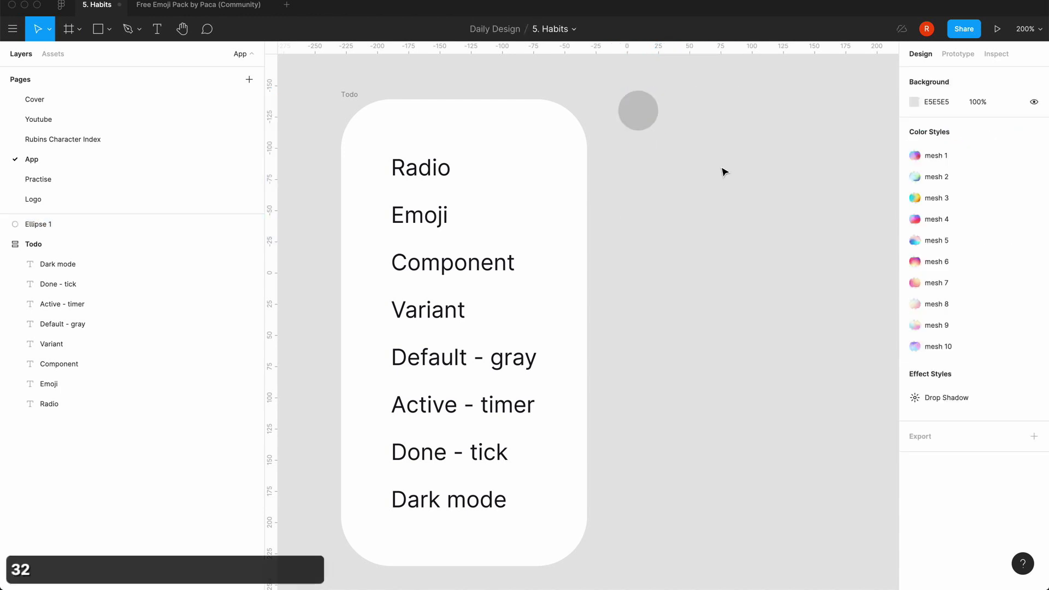
- Move the gray circle to about X 21, Y -99, beside the Radio entry of the Todo card
left_click_drag(639, 110, 689, 167)
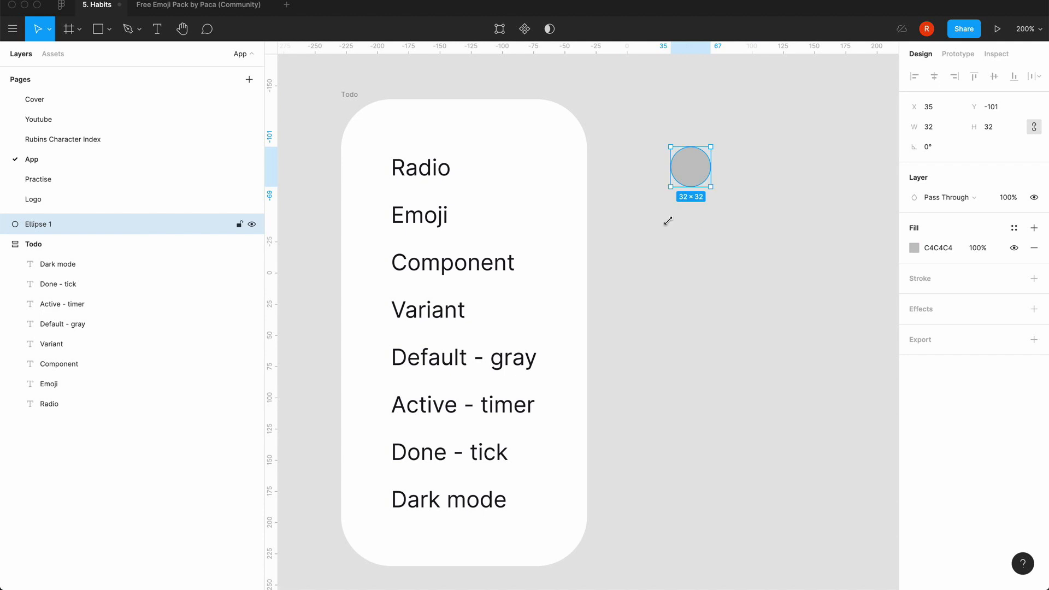
left_click(668, 243)
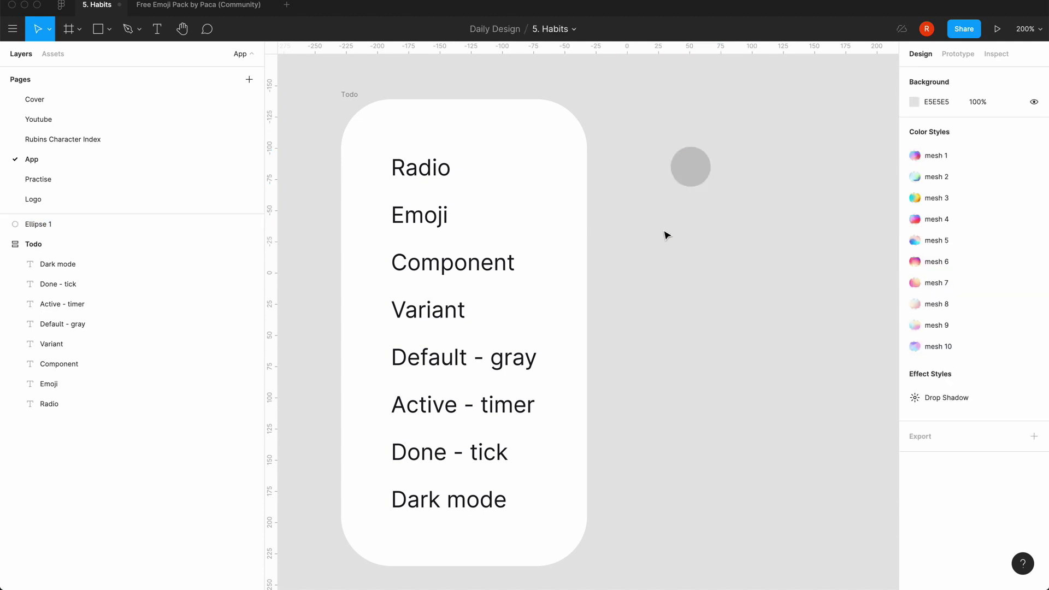
scroll(666, 235, "up", 3)
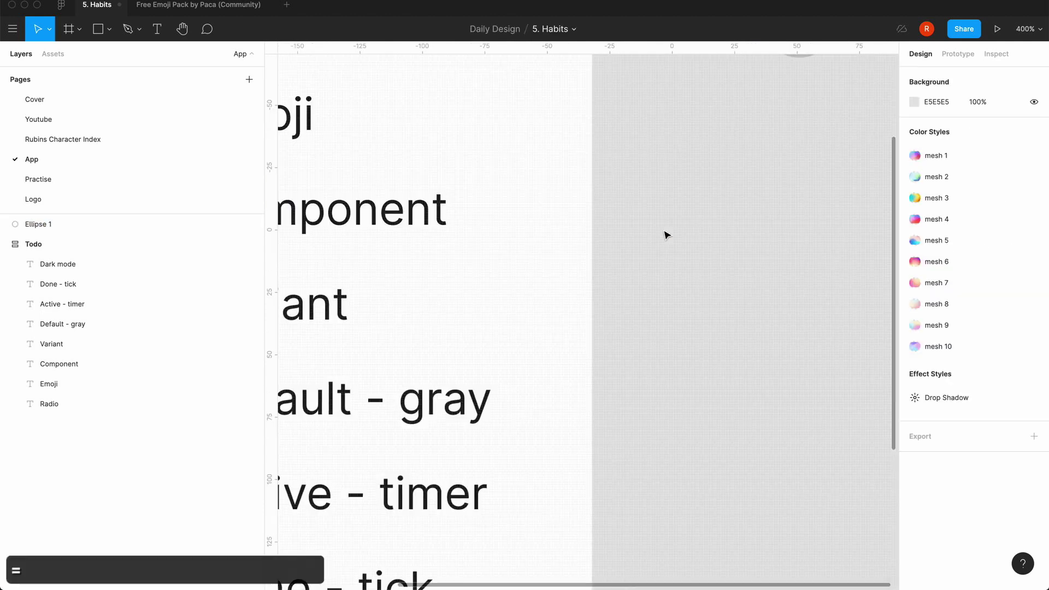
key("shift+0")
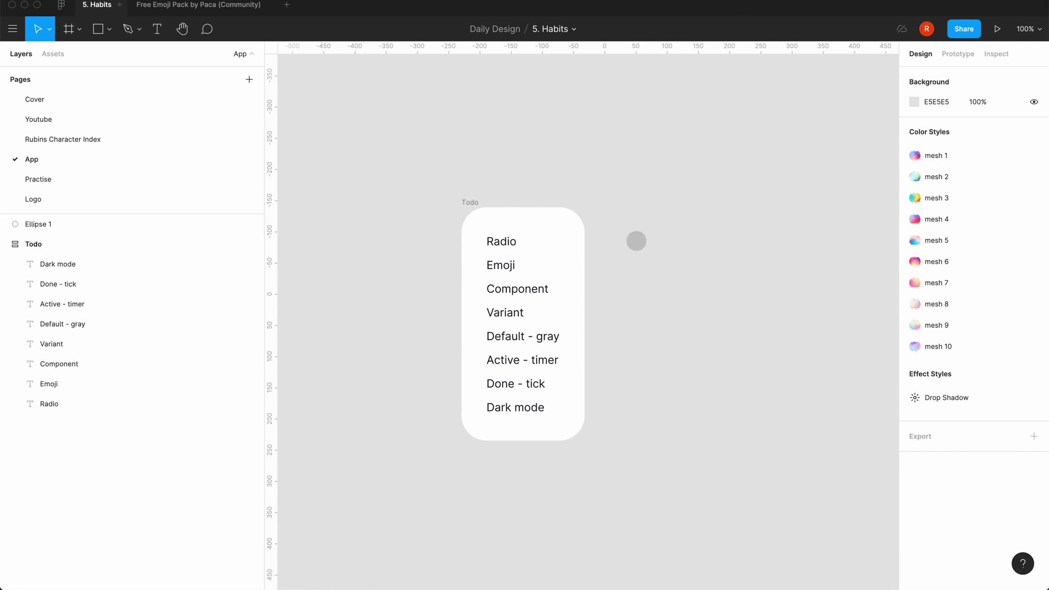
key("shift+equal")
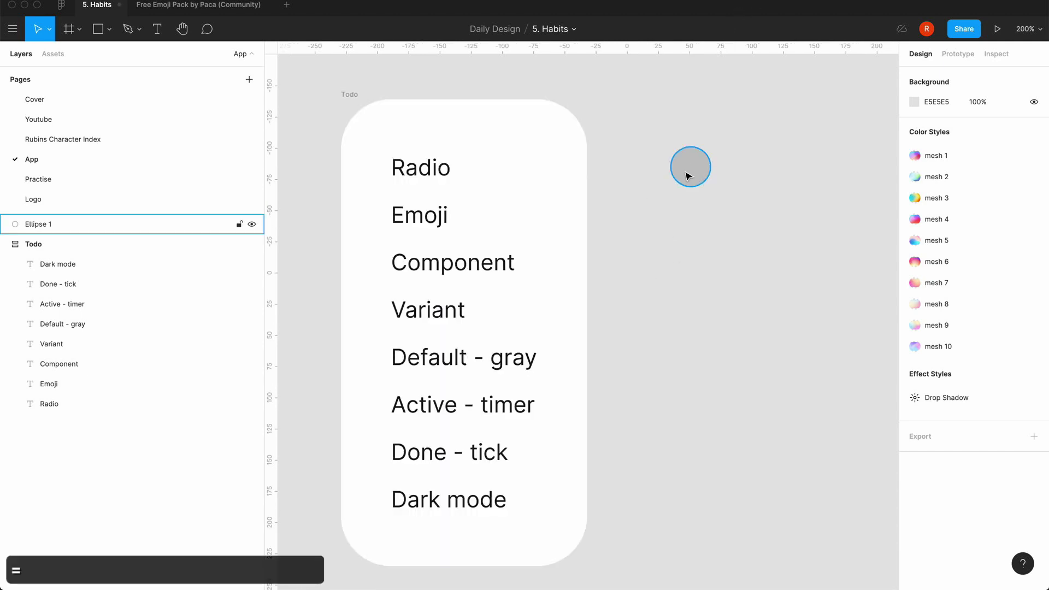
mouse_move(688, 165)
left_mouse_down()
mouse_move(659, 168)
mouse_move(671, 167)
left_mouse_up()
left_click(658, 250)
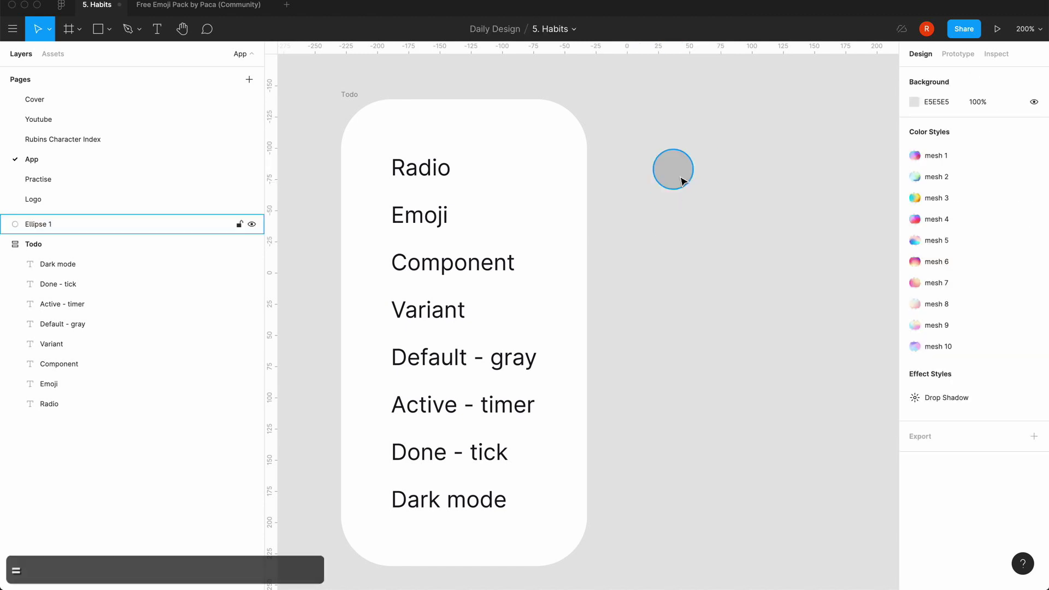
- Group the circle and paste a copy of it inside the same group
left_click(682, 180)
key("super+g")
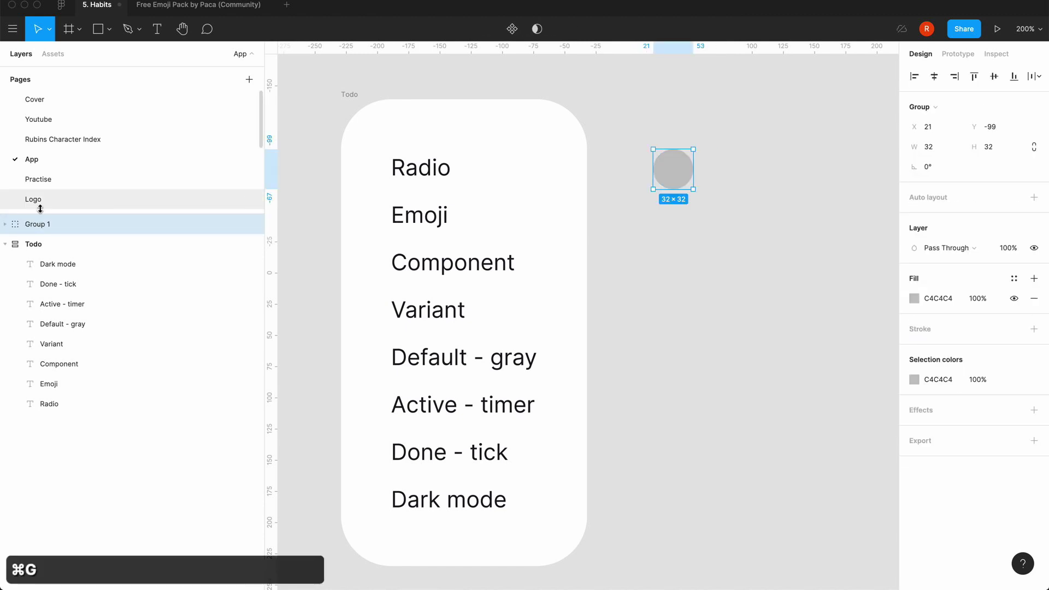
left_click(4, 227)
left_click(54, 243)
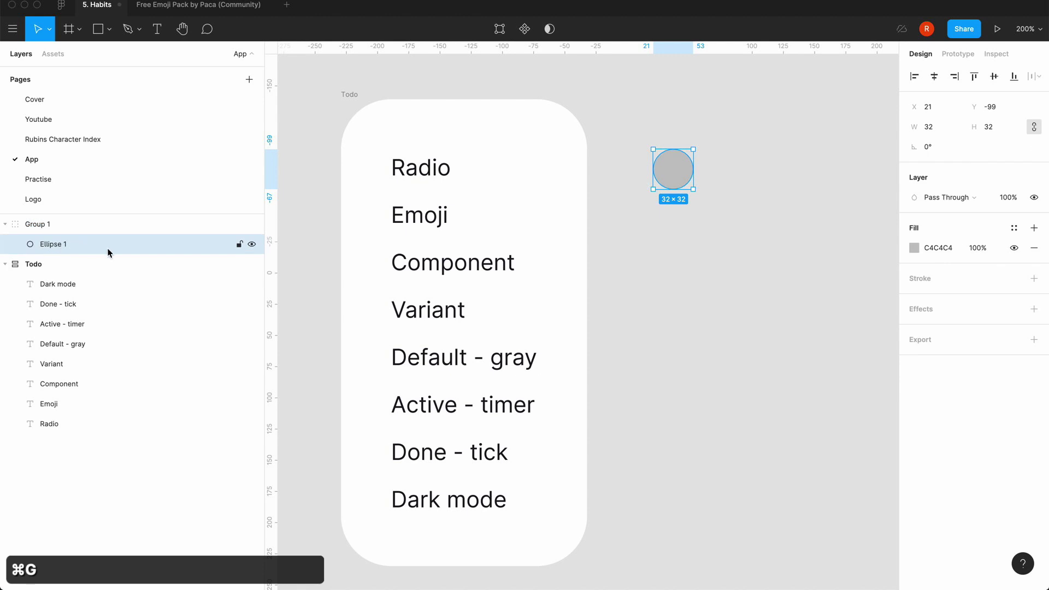
key("super+c")
key("super+v")
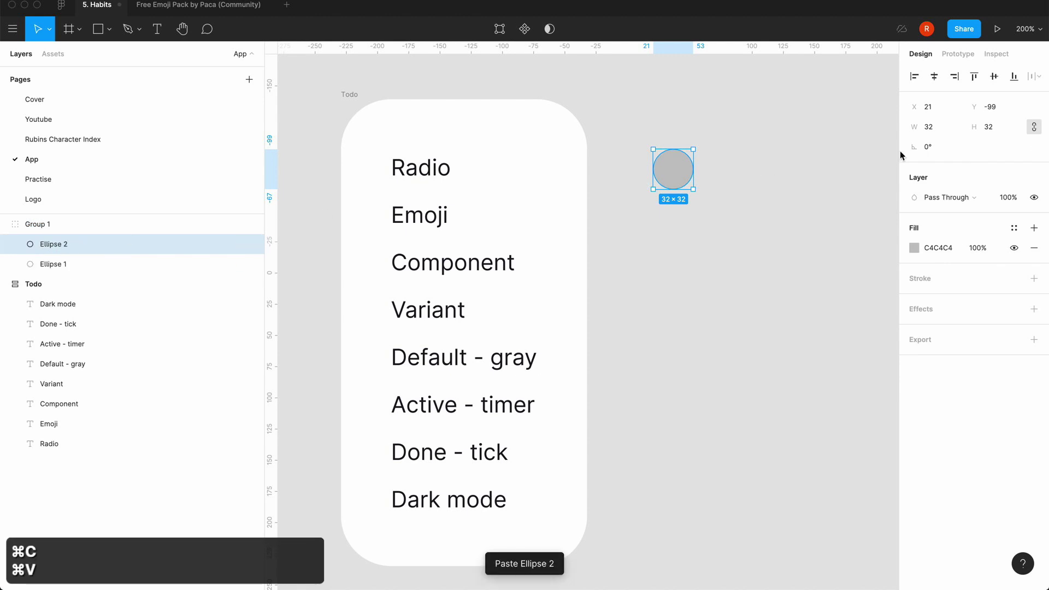
- Resize the duplicated circle to 24 × 24 and fill it with white, FFFFFF
left_click(995, 129)
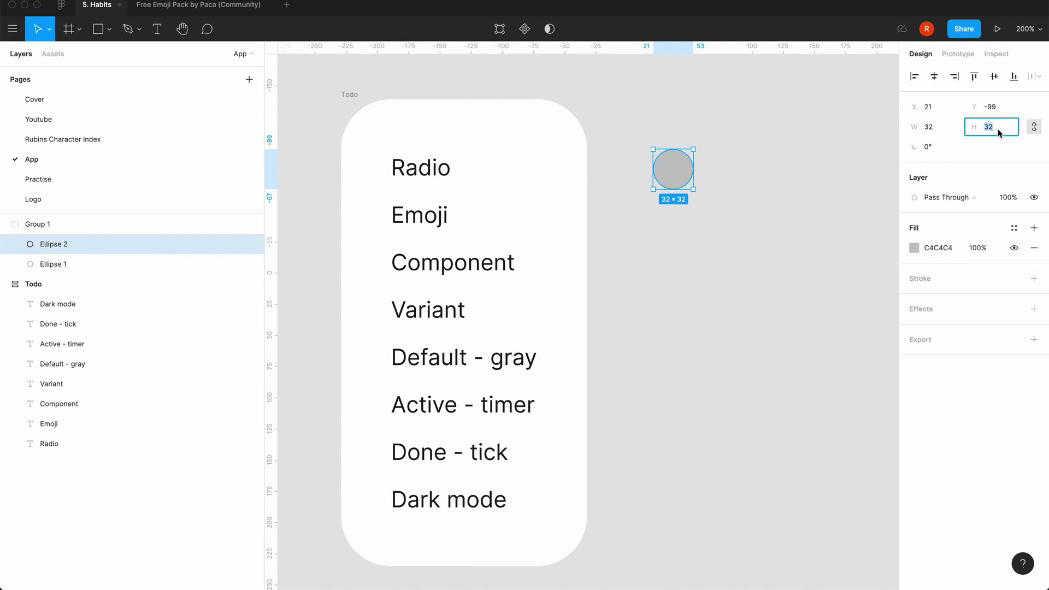
type("24")
key("Return")
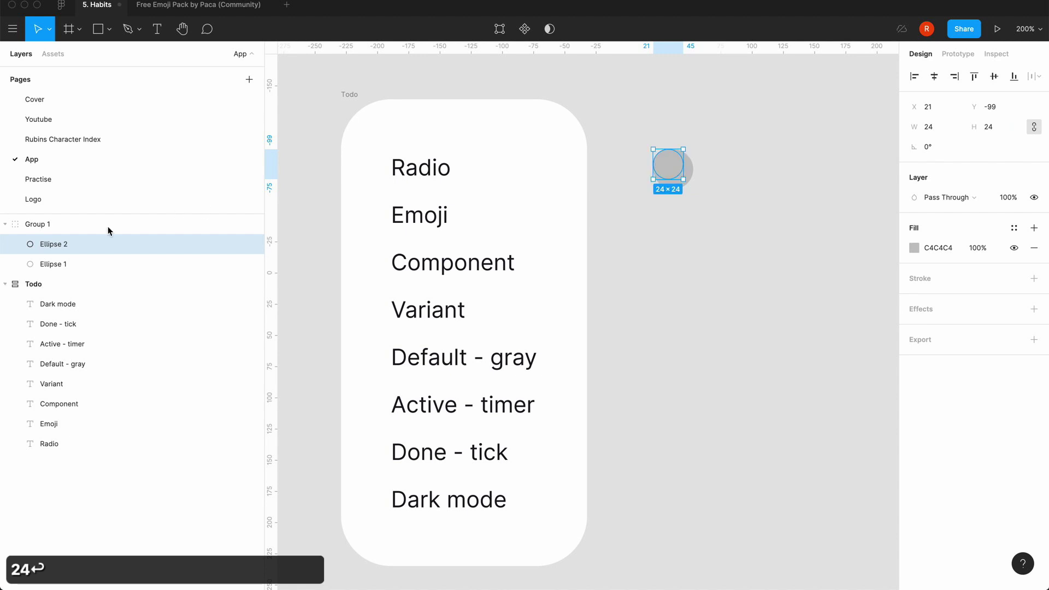
left_click(914, 247)
left_click(793, 530)
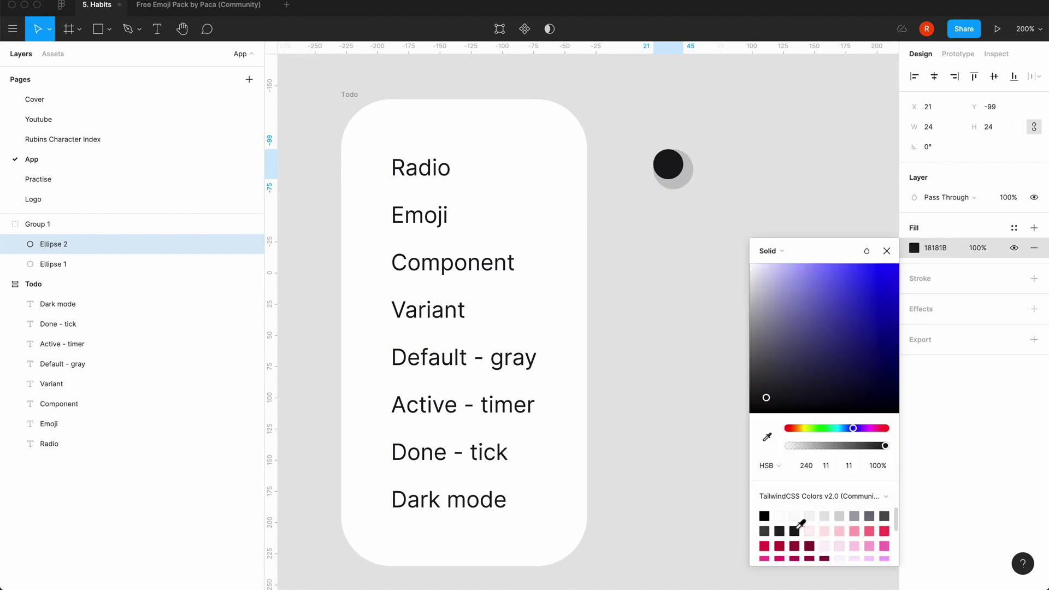
left_click(779, 515)
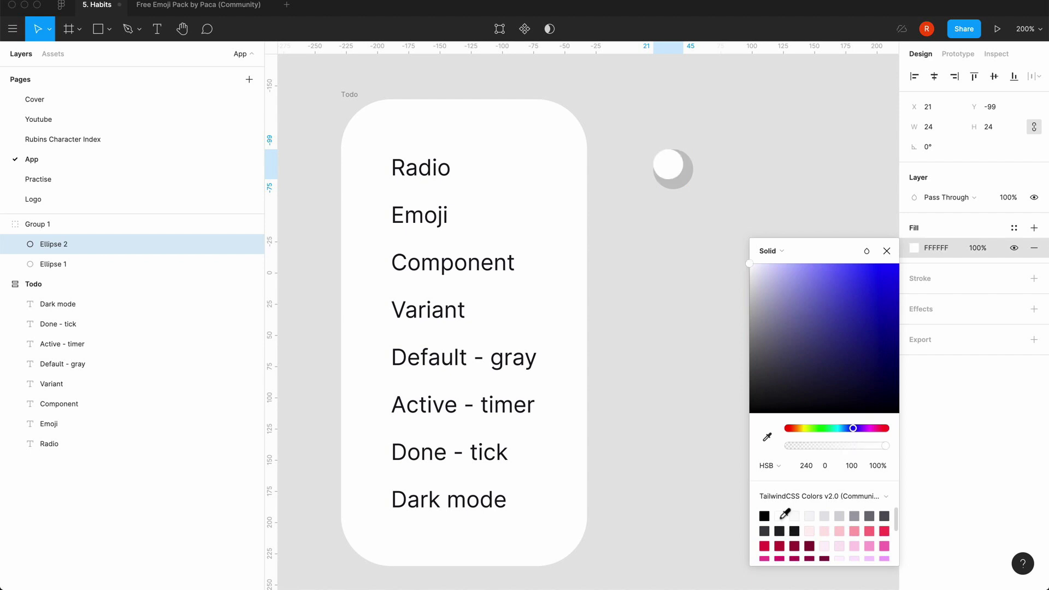
left_click(887, 252)
- Center the white circle on the gray circle both horizontally and vertically
left_click(71, 264, "shift")
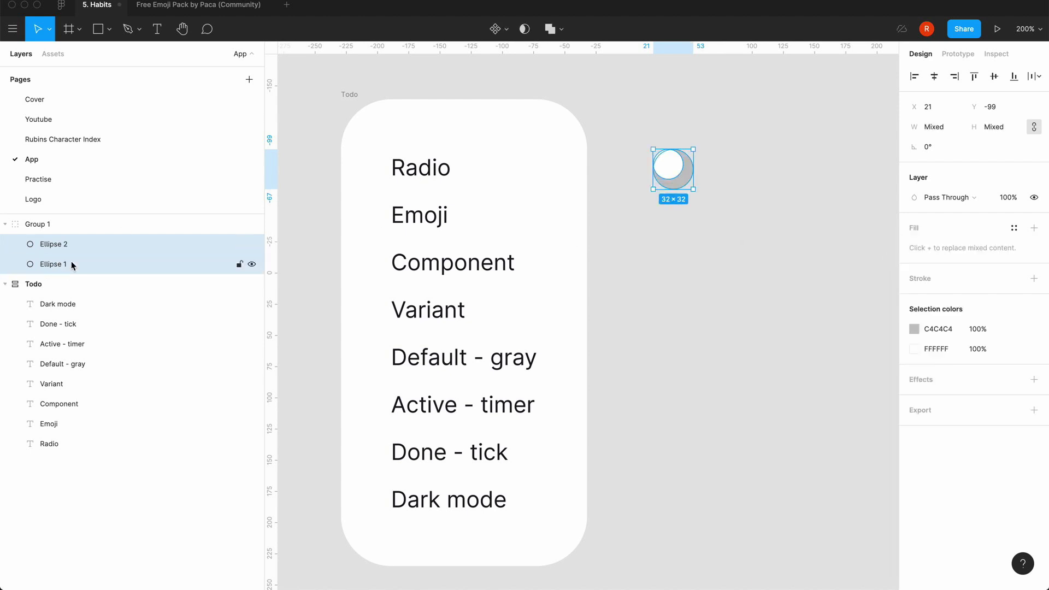
left_click(934, 76)
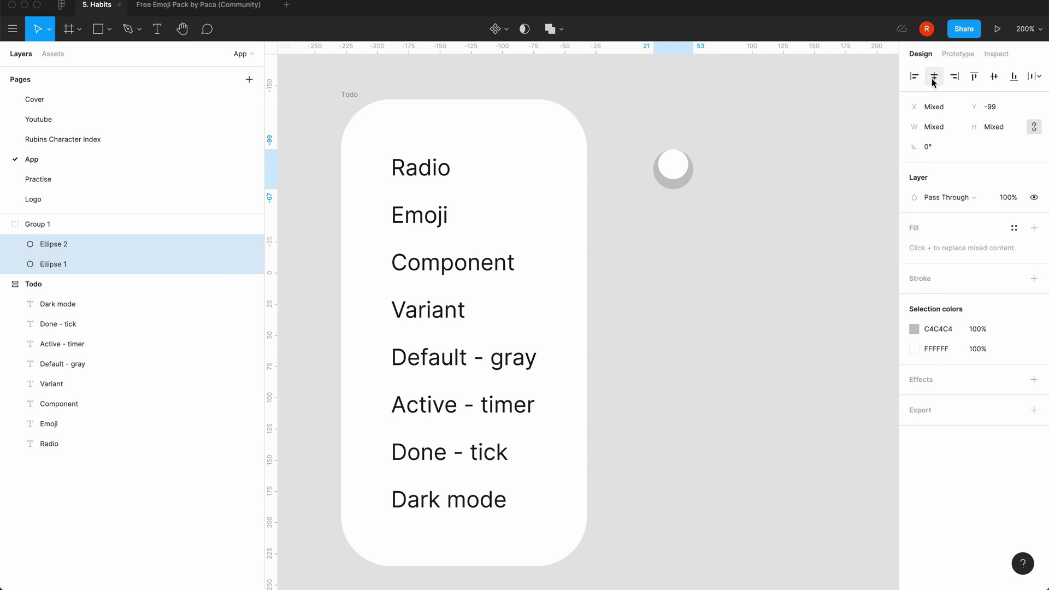
left_click(993, 76)
left_click(748, 261)
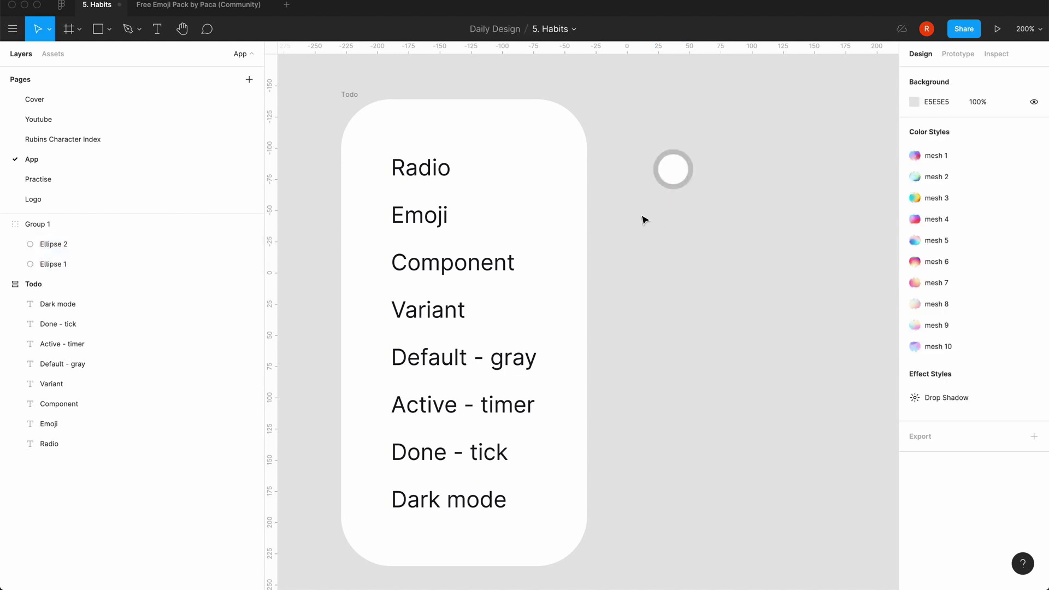
- Change the group's gray color to gray/300 (D4D4D8) from the TailwindCSS Colors library
left_click(681, 187)
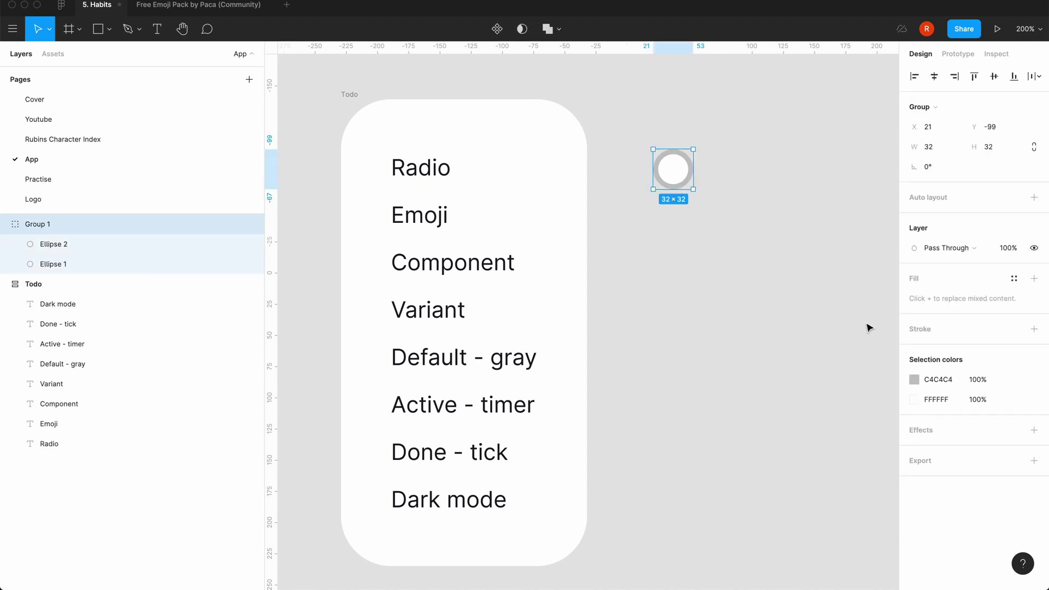
left_click(912, 379)
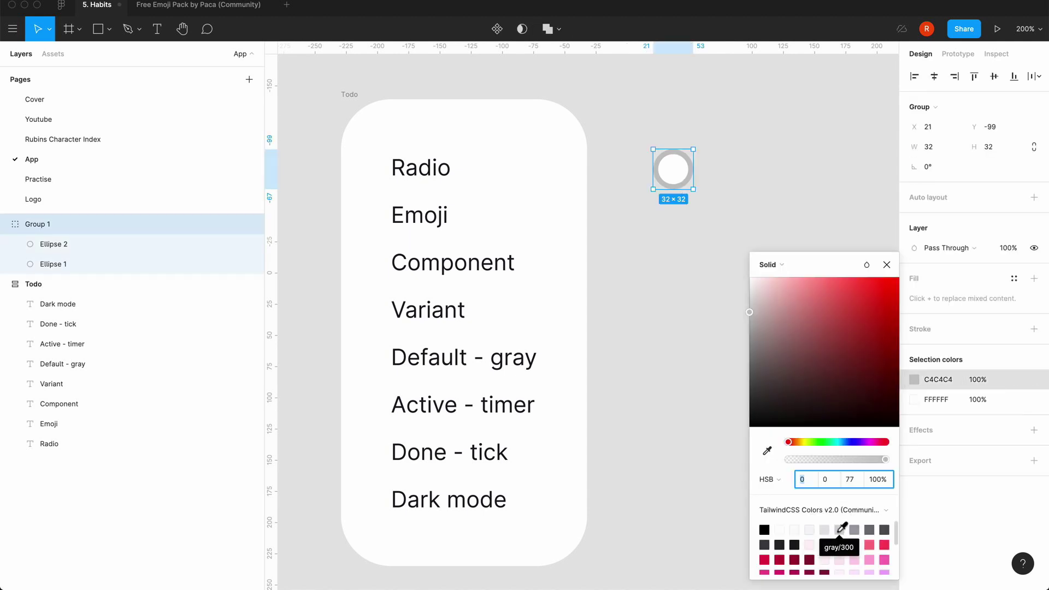
left_click(840, 529)
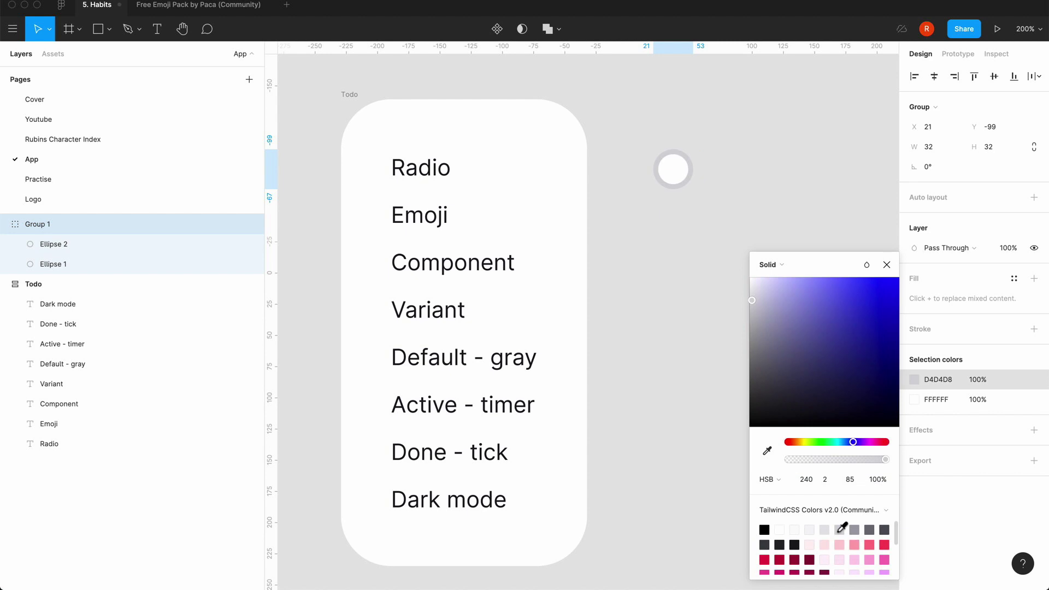
left_click(886, 264)
left_click(705, 272)
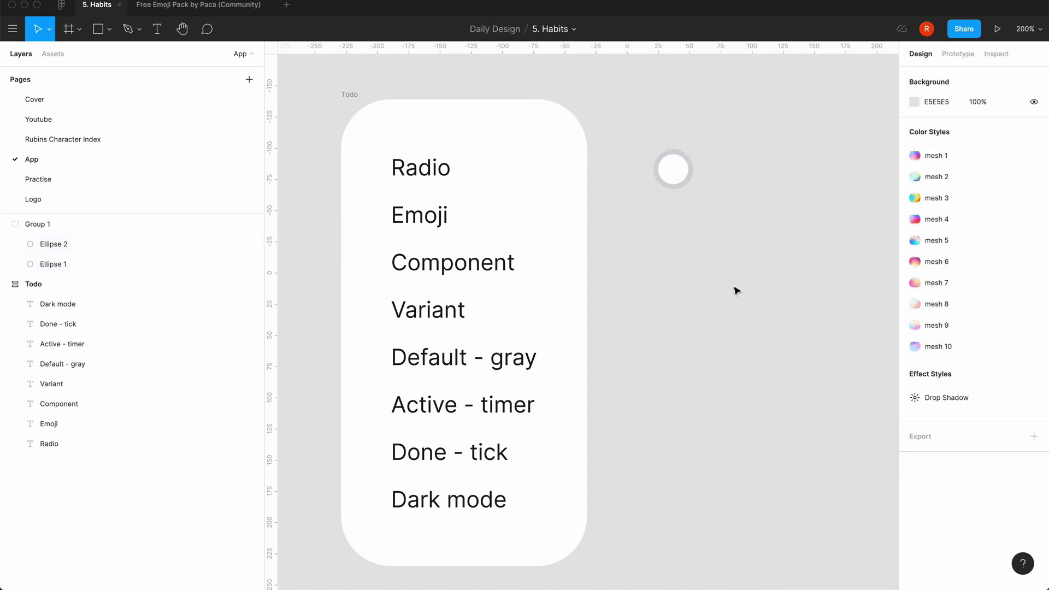
- Add an effect to the radio button group and set its type to Inner shadow
left_click(676, 186)
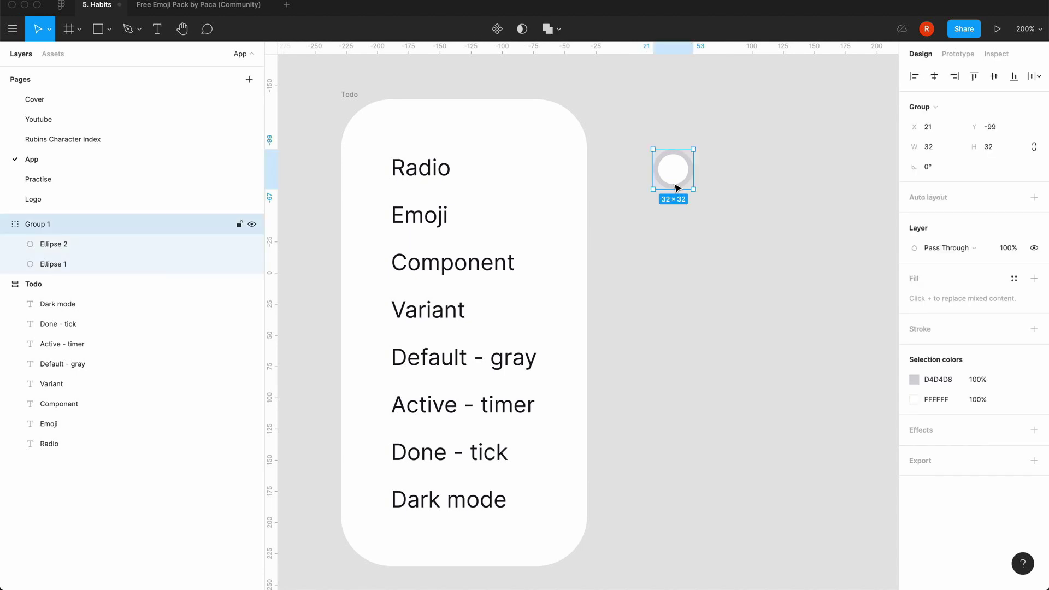
left_click(1033, 430)
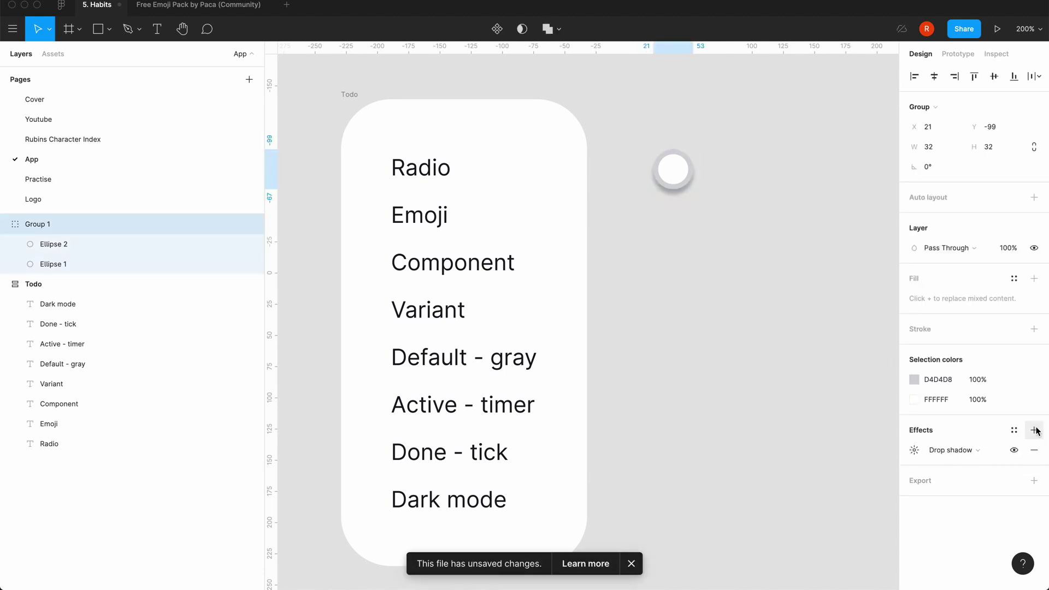
left_click(630, 563)
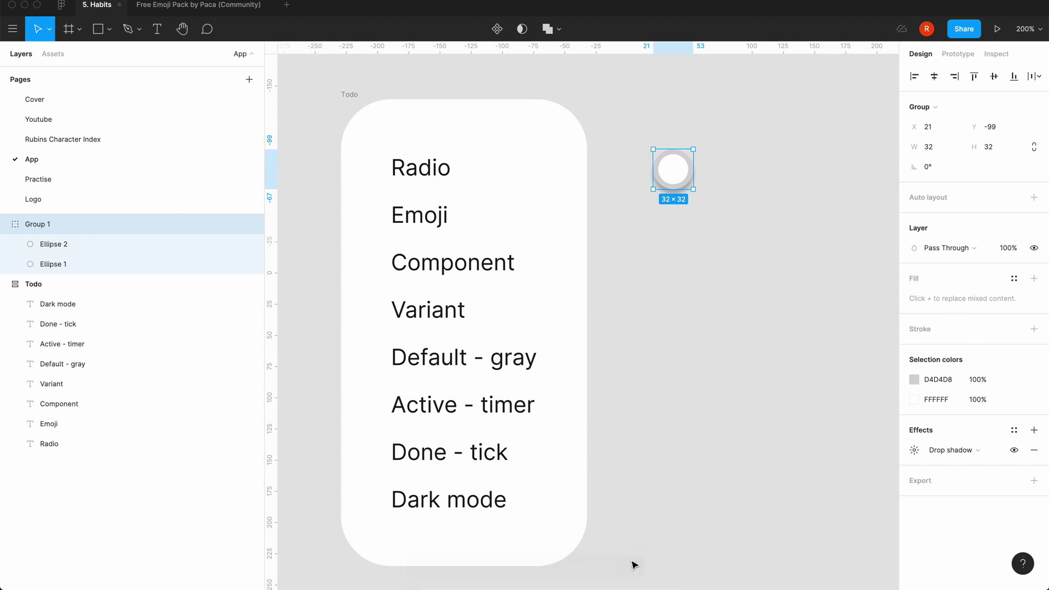
left_click(945, 450)
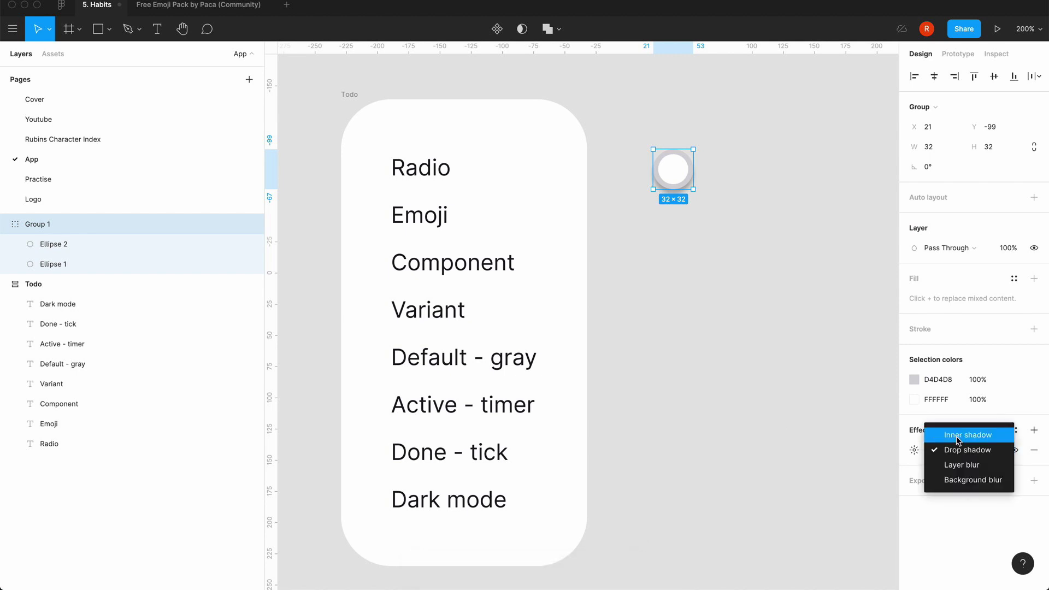
left_click(957, 435)
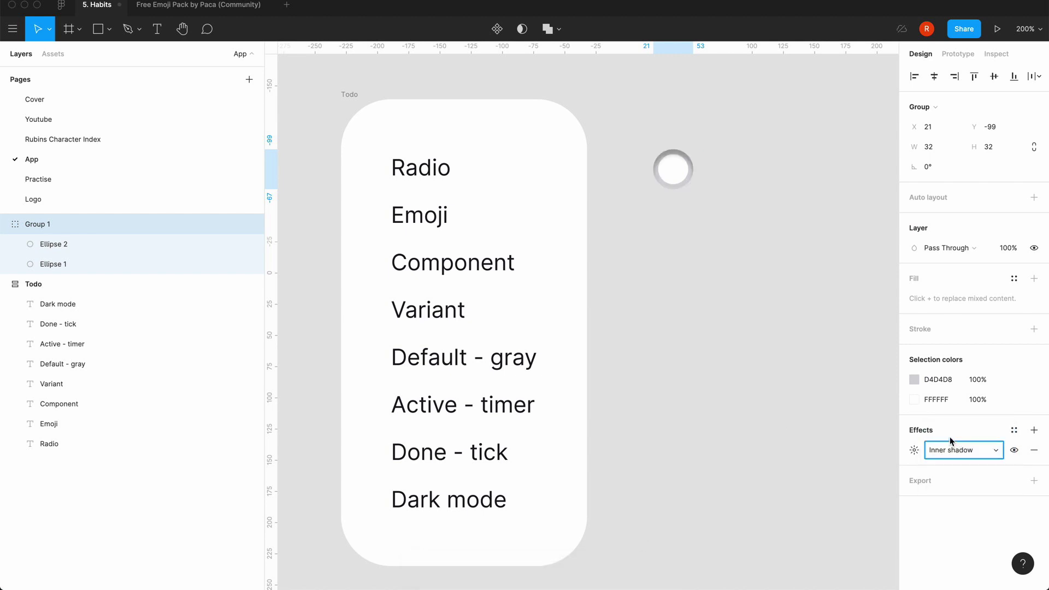
- Add a Drop shadow effect to the white inner circle within the group
double_click(676, 174)
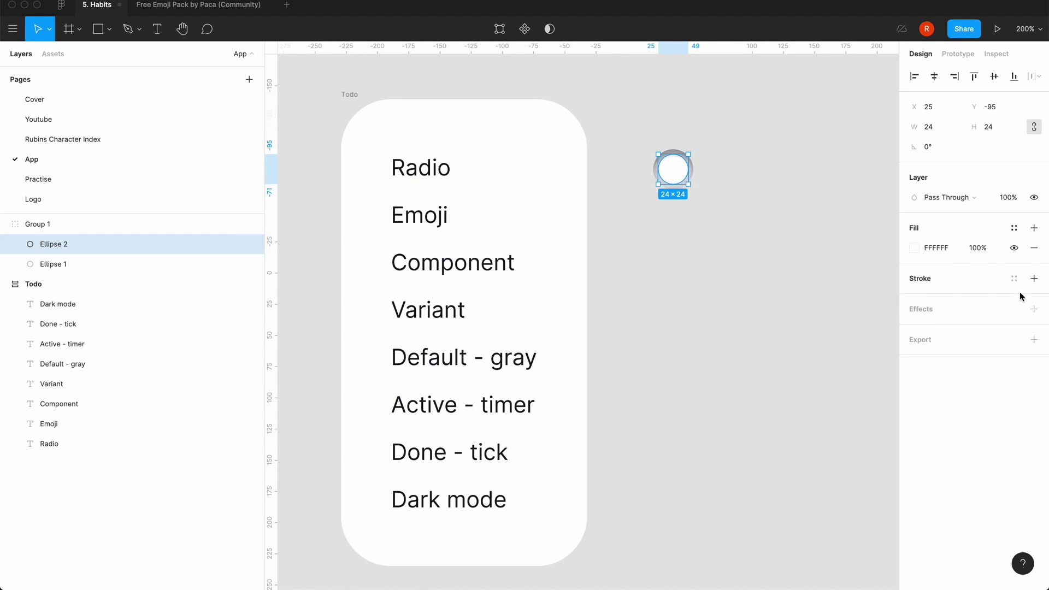
left_click(1033, 308)
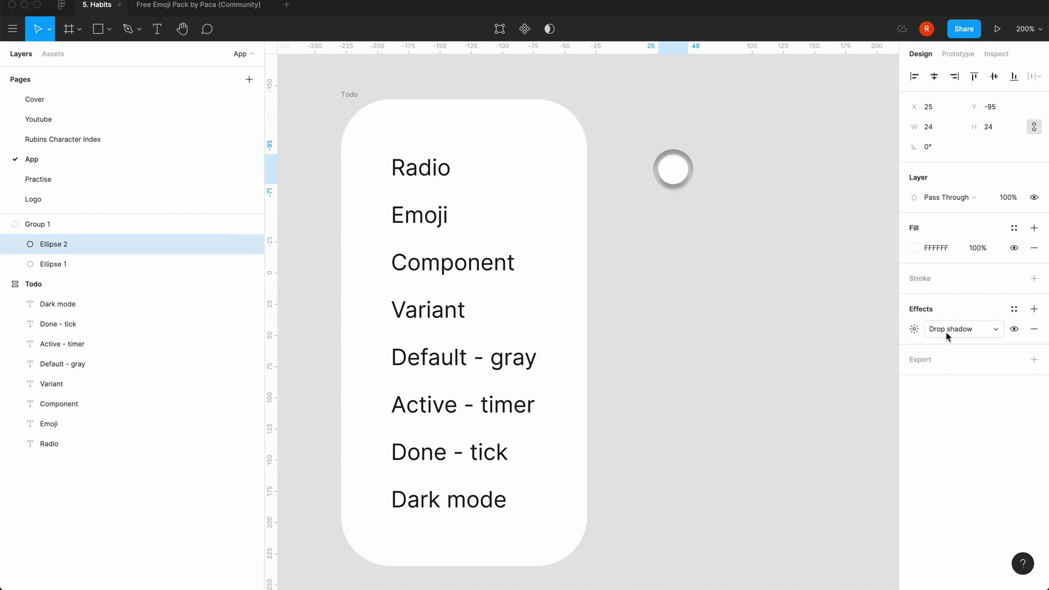
left_click(788, 313)
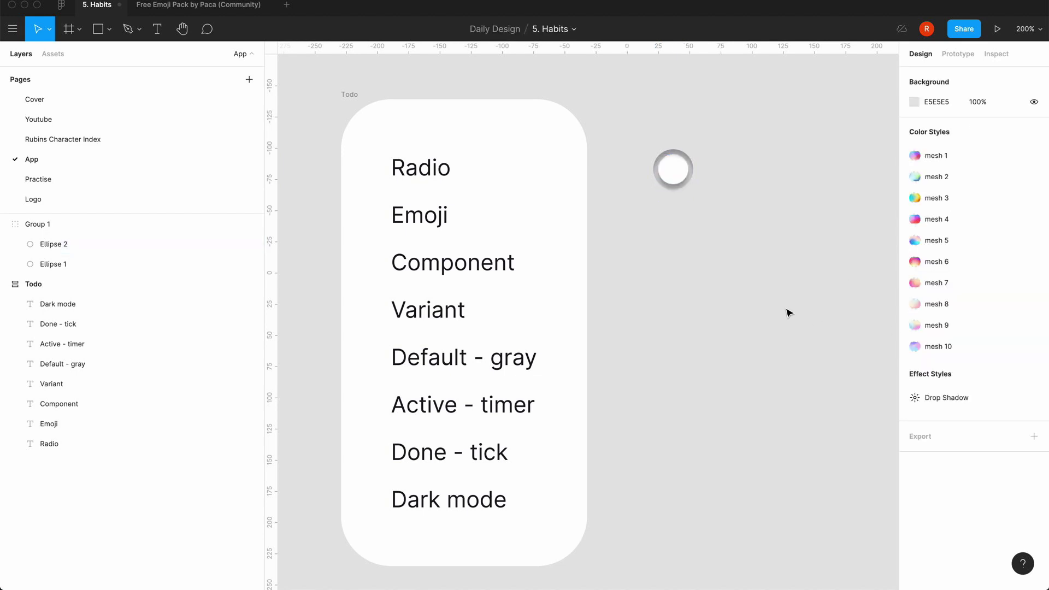
key("minus")
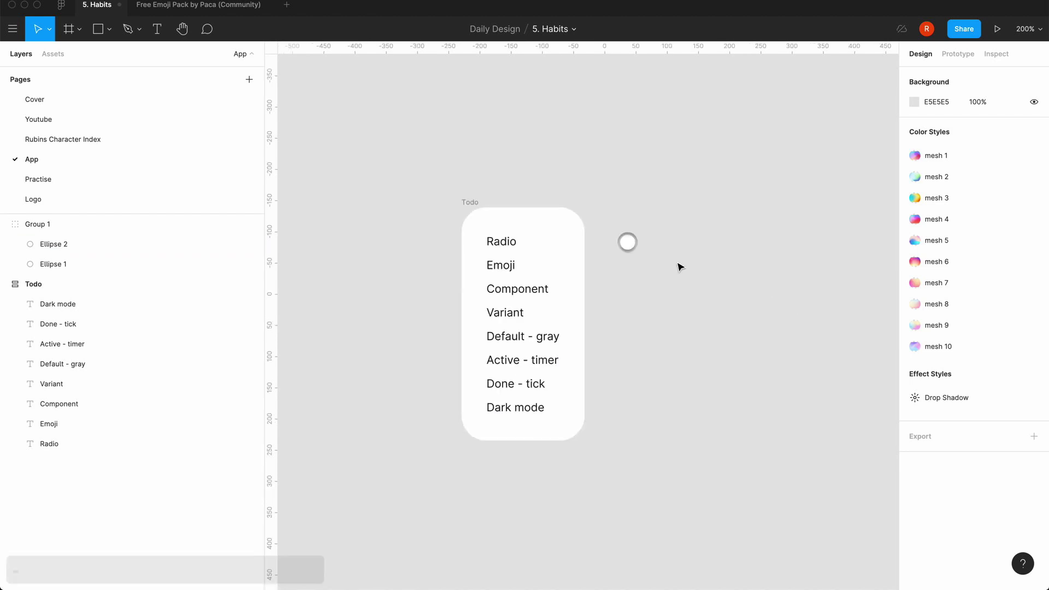
- Rename the radio button's group to "radio" and collapse it in the layer list
key("equal")
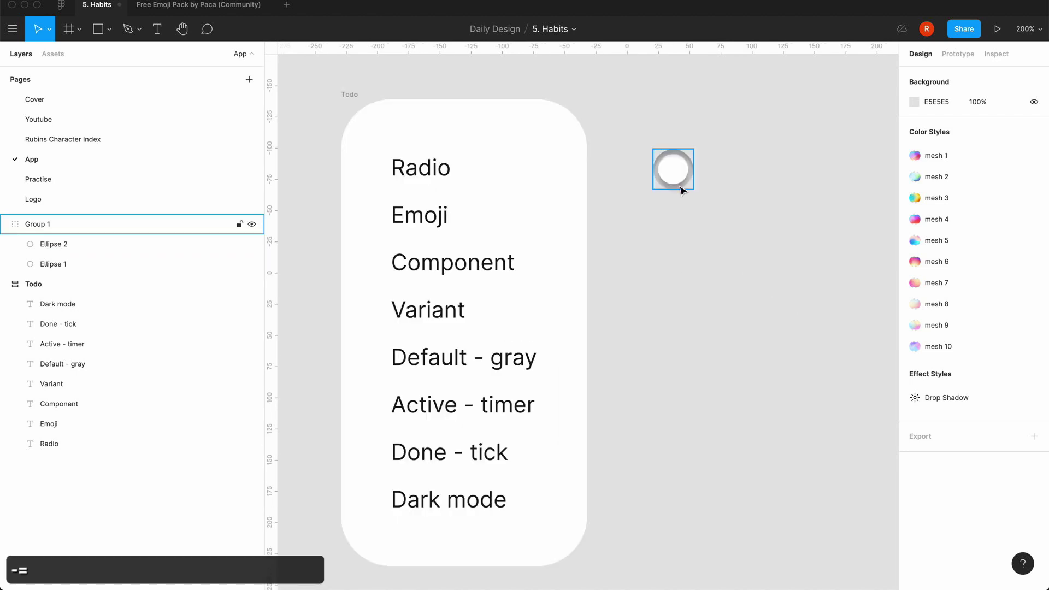
left_click(680, 190)
left_click(663, 249)
scroll(662, 248, "right", 1)
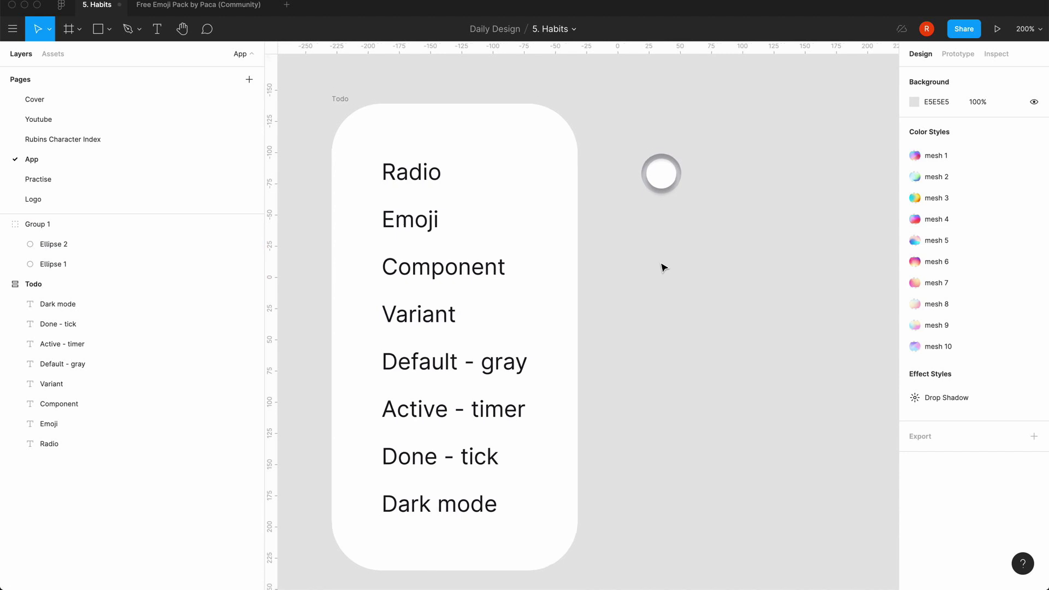
left_click(660, 175)
double_click(125, 224)
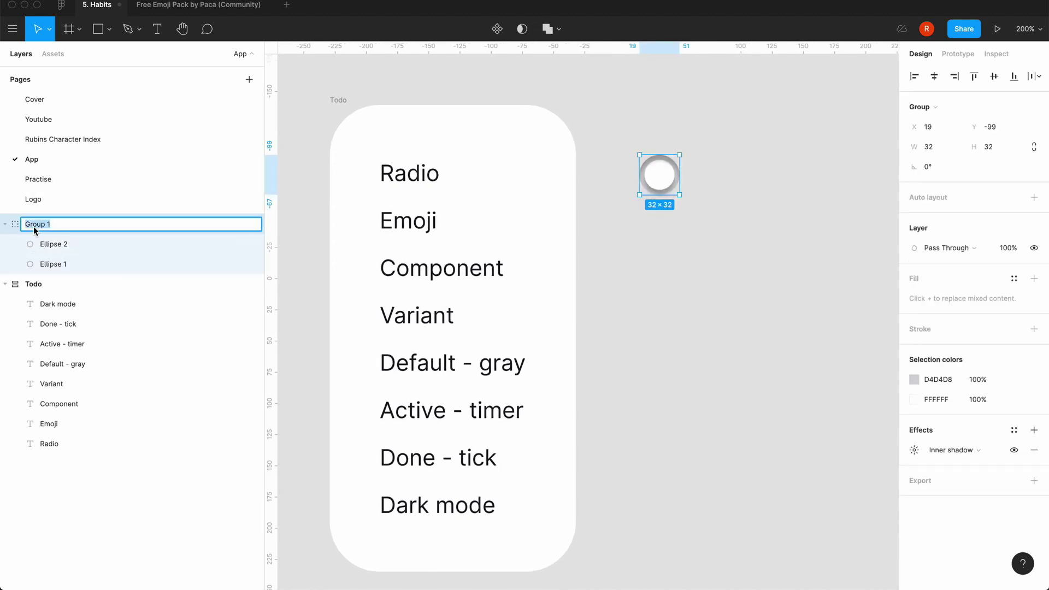
type("radio")
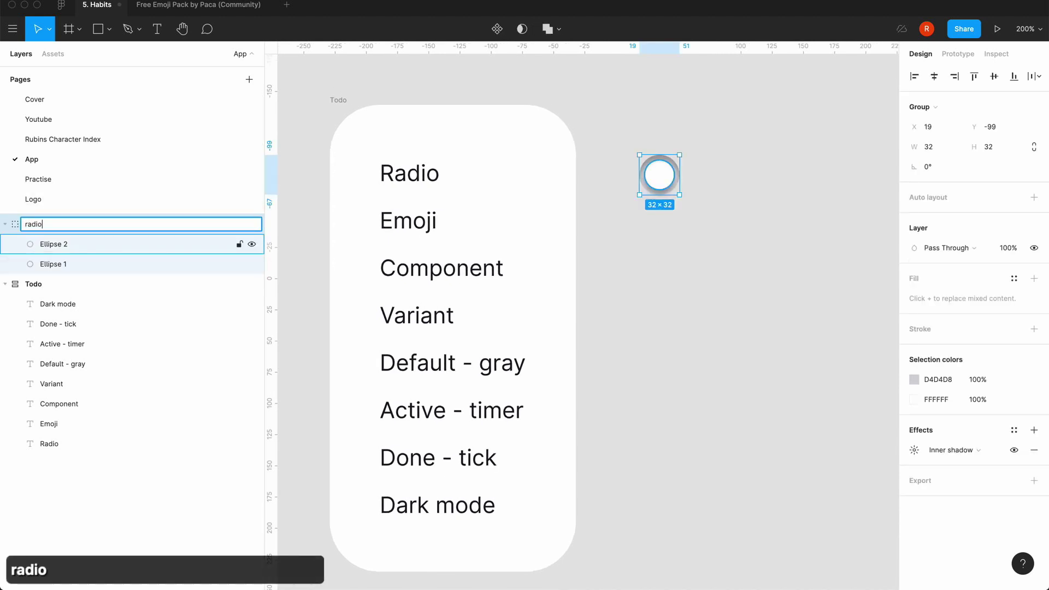
key("Return")
left_click(5, 224)
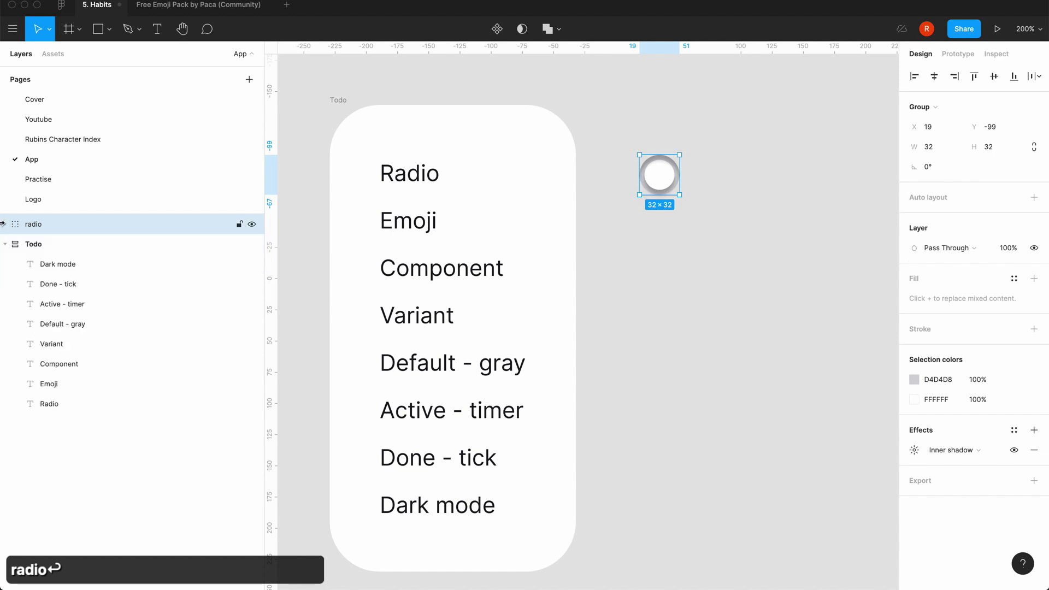
- Add the text "Sleep early" beside the radio button and move it level with the circle
left_click(729, 125)
key("t")
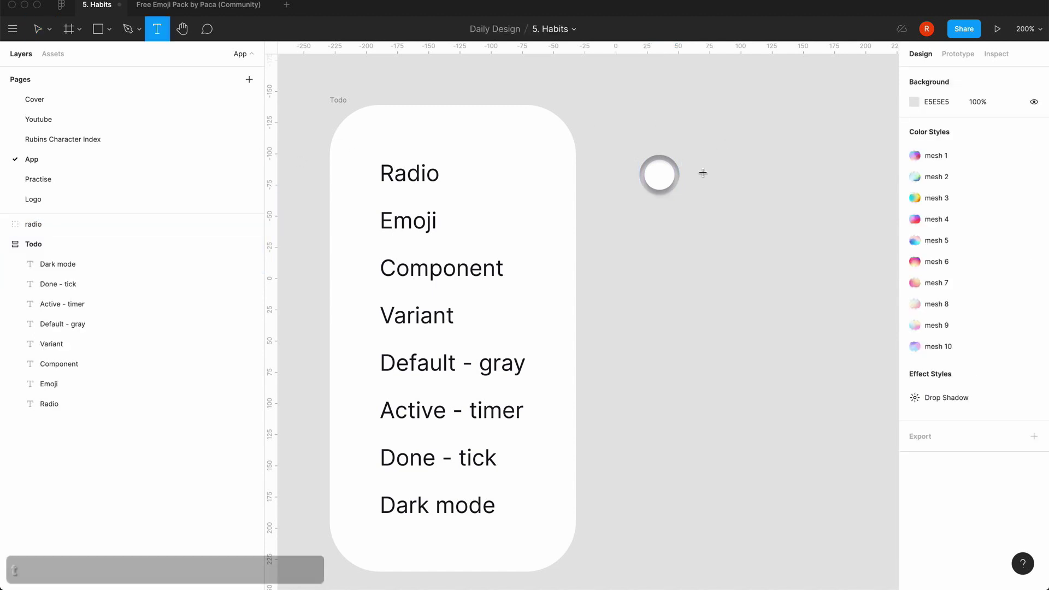
left_click(700, 174)
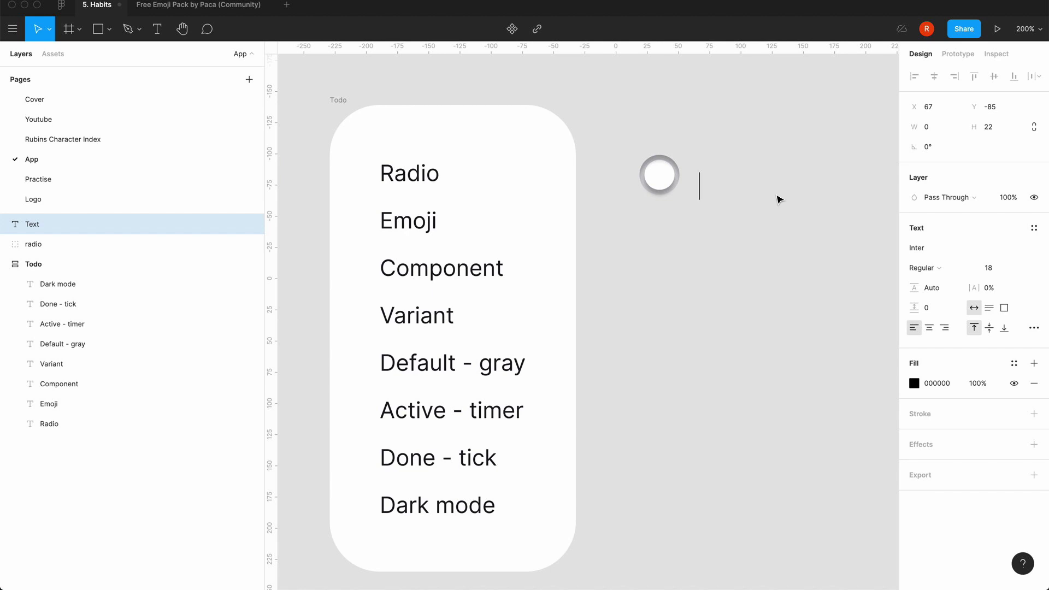
type("Go")
key("BackSpace")
key("BackSpace")
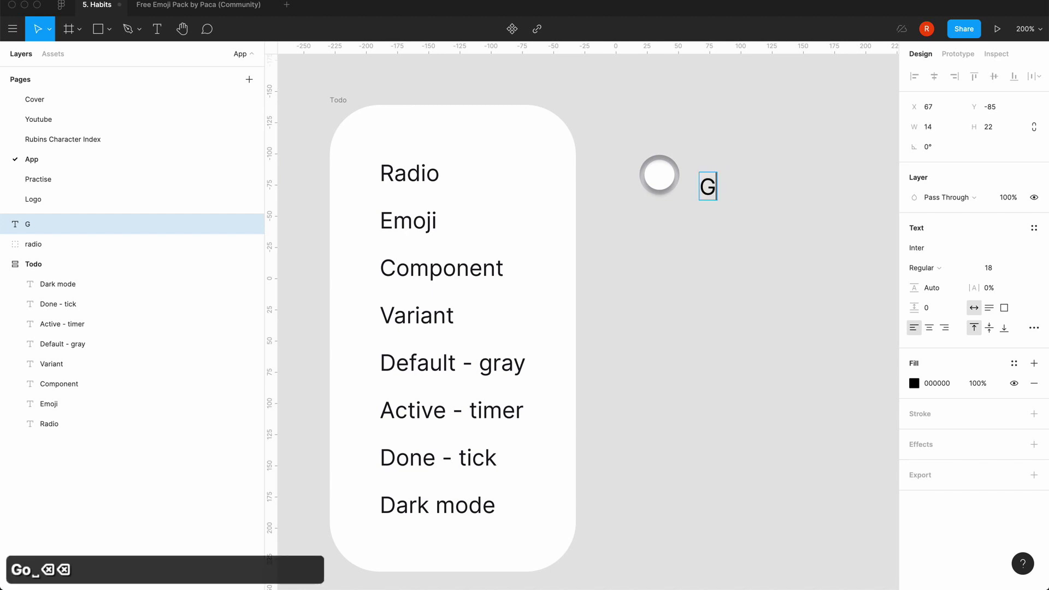
key("BackSpace")
type("Sleep")
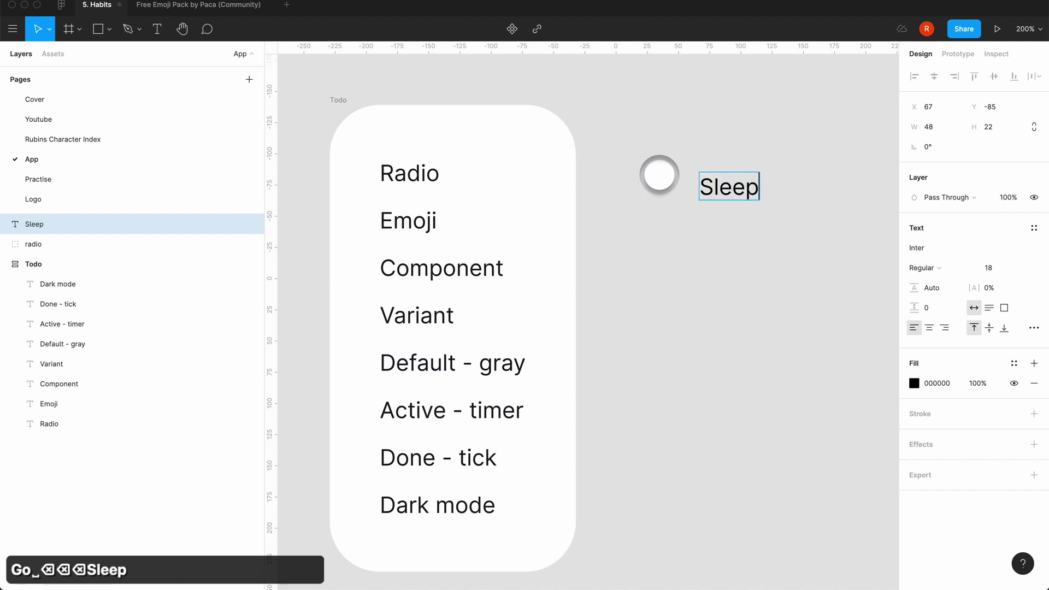
type(" early")
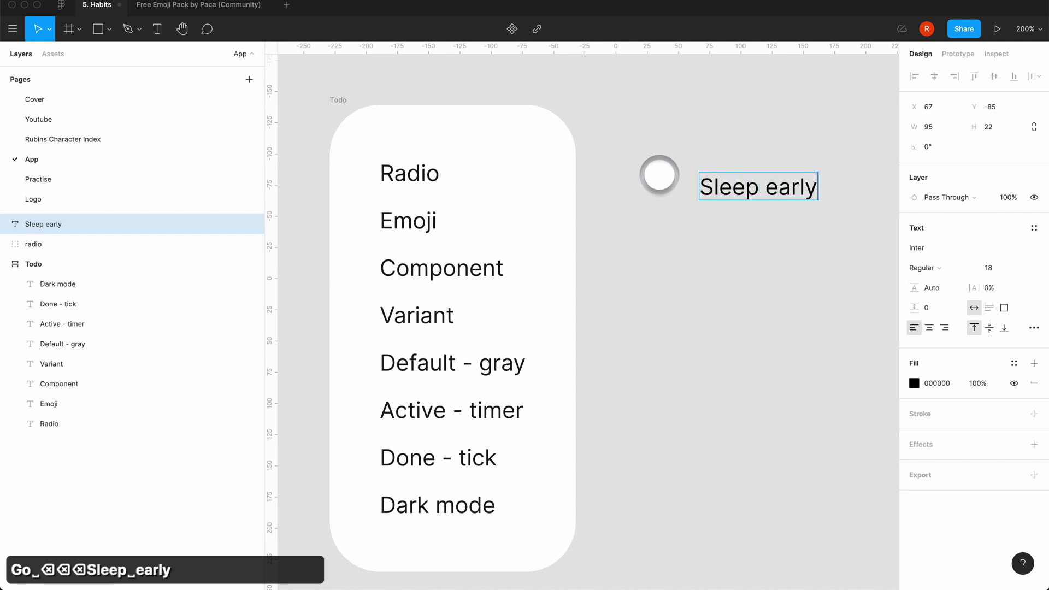
left_click(763, 253)
scroll(763, 253, "right", 2)
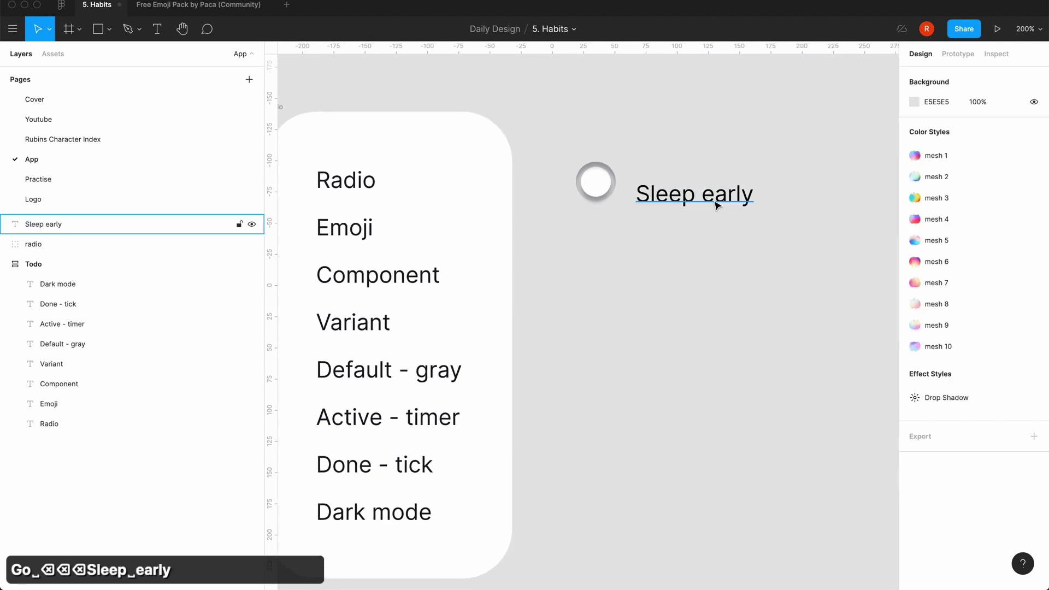
left_click_drag(717, 205, 720, 188)
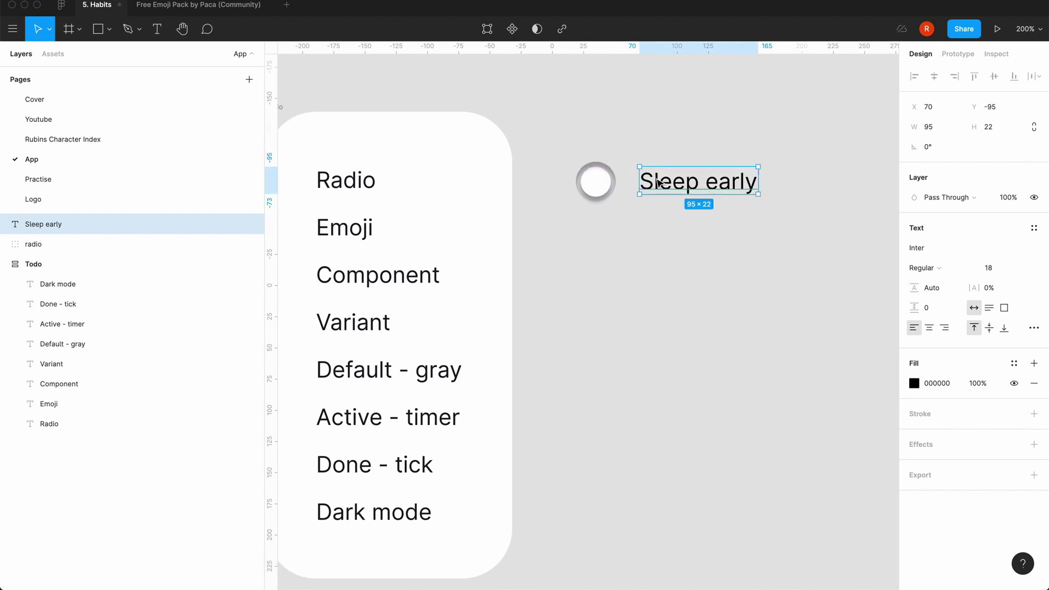
- Insert the time 22:30 at the start of the label so it reads "22:30 Sleep early"
double_click(658, 183)
key("Left")
type("1")
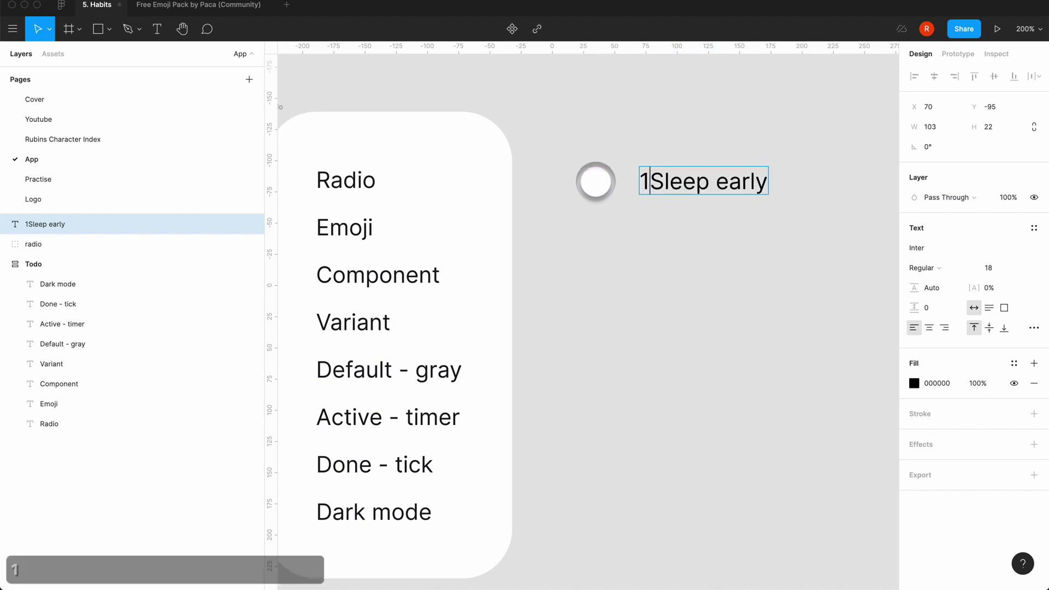
type("0:30")
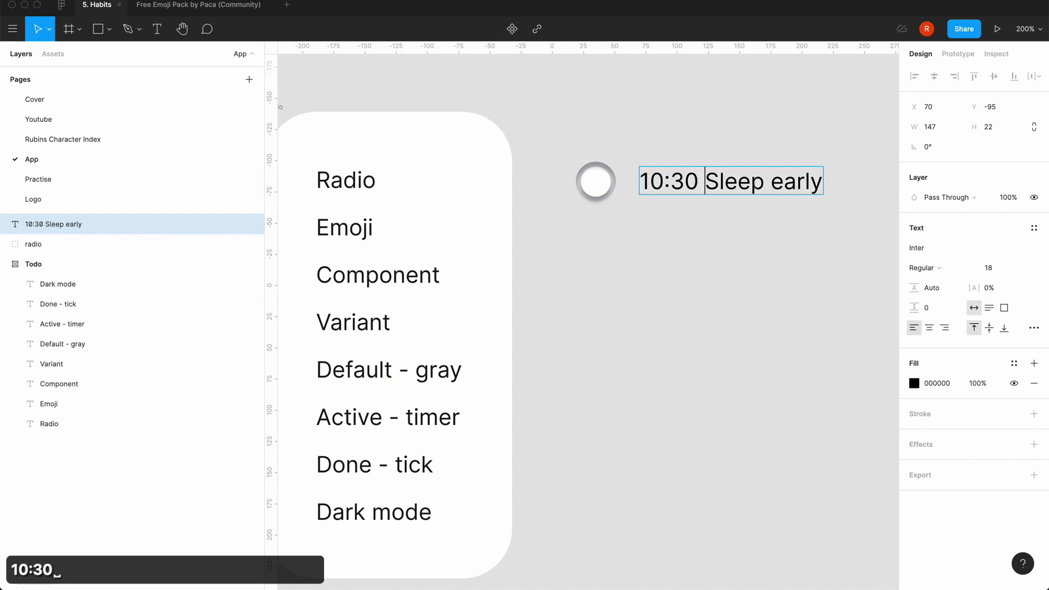
key("Left")
key("Left")
key("Left")
key("Left")
key("BackSpace")
key("BackSpace")
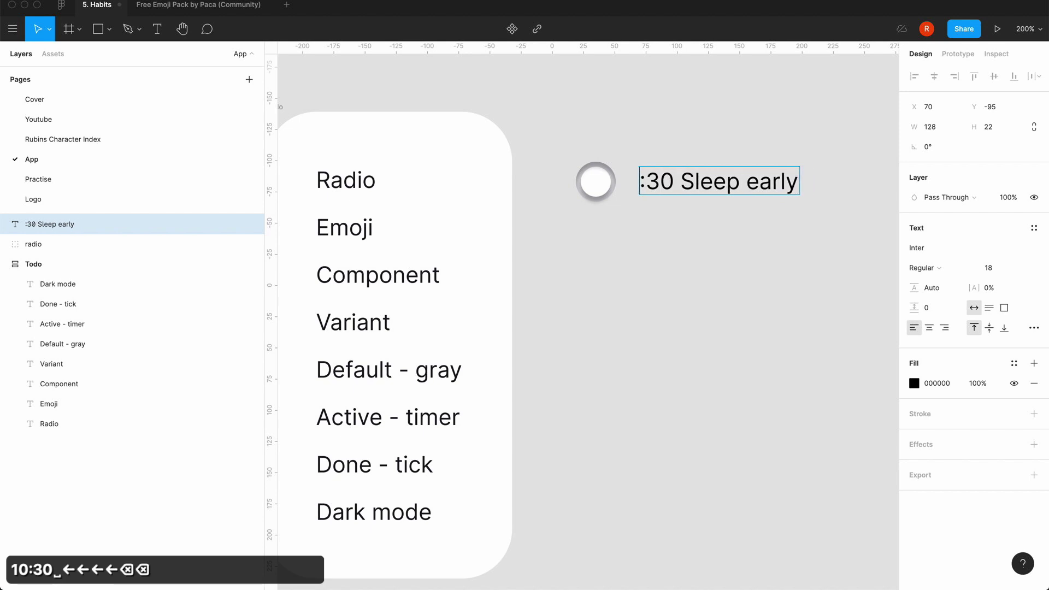
type("22")
key("Right")
key("Right")
key("Right")
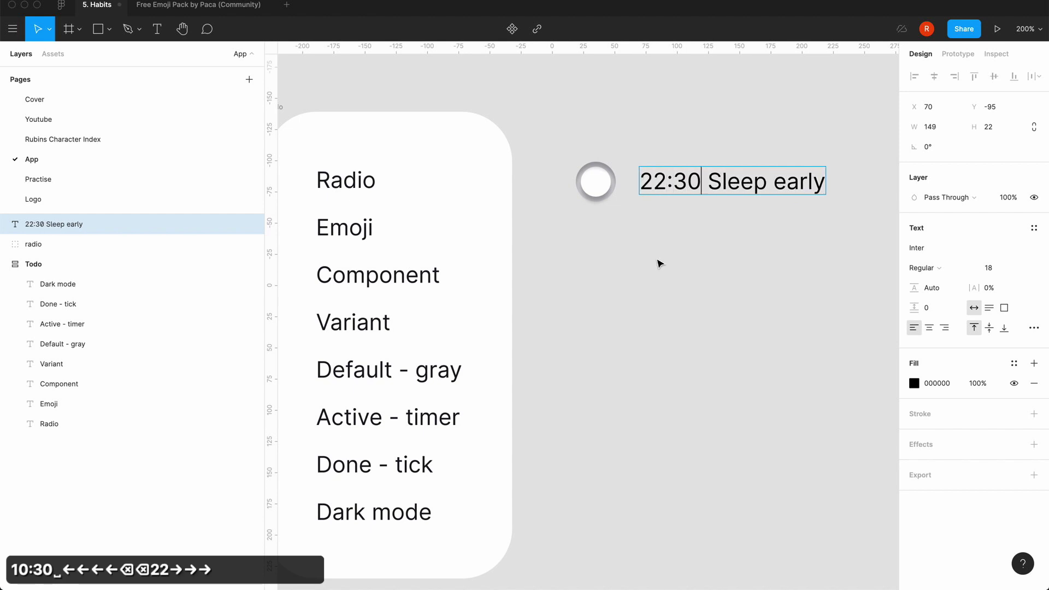
key("Escape")
left_click(662, 272)
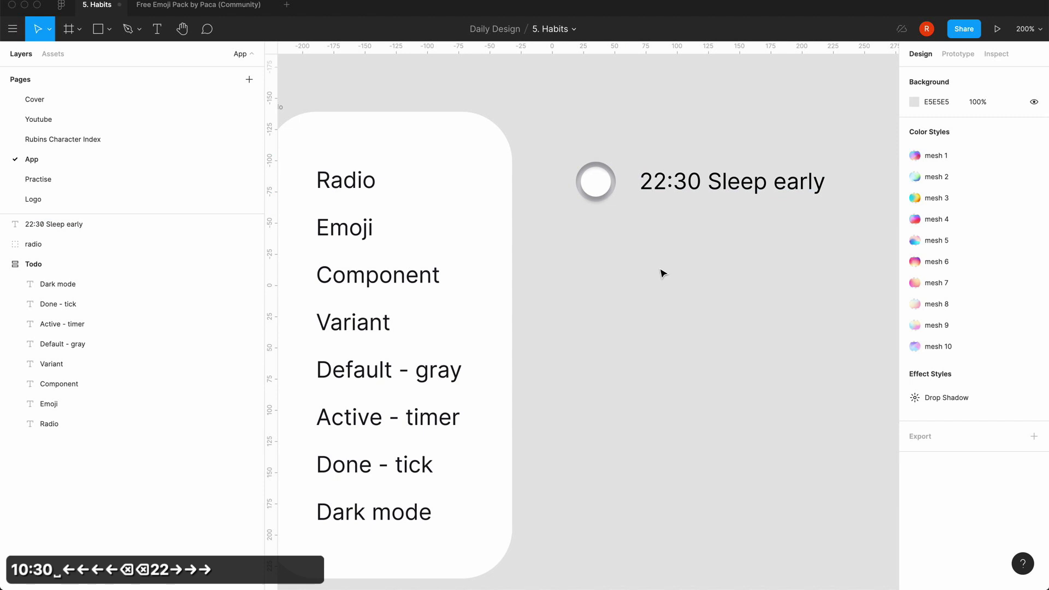
- Combine the radio group and its label in a horizontal auto layout with 16 spacing and vertically centered items
left_click(679, 184)
left_click(659, 274)
scroll(659, 275, "right", 1)
scroll(659, 276, "right", 1)
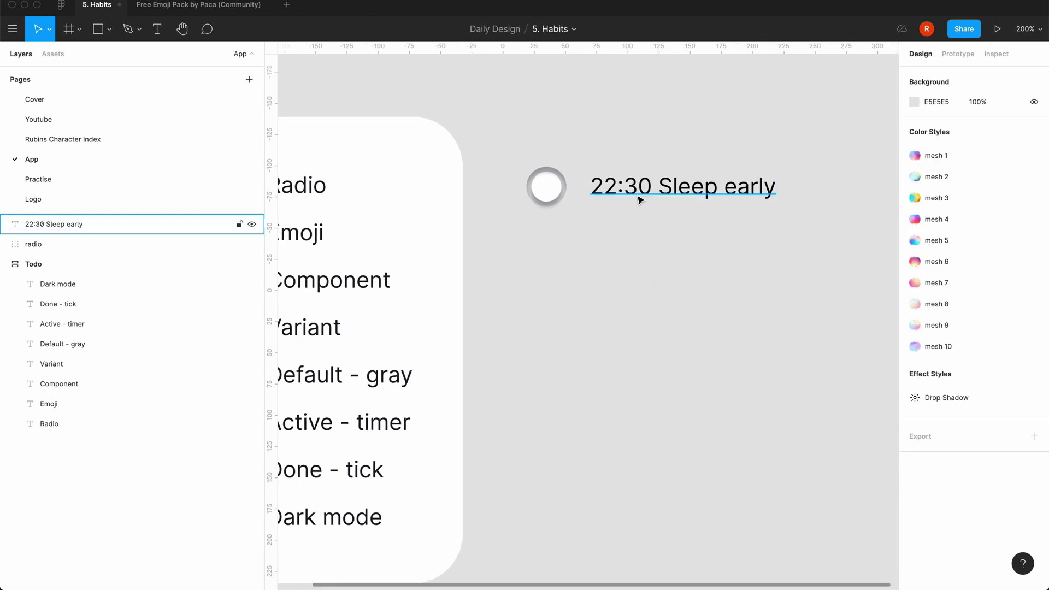
left_click(684, 185)
left_click(546, 187, "shift")
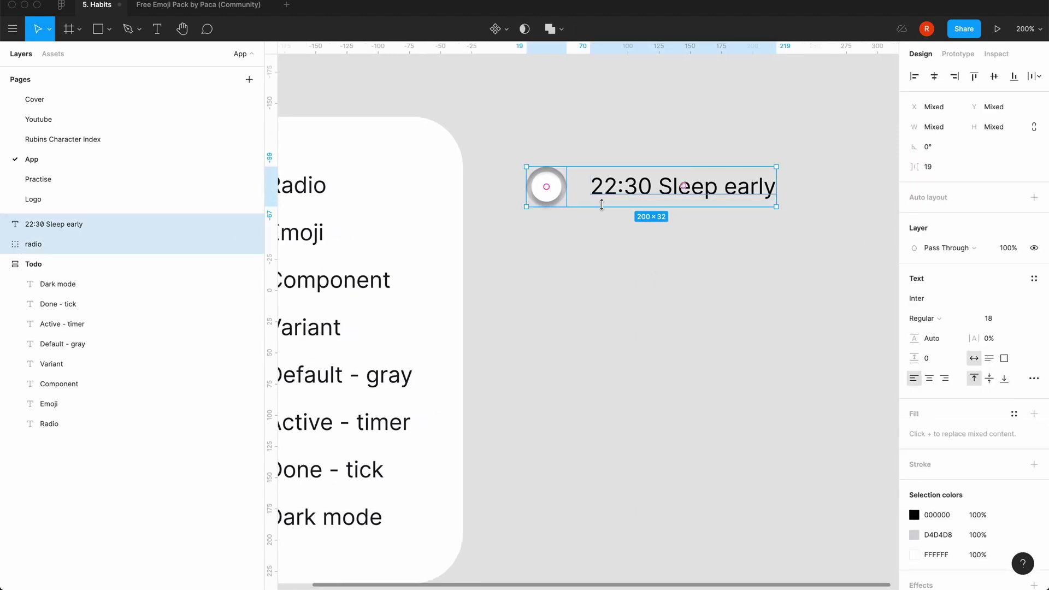
key("shift+a")
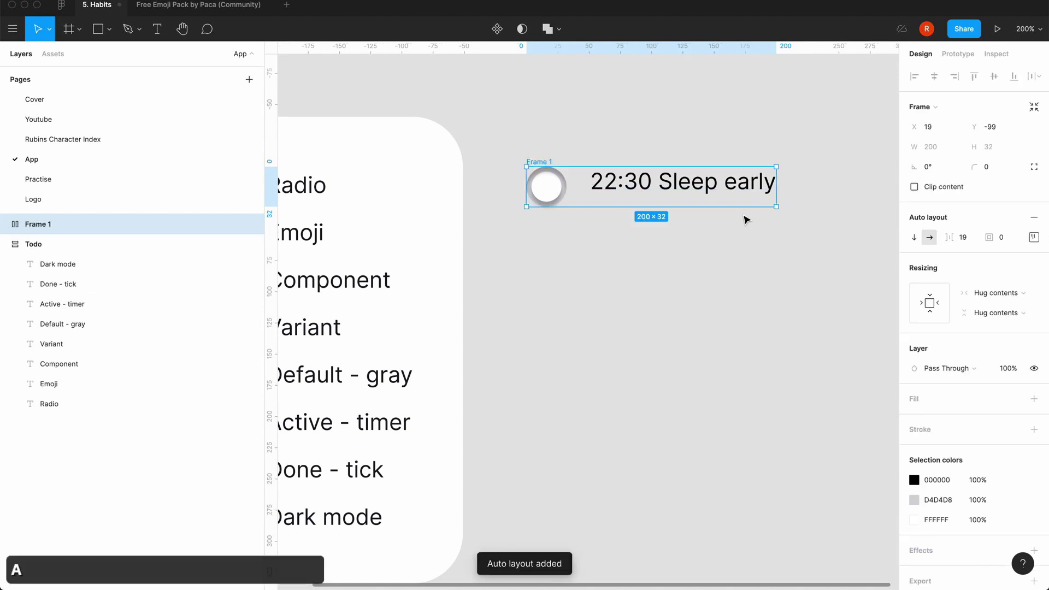
left_click(964, 239)
type("16")
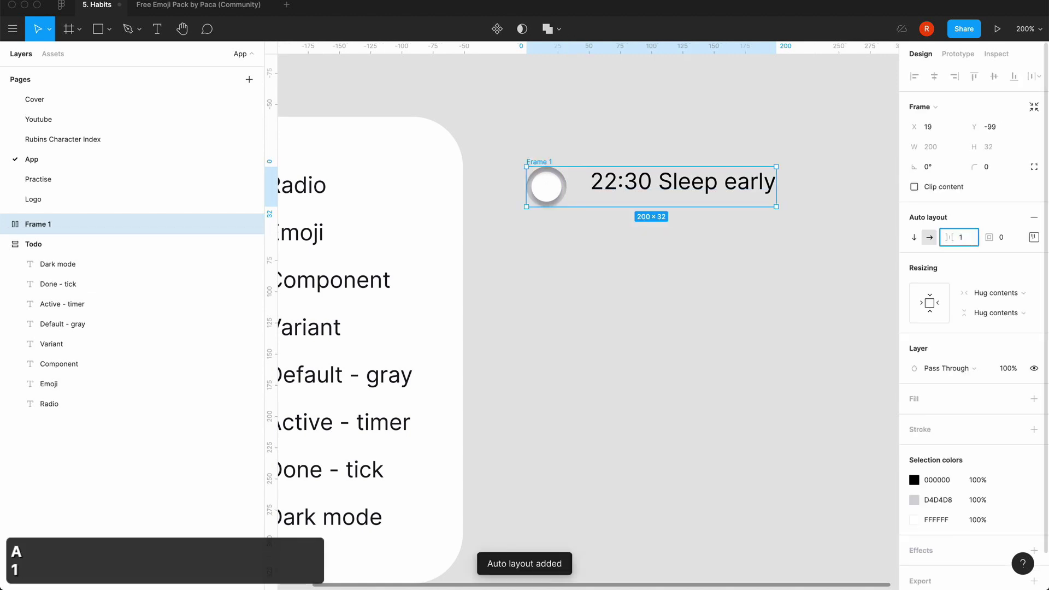
key("Return")
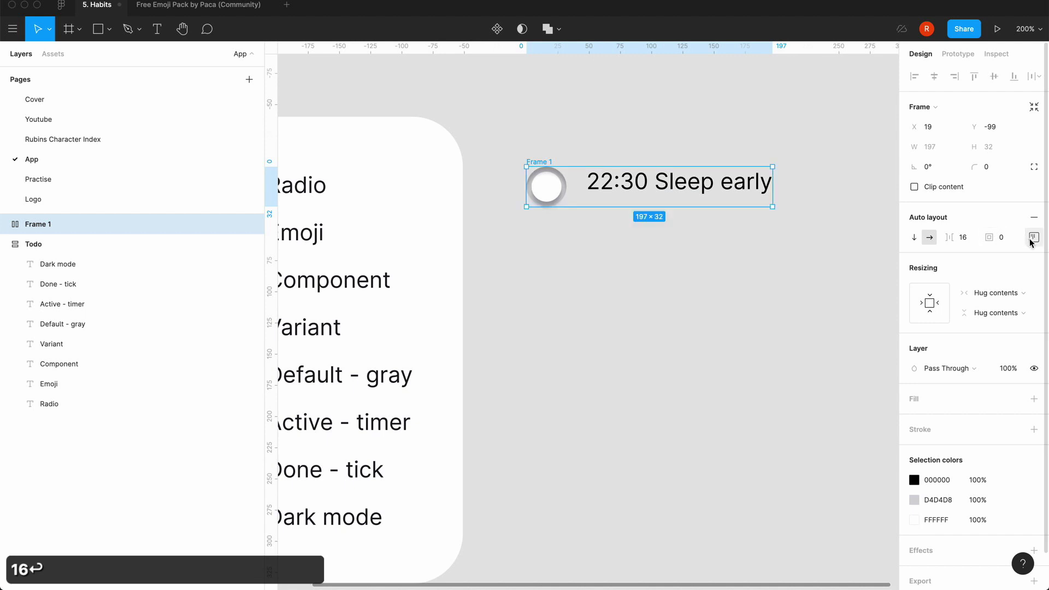
left_click(1033, 237)
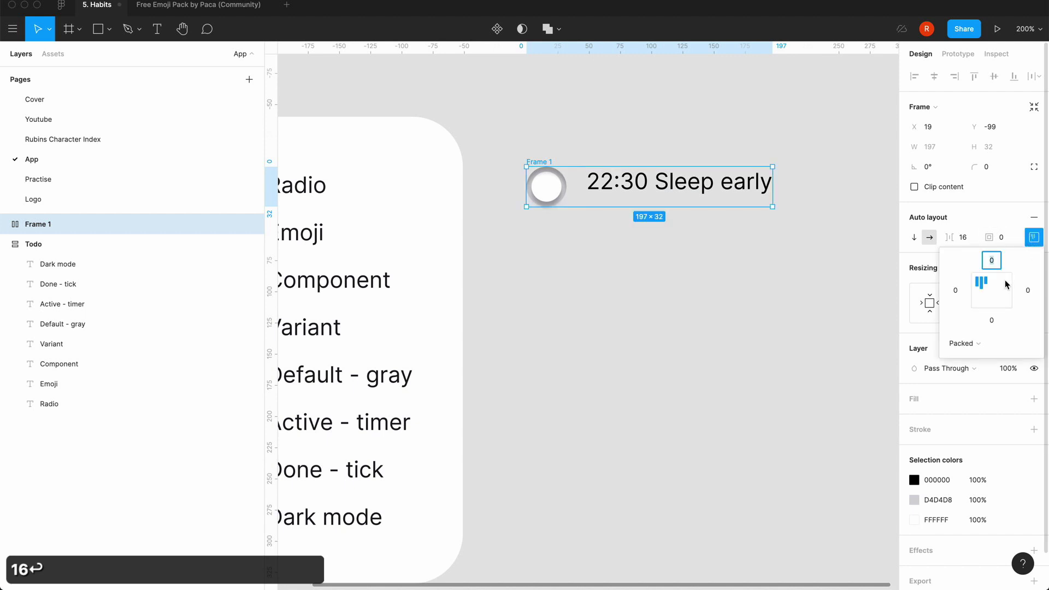
left_click(697, 288)
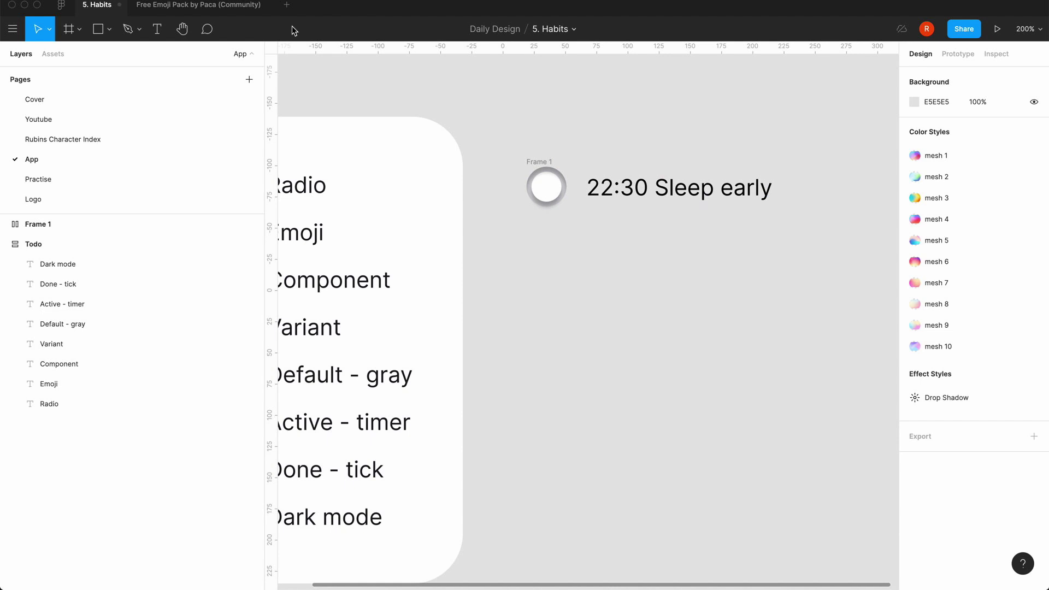
- Switch to the Free Emoji Pack by Paca file and copy the sleeping face emoji with the zzz
left_click(228, 12)
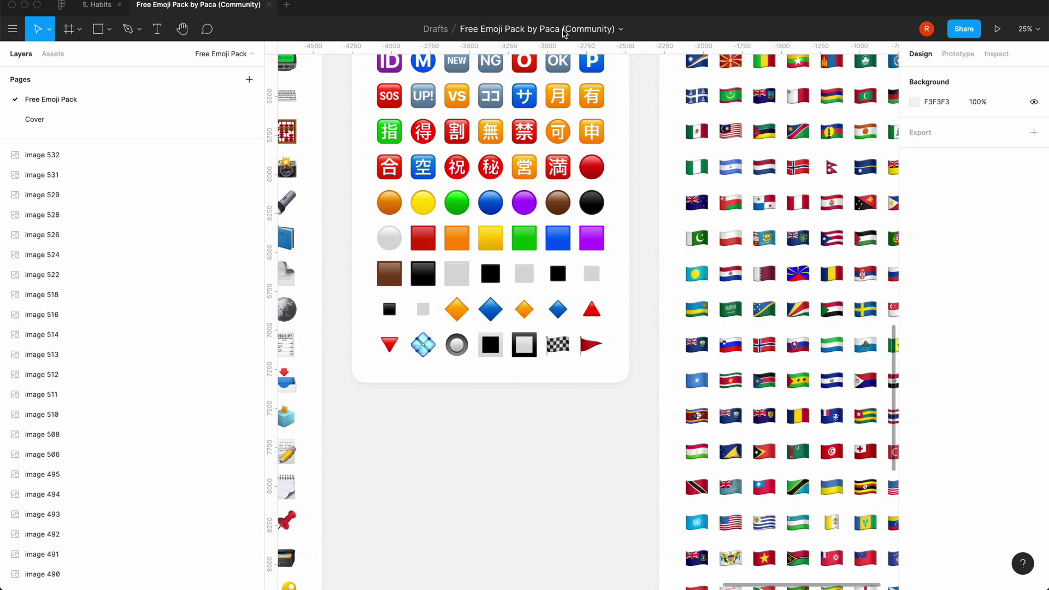
scroll(473, 296, "left", 15)
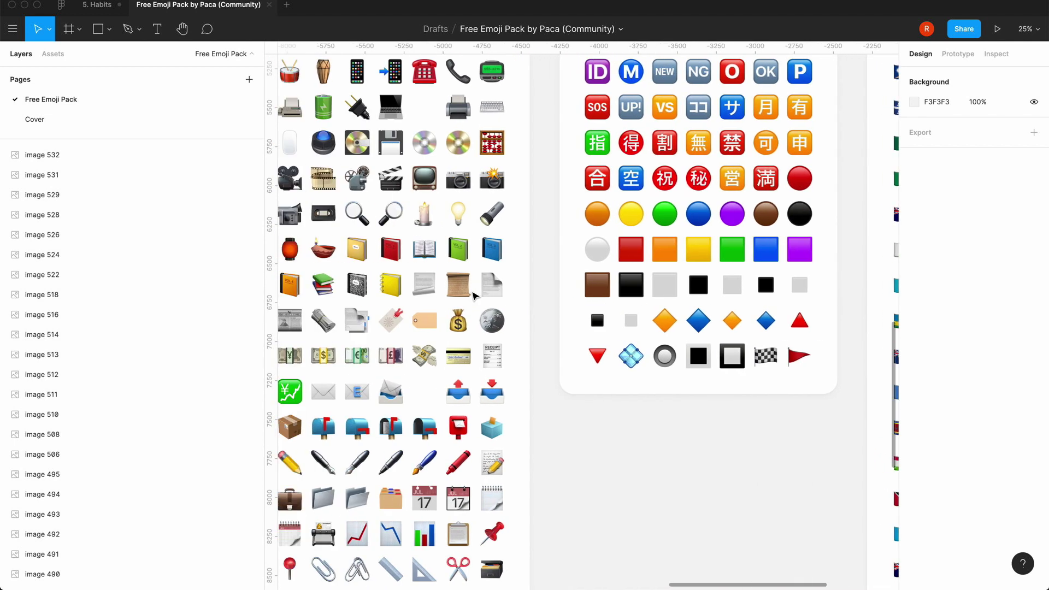
scroll(473, 295, "up", 5)
scroll(473, 295, "left", 1)
scroll(473, 295, "up", 1)
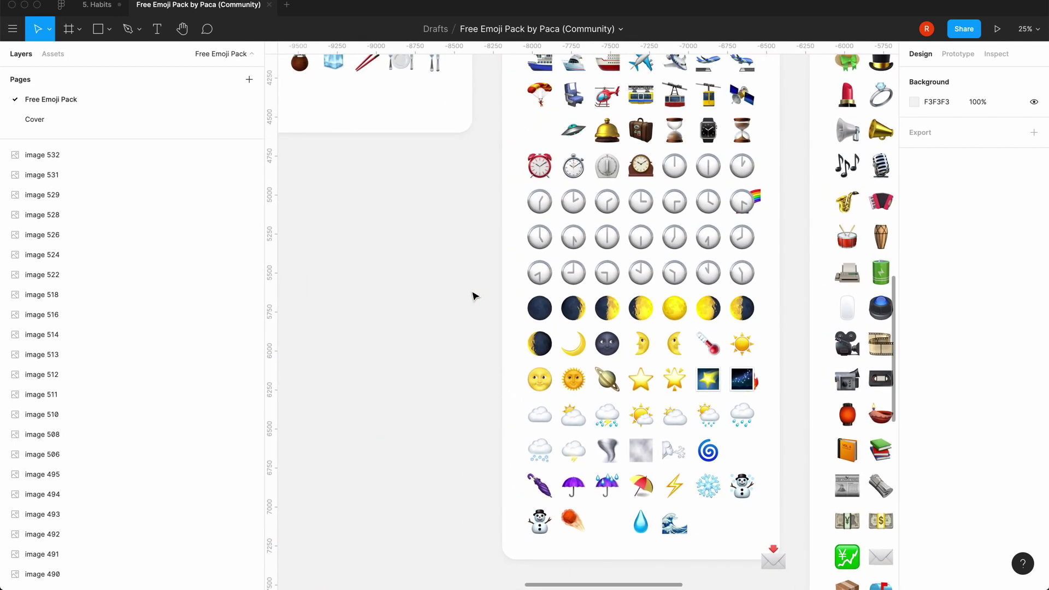
scroll(473, 295, "up", 10)
scroll(473, 295, "left", 4)
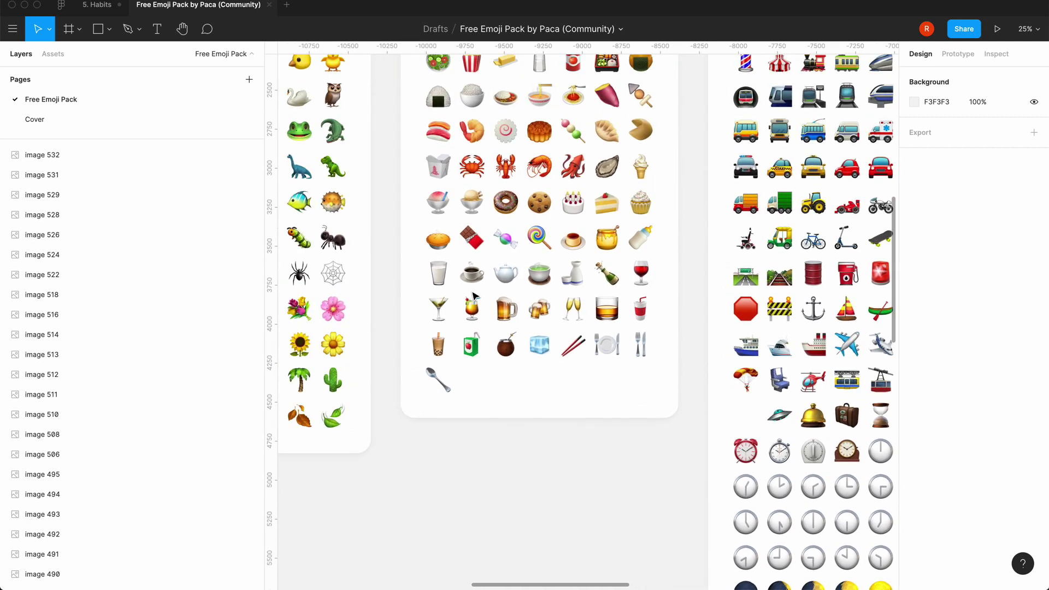
scroll(473, 295, "up", 2)
scroll(473, 296, "left", 9)
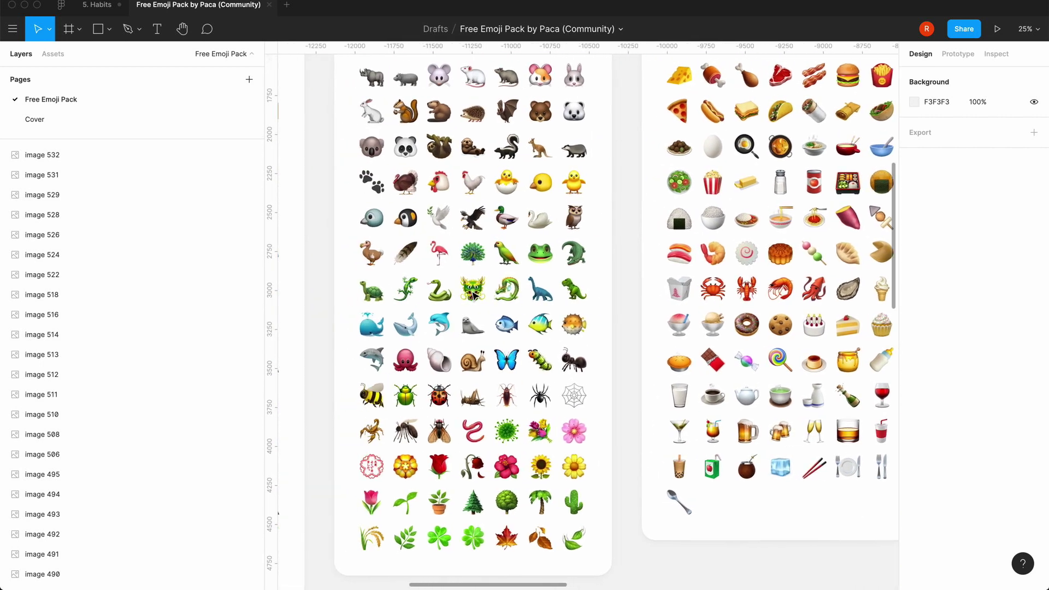
scroll(473, 296, "left", 10)
scroll(473, 296, "up", 1)
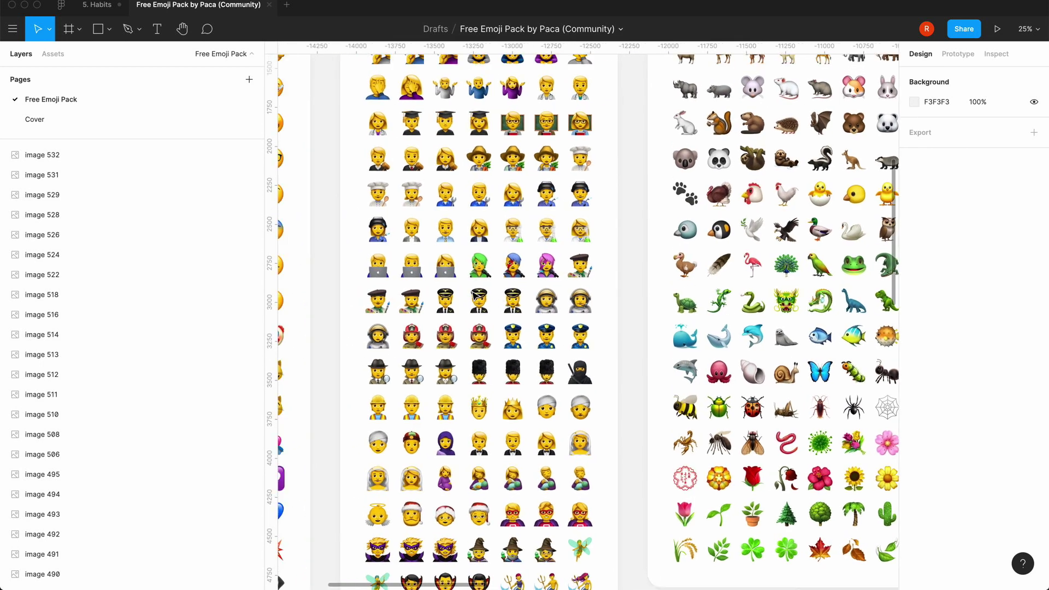
scroll(473, 296, "left", 4)
scroll(473, 295, "up", 4)
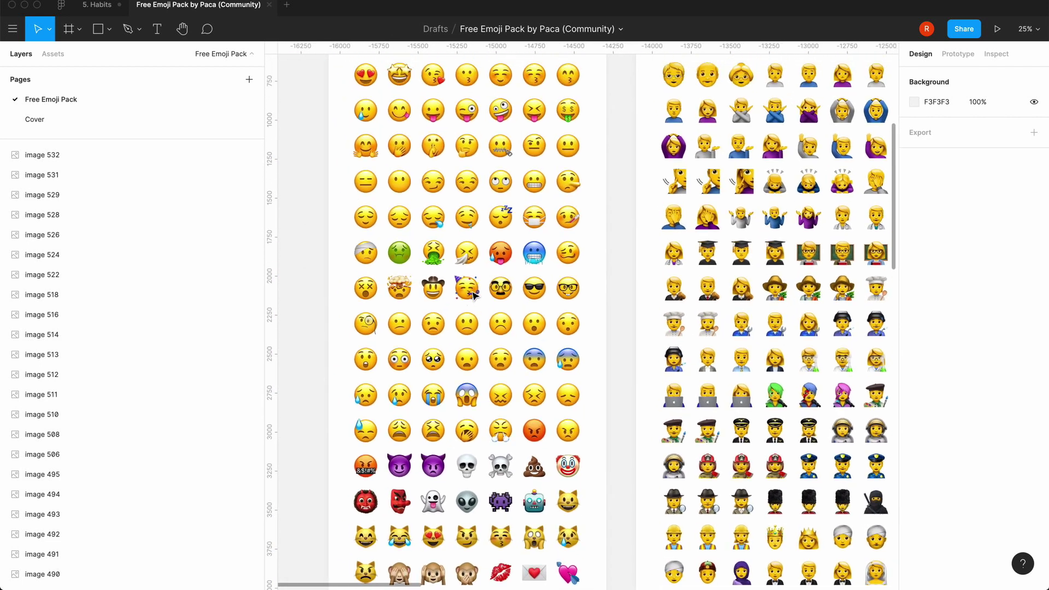
scroll(473, 296, "up", 2)
scroll(473, 296, "down", 1)
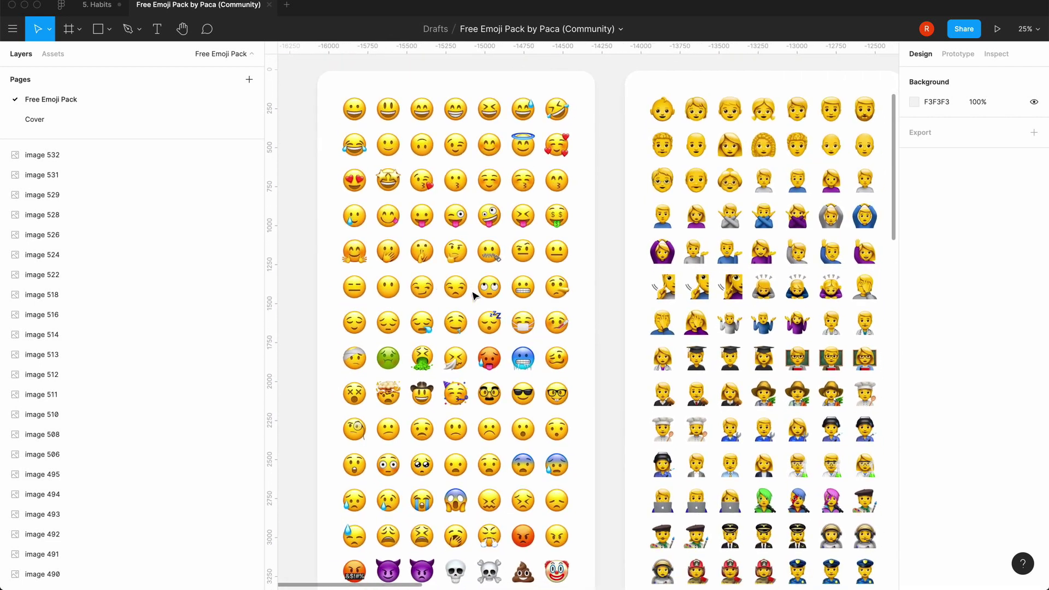
left_click(489, 315)
key("super+c")
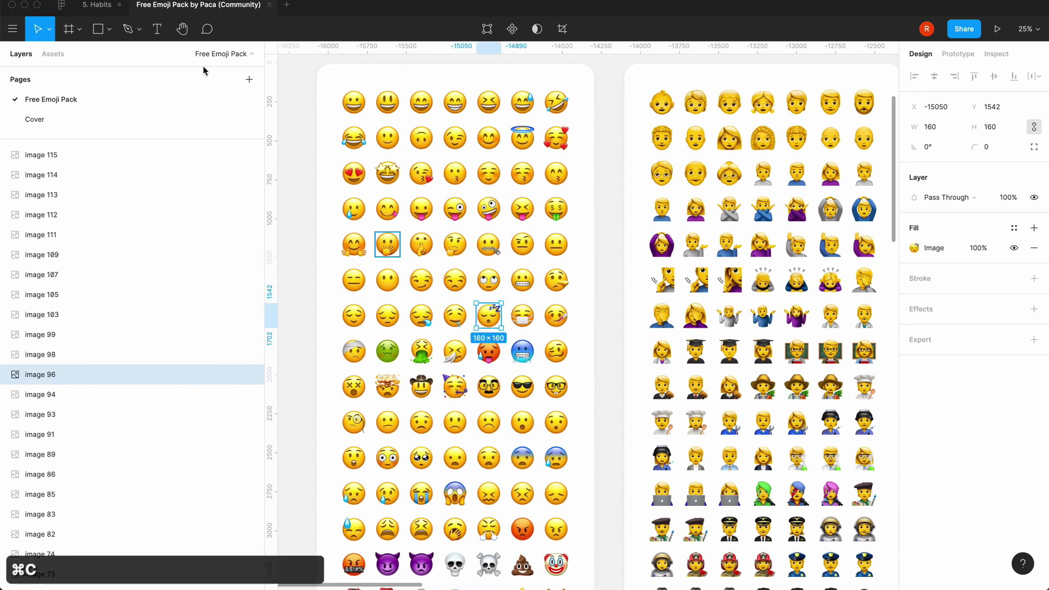
- Switch back to the 5. Habits file and paste the sleeping emoji into the auto layout row after the label
left_click(92, 6)
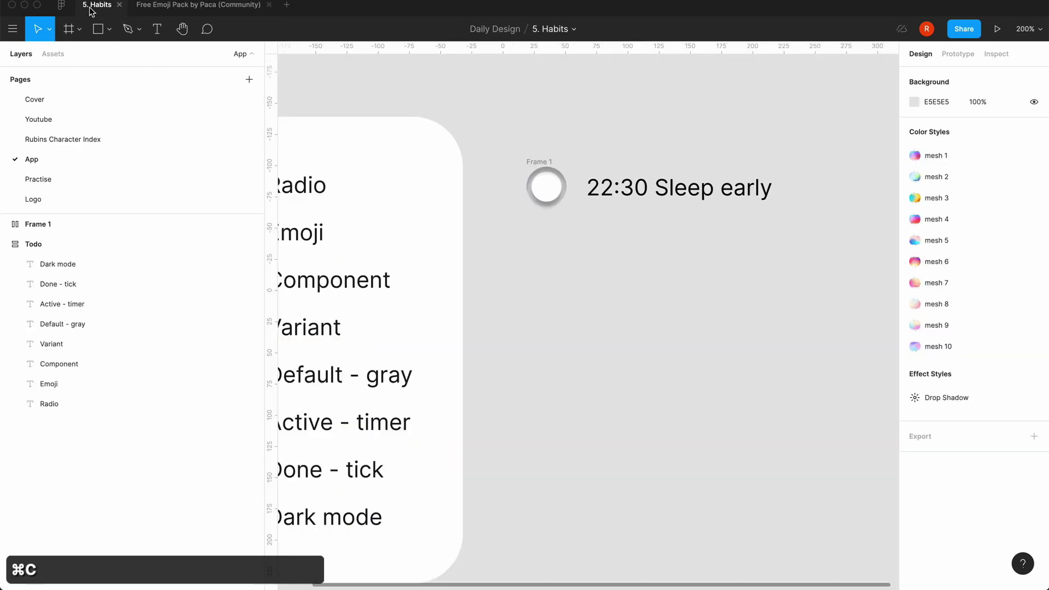
left_click(754, 190)
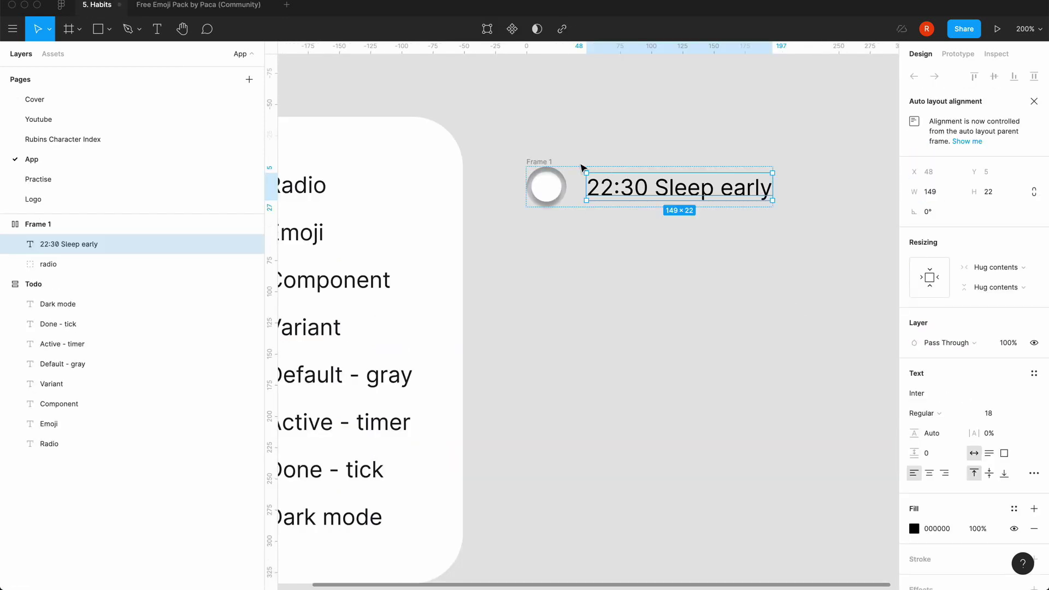
left_click(540, 163)
key("super+v")
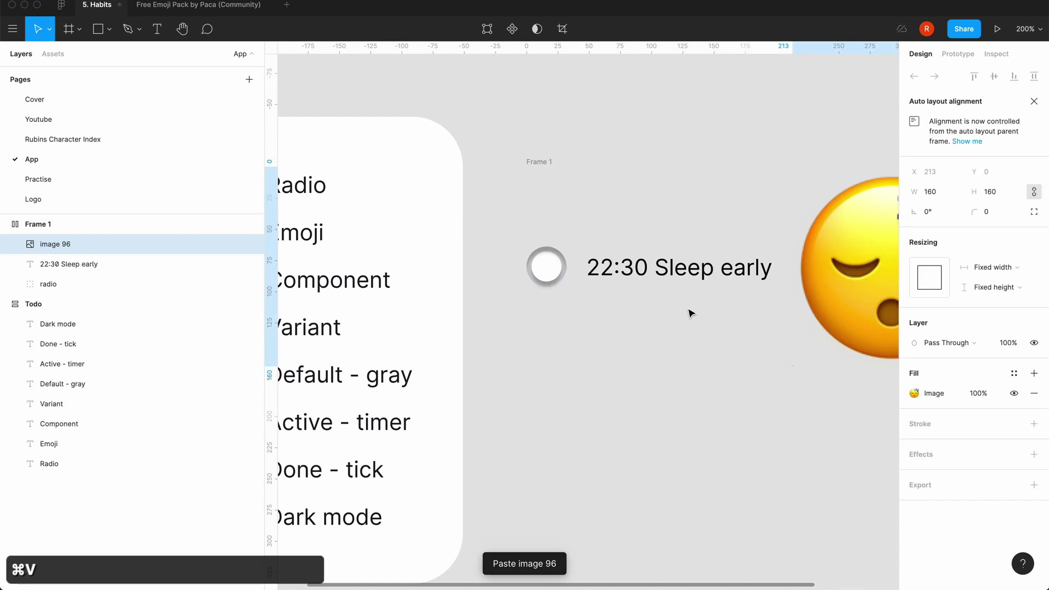
- Resize the pasted emoji proportionally to a height of 32
left_click(998, 195)
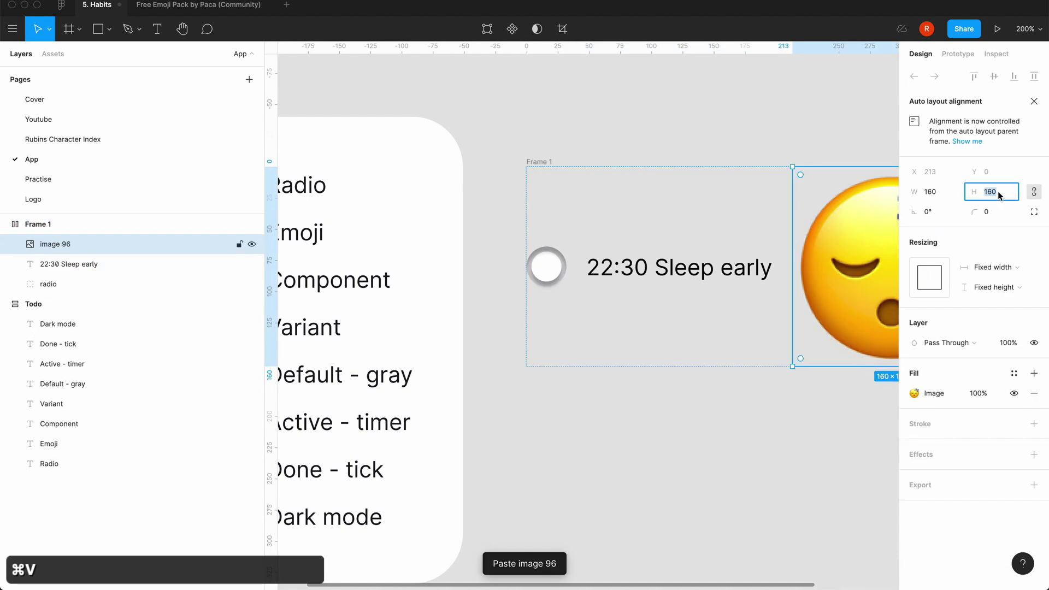
type("32")
key("Return")
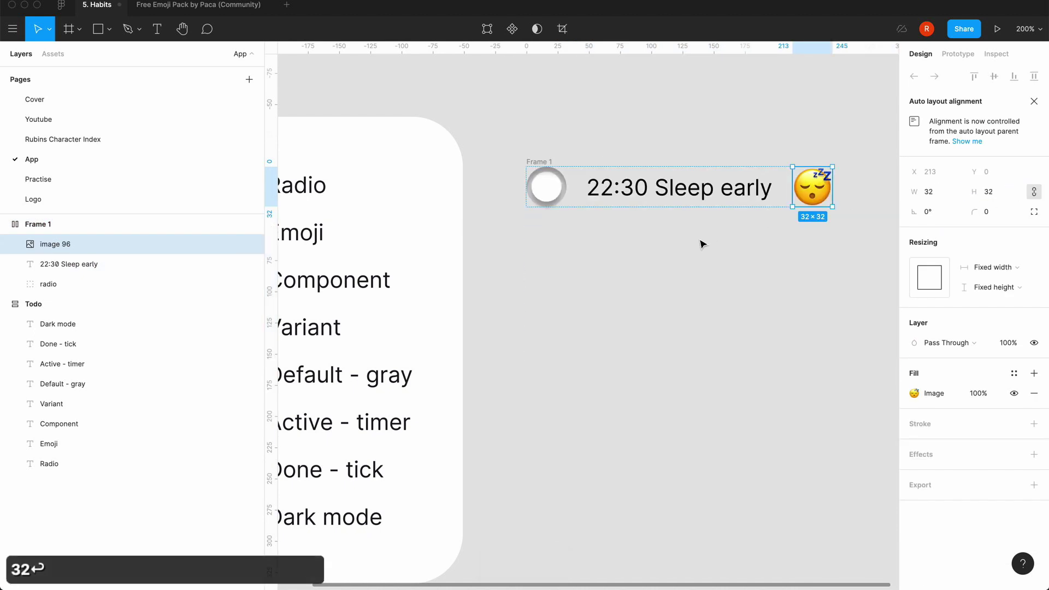
left_click(700, 241)
scroll(706, 224, "right", 2)
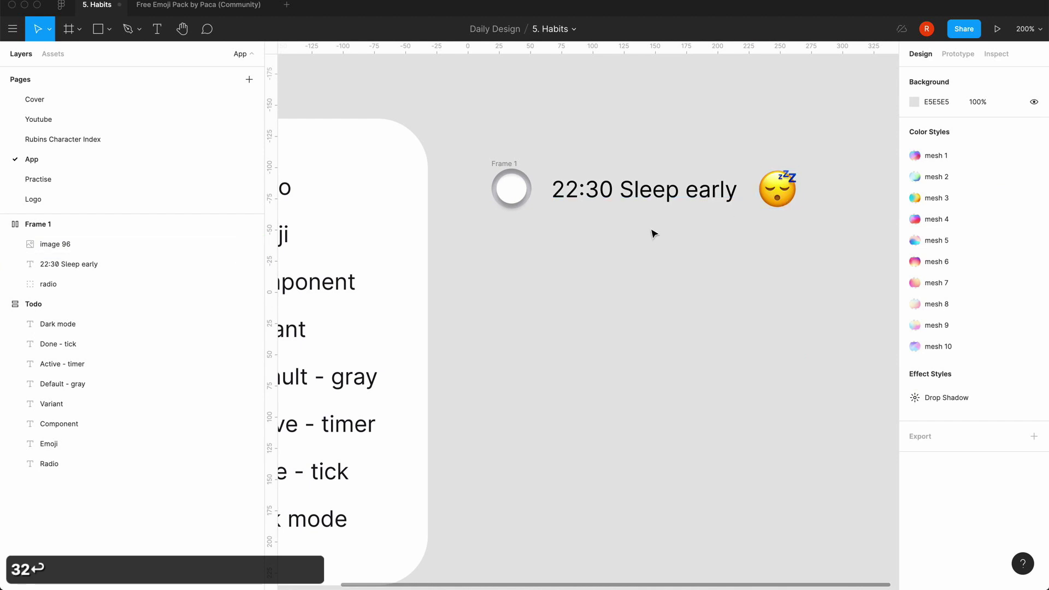
- Rename the auto layout row holding the radio, label and emoji as "list item"
left_click(597, 191)
left_click(566, 280)
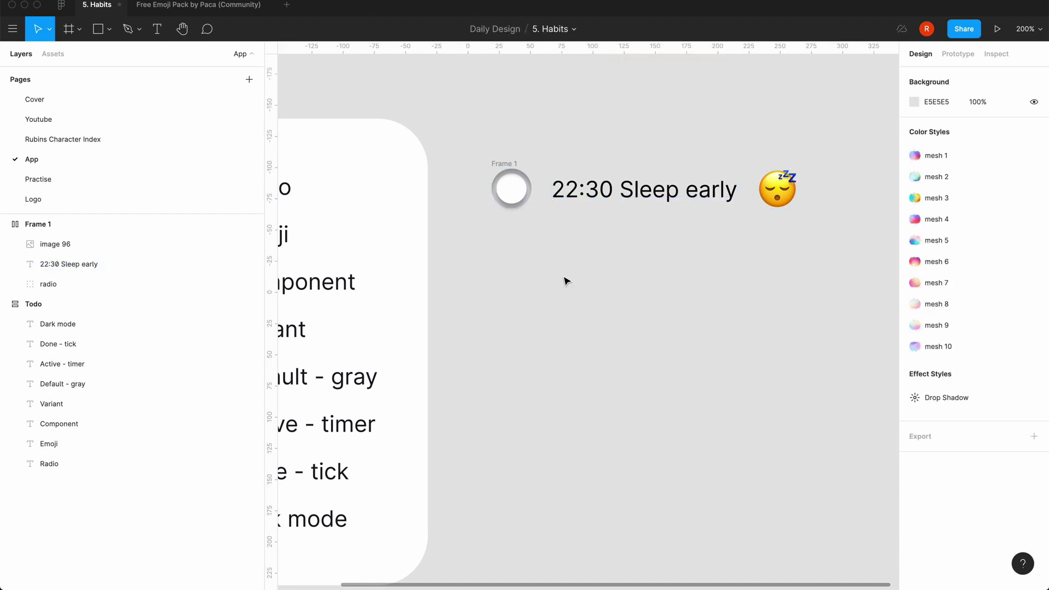
left_click(502, 162)
double_click(40, 227)
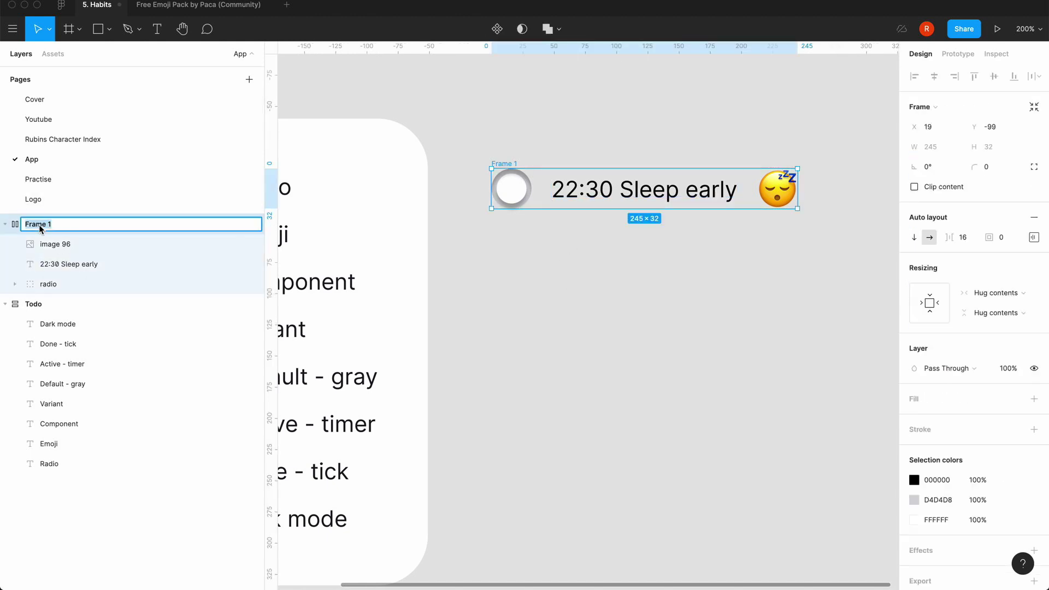
type("list item")
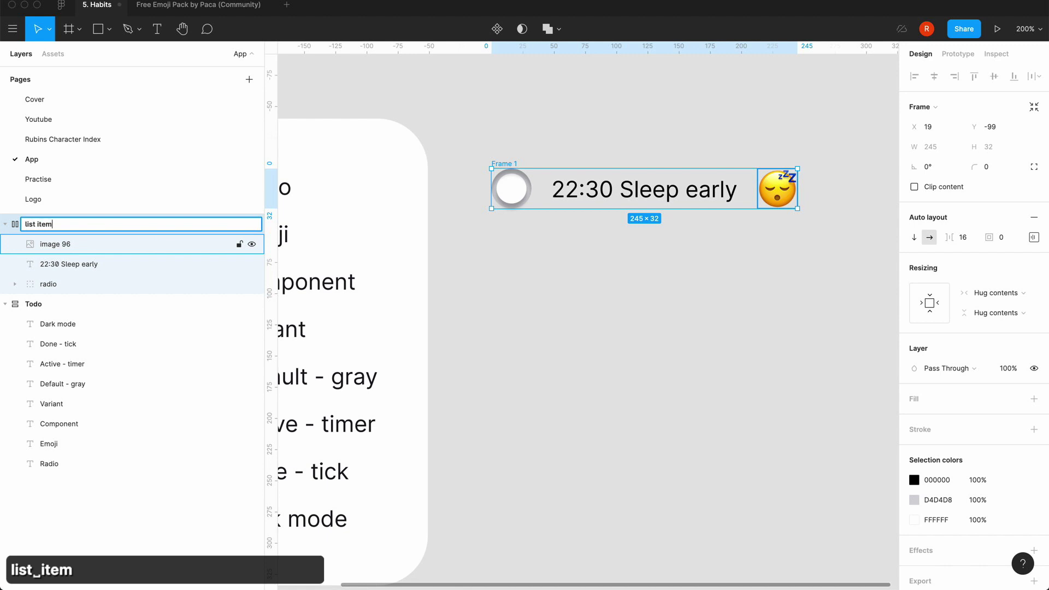
key("Return")
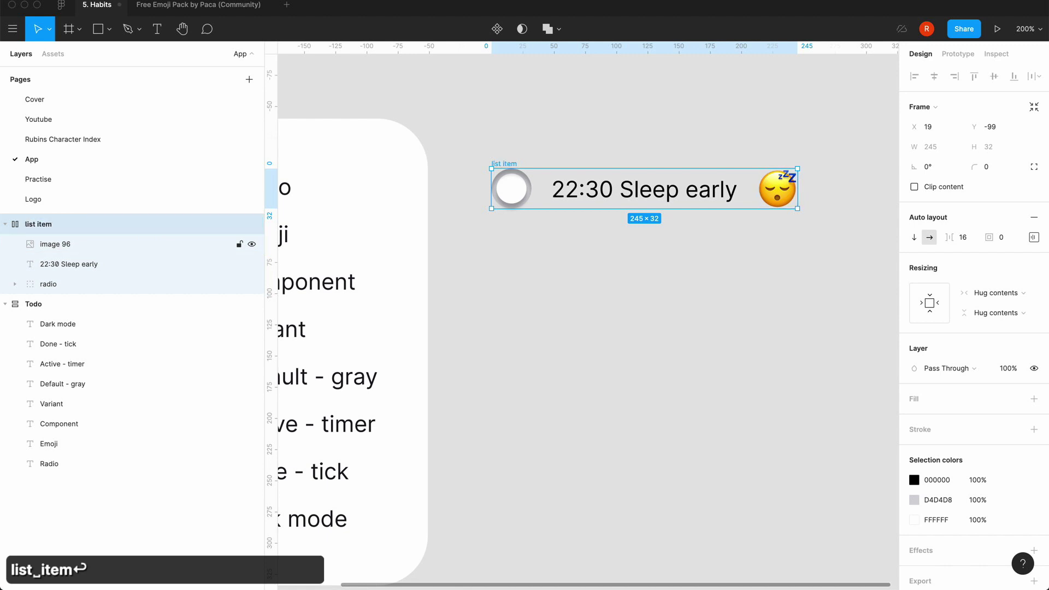
- Set the "22:30 Sleep early" label's horizontal resizing to Fill container within the list item
left_click(601, 304)
left_click(501, 165)
left_click(617, 191)
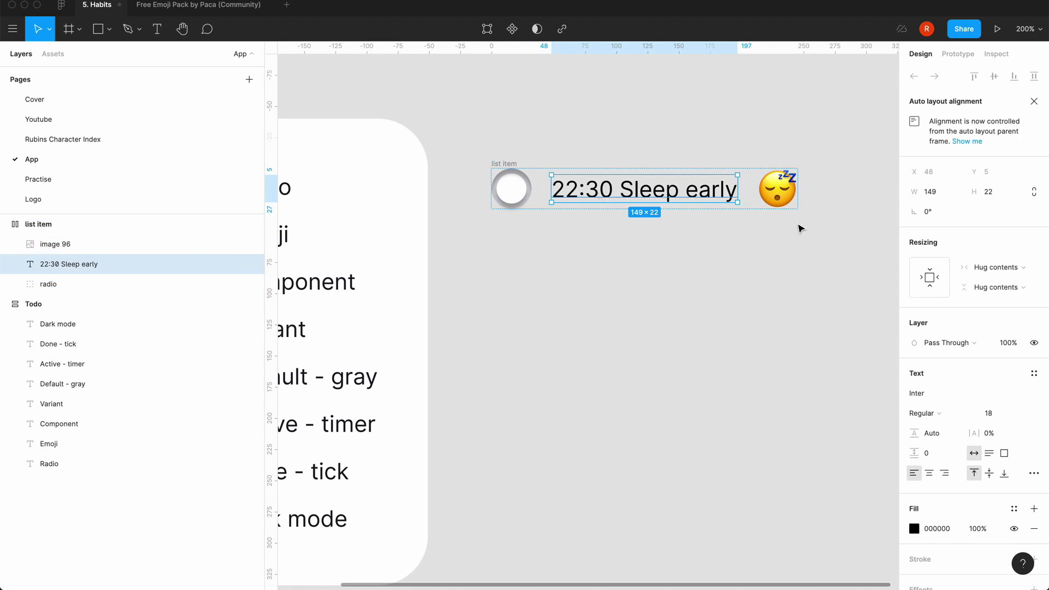
left_click(994, 268)
left_click(995, 281)
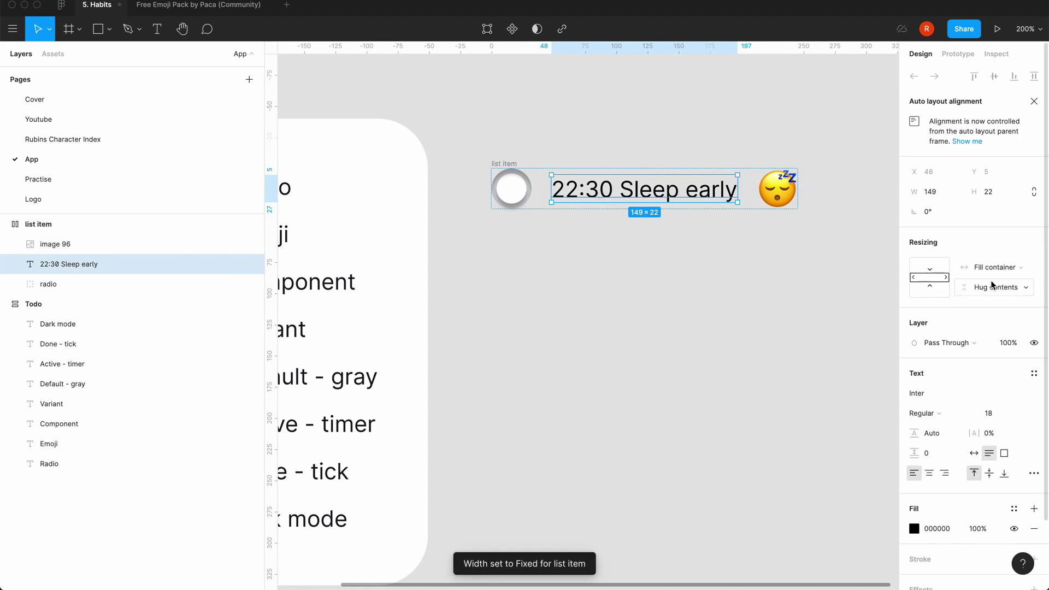
left_click(666, 296)
- Set the list item frame's width to 375
left_click(503, 163)
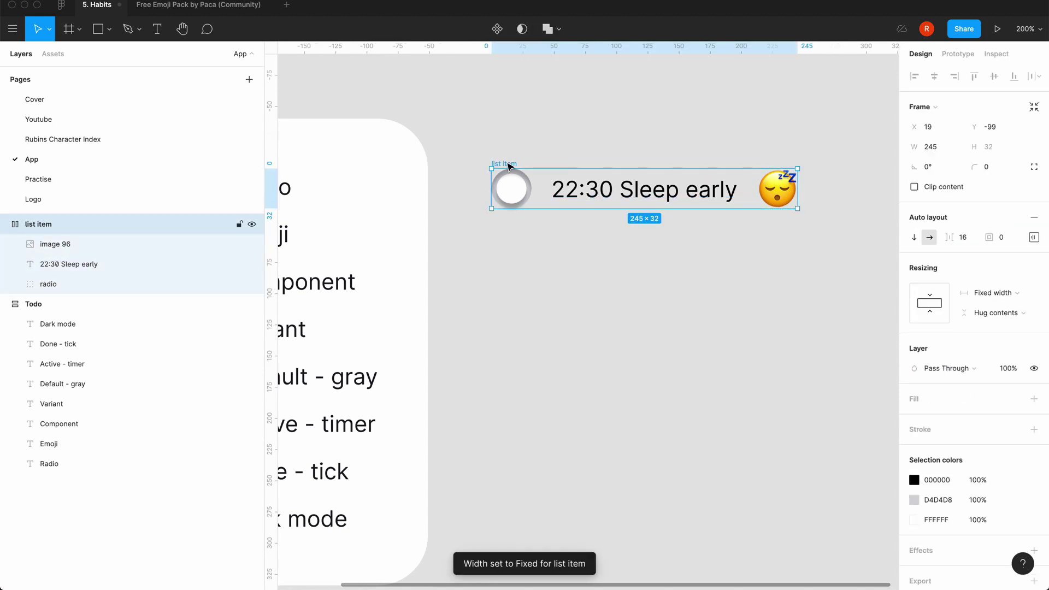
left_click(6, 225)
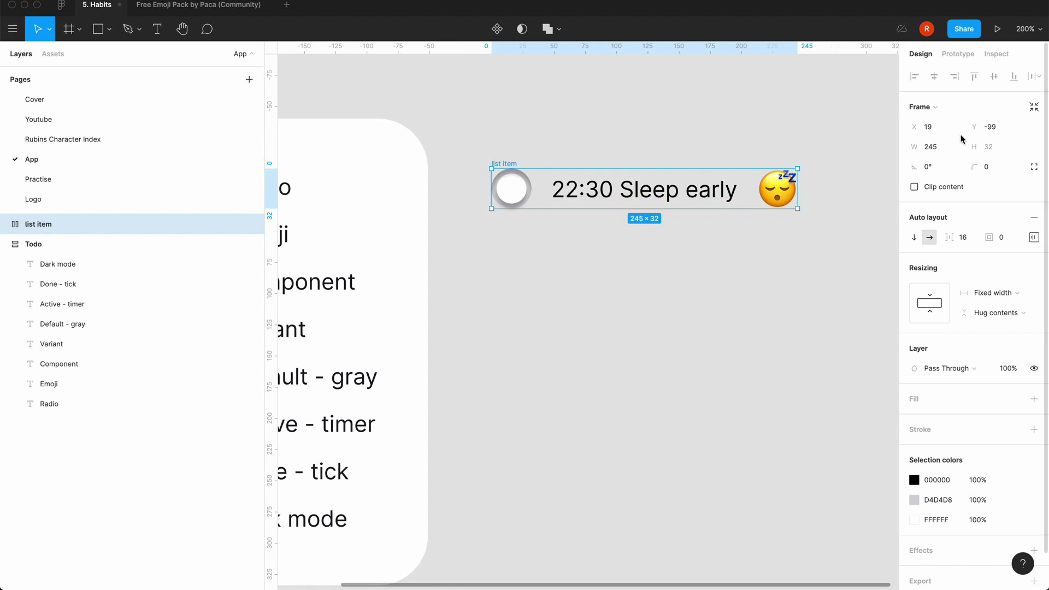
left_click(937, 149)
type("375")
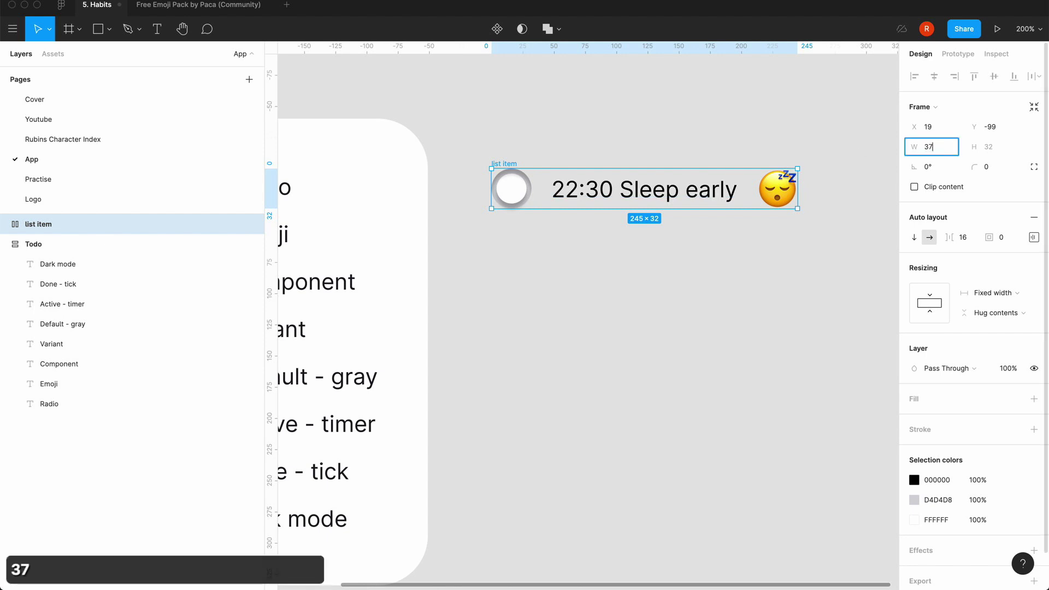
key("Return")
key("minus")
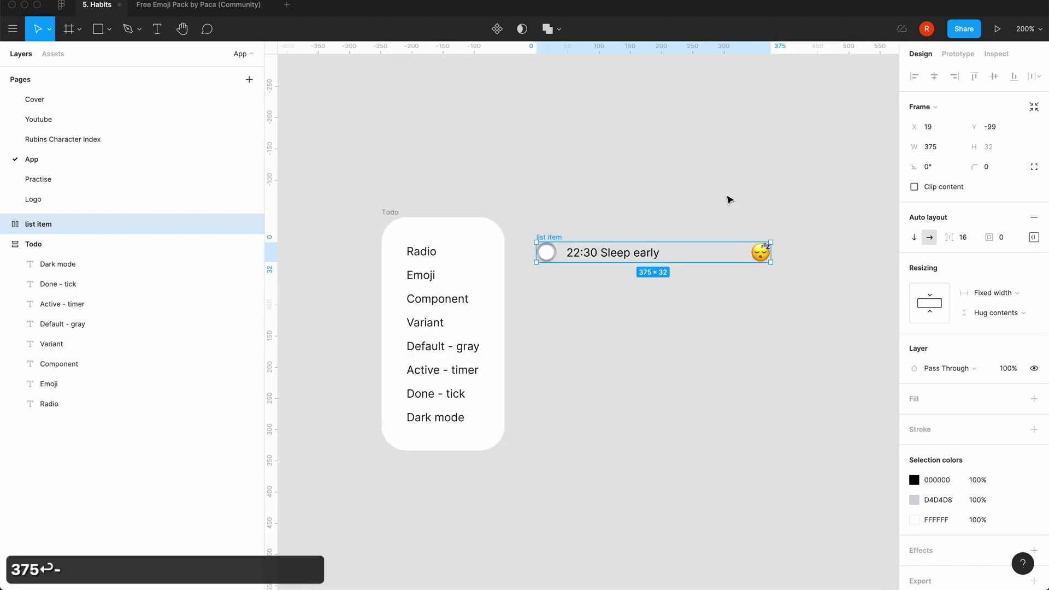
scroll(716, 199, "right", 2)
key("equal")
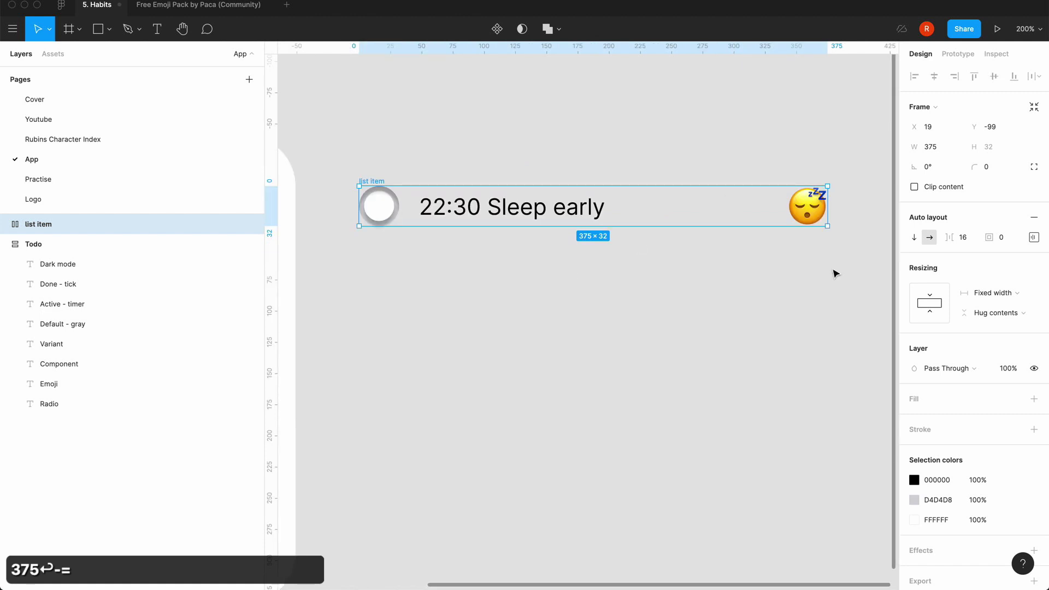
- Add a white FFFFFF fill to the list item frame
left_click(1032, 399)
left_click(914, 418)
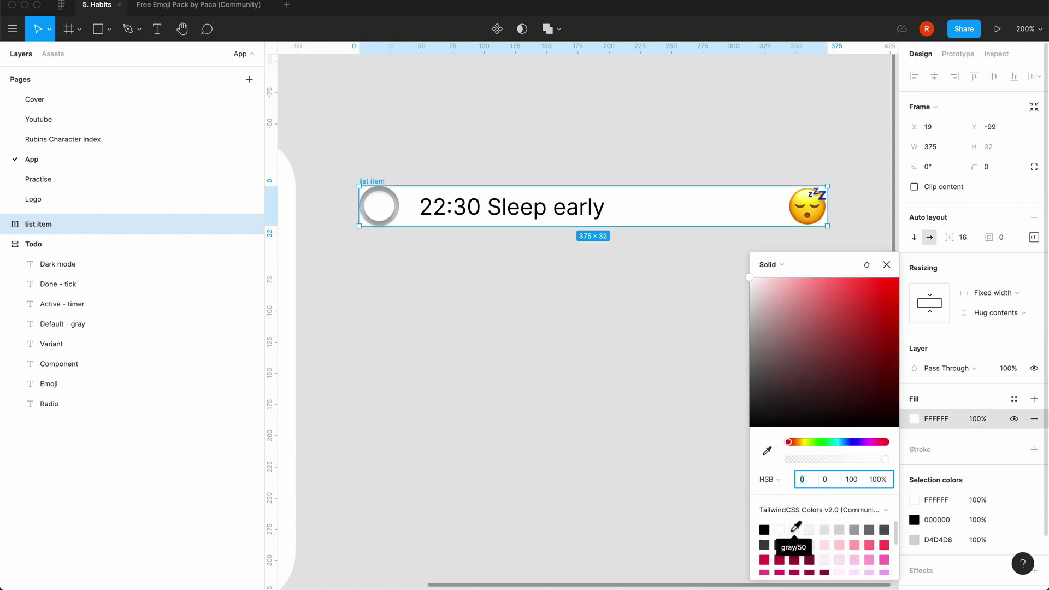
left_click(797, 526)
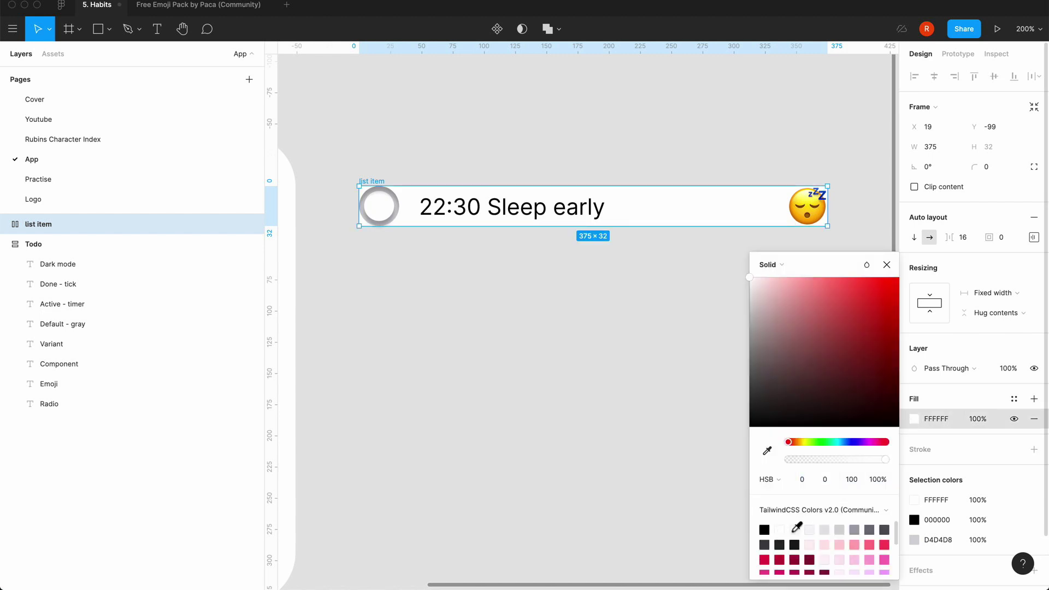
left_click(887, 264)
left_click(637, 352)
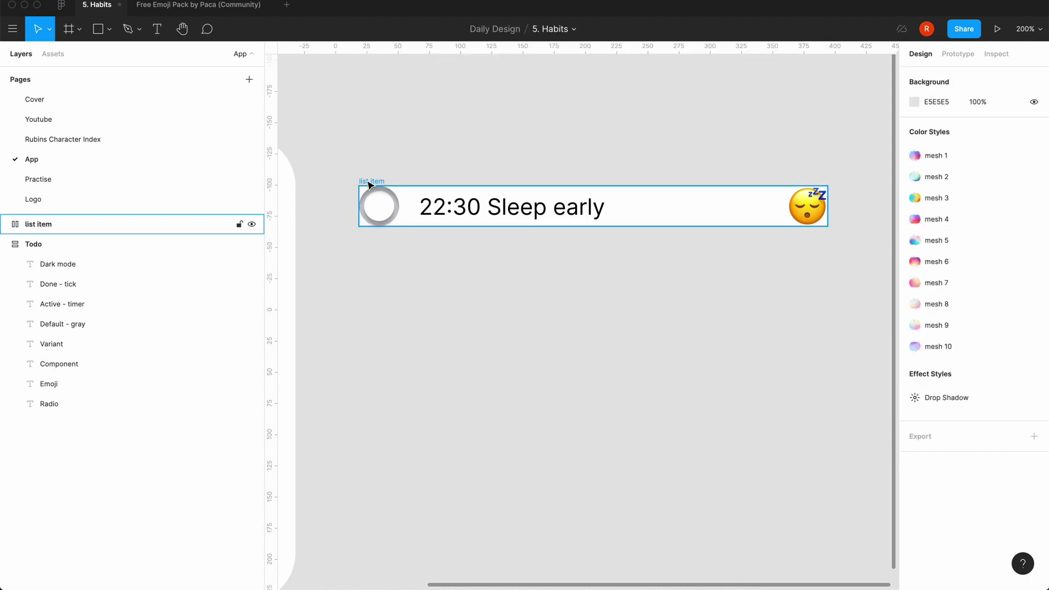
- Set the list item's left and right auto layout padding to 16 each
left_click(462, 197)
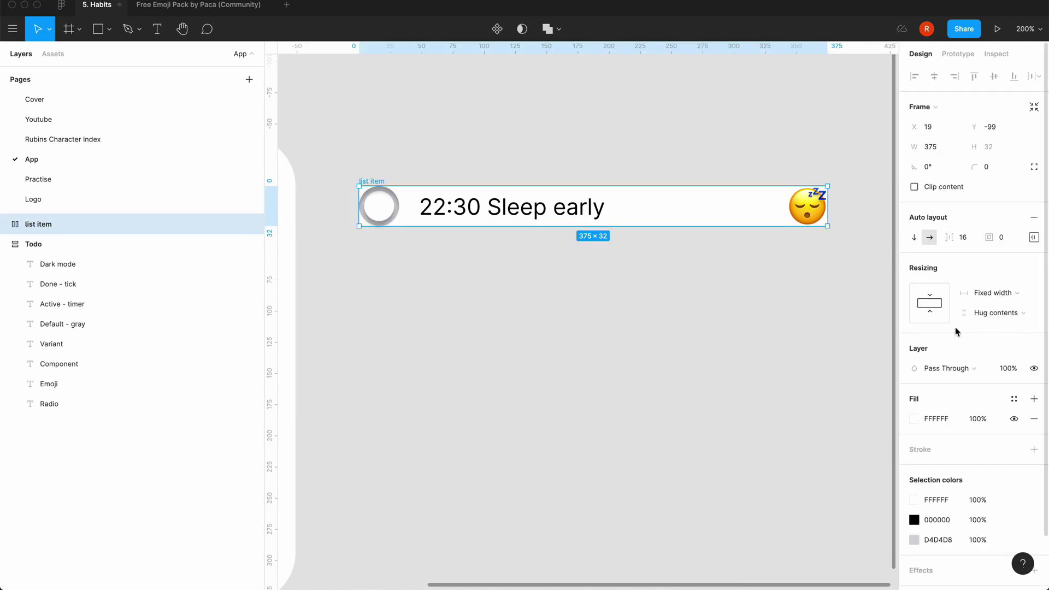
left_click(1033, 237)
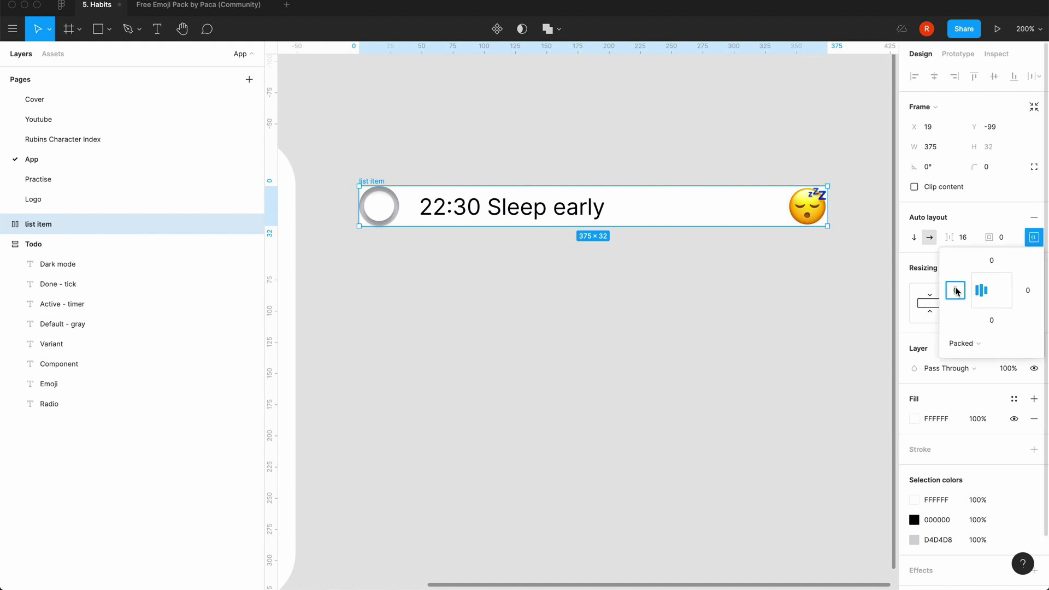
type("16")
key("Return")
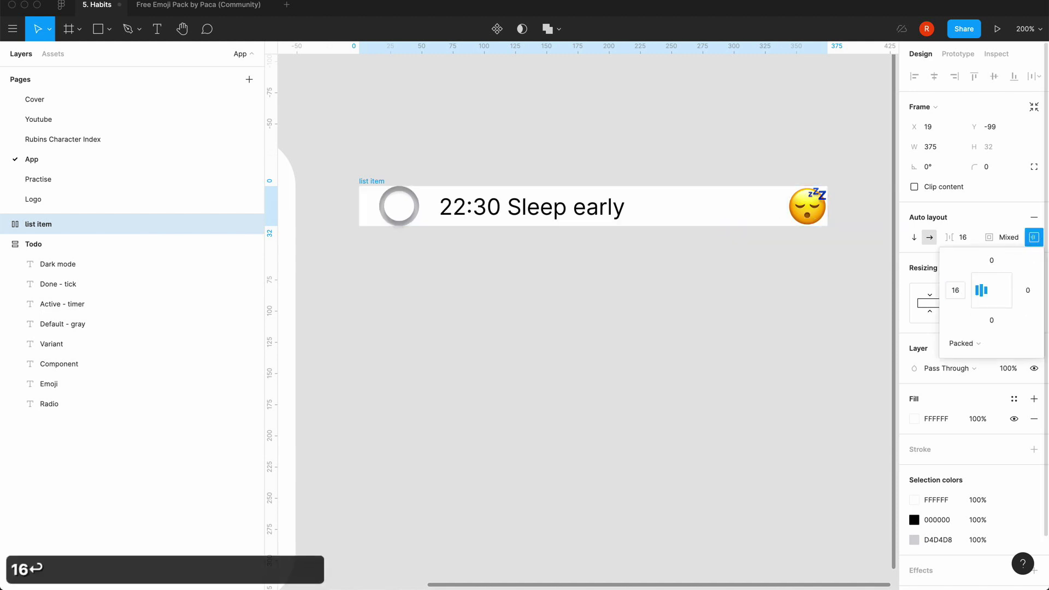
left_click(1028, 290)
type("16")
key("Return")
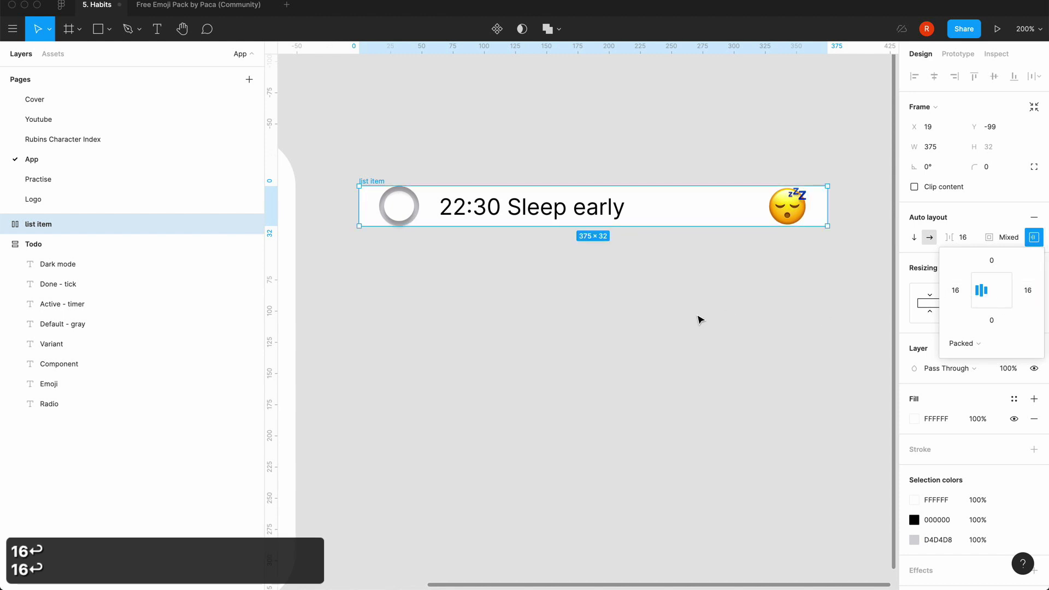
left_click(701, 319)
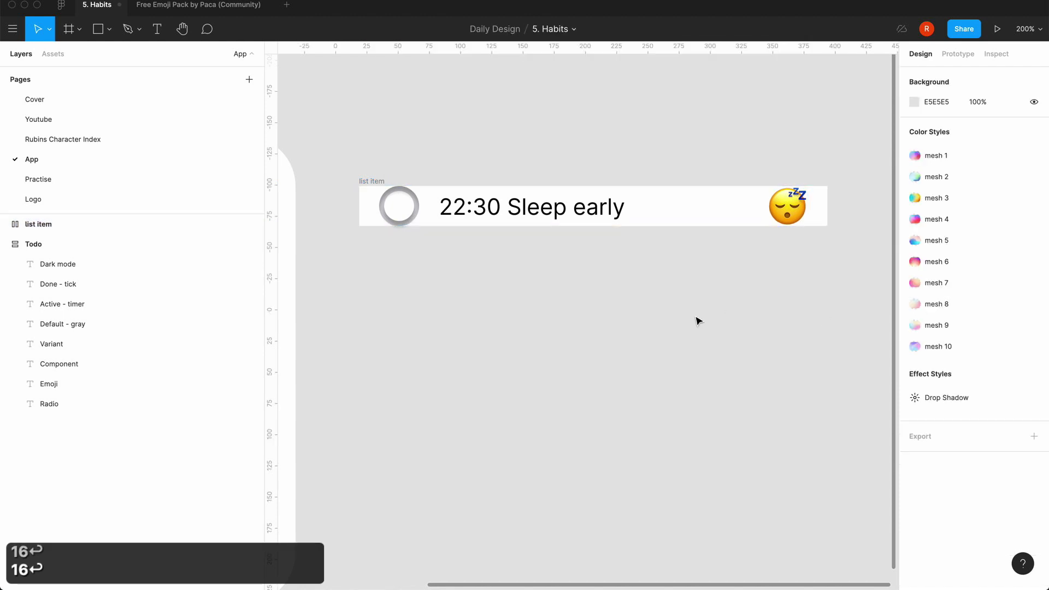
- Group the emoji, label and radio layers together inside the list item
left_click(366, 183)
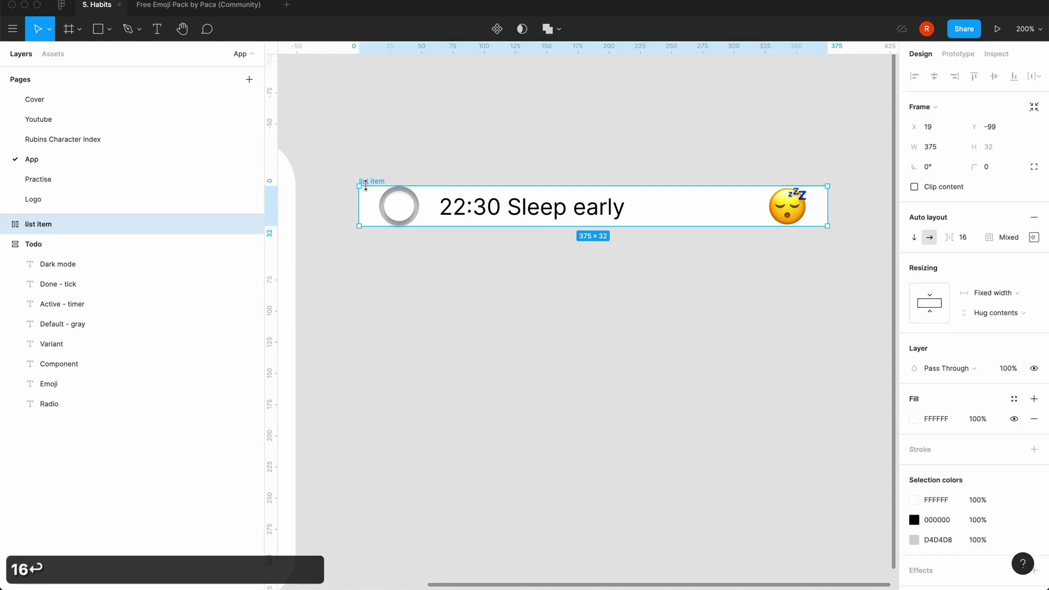
left_click(4, 224)
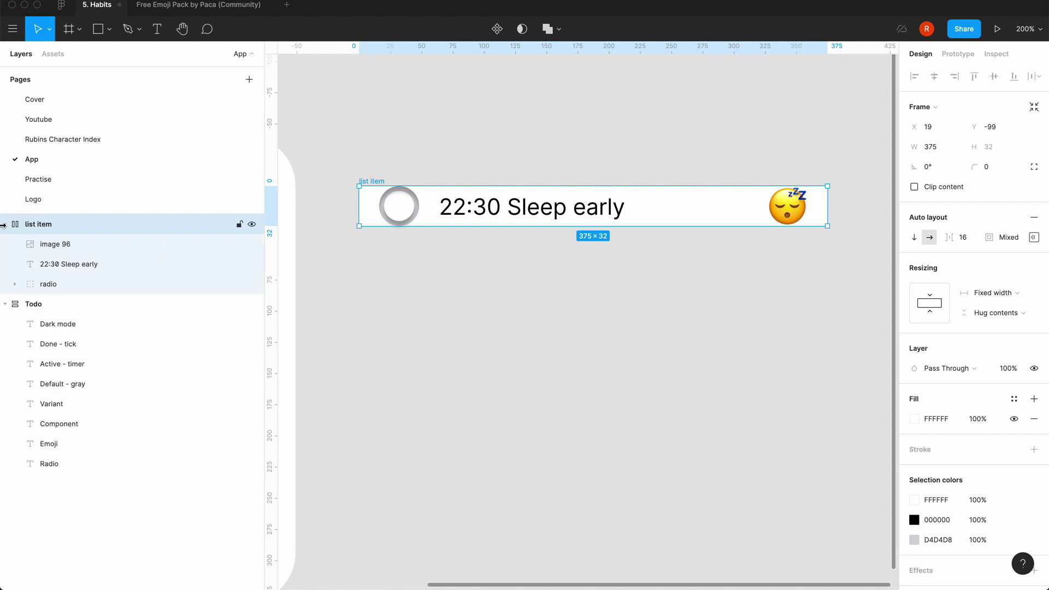
left_click(41, 266)
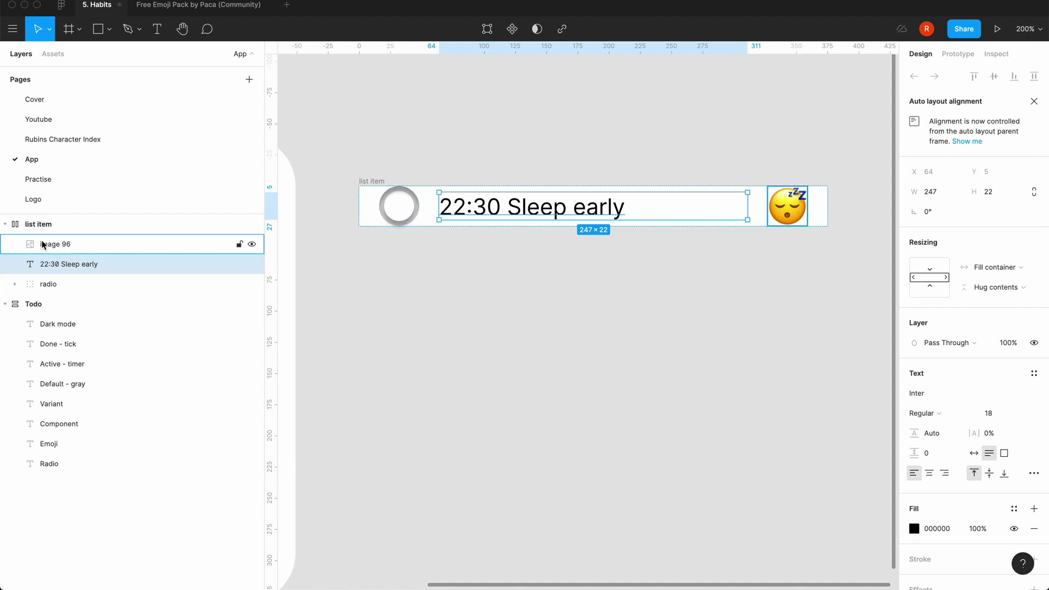
left_click(43, 244)
left_click(33, 284, "shift")
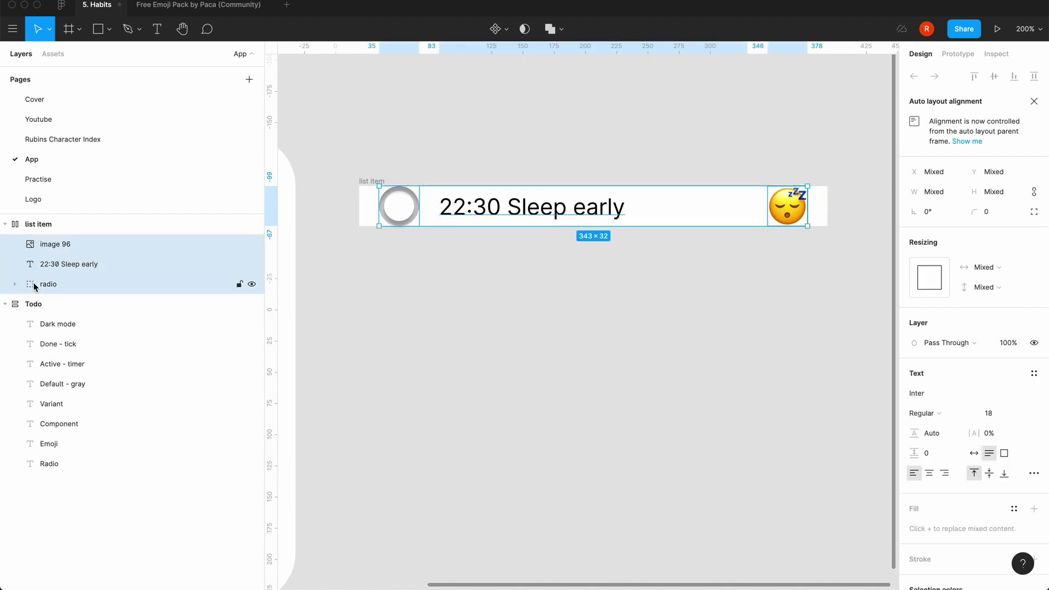
key("super+g")
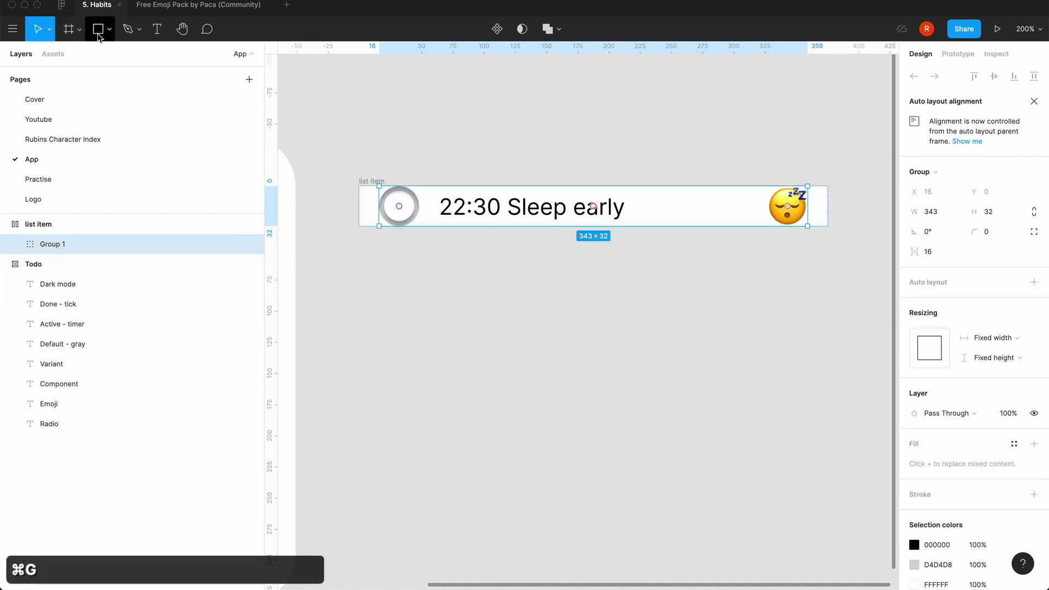
- Draw a horizontal line inside the list item and set its width to 375
left_click(109, 31)
left_click(93, 72)
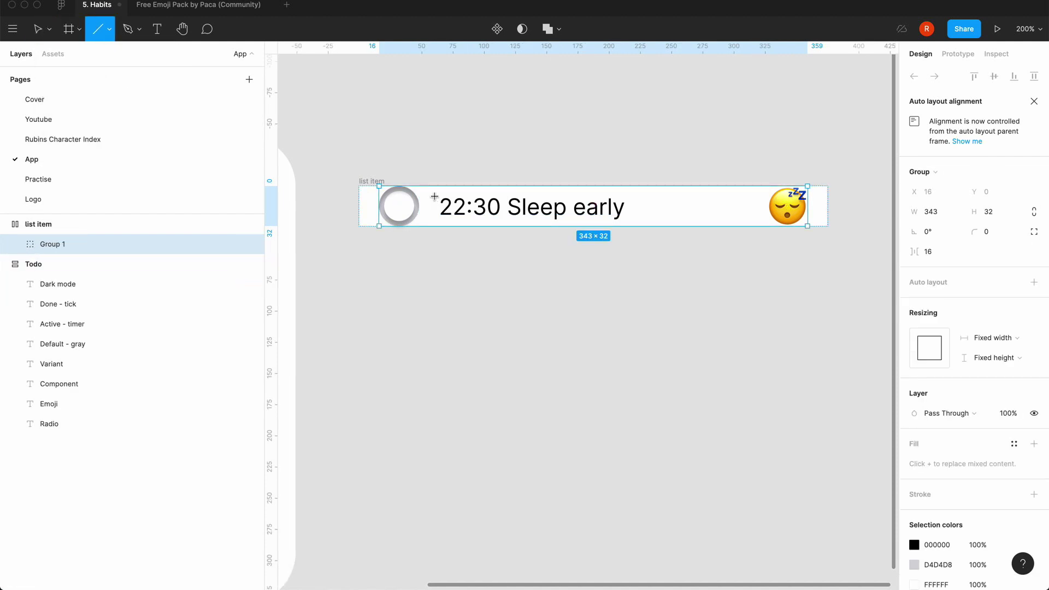
left_click_drag(488, 212, 685, 212)
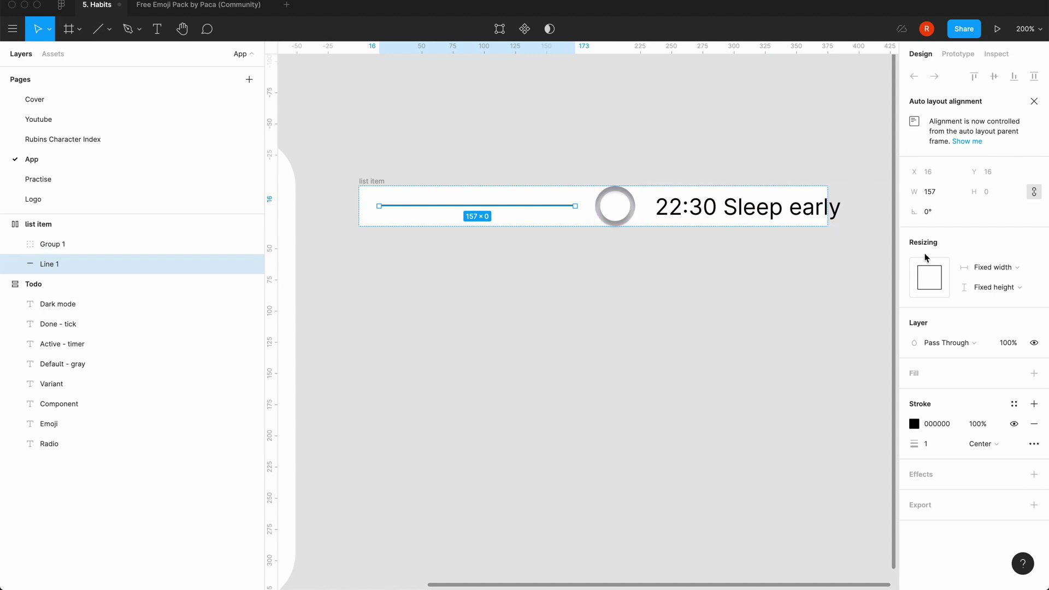
left_click(936, 192)
type("375")
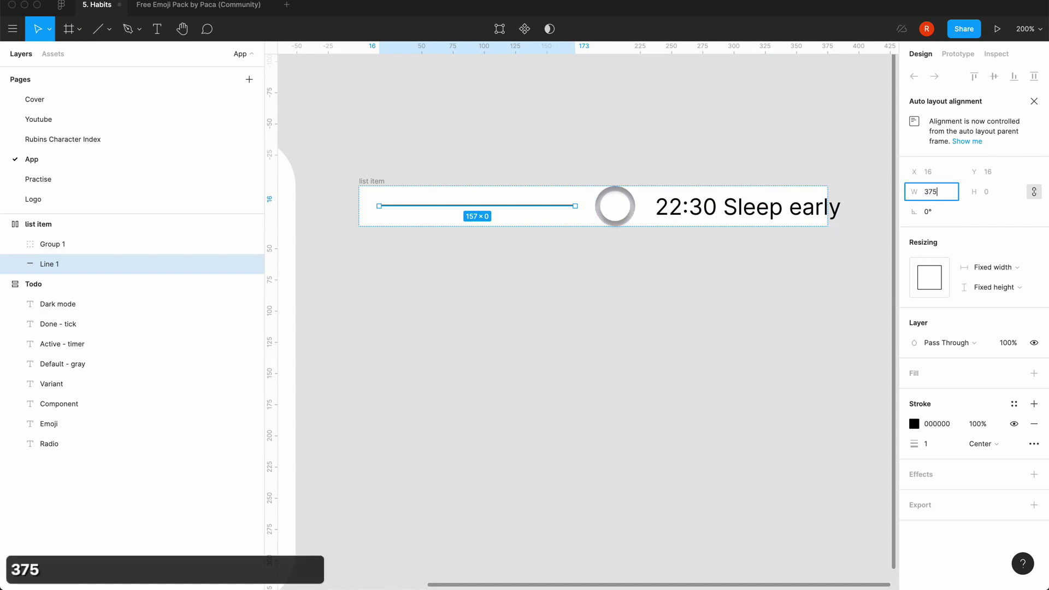
key("Return")
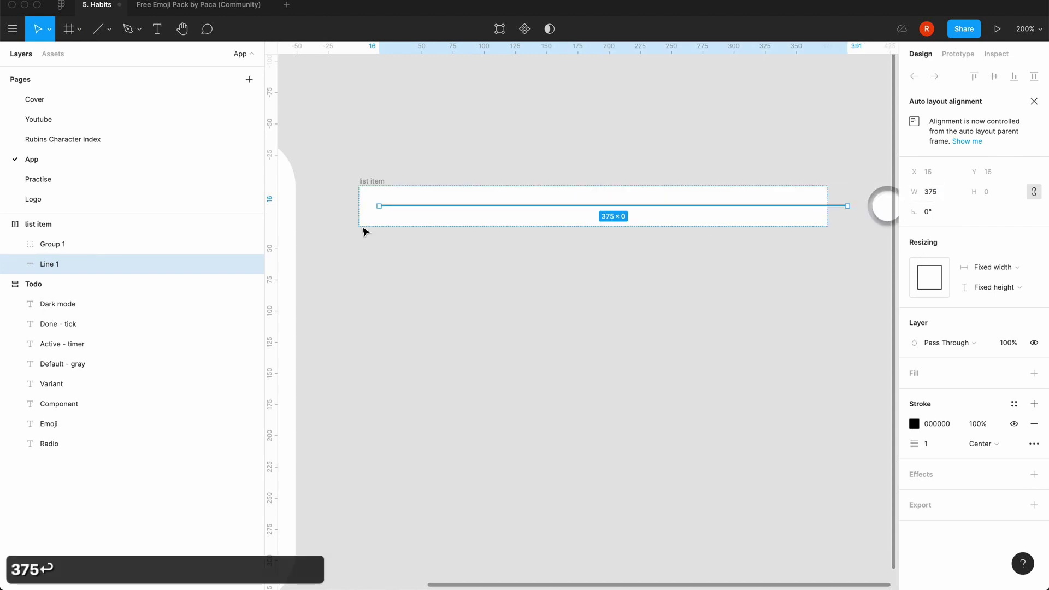
left_click(38, 226)
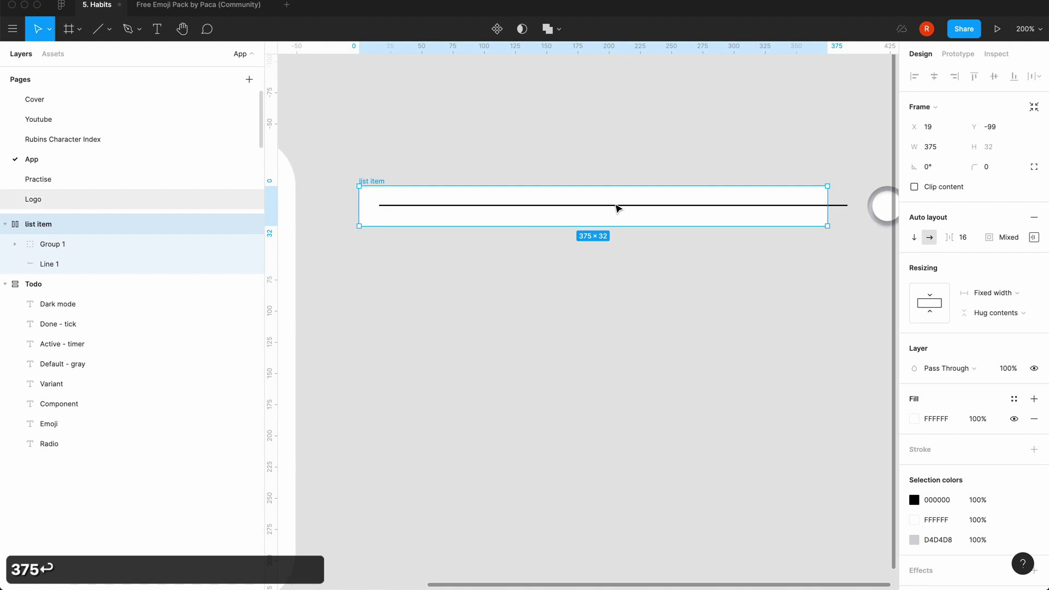
- Switch the list item's auto layout to vertical and move the line below the grouped row
left_click(915, 238)
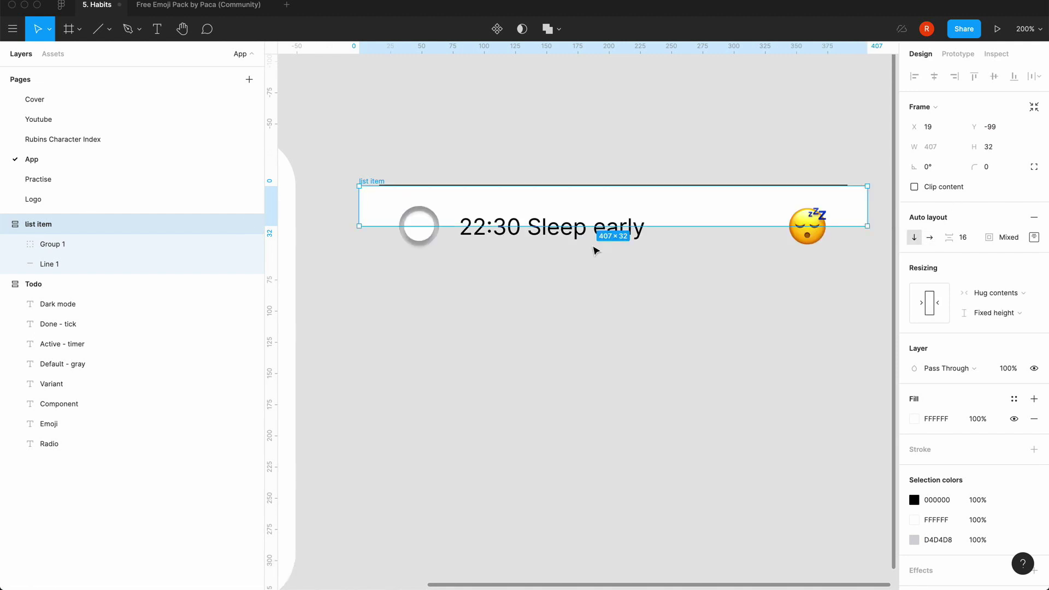
left_click(61, 264)
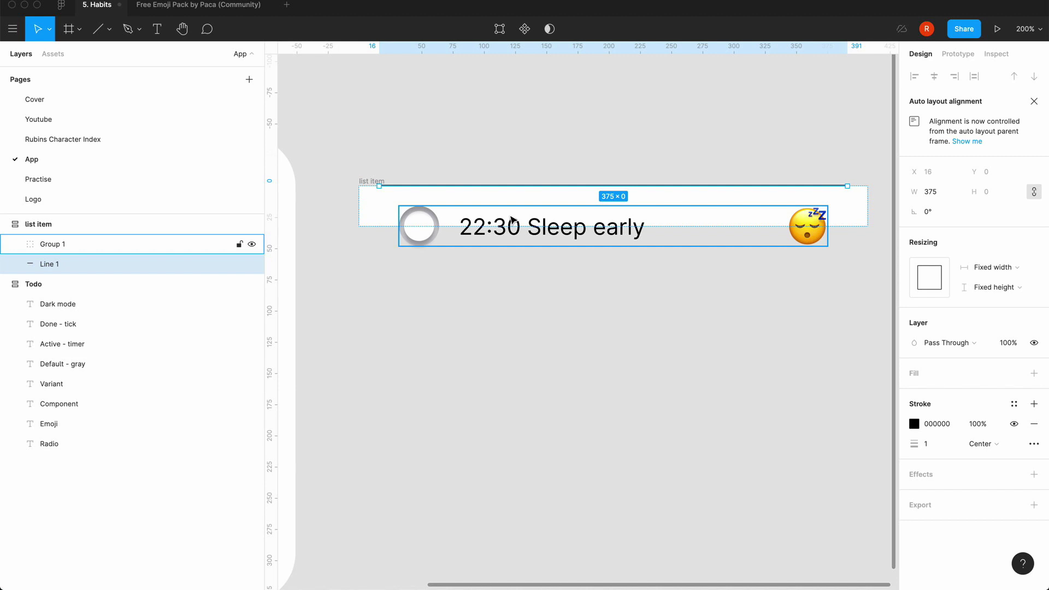
key("Down")
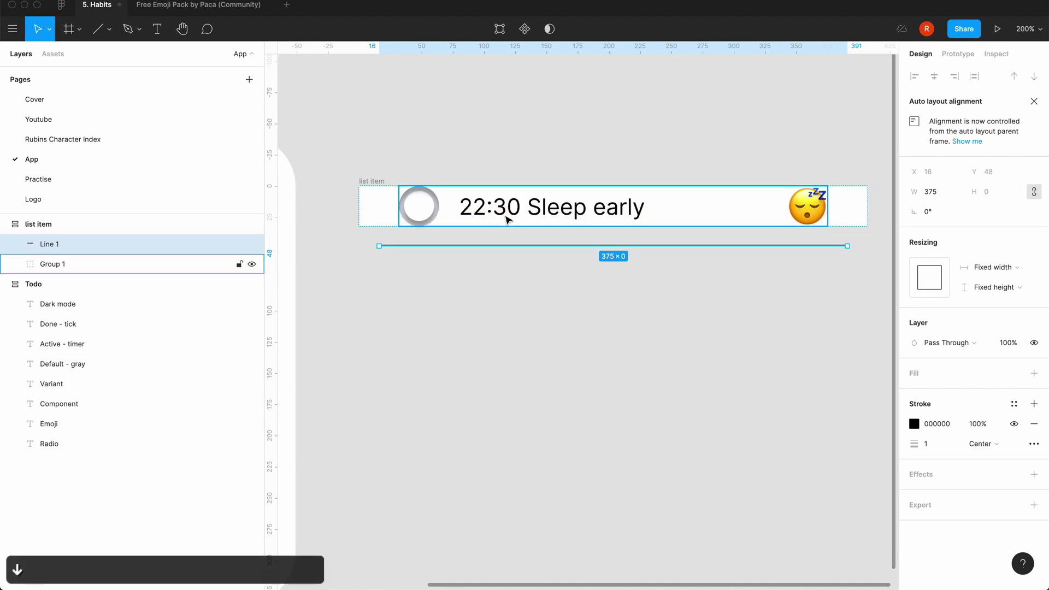
- Set the list item frame's vertical resizing to Hug contents
left_click(371, 184)
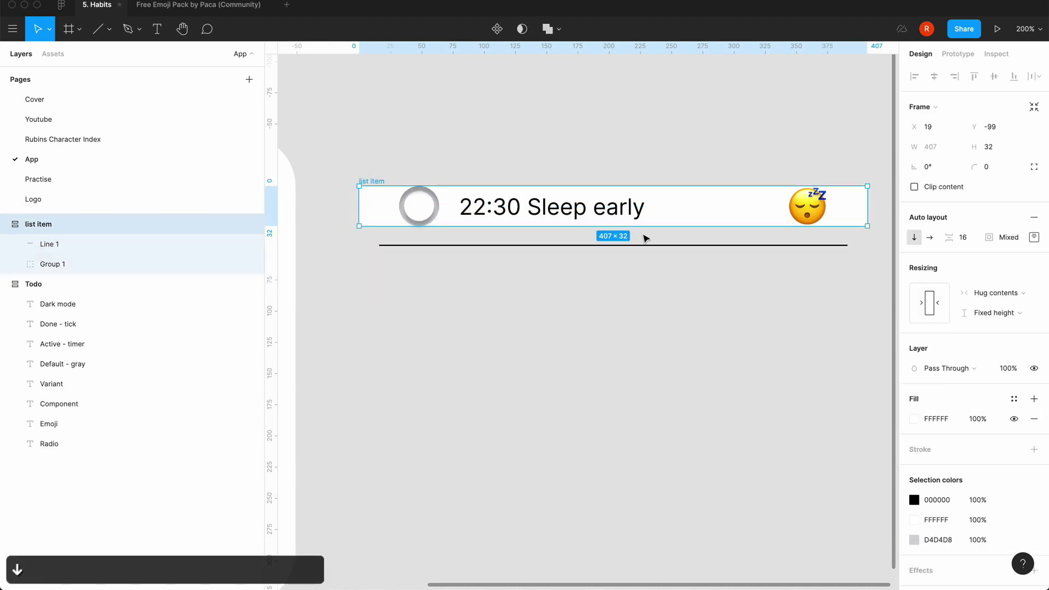
left_click(996, 321)
left_click(1001, 333)
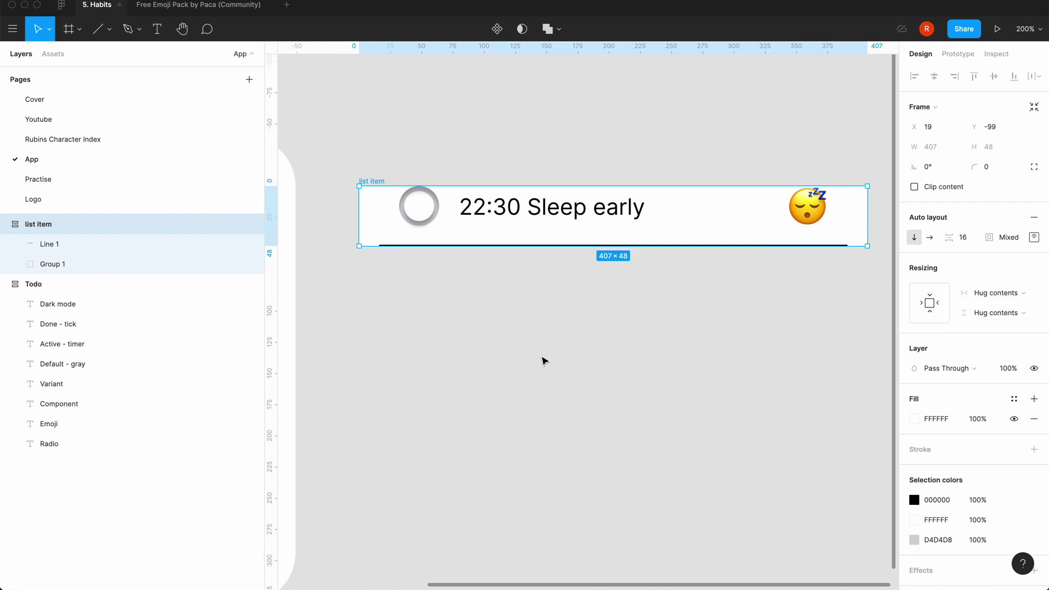
left_click(544, 360)
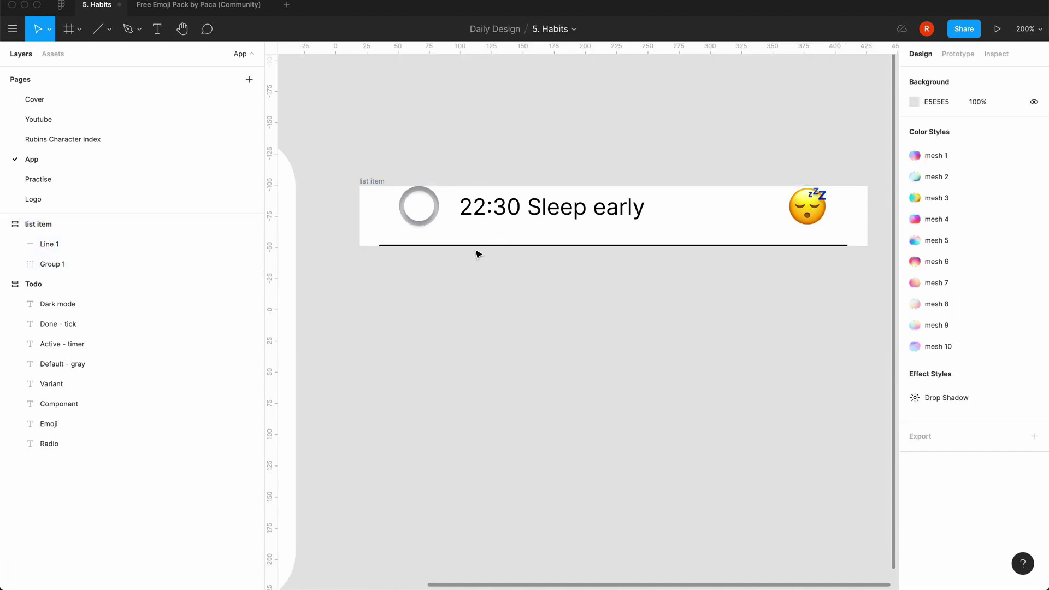
- Set the divider line's horizontal resizing to Fill container
left_click(376, 185)
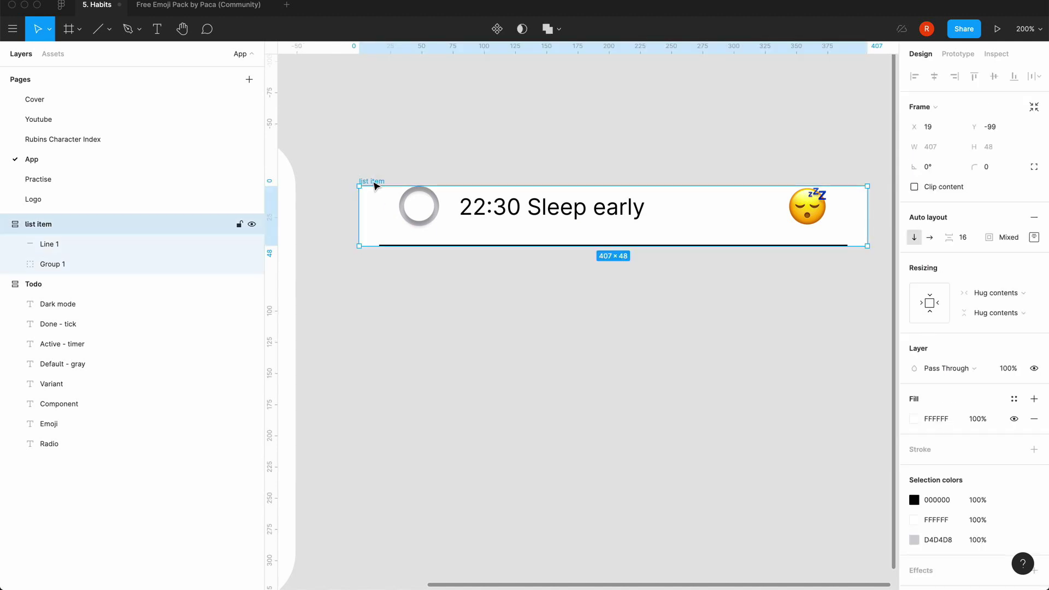
left_click(39, 247)
left_click(1003, 270)
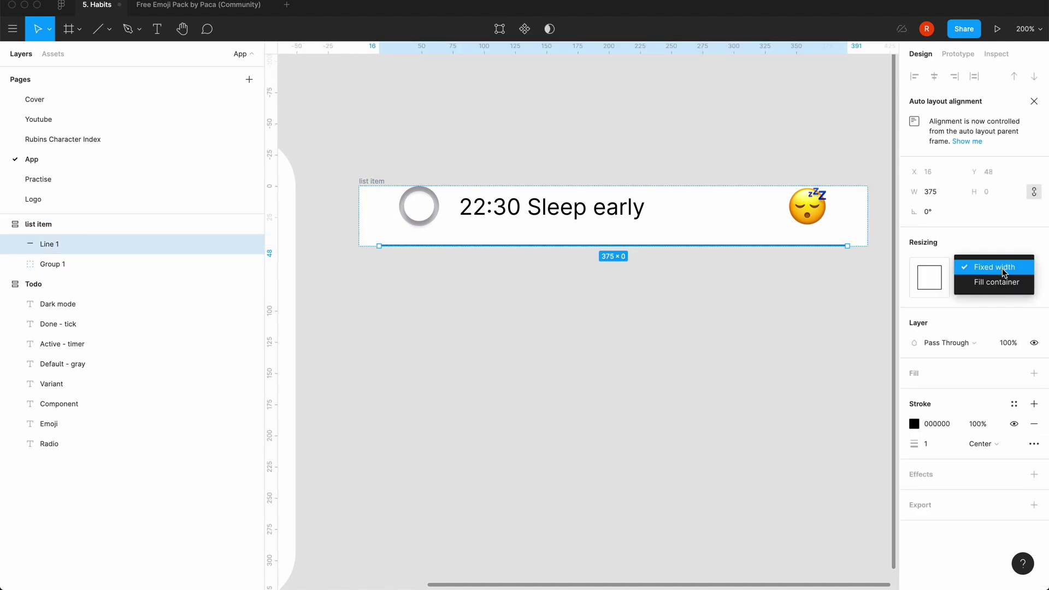
left_click(1001, 281)
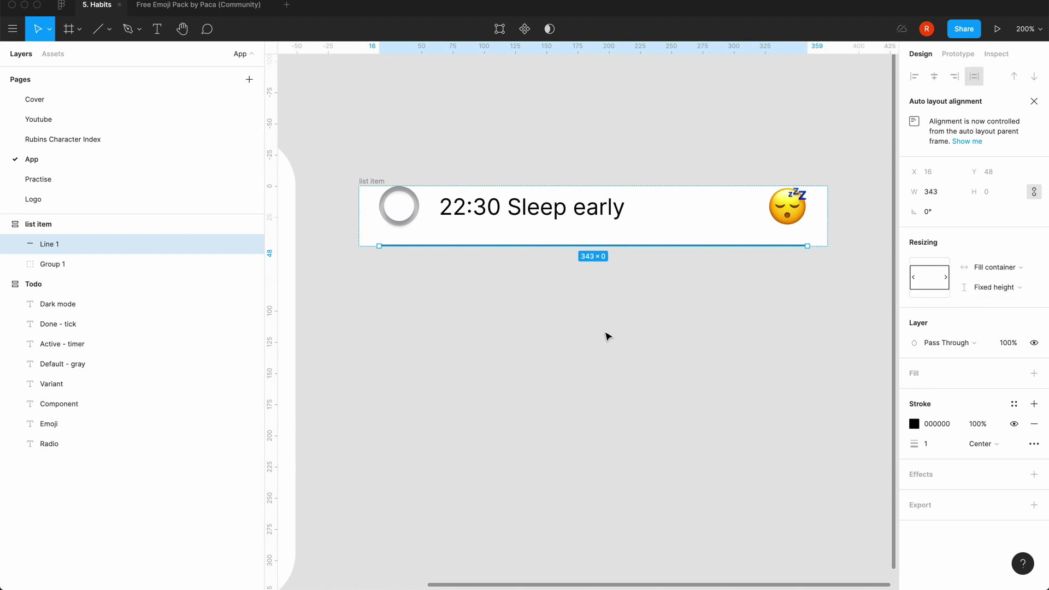
left_click(473, 314)
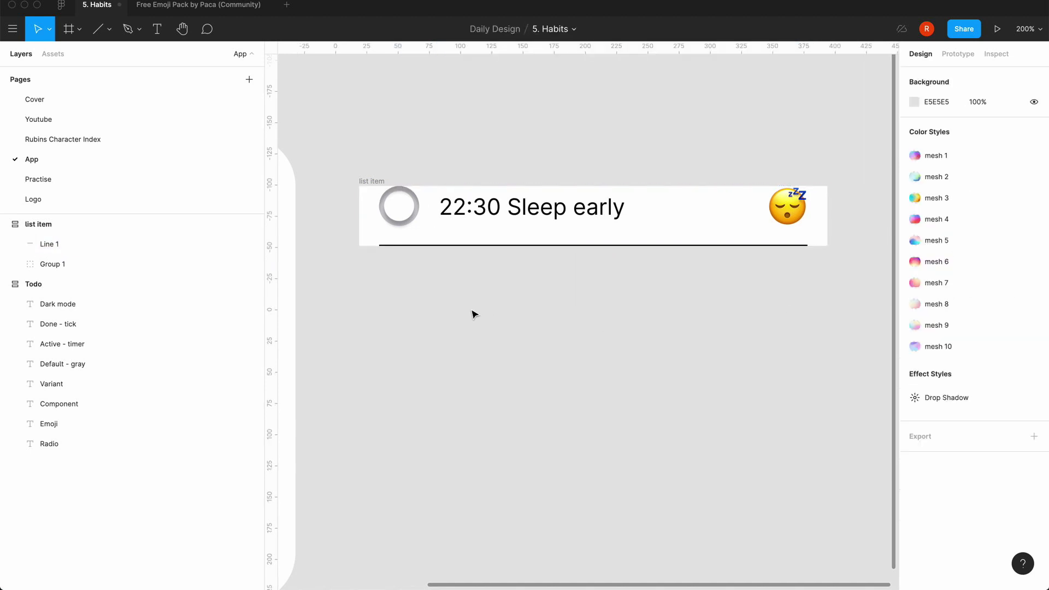
- Set the list item frame's left and right auto layout padding to 0
left_click(384, 181)
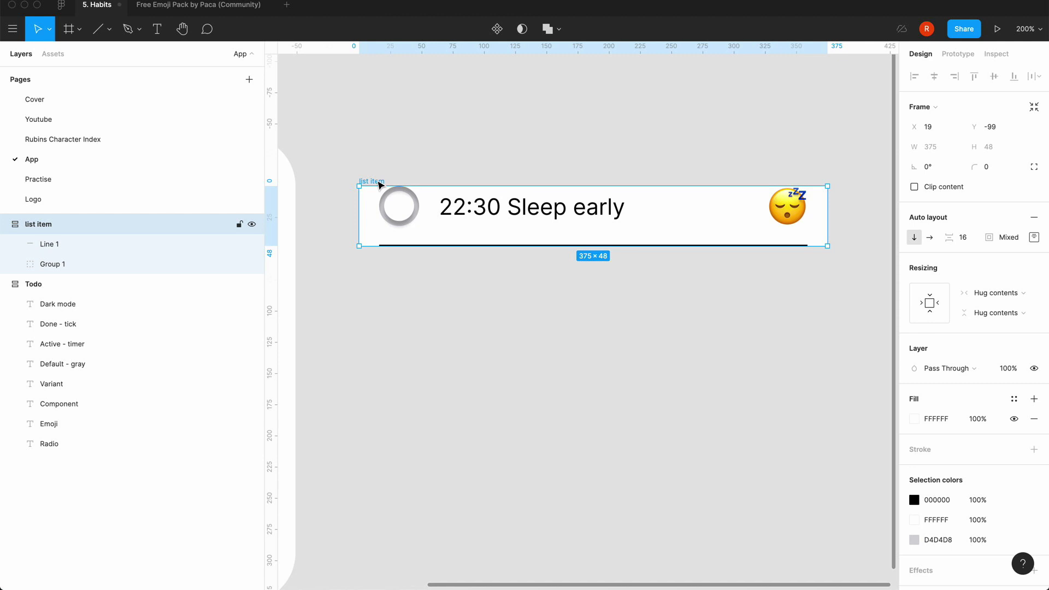
left_click(48, 244)
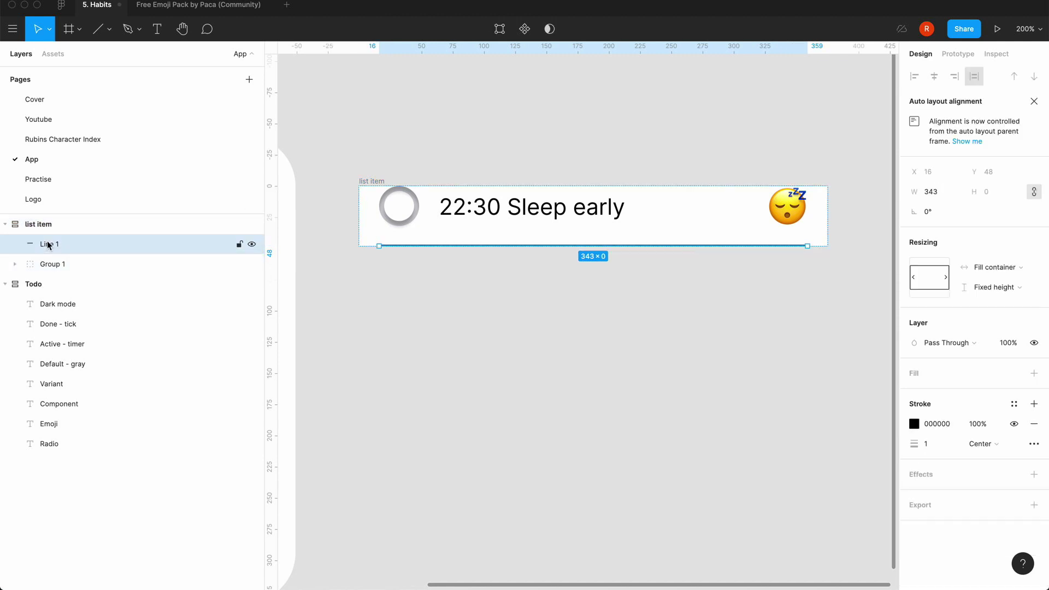
left_click(50, 227)
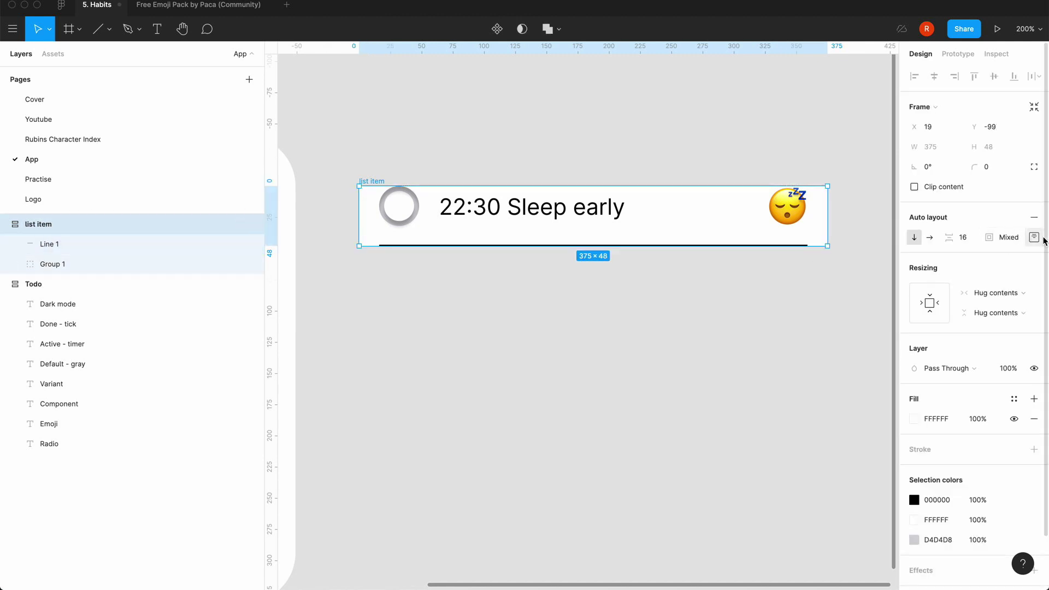
left_click(1033, 237)
left_click(958, 292)
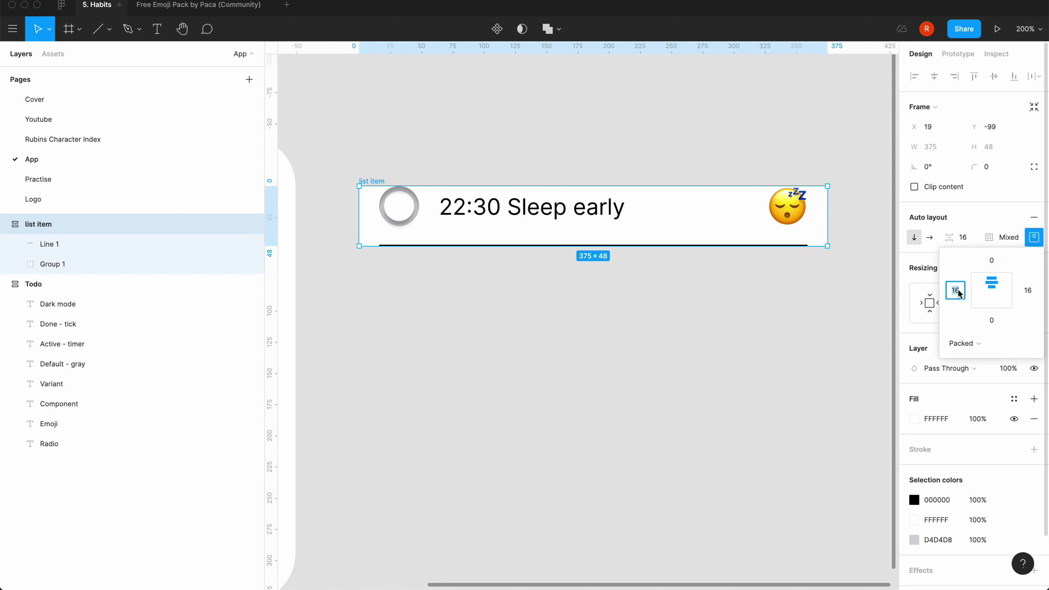
type("0")
key("Tab")
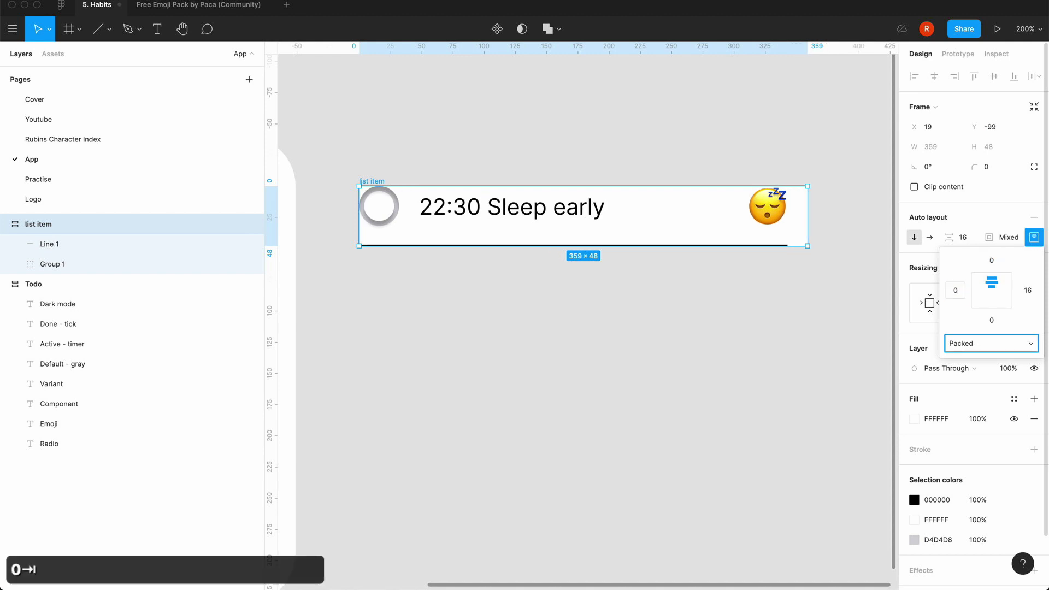
left_click(1028, 291)
type("0")
key("Return")
left_click(720, 331)
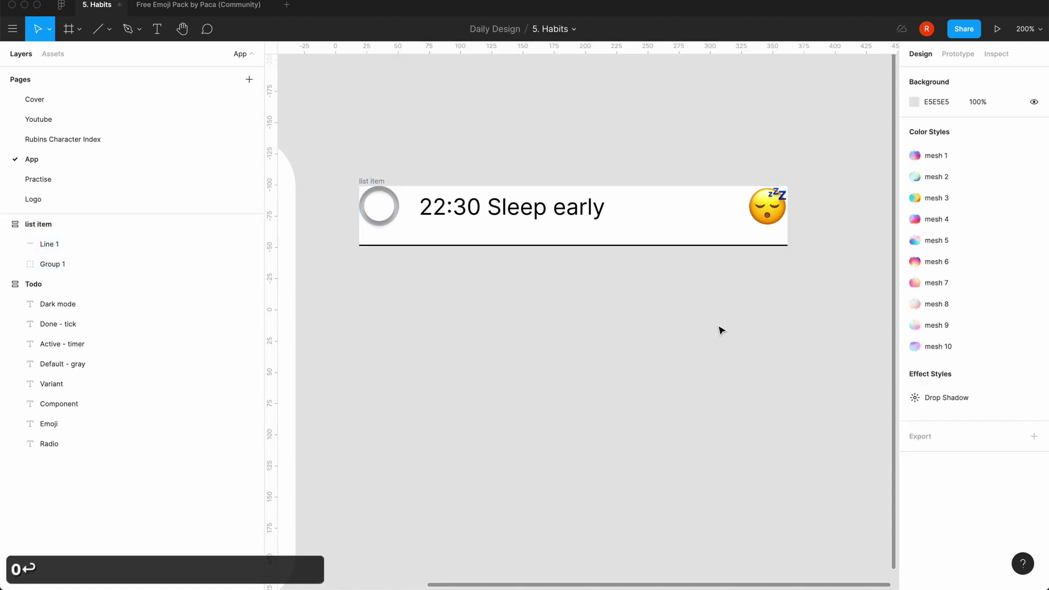
- Set the list item frame's top auto layout padding to 16
left_click(372, 182)
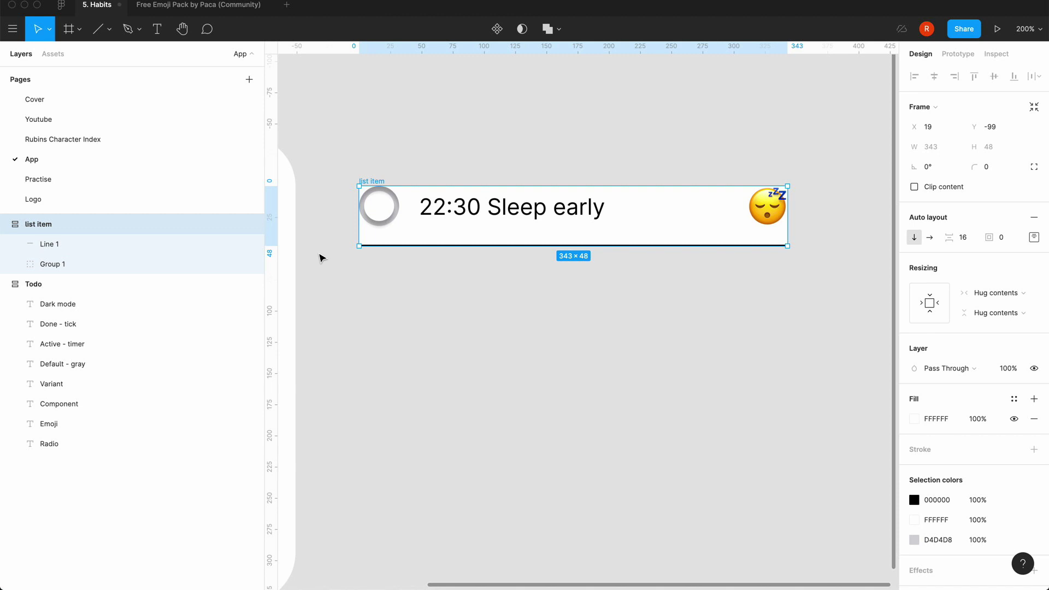
left_click(1033, 237)
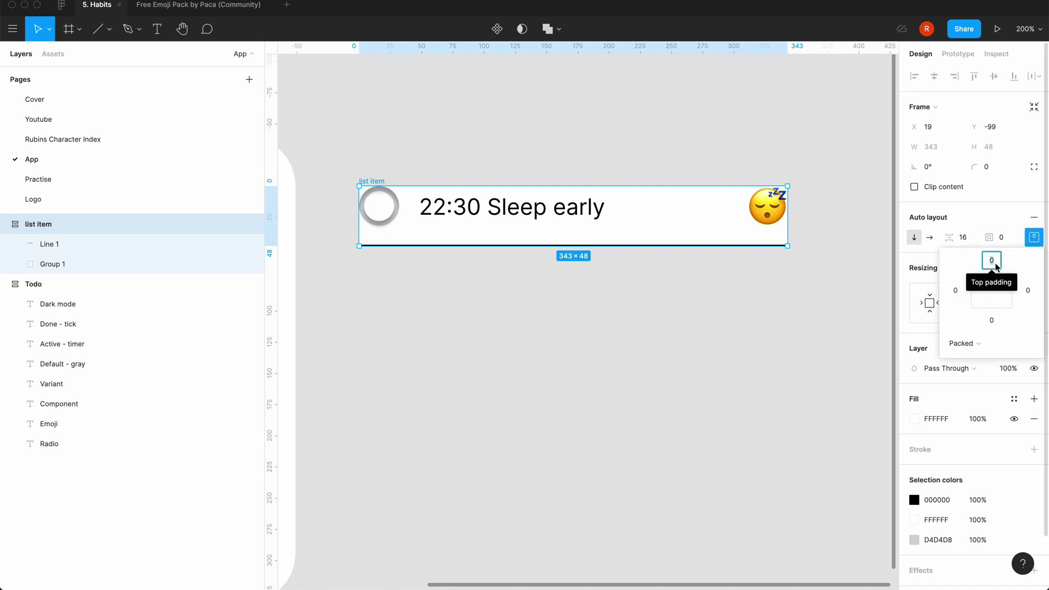
type("16")
key("Return")
left_click(569, 368)
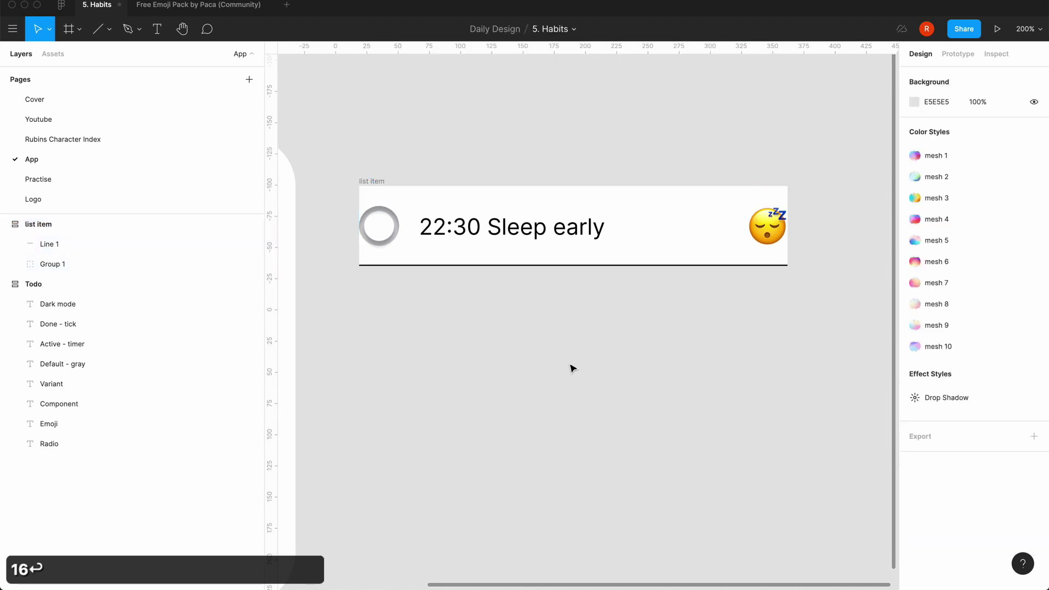
- Change the "22:30 Sleep early" text fill to the TailwindCSS near-black 18181B
left_click(370, 183)
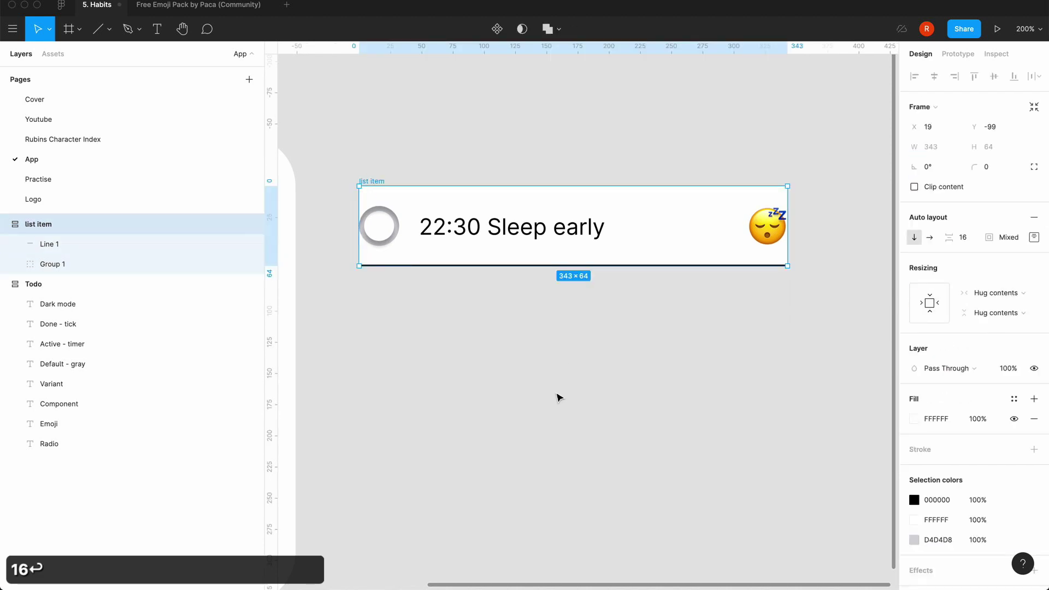
double_click(447, 236)
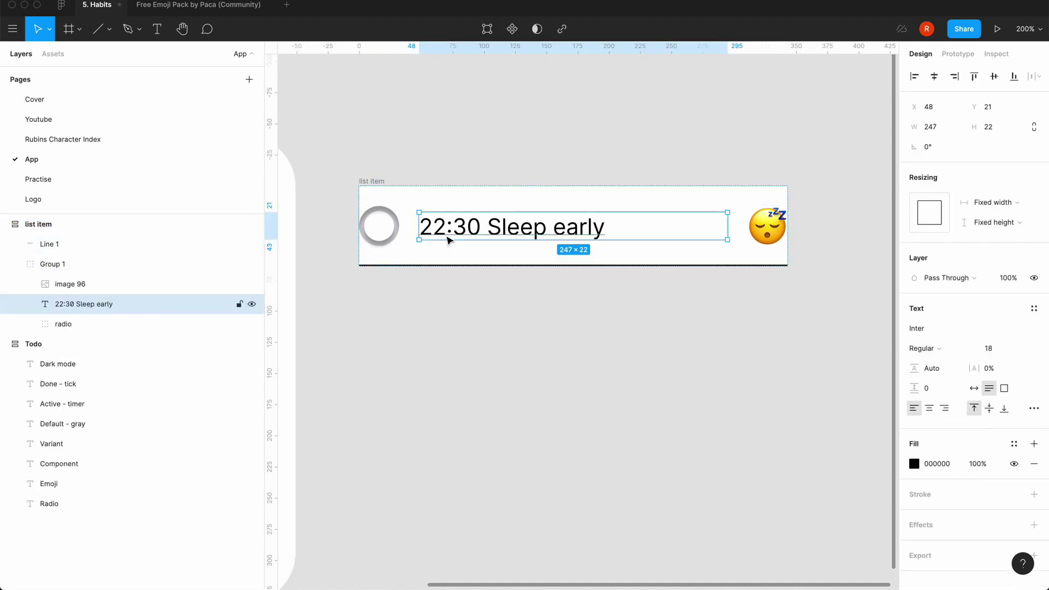
left_click(912, 465)
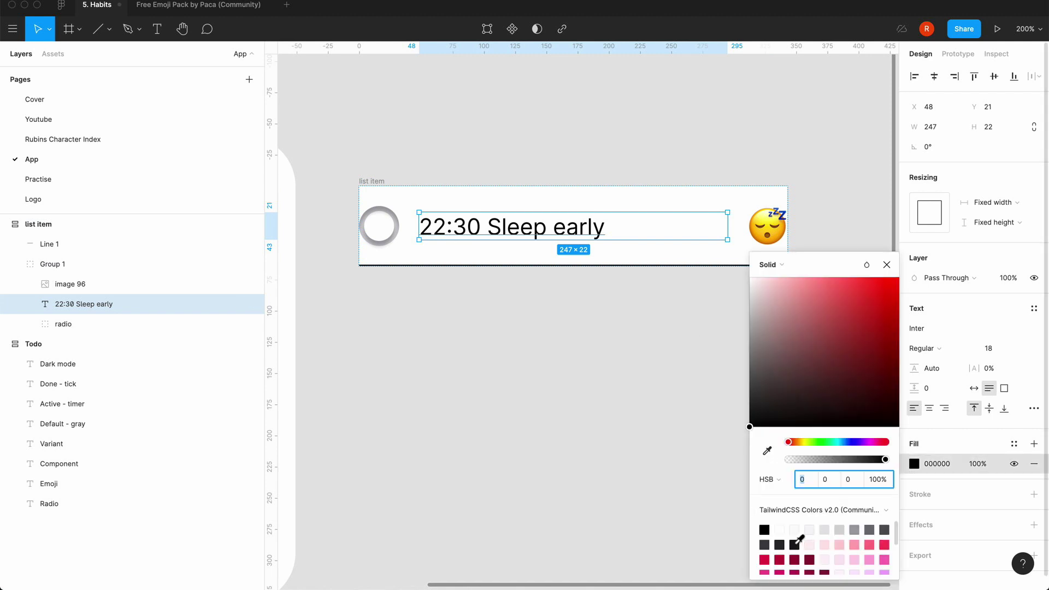
left_click(796, 542)
left_click(886, 265)
left_click(489, 276)
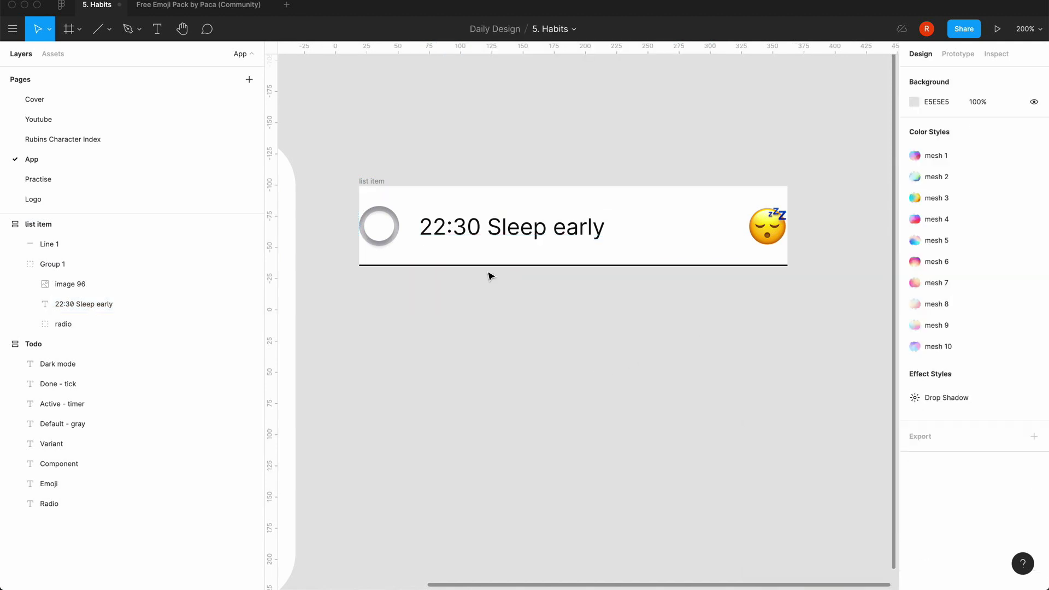
- Recolor the list item's black divider line to the TailwindCSS light gray D4D4D8
left_click(383, 181)
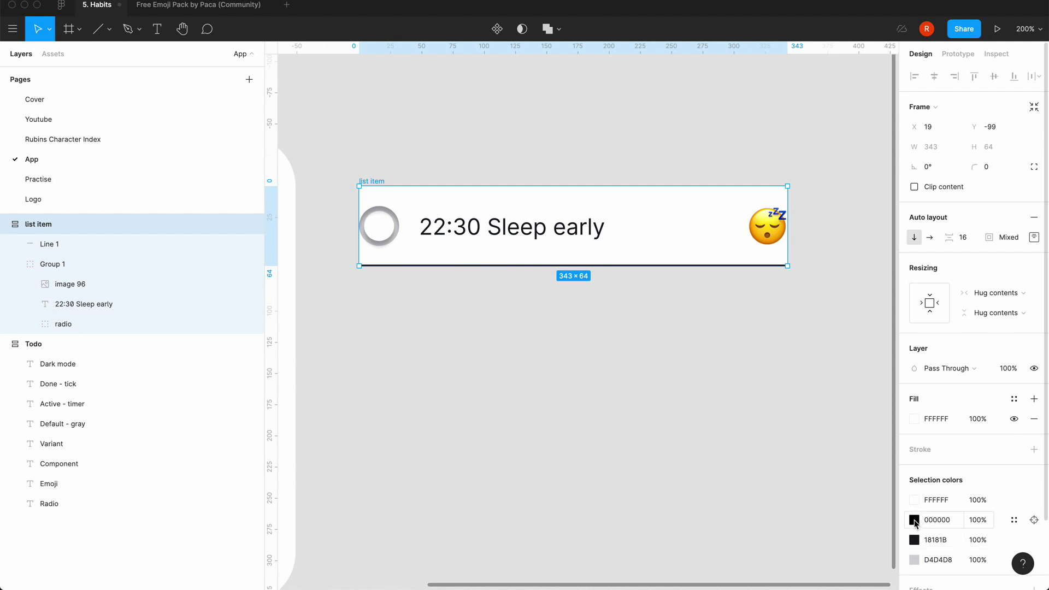
left_click(913, 520)
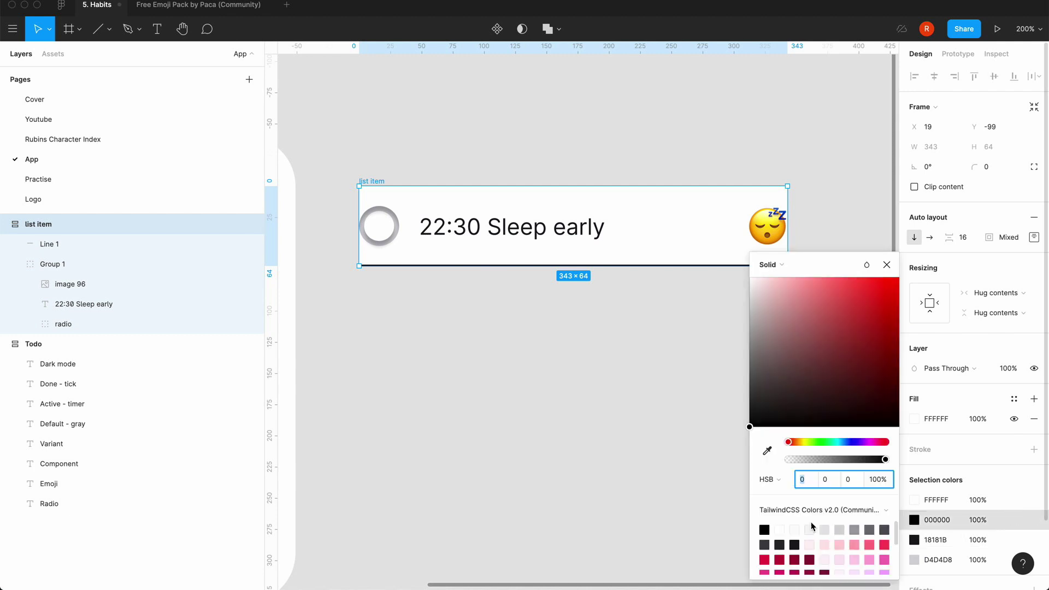
left_click(841, 529)
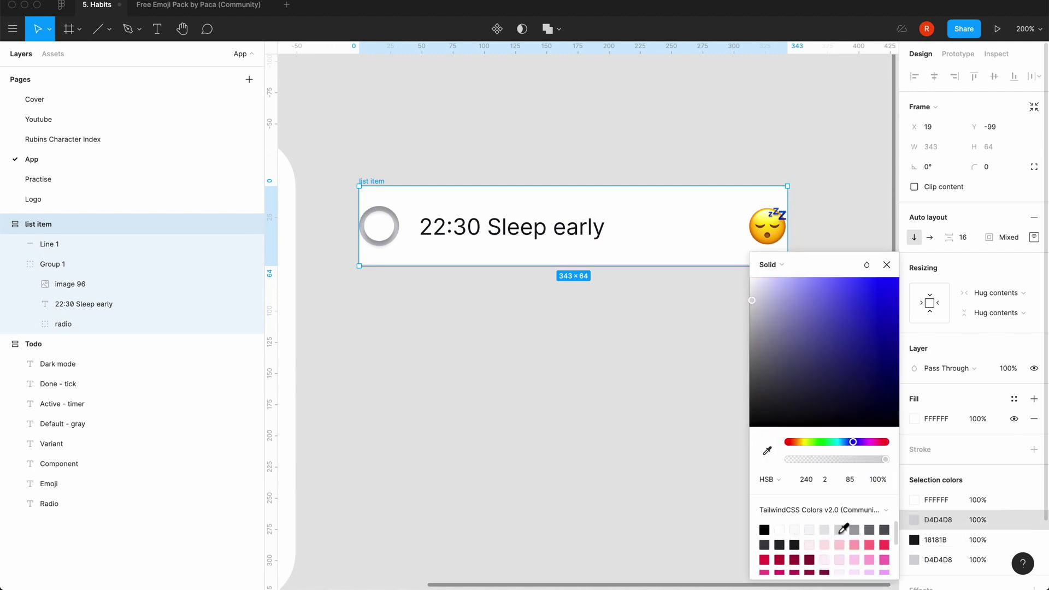
left_click(887, 264)
left_click(637, 370)
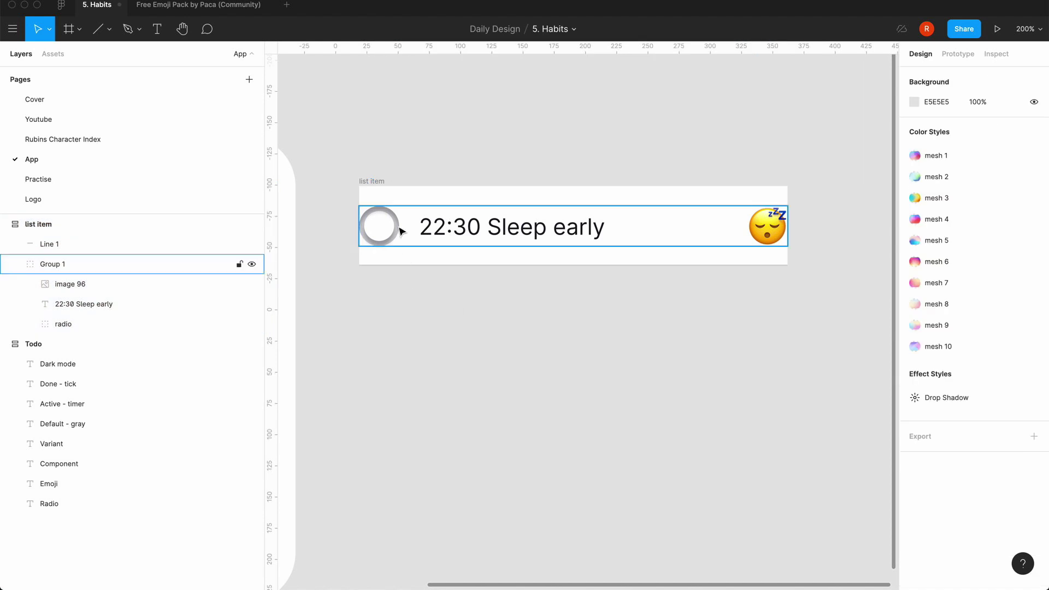
- Convert the radio, label and emoji group to auto layout and align its contents left and vertically centered
left_click(401, 231)
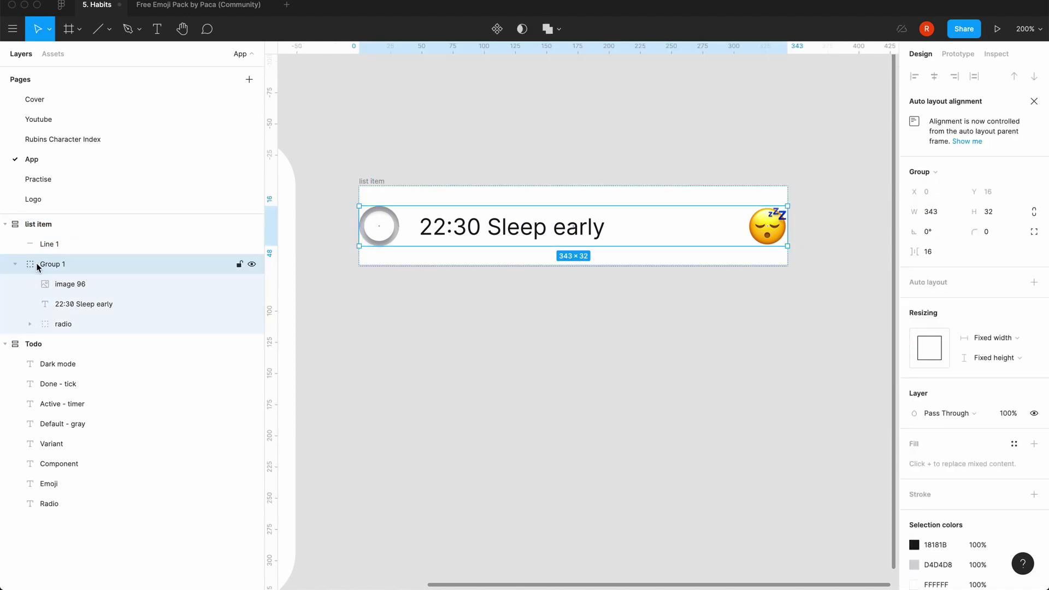
key("shift+a")
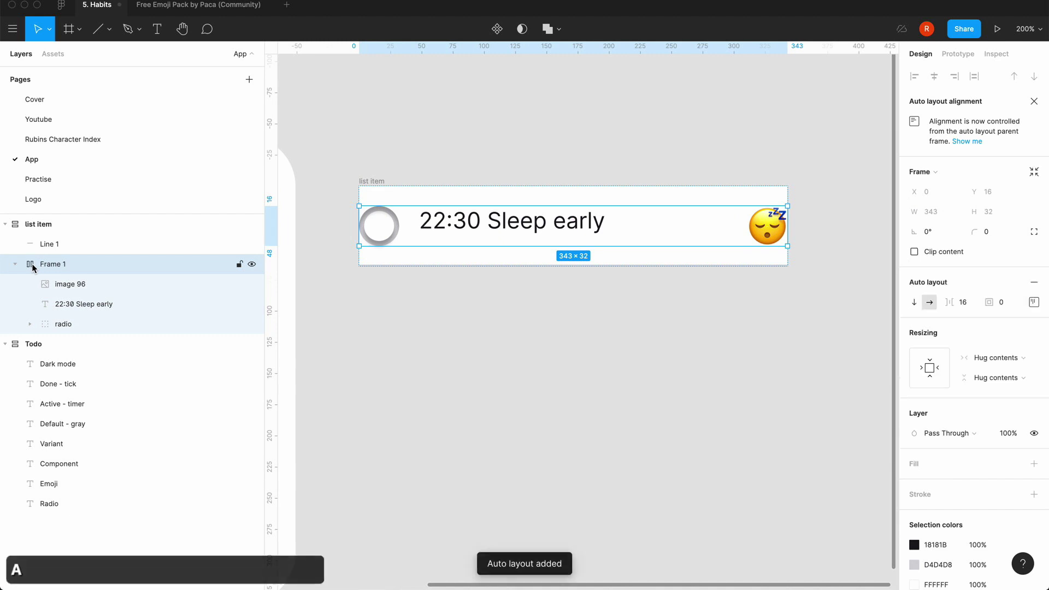
left_click(1033, 302)
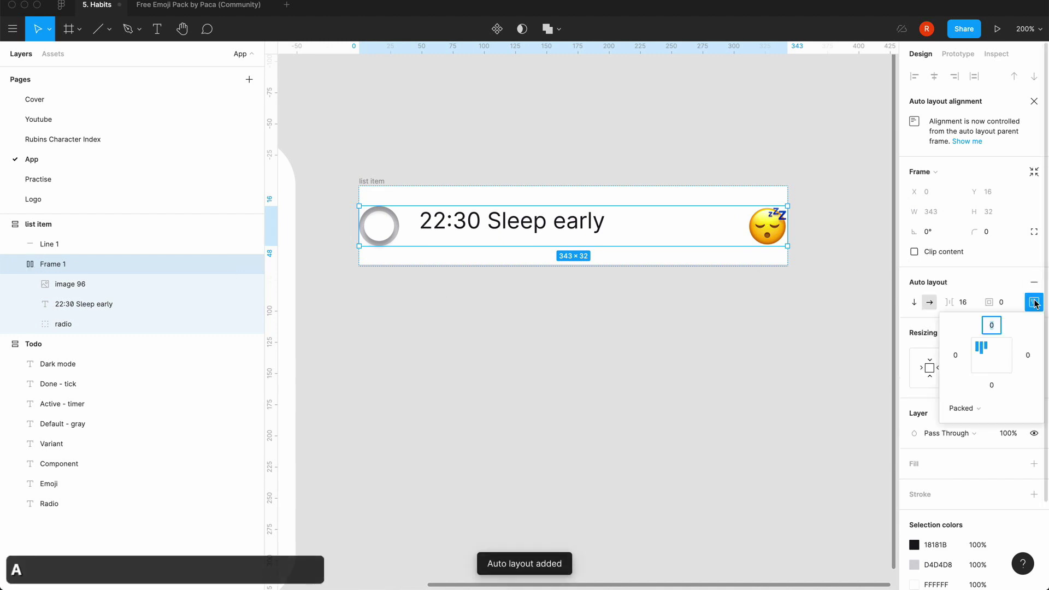
left_click(981, 356)
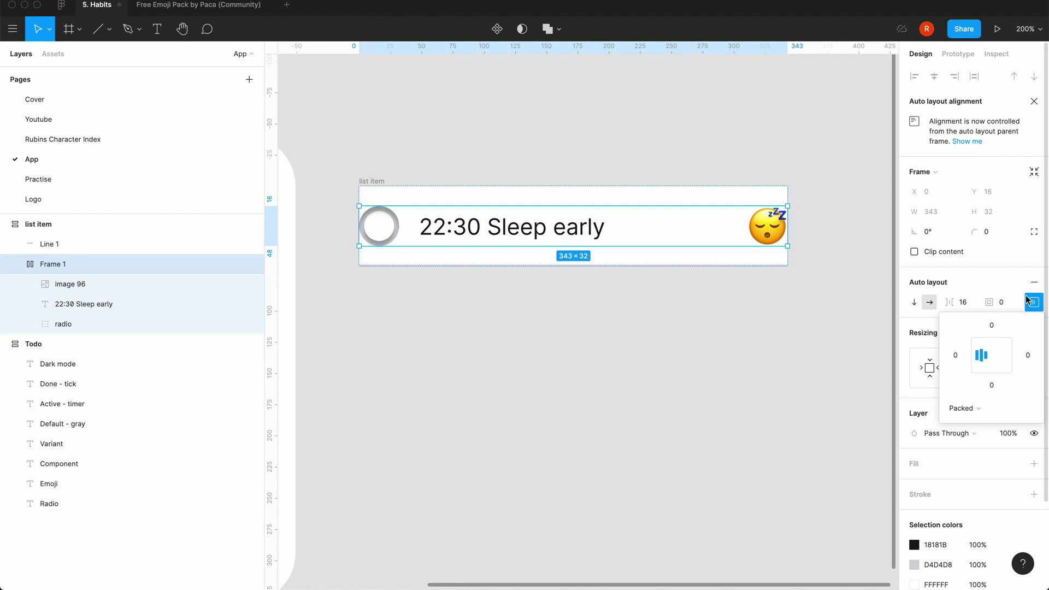
left_click(1009, 277)
- Set the inner row frame's left and right auto layout padding to 16 each
left_click(1033, 302)
left_click(959, 356)
type("16")
key("Tab")
key("Tab")
key("Tab")
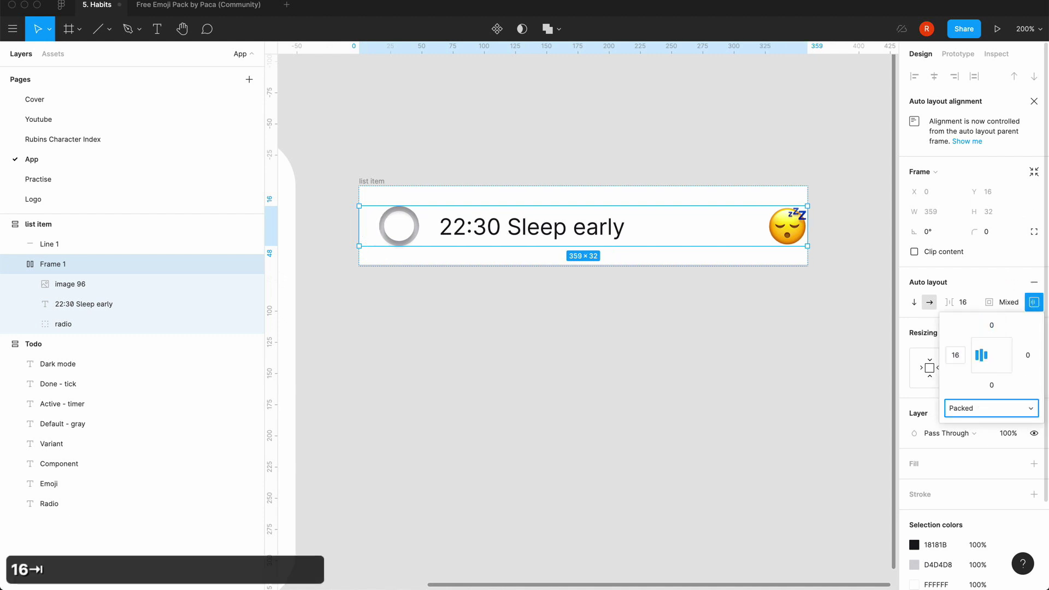
type("16")
key("Return")
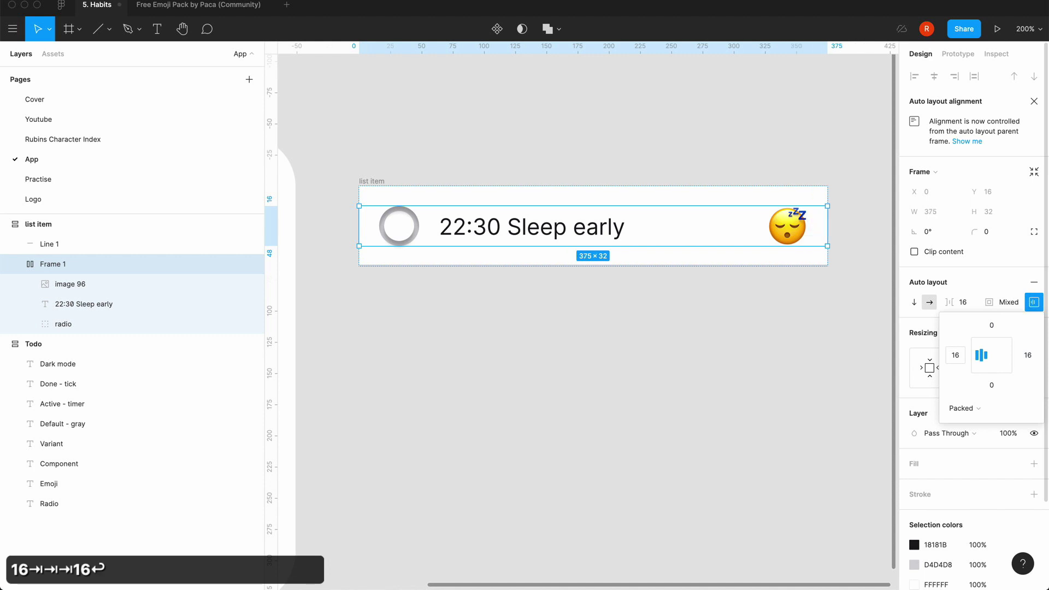
left_click(681, 419)
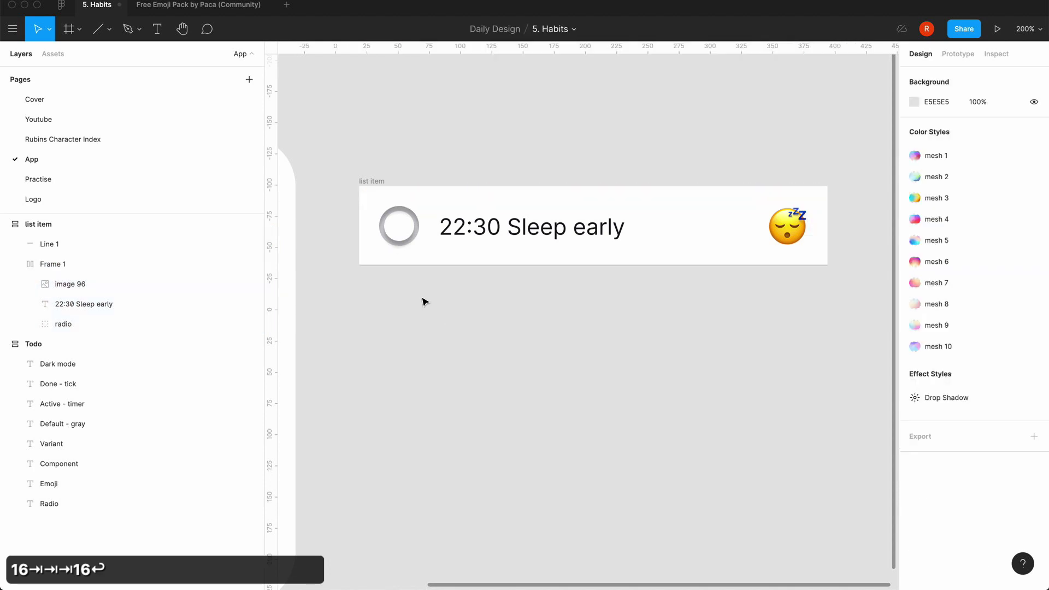
left_click(372, 181)
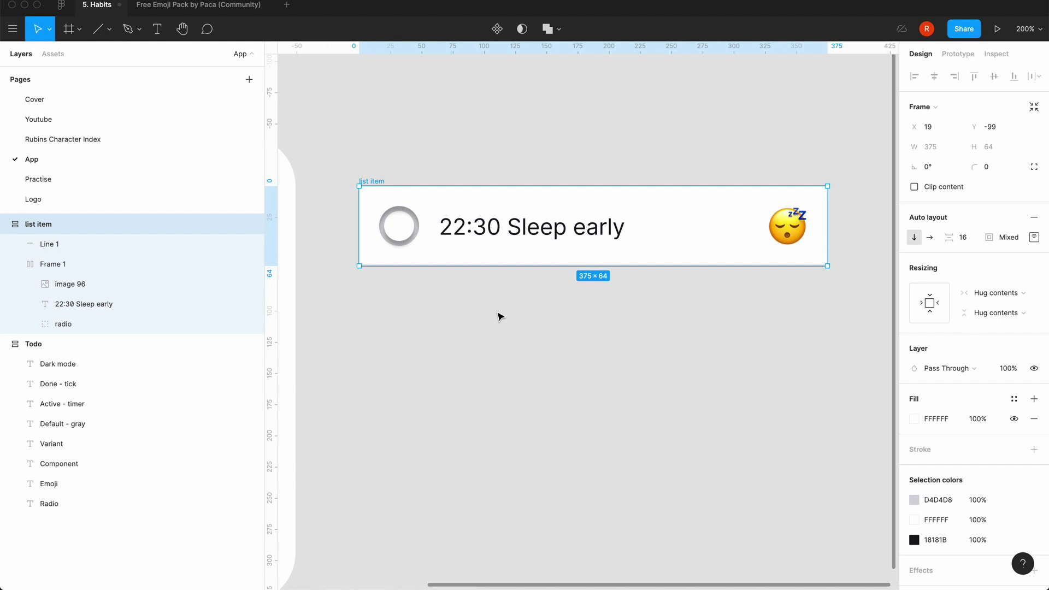
- Turn the list item frame into a component and move it above the Todo card
left_click(508, 152)
key("shift+0")
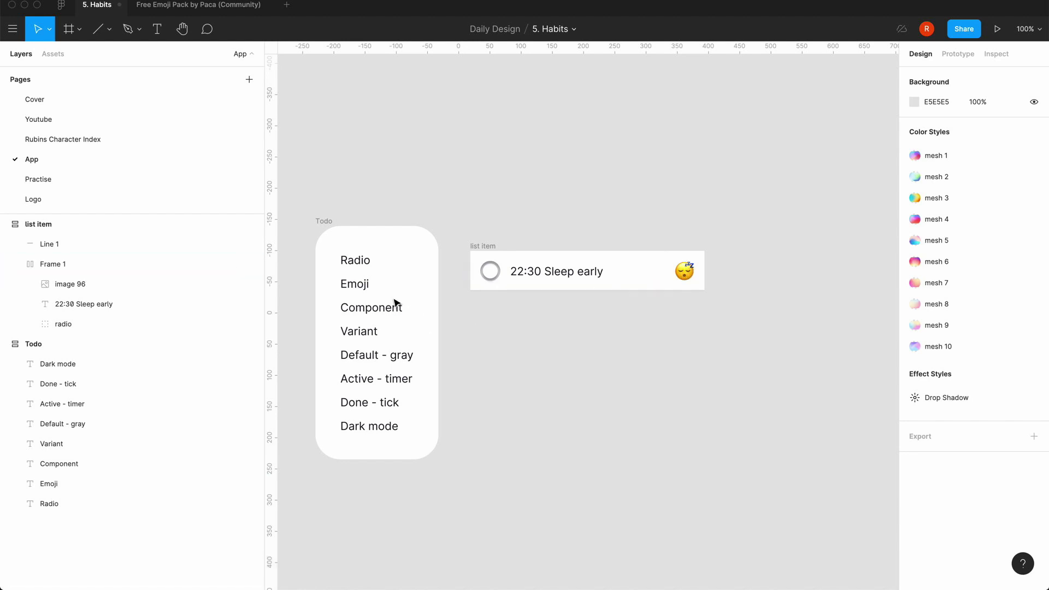
left_click(489, 247)
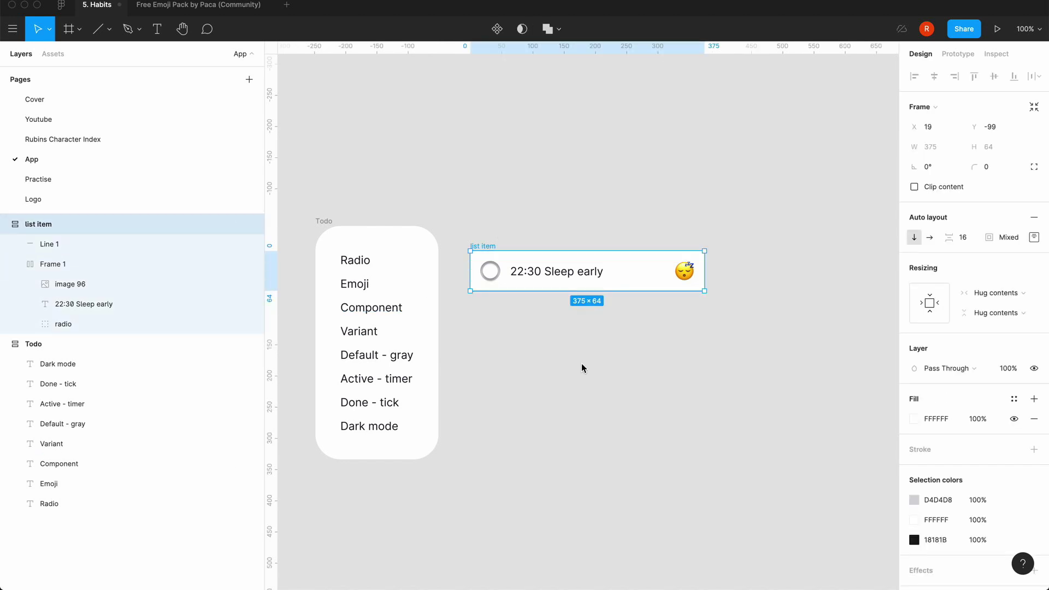
key("super+alt+k")
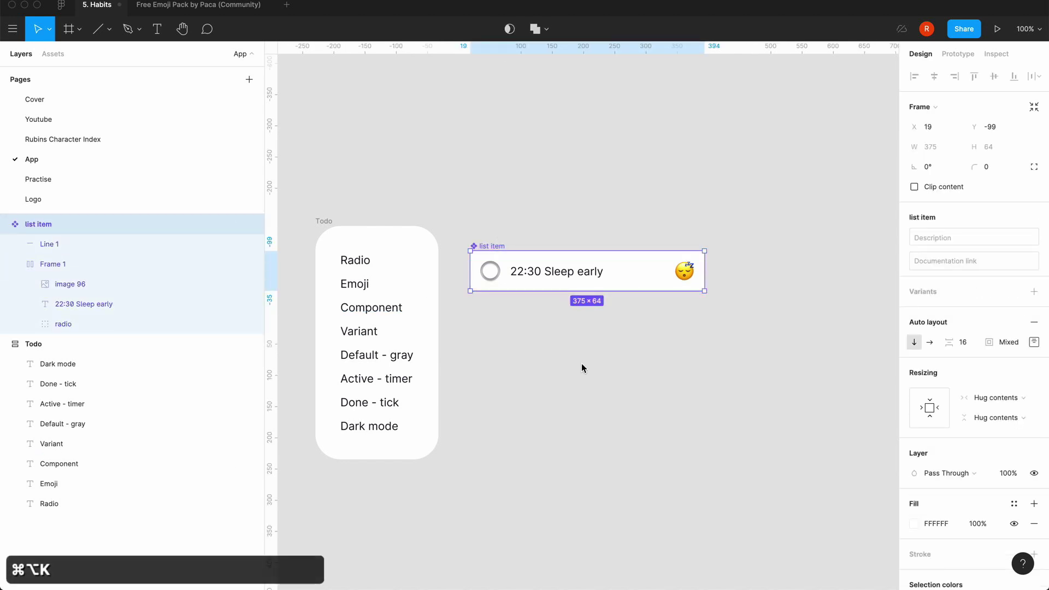
left_click(581, 362)
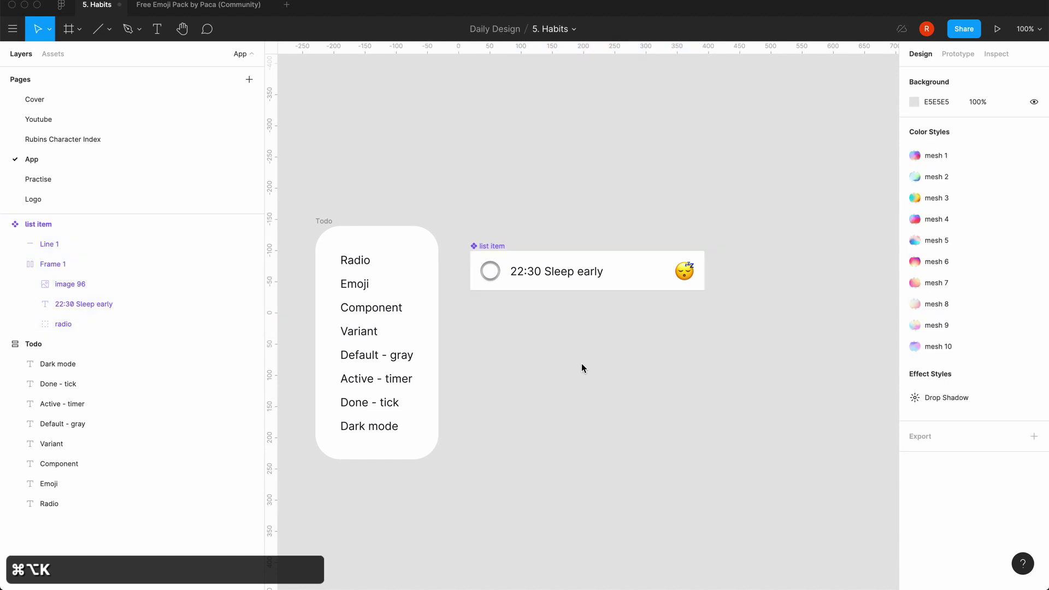
left_click(498, 247)
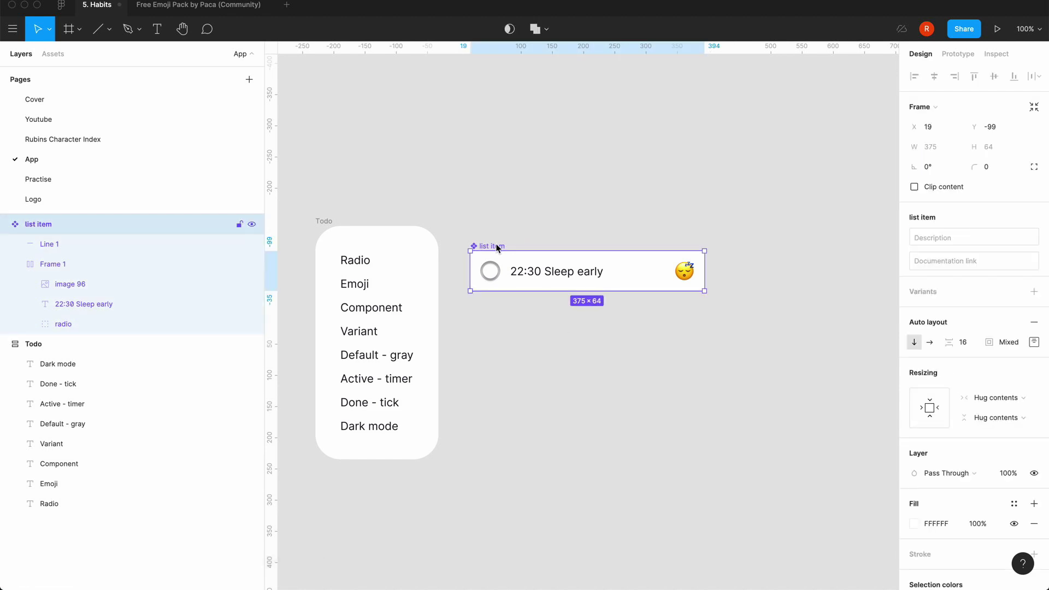
left_click_drag(498, 247, 487, 116)
left_click(468, 224)
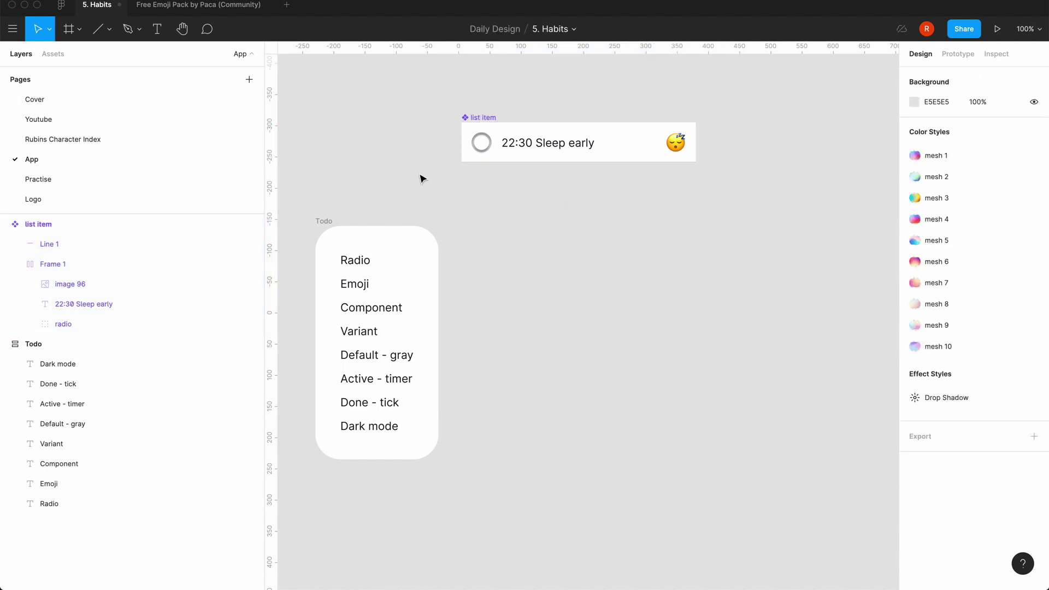
- Add a new page named "Design system" after the App page
left_click(248, 80)
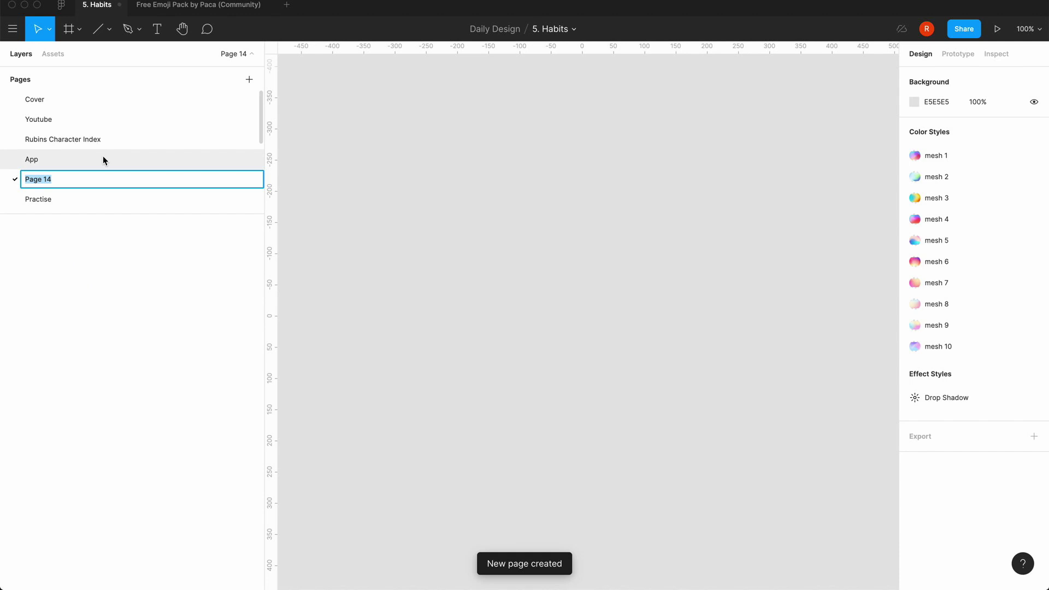
type("Design syste")
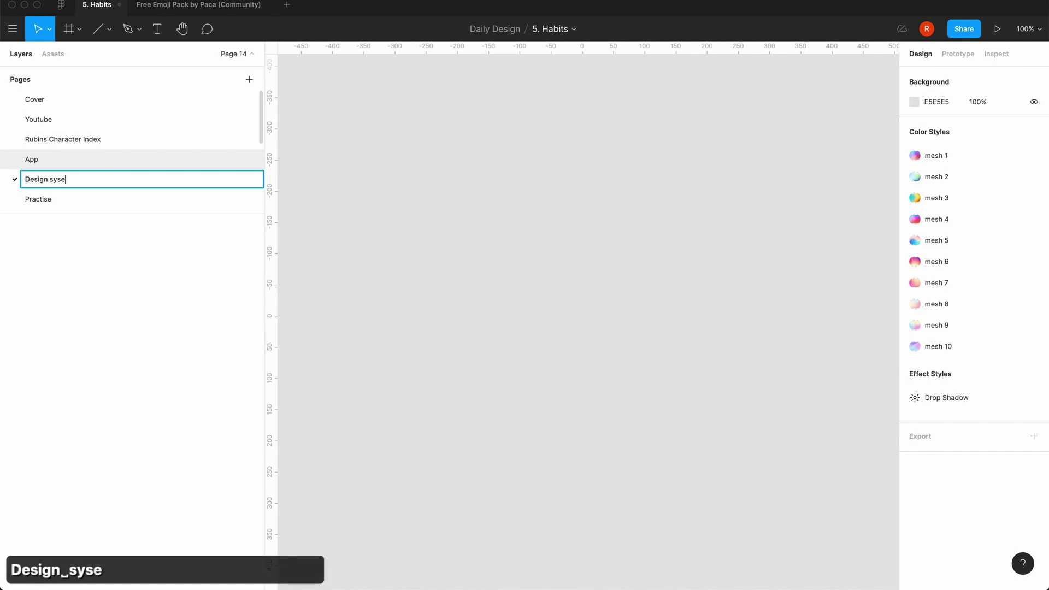
key("BackSpace")
type("tem")
key("Return")
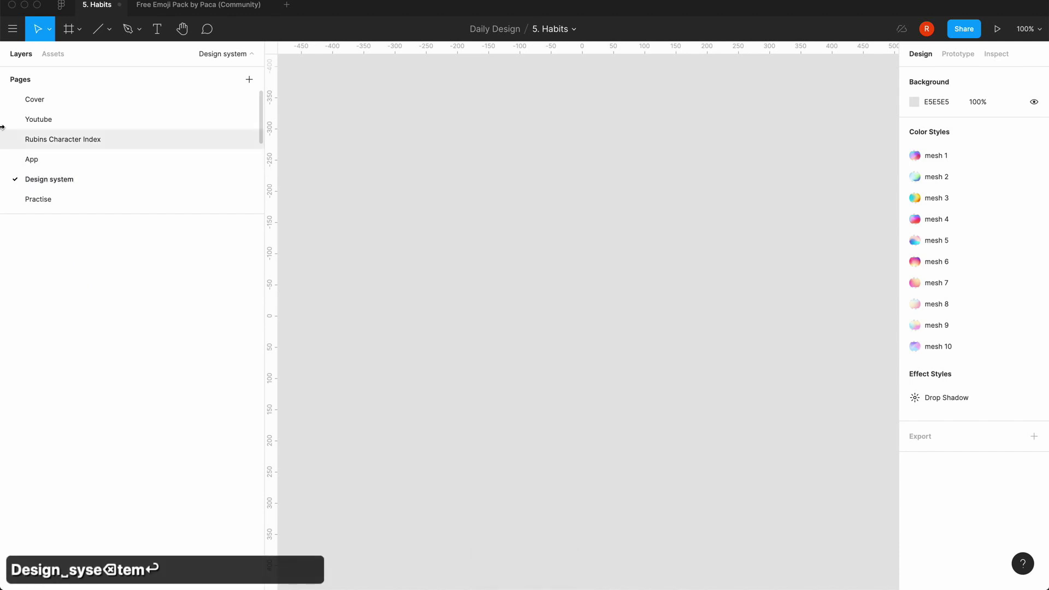
- Cut the list item component from the App page and paste it onto the Design system page
left_click(65, 160)
left_click(488, 116)
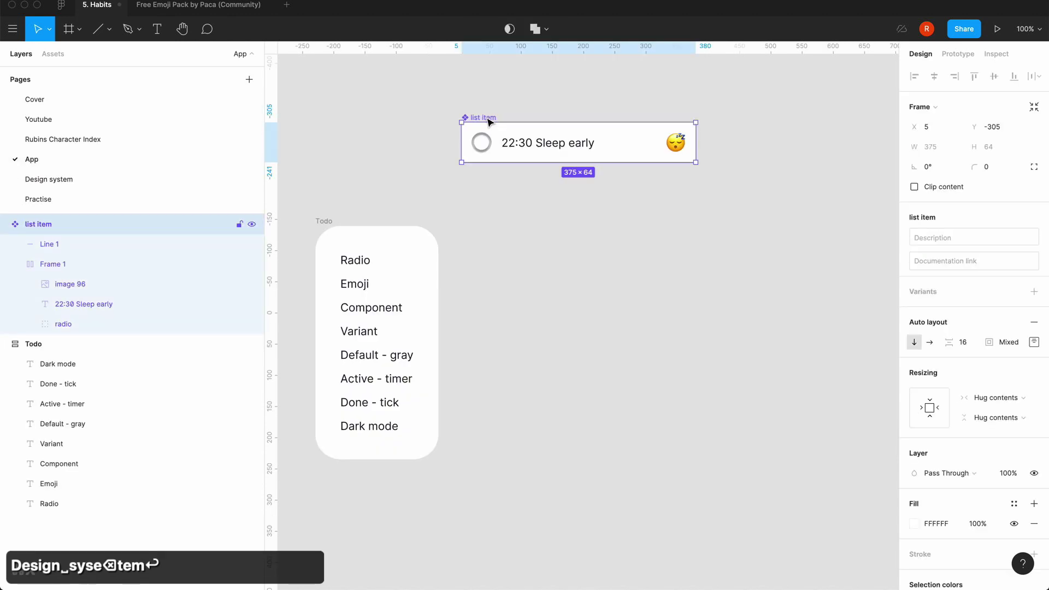
key("super+x")
left_click(78, 176)
key("super+v")
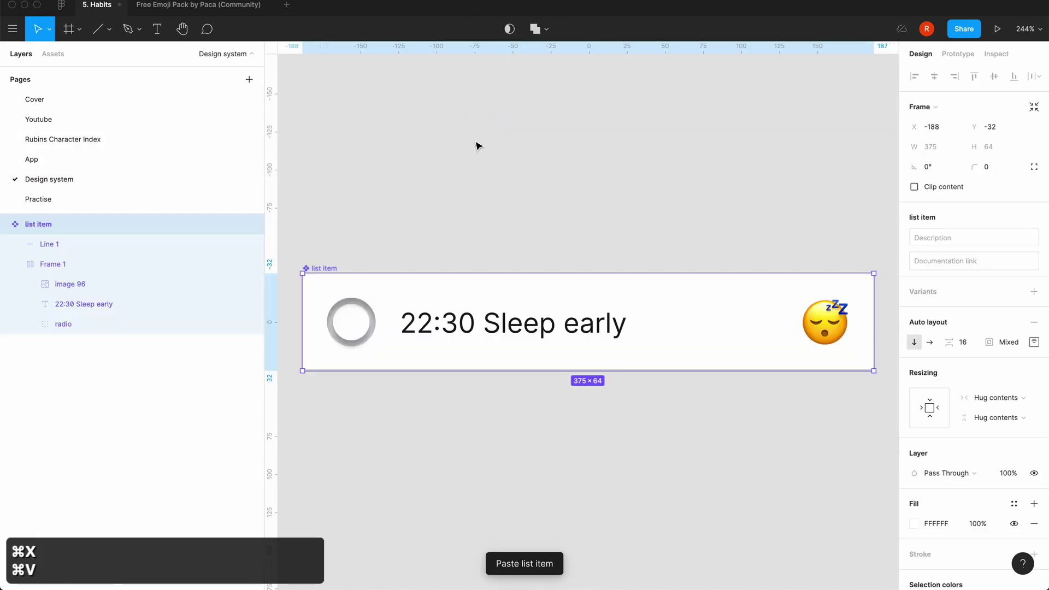
- Reposition the list item component on the Design system page to about X -52, Y -179
key("shift+0")
left_click(429, 227)
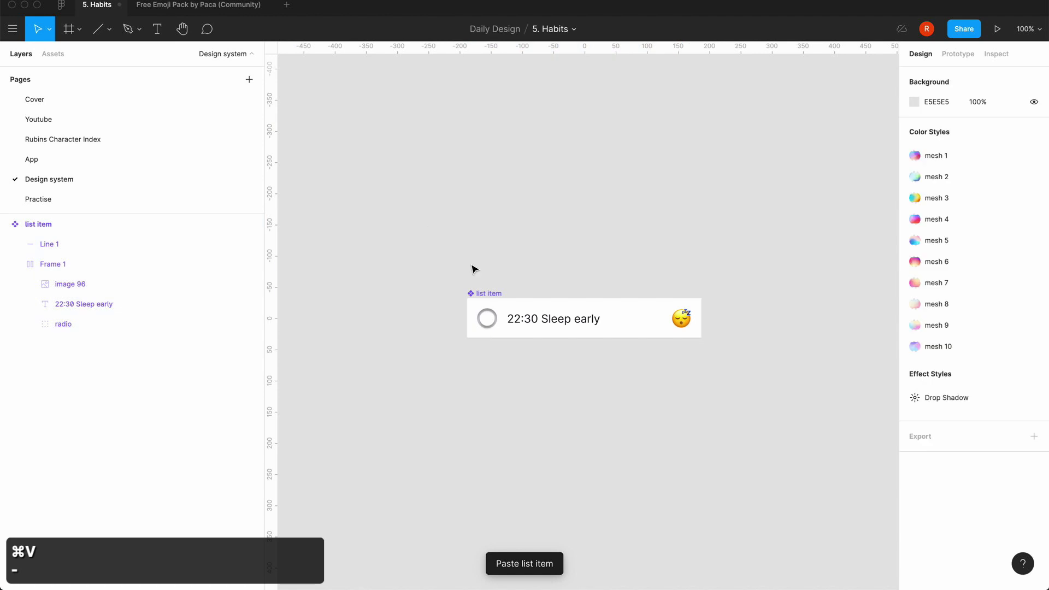
left_click_drag(478, 295, 478, 217)
left_click(401, 306)
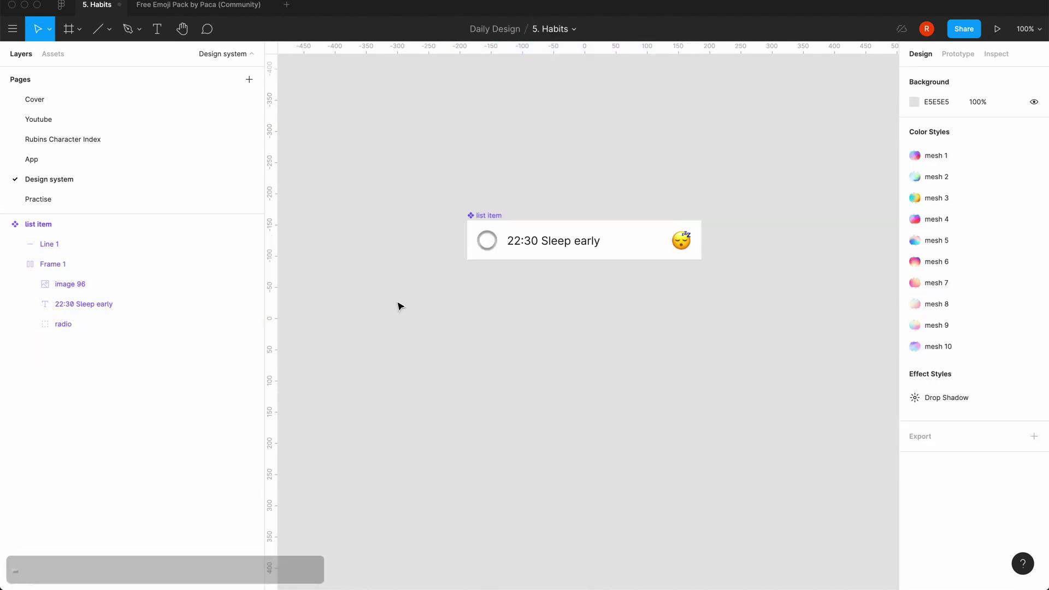
key("minus")
key("equal")
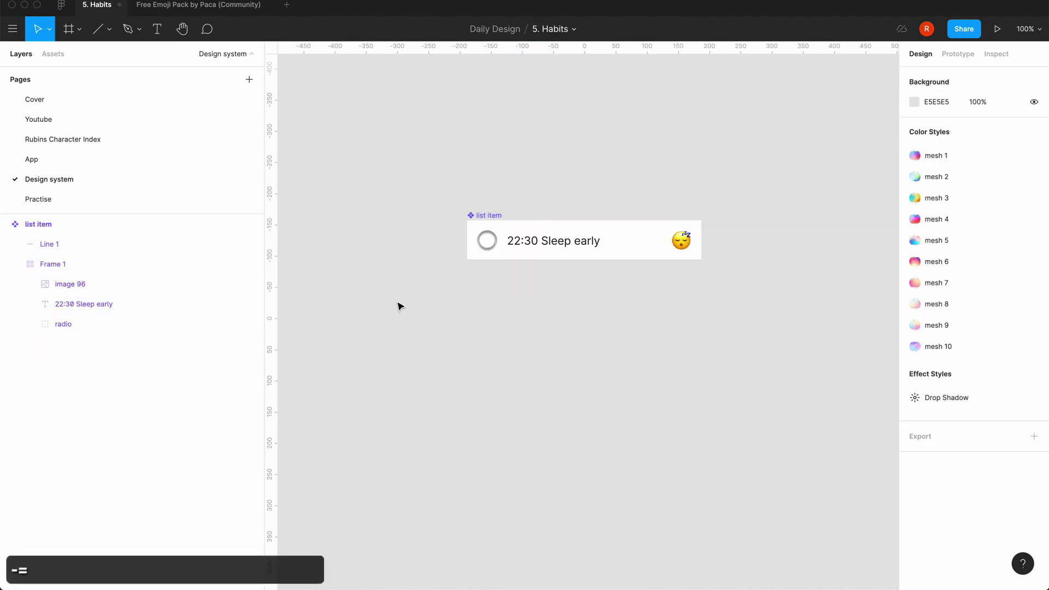
left_click_drag(471, 215, 461, 252)
left_click(471, 198)
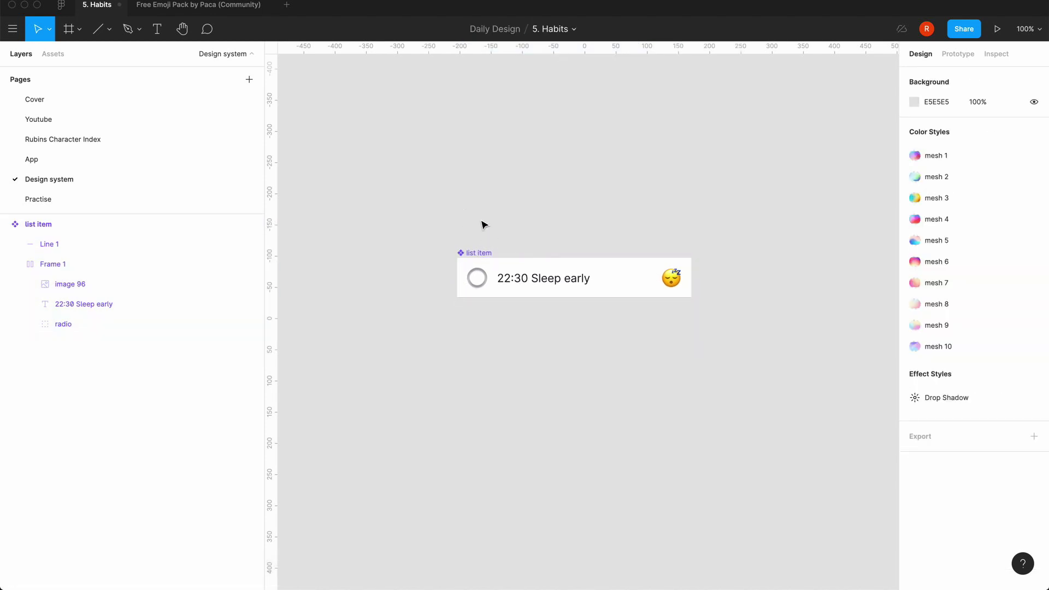
left_click_drag(466, 254, 557, 208)
left_click(435, 310)
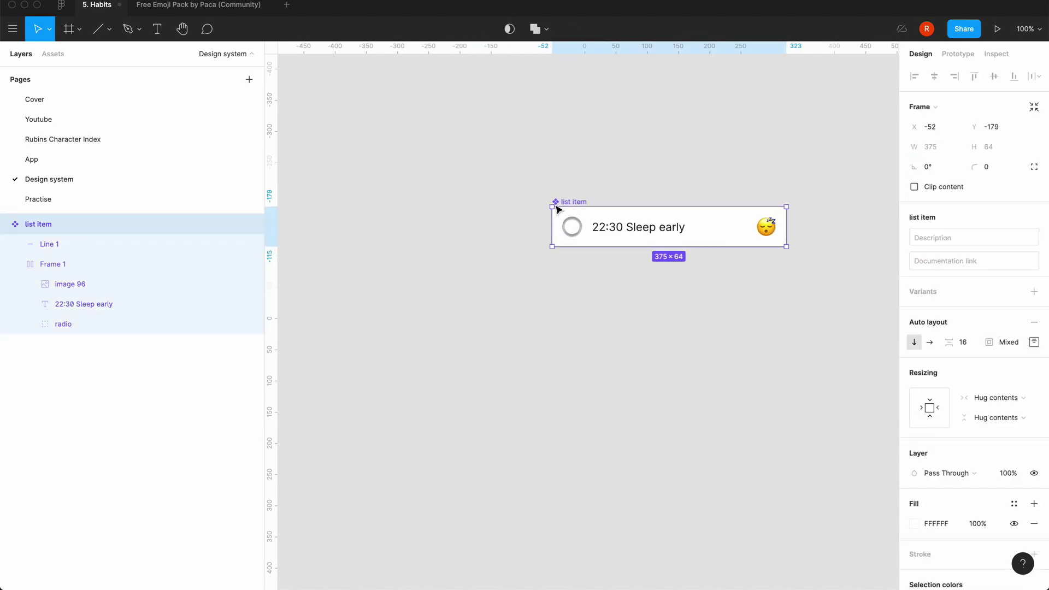
- Add a "text-base" text label on the empty canvas beside the list item component
left_click(451, 274)
key("t")
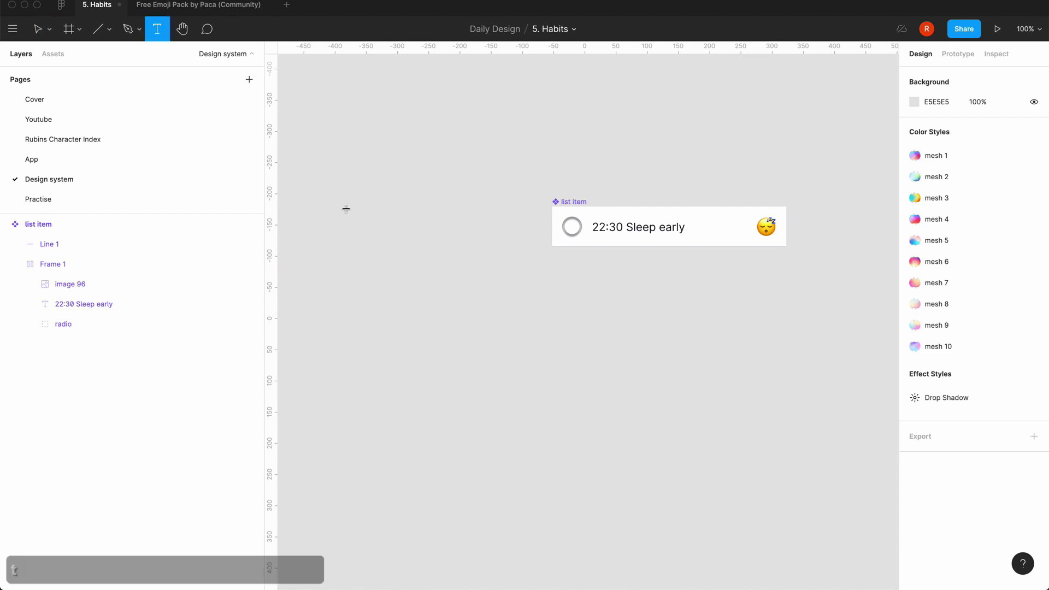
left_click(340, 221)
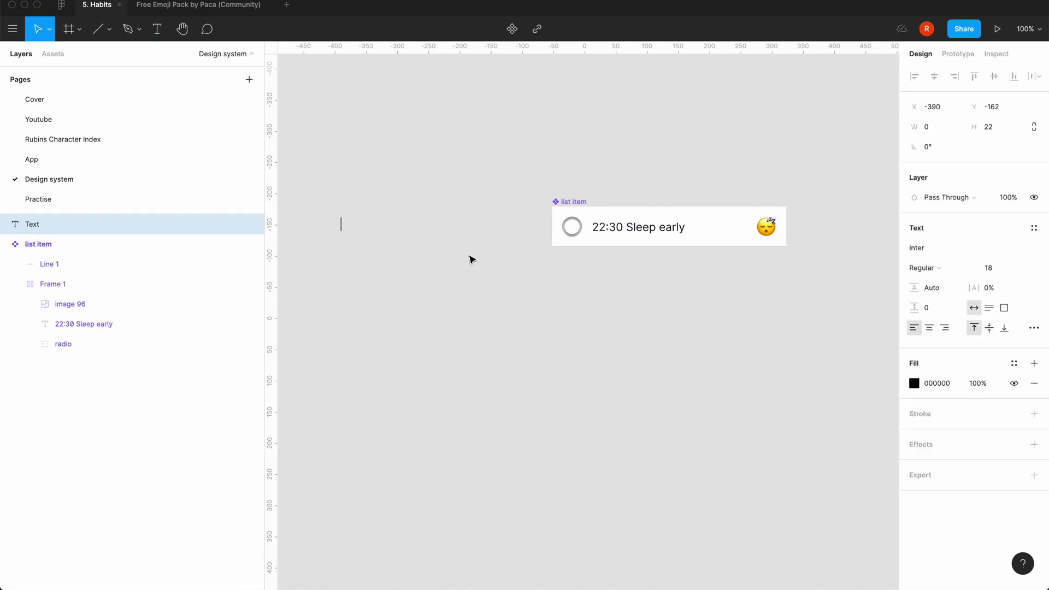
type("text")
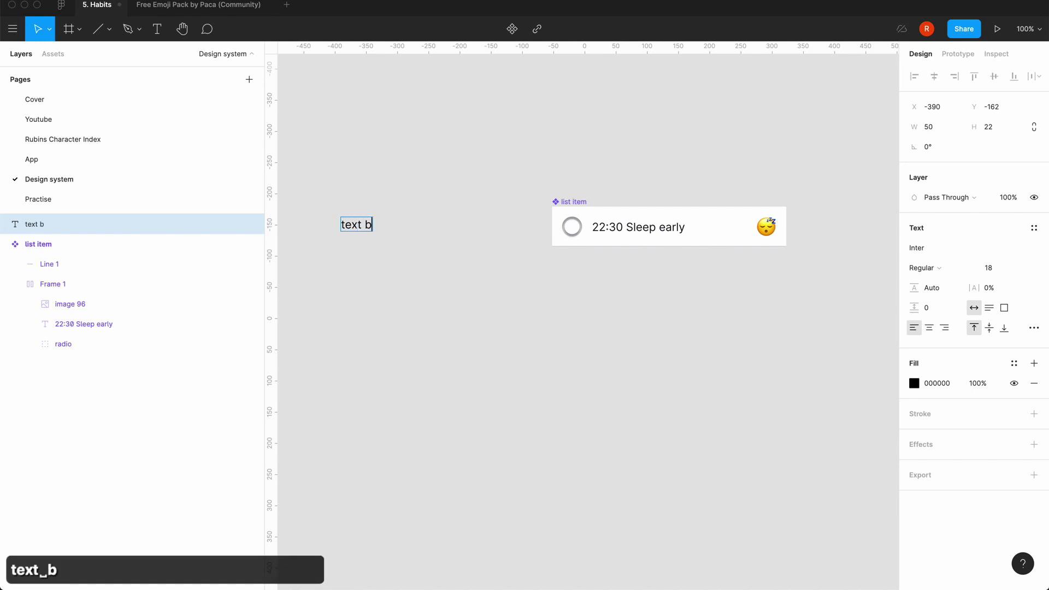
type("-base")
key("Escape")
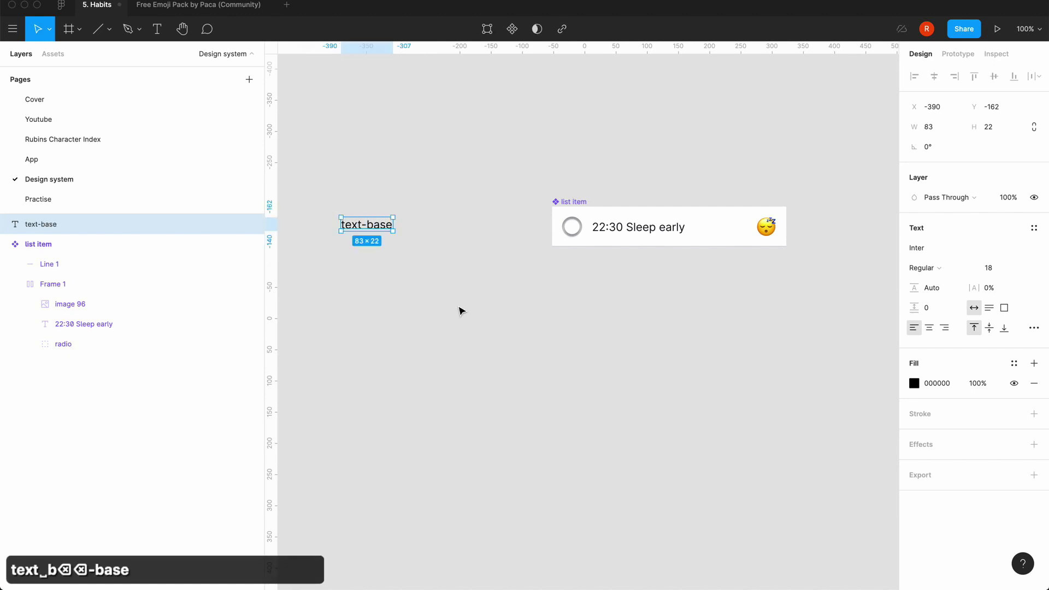
- Duplicate the text-base label and put the labels in a vertical auto layout frame with 16 spacing between items
key("super+c")
key("super+v")
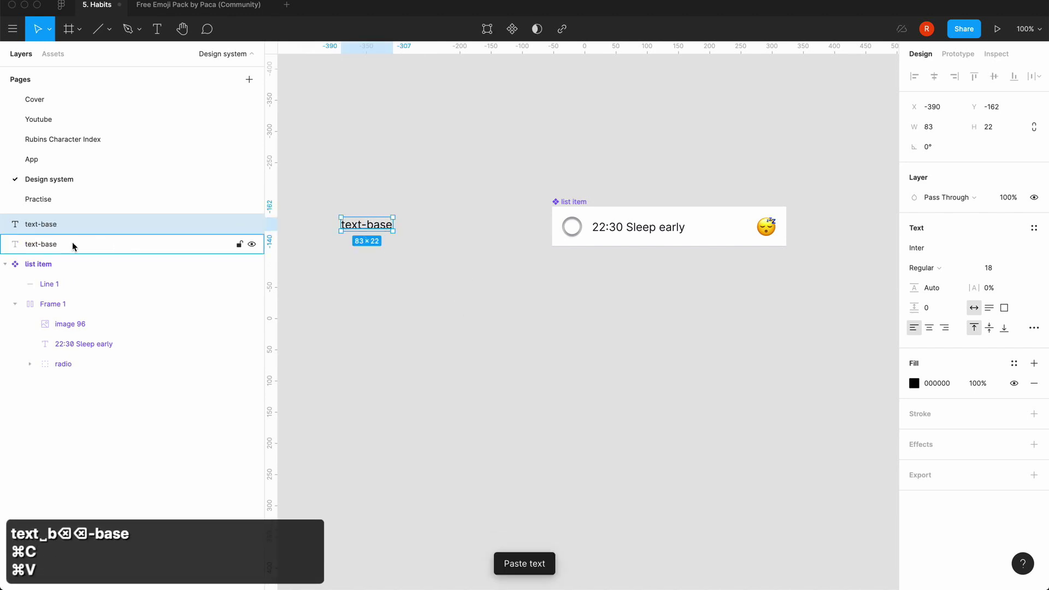
key("shift+a")
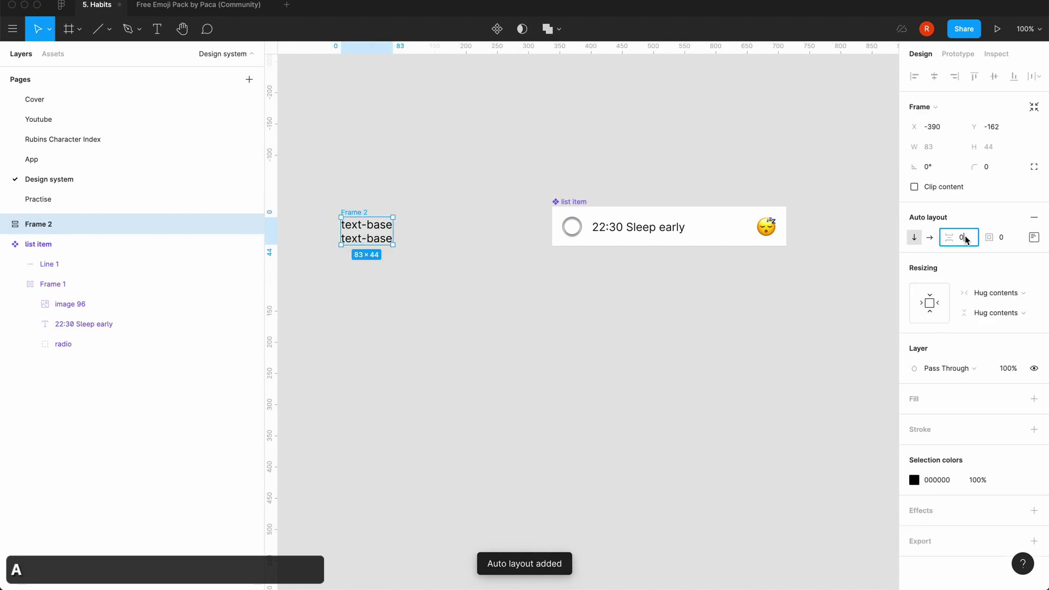
type("16")
key("Return")
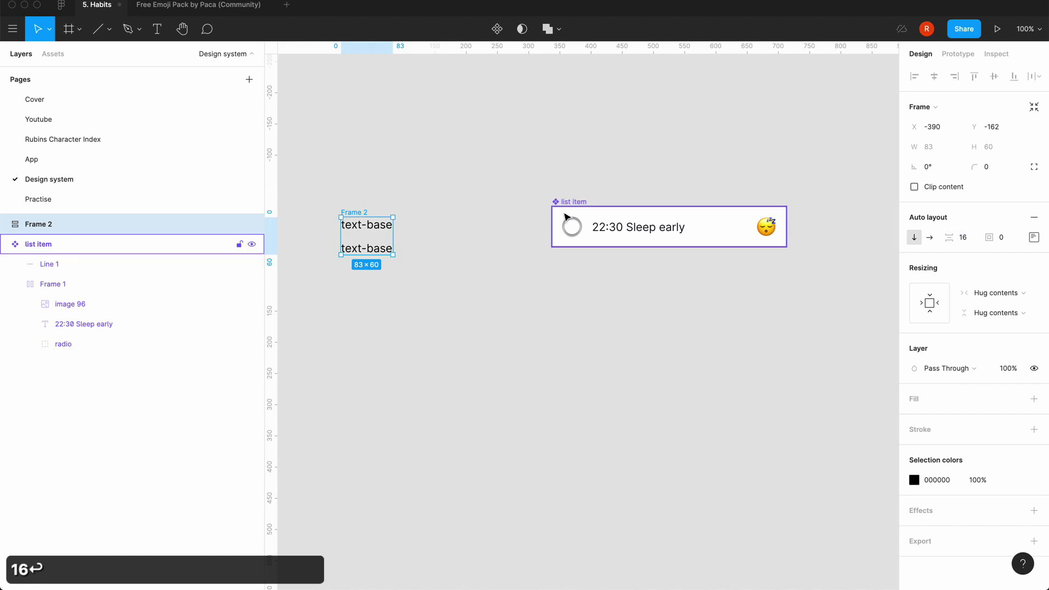
- Paste four more copies of the text-base label into the auto layout frame
left_click(351, 190)
left_click(355, 217)
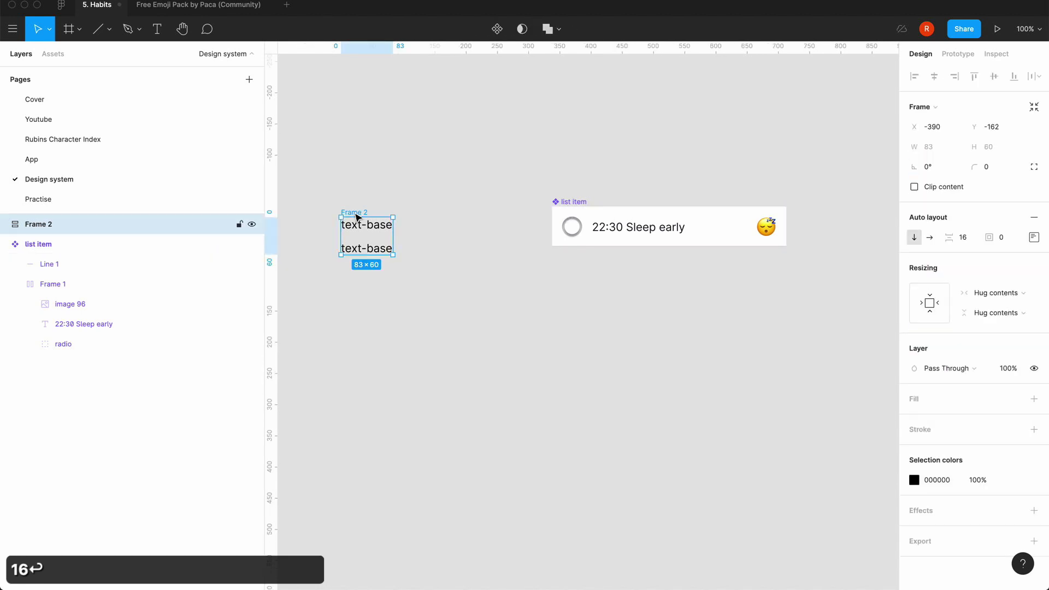
left_click(5, 223)
left_click(52, 266)
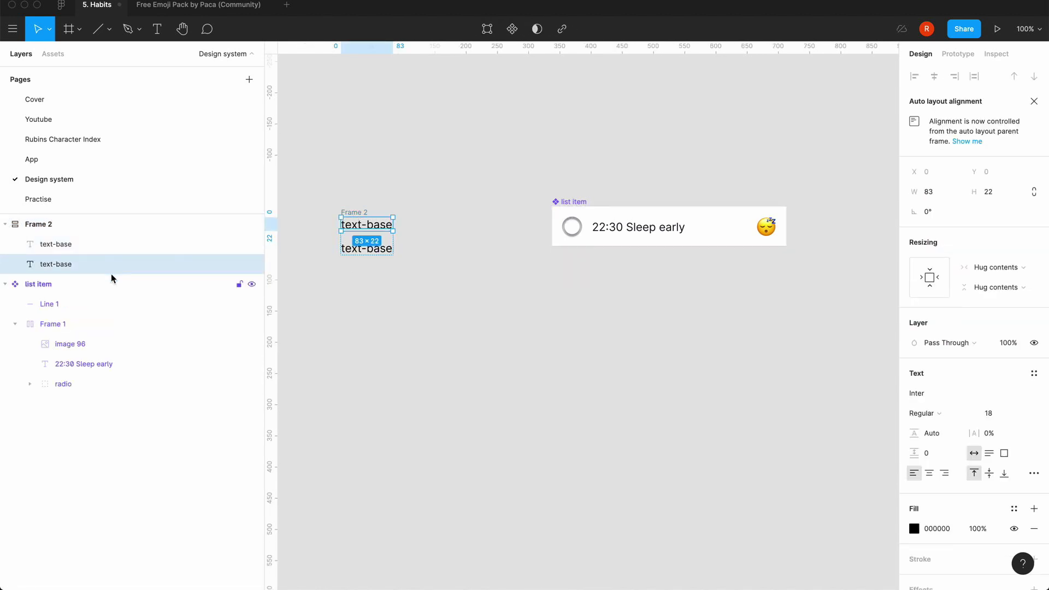
key("super+c")
key("super+v")
key("super+v")
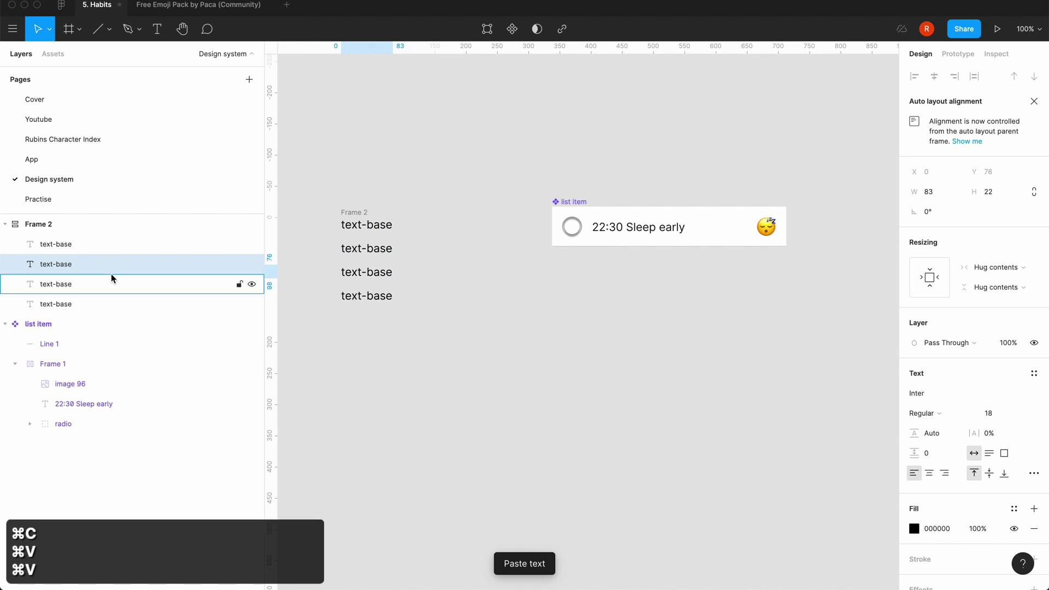
key("super+v")
key("super+v")
- Change the fifth label's text to "text-sm" and the sixth label's to "text-xs"
double_click(383, 298)
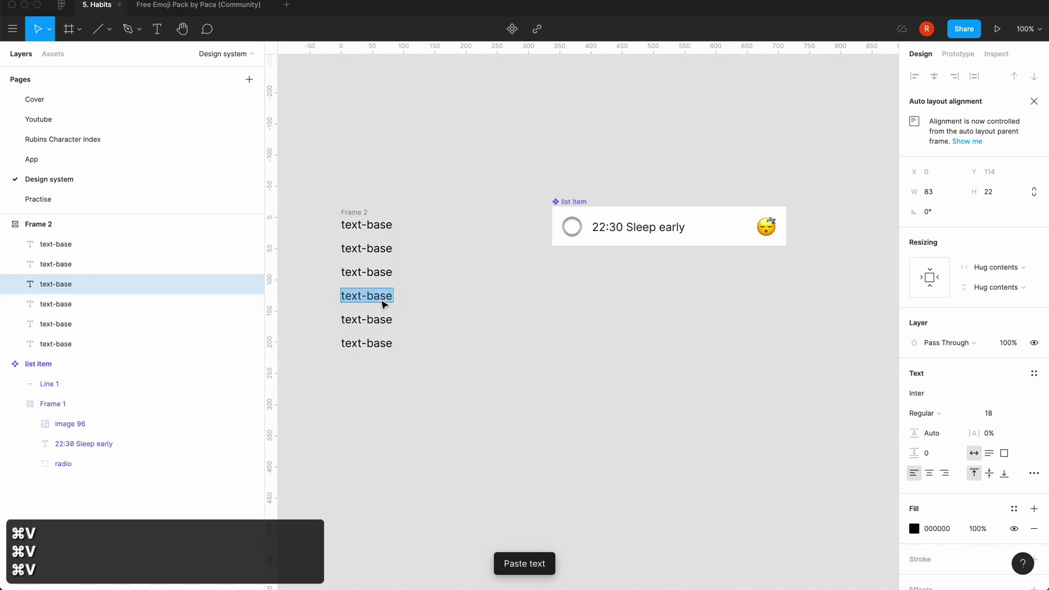
double_click(377, 320)
left_click_drag(366, 319, 433, 327)
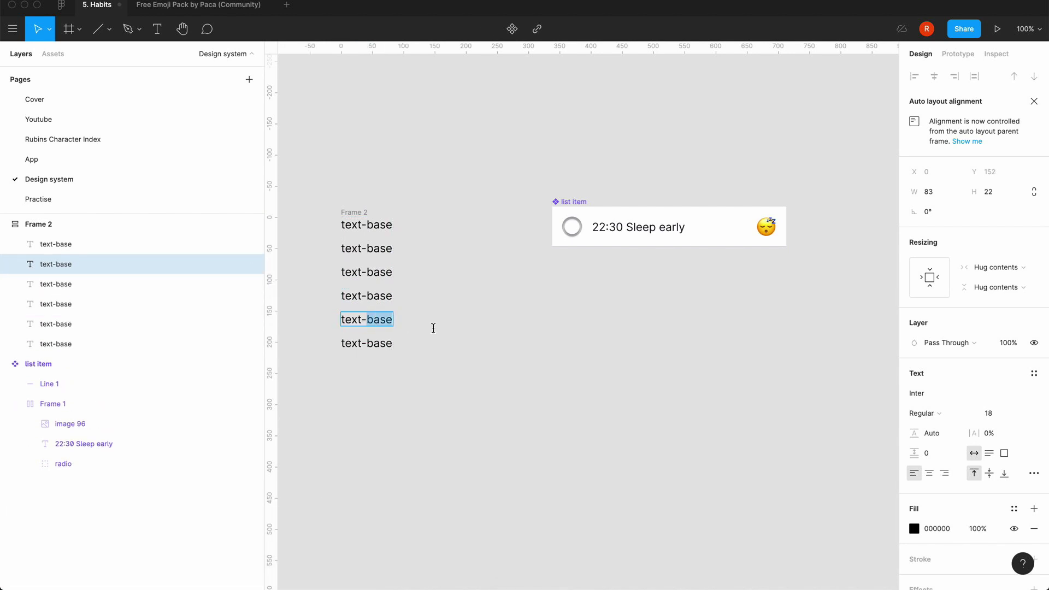
type("sm")
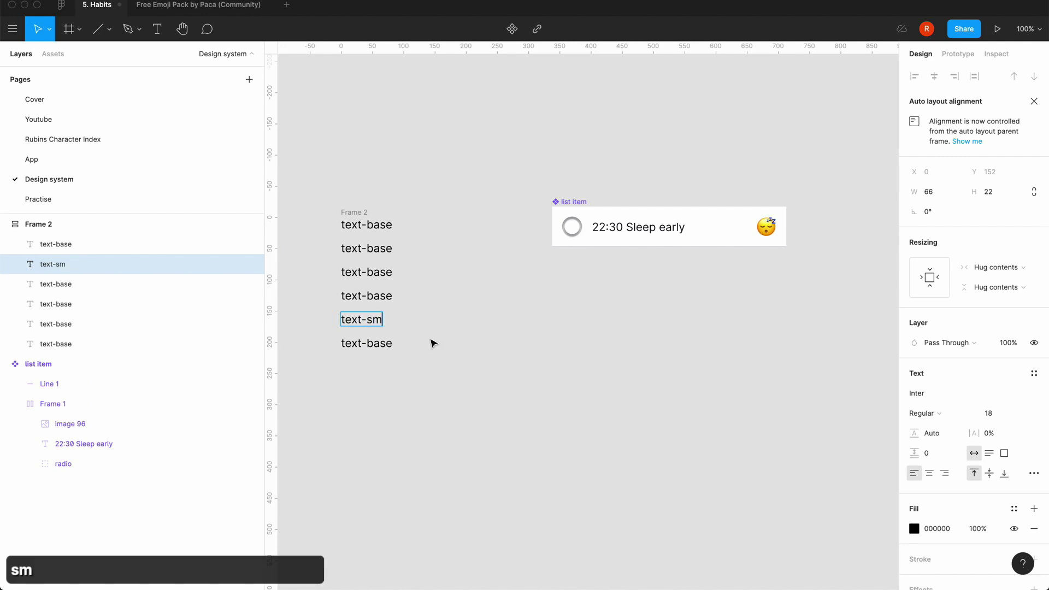
double_click(369, 343)
left_click_drag(366, 343, 503, 363)
type("xs")
left_click(503, 363)
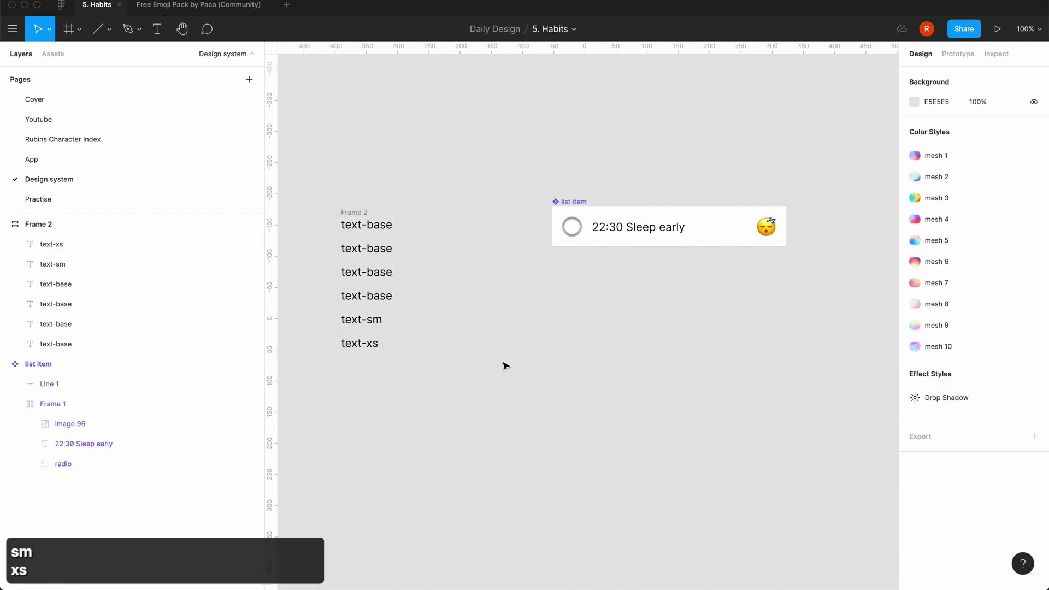
- Change the third label's text to "text-md"
left_click(384, 304)
left_click(370, 273)
double_click(369, 273)
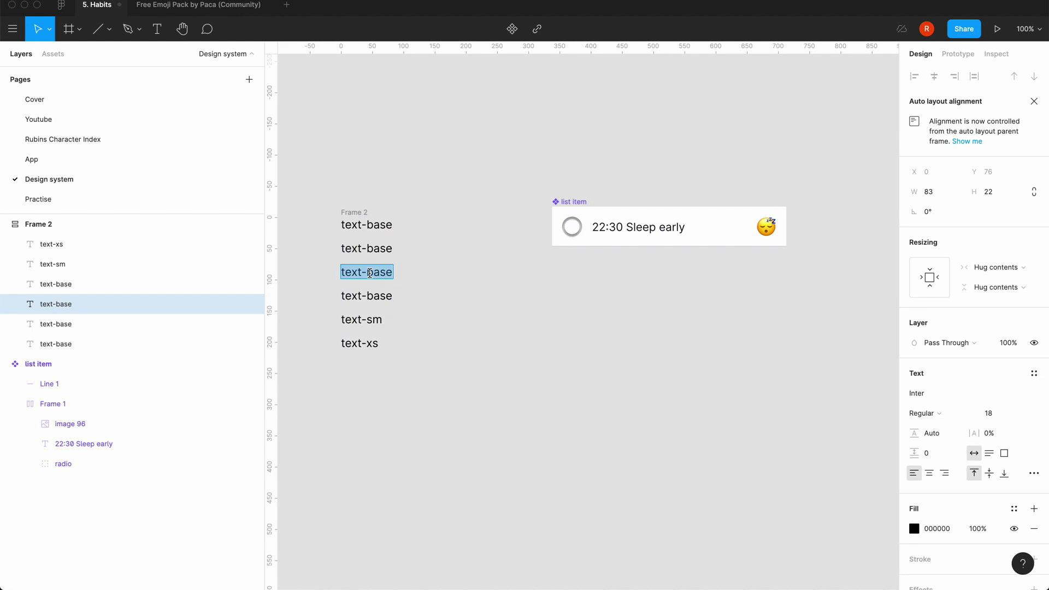
double_click(372, 273)
type("md")
left_click(445, 297)
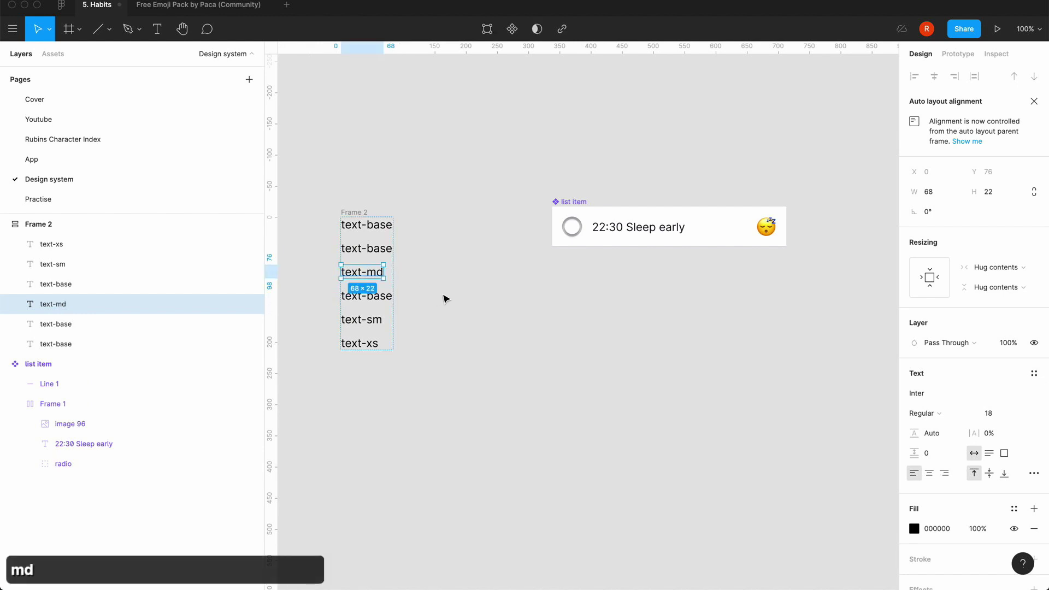
- Rename the layer of the second label from the top of the frame as "text-lg"
left_click(381, 257)
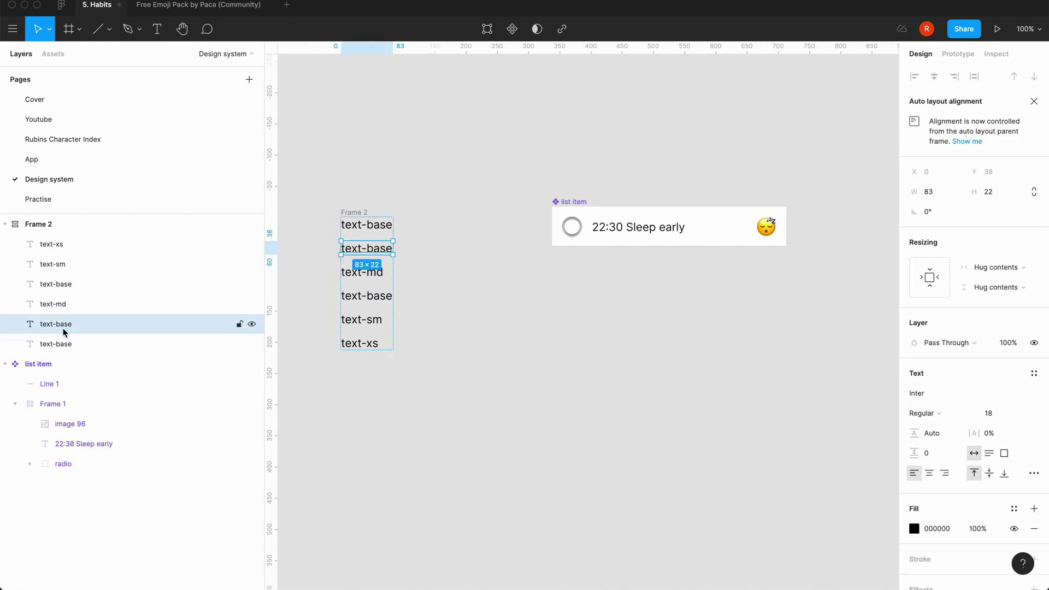
double_click(94, 324)
key("Right")
key("BackSpace")
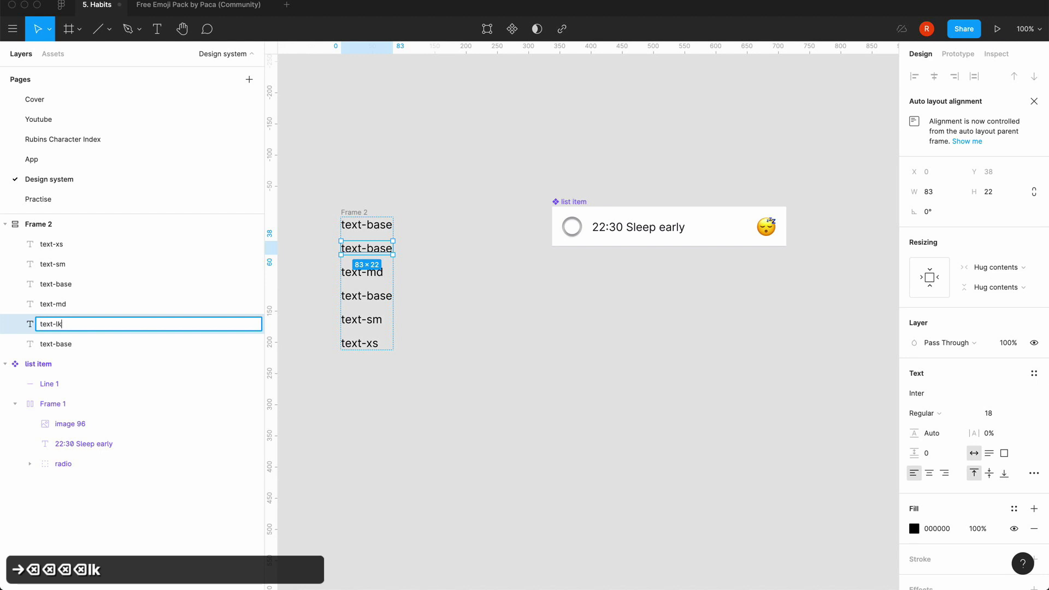
type("lg")
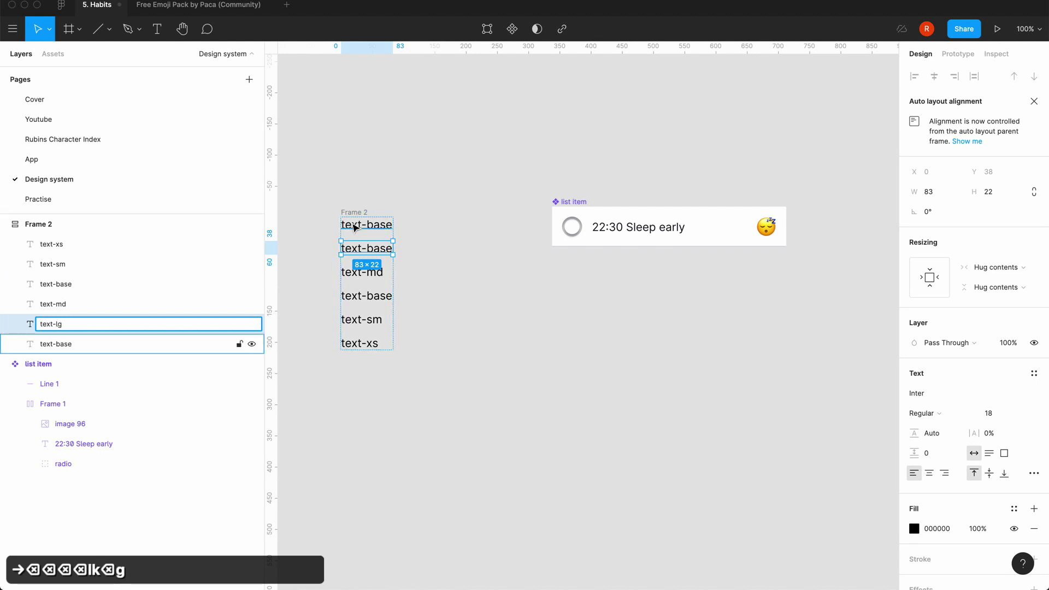
- Rename the layer of the topmost label in the frame as "text-xl"
left_click(136, 343)
double_click(64, 344)
key("Right")
key("BackSpace")
key("BackSpace")
key("BackSpace")
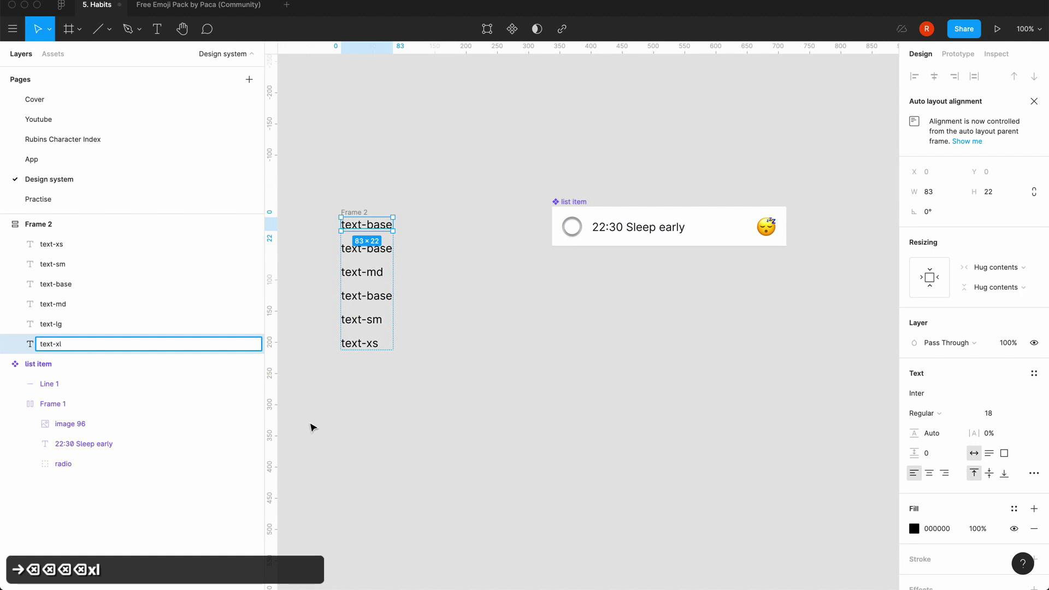
left_click(344, 430)
- Set the font size of the text-xs label to 14
left_click(363, 214)
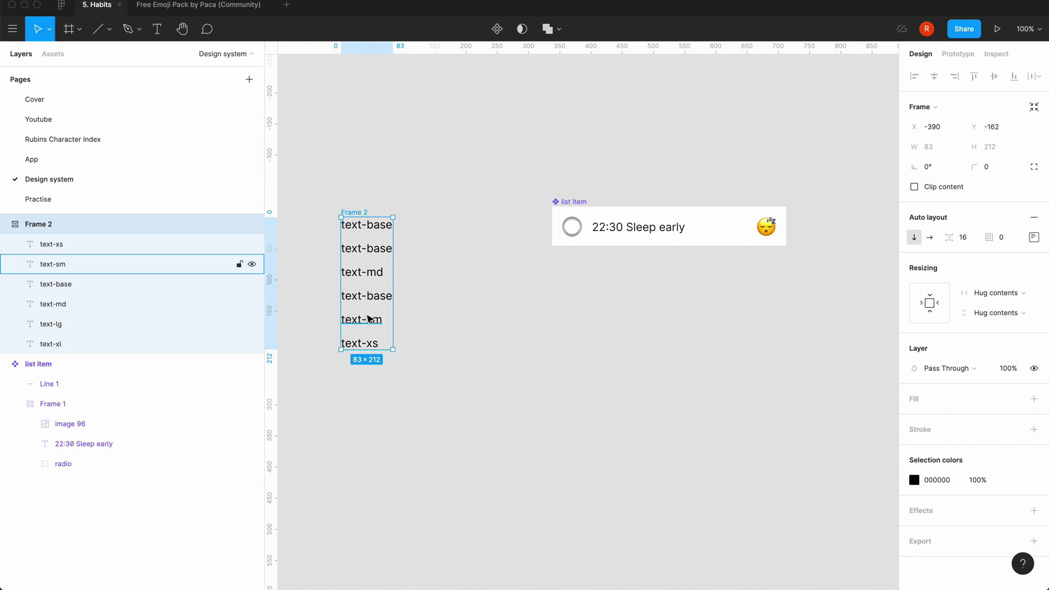
left_click(363, 342)
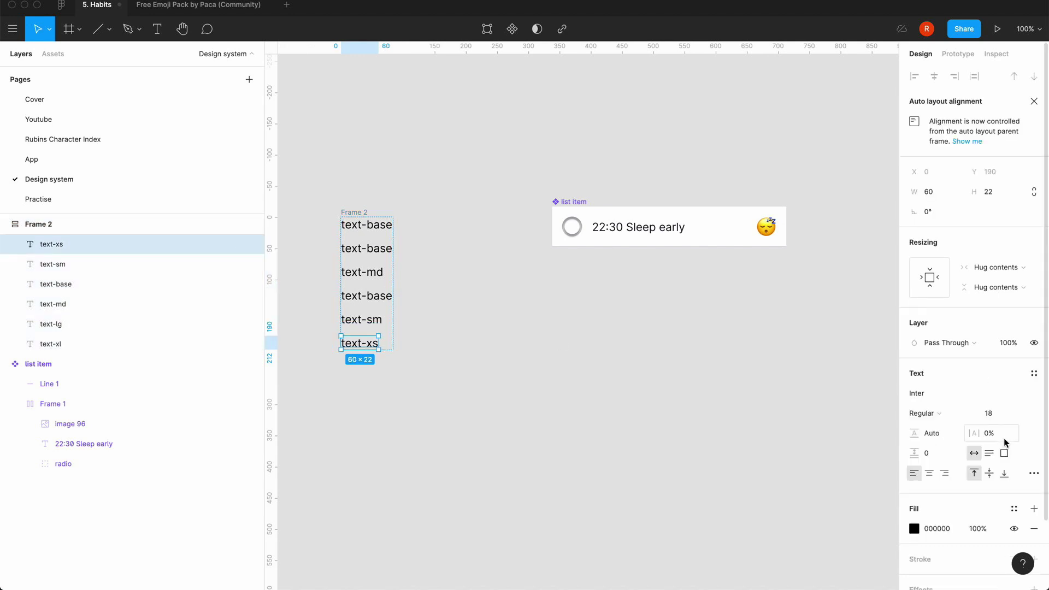
left_click(994, 418)
type("14")
key("Return")
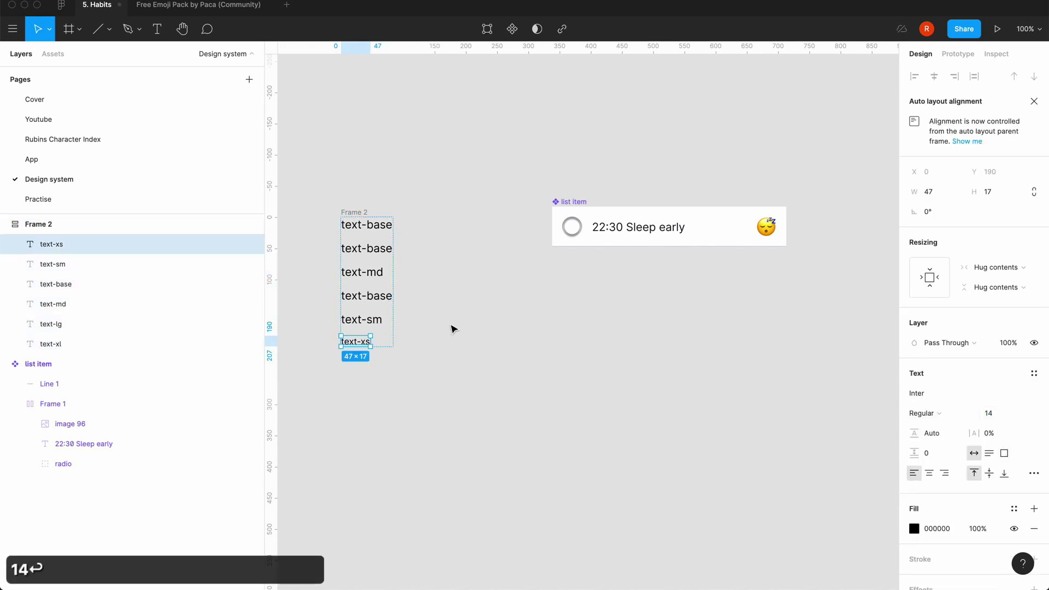
- Set the font size of the text-sm label to 16
left_click(376, 328)
left_click(996, 412)
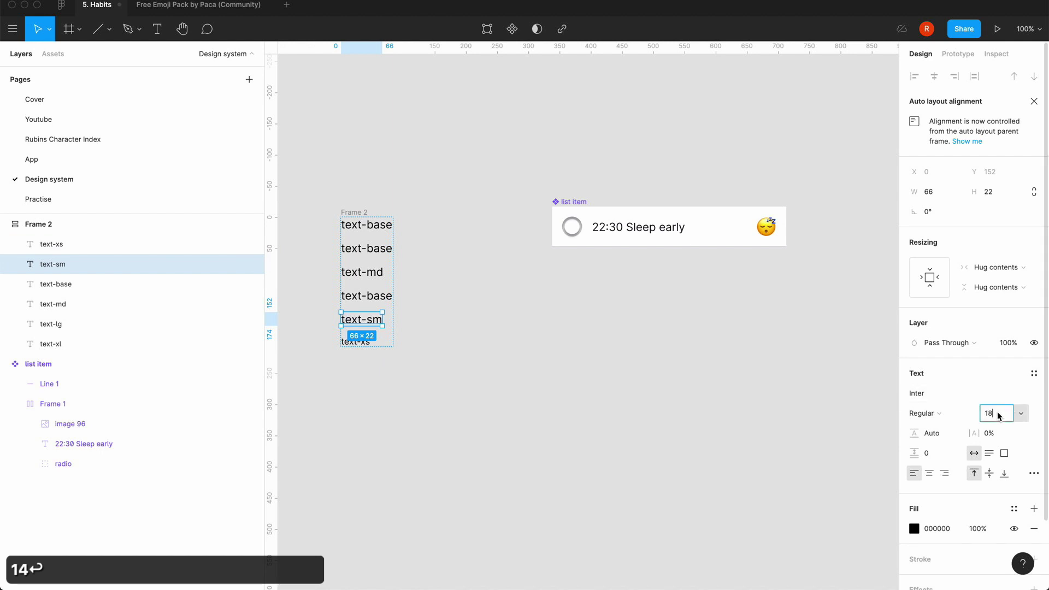
type("16")
key("Return")
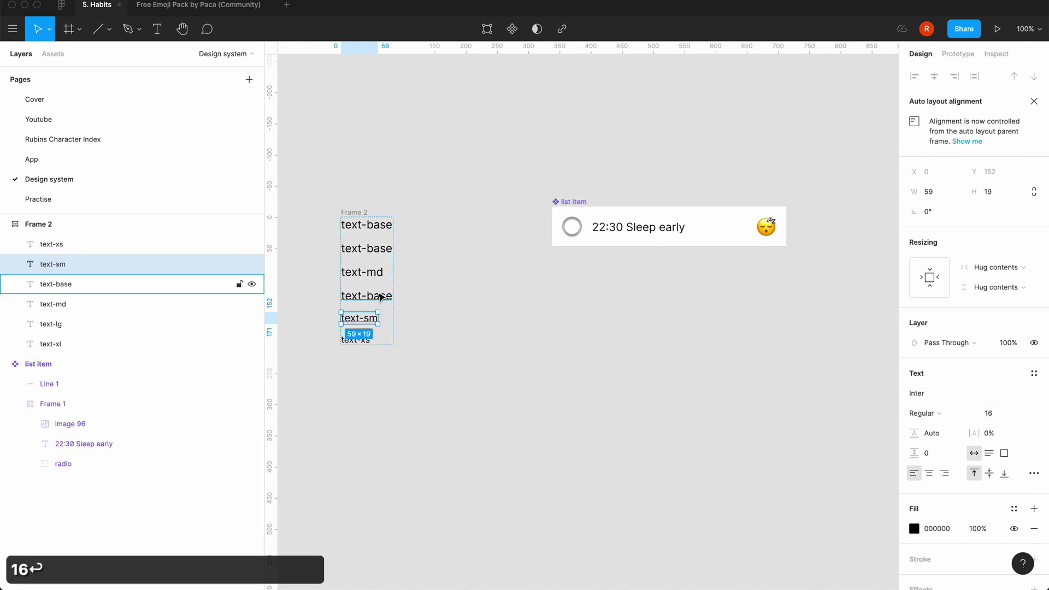
- Set the font size of the text-md label to 24 px
left_click(375, 297)
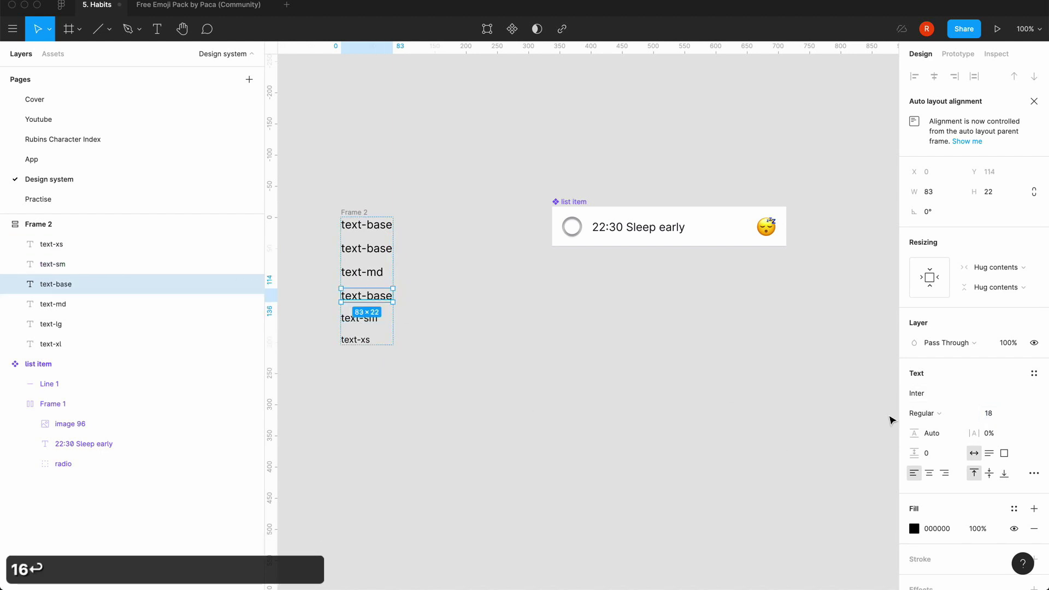
left_click(516, 355)
left_click(379, 273)
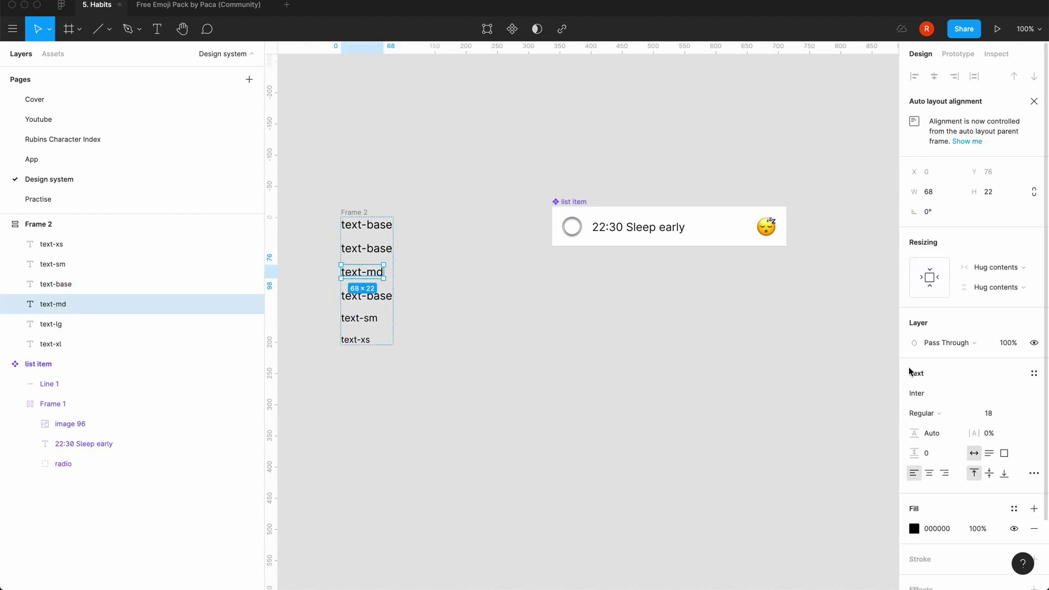
left_click(1006, 413)
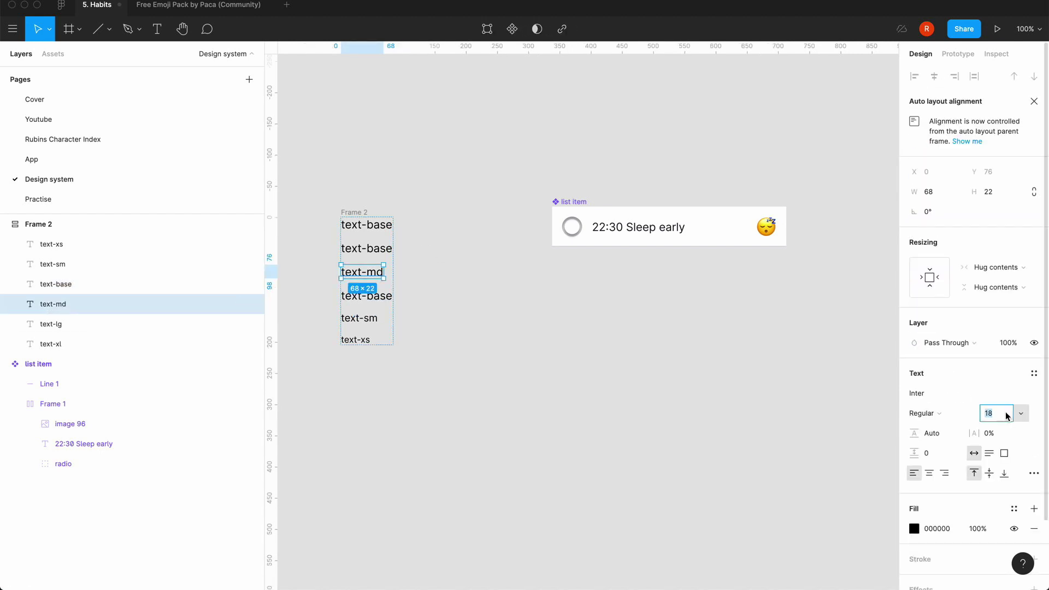
type("24")
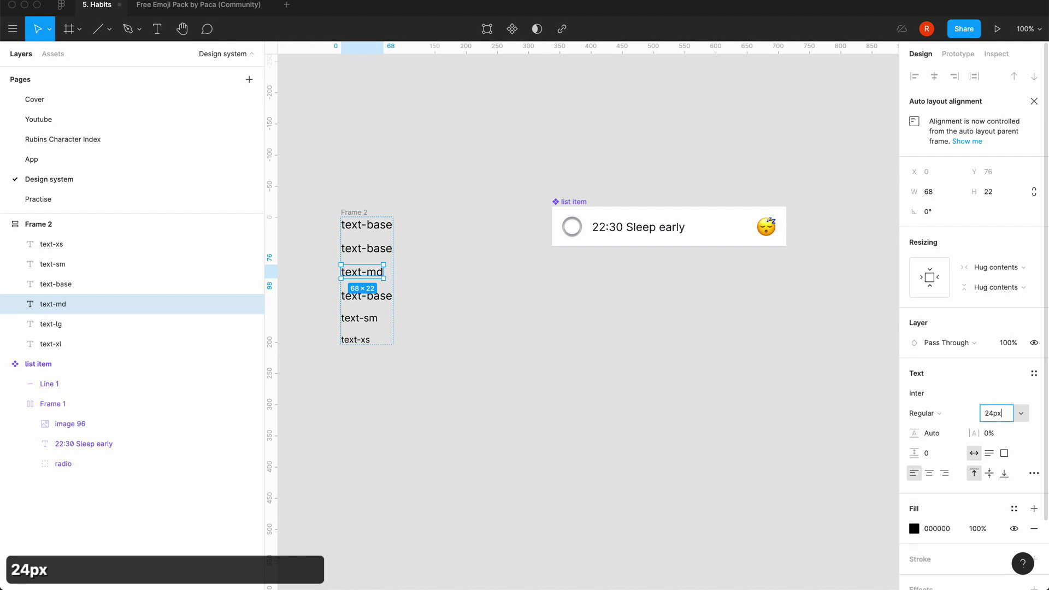
key("Return")
- Set the font size of the second label from the top, on the text-lg layer, to 40 px
left_click(382, 249)
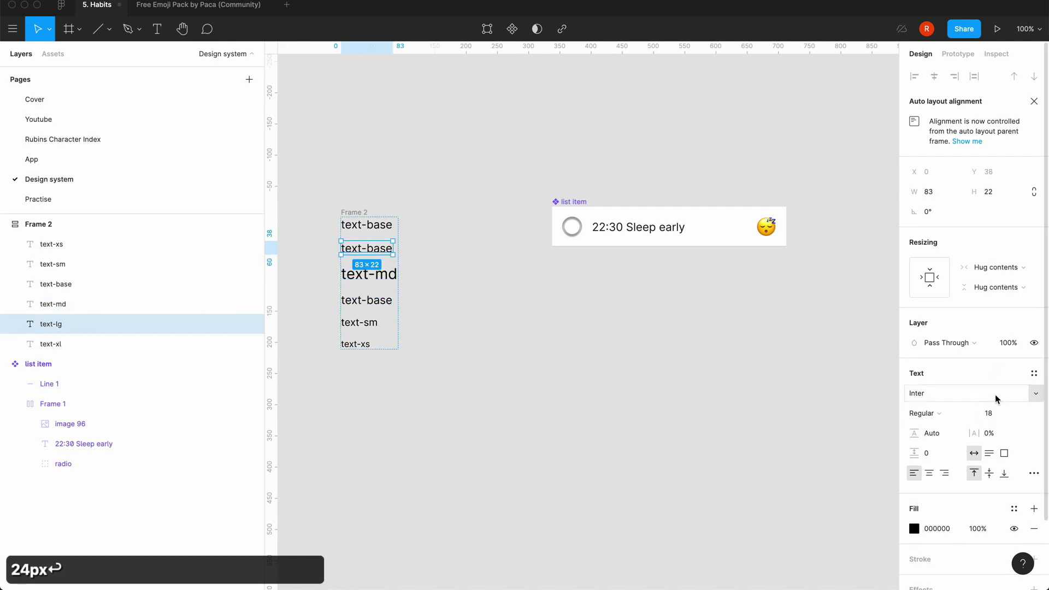
left_click(997, 419)
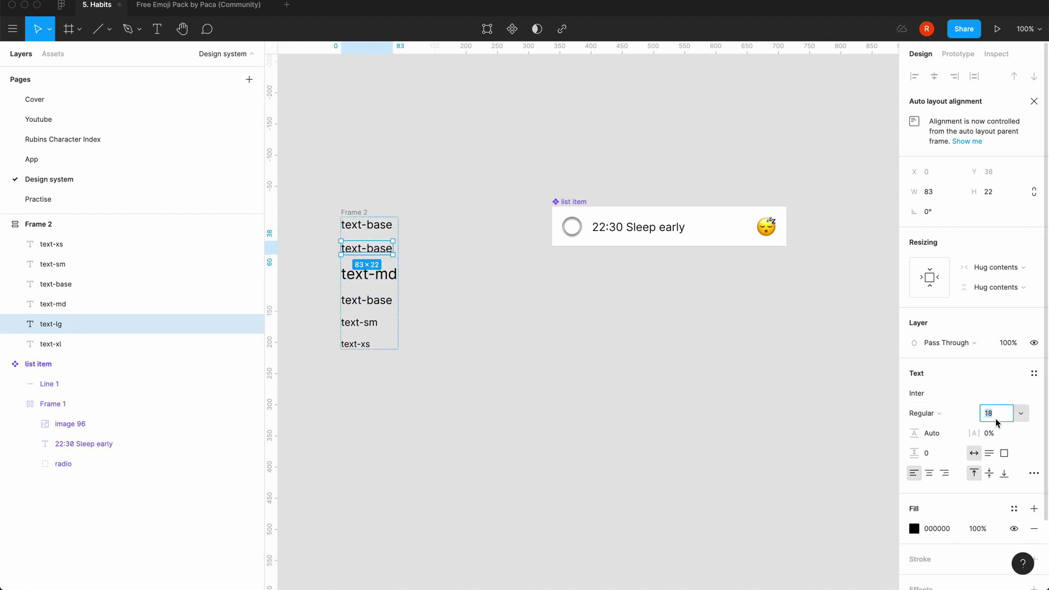
type("40px")
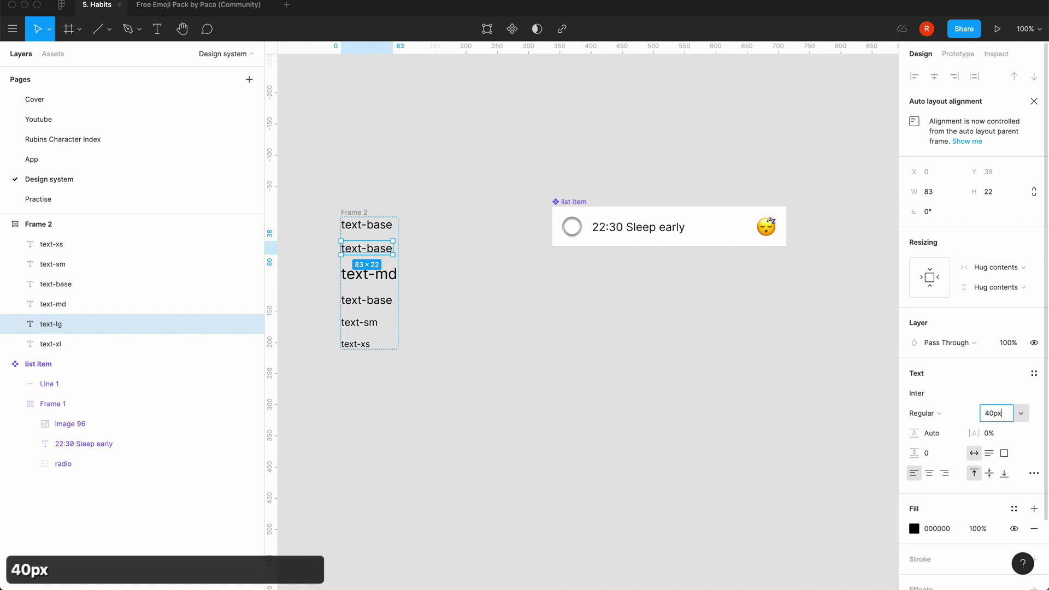
key("Return")
- Set the font size of the topmost label, on the text-xl layer, to 48 px
left_click(370, 229)
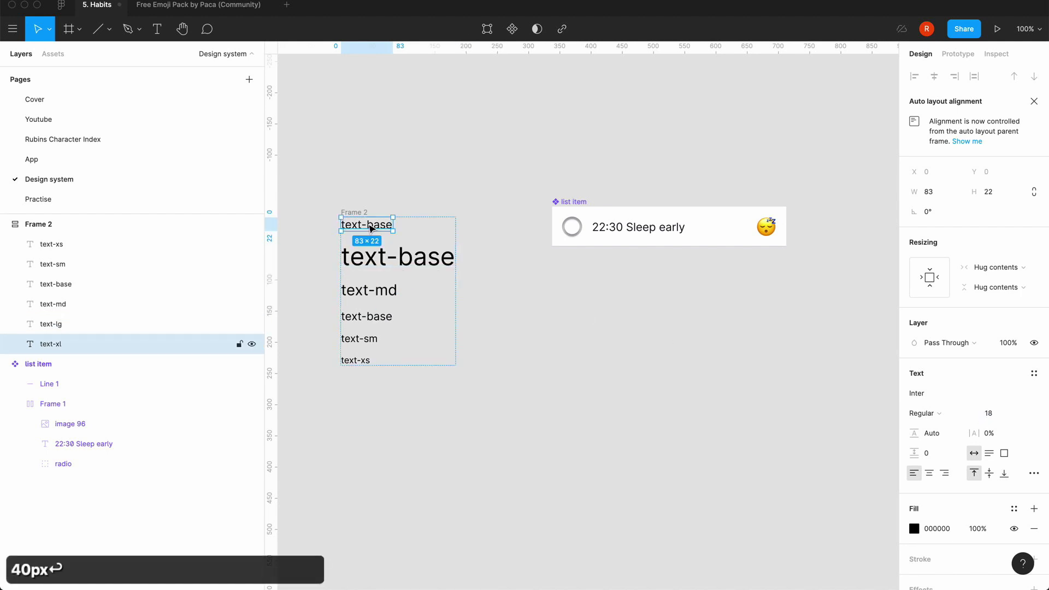
left_click(997, 414)
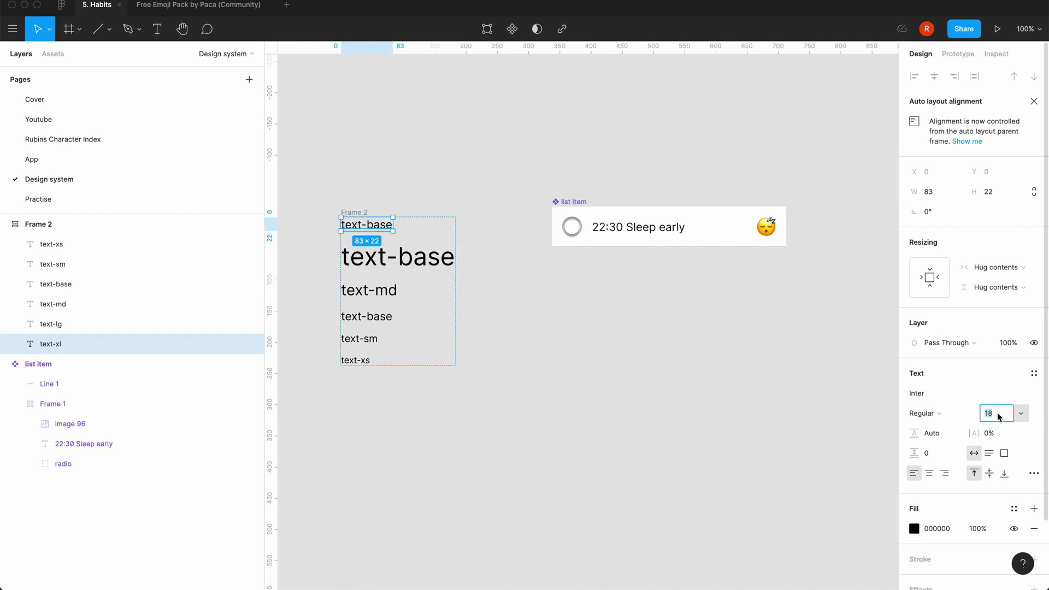
type("48")
key("Return")
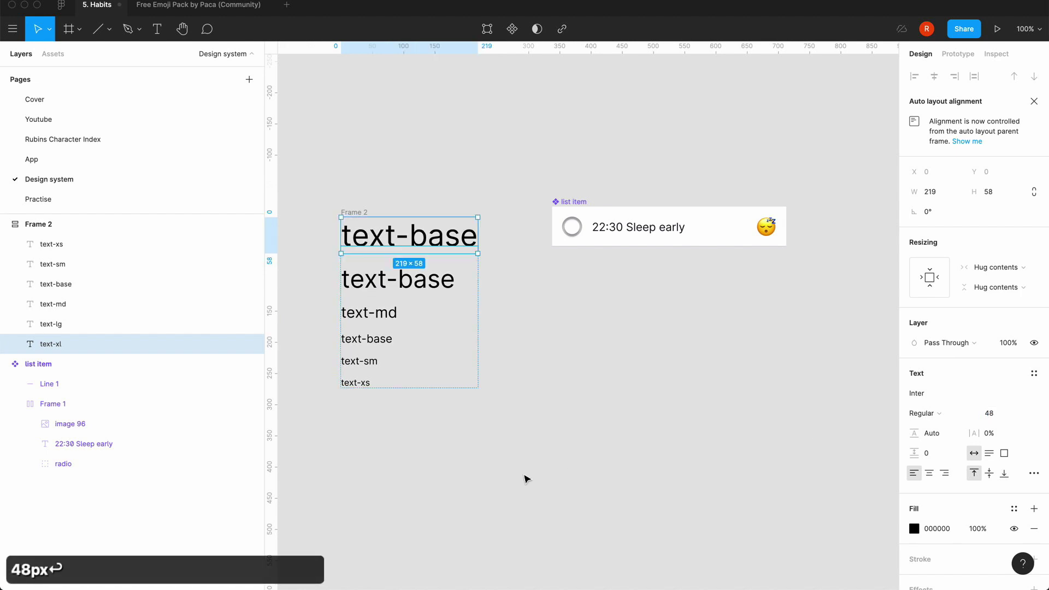
left_click(509, 485)
- Change the second label's text to "text-lg" and the topmost label's text to "text-xl"
left_click(409, 278)
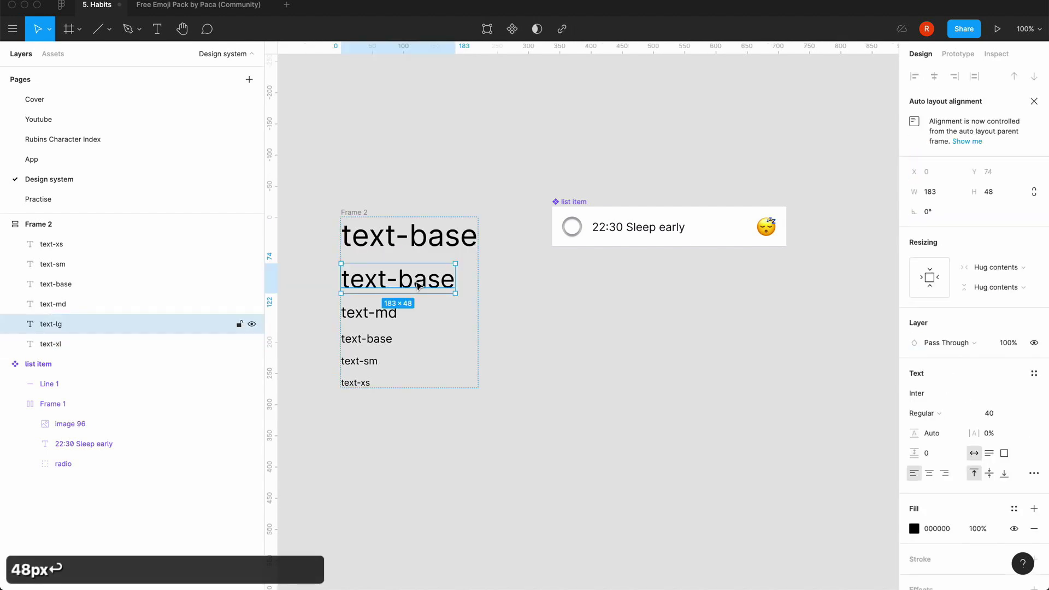
double_click(406, 281)
double_click(406, 281)
type("lg")
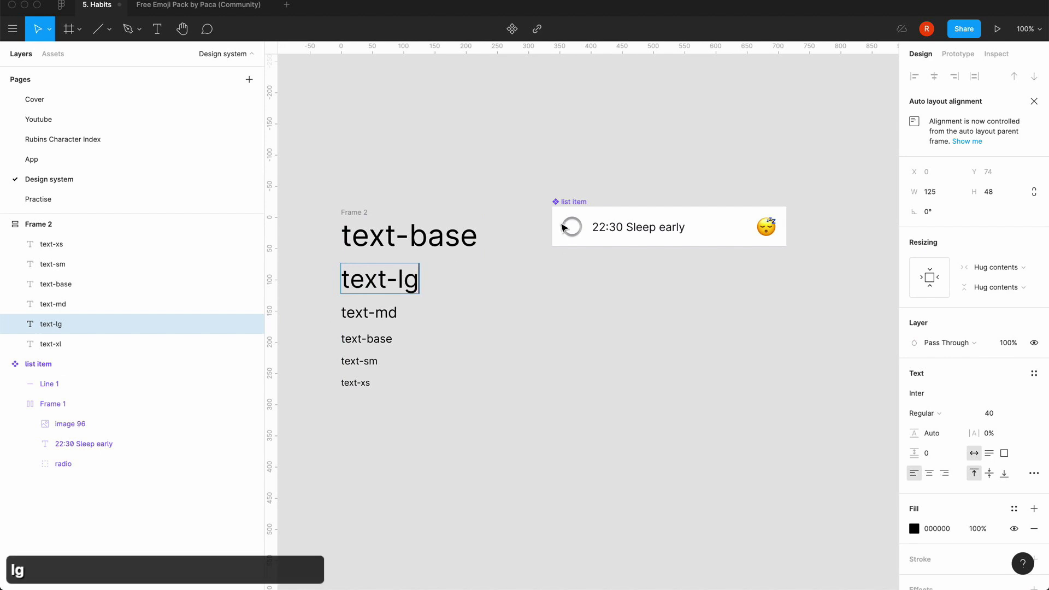
double_click(432, 236)
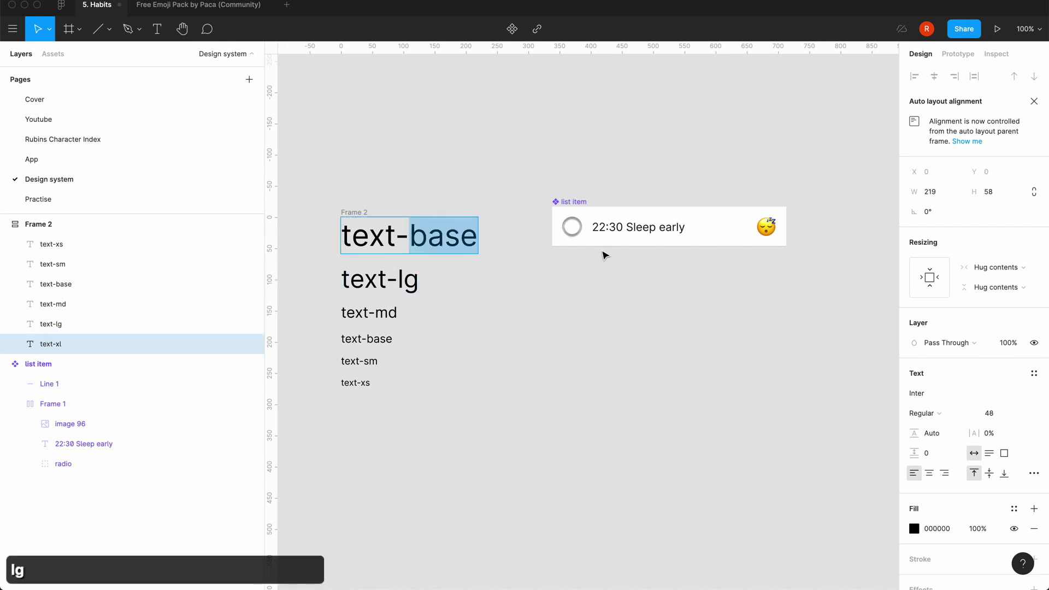
type("xl")
left_click(644, 388)
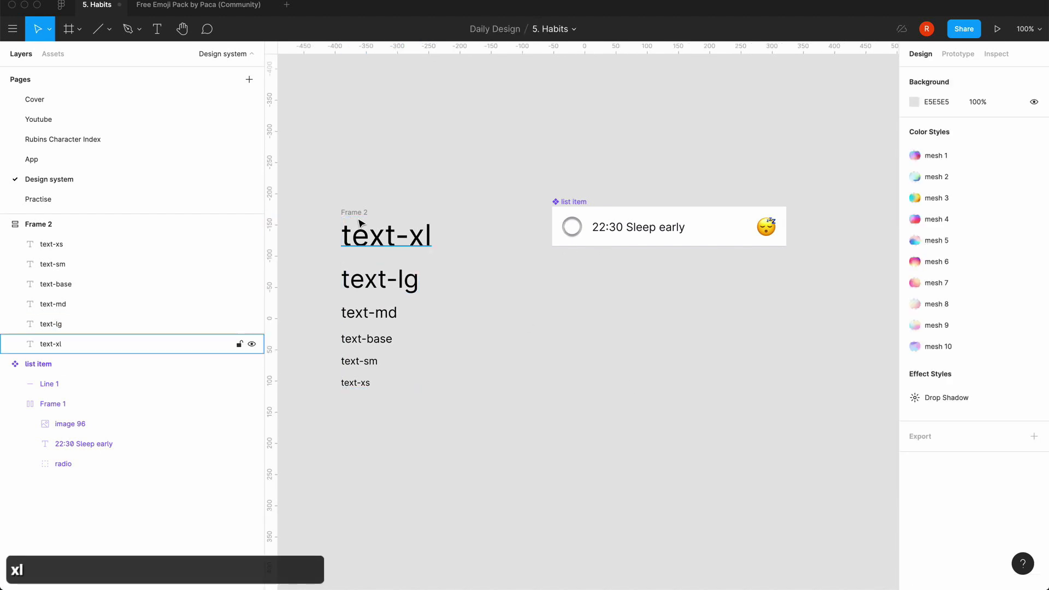
- Move the label frame slightly upward and set the text-xl label's font size to 56
left_click_drag(358, 211, 355, 194)
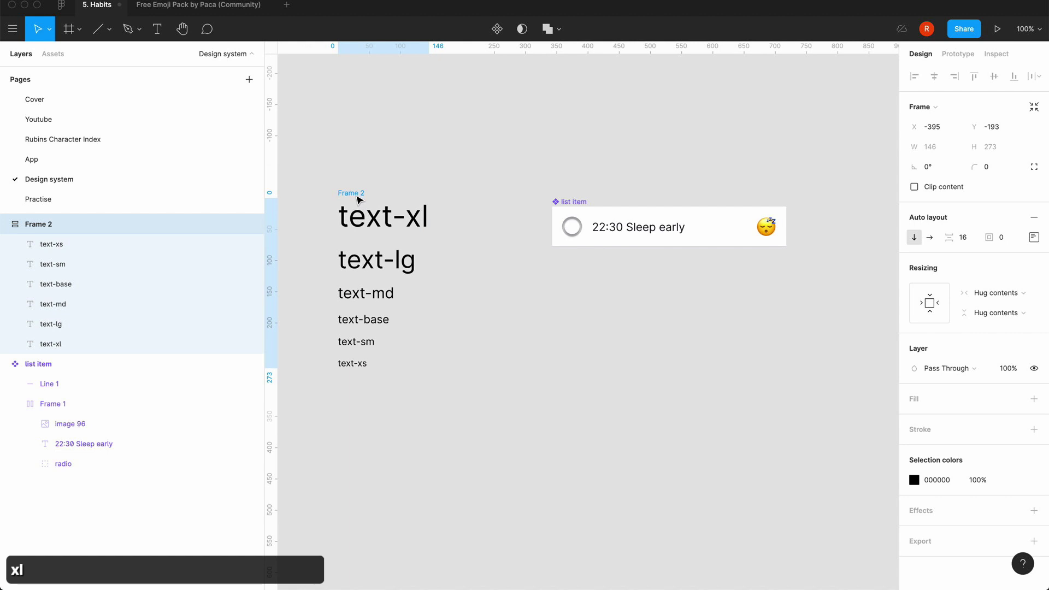
left_click(380, 230)
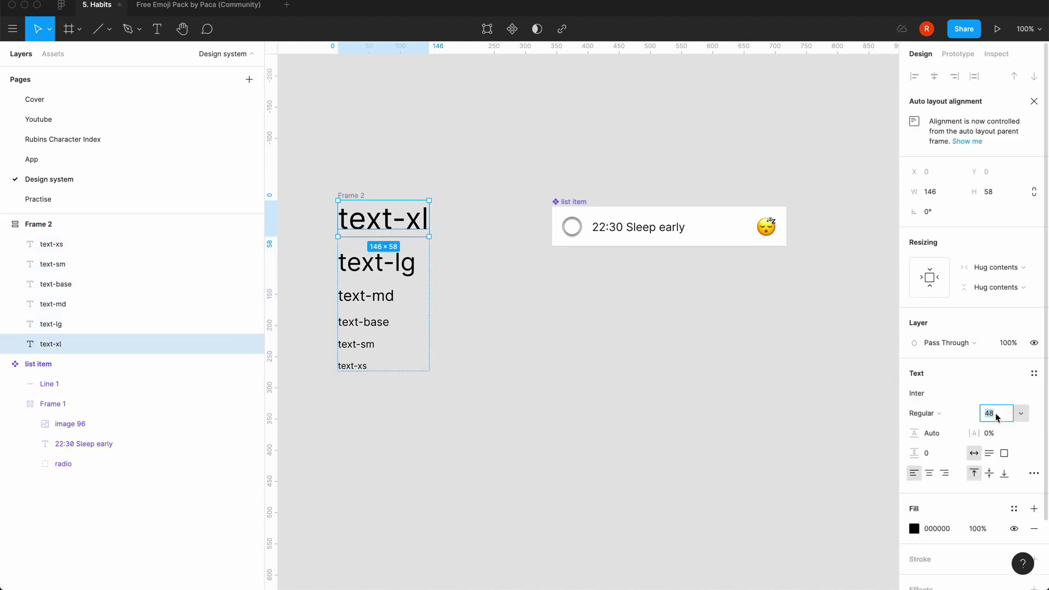
type("56")
key("Return")
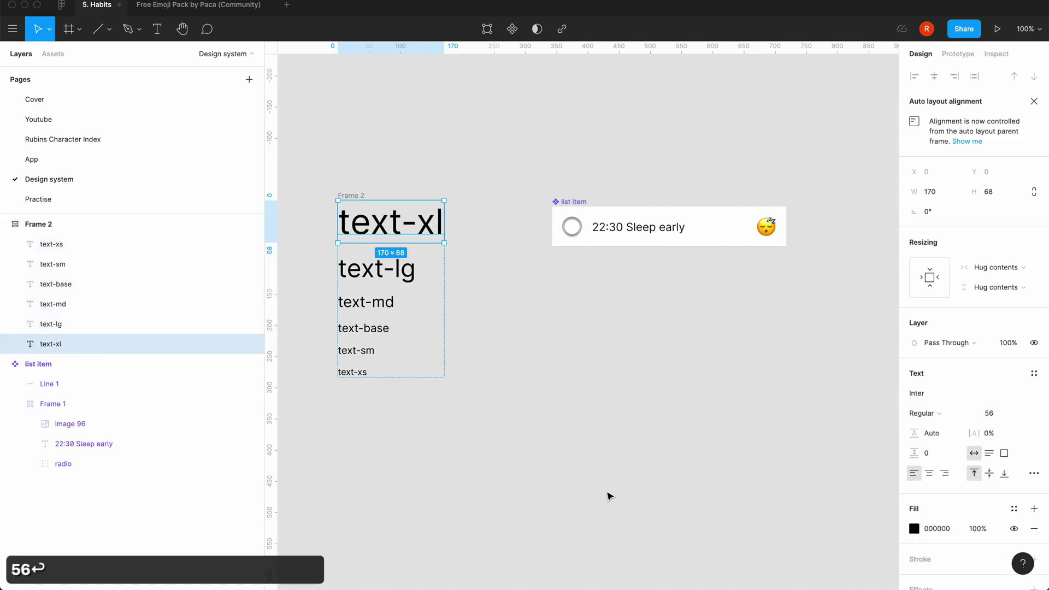
left_click(609, 494)
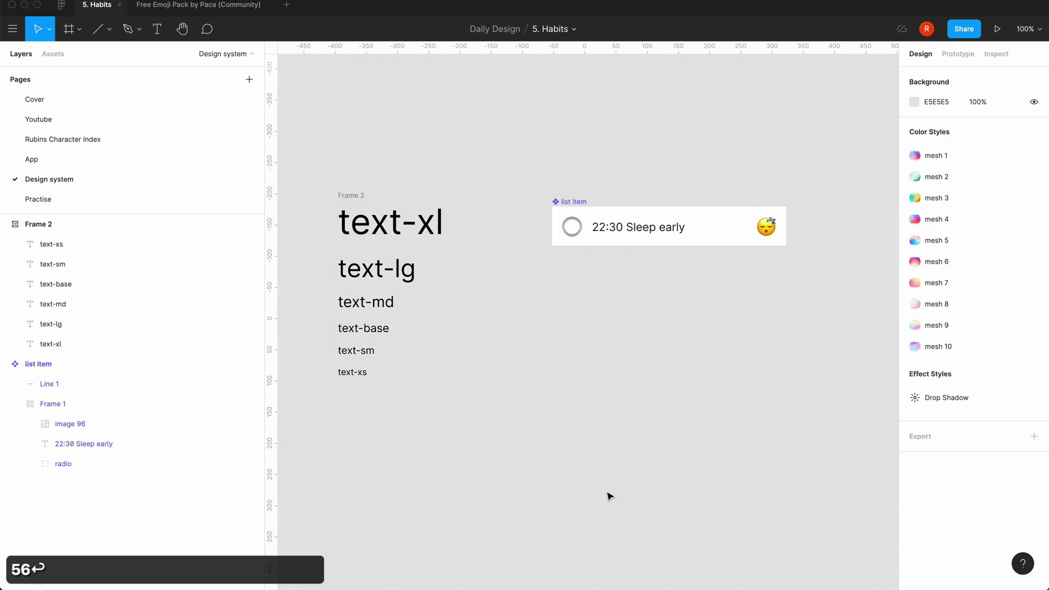
left_click(367, 232)
left_click(362, 197)
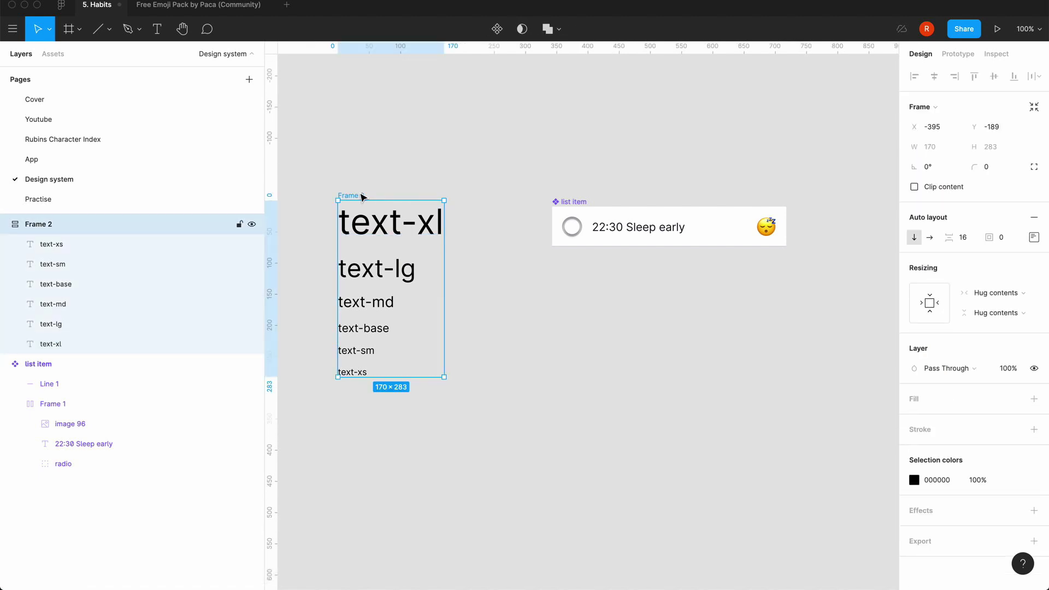
left_click(379, 225)
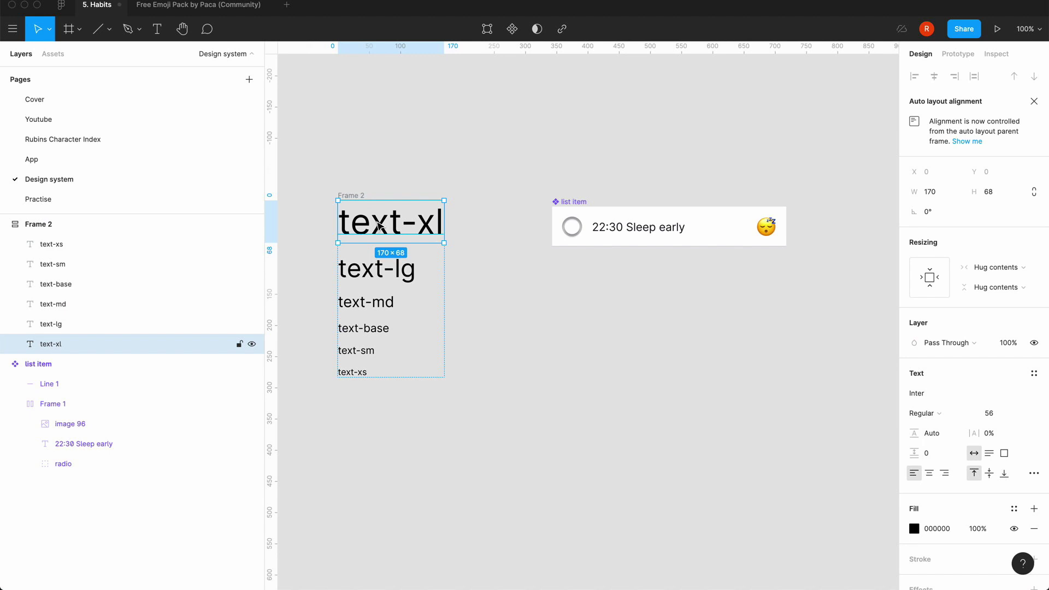
left_click(1033, 373)
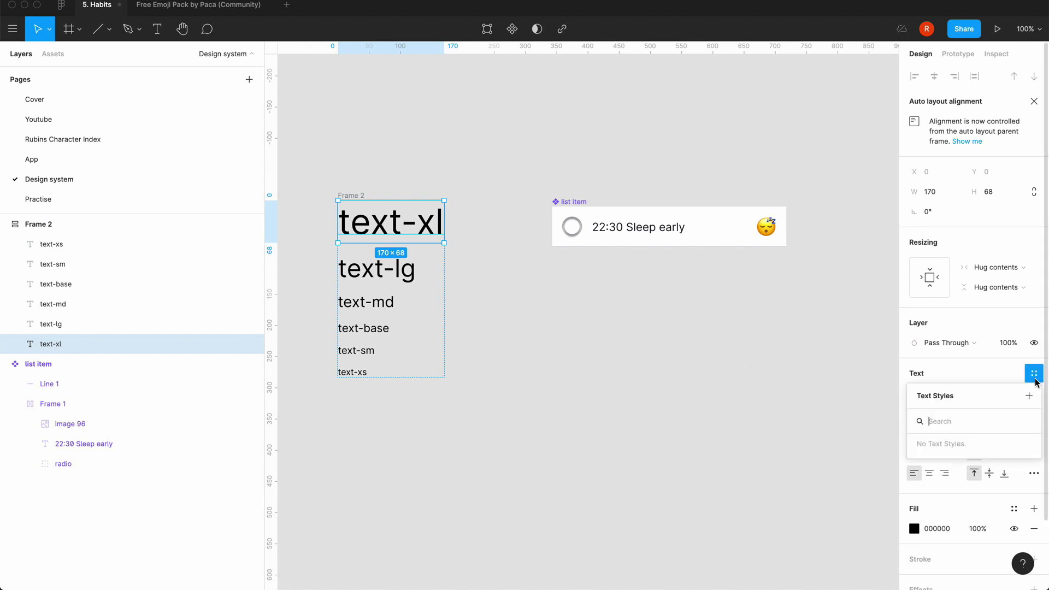
left_click(563, 295)
- Copy the wording of the text-xl label
double_click(390, 222)
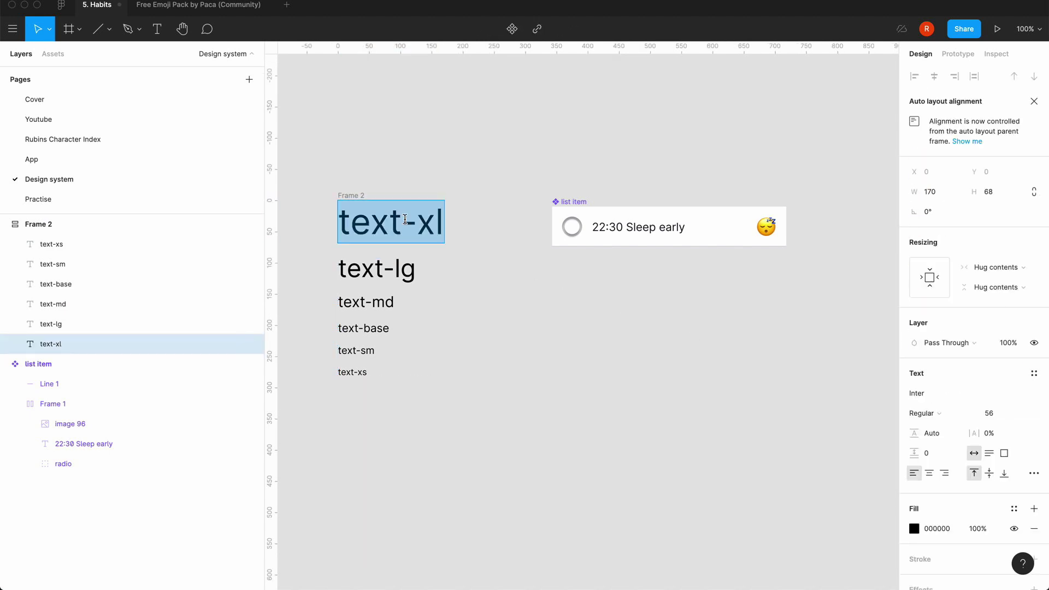
key("super+c")
key("Escape")
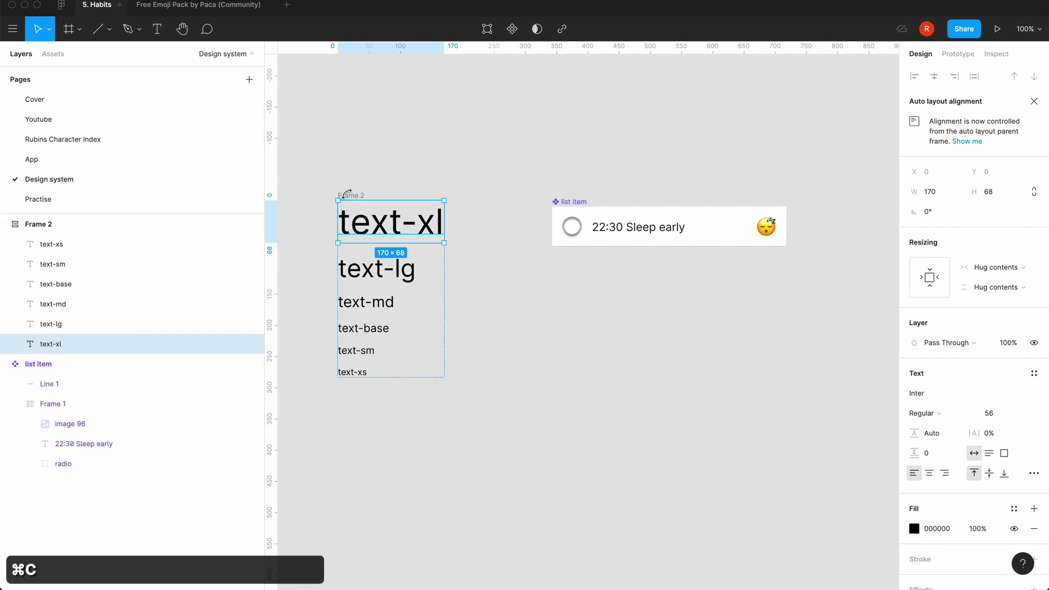
left_click(392, 164)
left_click(82, 224)
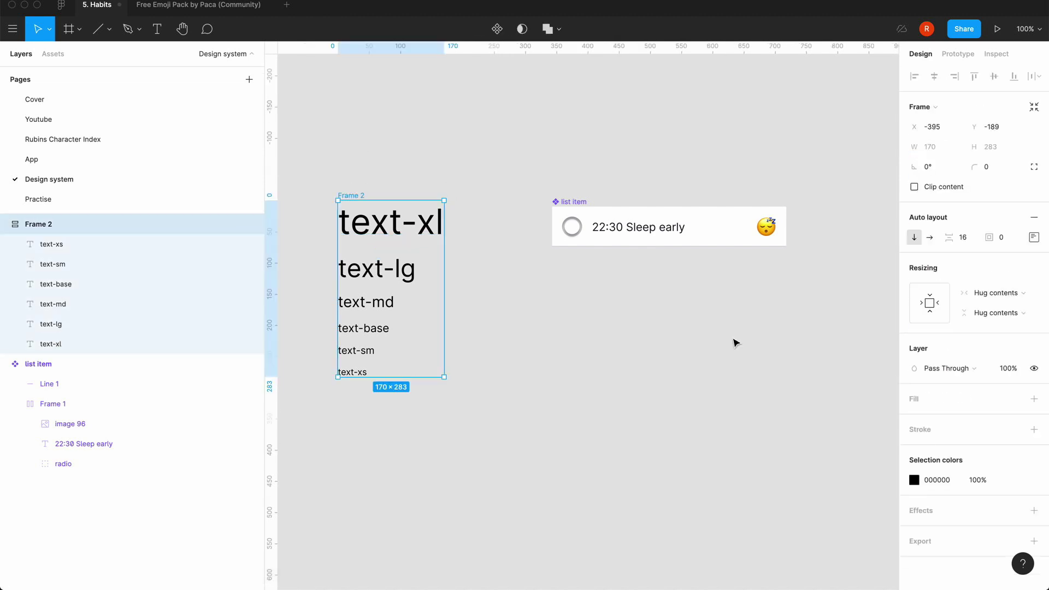
left_click(763, 353)
- Create a text style named "text-xl" from the topmost label
left_click(432, 223)
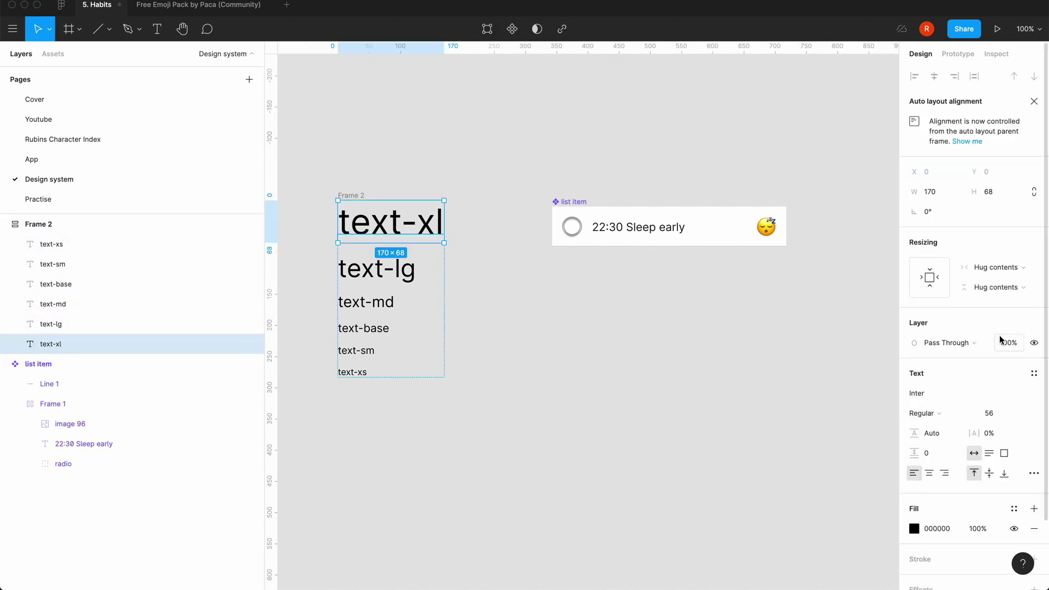
left_click(1034, 373)
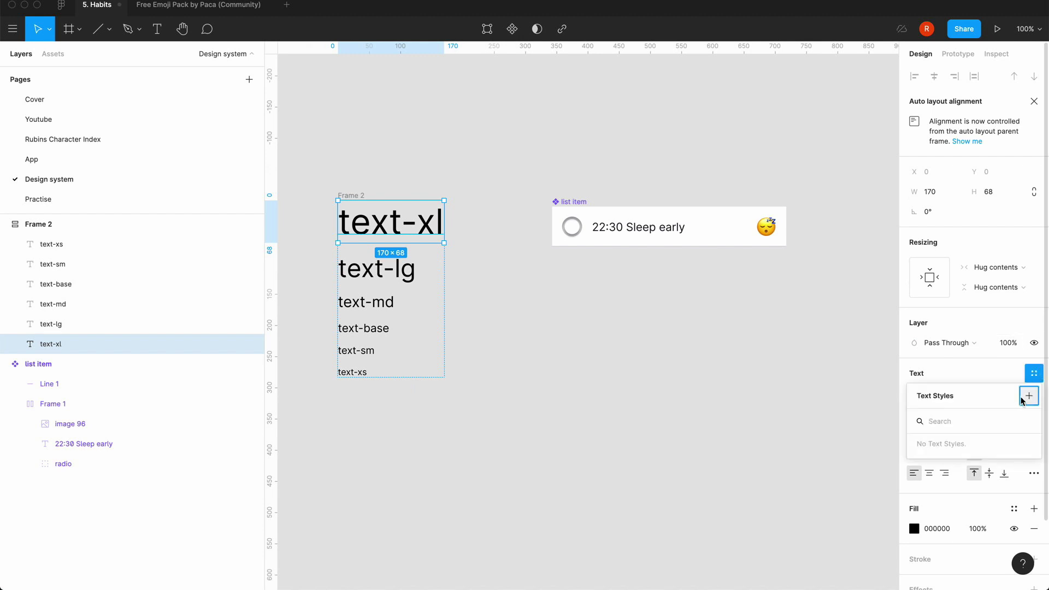
left_click(1021, 399)
key("super+v")
key("Return")
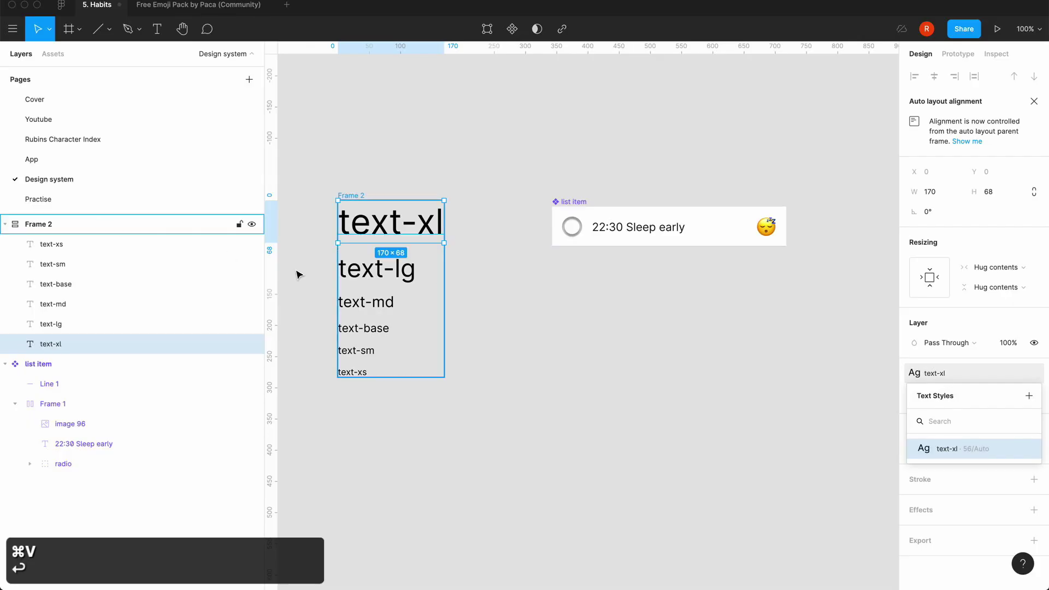
- Create a text style named "text-lg" from the second label, reusing the label's wording as the style name
left_click(386, 281)
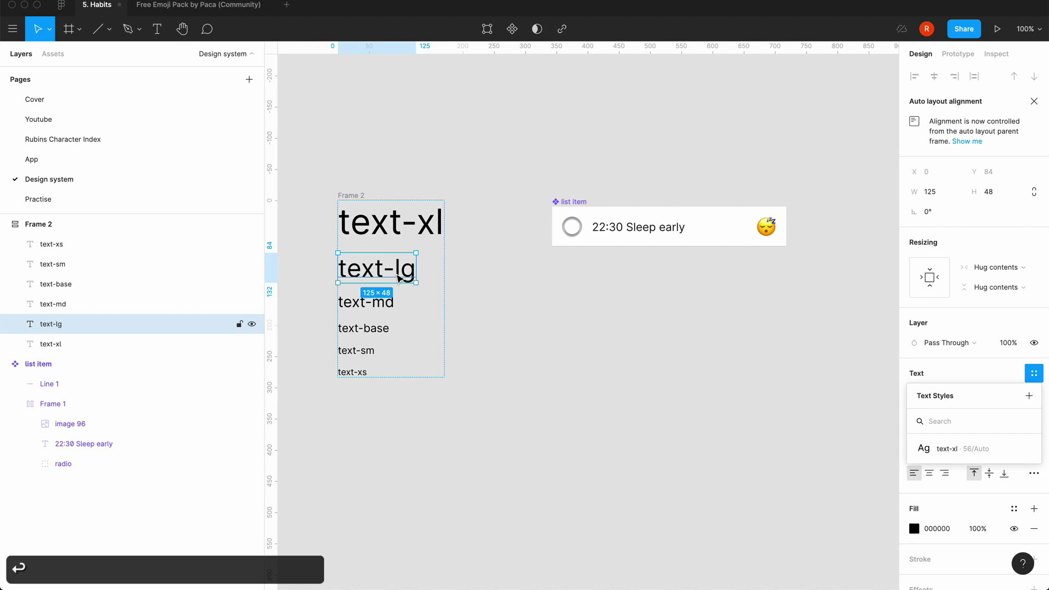
key("Return")
key("super+c")
left_click(1030, 397)
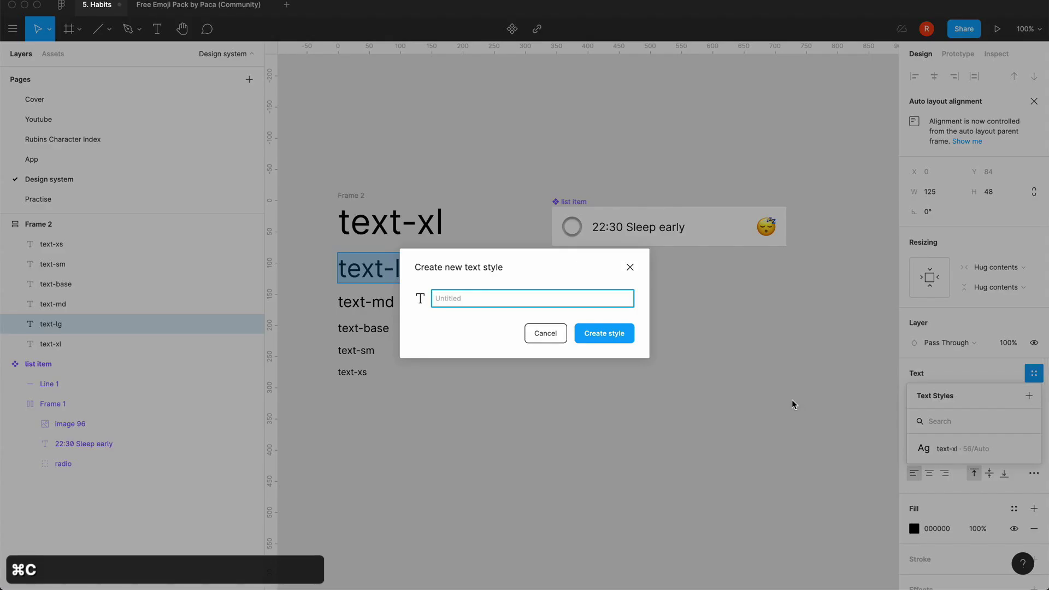
key("super+v")
key("Return")
- Create a text style named "text-md" from the text-md label, copying its wording for the name
double_click(353, 304)
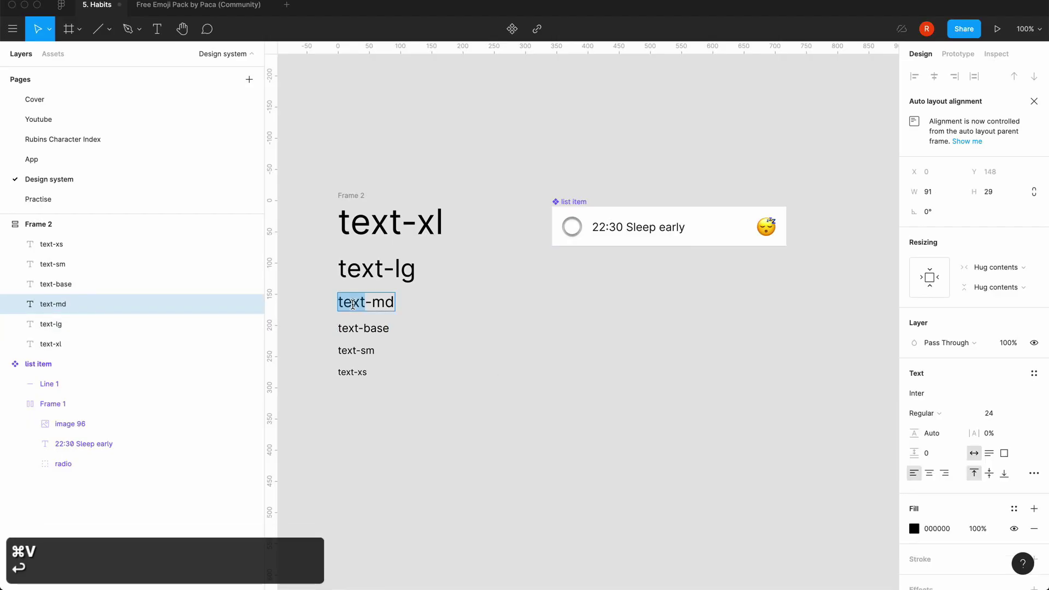
key("super+a")
key("super+c")
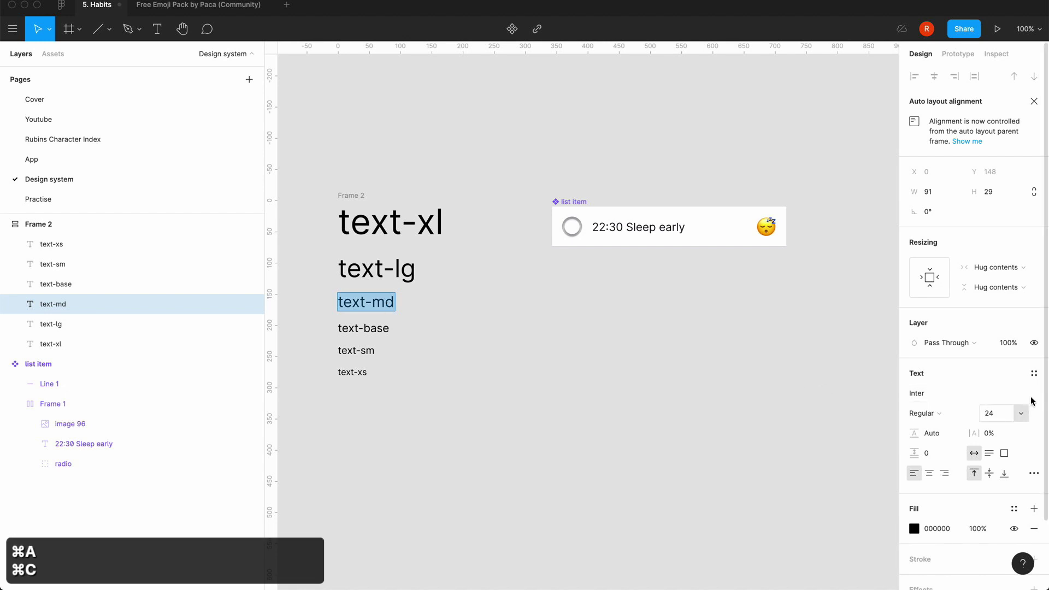
left_click(1034, 374)
left_click(1028, 403)
key("super+v")
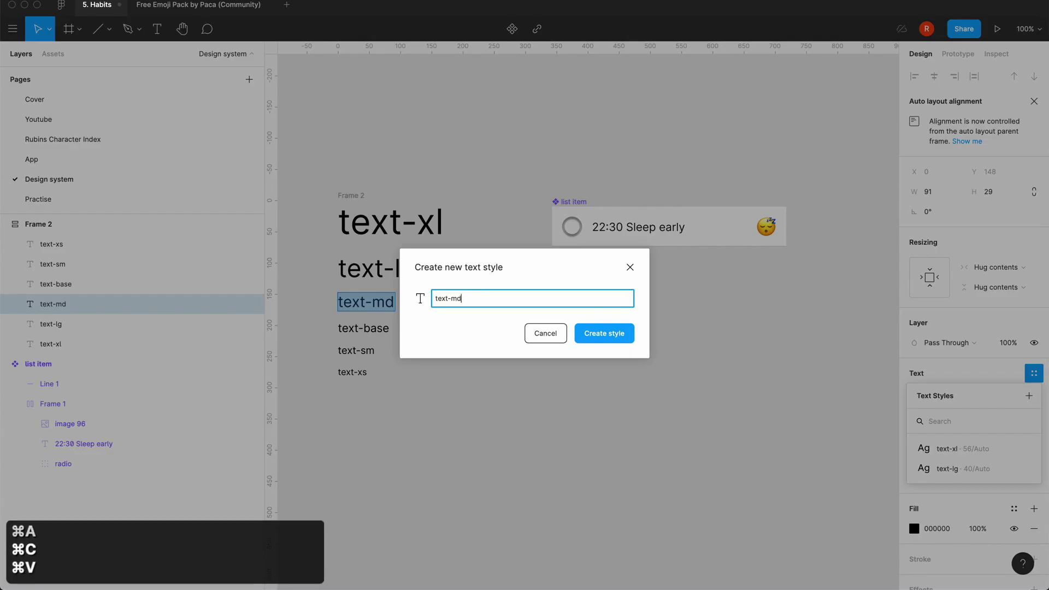
key("Return")
- Save the text-base label's formatting as a new text style named "text-base"
double_click(387, 327)
key("super+a")
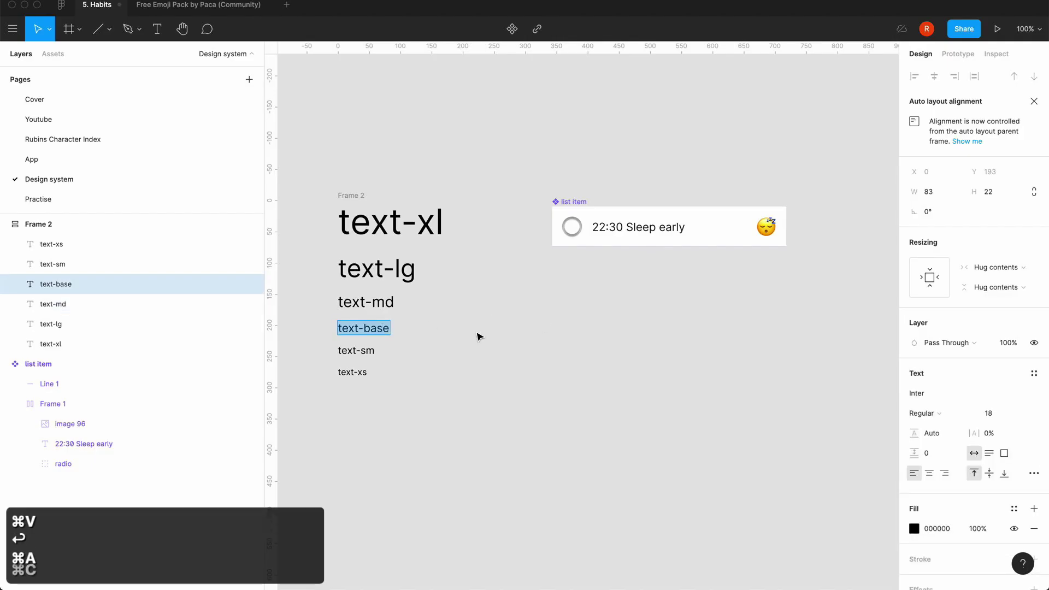
key("super+c")
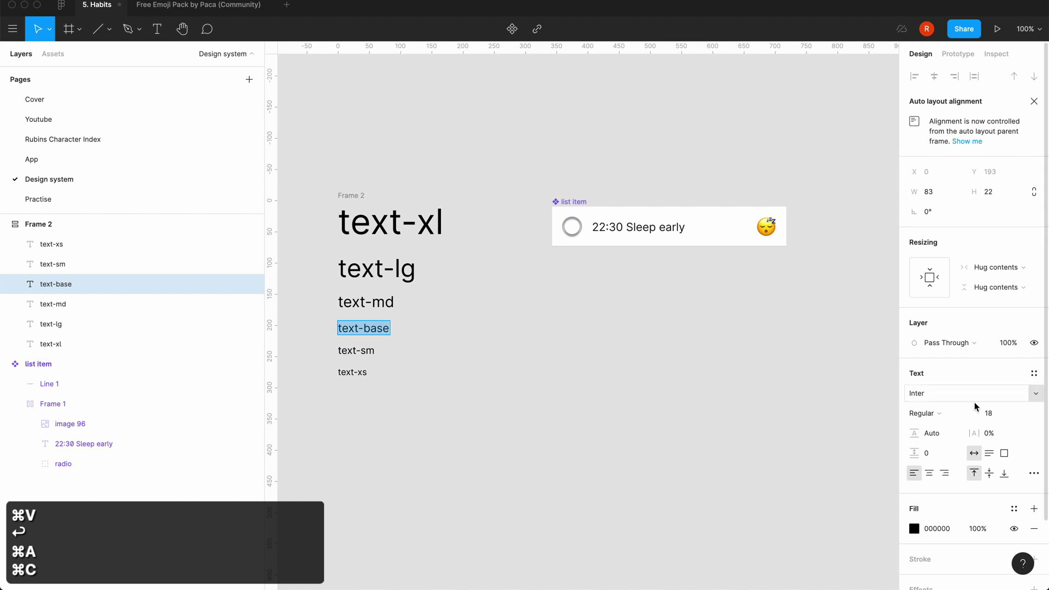
left_click(1034, 374)
left_click(1028, 396)
key("super+v")
key("Return")
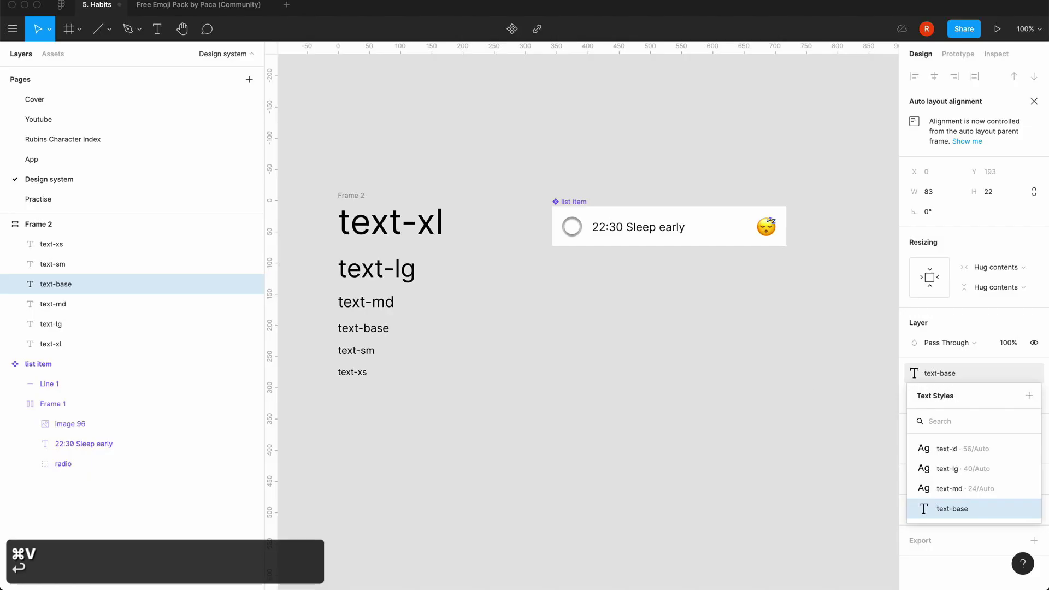
left_click(366, 351)
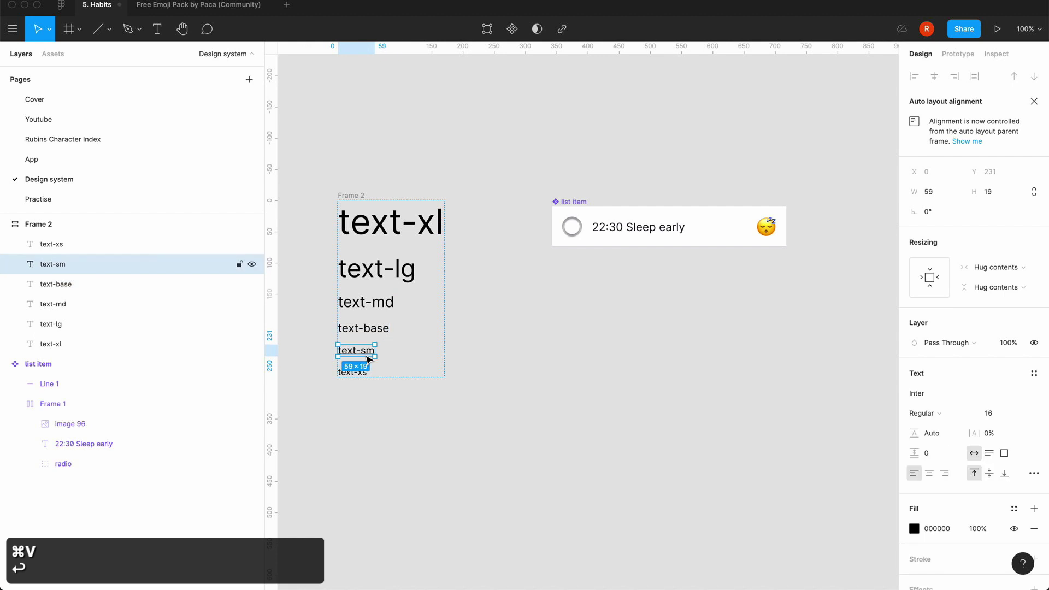
double_click(366, 351)
key("super+c")
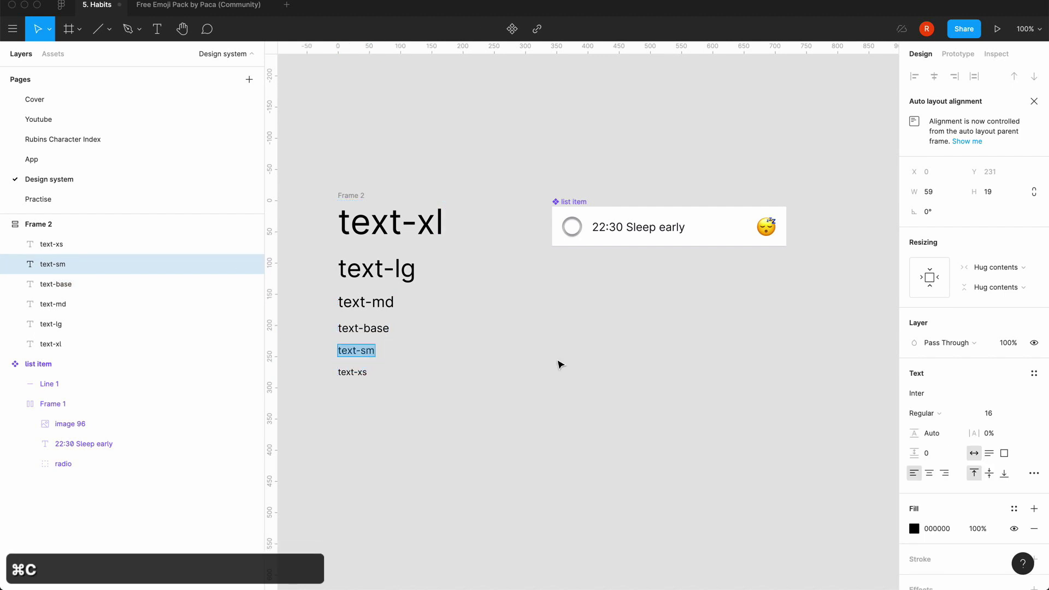
left_click(1033, 376)
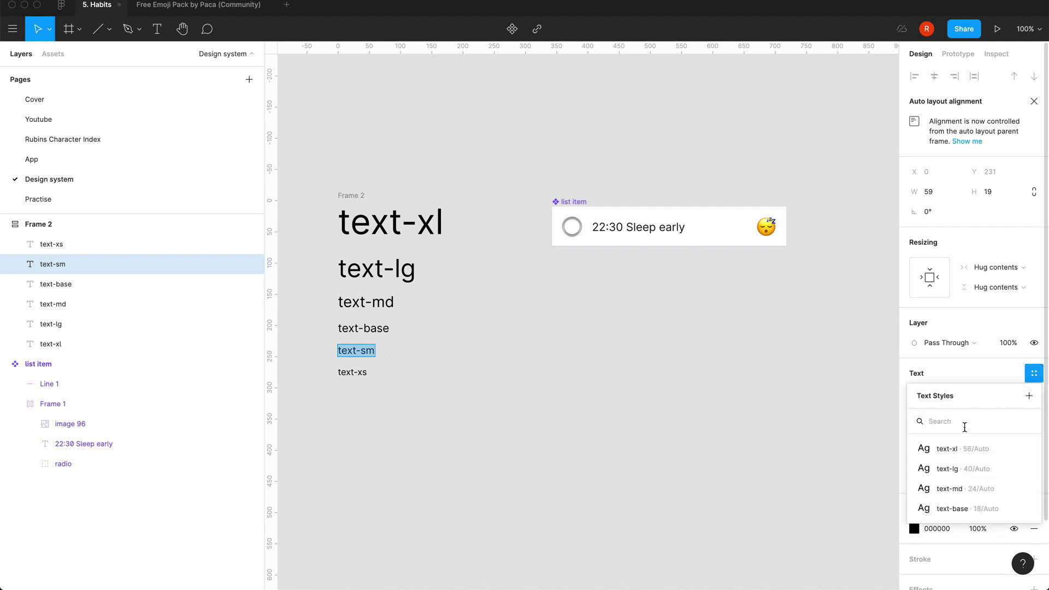
key("super+v")
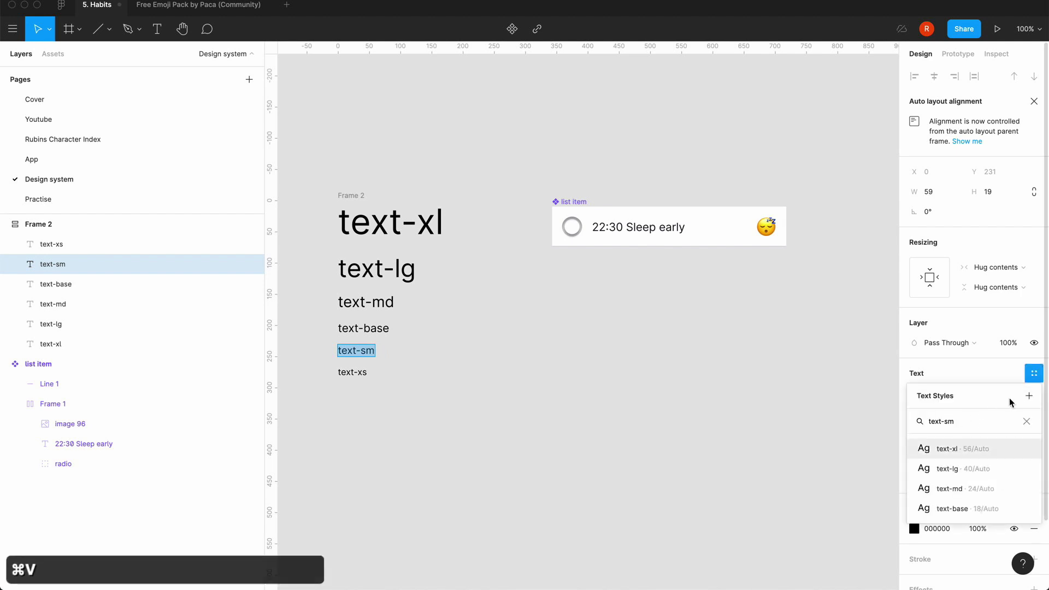
left_click(1028, 396)
key("super+v")
key("Return")
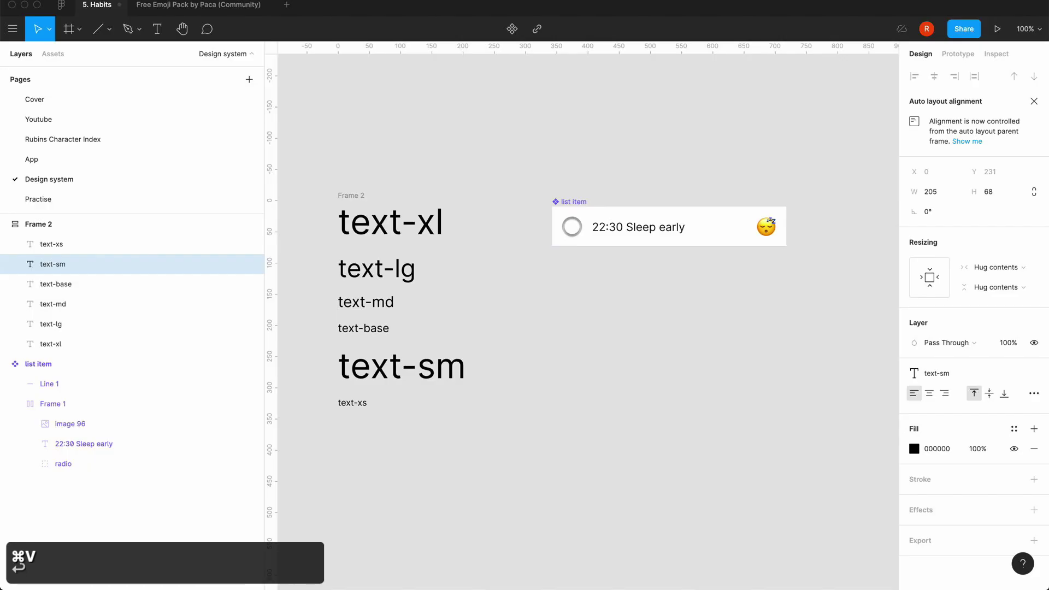
key("super+z")
key("super+z")
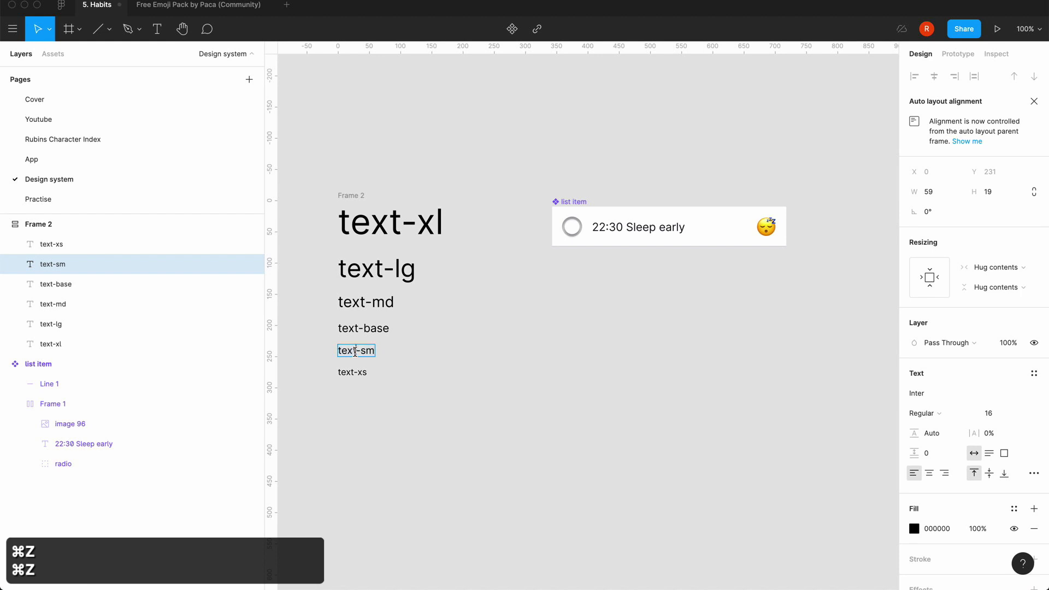
- Copy the text-sm label's wording and create a text style named "text-sm" from that label
left_click(361, 328)
double_click(360, 350)
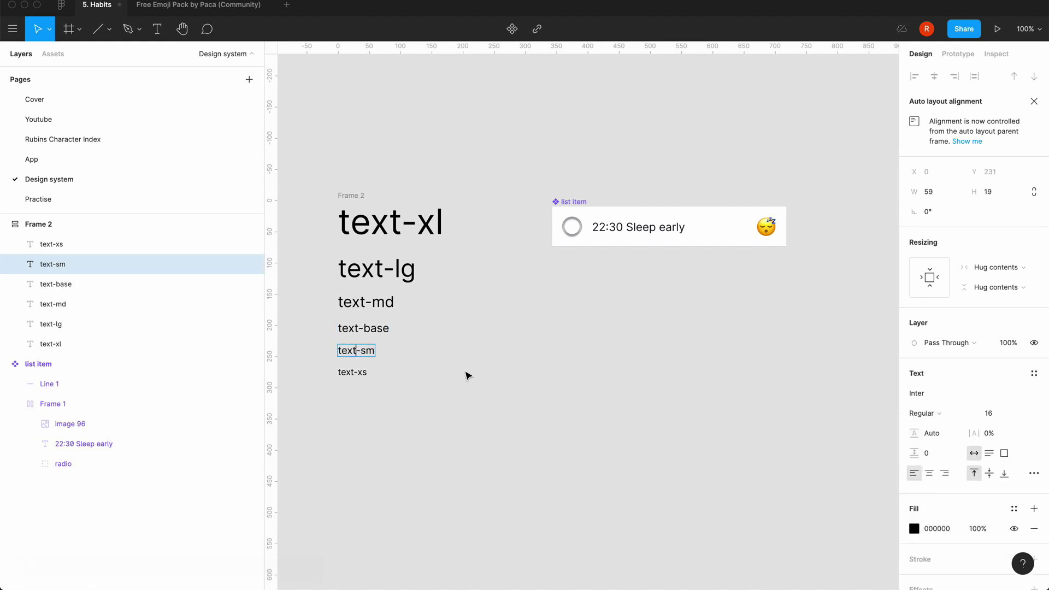
key("super+a")
key("super+c")
left_click(1033, 373)
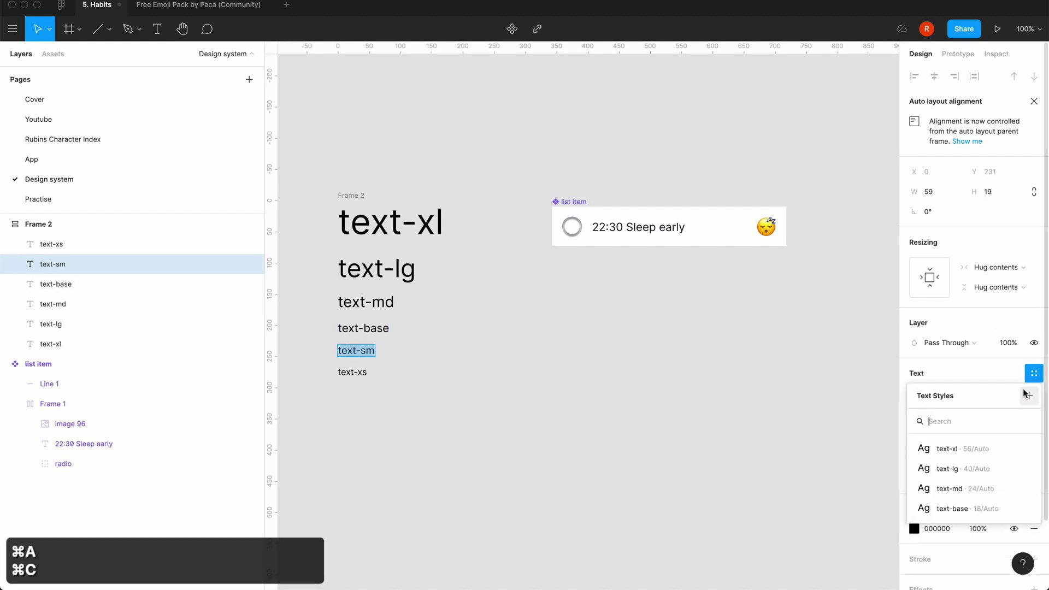
left_click(1029, 396)
key("super+v")
key("Return")
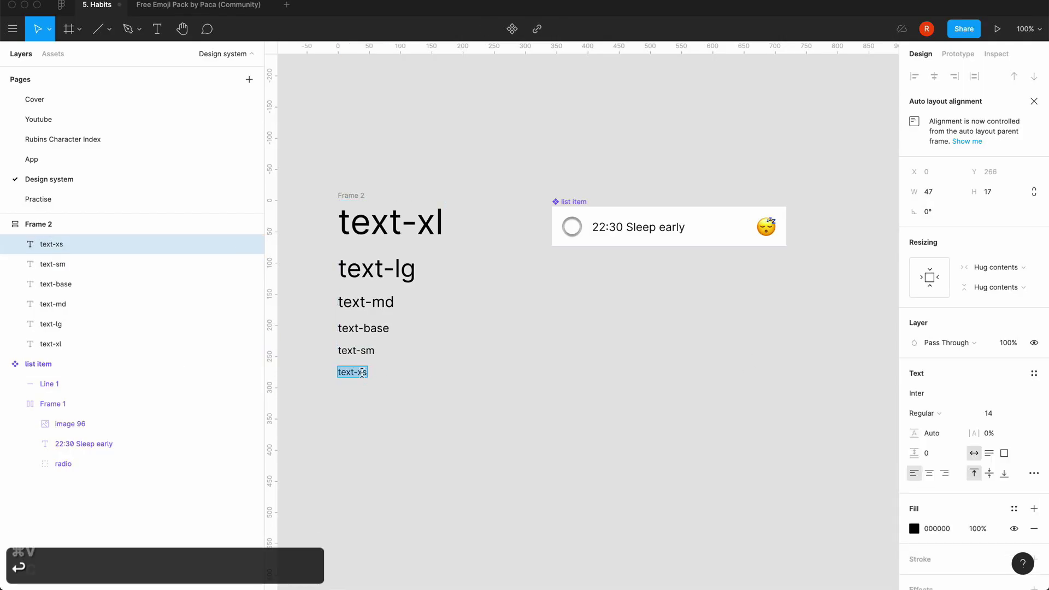
- Create a text style named "text-xs" from the smallest label, then deselect it
key("super+c")
key("Escape")
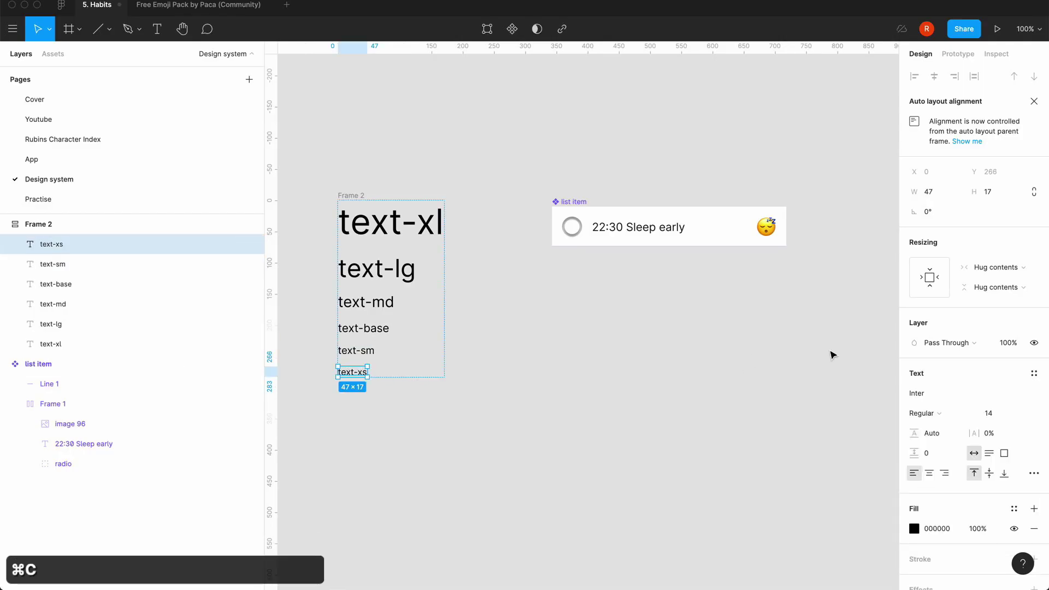
left_click(1034, 373)
left_click(1029, 395)
key("super+v")
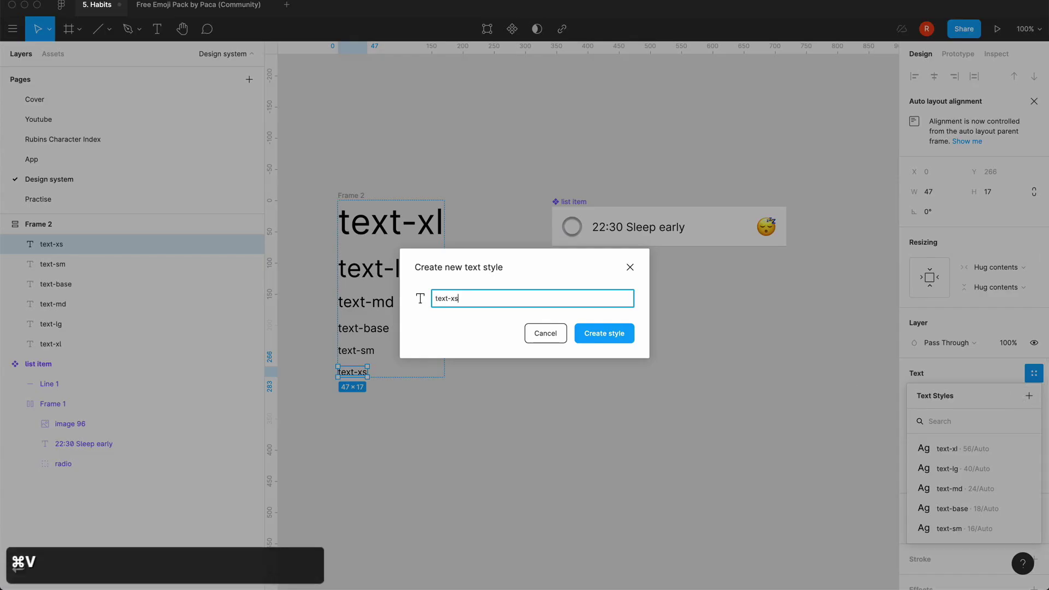
key("Return")
left_click(480, 393)
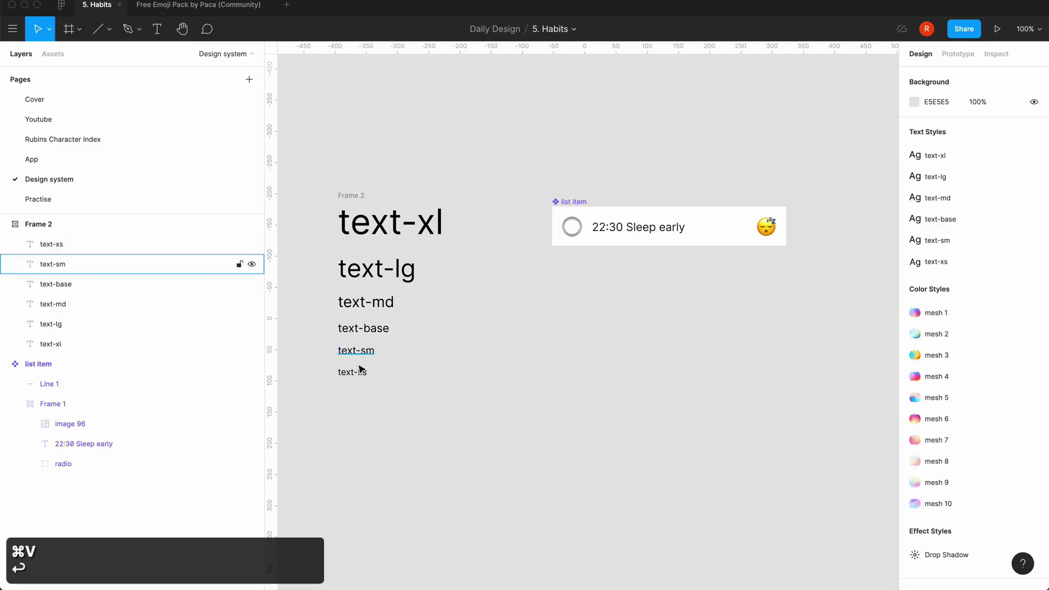
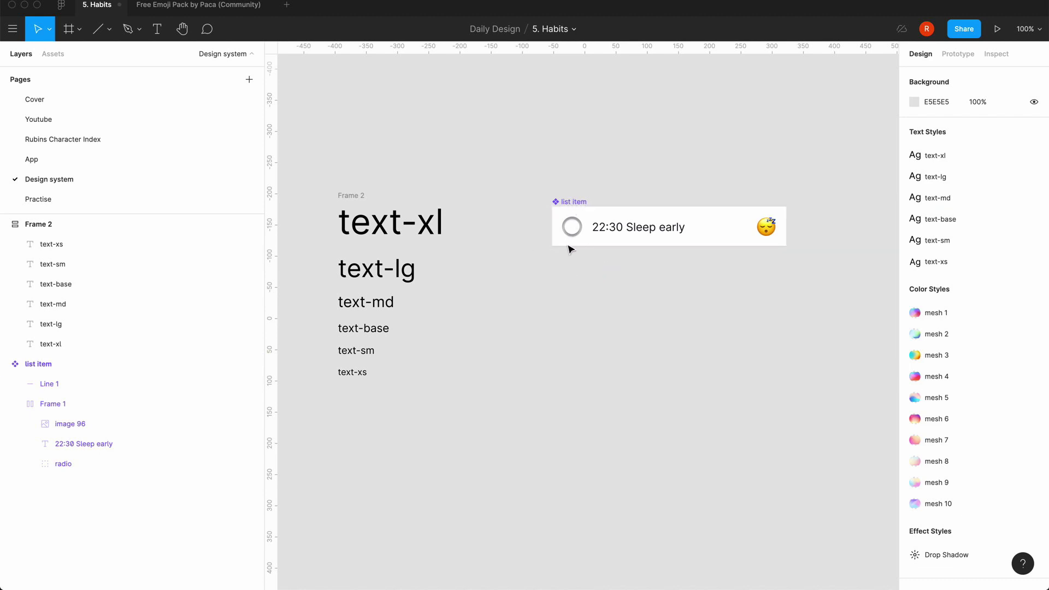
- Place a 100 × 100 circle below the list item component and align it with the component's left edge
left_click_drag(555, 206, 545, 195)
left_click(533, 310)
scroll(532, 310, "right", 3)
key("o")
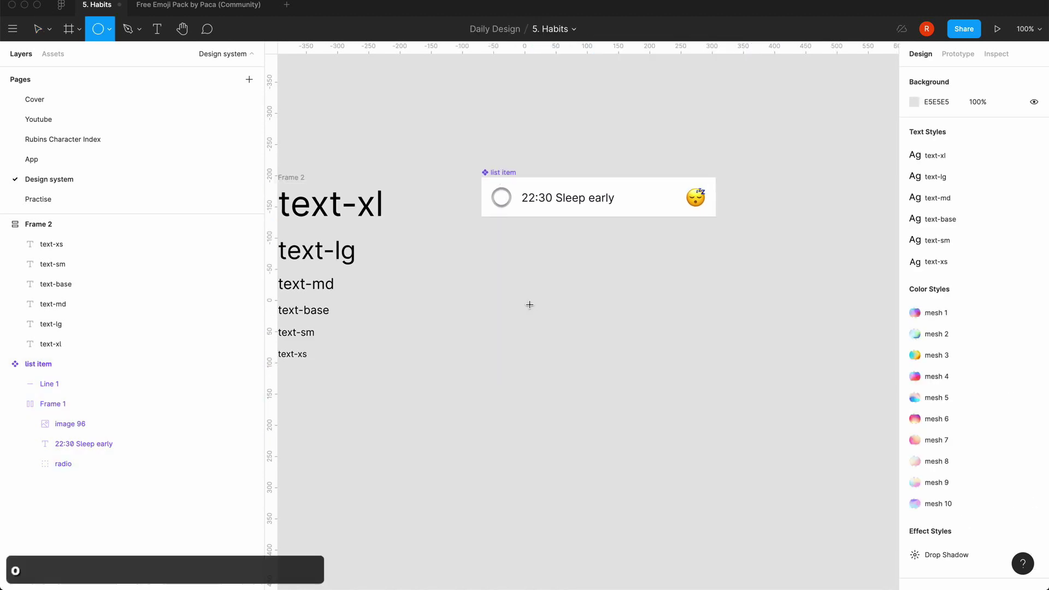
left_click(498, 291)
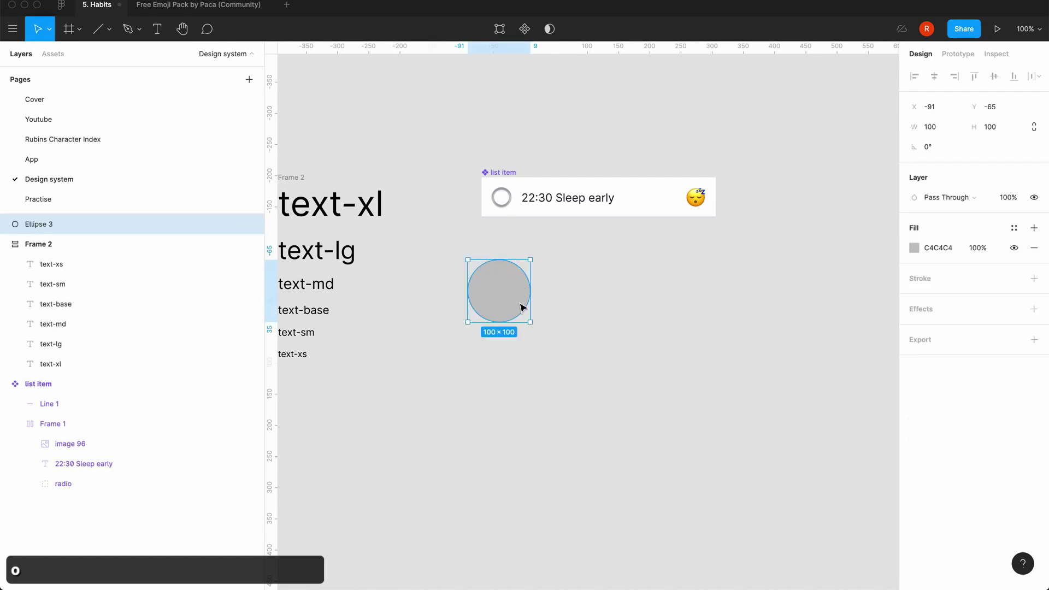
left_click_drag(522, 306, 529, 307)
left_click(529, 405)
scroll(530, 405, "right", 2)
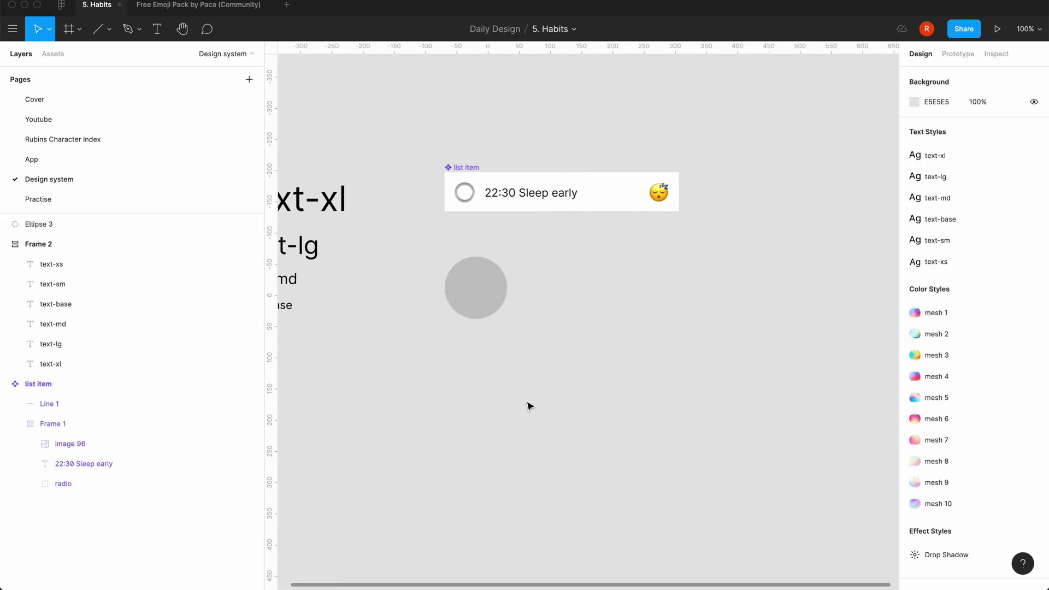
left_click(492, 290)
key("super+c")
key("super+v")
left_click_drag(494, 290, 549, 301)
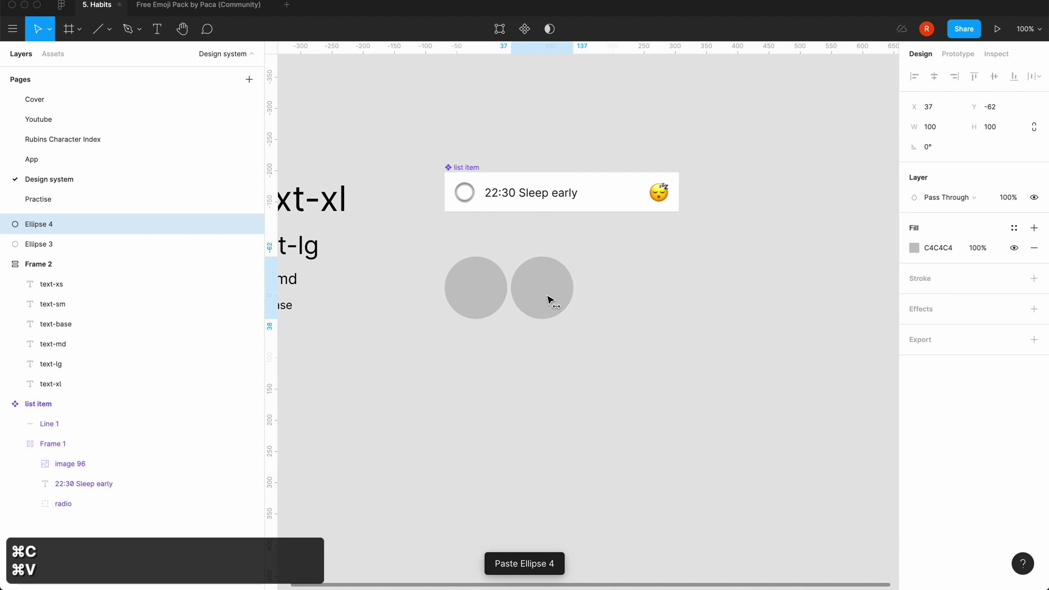
key("BackSpace")
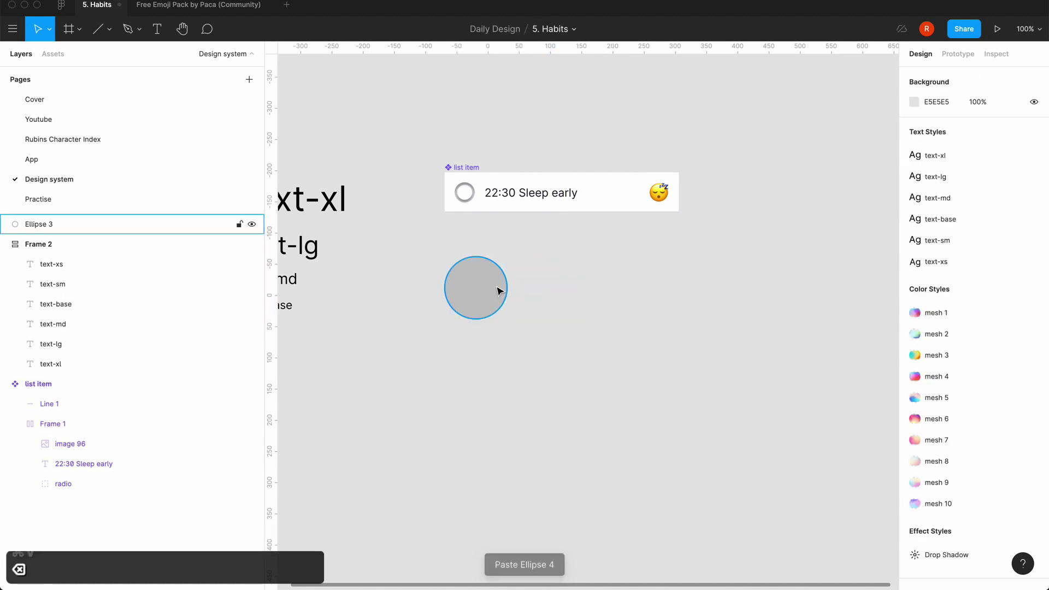
- Duplicate the circle twice to form a horizontal row of three circles about 13 px apart below the list item
left_click(487, 305)
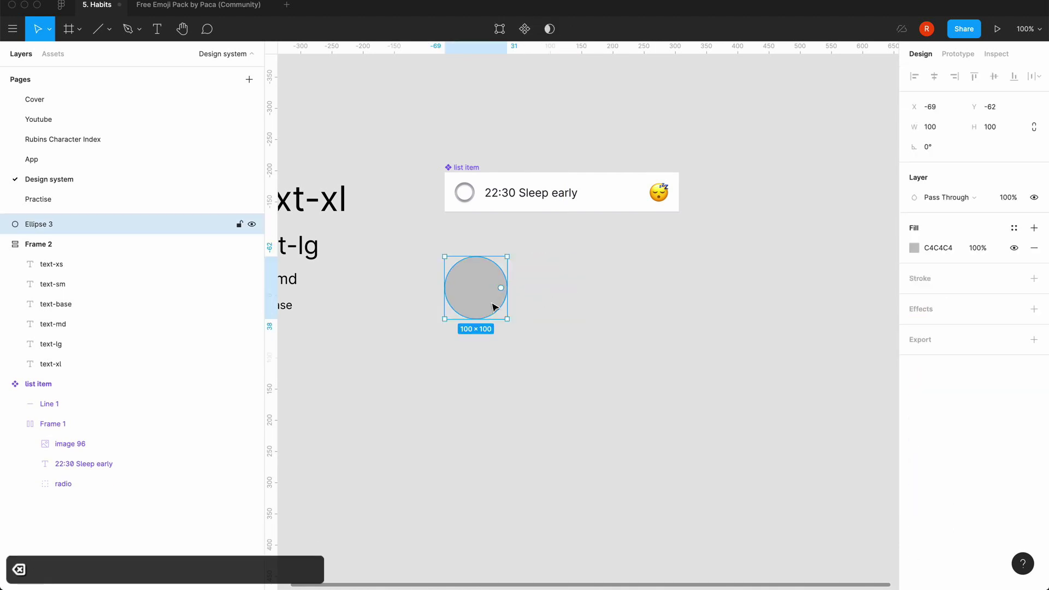
key("super+c")
key("super+v")
left_click_drag(494, 307, 620, 315)
key("super+c")
key("super+v")
left_click(593, 378)
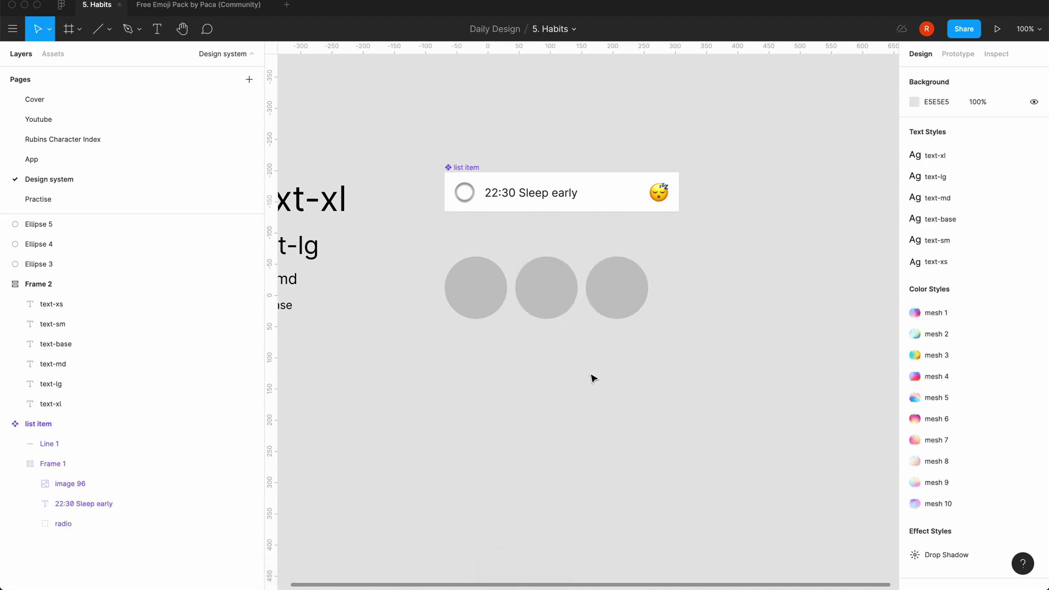
- Select all three circles, constrain their proportions and set their height to 40
left_click(469, 293)
left_click(534, 298, "shift")
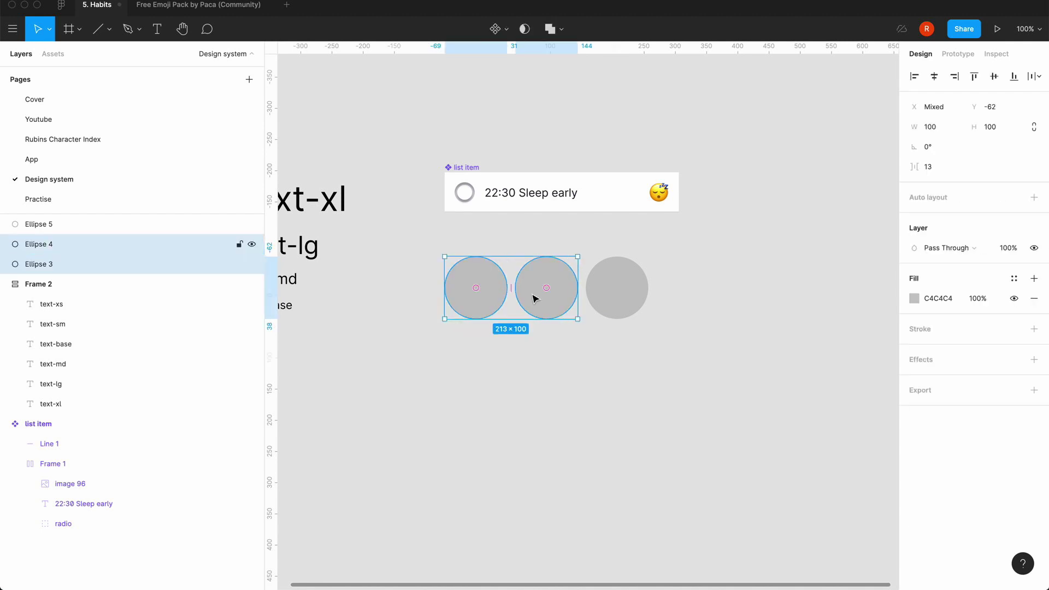
left_click(453, 357)
left_click(462, 300)
left_click(544, 295, "shift")
left_click(618, 290, "shift")
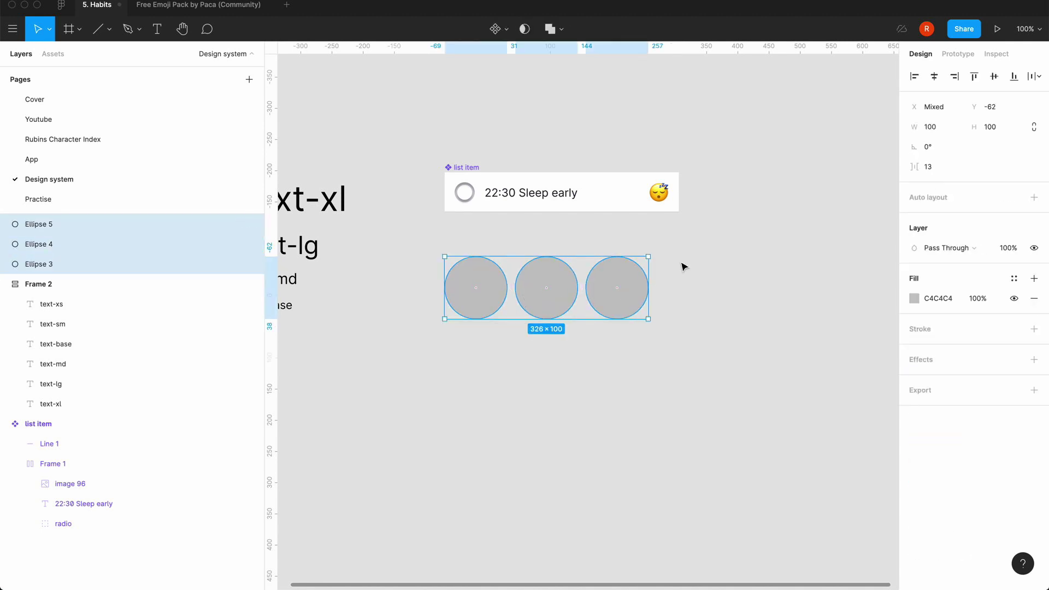
left_click(1034, 127)
left_click(1001, 130)
type("40")
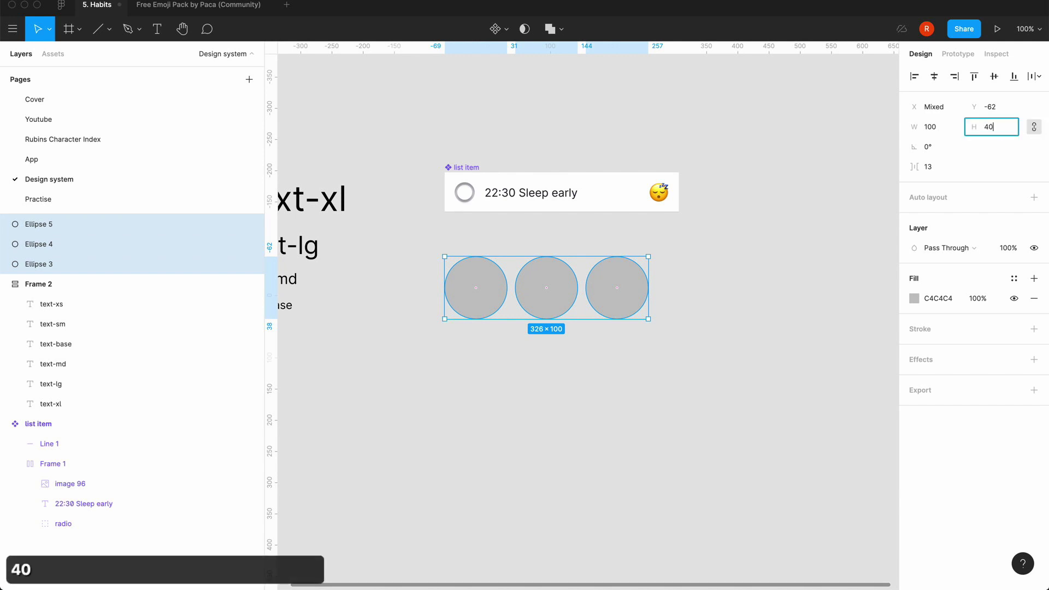
key("Return")
left_click(558, 355)
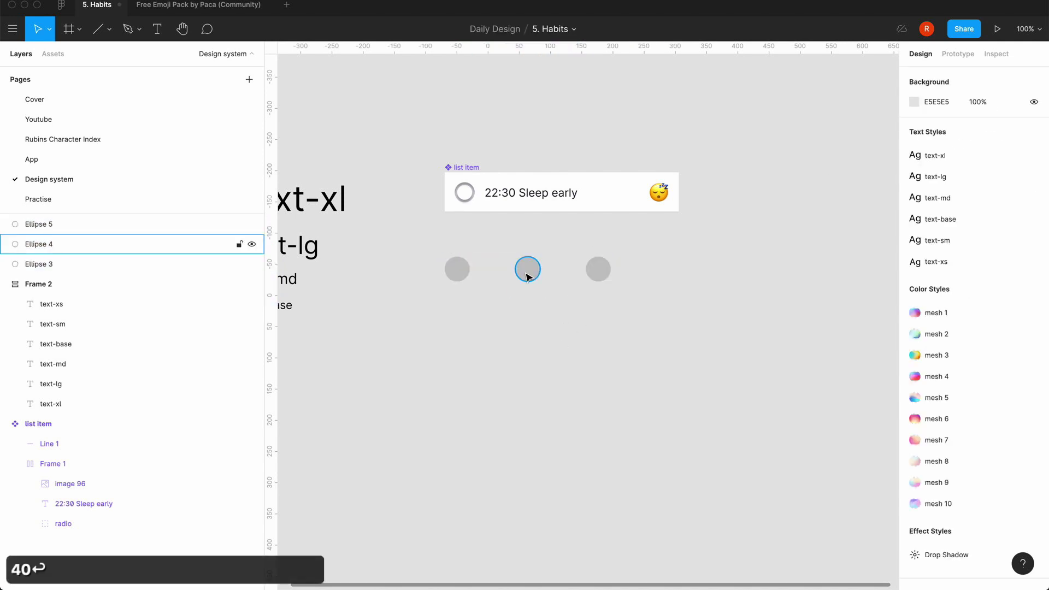
- Duplicate the last circle of the row in place and undo the accidental enlargement of the copy
left_click(599, 276)
key("super+c")
key("super+v")
left_click_drag(599, 276, 650, 278)
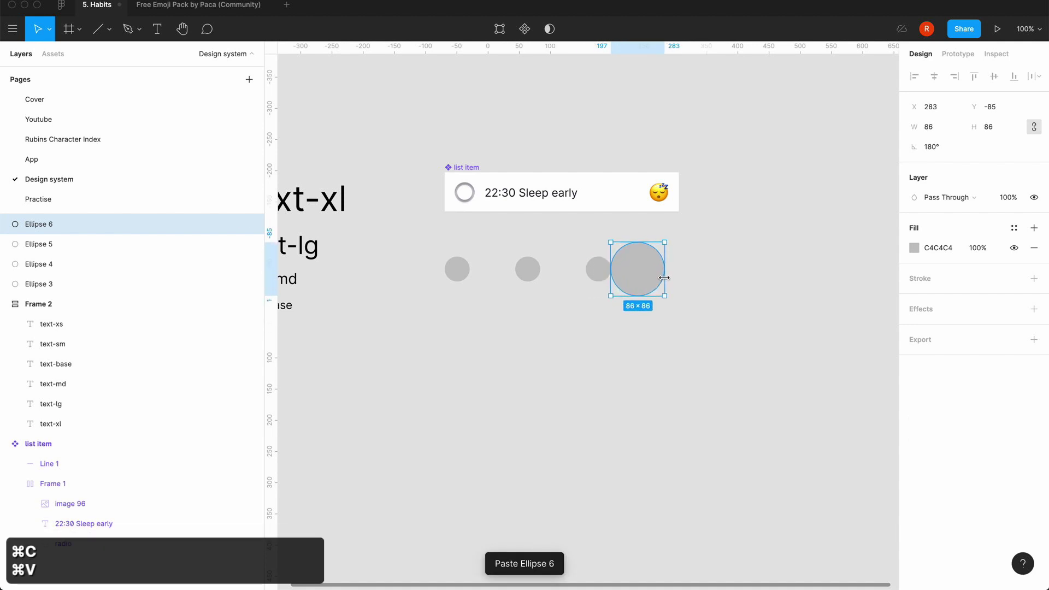
key("super+z")
left_click(592, 344)
- Duplicate the whole row of circles and place the copy directly below as a second row at Y 18
left_click_drag(658, 334, 428, 246)
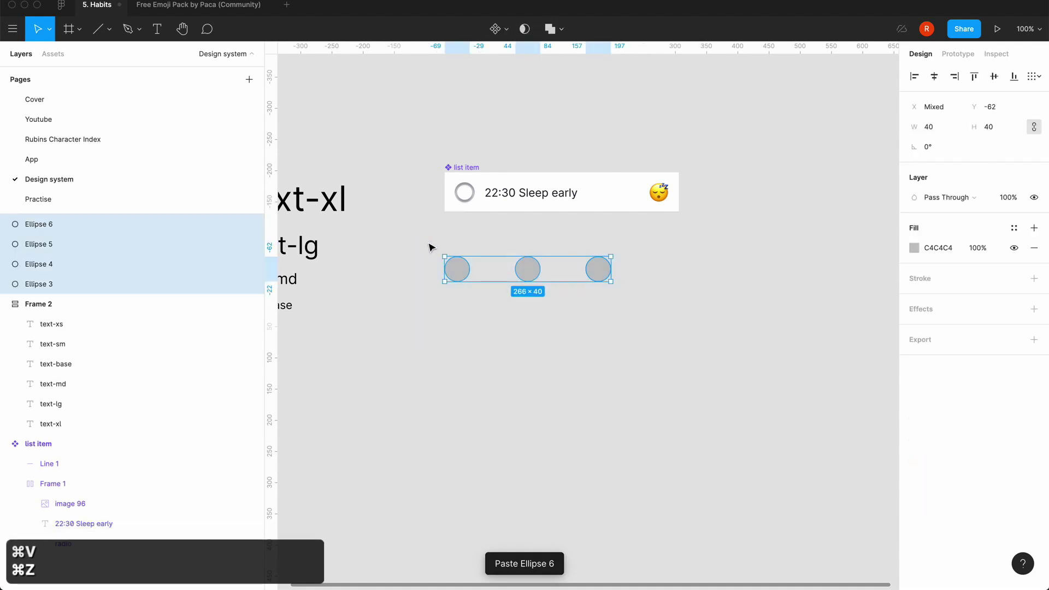
key("super+c")
key("super+v")
left_click_drag(534, 277, 527, 321)
left_click(512, 392)
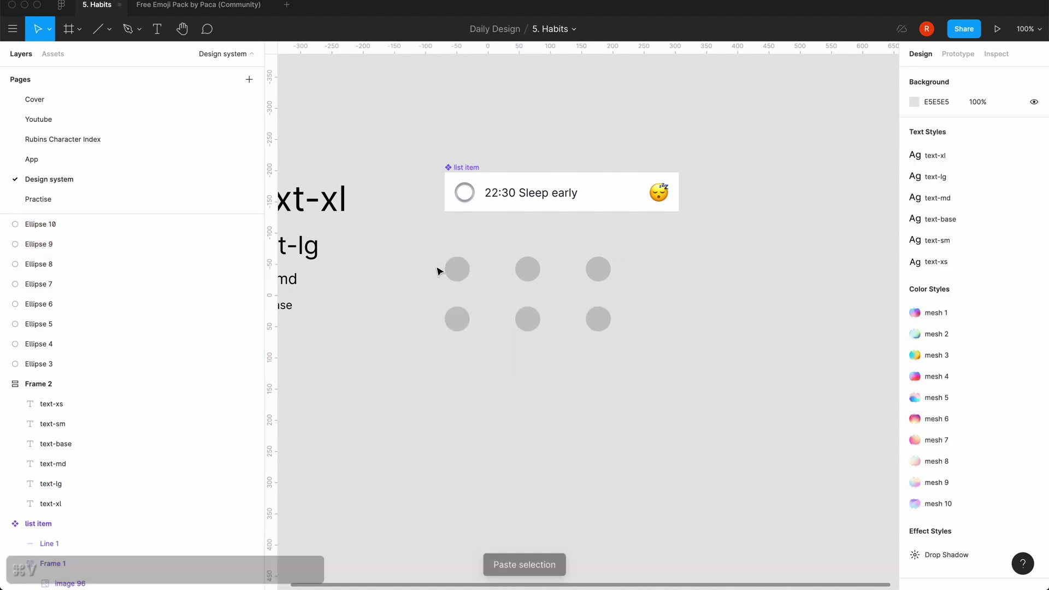
- Duplicate the last circle of the second row and place the copy to its right in the same row
left_click(598, 320)
key("super+c")
key("super+v")
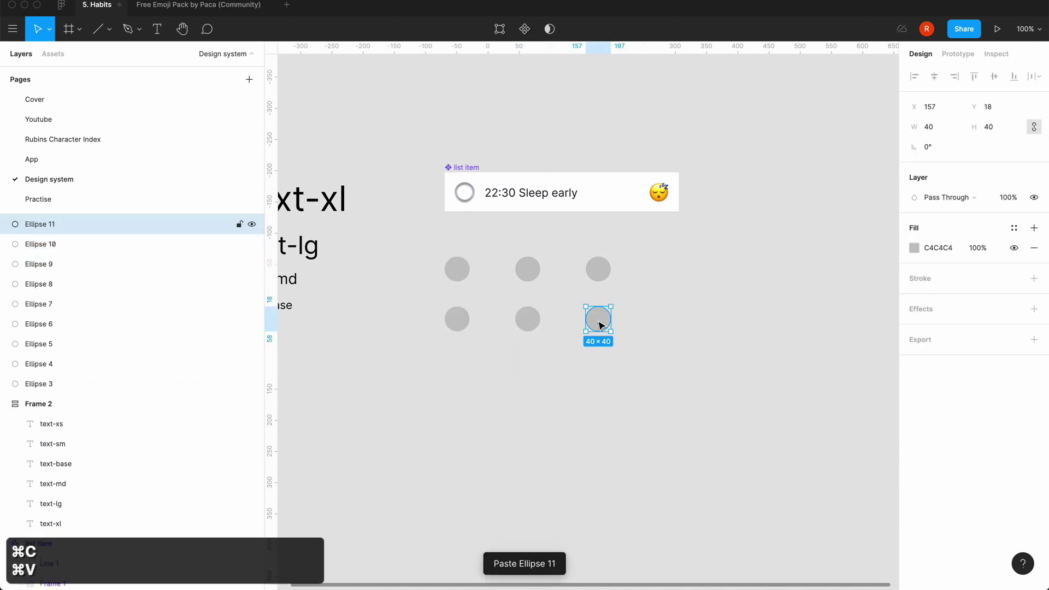
left_click_drag(601, 323, 656, 325)
left_click(655, 400)
- Combine all the circles into one horizontal auto layout frame with 8 px spacing between items, then deselect it
left_click_drag(713, 379, 437, 264)
key("shift+a")
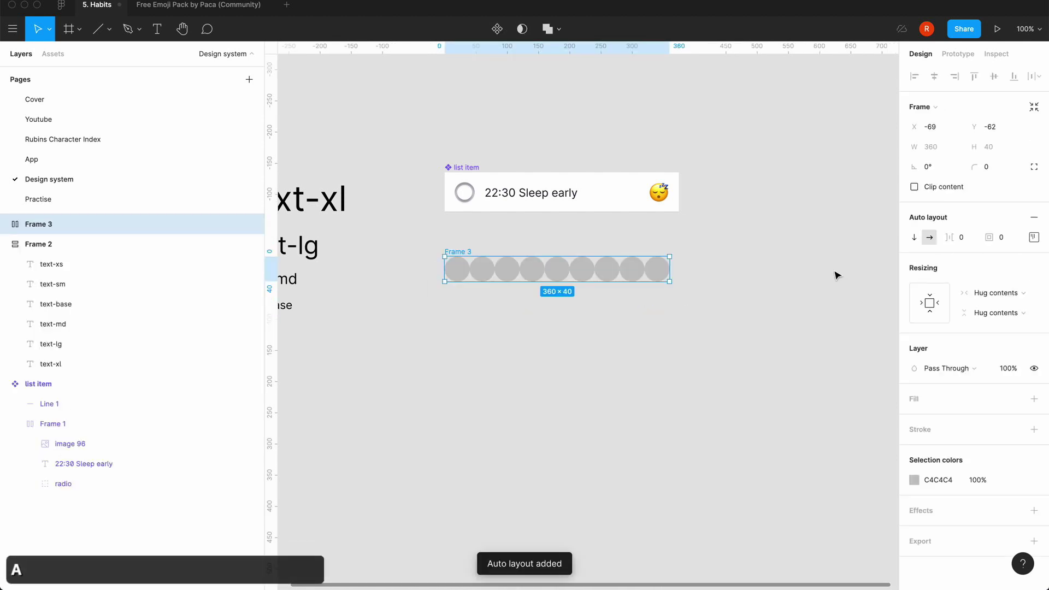
left_click(962, 237)
type("8")
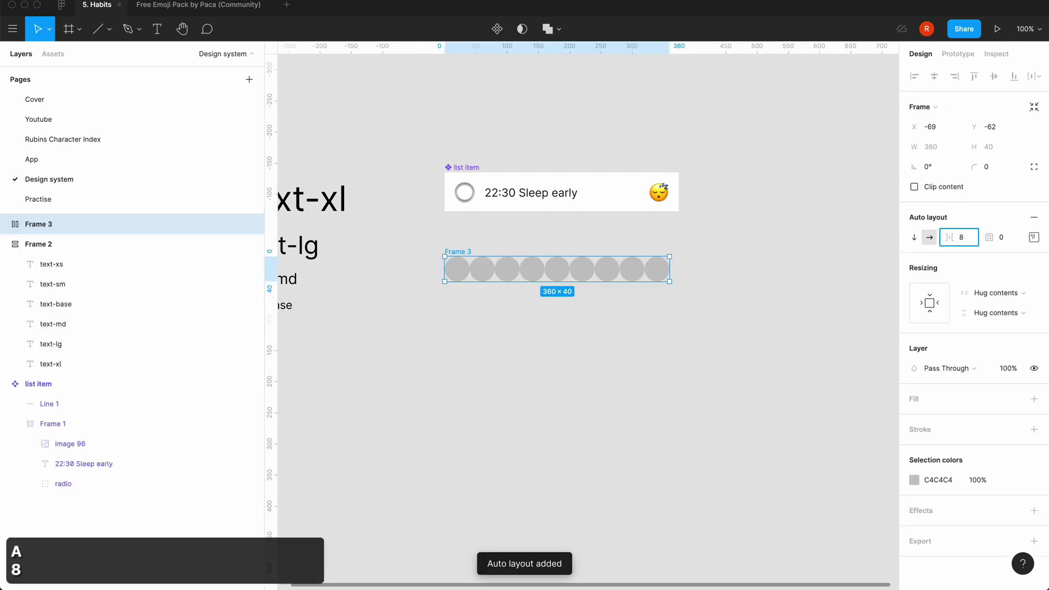
key("Return")
left_click(478, 284)
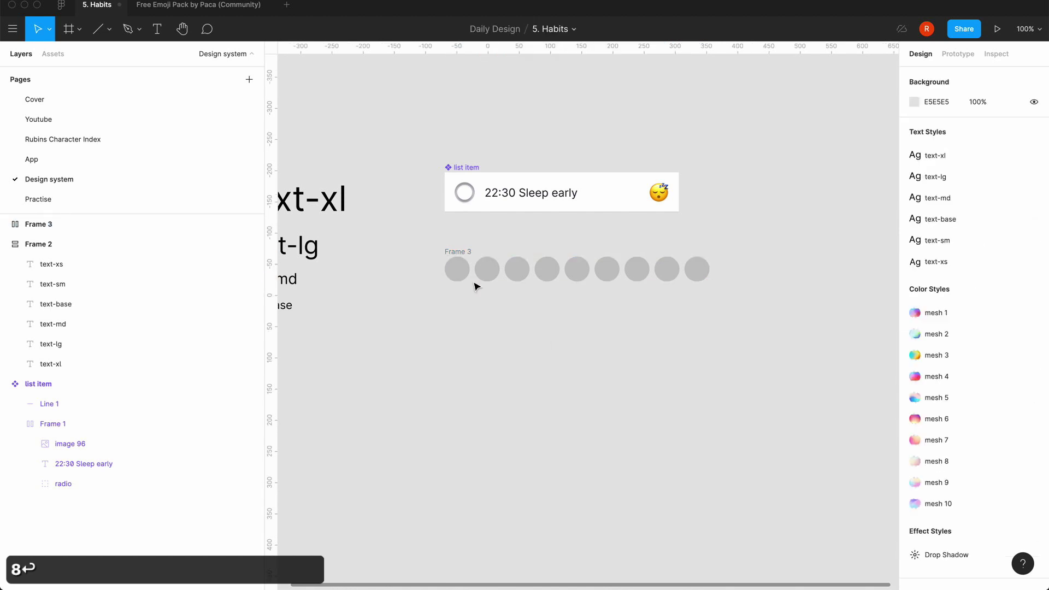
- Fill the first circle in the row with rose F43F5E from the TailwindCSS Colors library
left_click(457, 269)
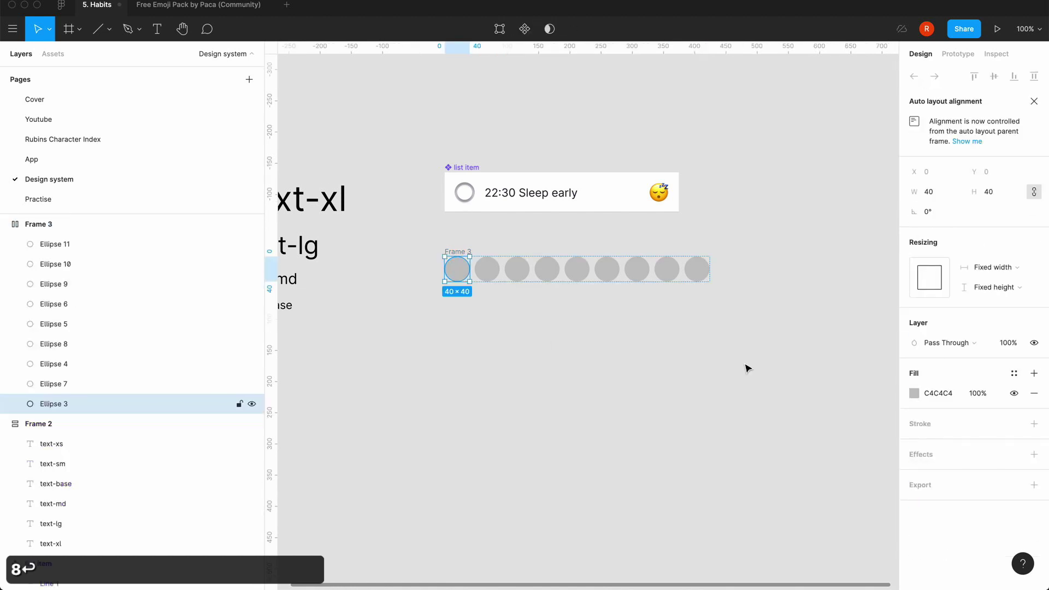
left_click(914, 393)
left_click_drag(828, 268, 828, 210)
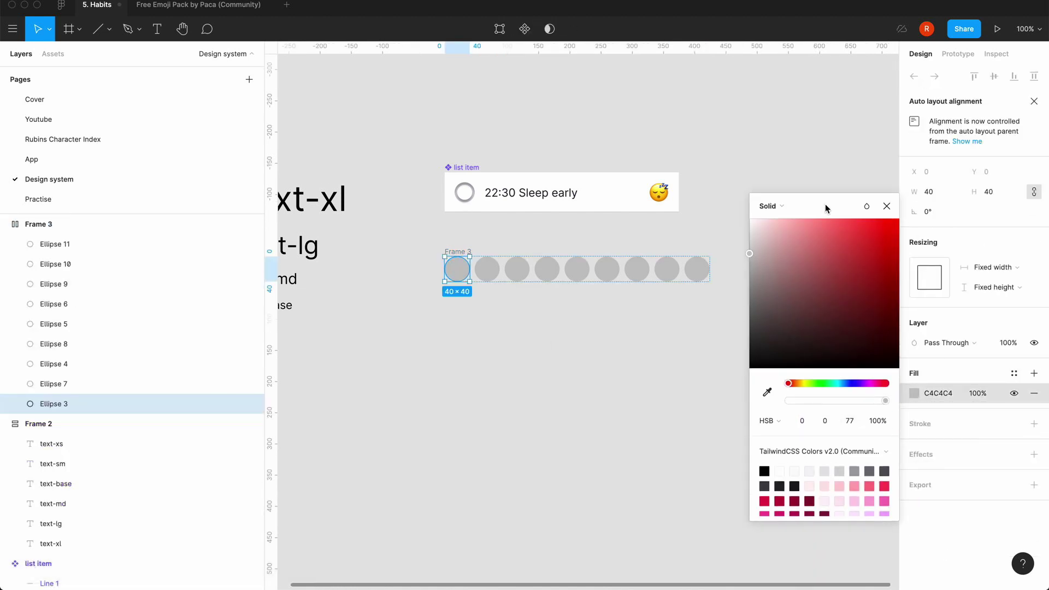
left_click(884, 484)
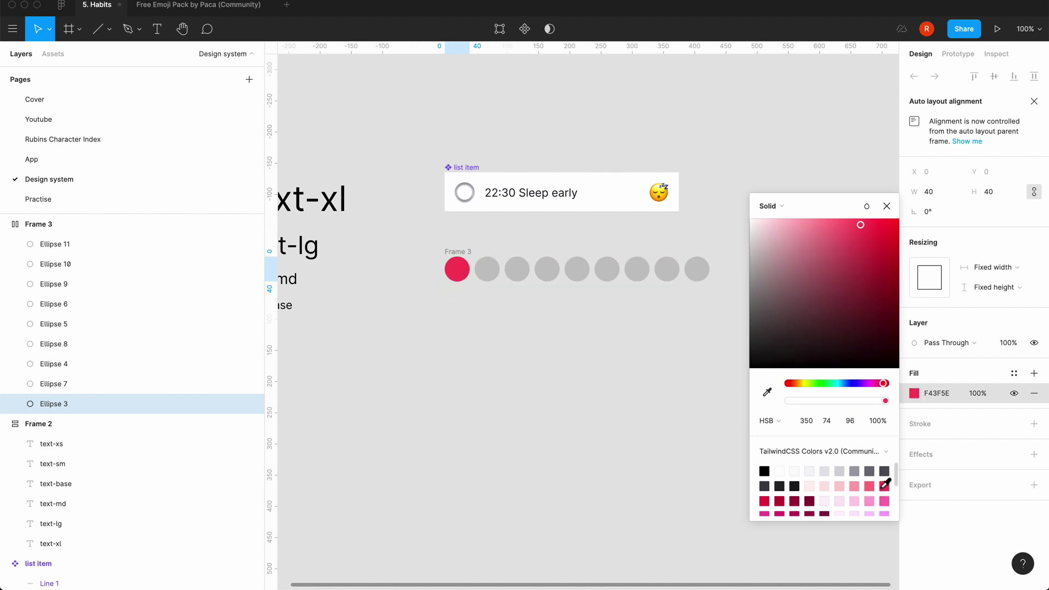
- Fill the second circle with orange F97316 from the TailwindCSS Colors library, then deselect it
left_click(494, 277)
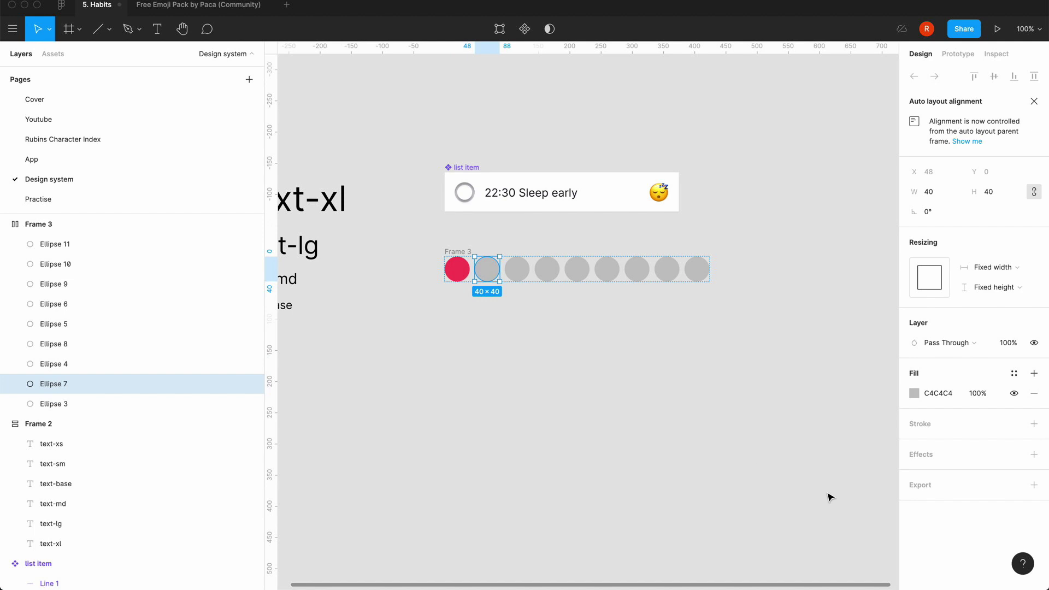
left_click(913, 393)
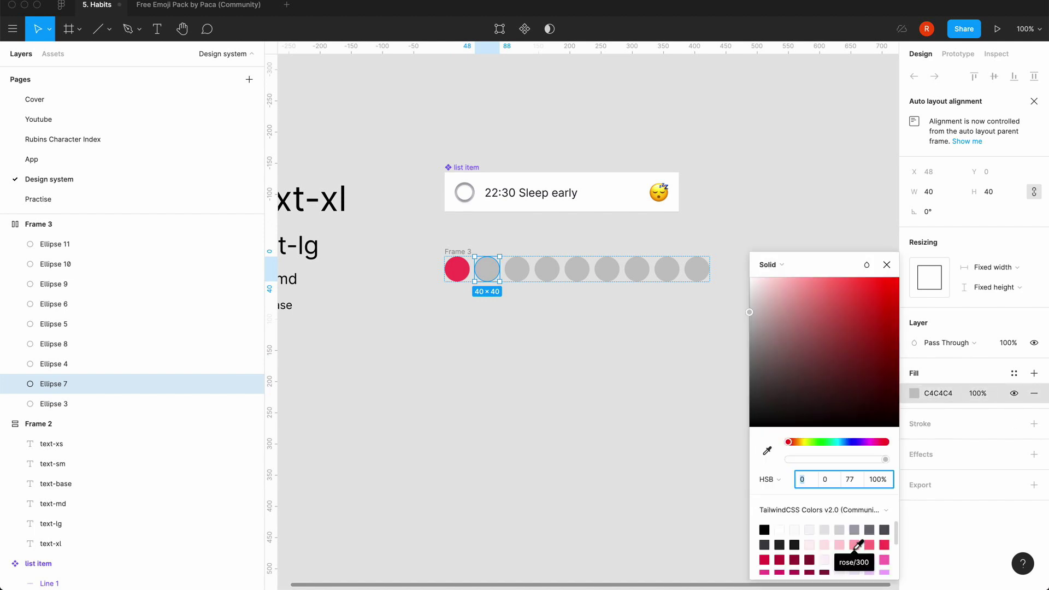
scroll(854, 548, "down", 5)
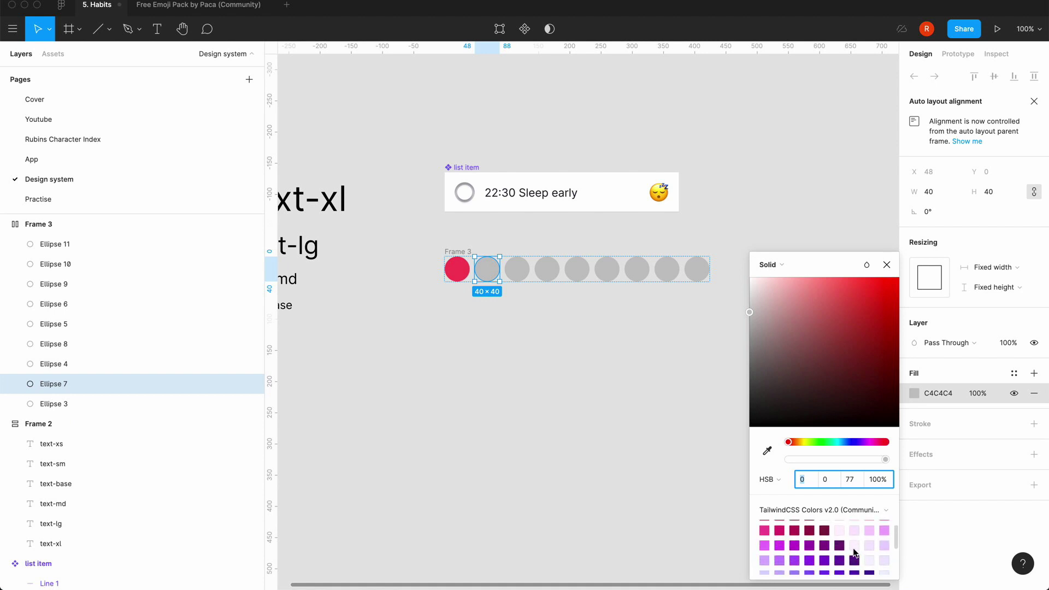
scroll(857, 543, "down", 10)
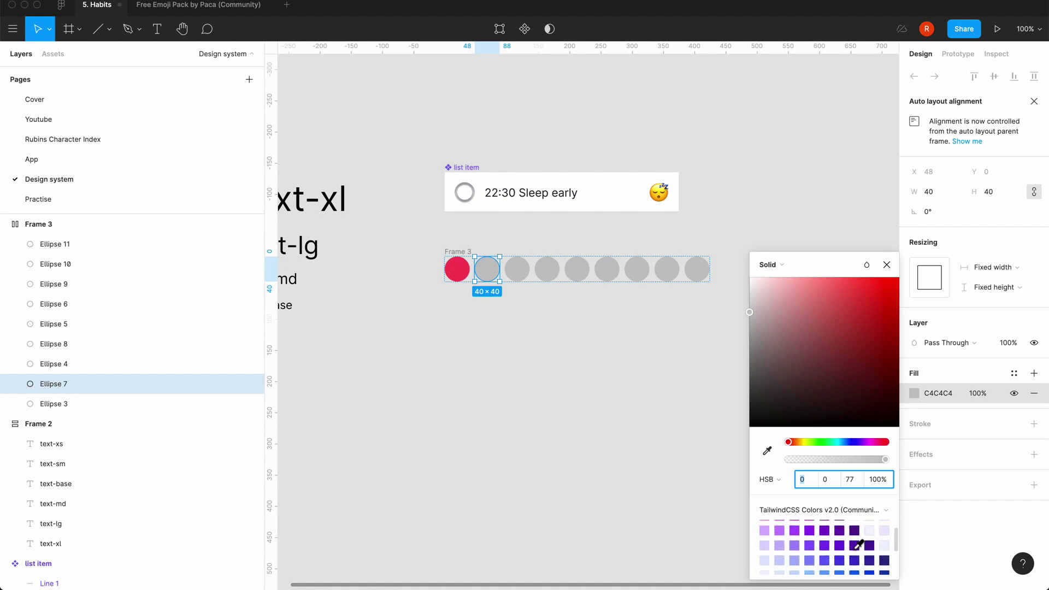
scroll(858, 545, "down", 5)
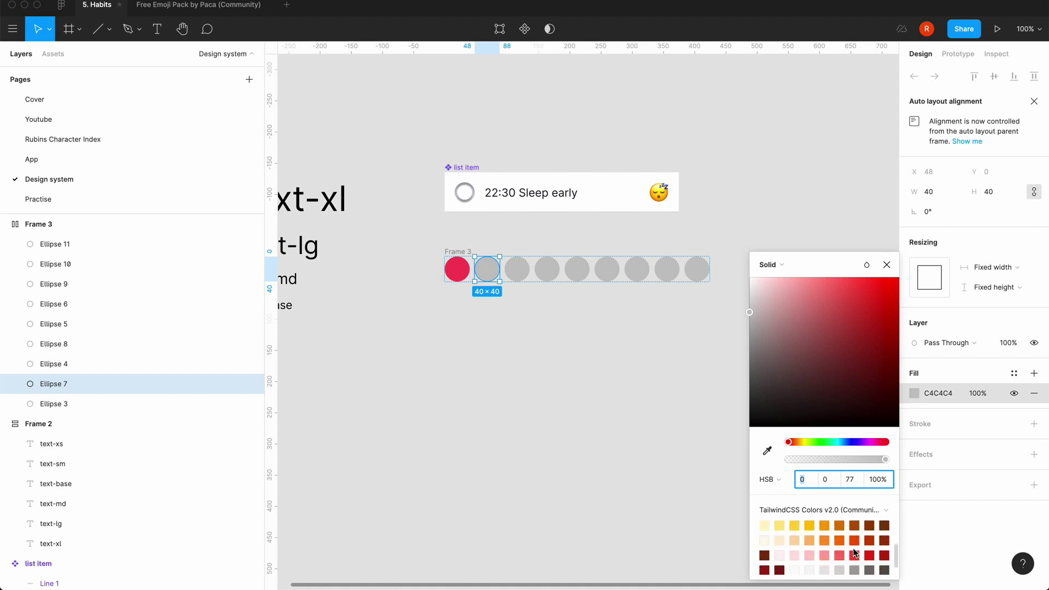
left_click(844, 539)
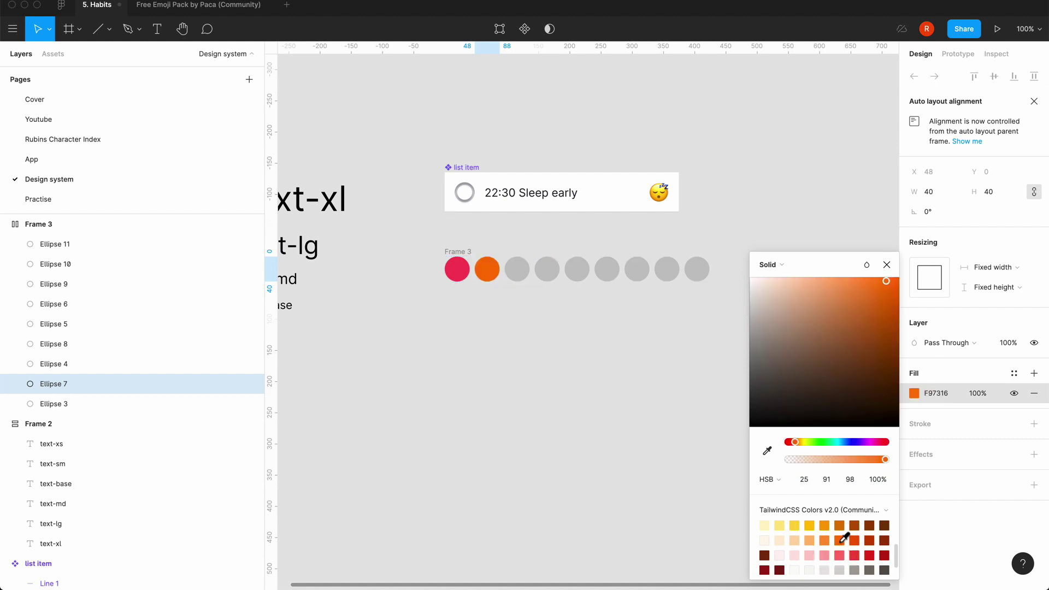
left_click(886, 265)
left_click(503, 355)
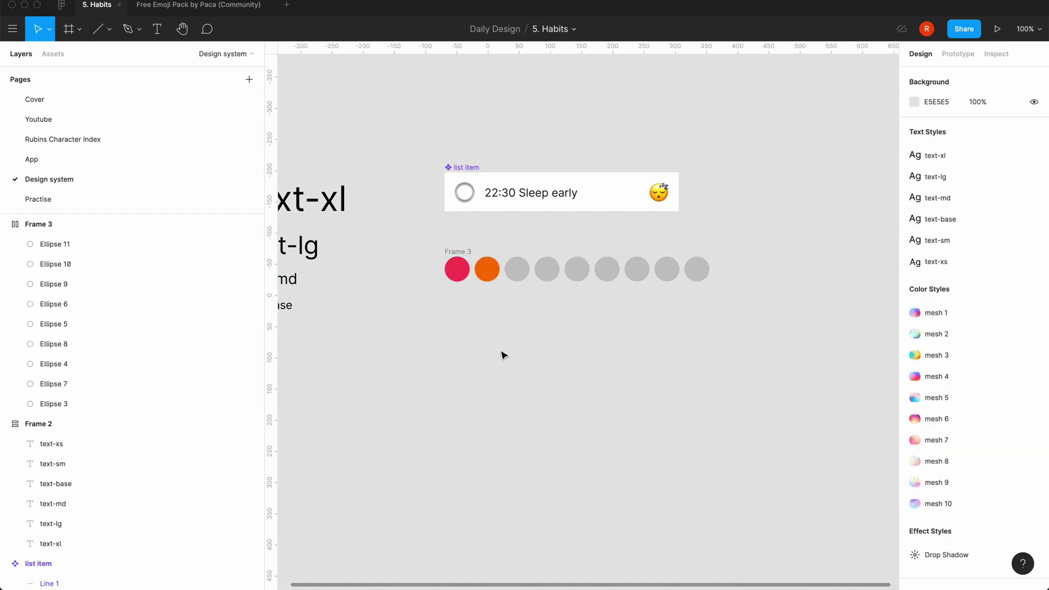
- Fill the third circle with yellow EAB308 from the TailwindCSS Colors library, then deselect it
left_click(523, 276)
left_click(914, 393)
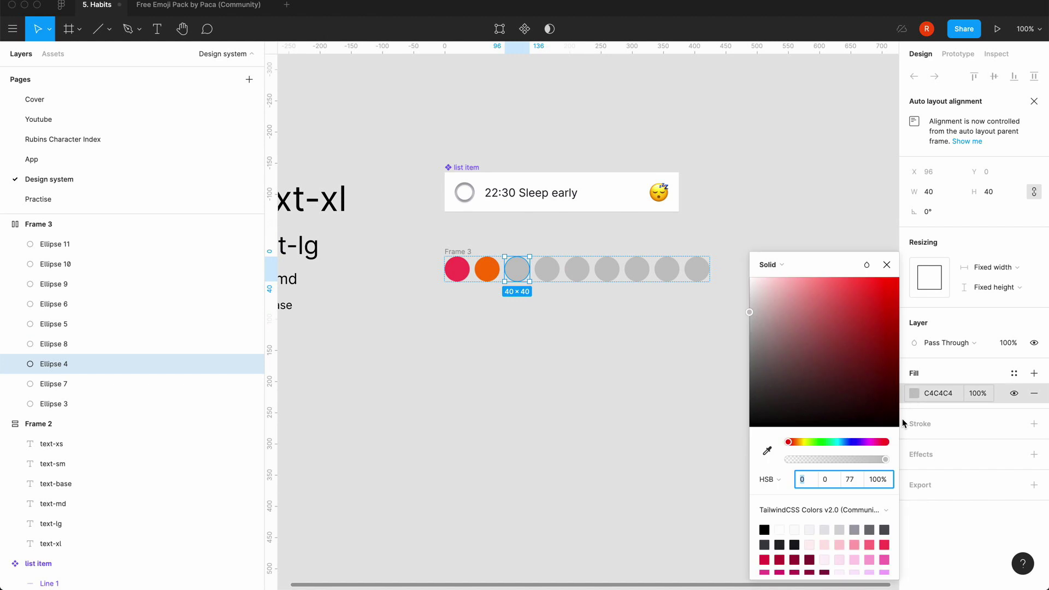
scroll(850, 553, "down", 10)
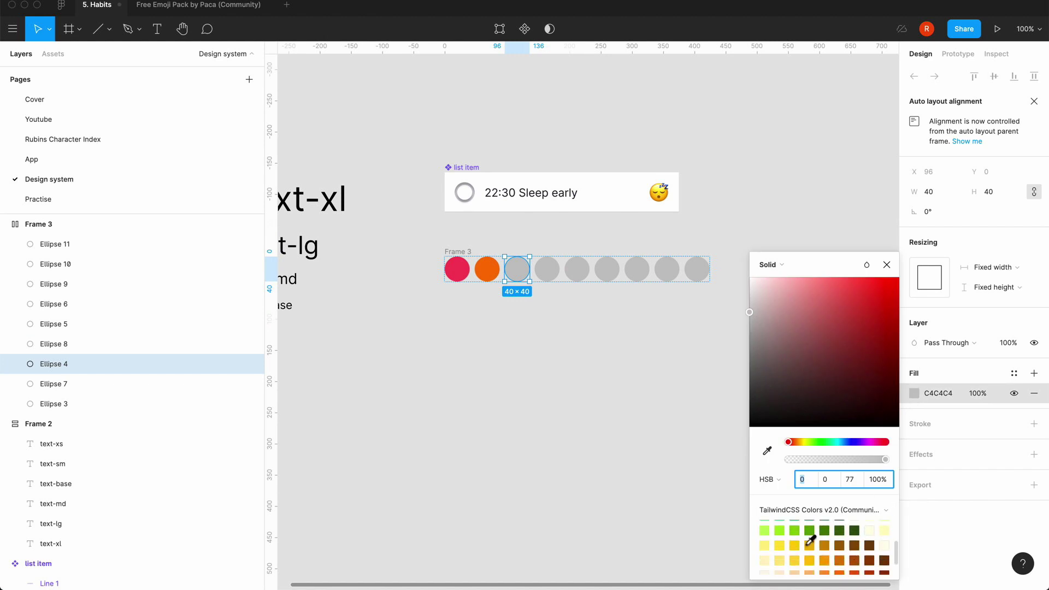
left_click(809, 544)
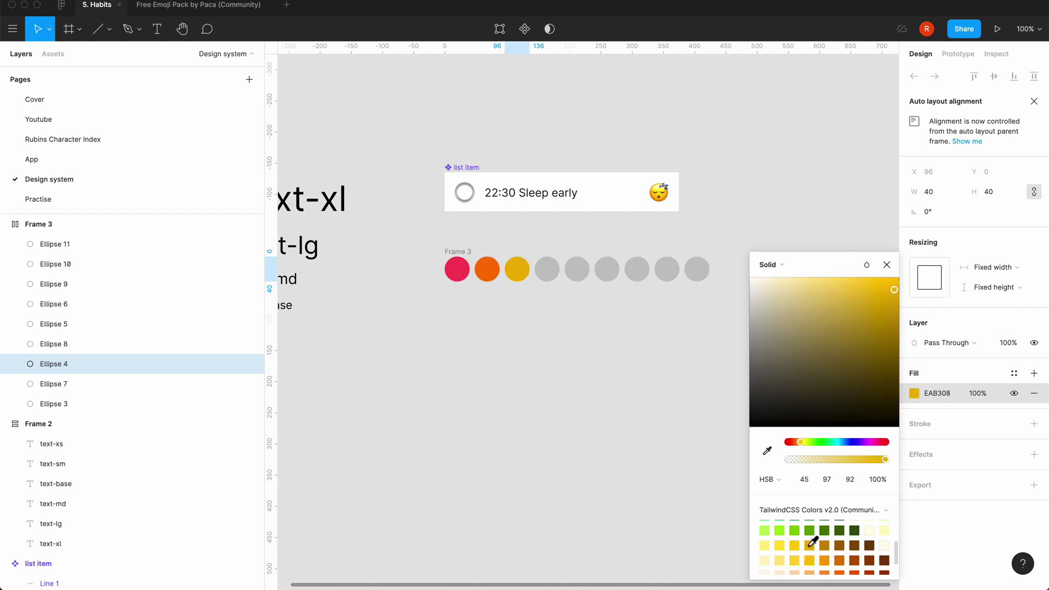
left_click(886, 265)
left_click(606, 343)
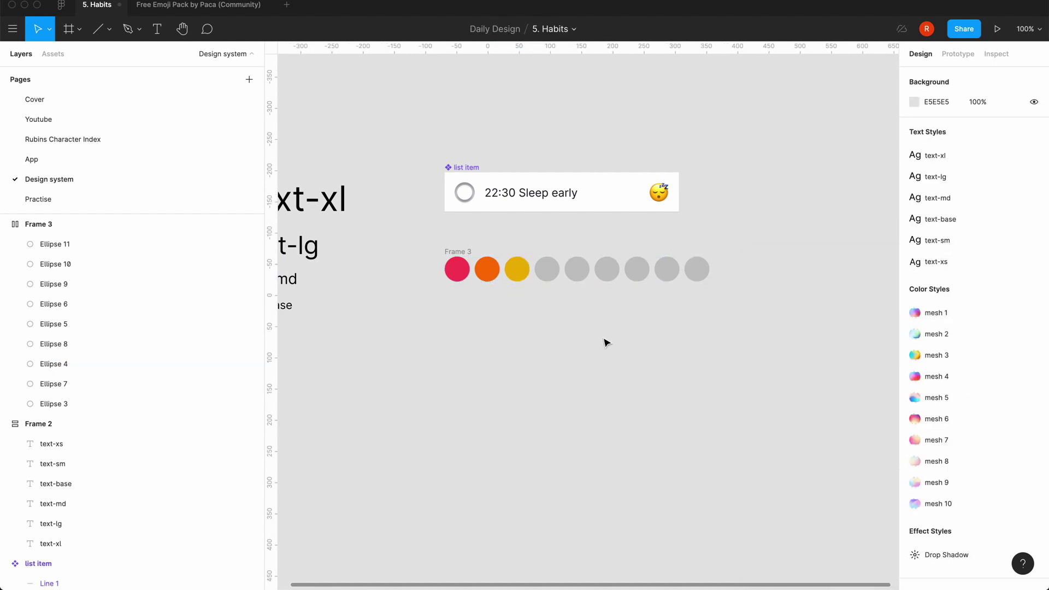
- Fill the fourth circle with green 22C55E from the TailwindCSS Colors library, then deselect it
left_click(550, 277)
left_click(913, 393)
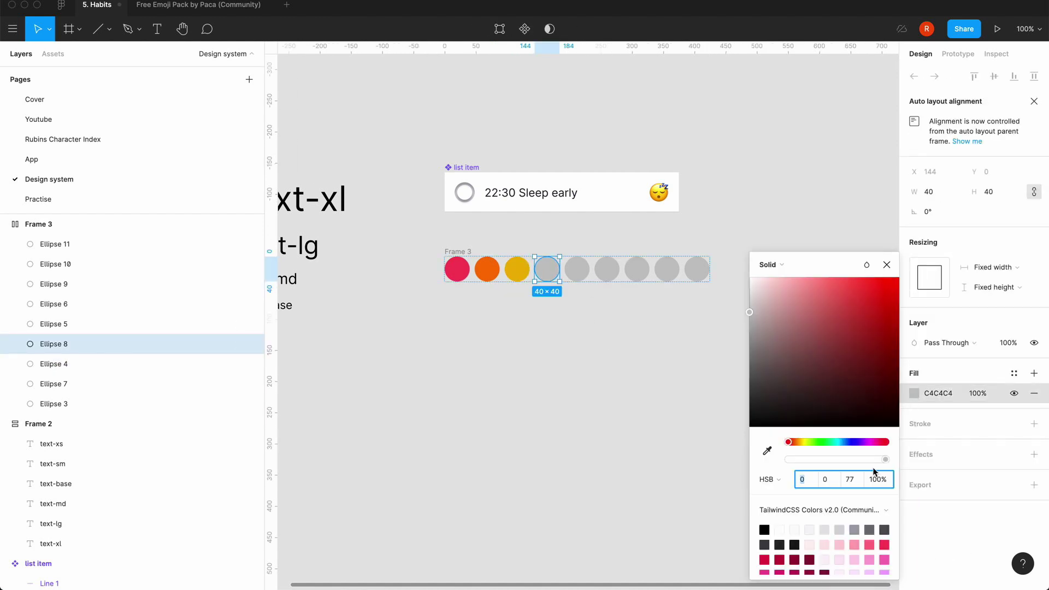
scroll(839, 552, "down", 10)
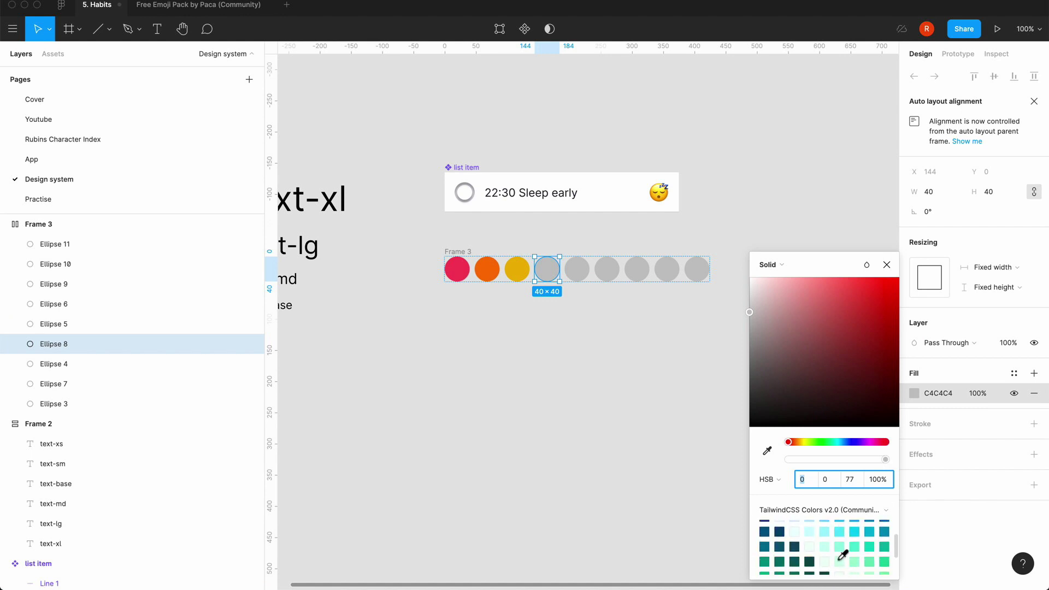
scroll(842, 556, "down", 2)
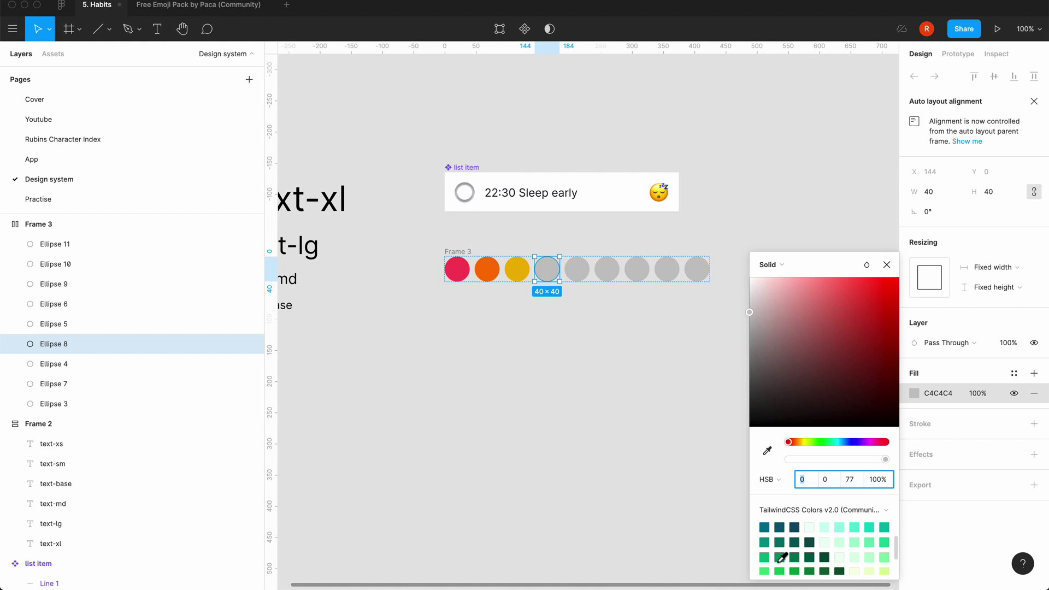
scroll(783, 553, "down", 1)
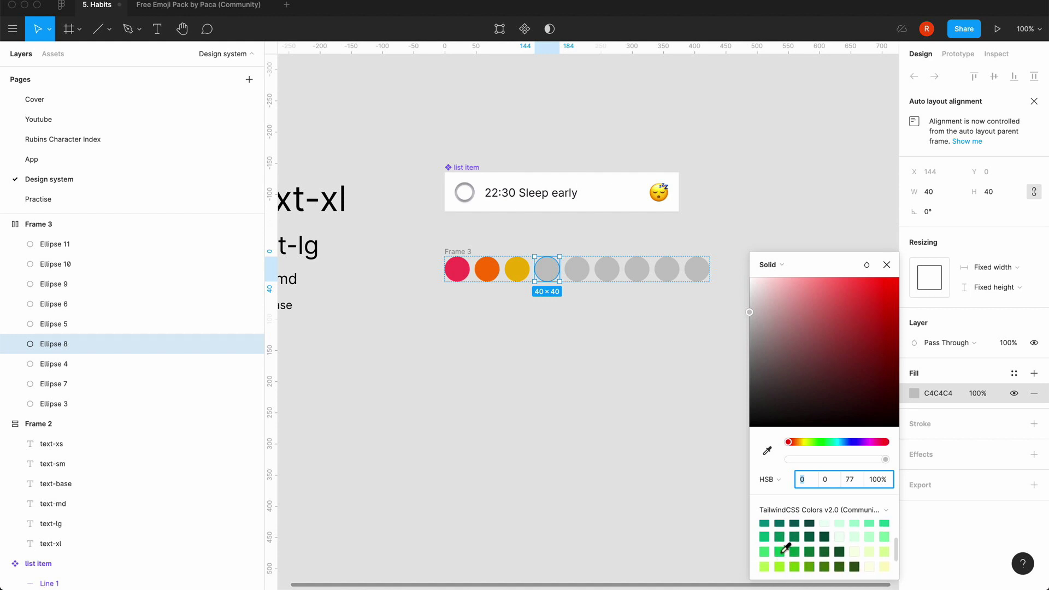
left_click(783, 551)
left_click(886, 265)
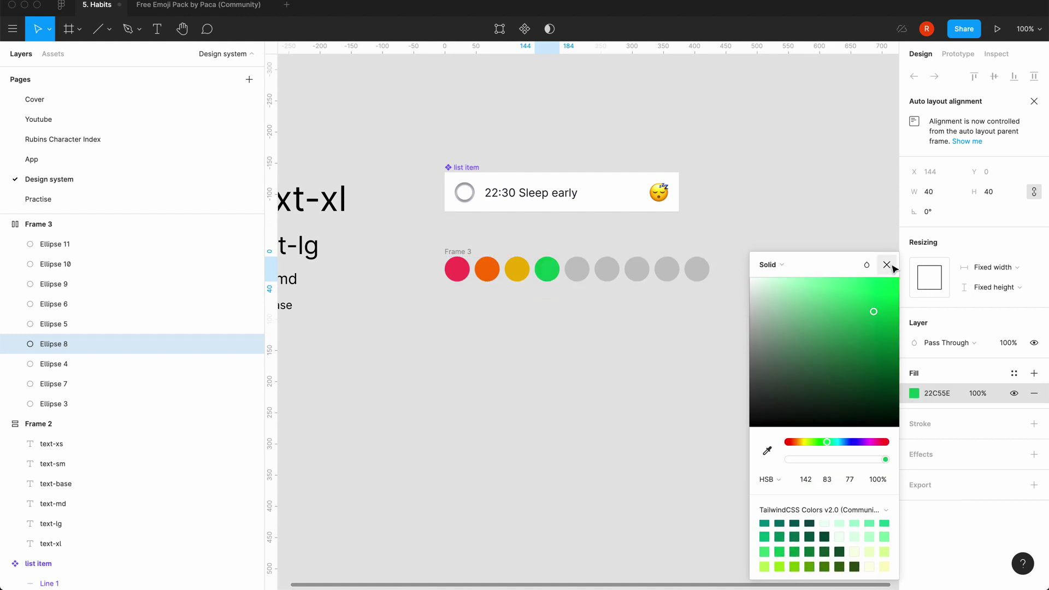
left_click(621, 323)
- Fill the fifth circle with blue 3B82F6 from the TailwindCSS Colors library
left_click(579, 273)
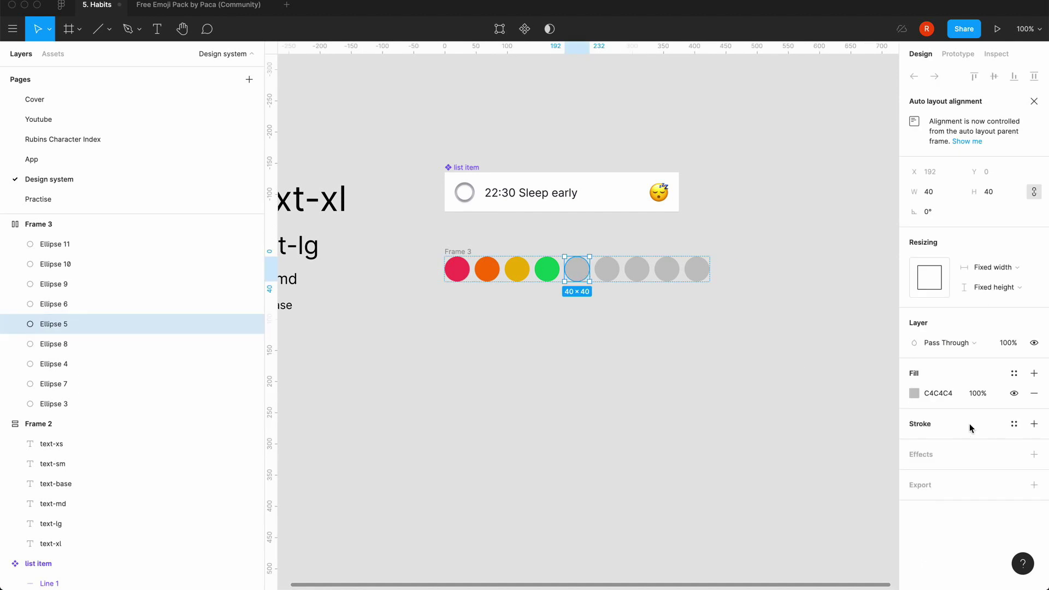
left_click(914, 393)
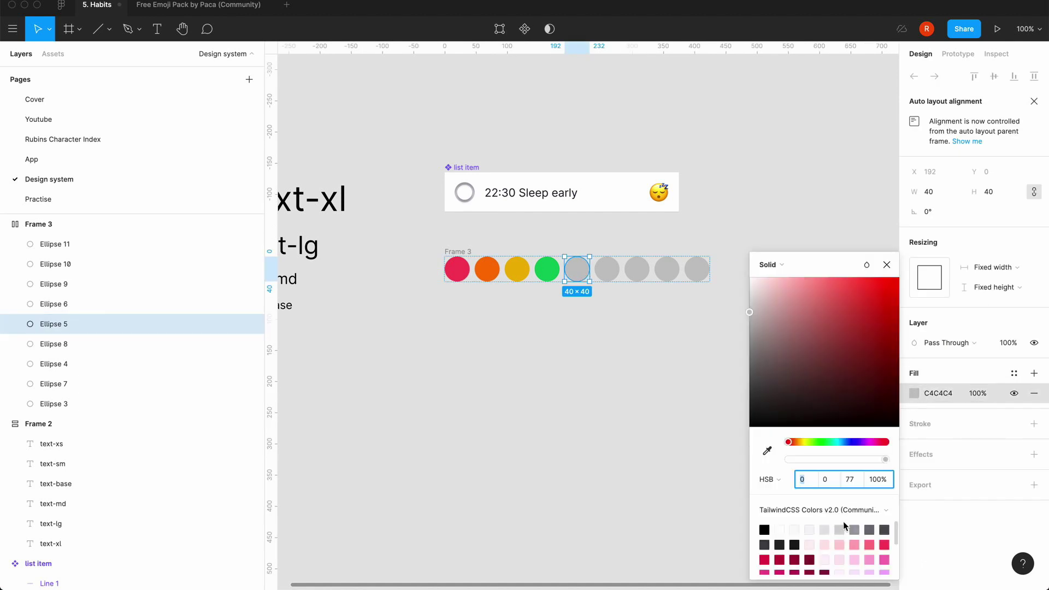
scroll(819, 542, "down", 3)
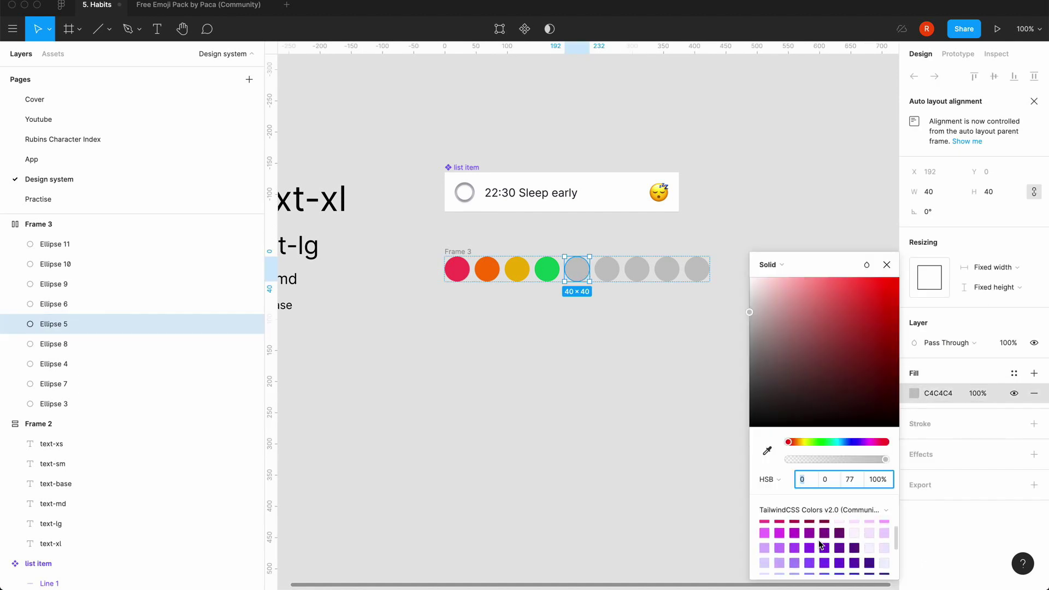
scroll(818, 540, "down", 3)
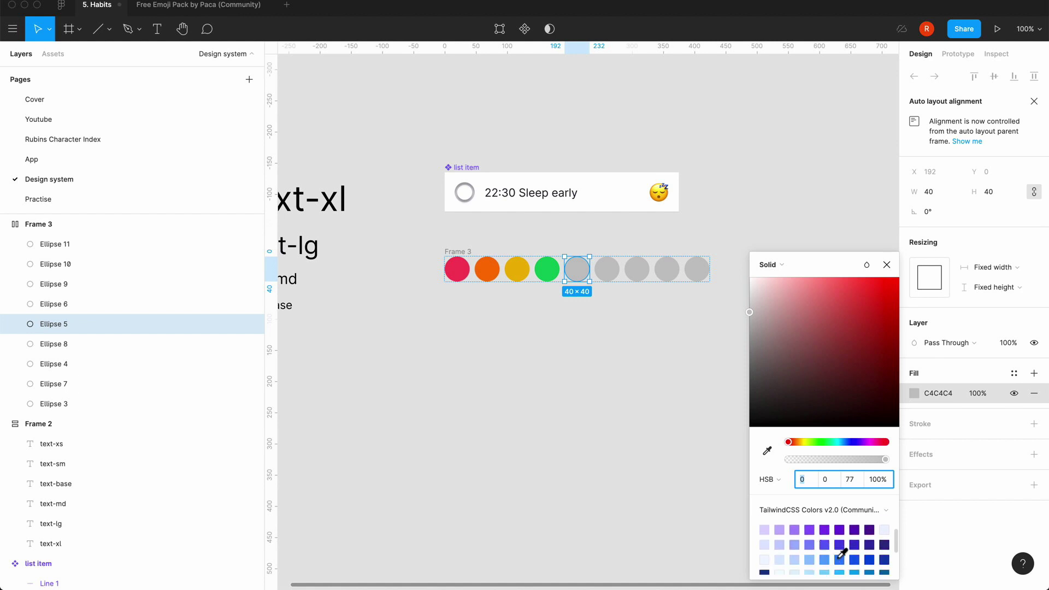
left_click(839, 556)
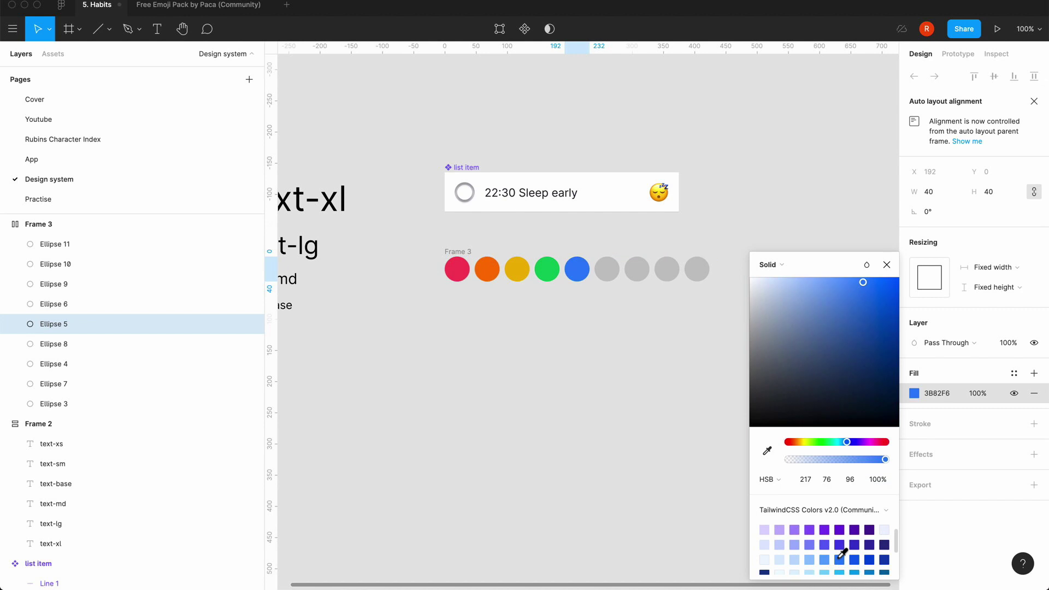
left_click(887, 266)
- Fill the sixth circle with purple A855F7 from the TailwindCSS Colors library
left_click(617, 270)
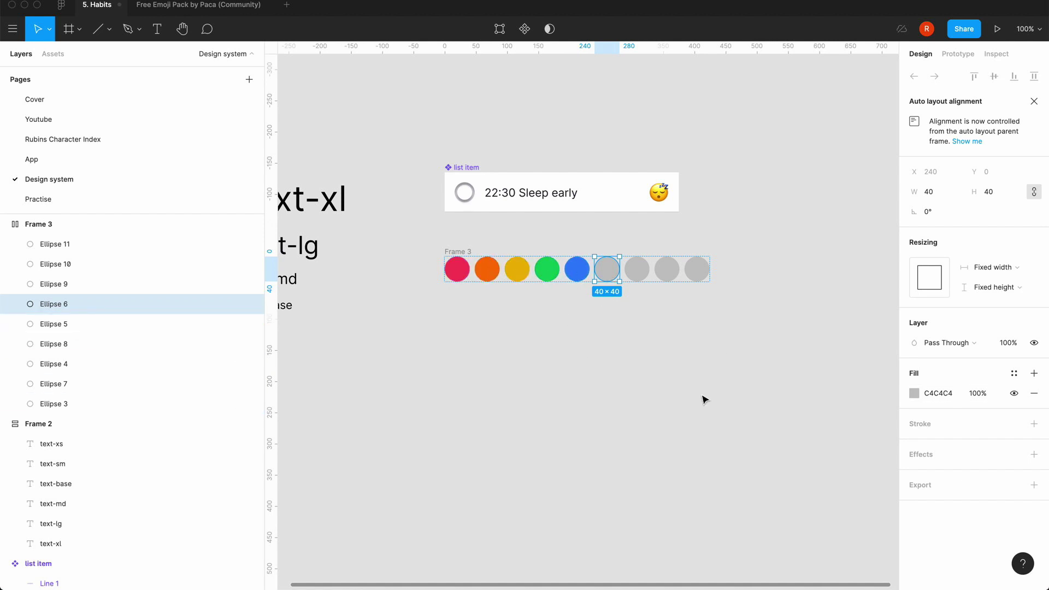
left_click(914, 395)
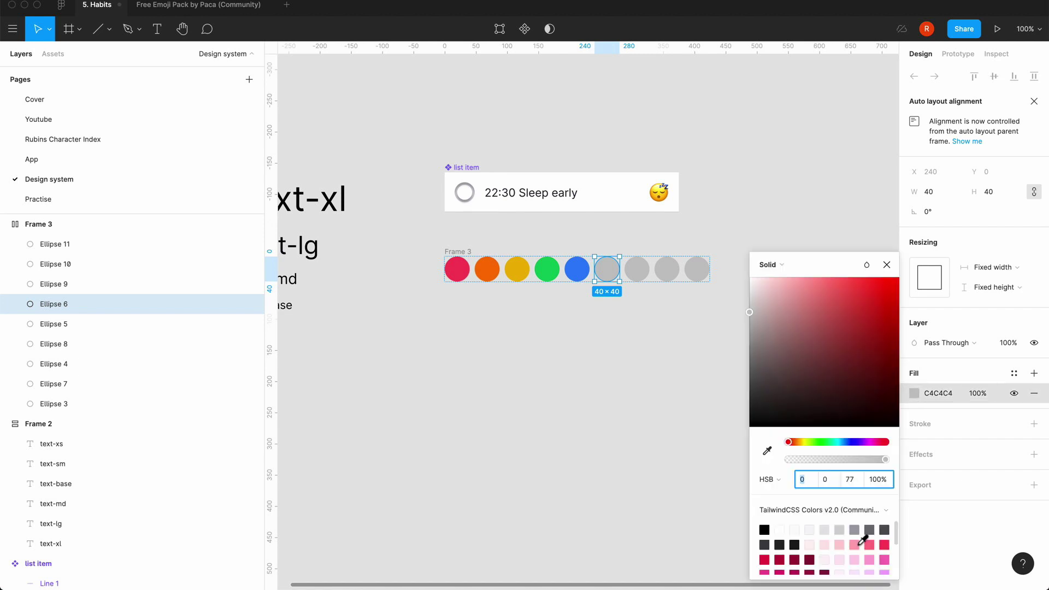
scroll(862, 546, "down", 10)
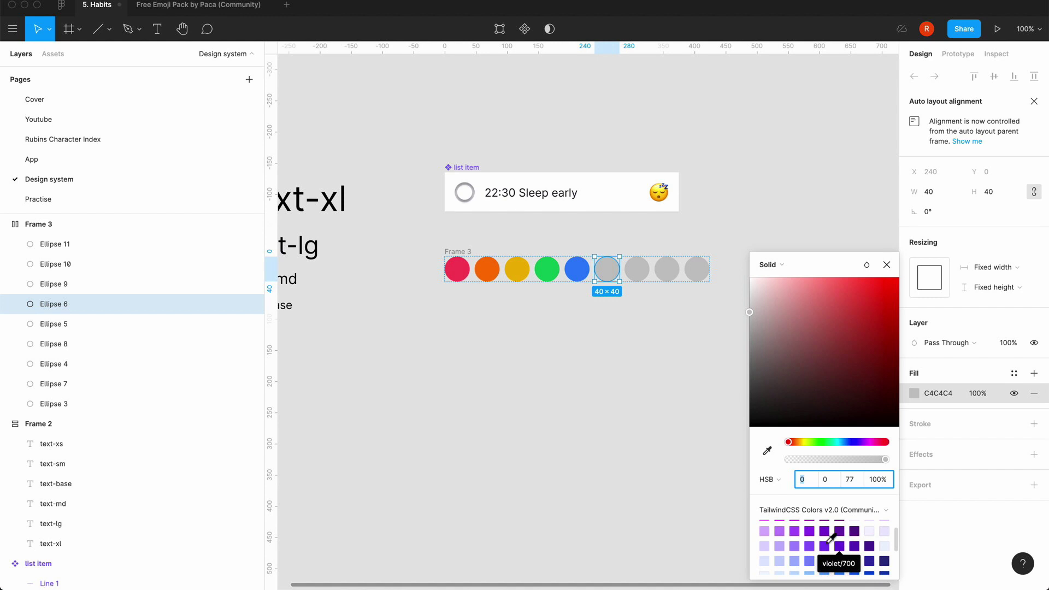
left_click(796, 530)
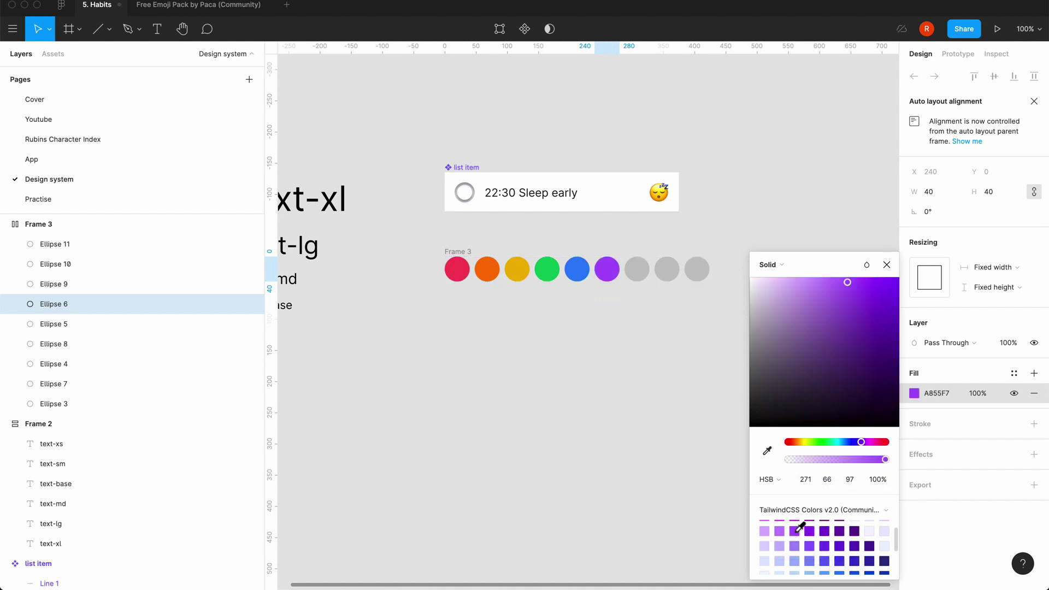
- Fill the seventh circle with pink EC4899 from the TailwindCSS Colors library, then deselect it
left_click(690, 421)
left_click(635, 271)
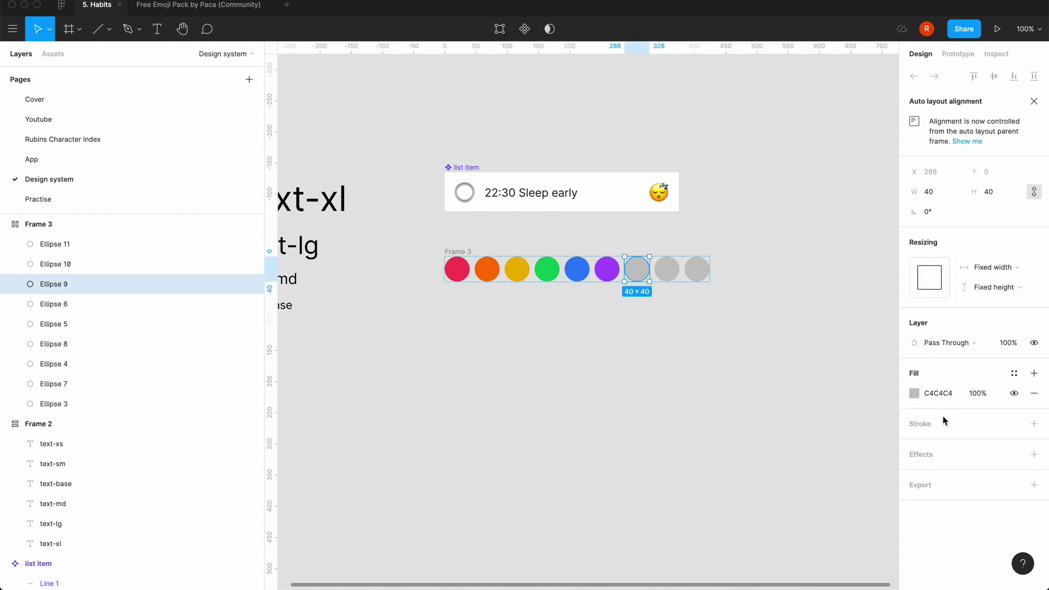
left_click(914, 393)
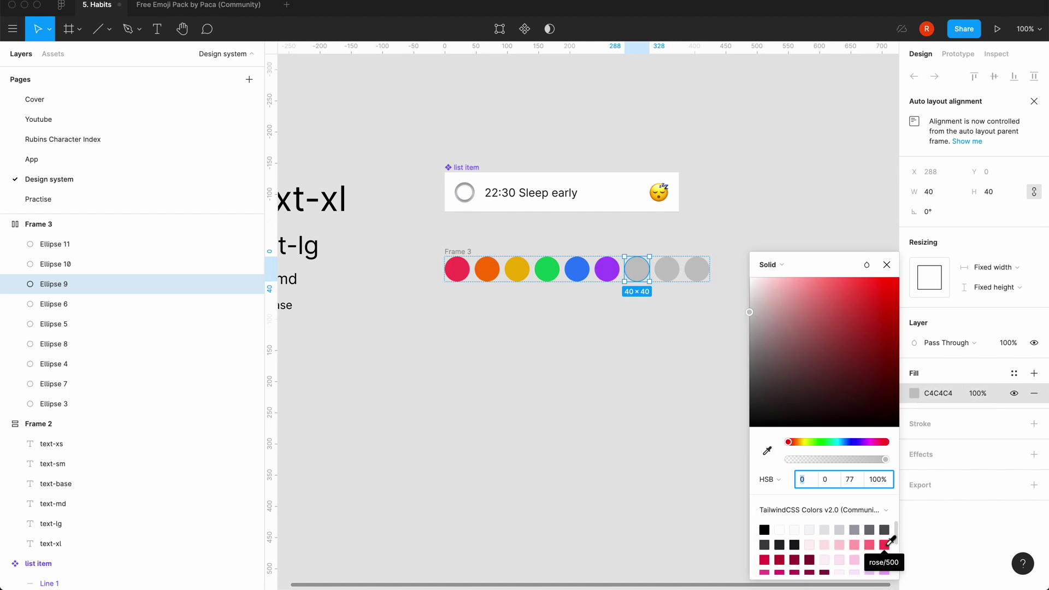
scroll(842, 556, "down", 1)
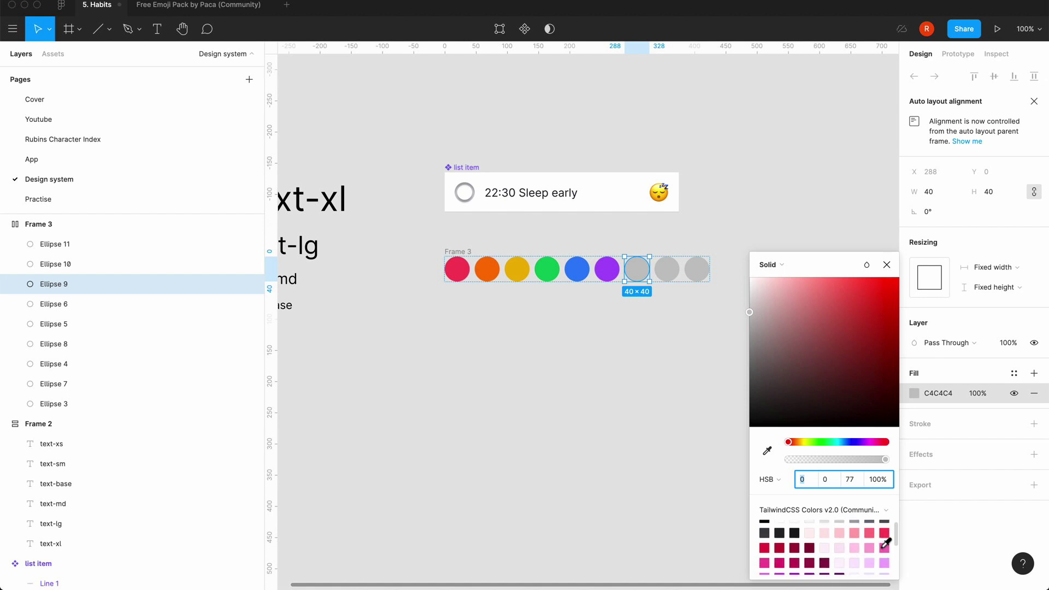
left_click(765, 563)
left_click(886, 265)
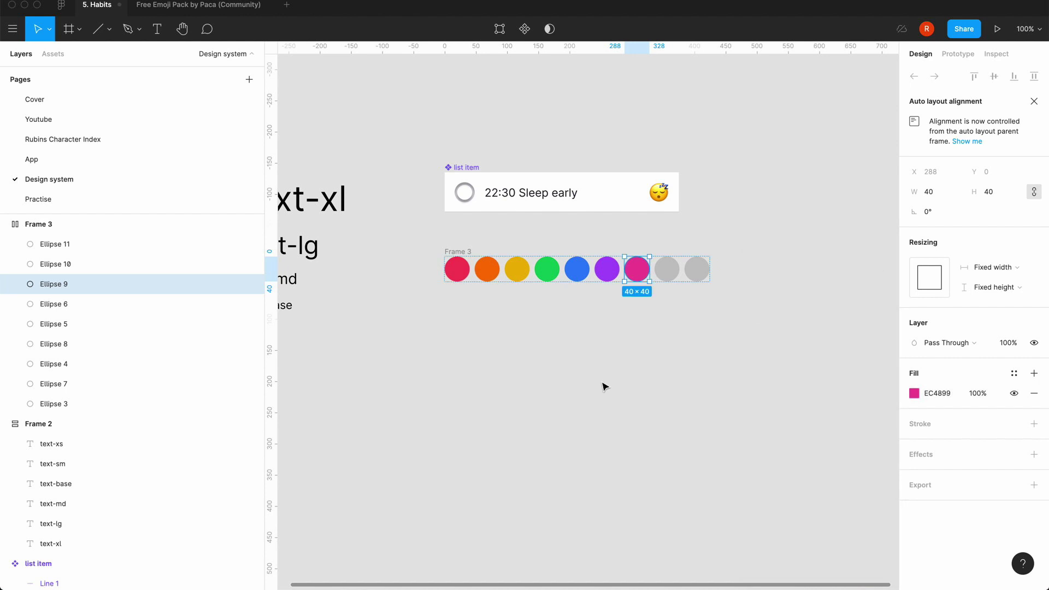
left_click(602, 386)
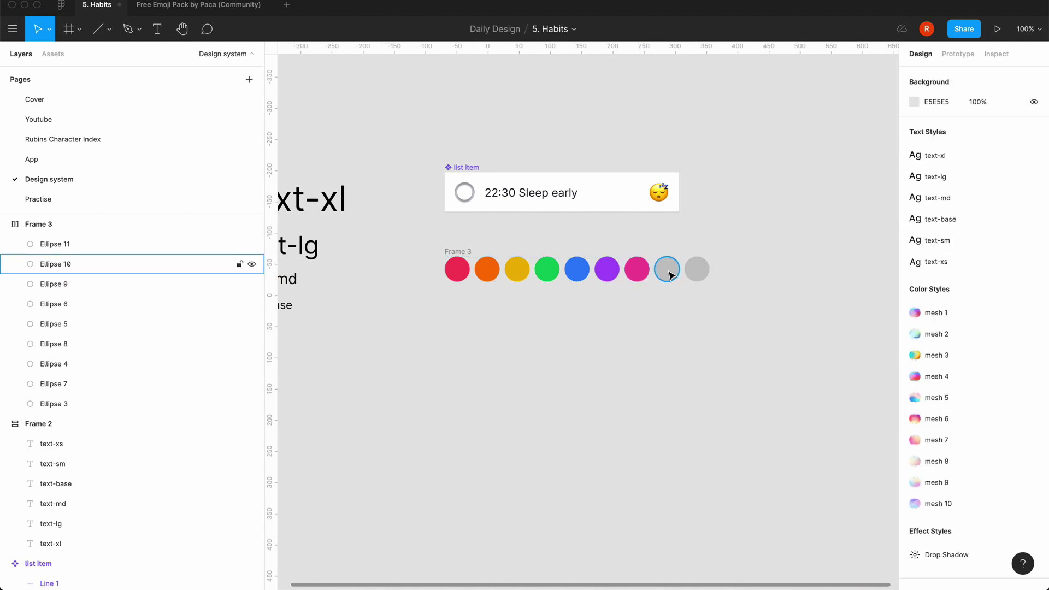
- Fill the eighth circle with light gray D4D4D8 from the TailwindCSS Colors library, then deselect it
left_click(670, 273)
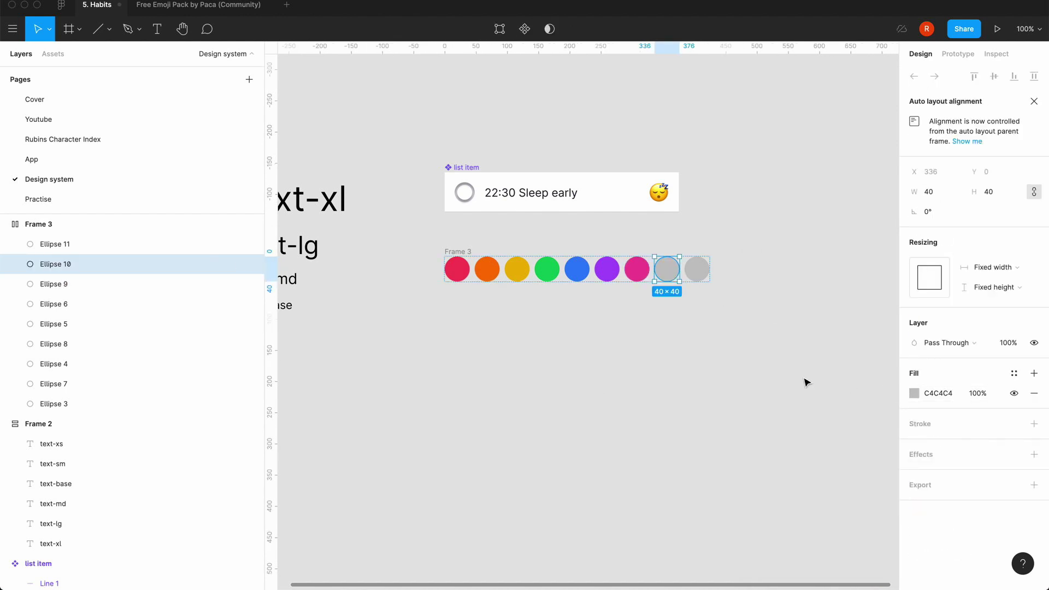
left_click(913, 393)
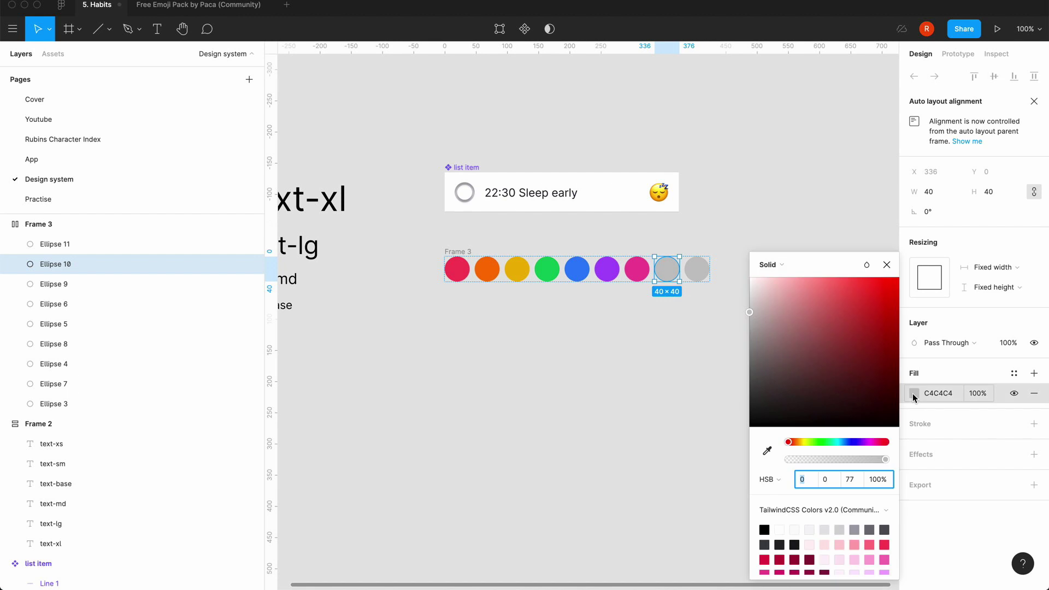
left_click(839, 529)
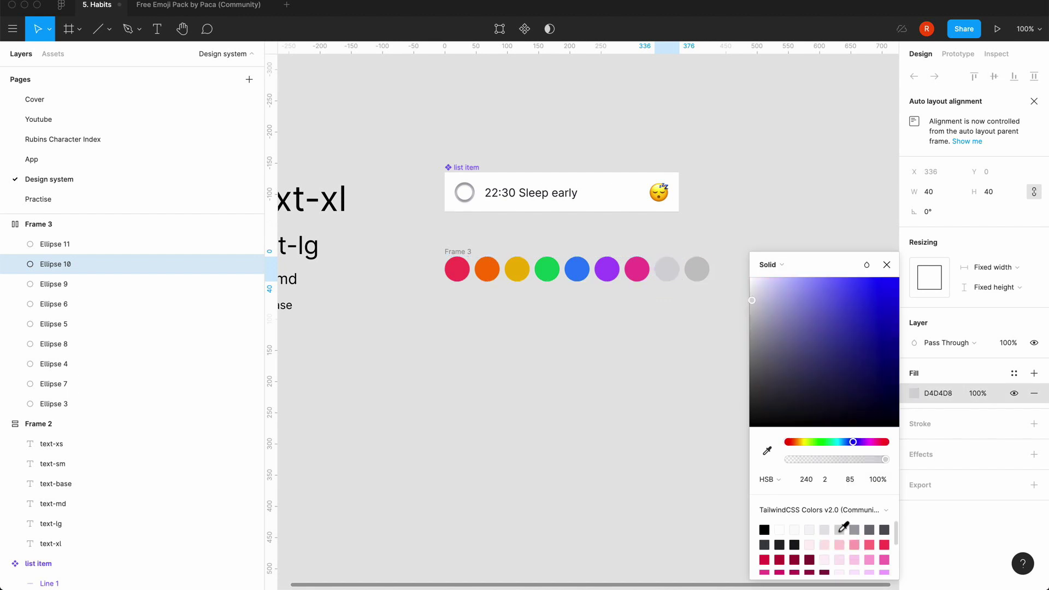
left_click(885, 265)
left_click(646, 335)
- Fill the ninth circle with near-black 18181B from the TailwindCSS Colors library, then deselect it
left_click(695, 269)
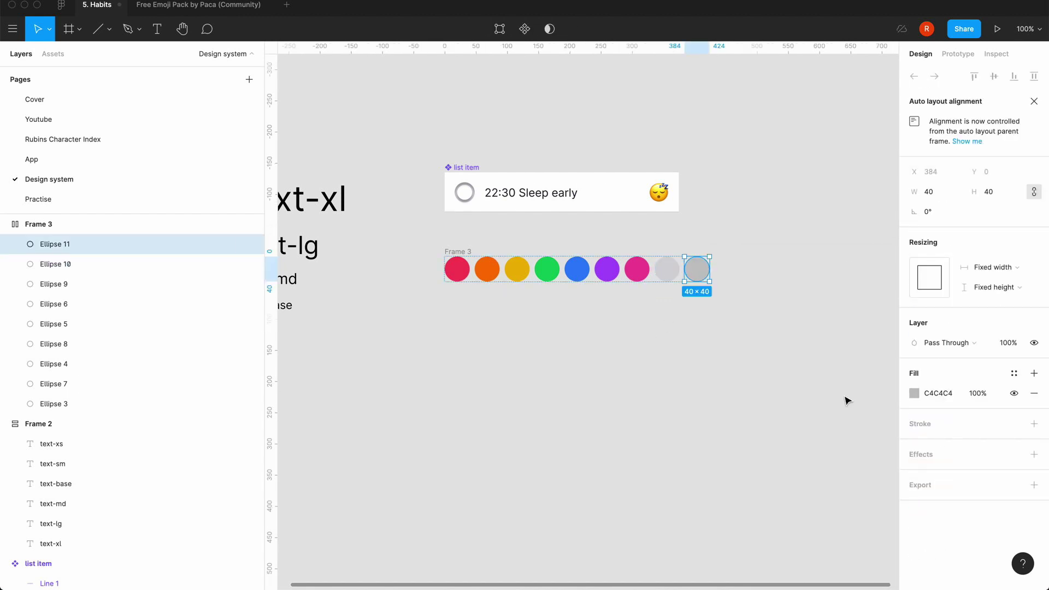
left_click(913, 393)
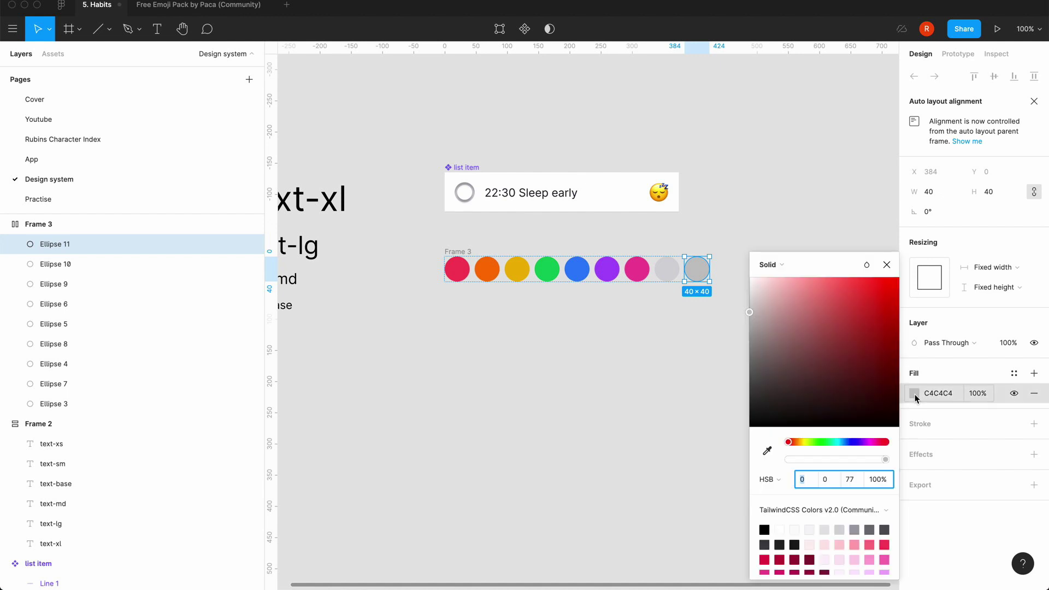
left_click(796, 541)
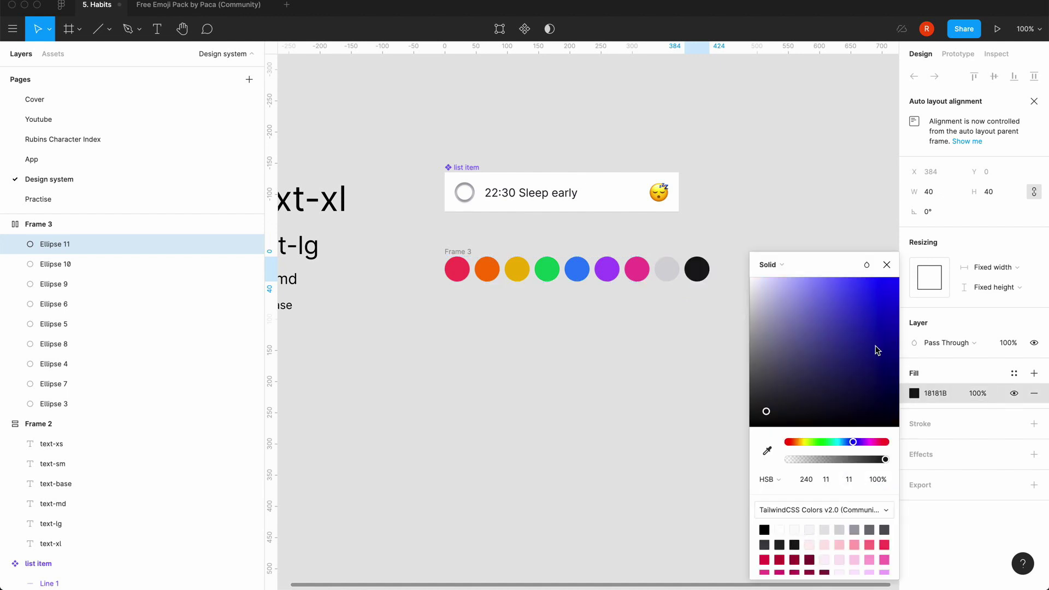
left_click(887, 265)
left_click(637, 386)
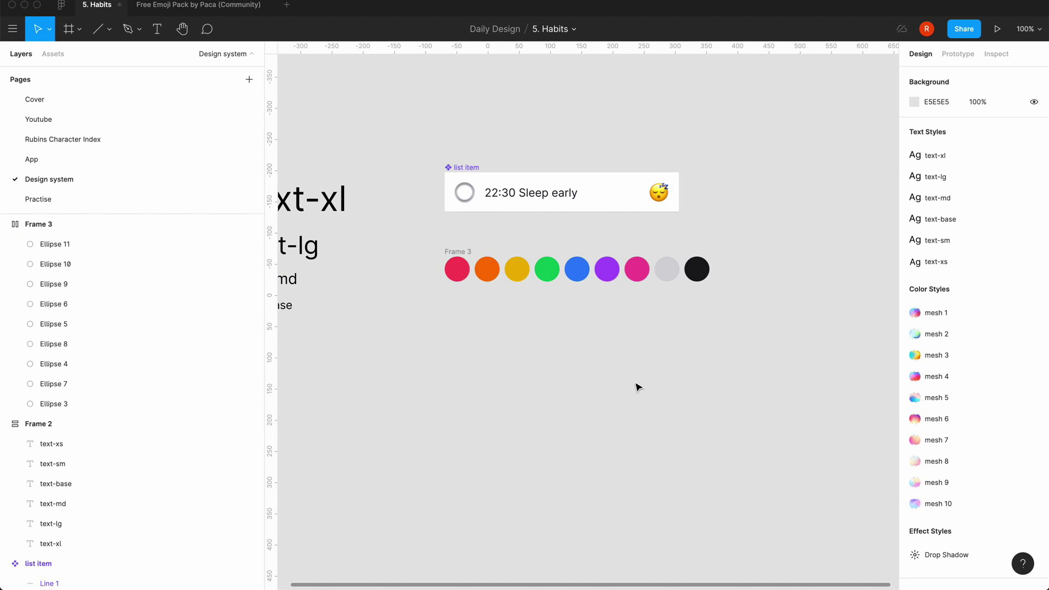
- Move the circle row slightly closer to the list item and save the first circle's fill as a color style named red
mouse_move(454, 252)
left_mouse_down()
mouse_move(478, 250)
mouse_move(455, 254)
left_mouse_up()
left_click(418, 361)
left_click(466, 273)
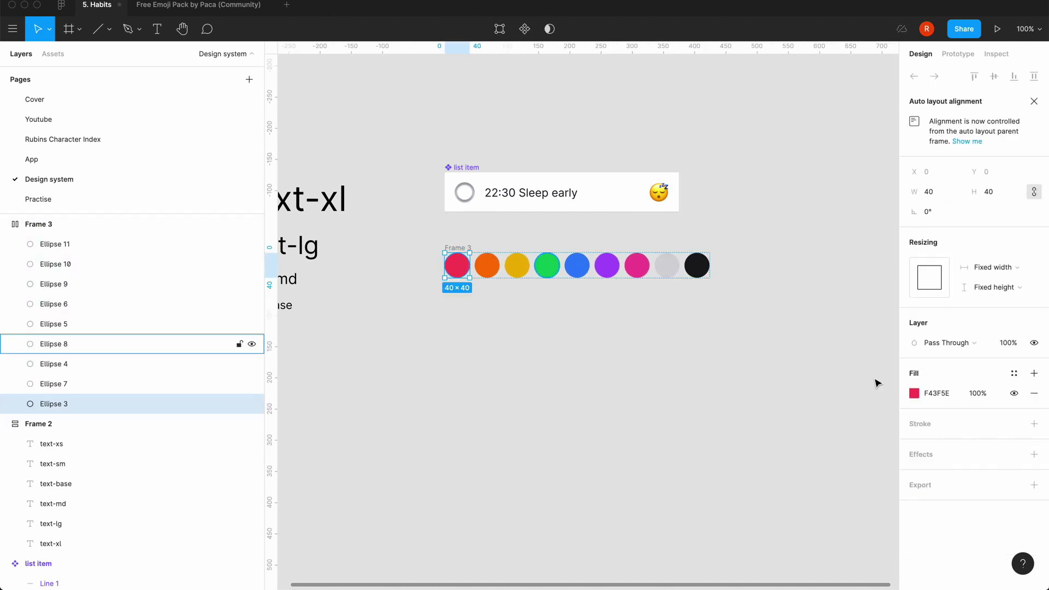
left_click(1033, 375)
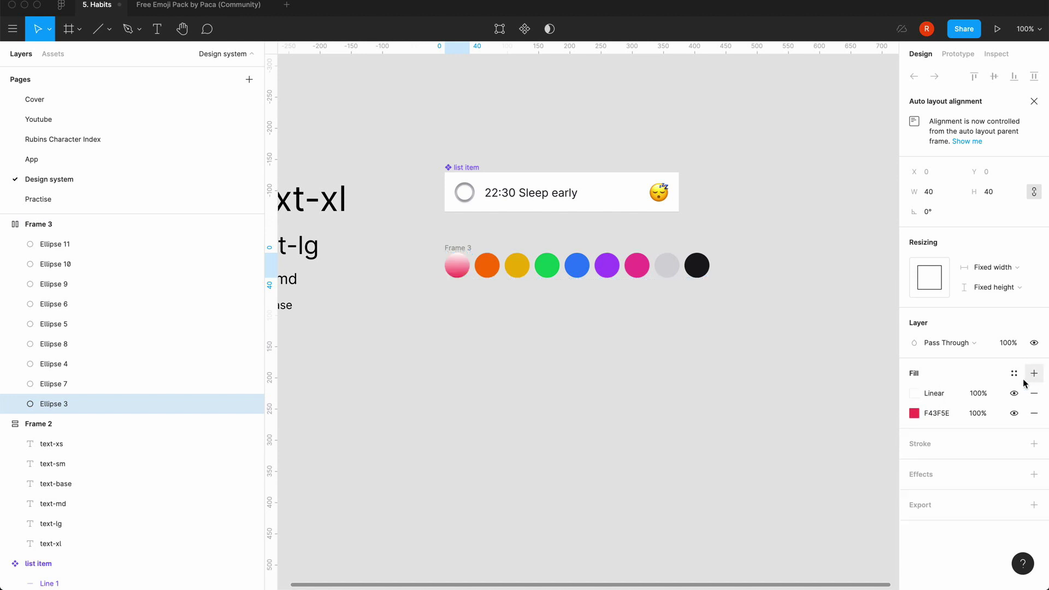
left_click(1033, 393)
left_click(1013, 373)
type("red")
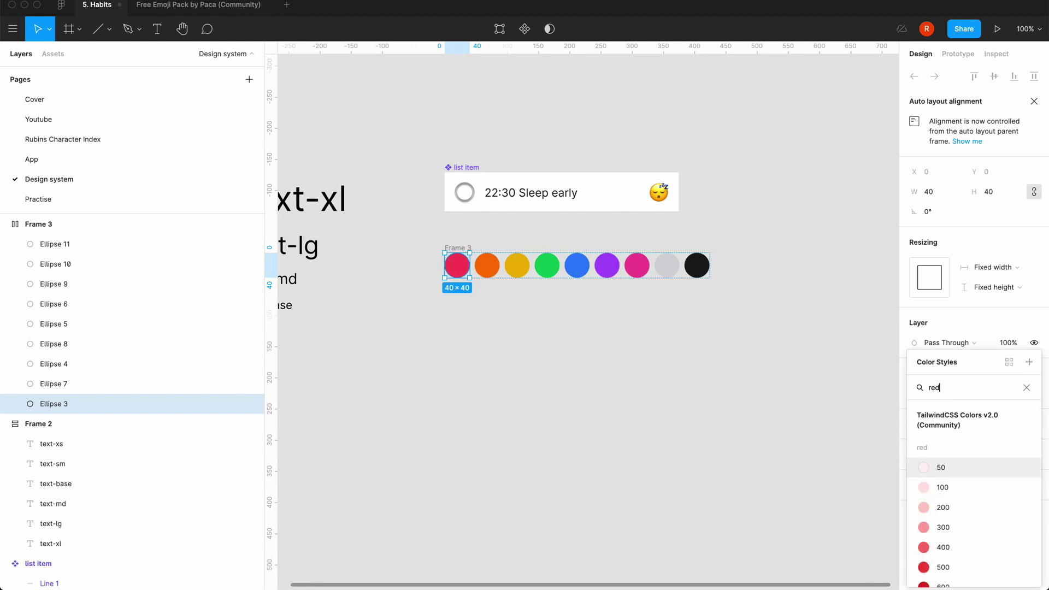
left_click(1028, 361)
key("Escape")
- Save the second and third circles' fills as color styles named orange and yellow
left_click(487, 265)
left_click(1014, 373)
left_click(1029, 362)
type("orange")
left_click(517, 266)
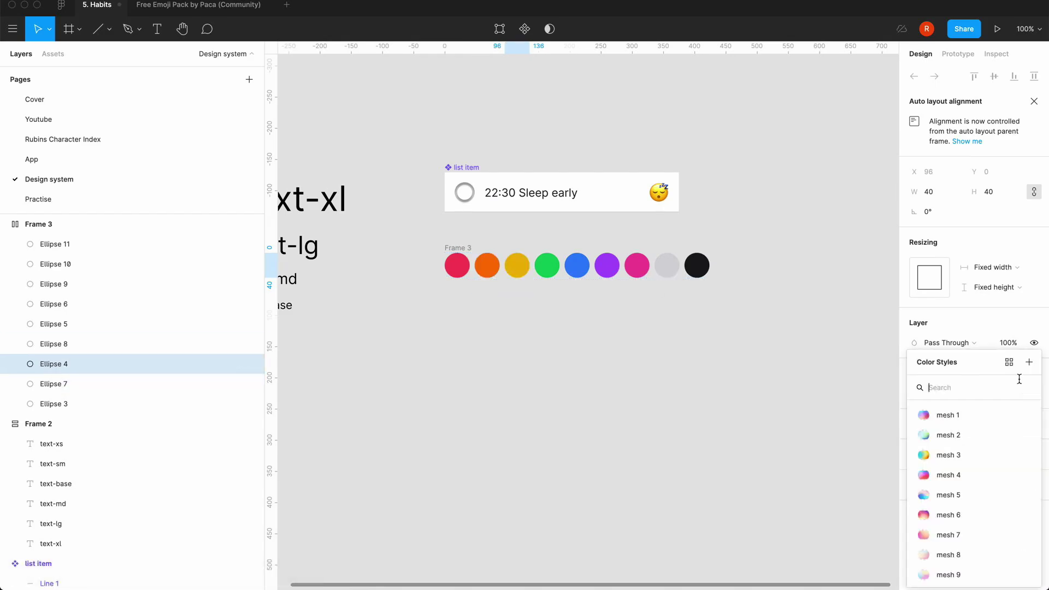
type("yellow")
- Save the fourth and fifth circles' fills as color styles named green and blue
left_click(546, 266)
type("green")
left_click(577, 266)
type("blue")
- Save the sixth circle's fill as a color style named purple
left_click(607, 265)
left_click(1029, 362)
type("purple")
key("Return")
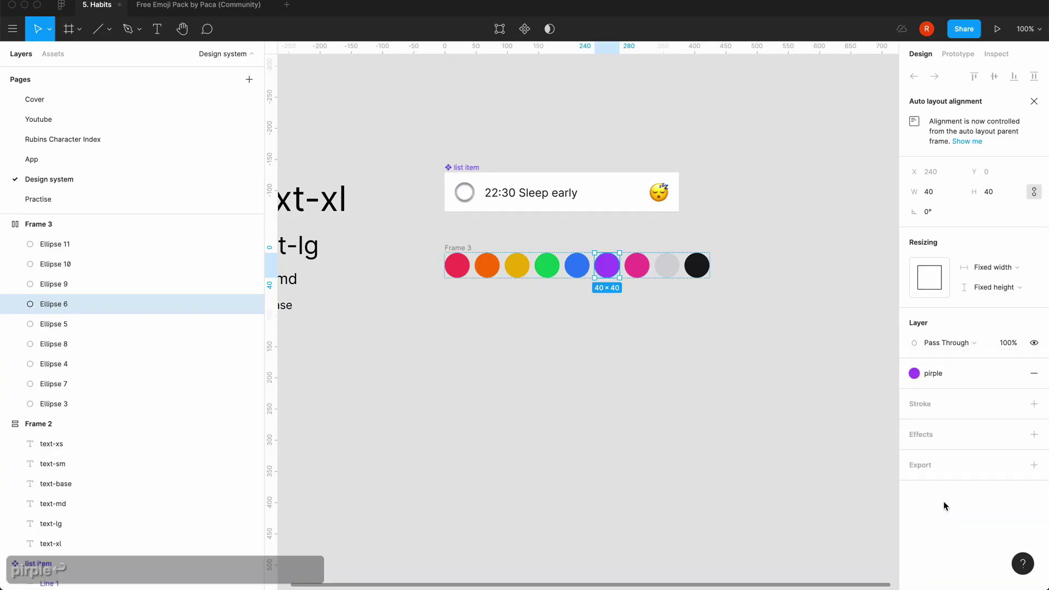
- Save the seventh circle's fill as a color style named pink
left_click(636, 265)
left_click(1014, 373)
left_click(1029, 361)
type("pink")
key("Return")
- Save the eighth circle's fill as a color style named light gray
left_click(667, 266)
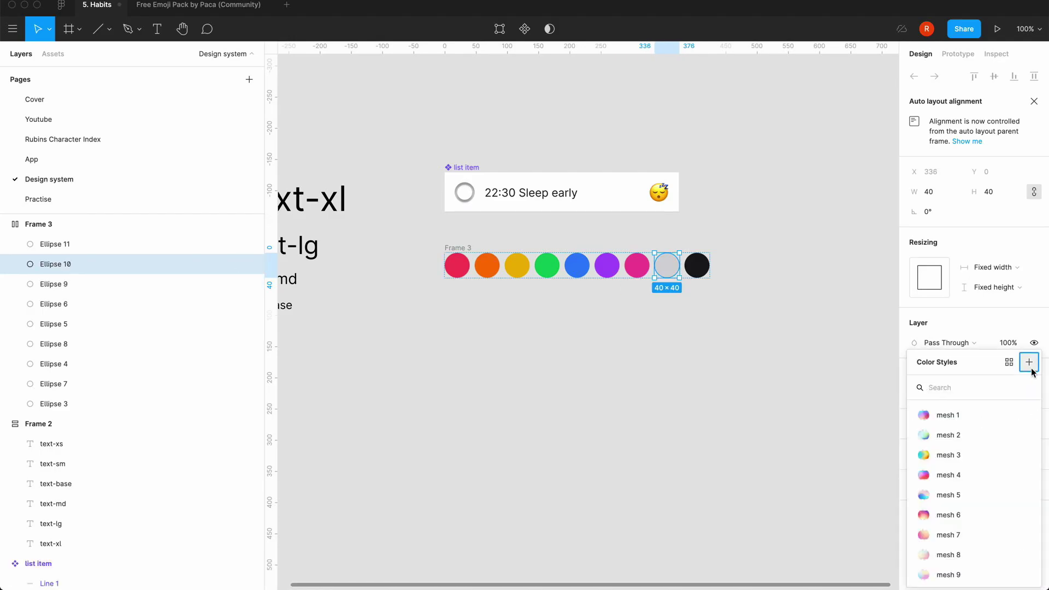
left_click(1028, 362)
type("light_gray")
key("Return")
- Save the ninth circle's fill as a color style named dark gray, then deselect the circle
left_click(697, 265)
type("dark")
key("Return")
key("BackSpace")
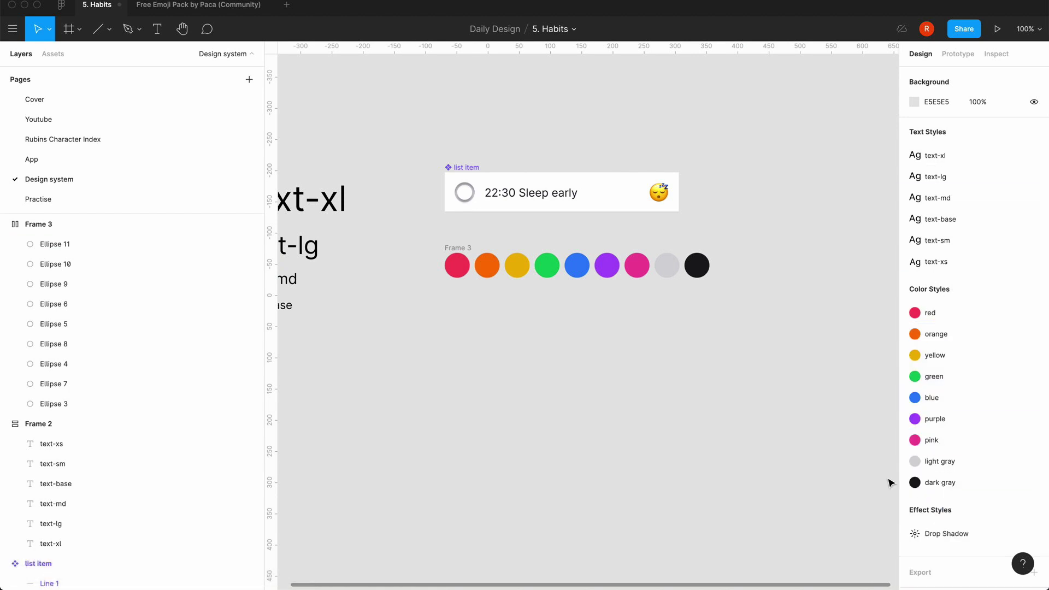
- Rename Frame 2, which holds the text samples, as "text styles"
scroll(710, 453, "left", 3)
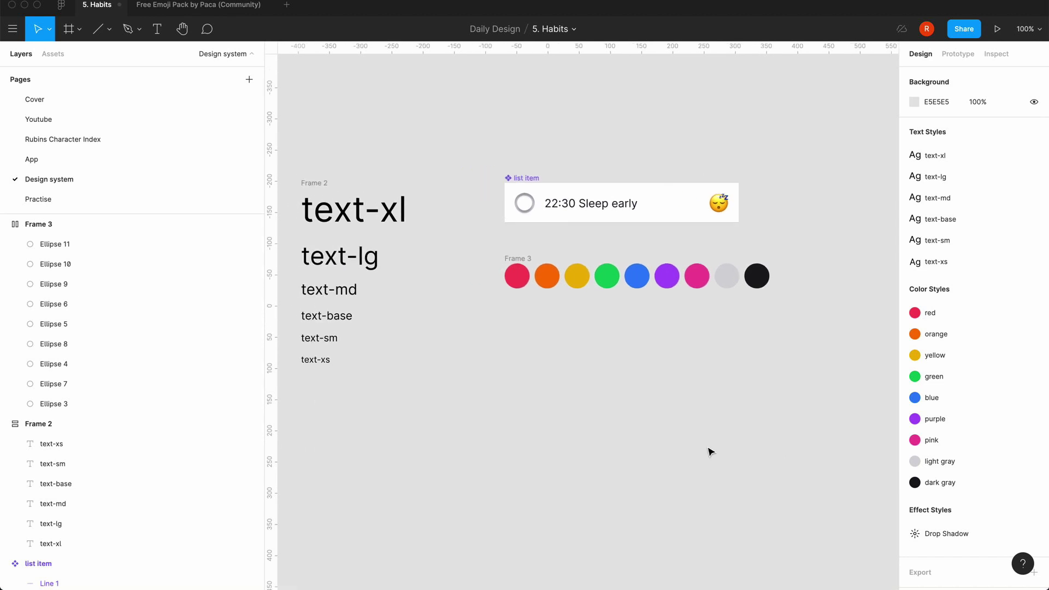
scroll(543, 283, "left", 2)
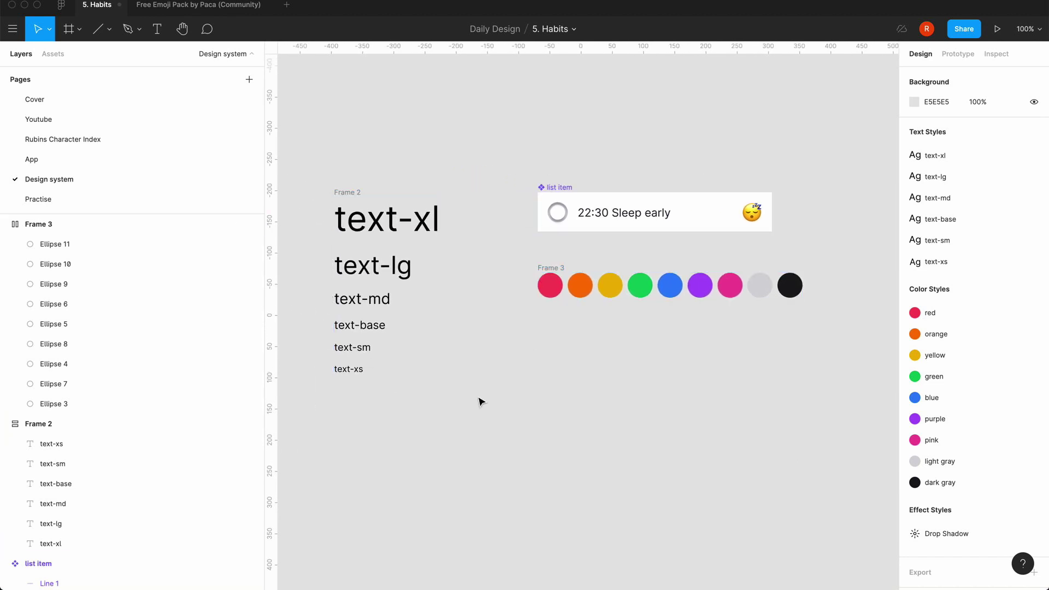
left_click(549, 268)
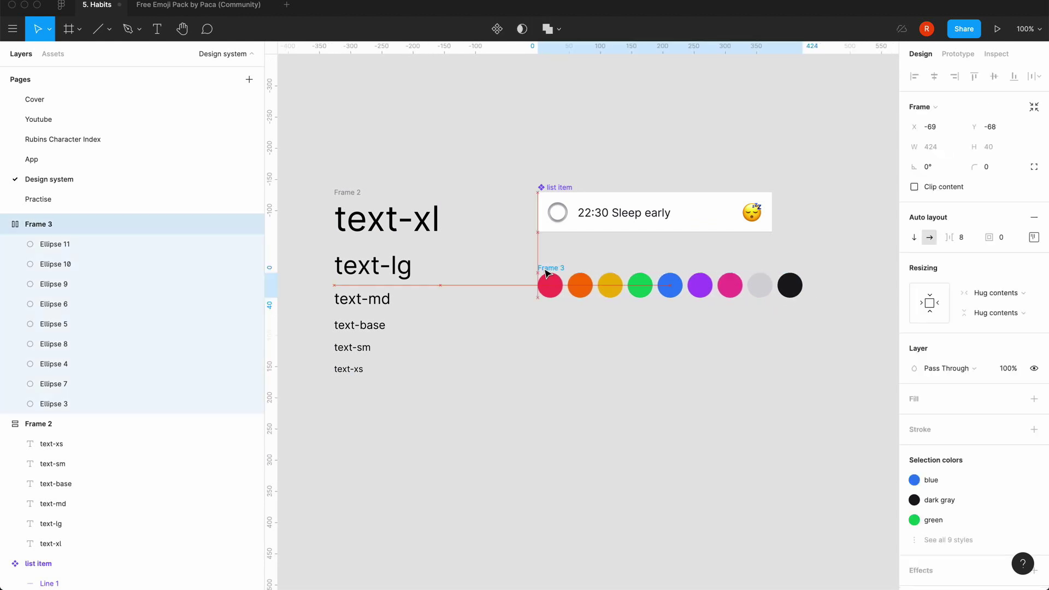
left_click(502, 391)
left_click(43, 424)
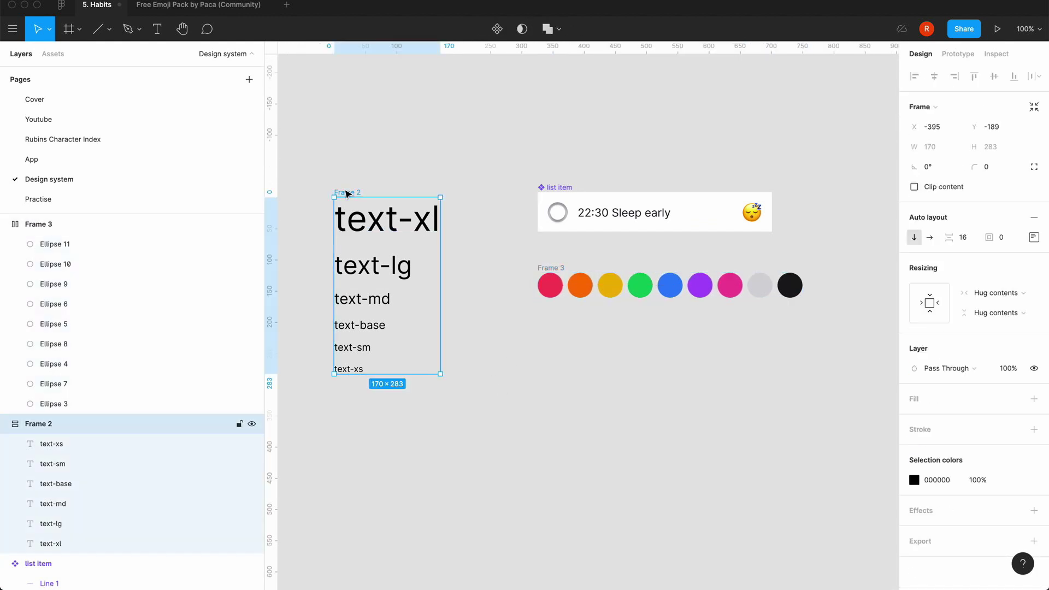
double_click(43, 425)
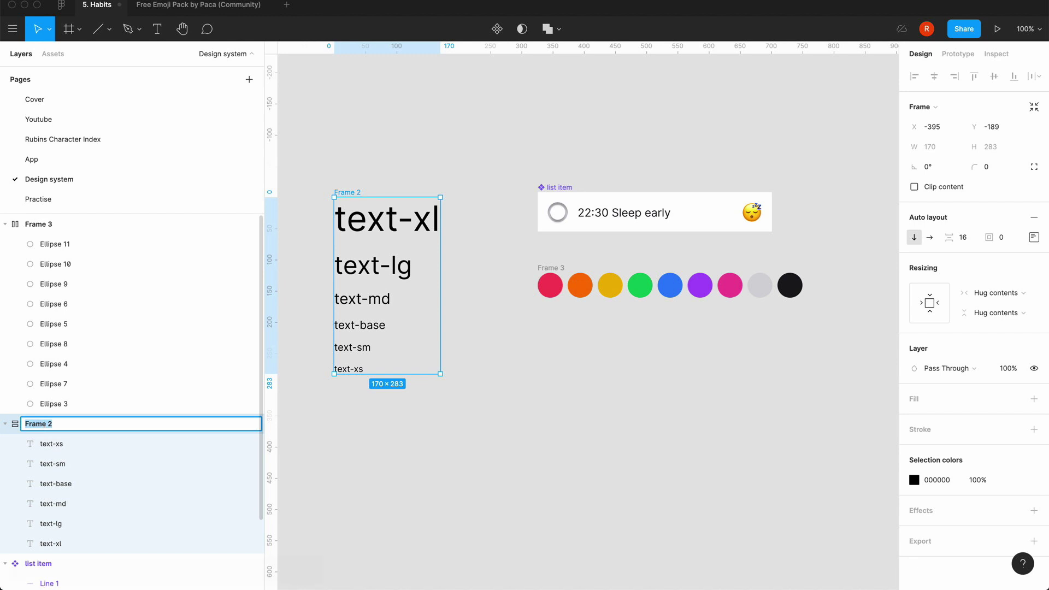
type("text styles")
key("Return")
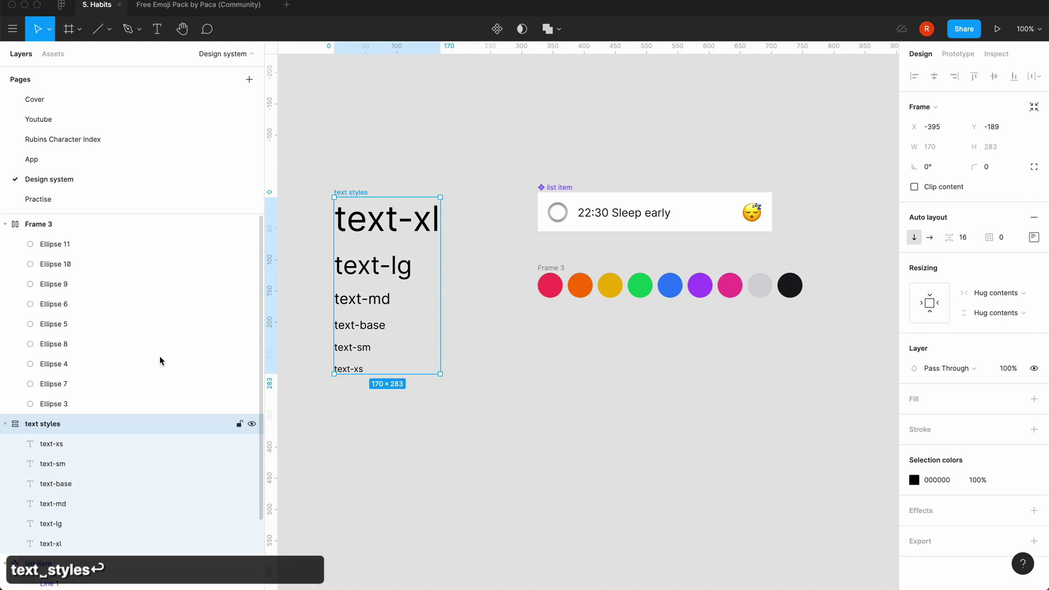
- Rename Frame 3, which holds the row of circles, as "colors"
left_click(556, 265)
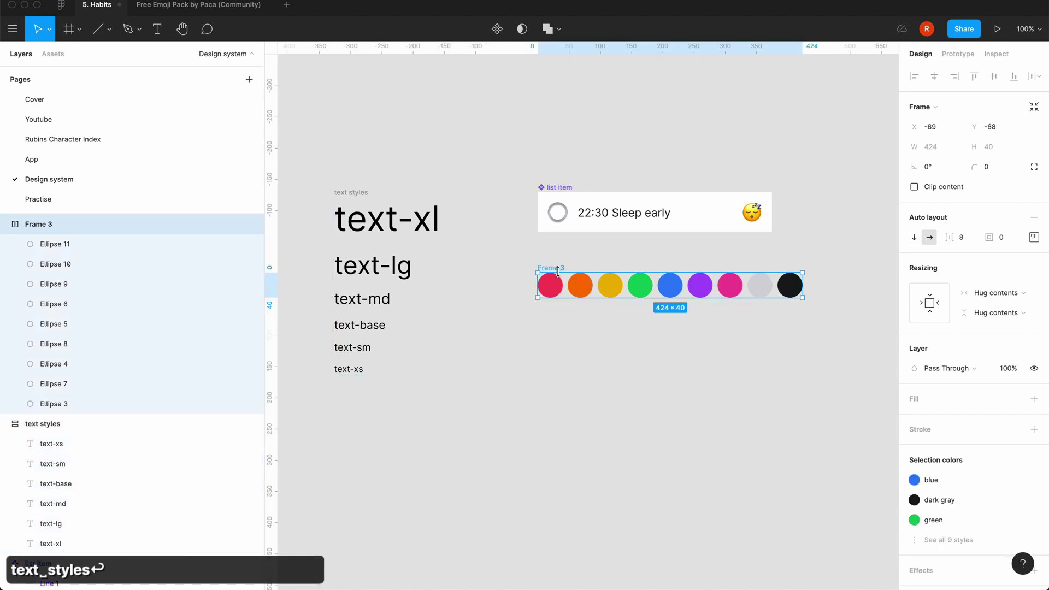
double_click(36, 224)
type("colors")
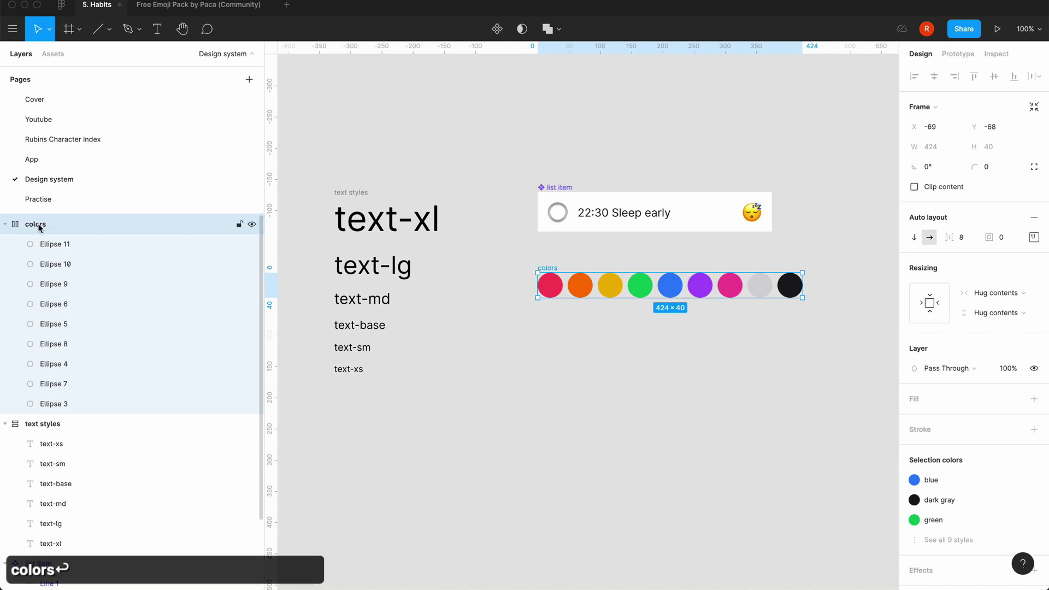
- Move the colors frame above the list item component to about Y -353, keeping their left edges aligned
left_click(578, 218)
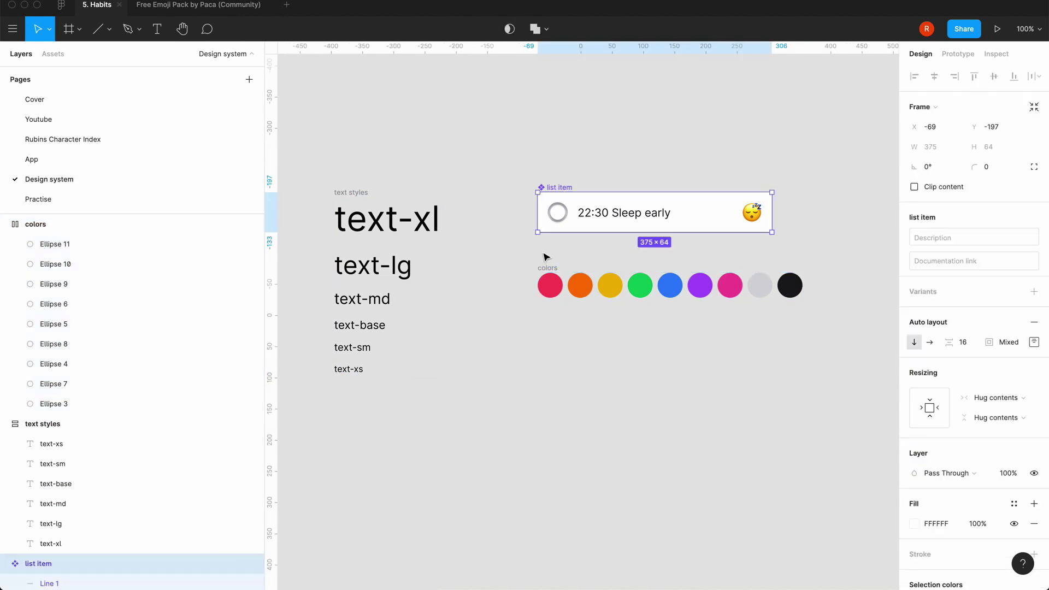
left_click_drag(548, 272, 548, 94)
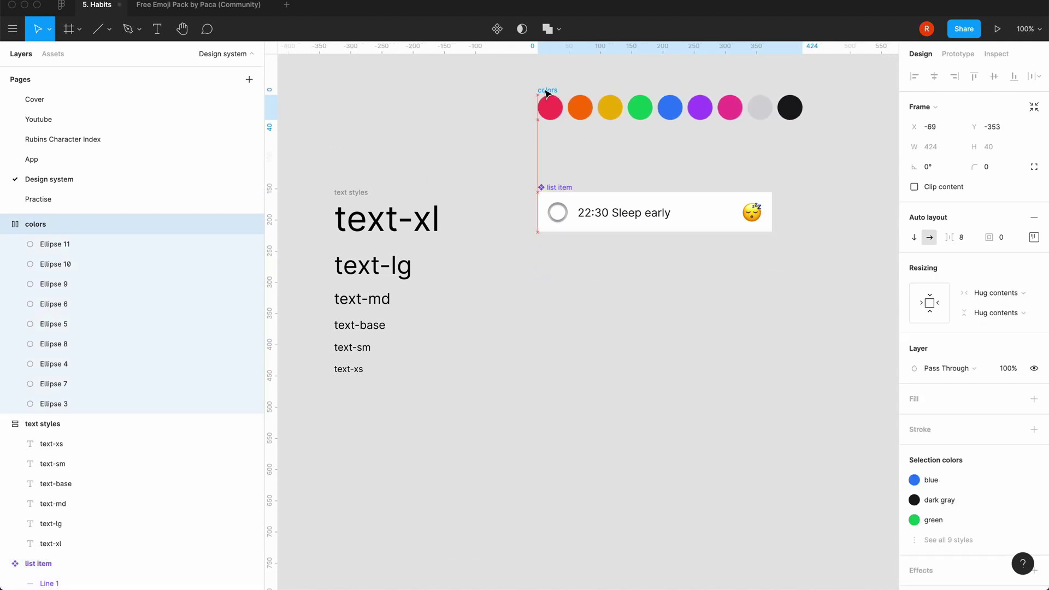
left_click(483, 163)
- Add a second variant to the list item component and set its Property 1 value to "active"
left_click(553, 194)
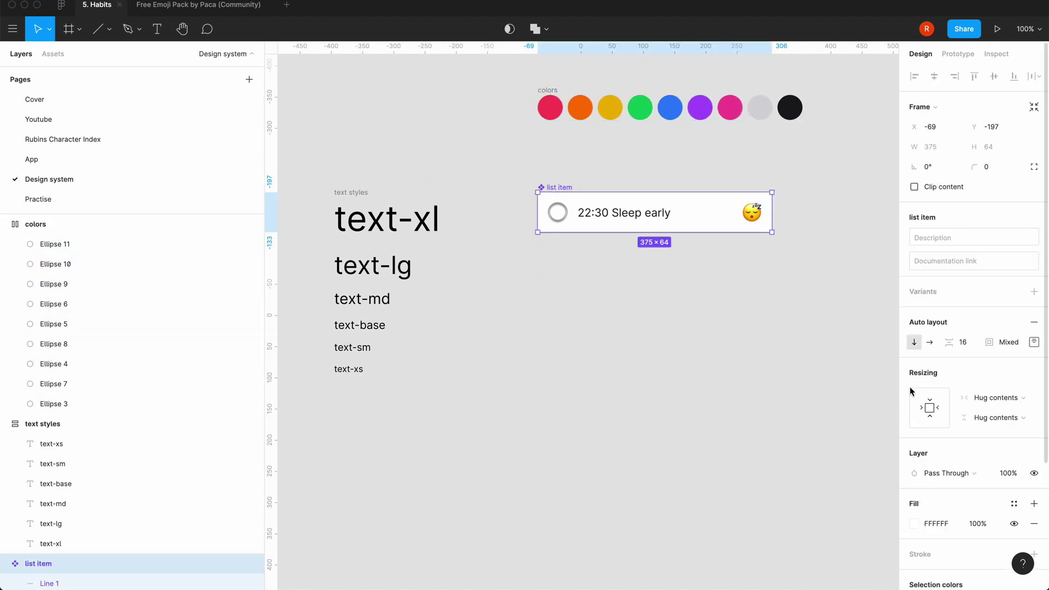
left_click(1034, 294)
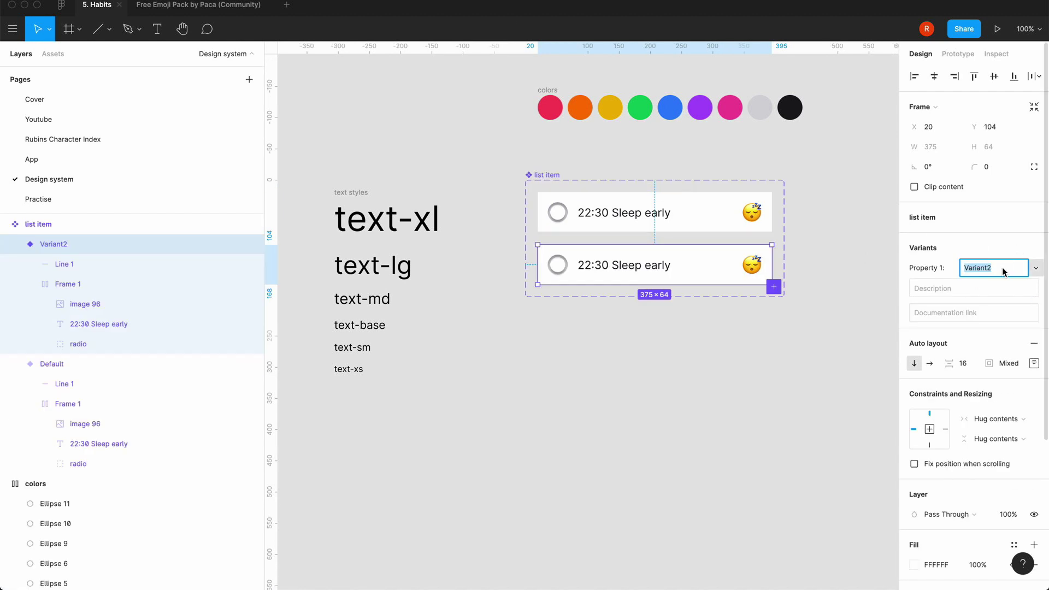
type("active")
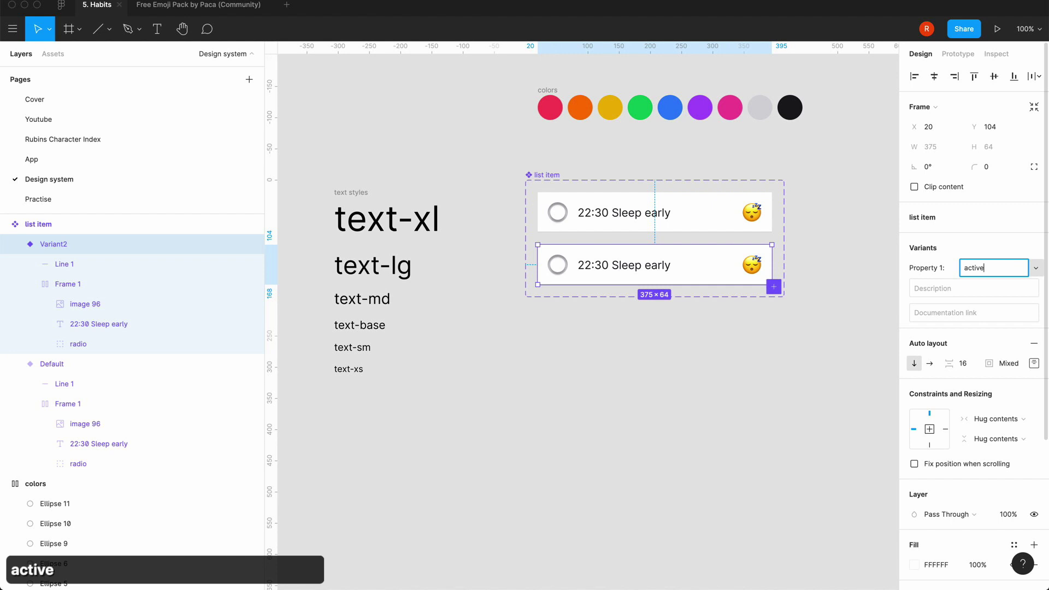
key("Return")
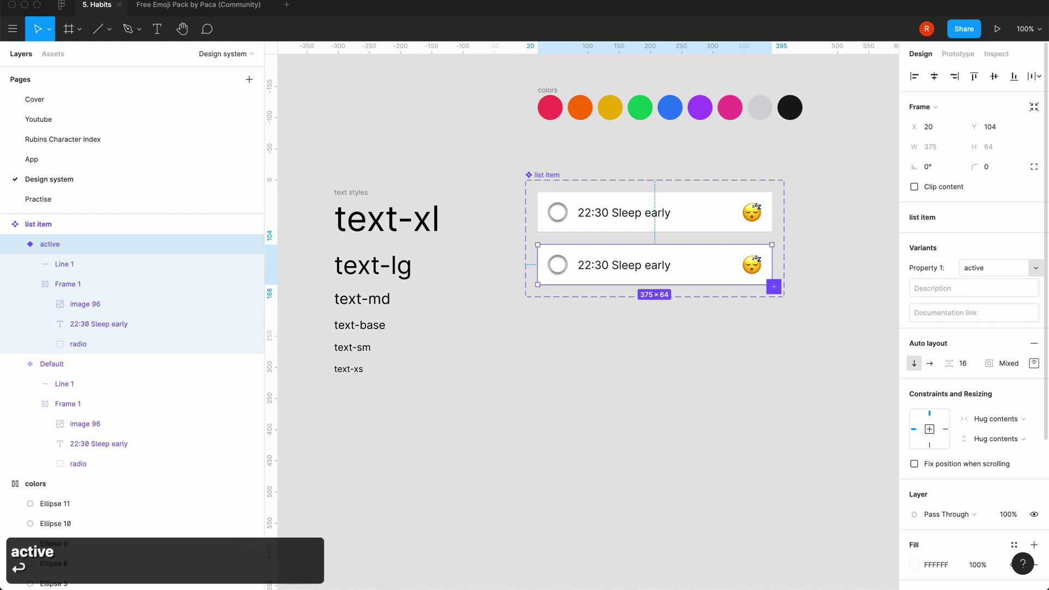
- Add a third variant to the list item component and set its Property 1 value to "done"
left_click(568, 268)
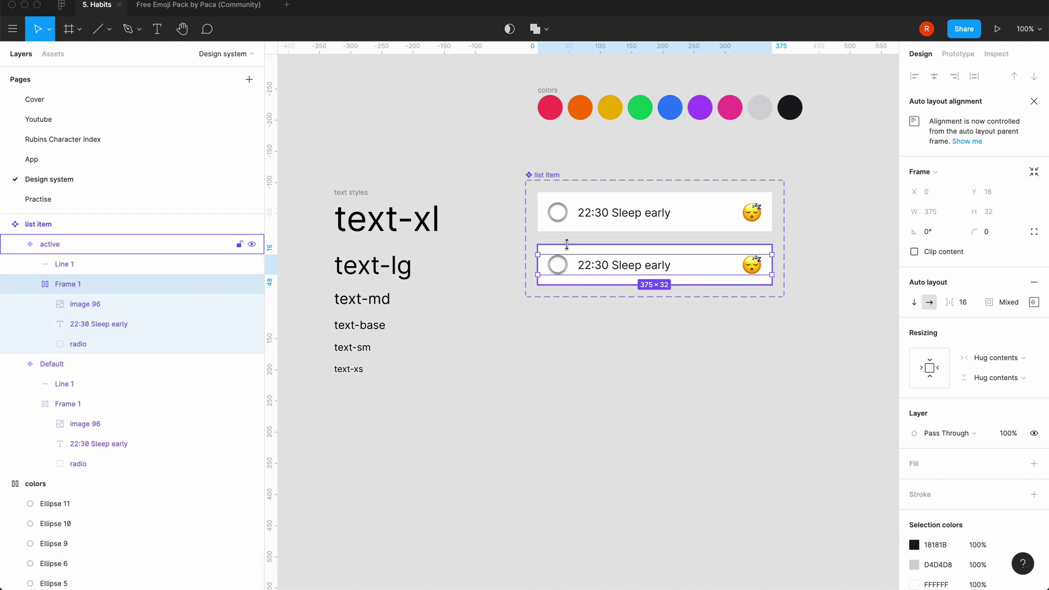
left_click(567, 244)
left_click(548, 175)
left_click(773, 286)
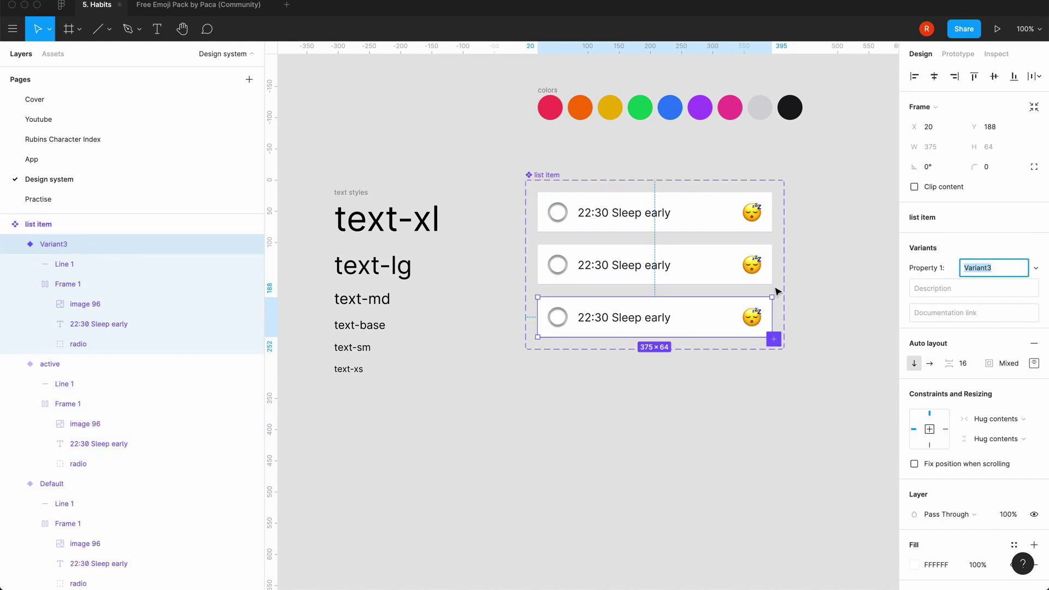
type("done")
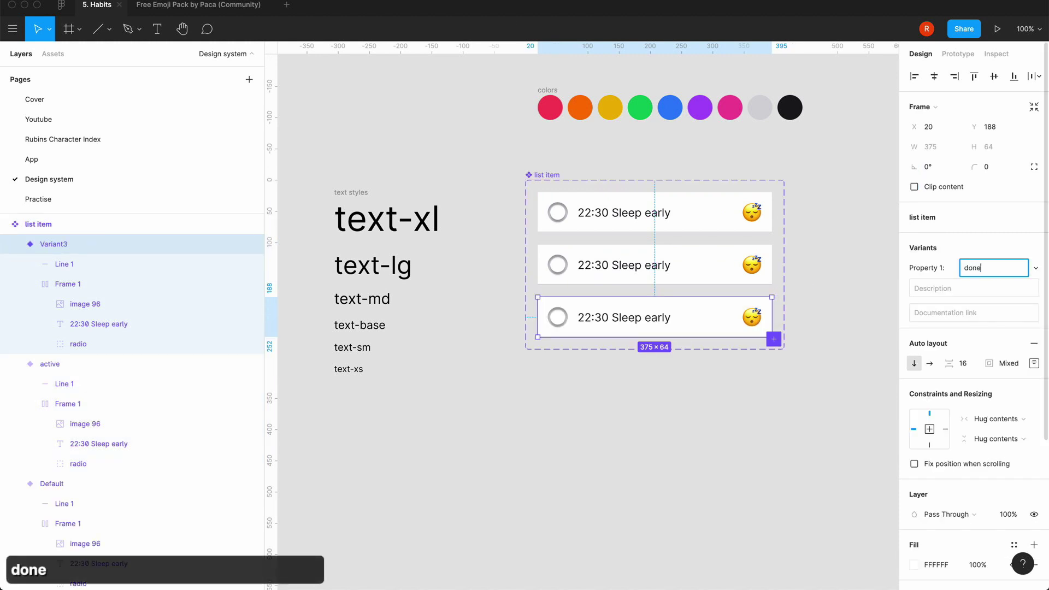
key("Return")
left_click(642, 384)
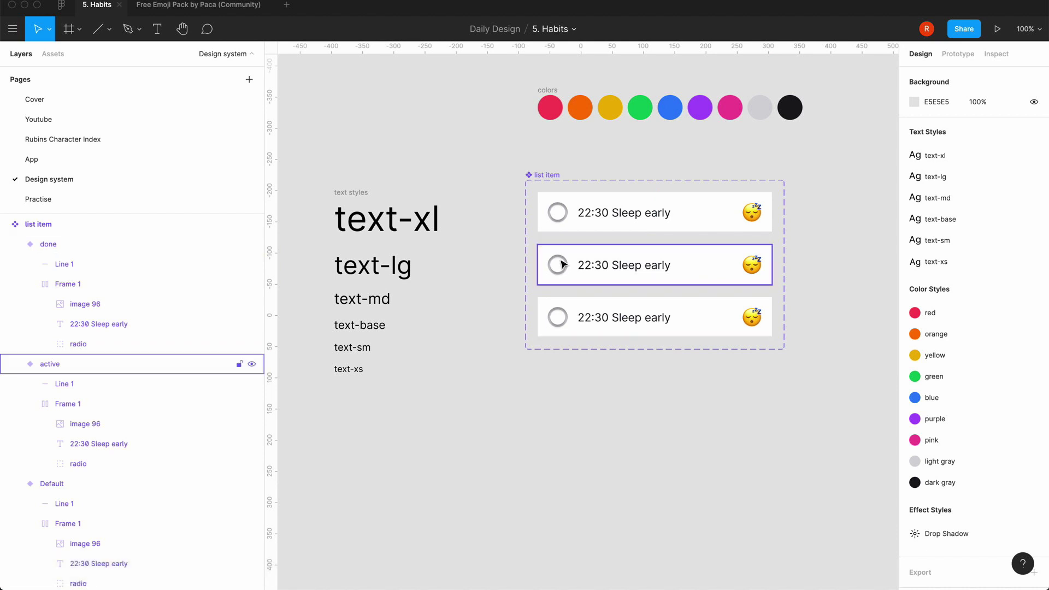
left_click(570, 325)
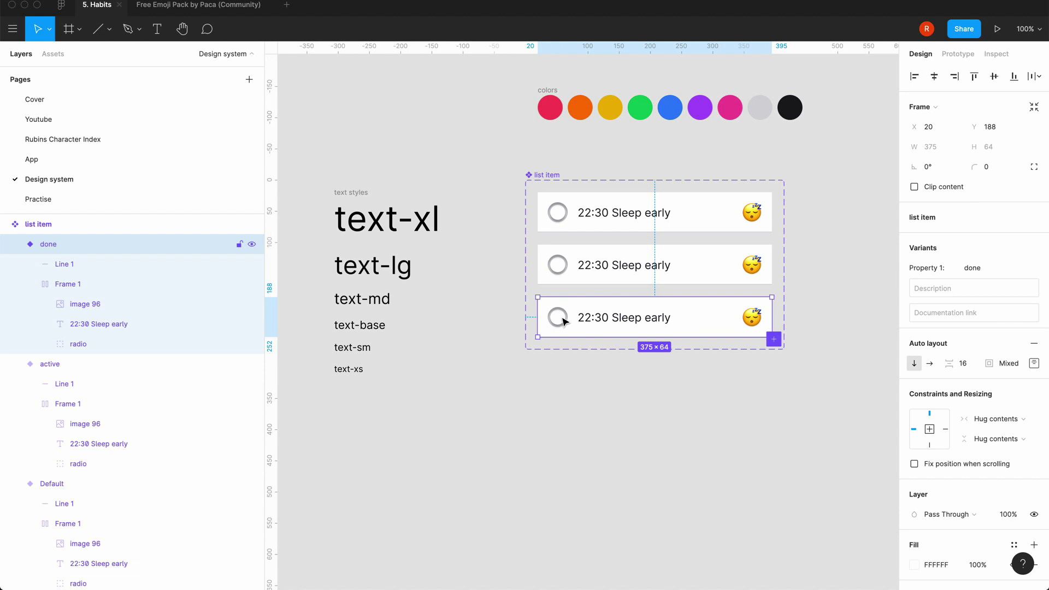
left_click(462, 367)
key("equal")
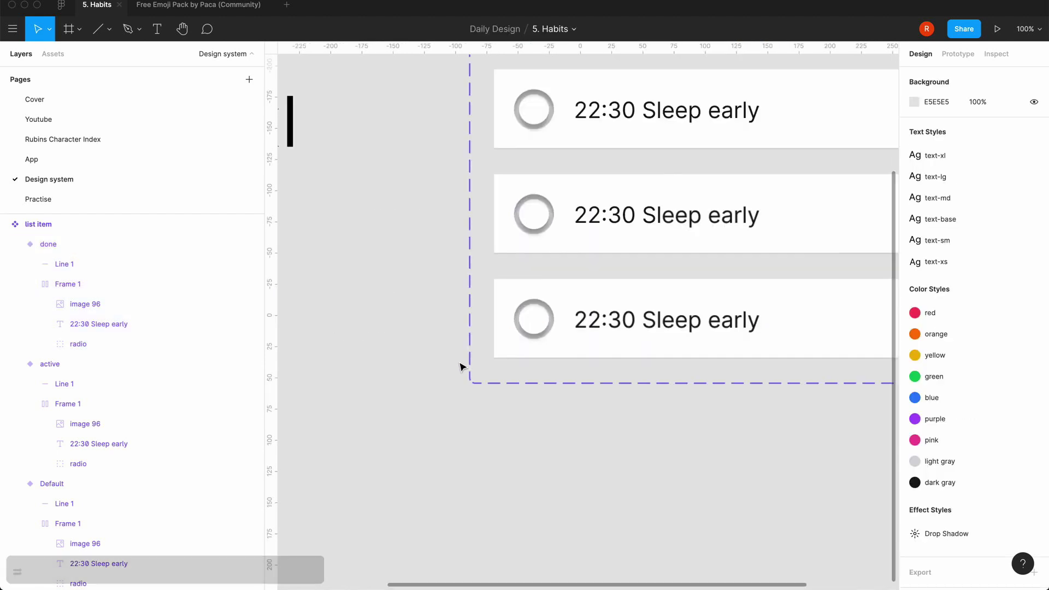
key("minus")
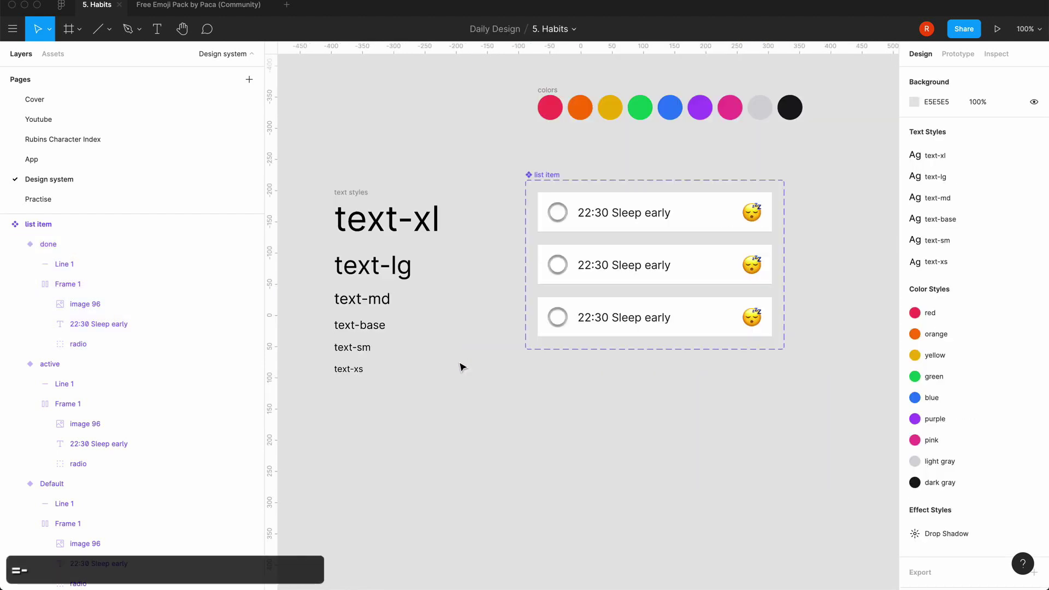
- Open the Tailwind CSS UI (Community) file from the Daily Design project and show its tailwindcss page
left_click(61, 7)
left_click(53, 91)
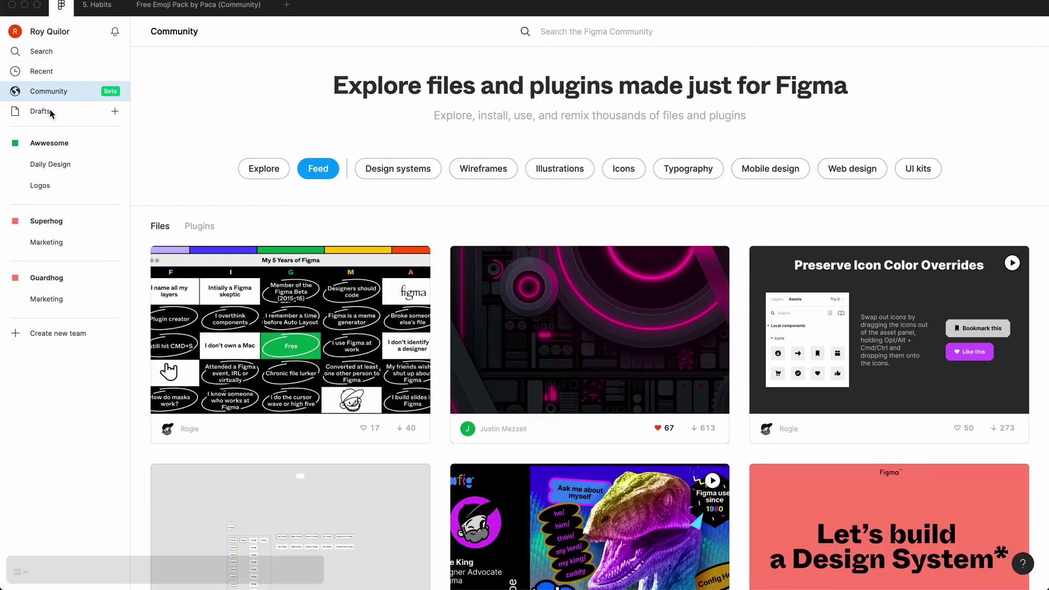
left_click(54, 163)
left_click(643, 98)
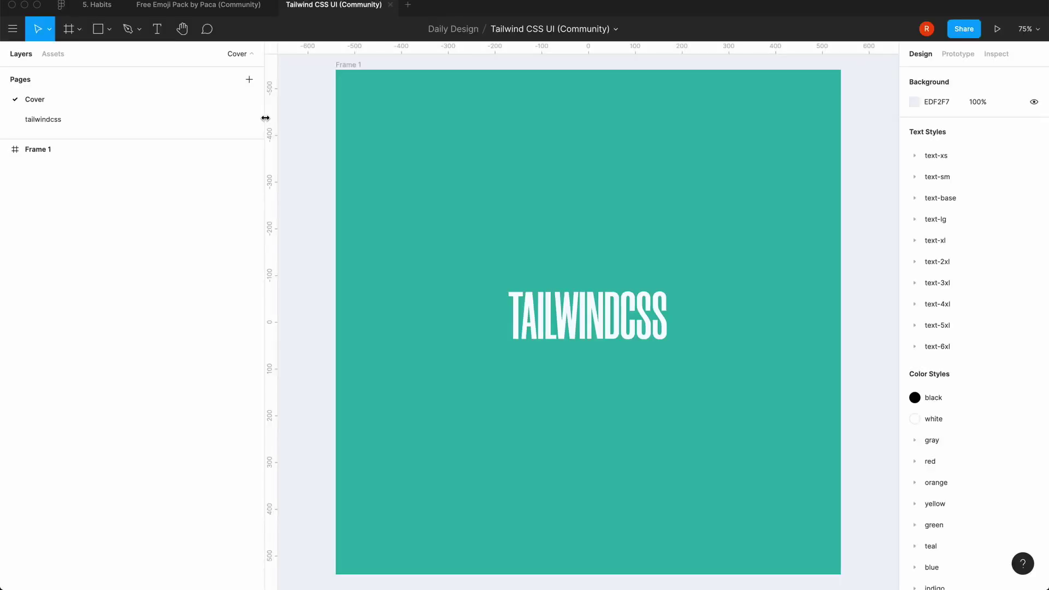
left_click(84, 117)
- Copy the check icon from the Heroicons Outline frame
scroll(474, 297, "up", 5)
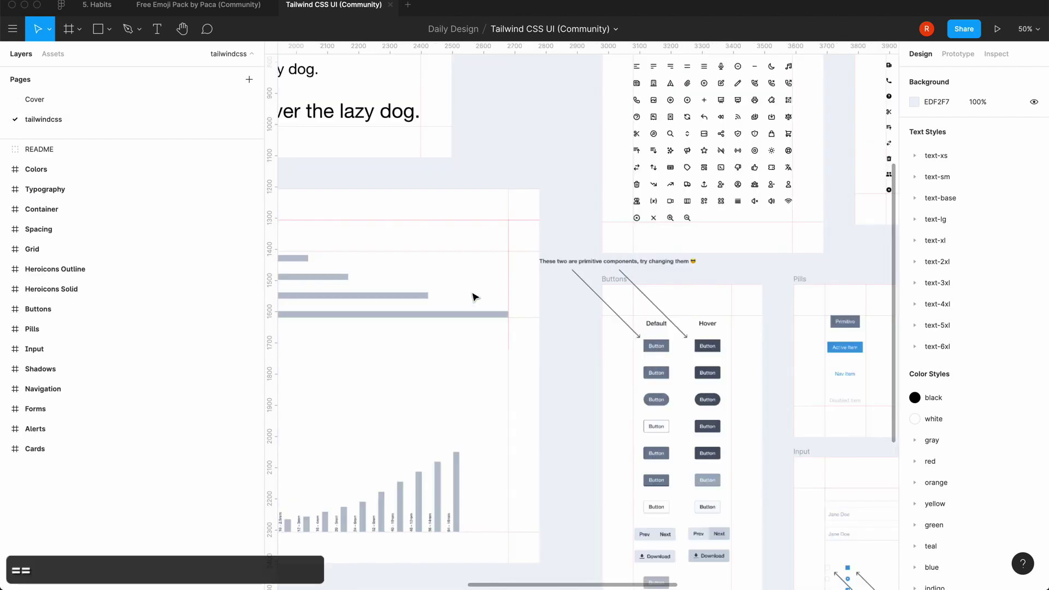
scroll(475, 297, "right", 8)
scroll(475, 297, "up", 4)
left_click(566, 189)
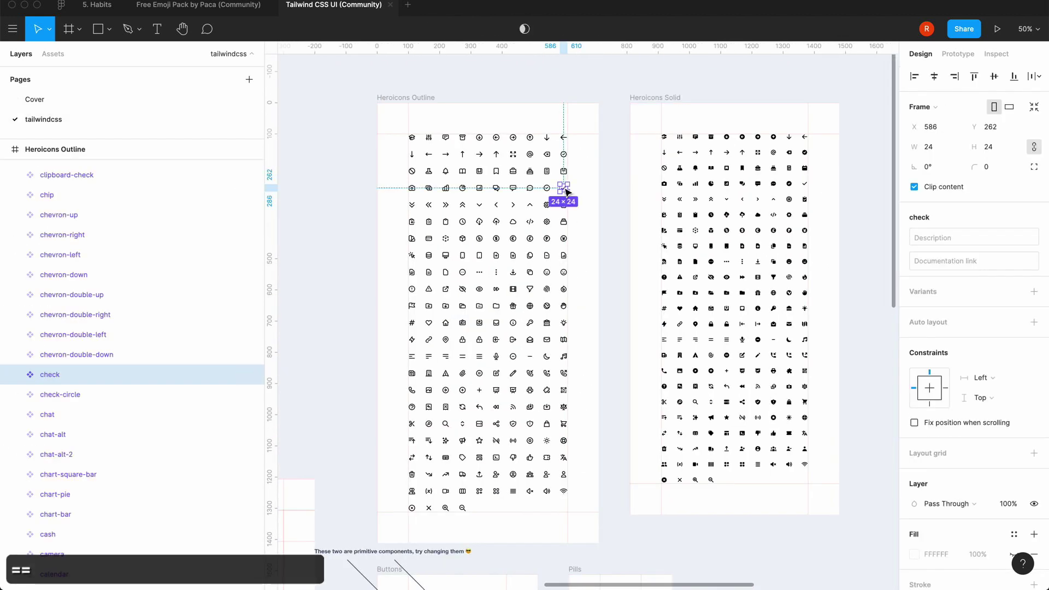
key("super+c")
- Switch back to the 5. Habits file, expand the done variant's radio group, and paste the check icon over its inner ellipse
left_click(98, 7)
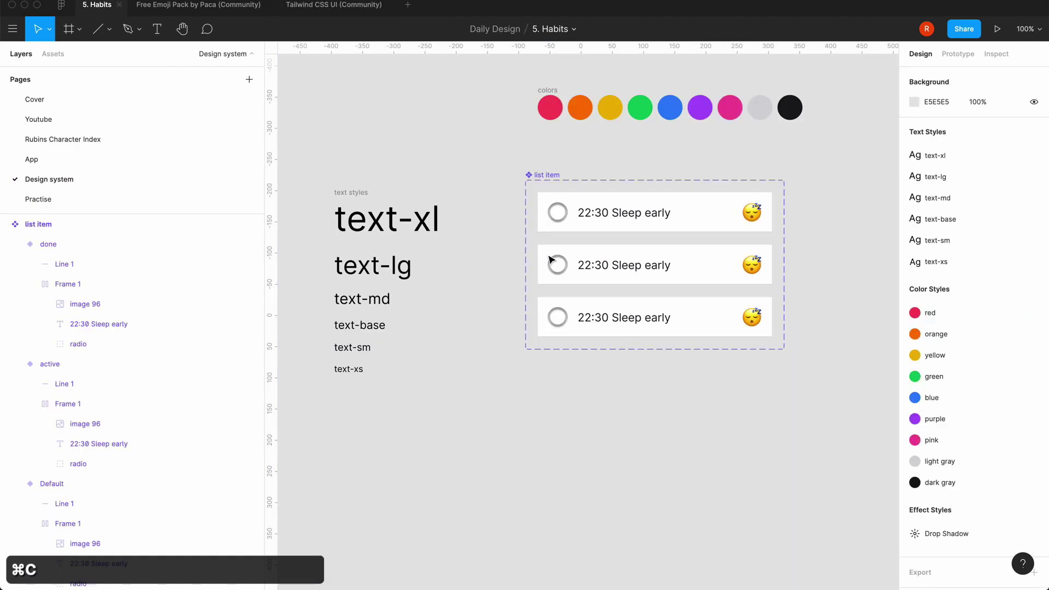
left_click(569, 321)
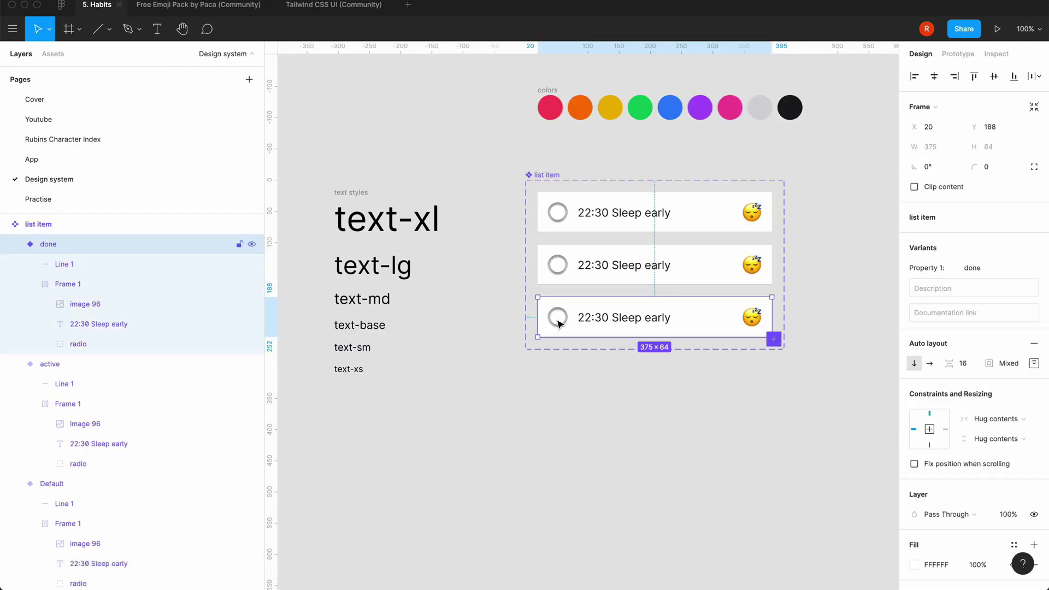
double_click(560, 323)
double_click(559, 323)
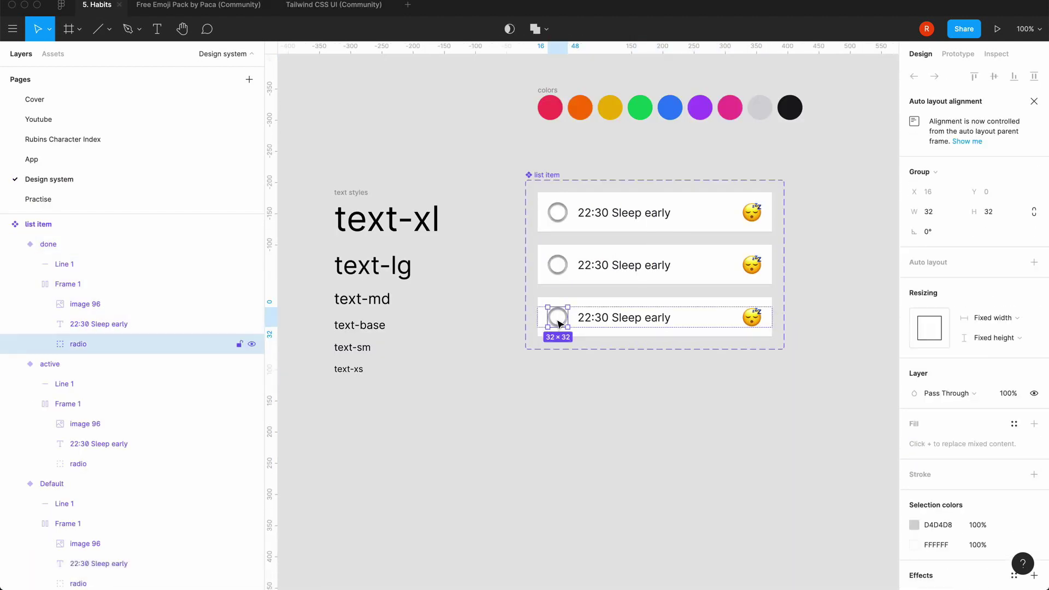
left_click(45, 344)
left_click(94, 363)
key("super+v")
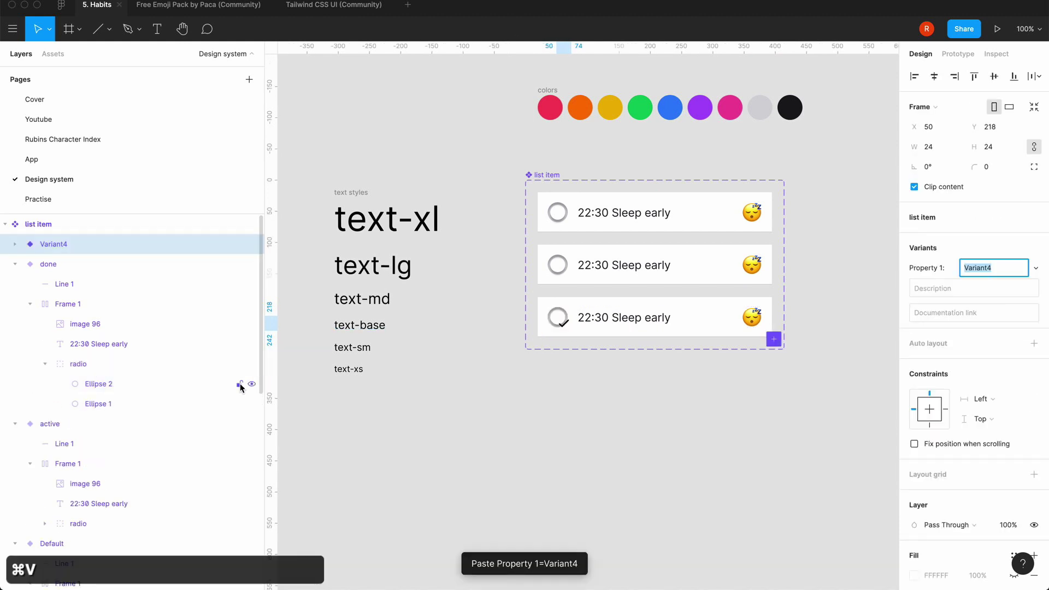
- Move the pasted icon's Vector layer into the done variant's radio group and delete the leftover Variant4
left_click(94, 249)
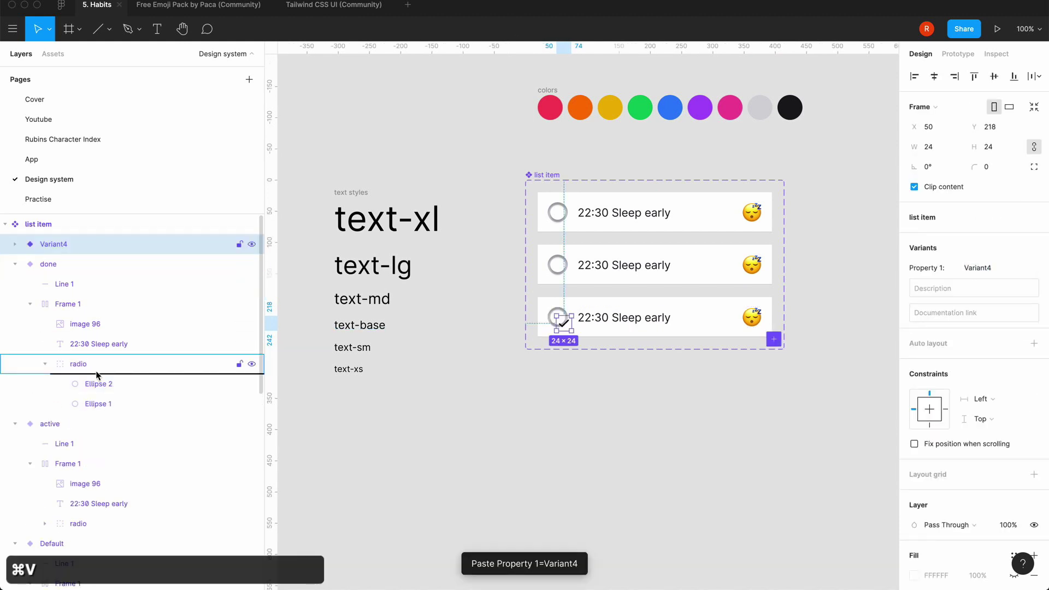
right_click(39, 247)
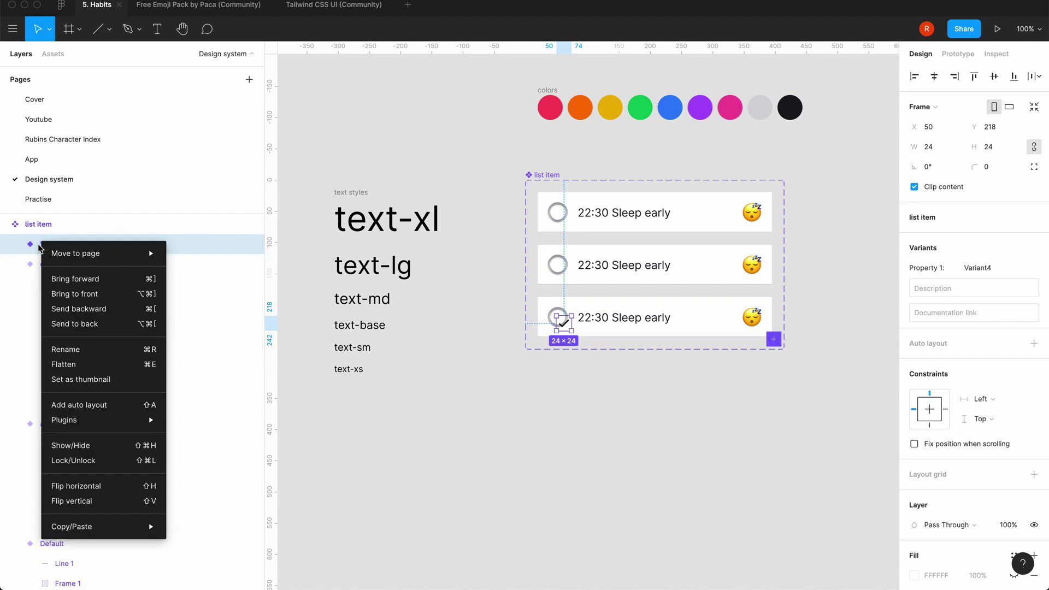
left_click(30, 248)
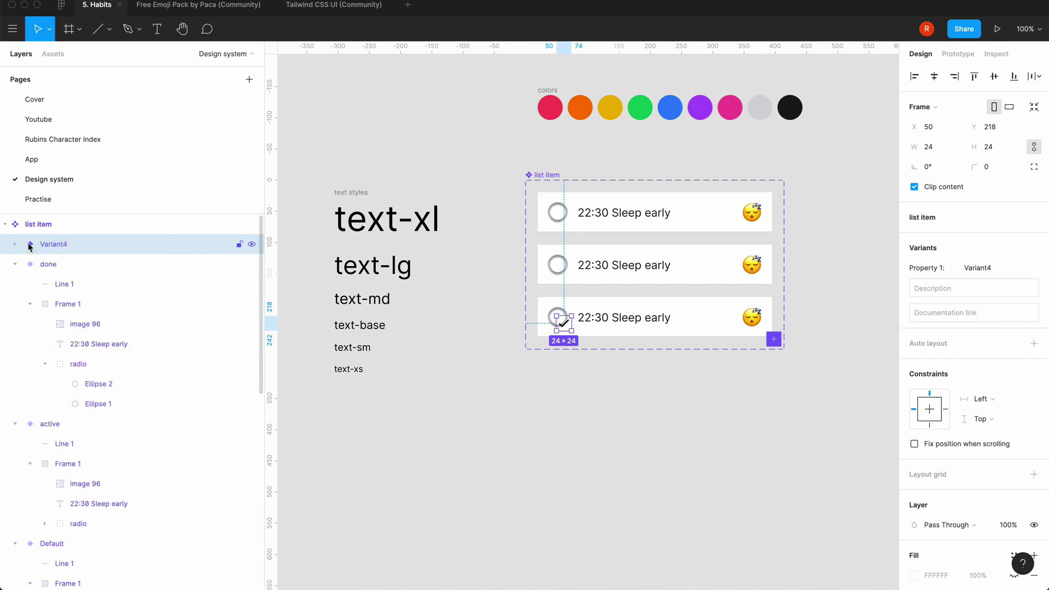
left_click(16, 244)
left_click_drag(57, 264, 64, 392)
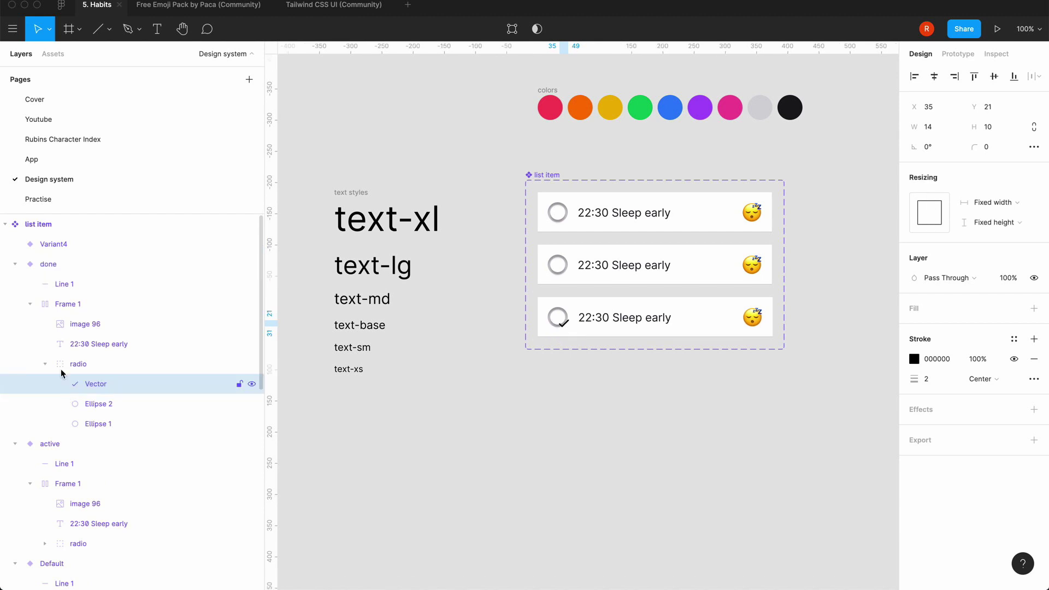
left_click(43, 246)
key("BackSpace")
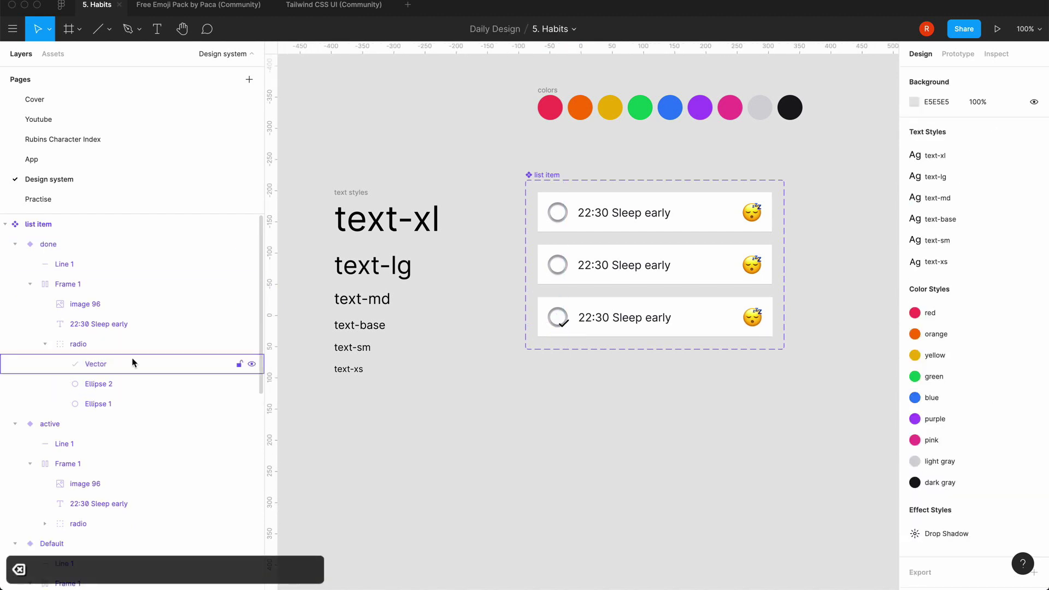
- Align the check vector and both ellipses in the done variant's radio group to their horizontal and vertical centers
left_click(115, 364)
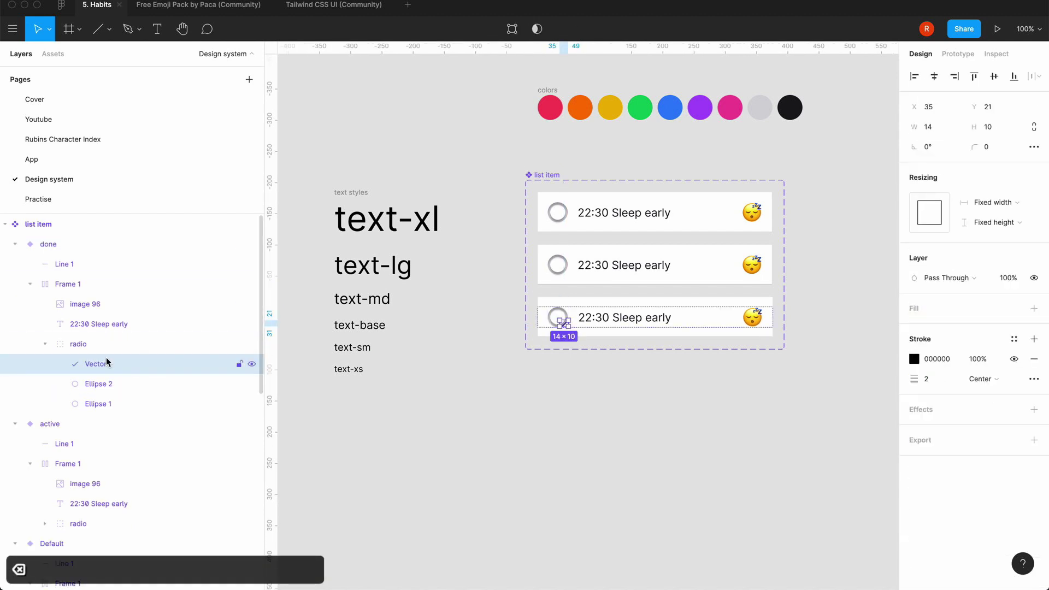
left_click(103, 404, "shift")
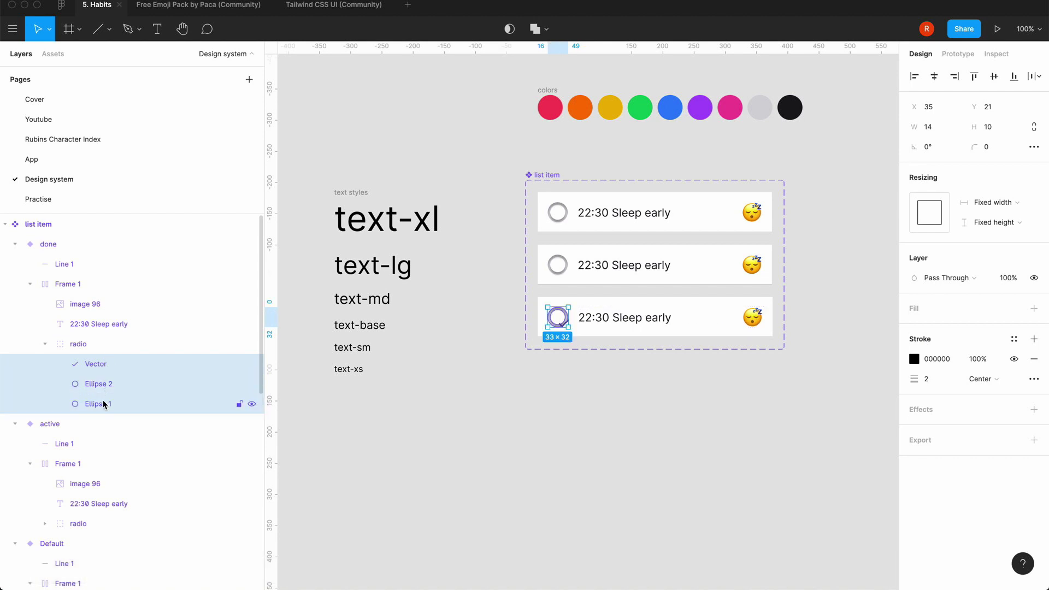
left_click(933, 76)
left_click(993, 77)
left_click(645, 485)
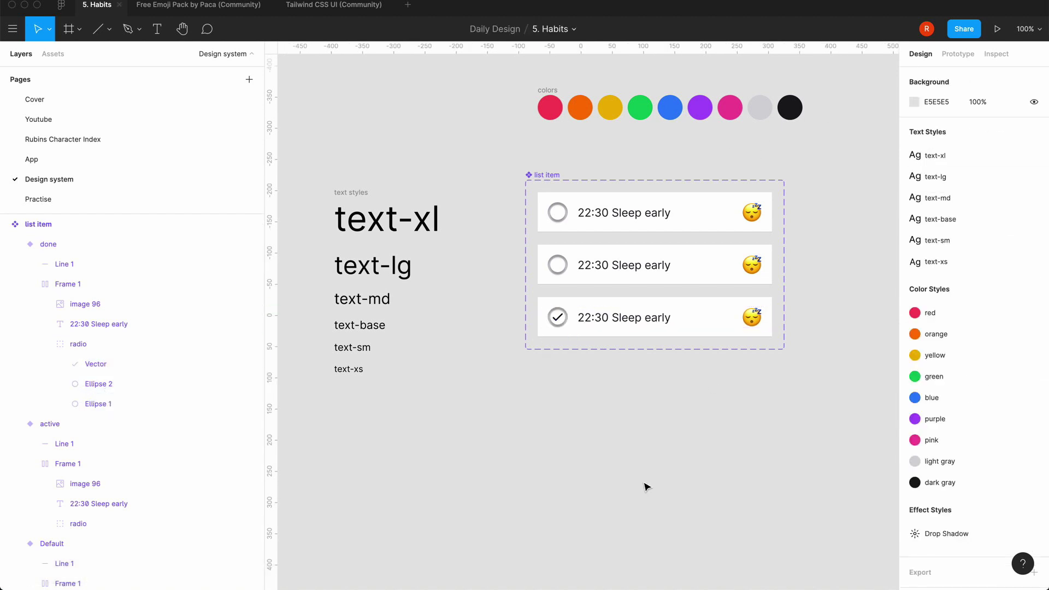
key("super+equal")
scroll(645, 485, "right", 3)
key("super+minus")
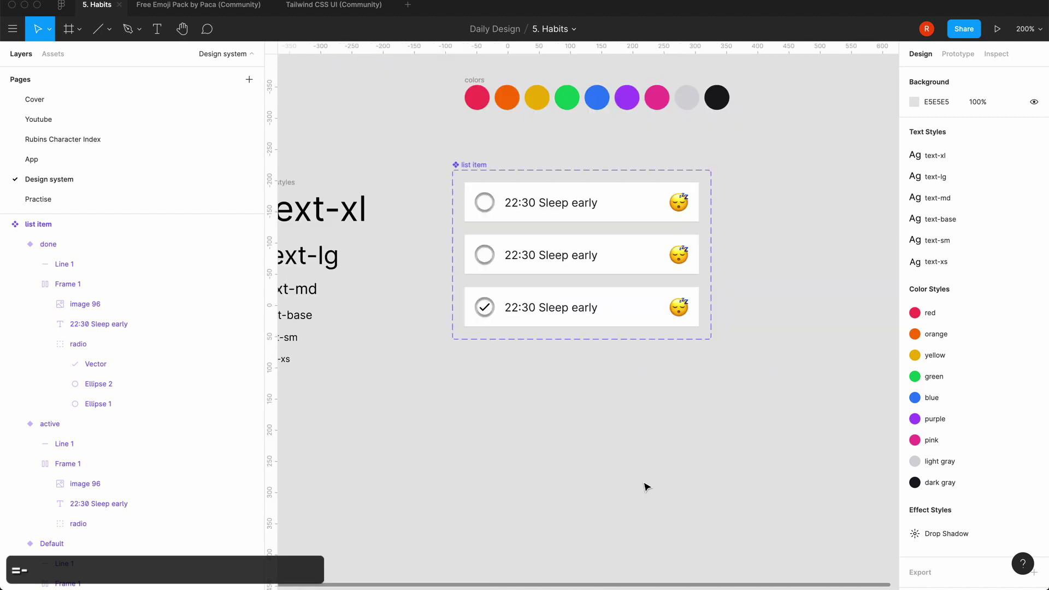
left_click(597, 314)
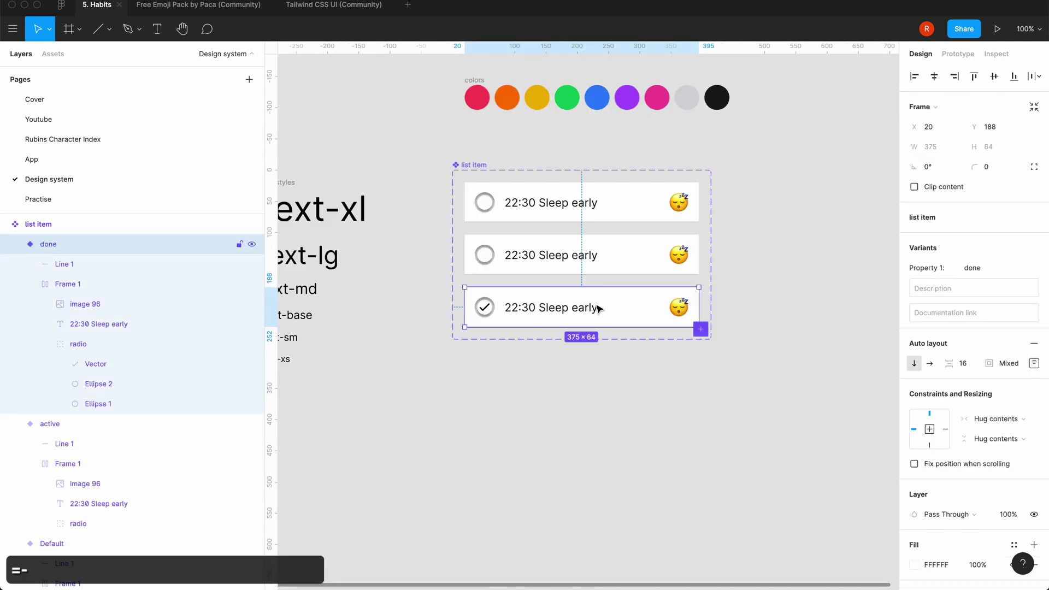
left_click(576, 268)
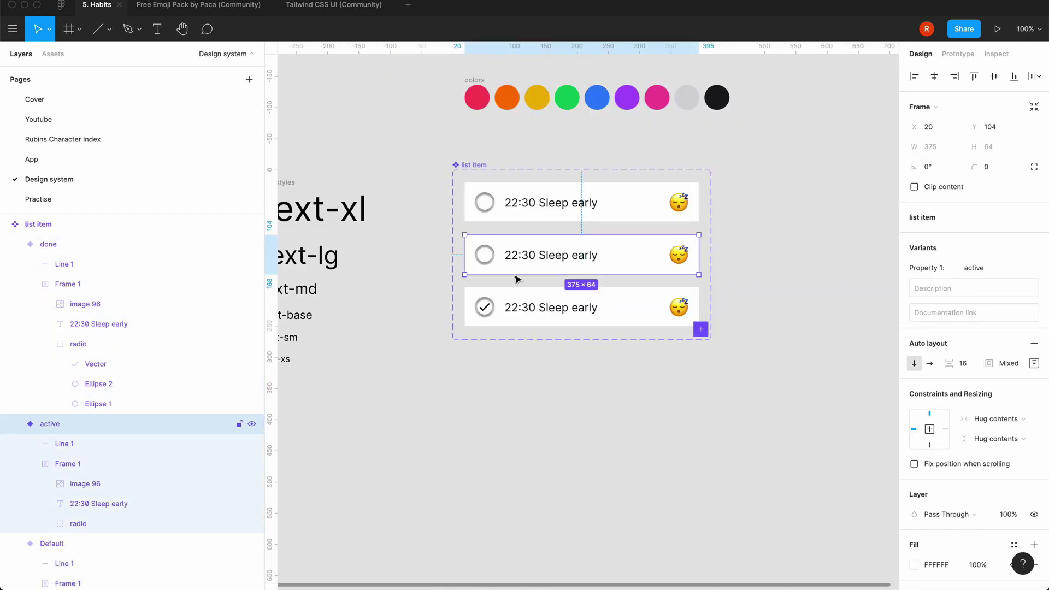
left_click(457, 398)
key("equal")
key("minus")
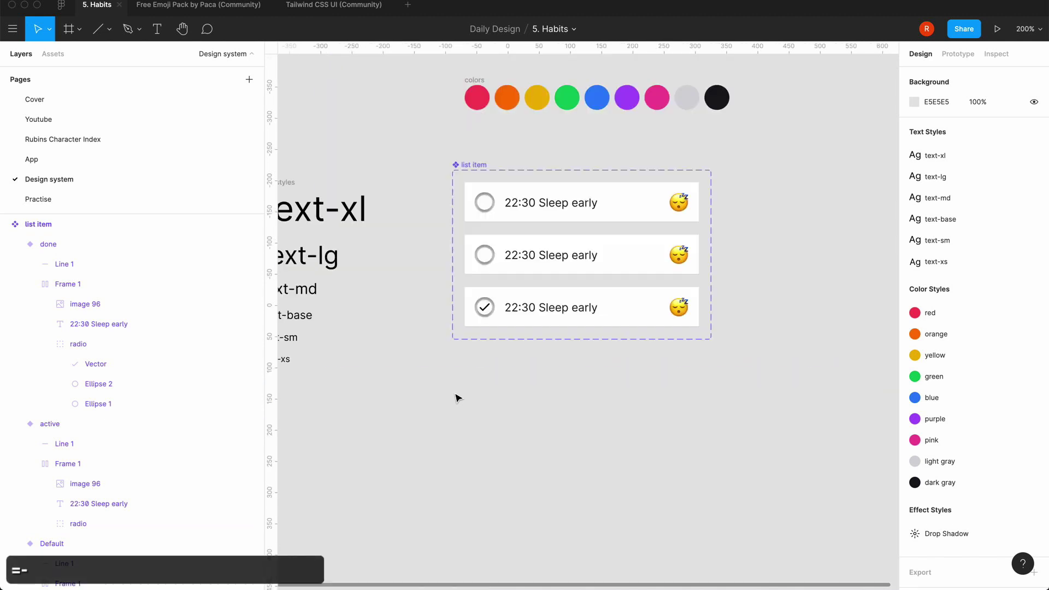
- Hide Ellipse 2, the inner white circle, in the active variant's radio group
key("equal")
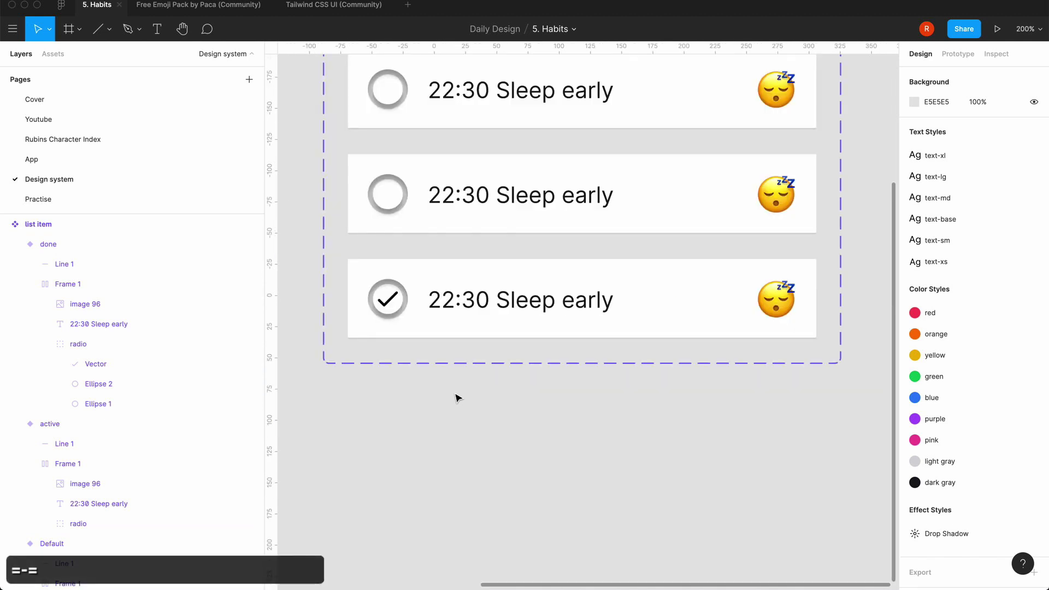
scroll(457, 397, "left", 2)
double_click(428, 218)
double_click(441, 225)
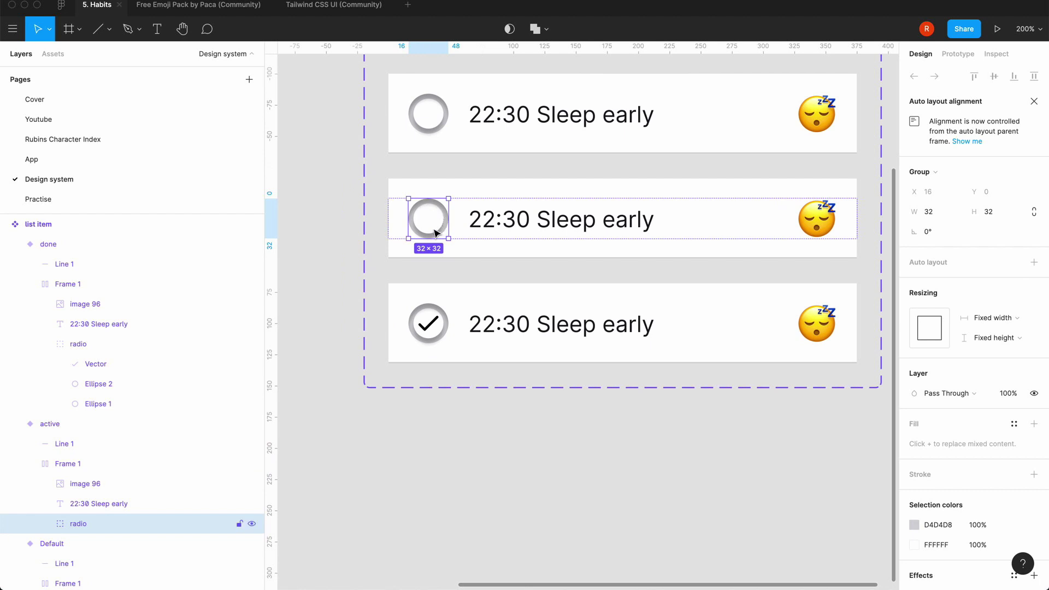
left_click(45, 524)
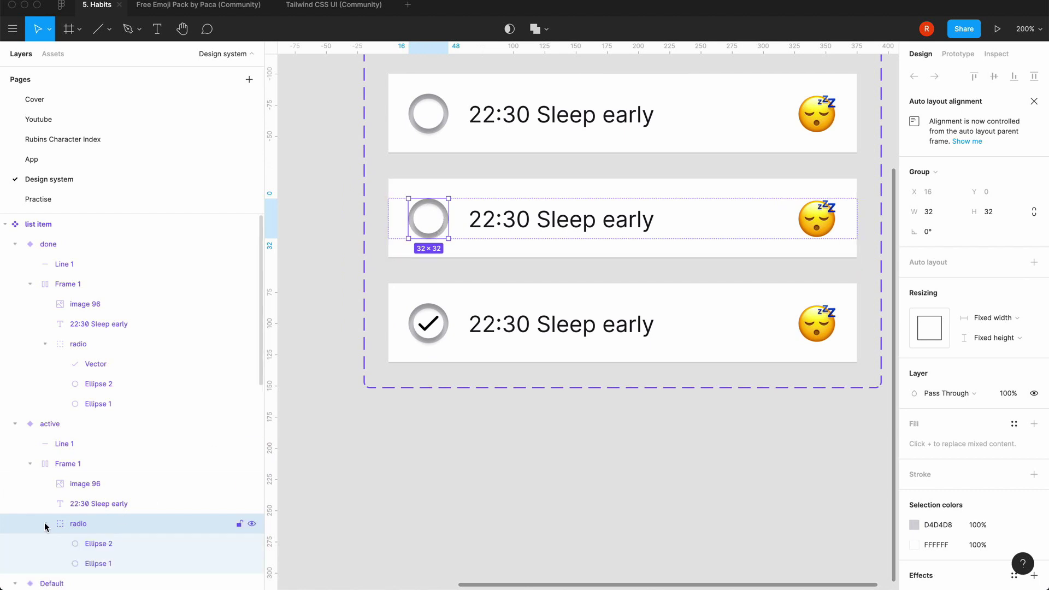
left_click(95, 543)
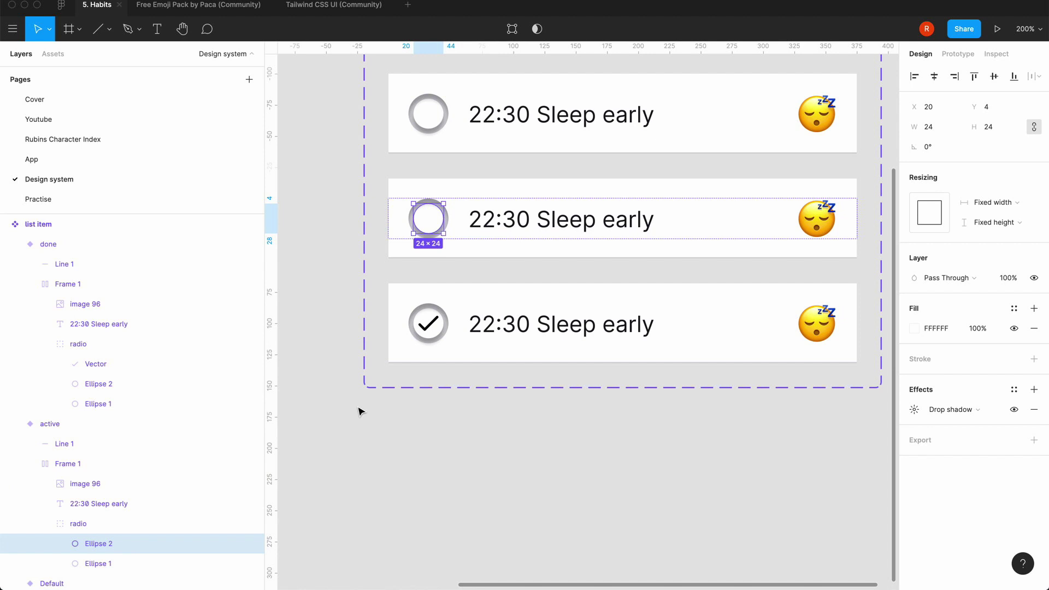
scroll(226, 547, "down", 2)
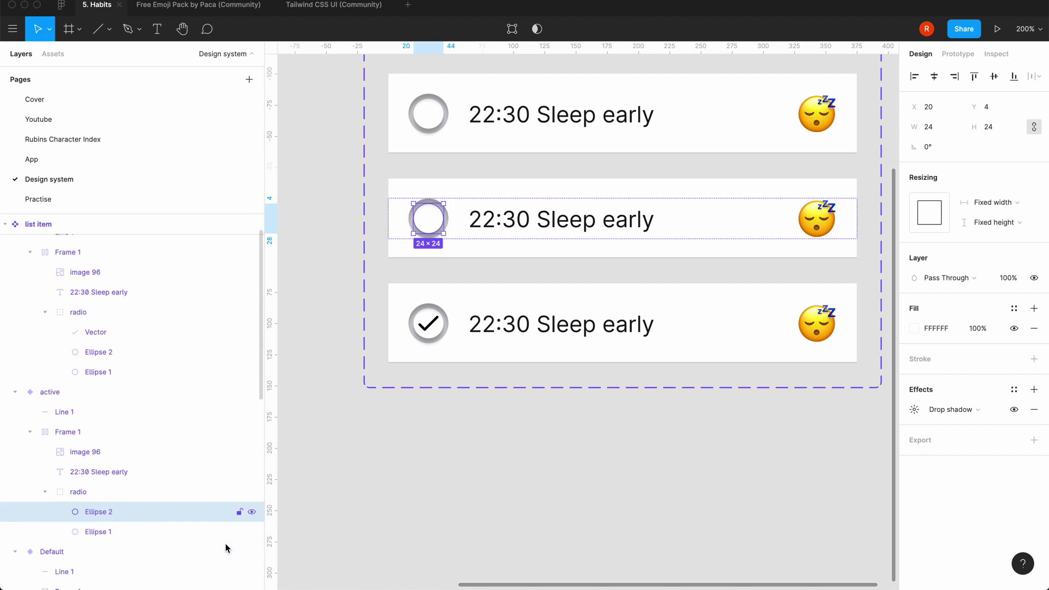
left_click(251, 511)
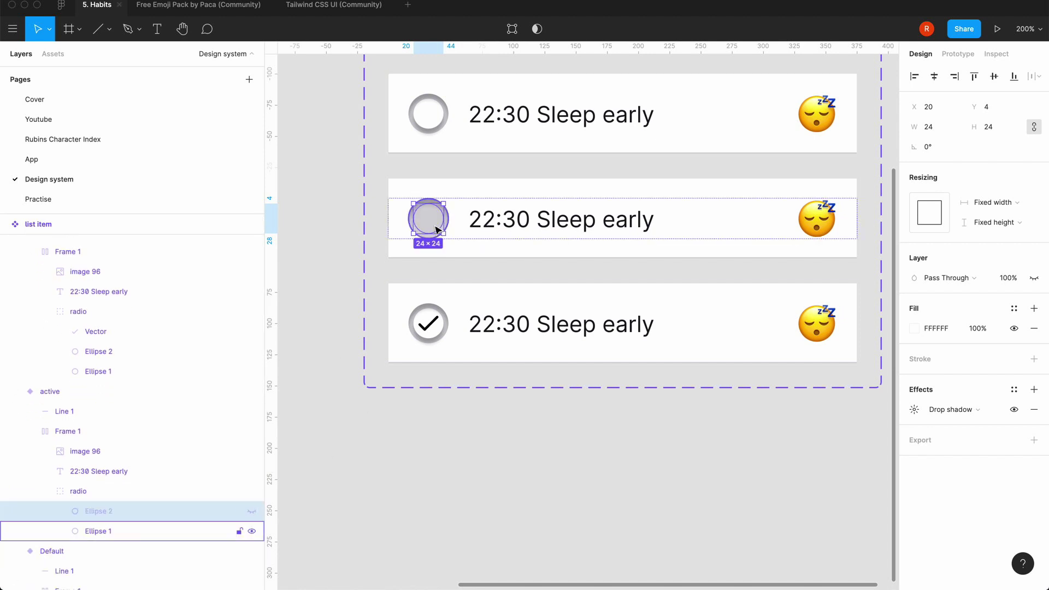
left_click(126, 532)
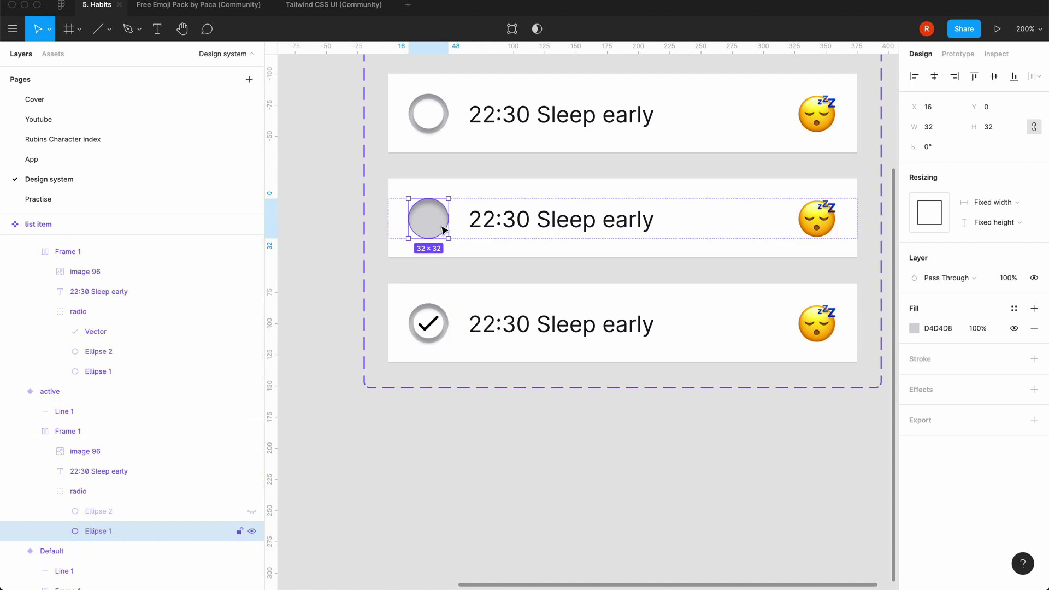
left_click(412, 437)
scroll(412, 437, "up", 5)
scroll(466, 204, "left", 3)
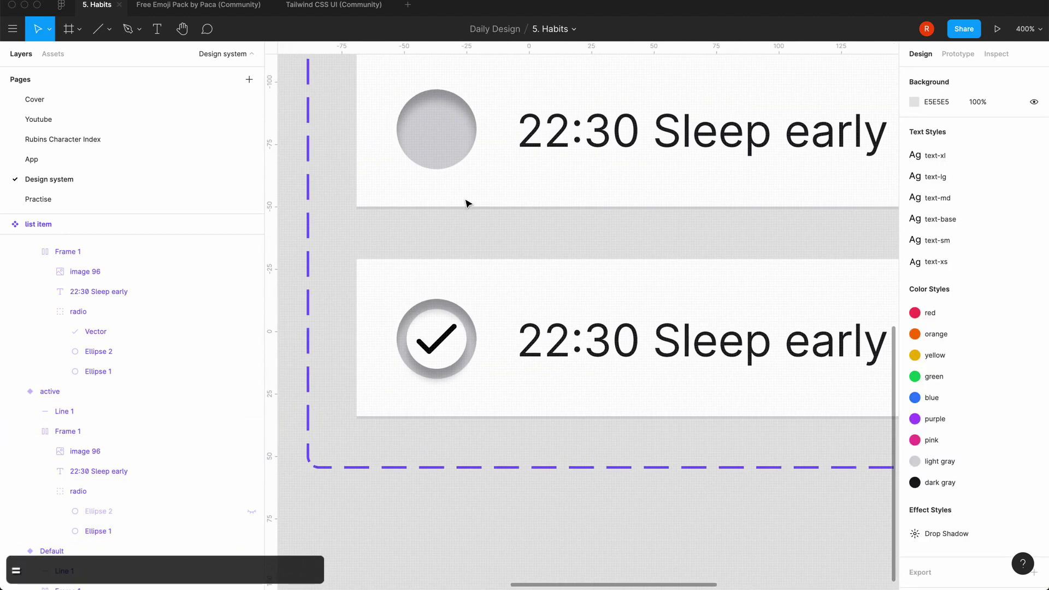
- Reduce Ellipse 1 in the active variant's radio group to a quarter-pie arc with a -25% sweep
left_click(447, 154)
left_click(446, 154)
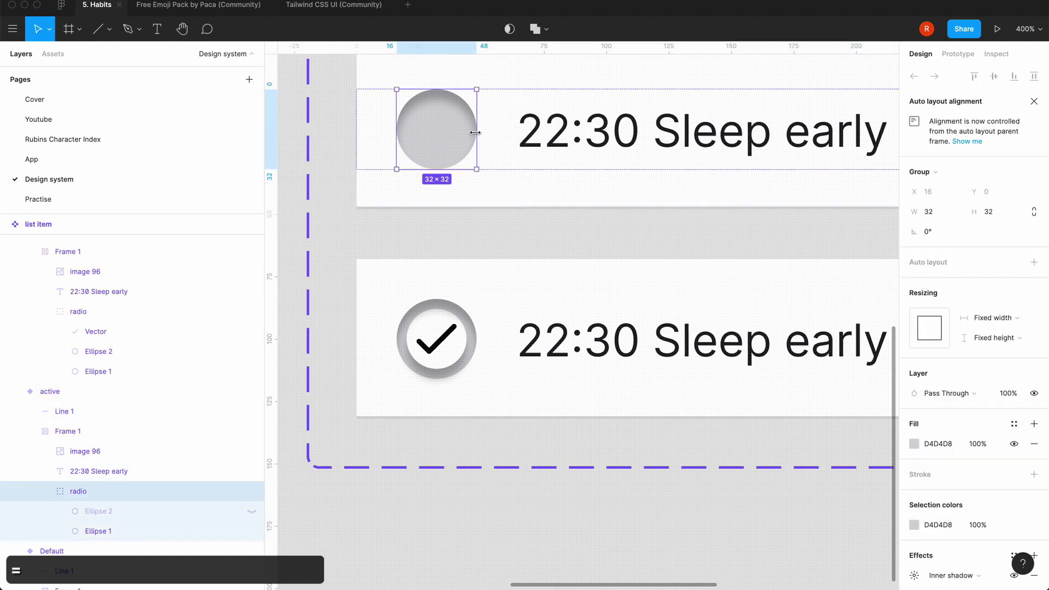
double_click(454, 140)
left_click_drag(472, 132, 438, 111)
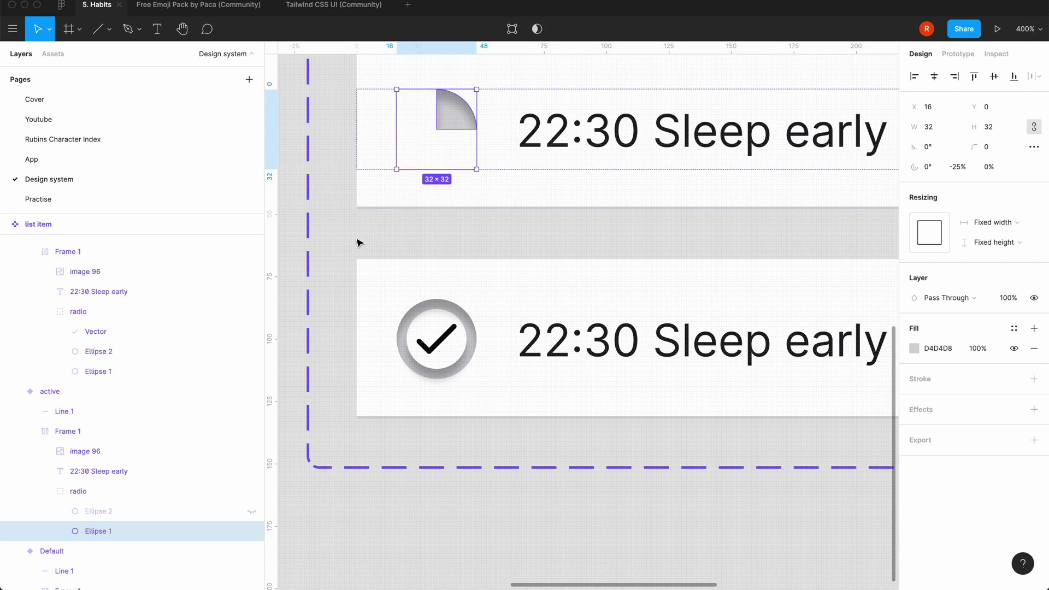
left_click(334, 248)
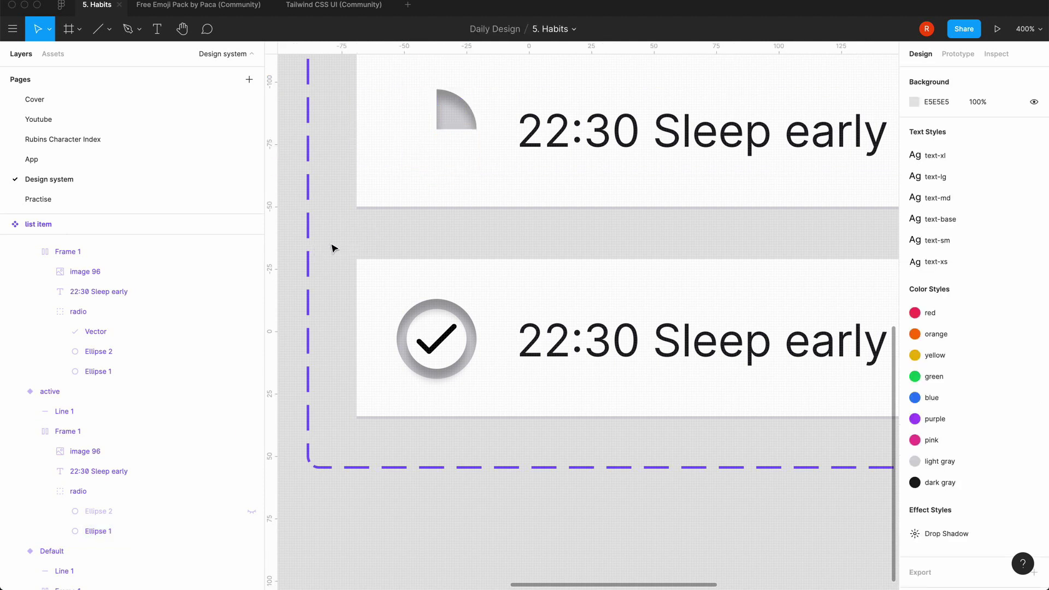
- Change the active variant's label text to "6:30 Wake early"
key("shift+0")
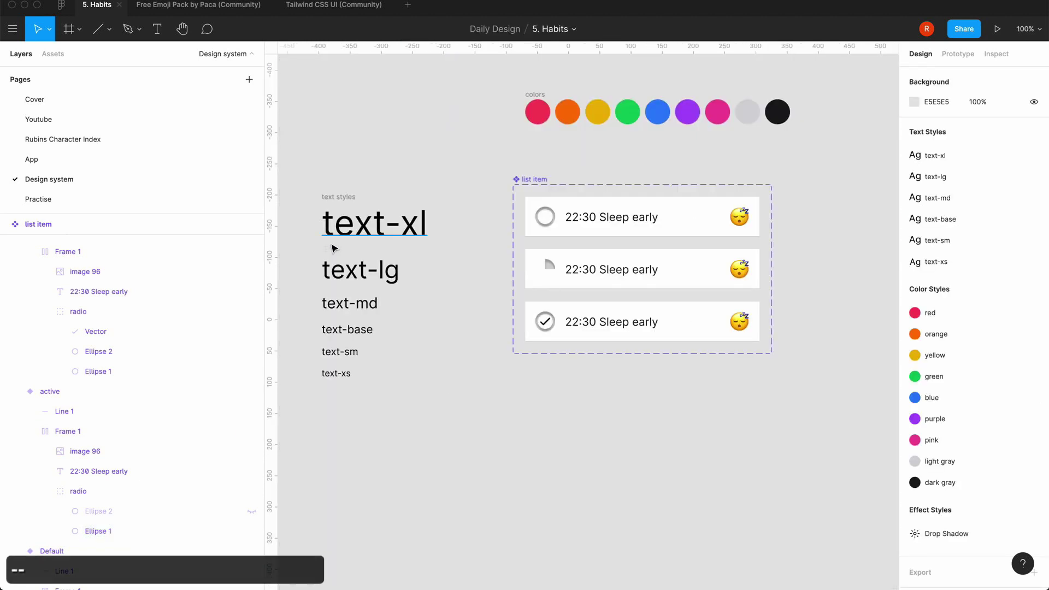
key("shift+=")
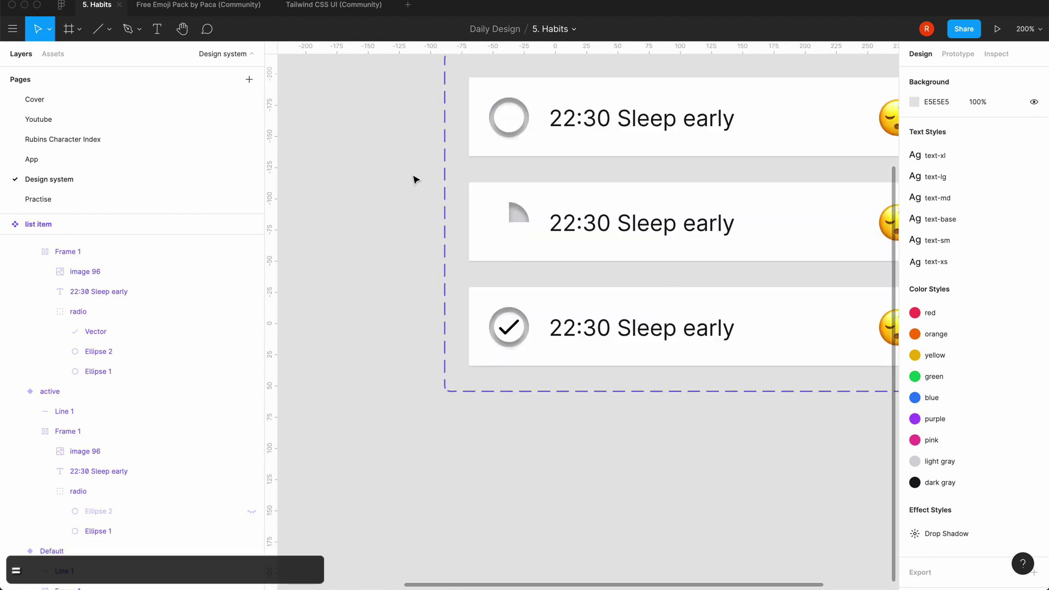
scroll(513, 123, "right", 2)
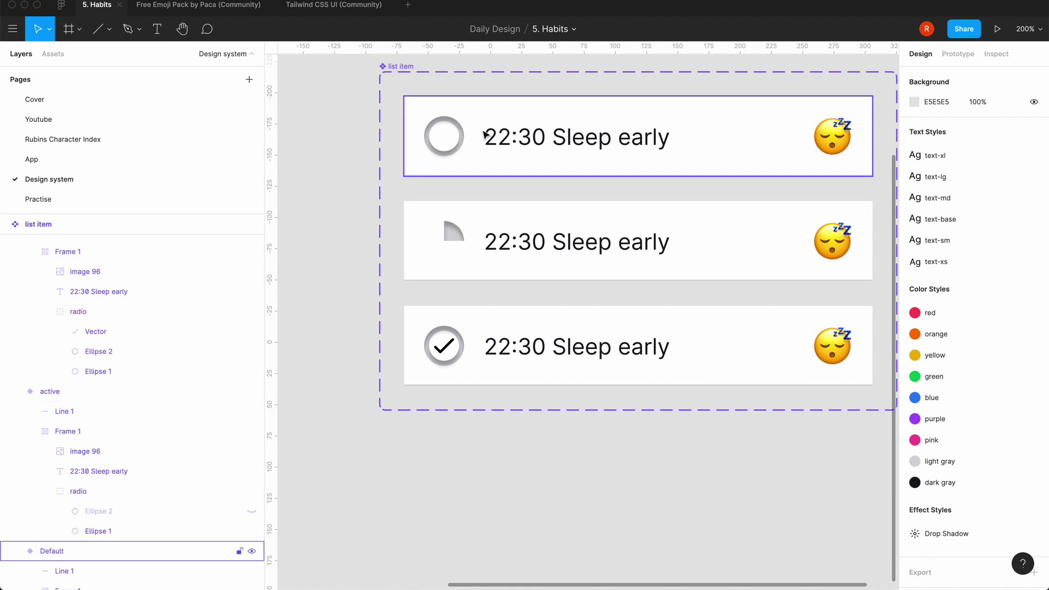
double_click(506, 238)
double_click(501, 240)
left_click(502, 242)
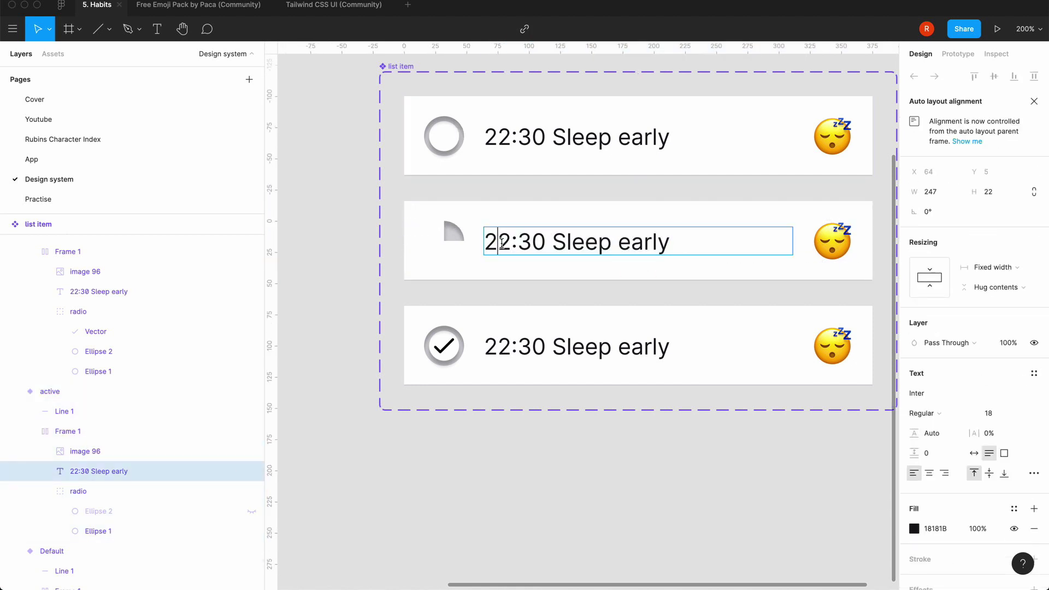
key("Right")
key("BackSpace")
key("BackSpace")
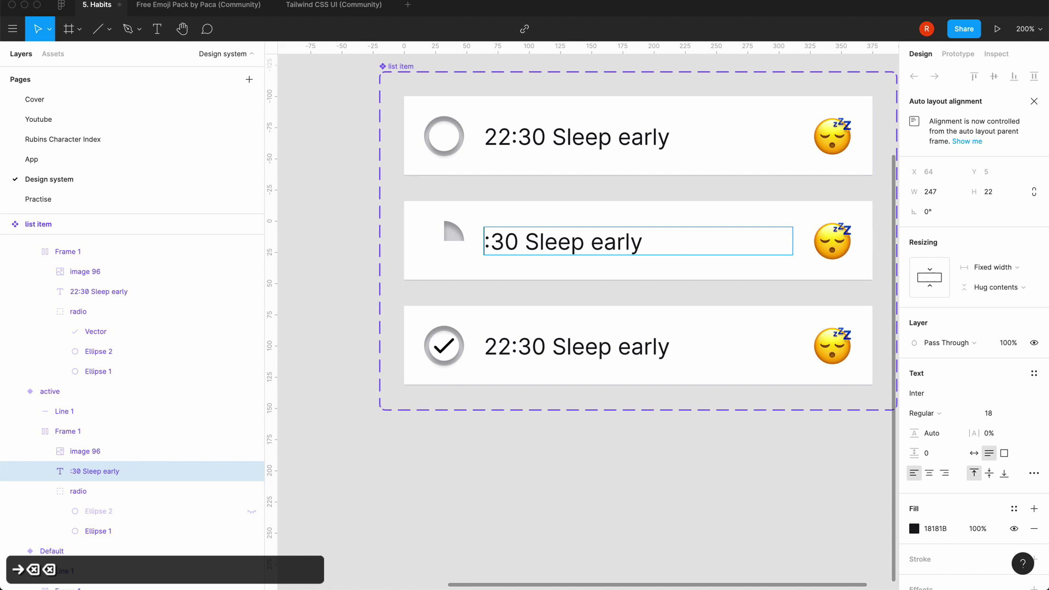
type("6")
mouse_move(539, 243)
left_mouse_down()
mouse_move(586, 246)
mouse_move(539, 245)
left_mouse_up()
type("Wake")
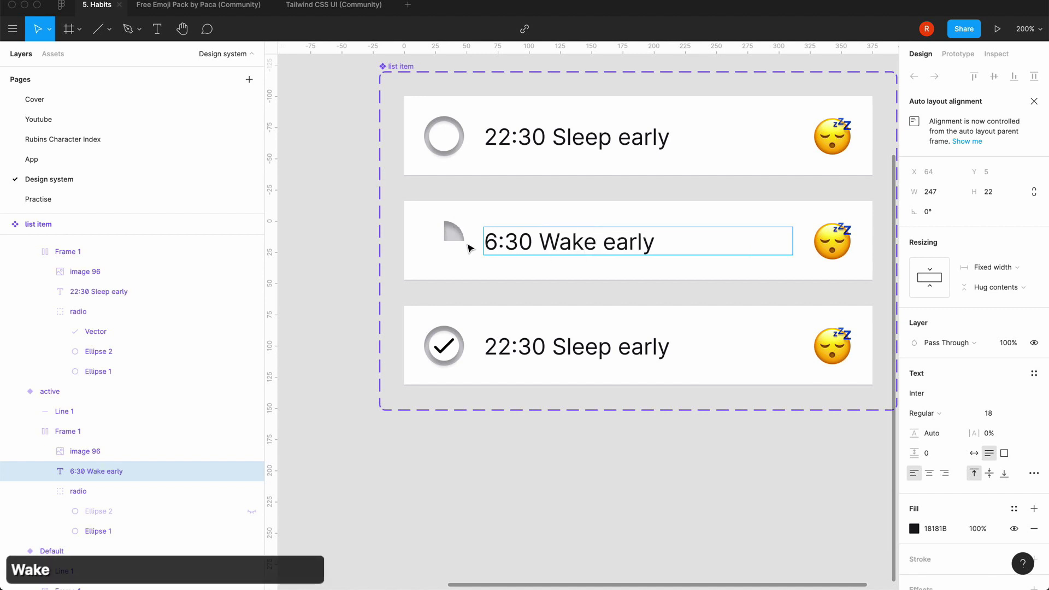
- Change the done variant's label text to "30mins Learning"
double_click(553, 346)
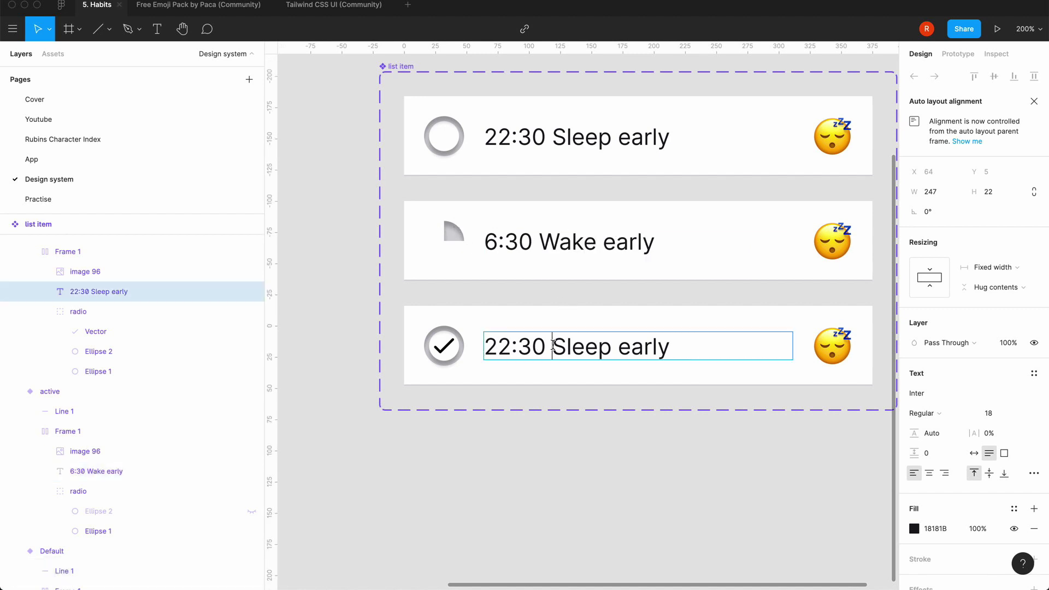
left_click_drag(552, 346, 691, 353)
type("Learning")
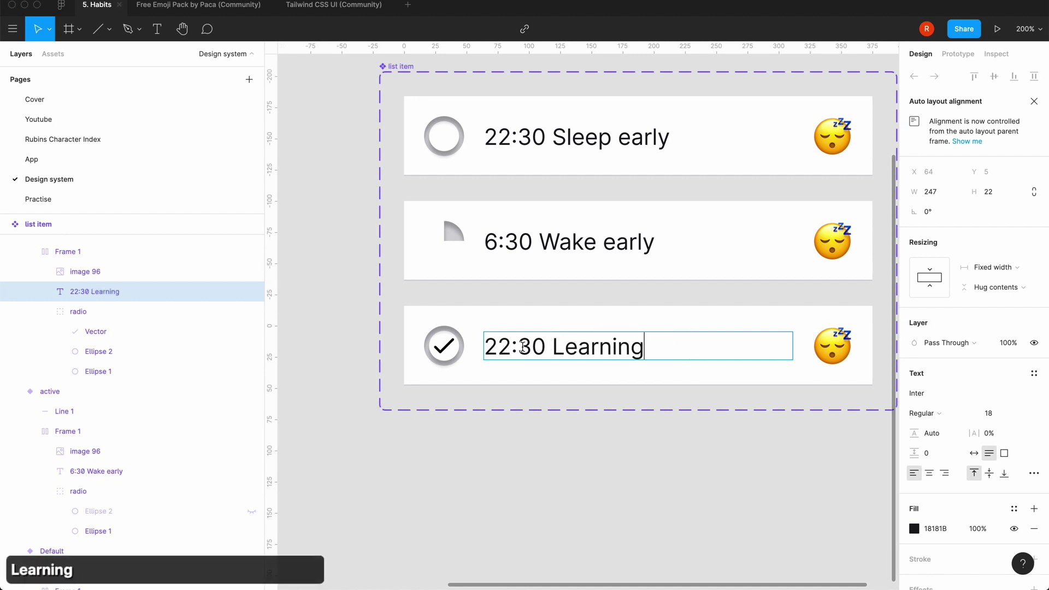
left_click_drag(524, 346, 475, 347)
key("BackSpace")
key("Right")
key("Right")
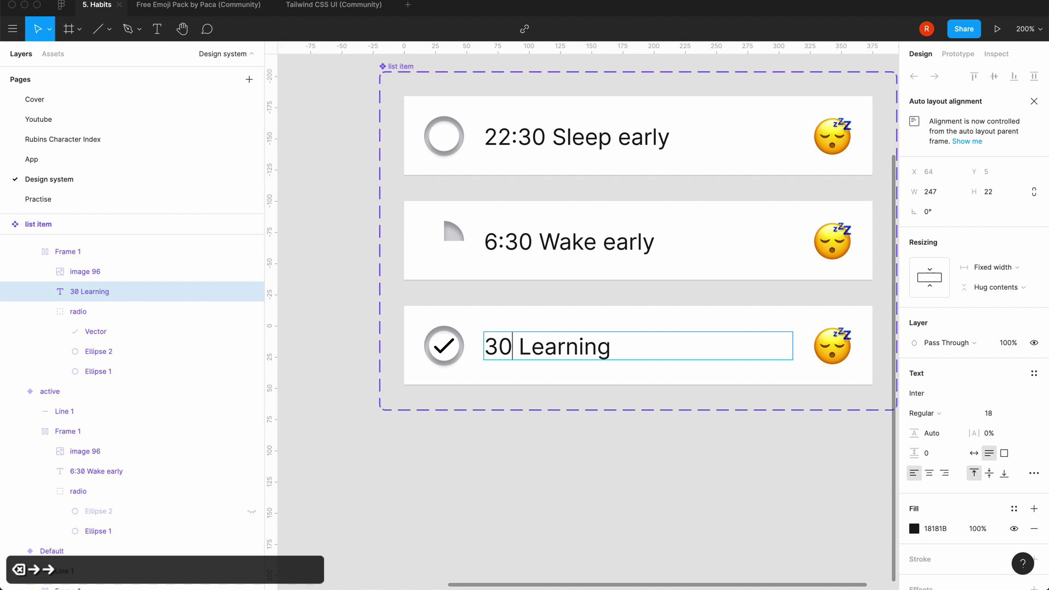
type("mins")
key("Escape")
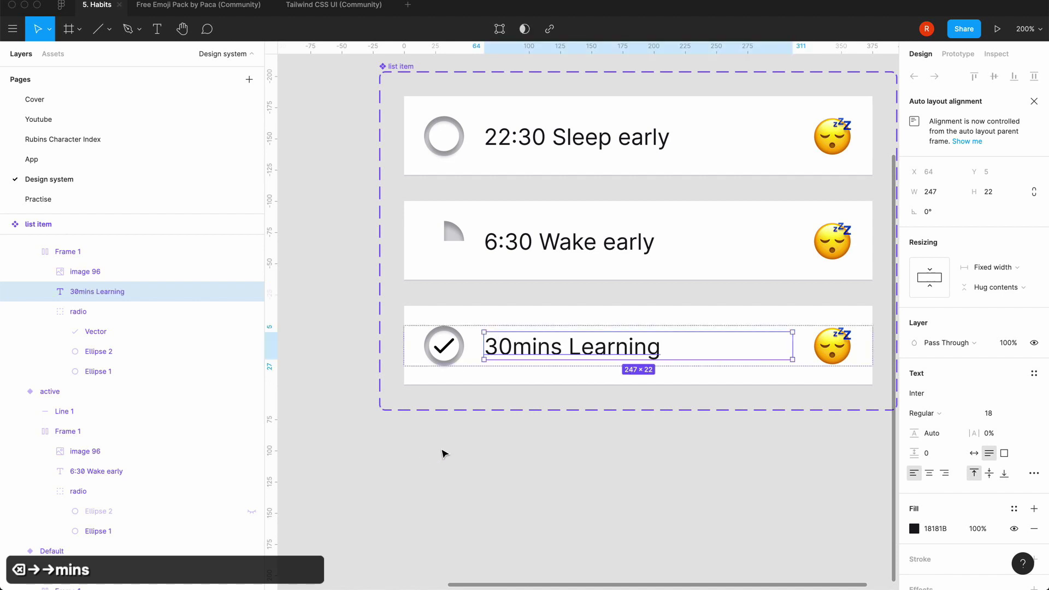
left_click(443, 453)
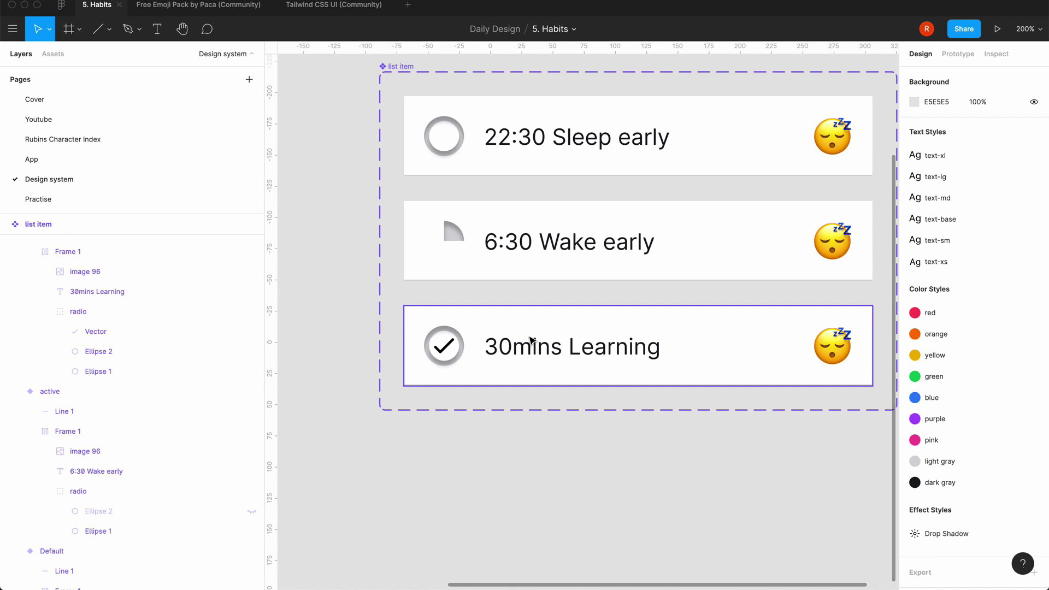
key("minus")
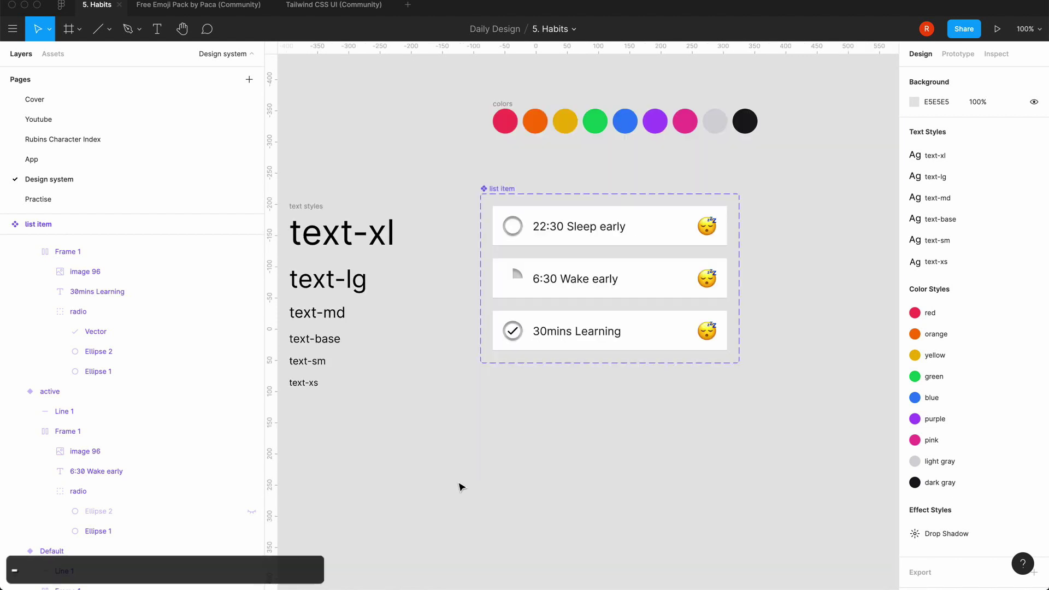
key("equal")
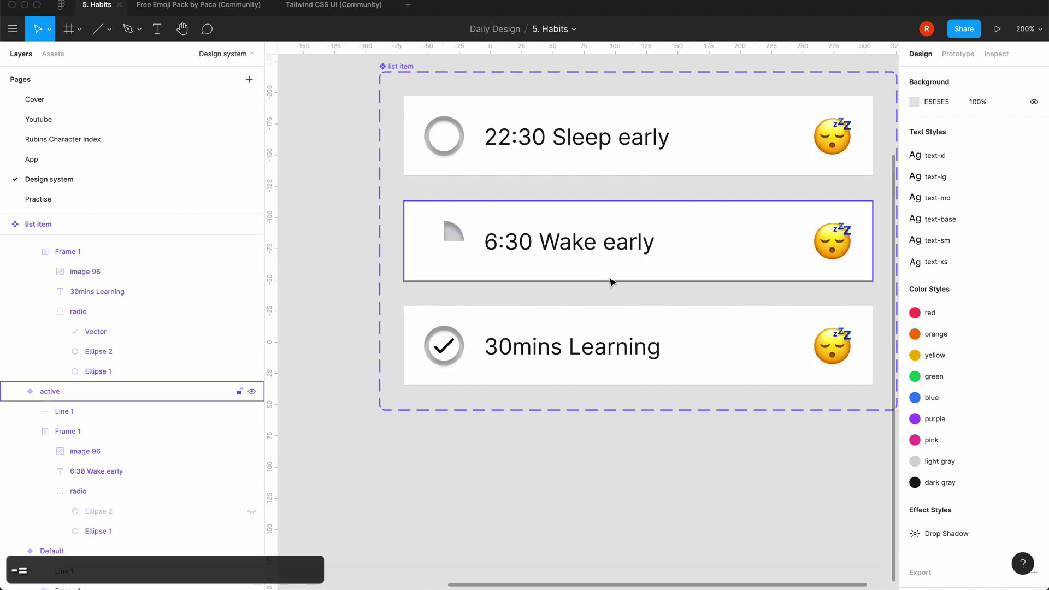
double_click(449, 237)
double_click(449, 237)
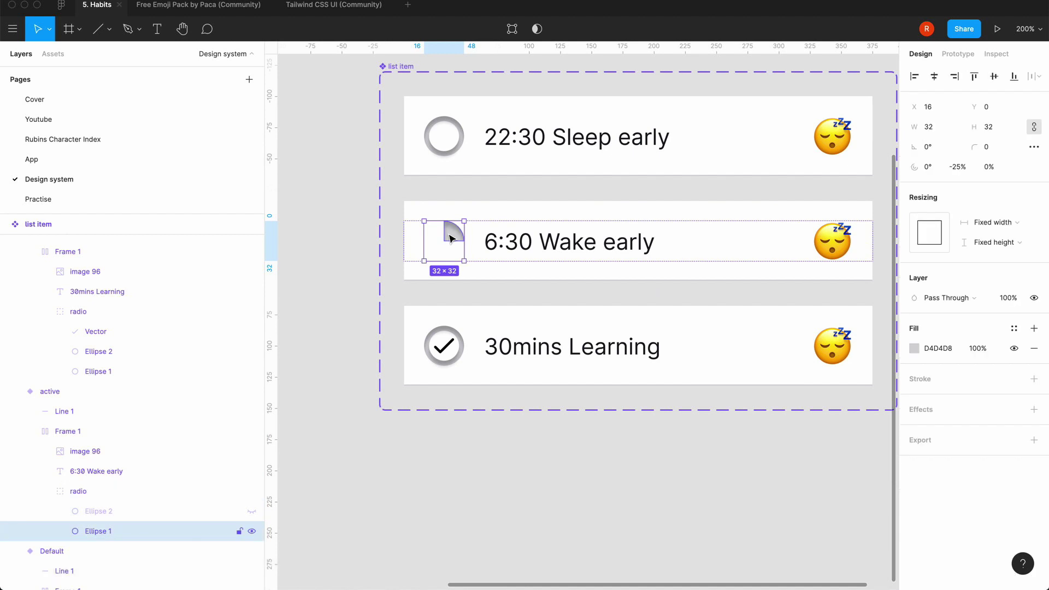
double_click(449, 237)
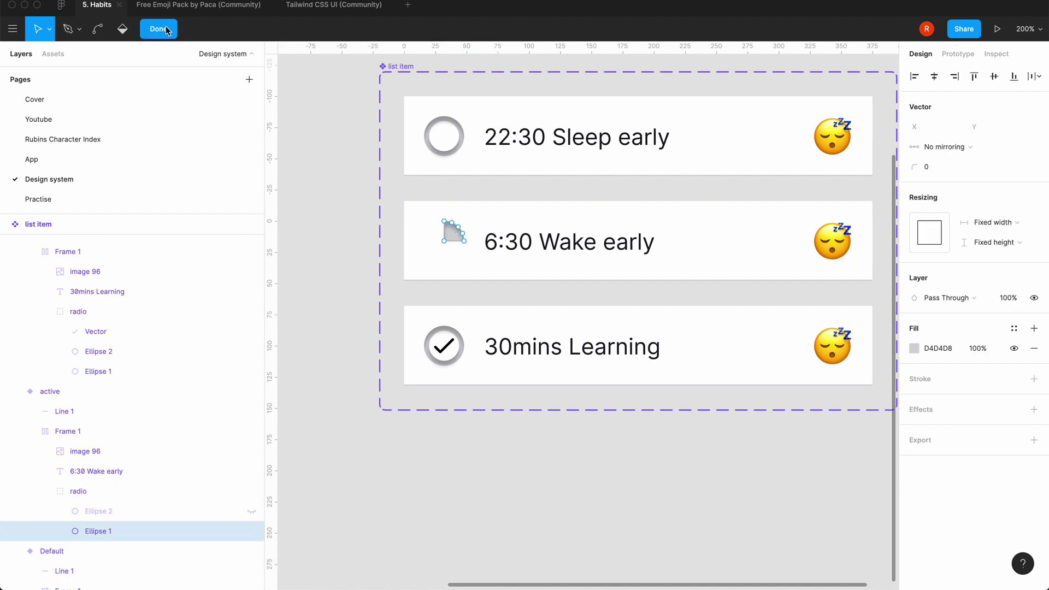
key("Escape")
left_click(351, 202)
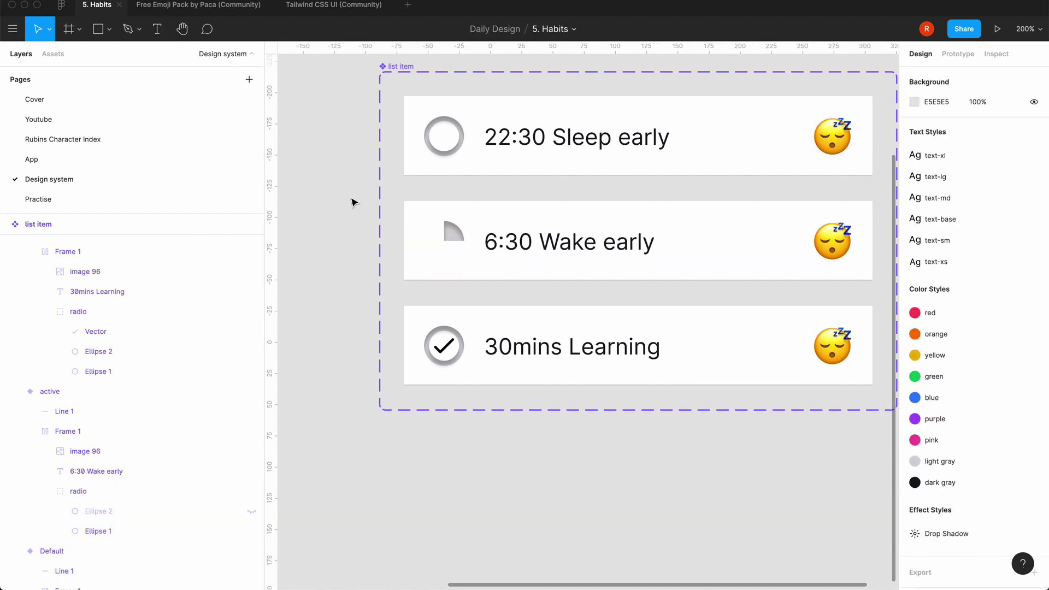
double_click(446, 146)
left_click(447, 145)
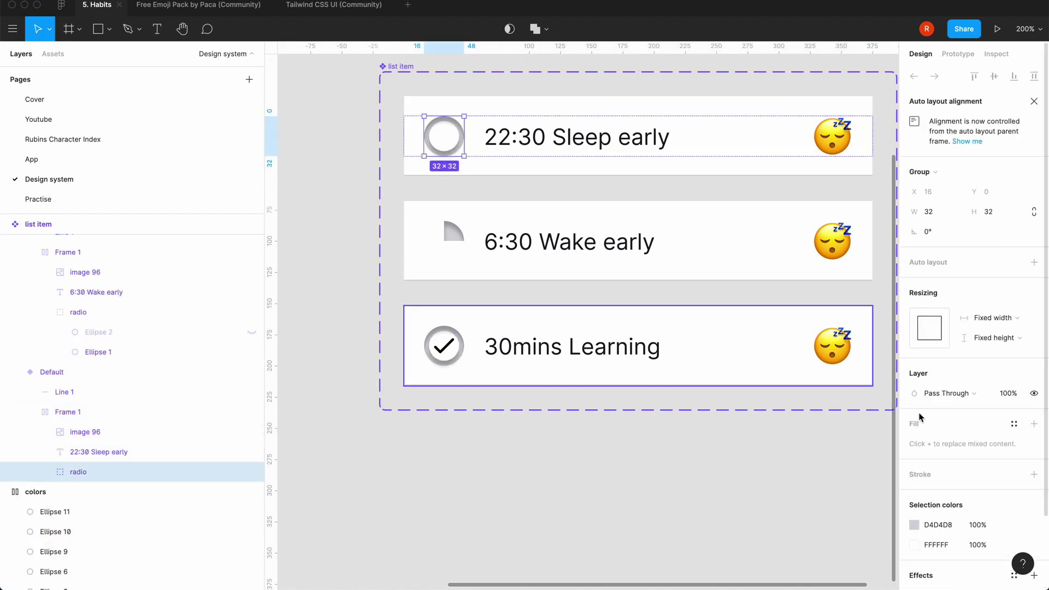
left_click(604, 496)
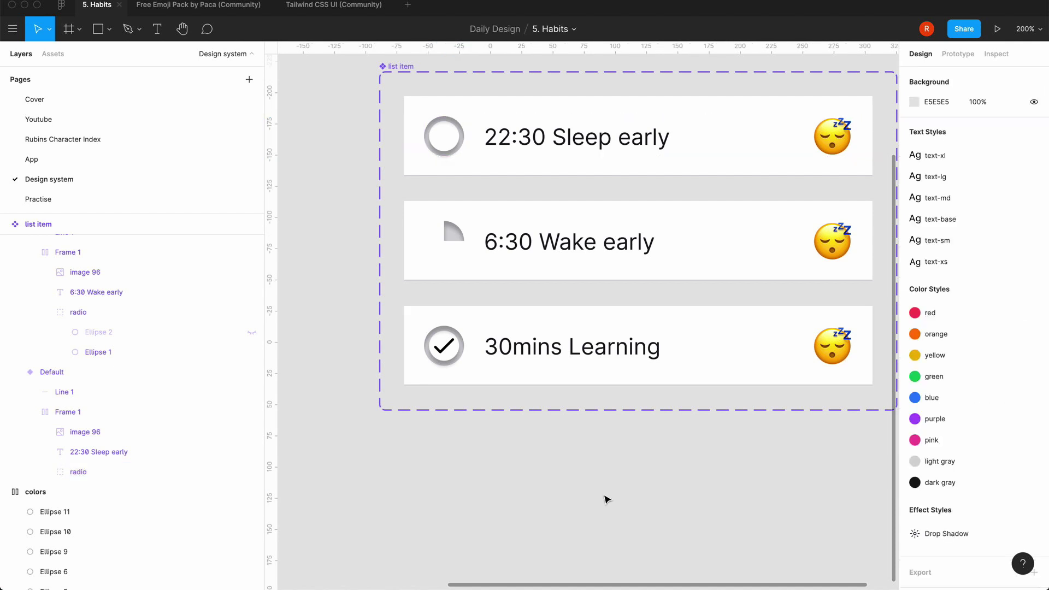
key("shift+0")
key("minus")
key("equal")
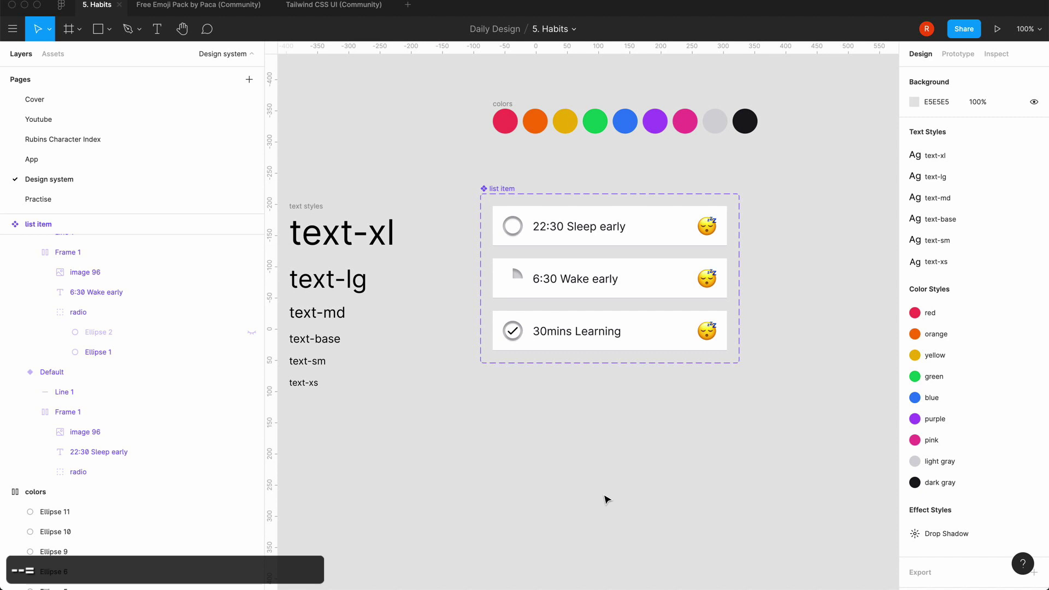
- Review the Todo list on the App page and return to the Design system page
right_click(605, 495)
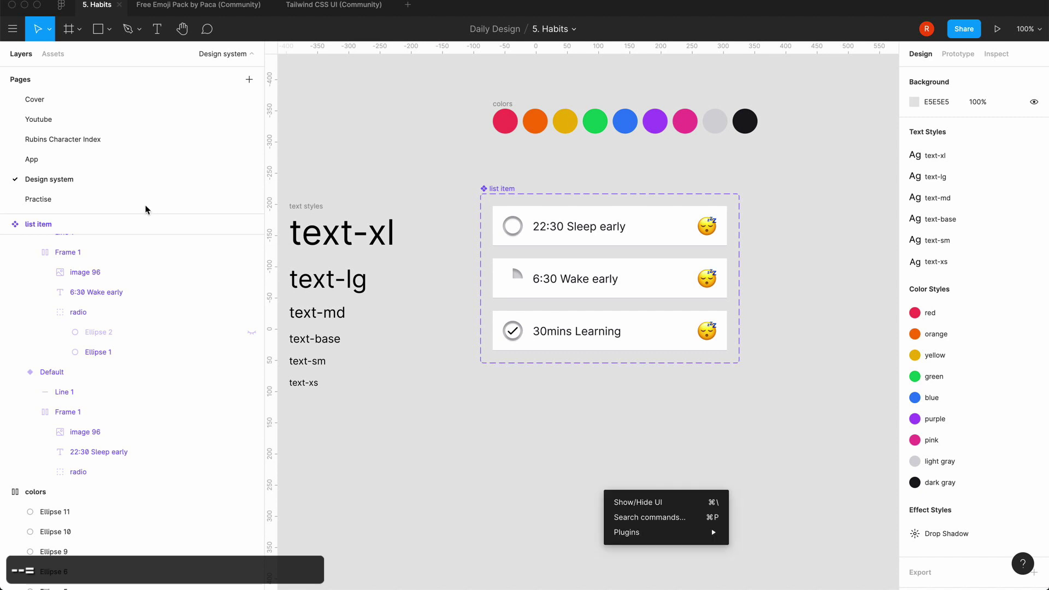
left_click(66, 189)
left_click(50, 159)
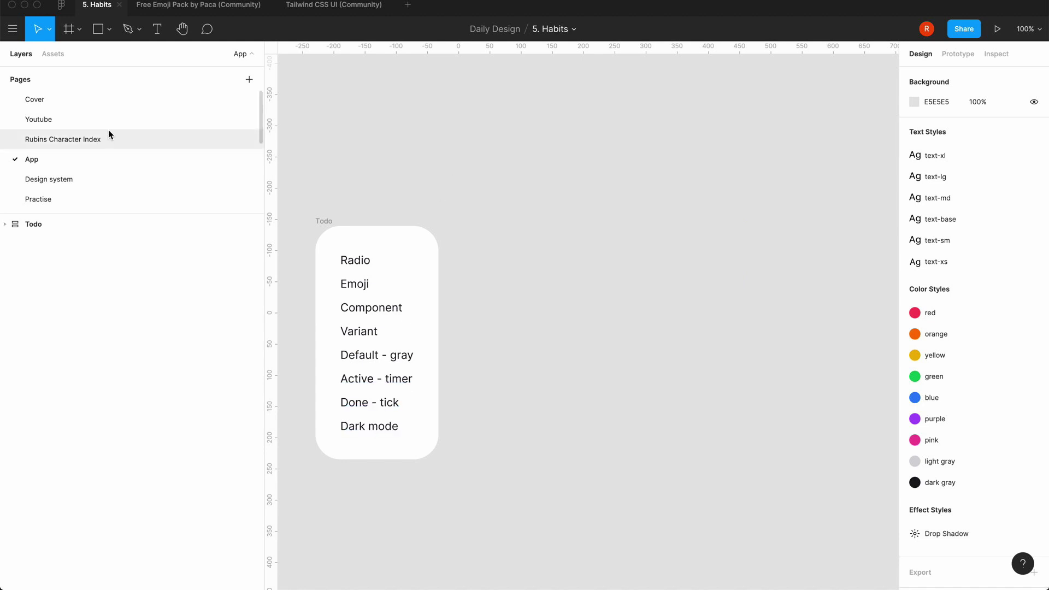
left_click(65, 177)
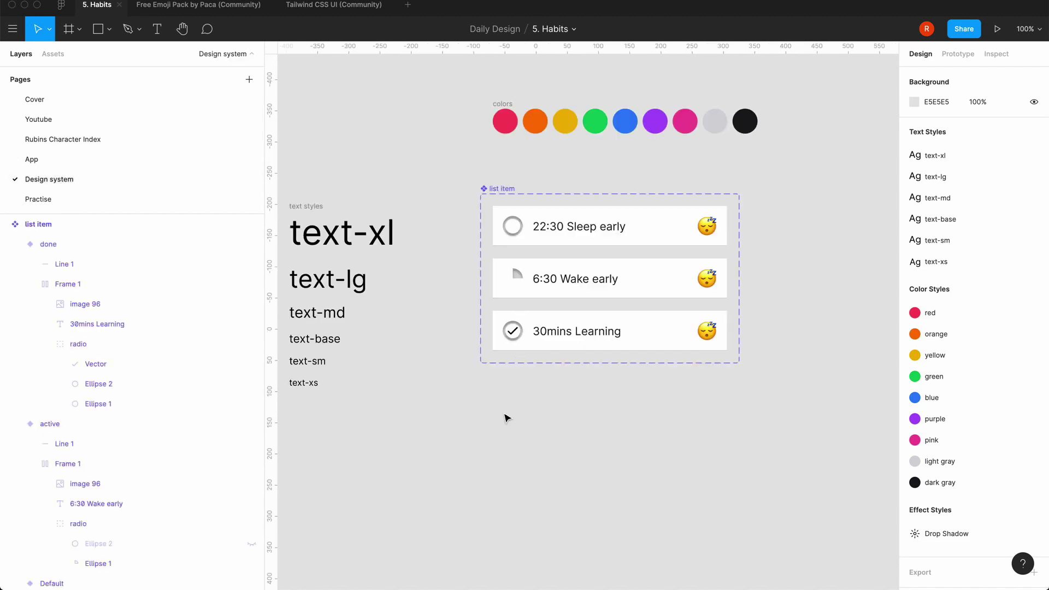
- Add a second variant property named dark to the list item component set
scroll(504, 417, "right", 2)
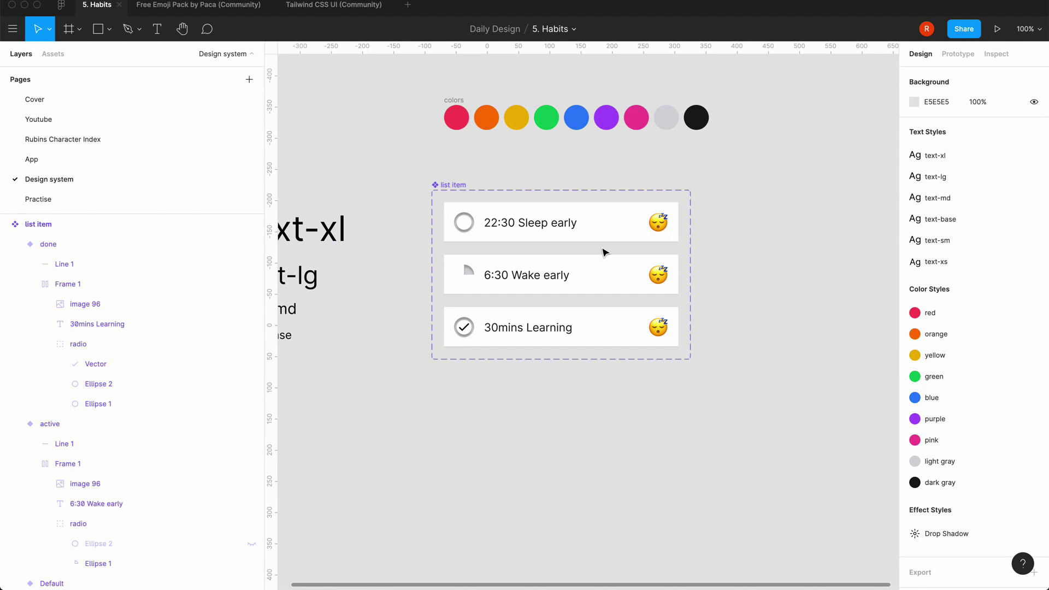
left_click(450, 185)
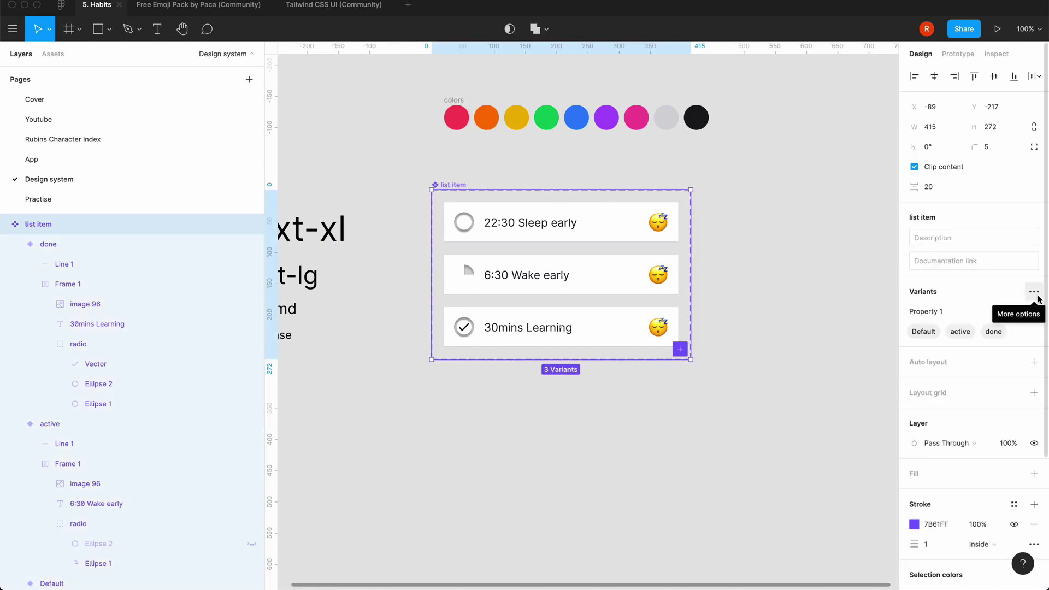
left_click(1037, 295)
left_click(993, 331)
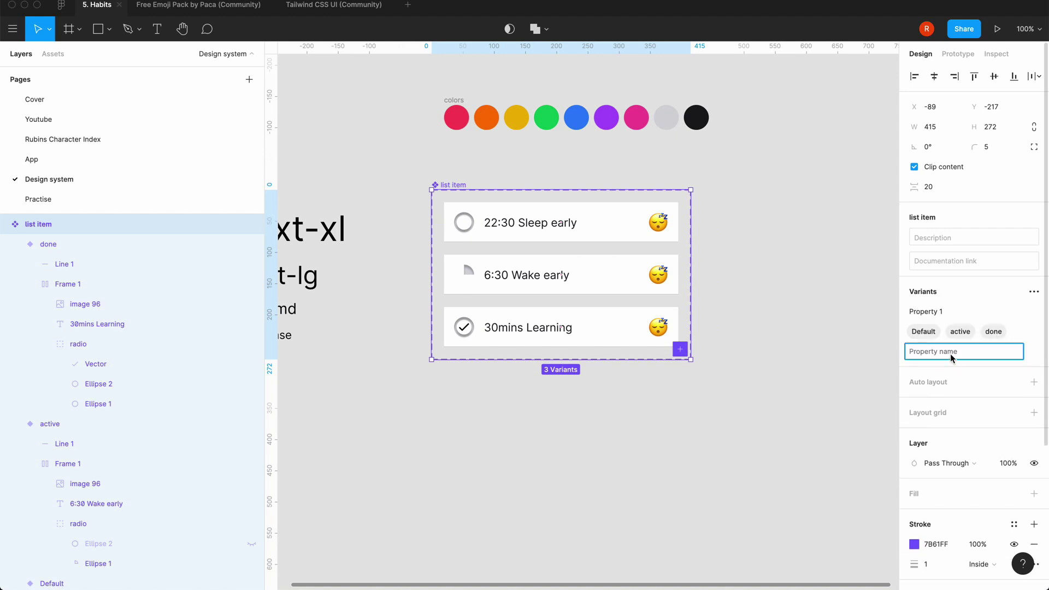
type("dark")
key("Return")
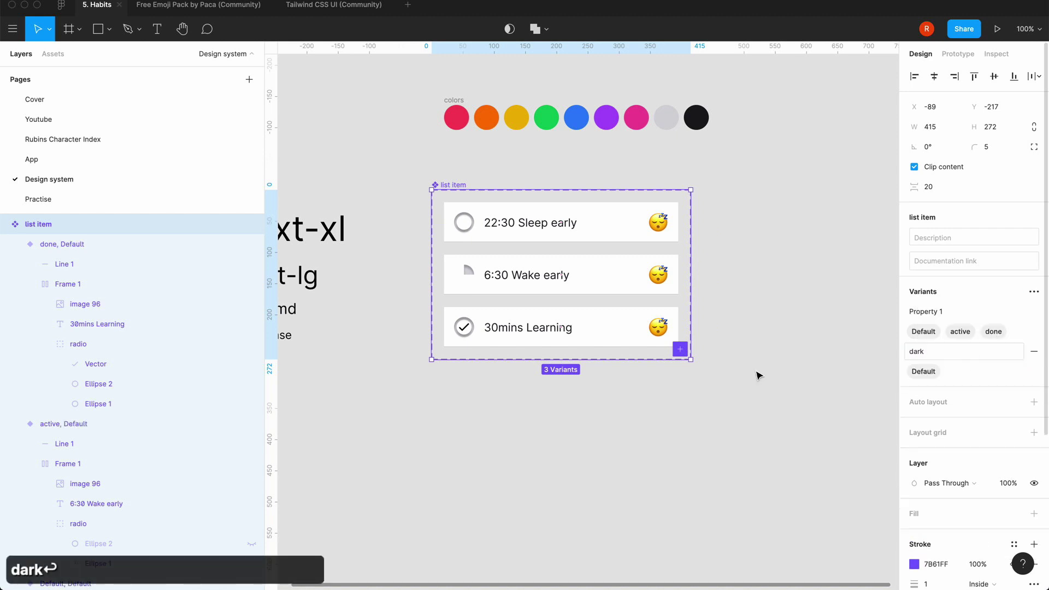
left_click(628, 401)
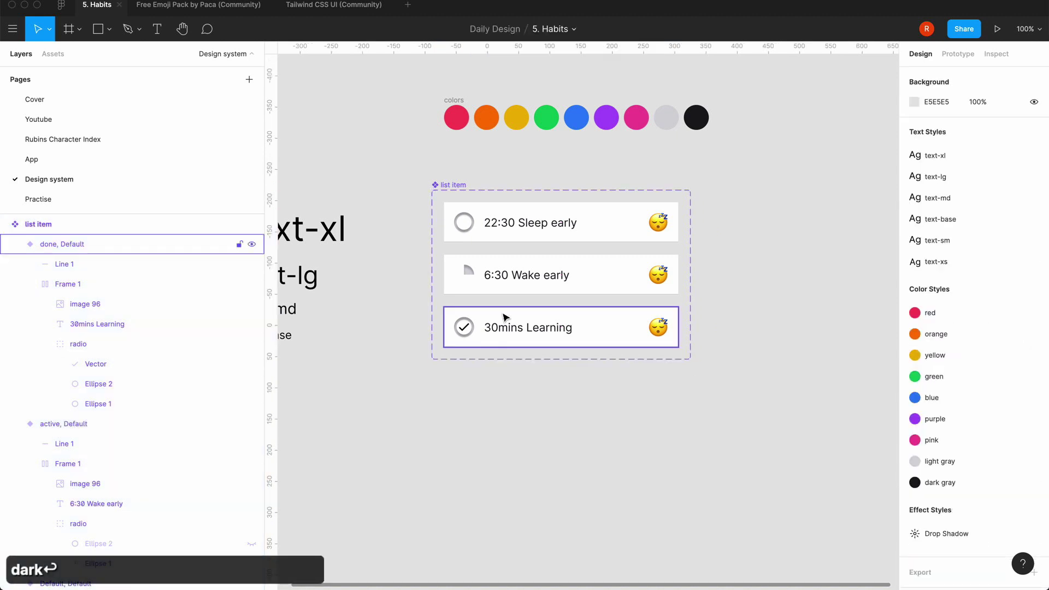
- Add a fourth variant to the list item component set
left_click(459, 187)
left_click(680, 350)
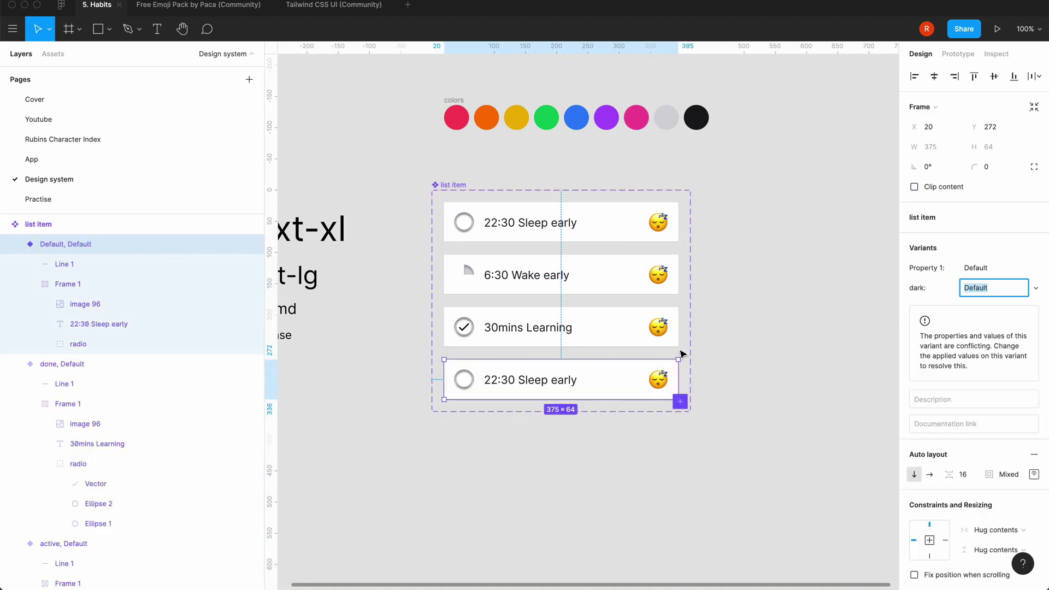
left_click(517, 468)
- Set the dark property of the newly added Sleep early variant to dark
key("plus")
scroll(517, 468, "down", 5)
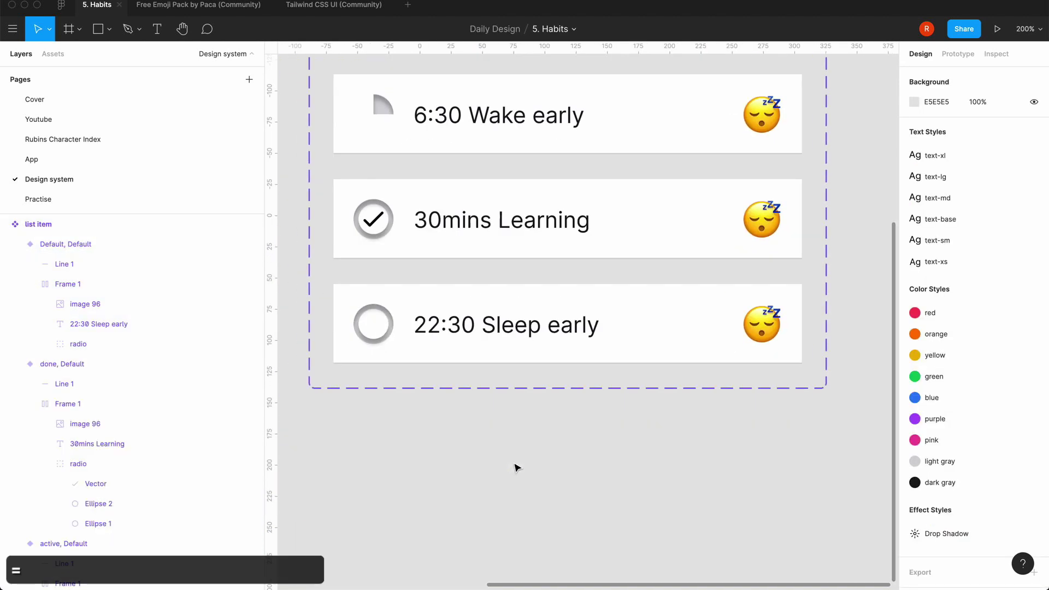
left_click(637, 319)
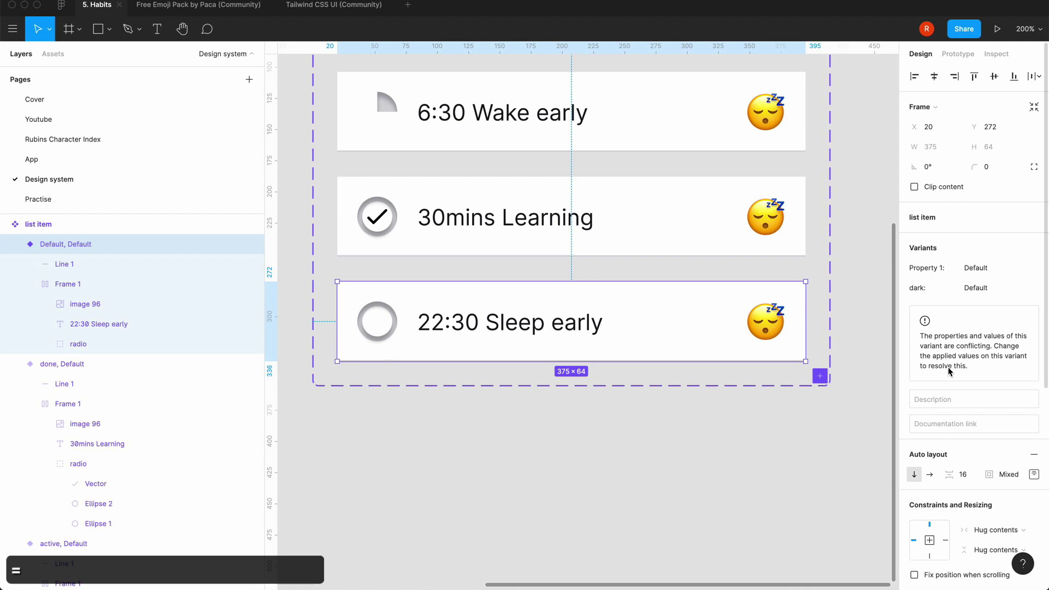
left_click(981, 288)
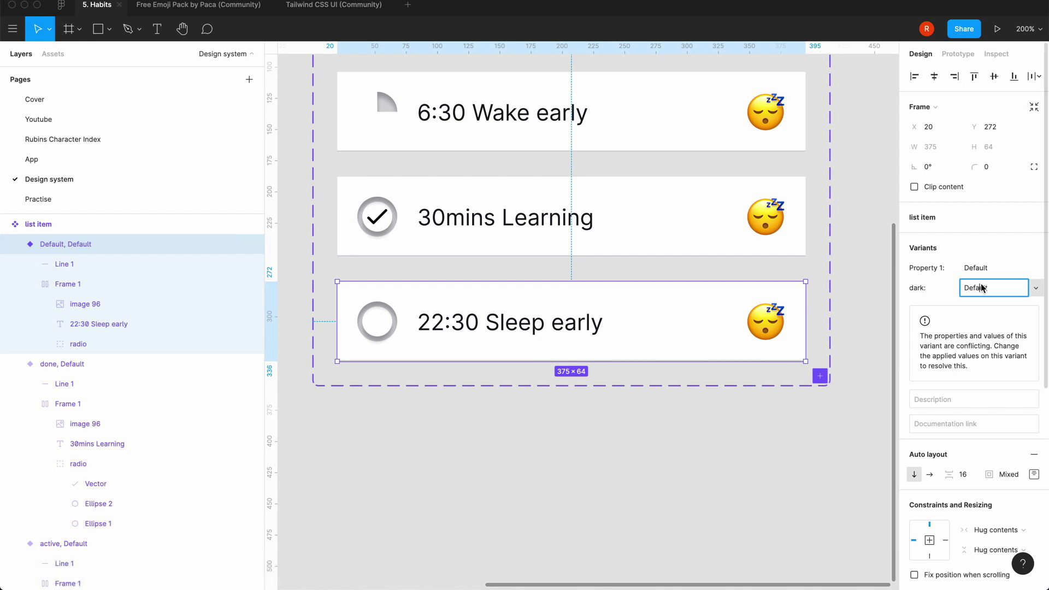
type("dark")
key("Return")
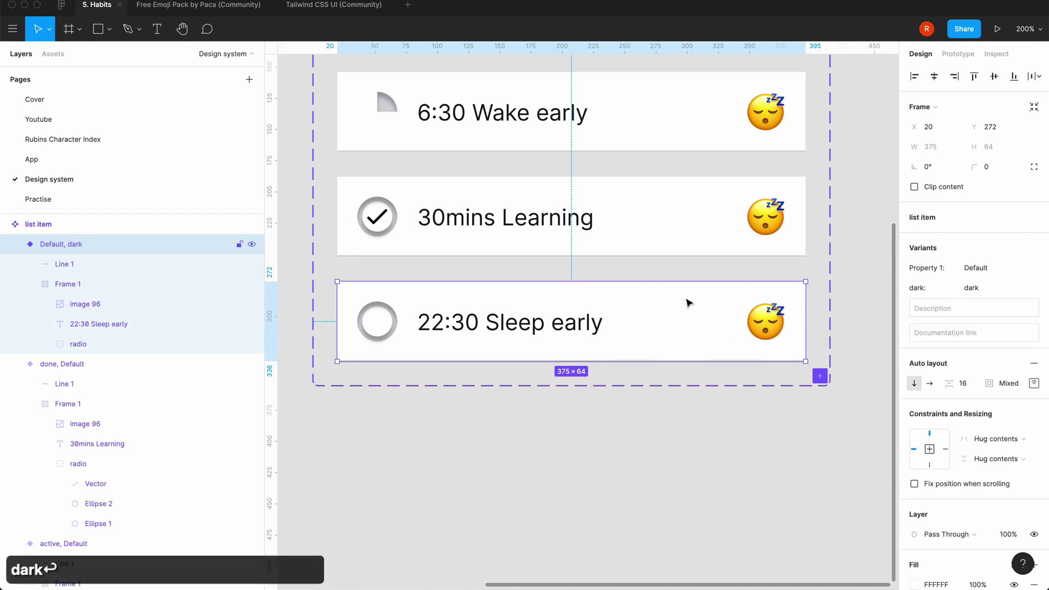
- Set the background fill of the "Default, dark" list item variant to the near-black 18181B
scroll(967, 424, "down", 5)
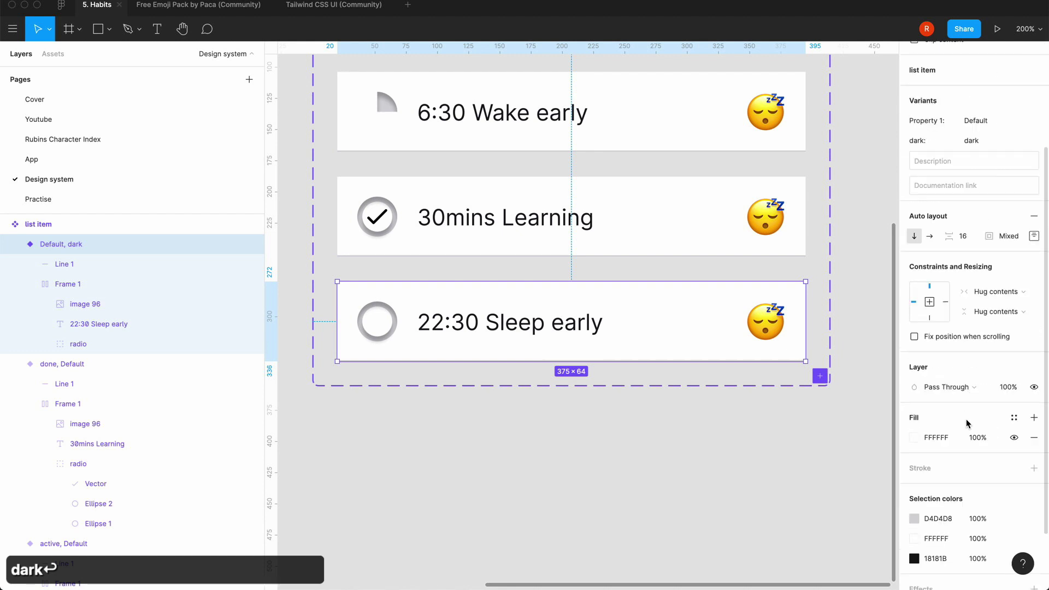
left_click(914, 437)
left_click(794, 544)
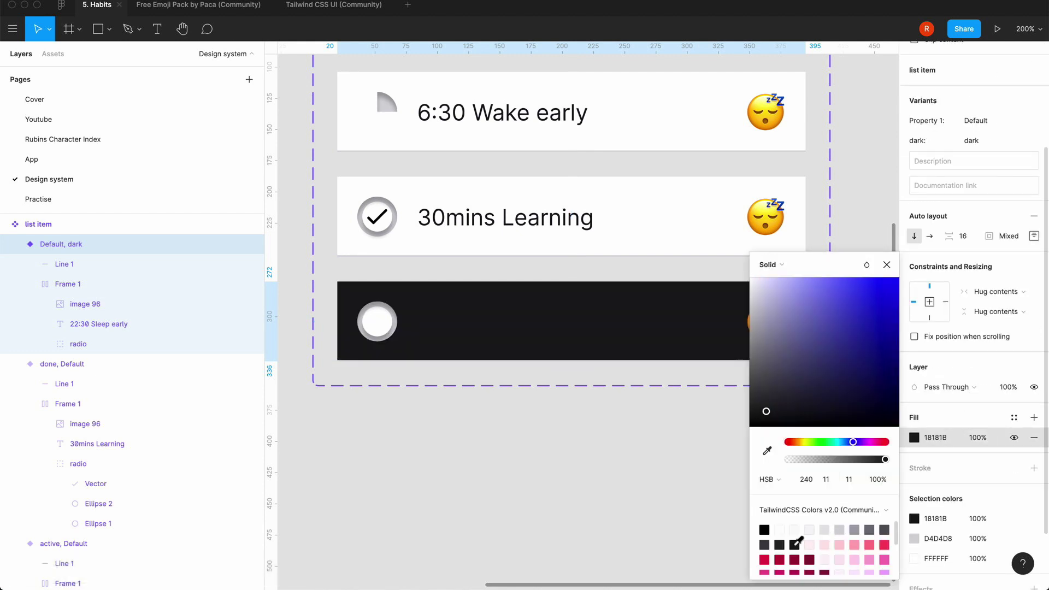
left_click(887, 265)
left_click(475, 414)
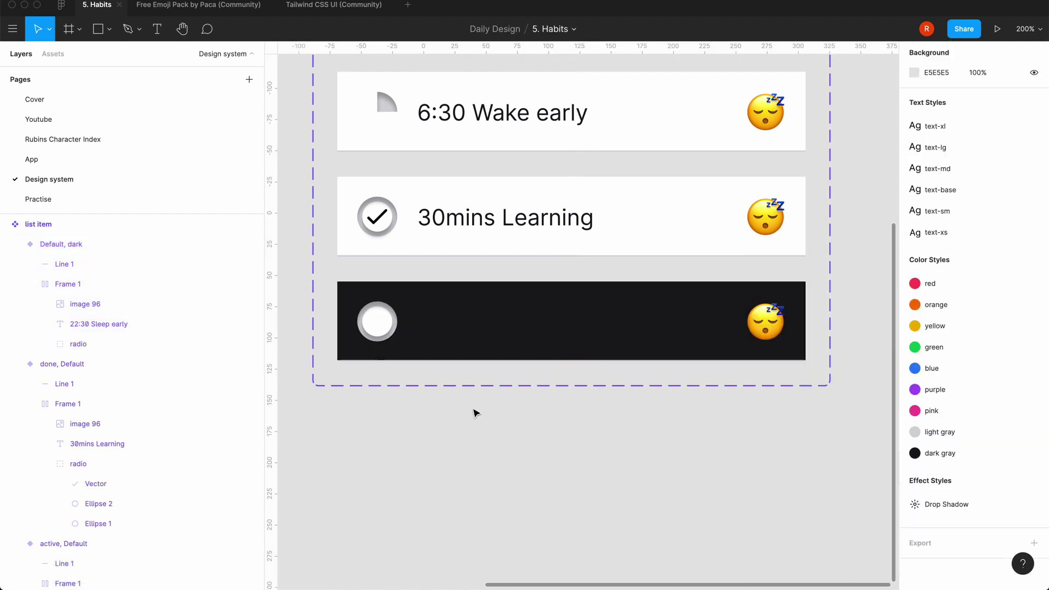
- Set the fill of the "22:30 Sleep early" text in the dark variant to light gray E4E4E7
double_click(502, 328)
double_click(501, 328)
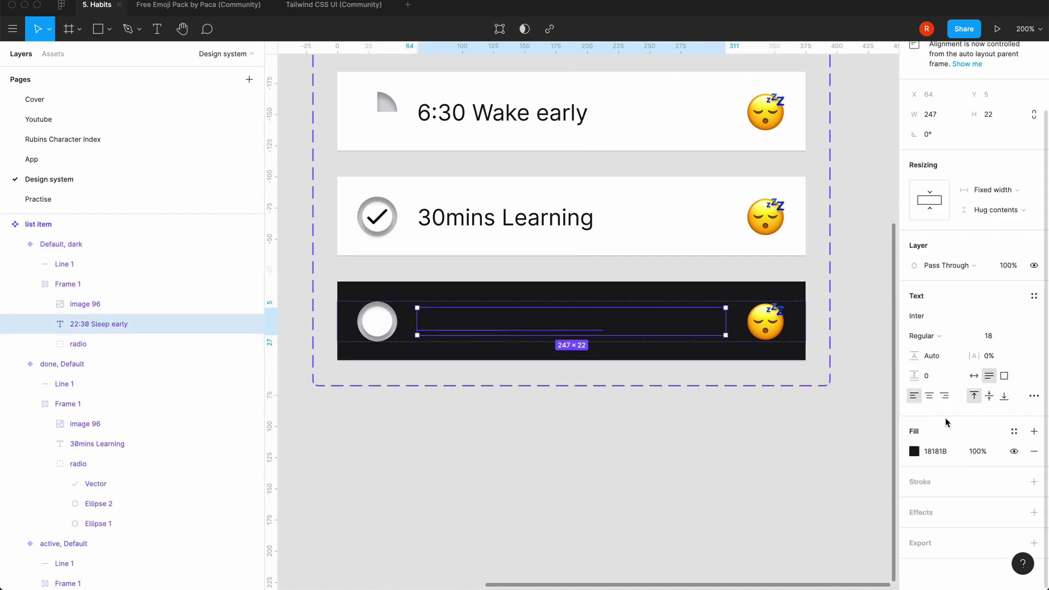
left_click(913, 451)
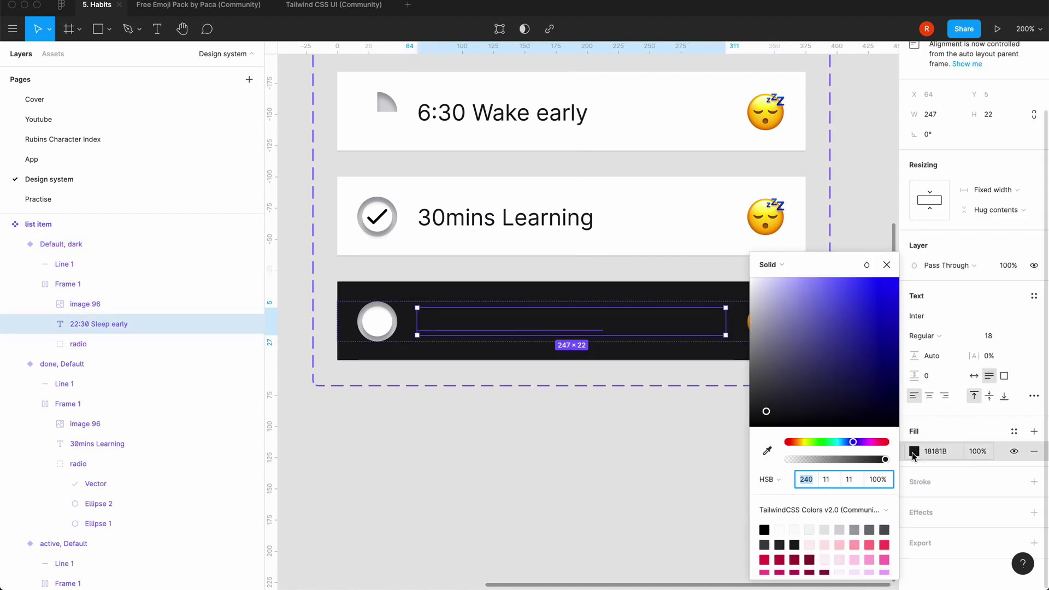
left_click(823, 530)
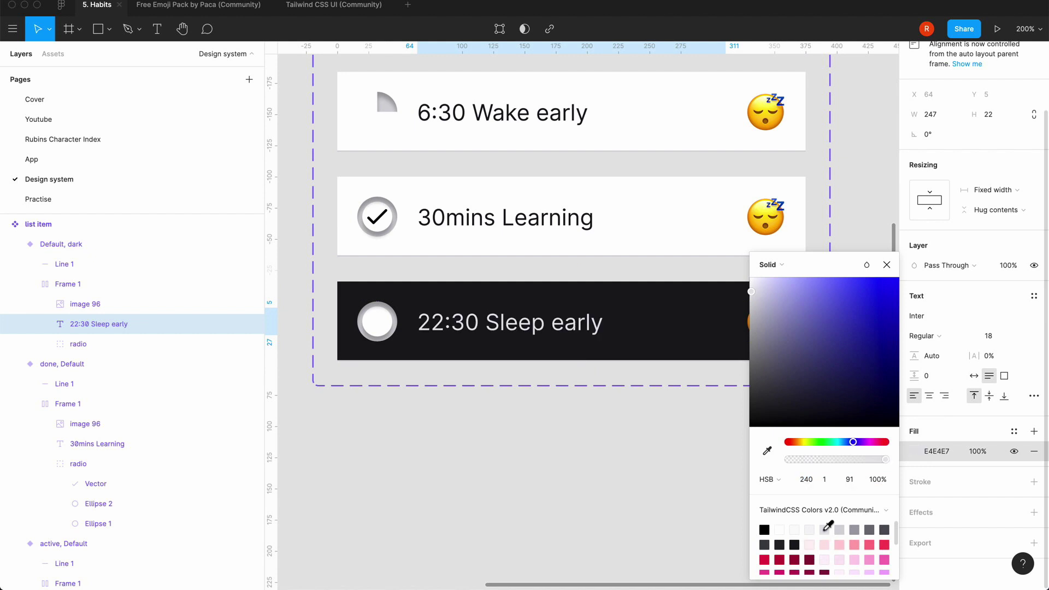
left_click(890, 265)
left_click(583, 445)
- Set the stroke of Line 1, the dark variant's bottom divider, to gray A1A1AA
scroll(583, 444, "left", 2)
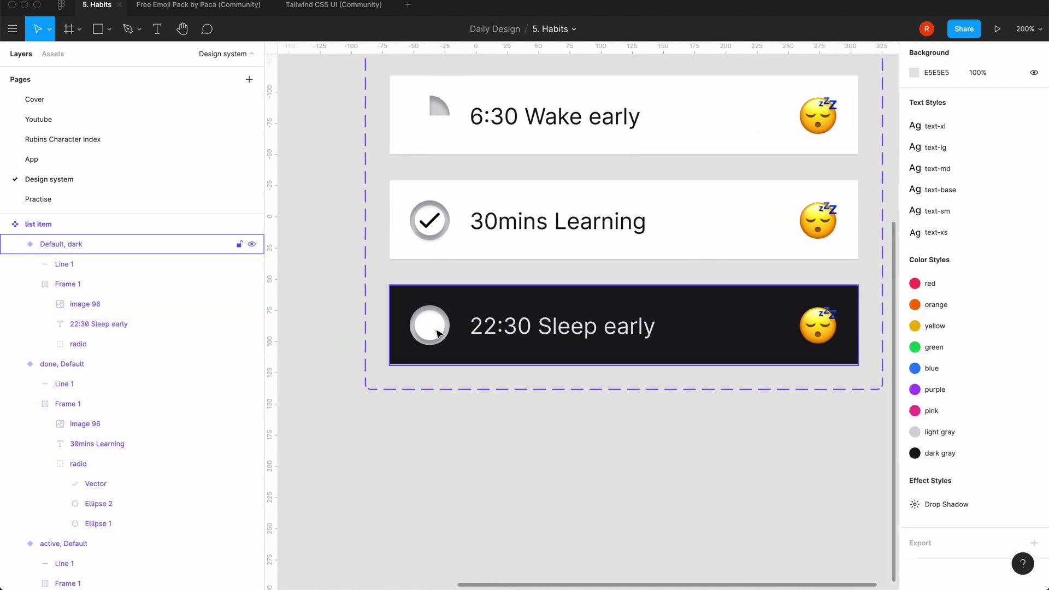
key("minus")
key("minus")
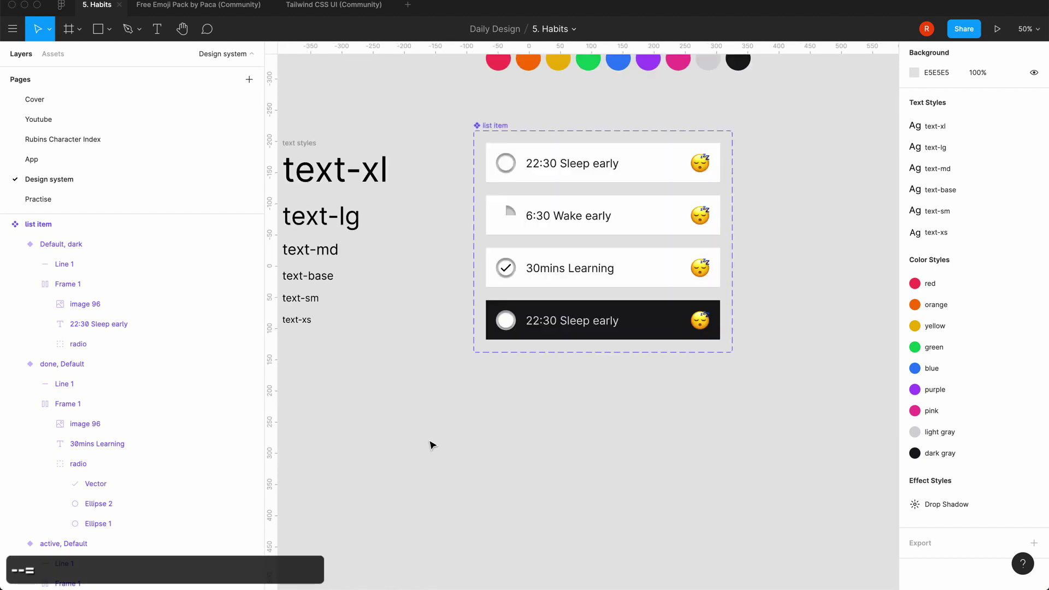
key("equal")
key("equal")
left_click(489, 347)
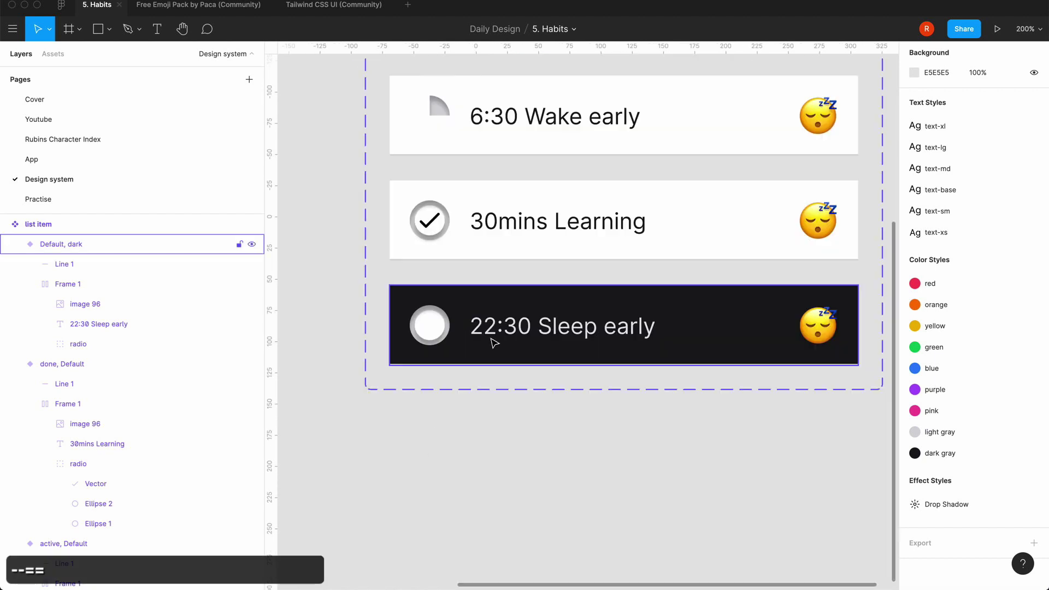
left_click(65, 265)
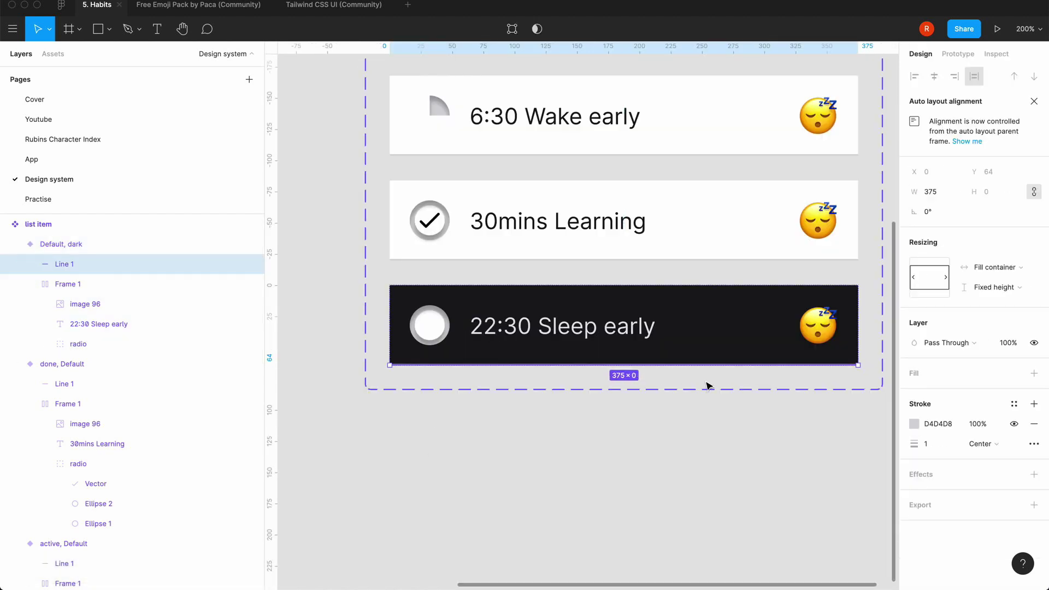
left_click(913, 422)
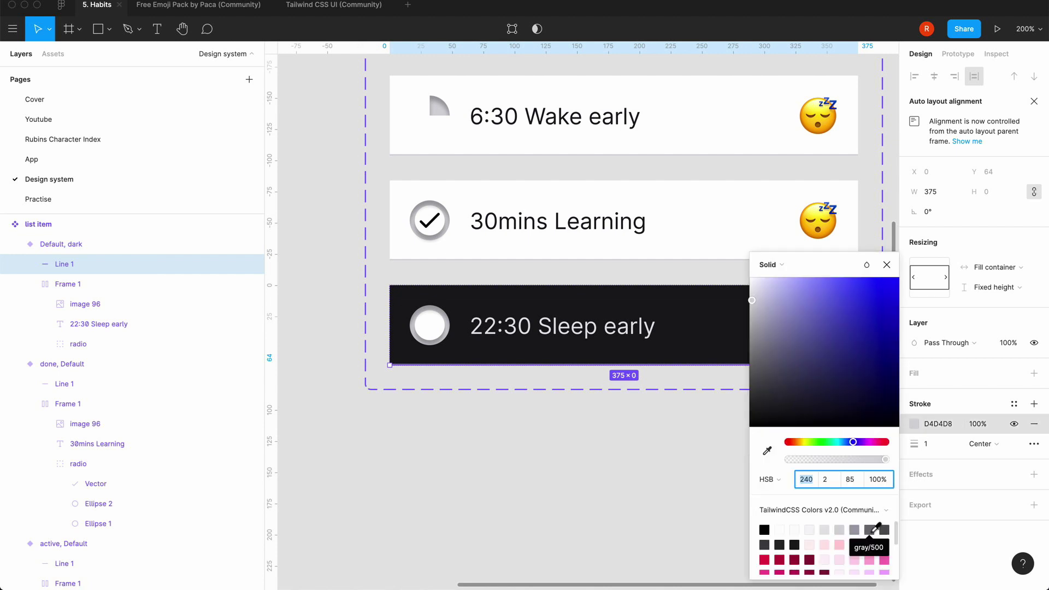
left_click(855, 529)
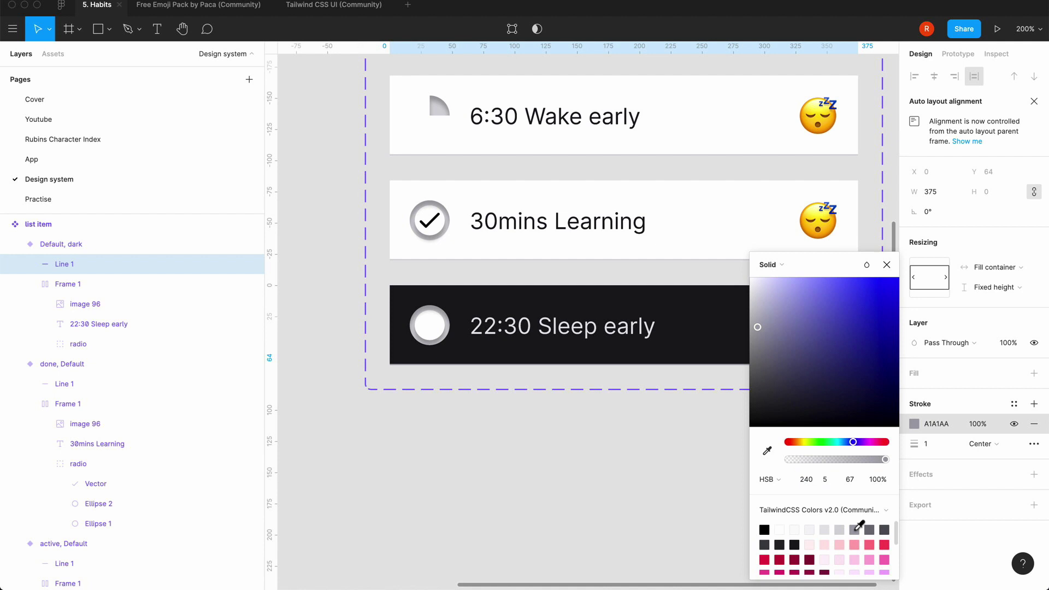
left_click(886, 264)
left_click(597, 463)
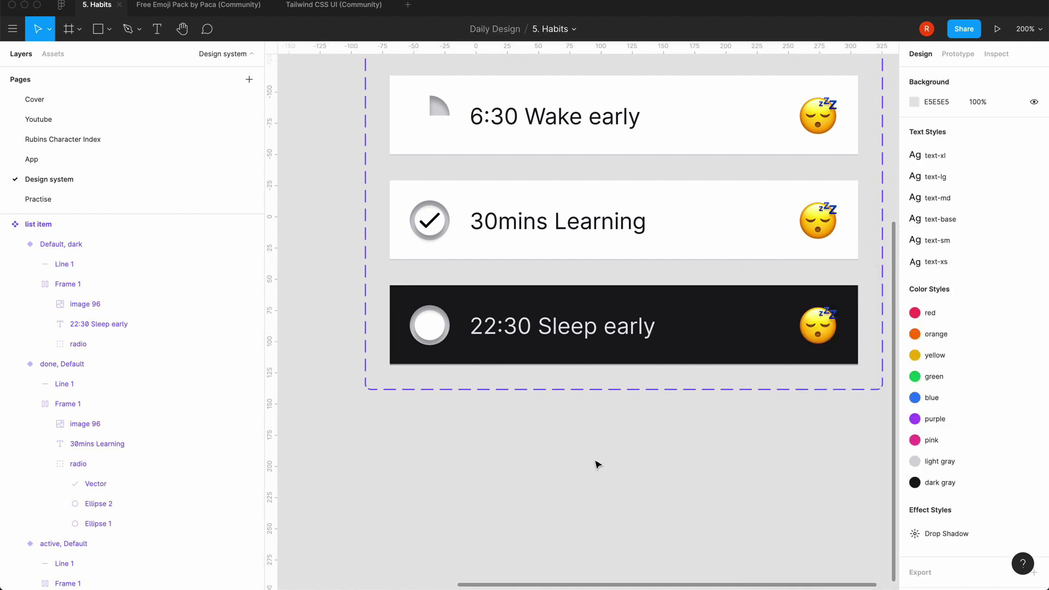
key("minus")
key("minus")
key("equal")
key("equal")
key("minus")
key("minus")
key("equal")
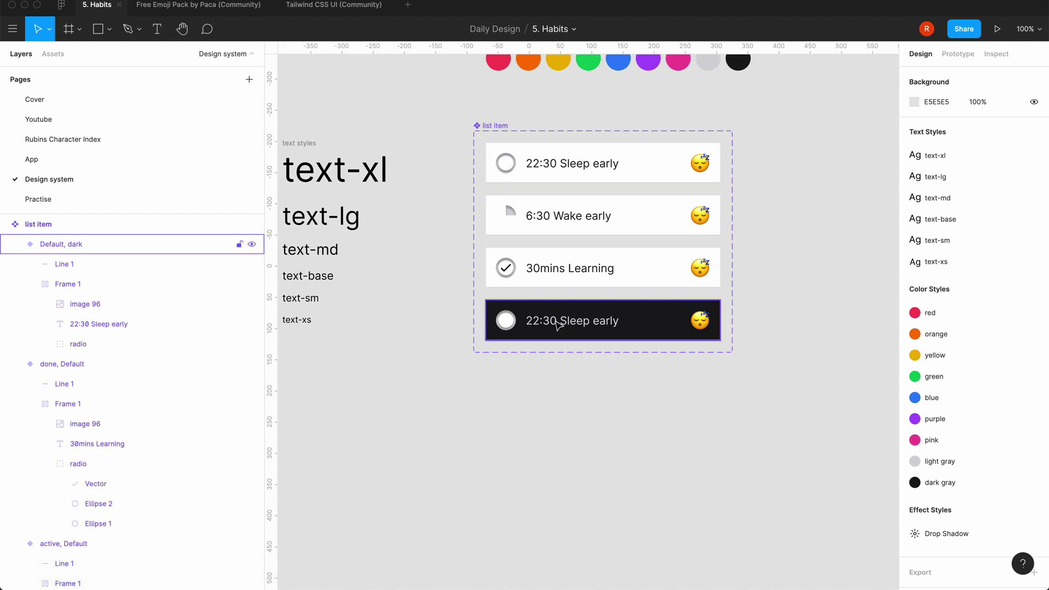
left_click(642, 323)
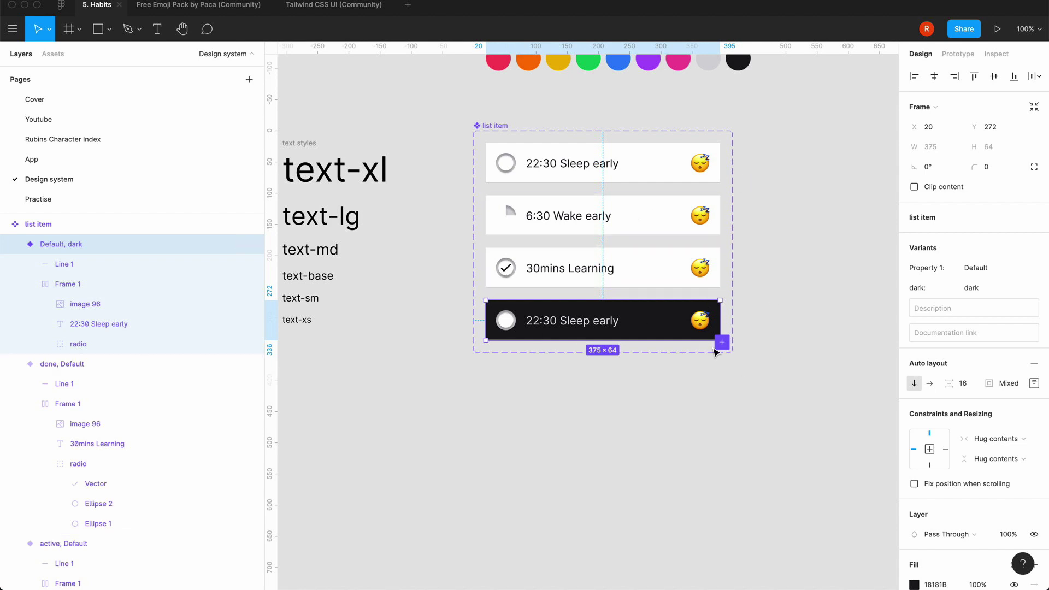
left_click(616, 404)
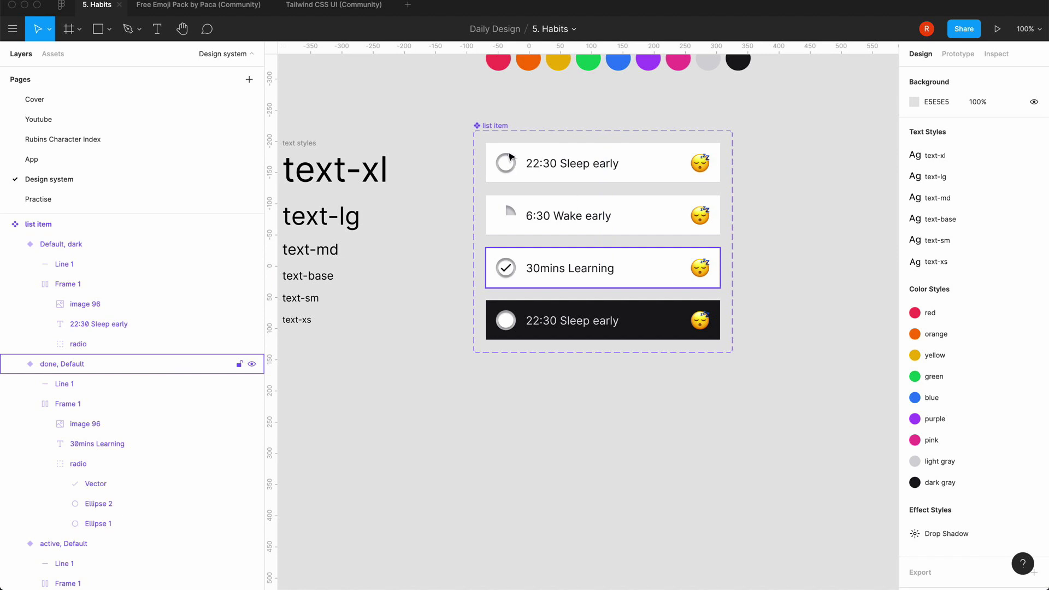
- Add another variant to the list item component and replace its ring radio with the quarter-circle radio copied from the "6:30 Wake early" variant
left_click(500, 133)
left_click(721, 342)
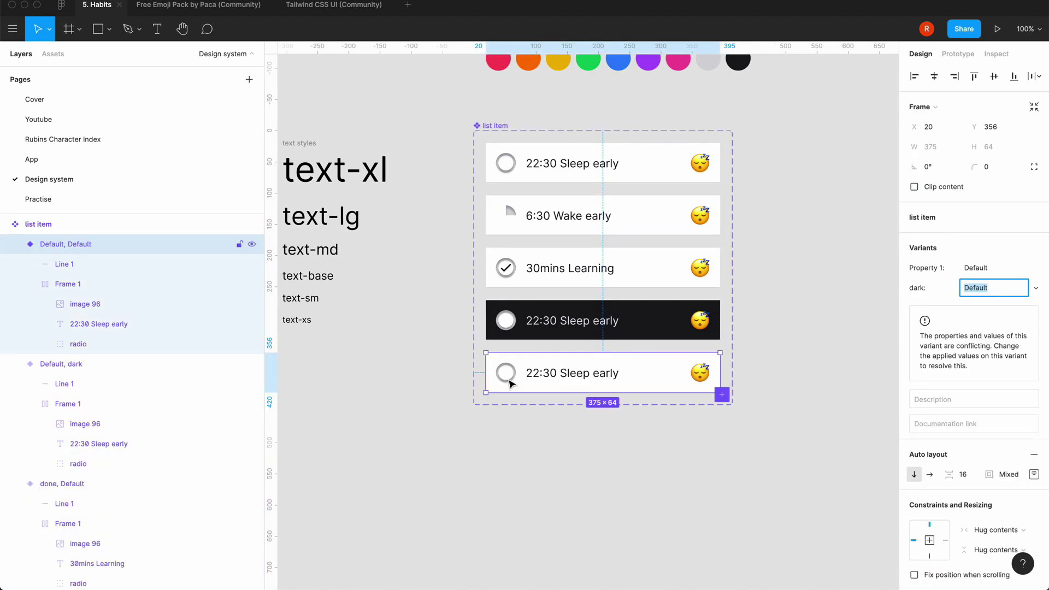
left_click(515, 222)
double_click(506, 216)
key("super+c")
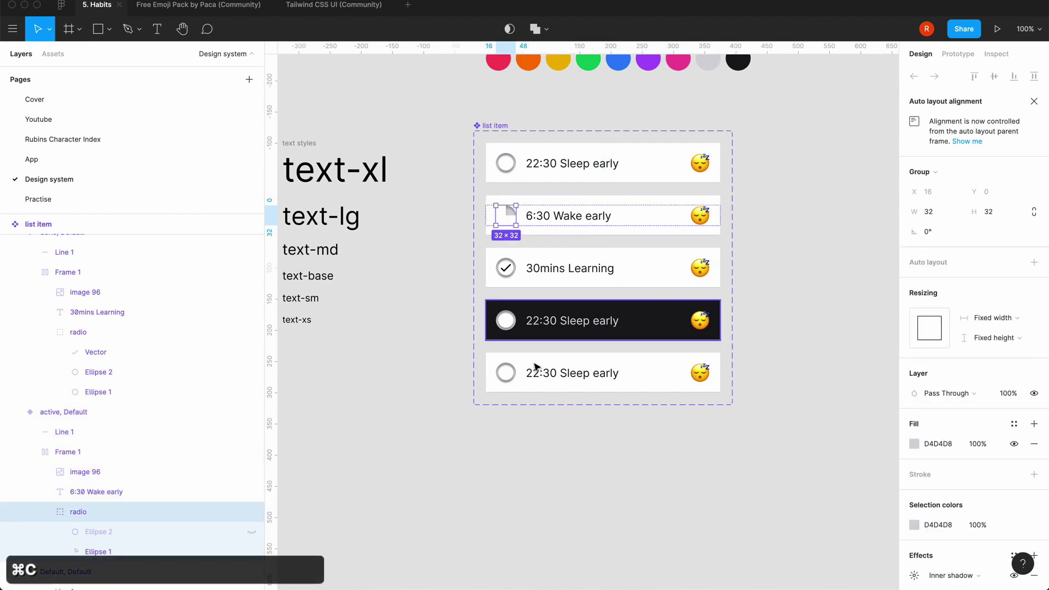
left_click(509, 376)
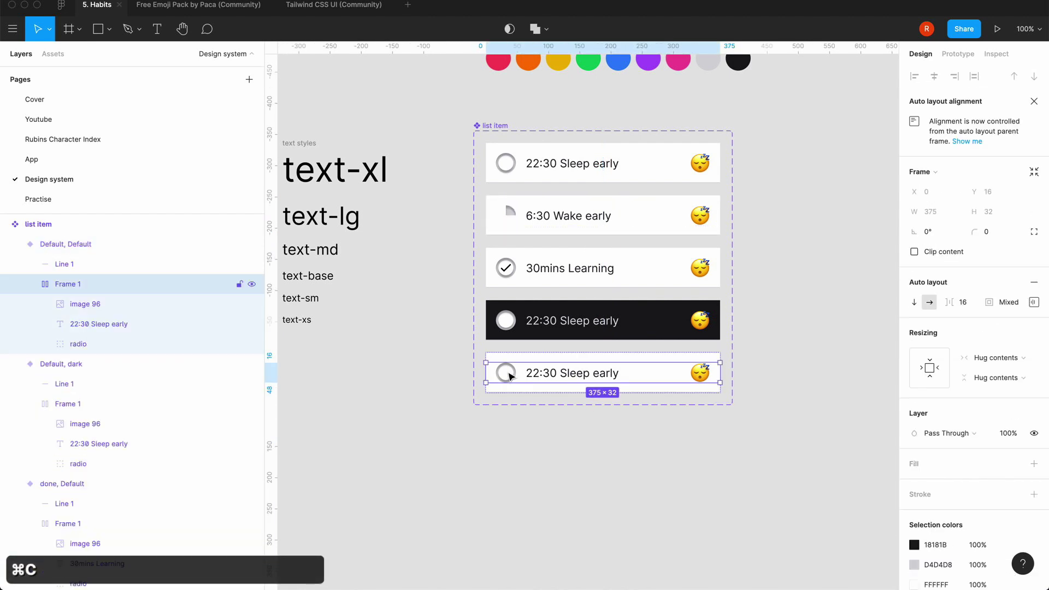
left_click(509, 376)
key("super+v")
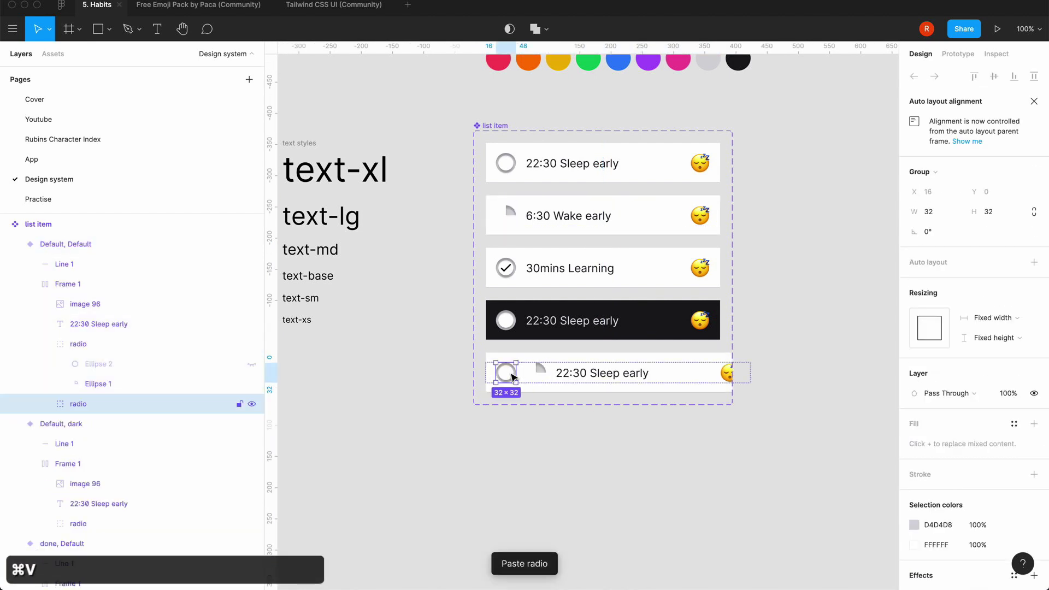
key("BackSpace")
- Set the background fill of the new quarter-circle variant to near-black 18181B
left_click(628, 369)
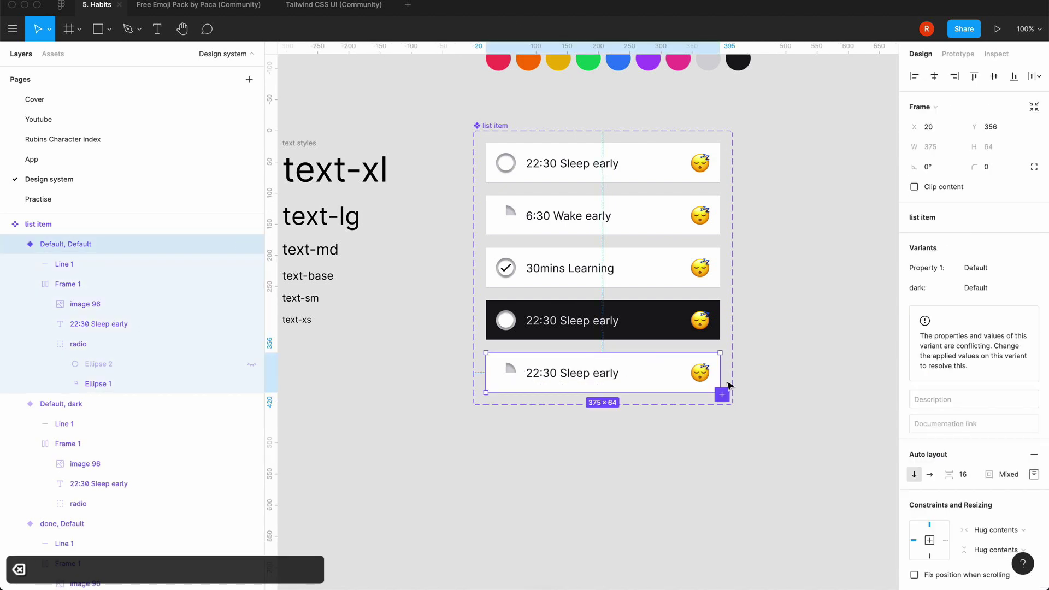
scroll(981, 481, "down", 6)
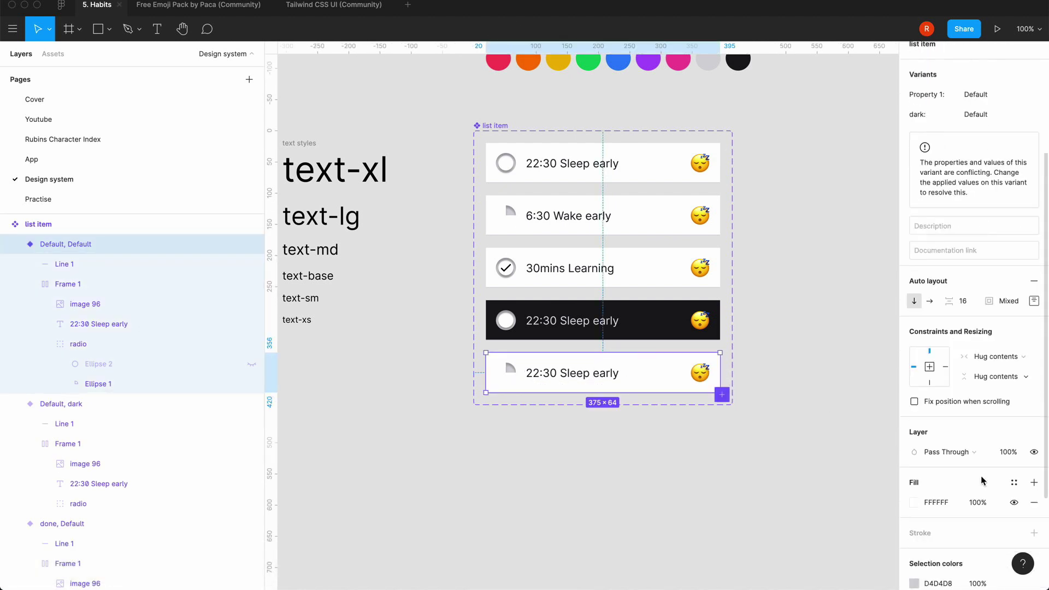
left_click(915, 503)
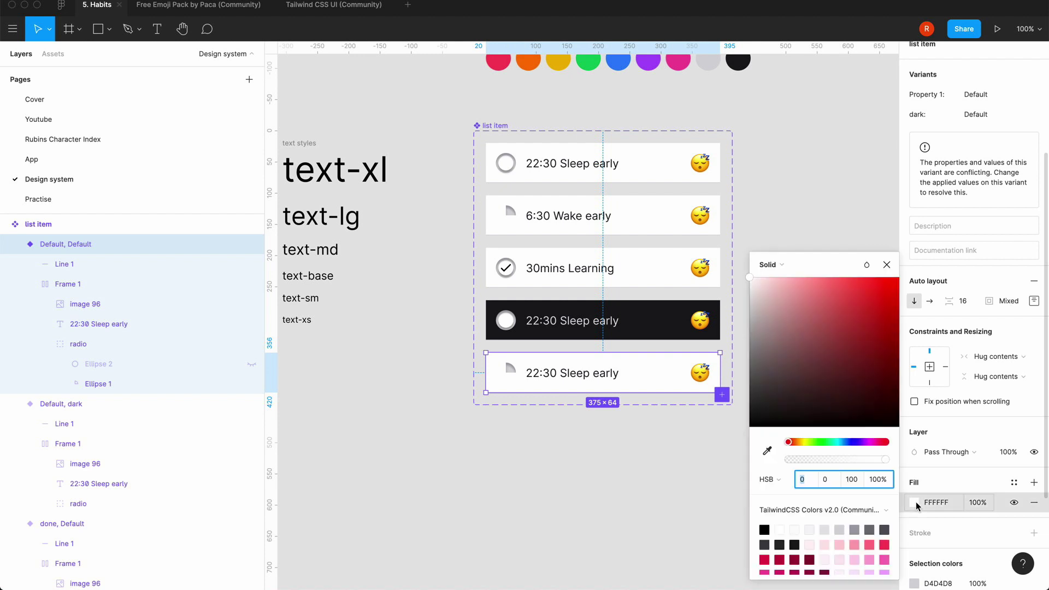
left_click(794, 544)
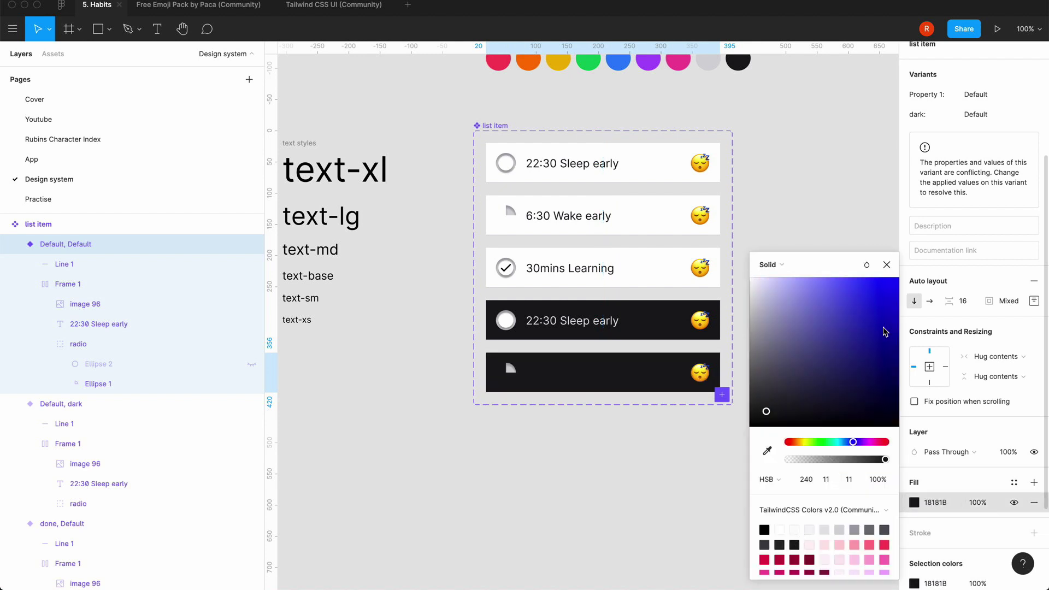
left_click(886, 264)
left_click(538, 480)
- Set the fill of the "22:30 Sleep early" text in the new quarter-circle variant to light gray E4E4E7
key("super+equal")
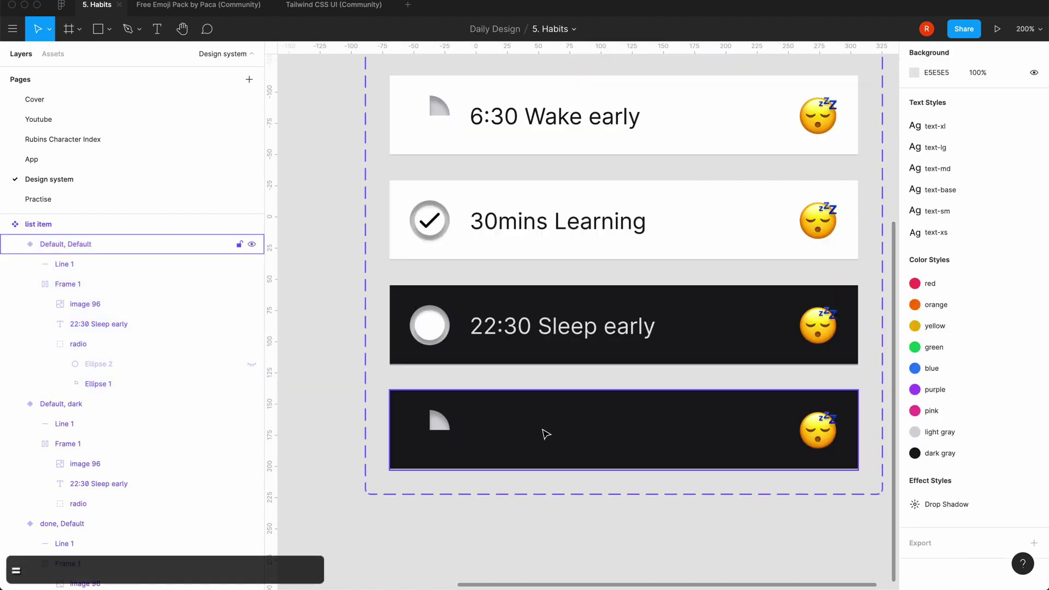
double_click(544, 414)
left_click(917, 451)
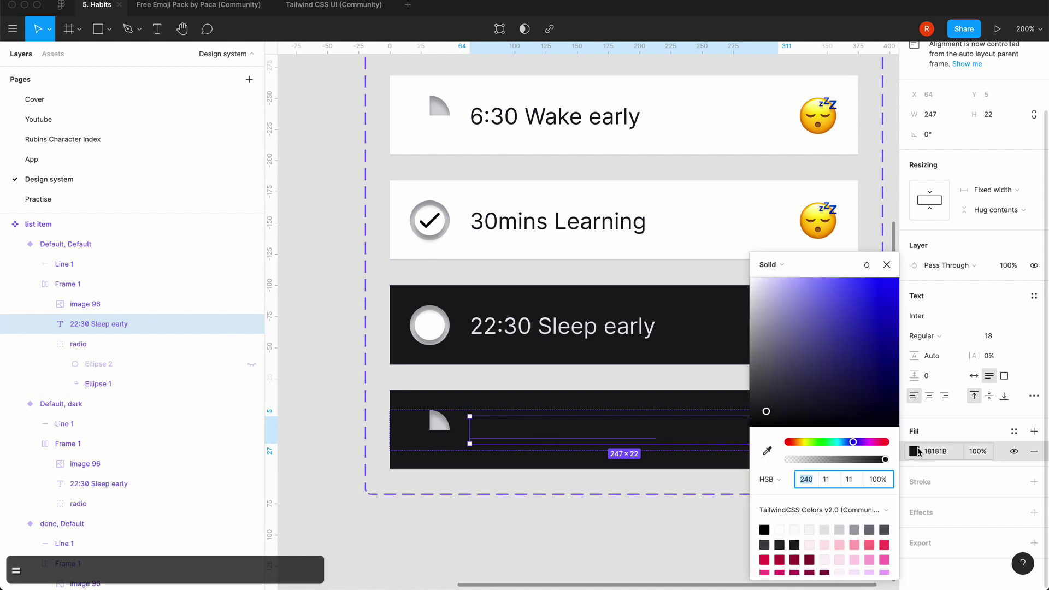
left_click(824, 529)
left_click(886, 264)
left_click(562, 508)
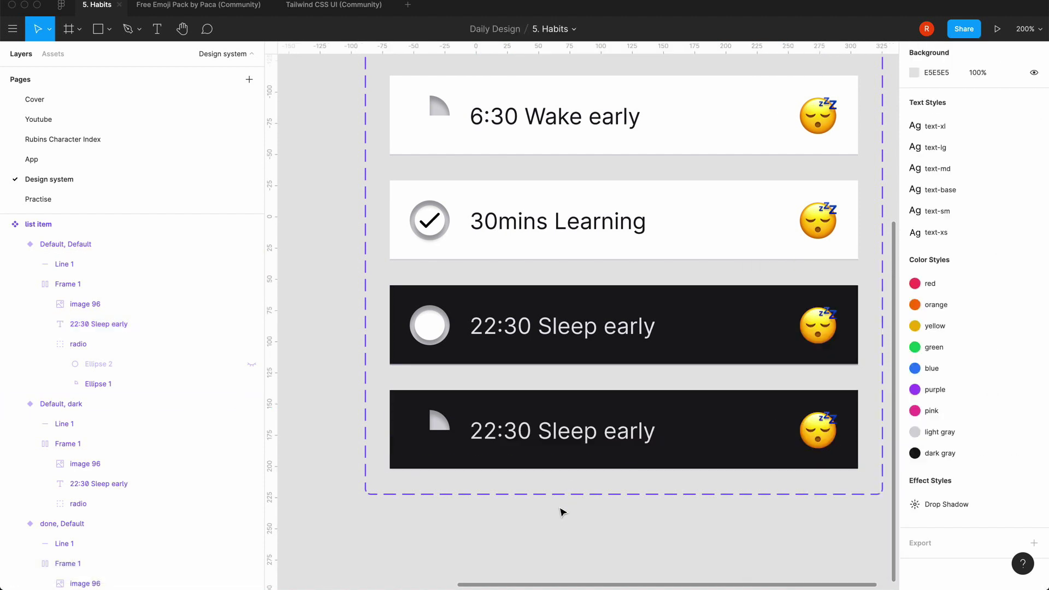
- Try filling the quarter-circle shape in the new dark variant with F4F4F5, undo the change and leave vector editing
double_click(440, 431)
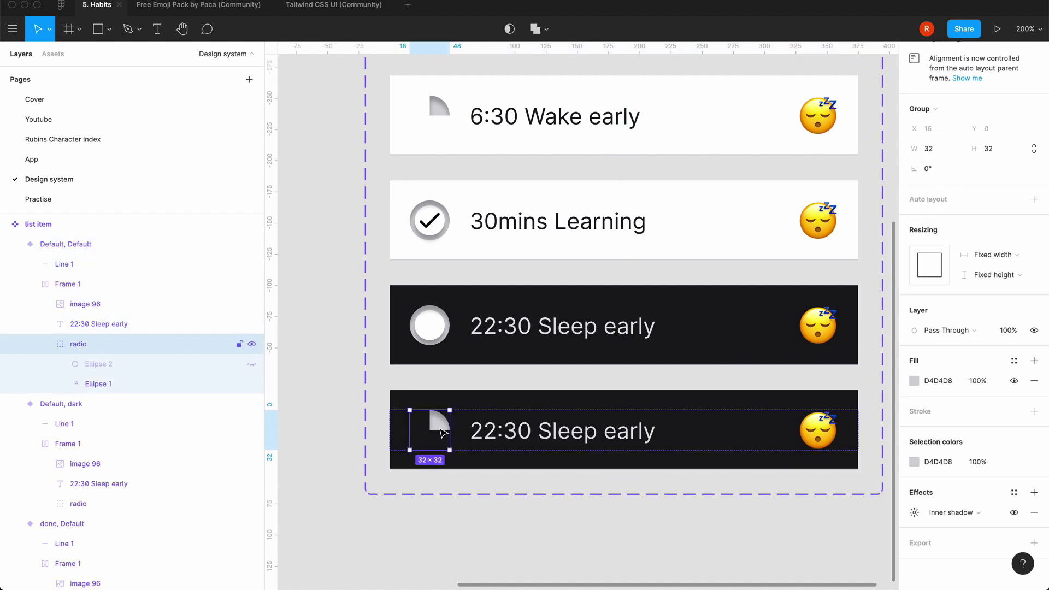
left_click(440, 430)
double_click(440, 429)
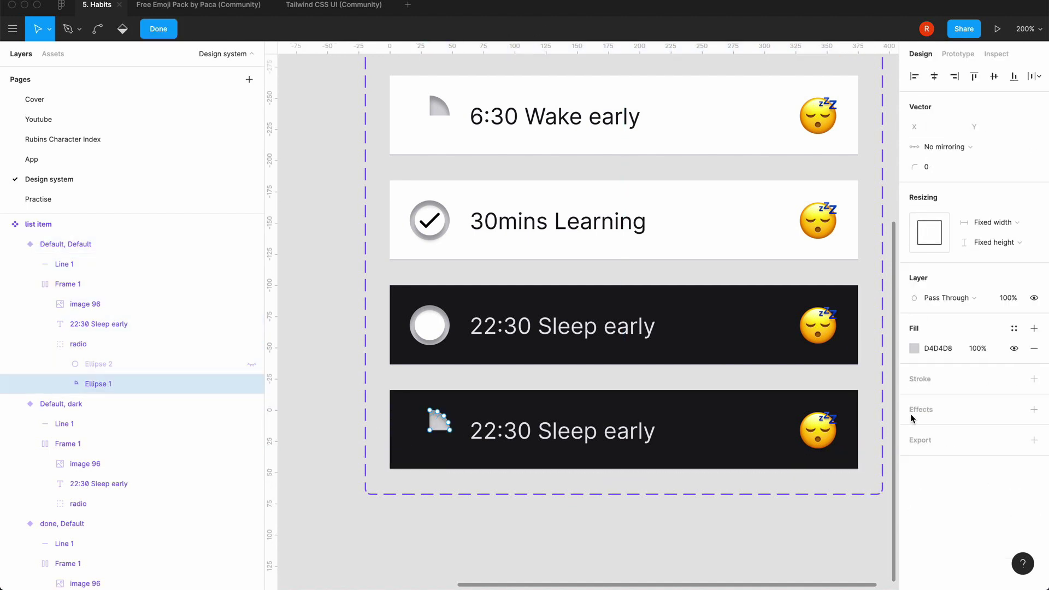
left_click(914, 348)
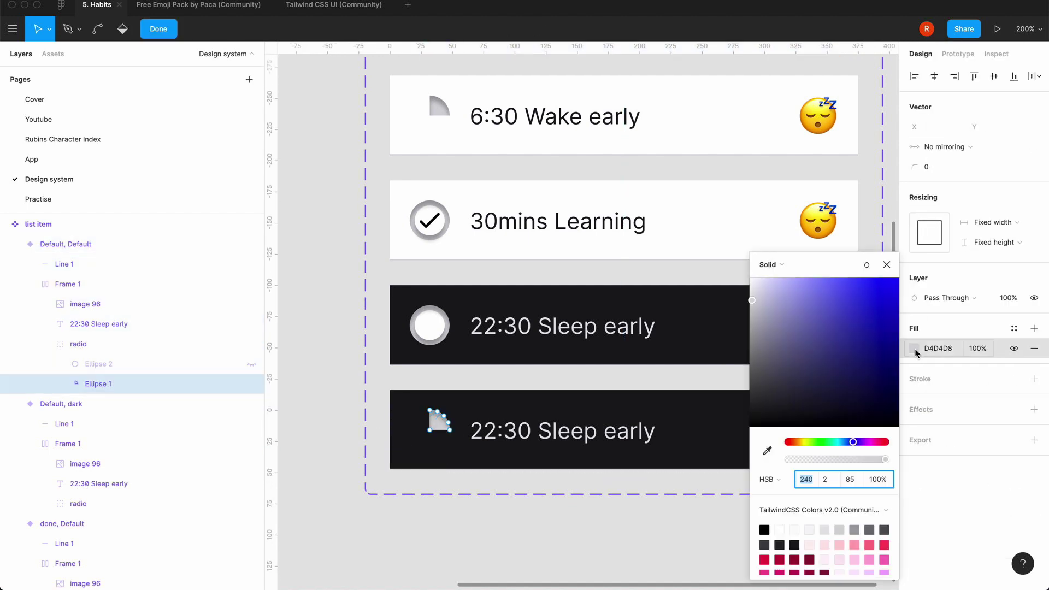
left_click(810, 530)
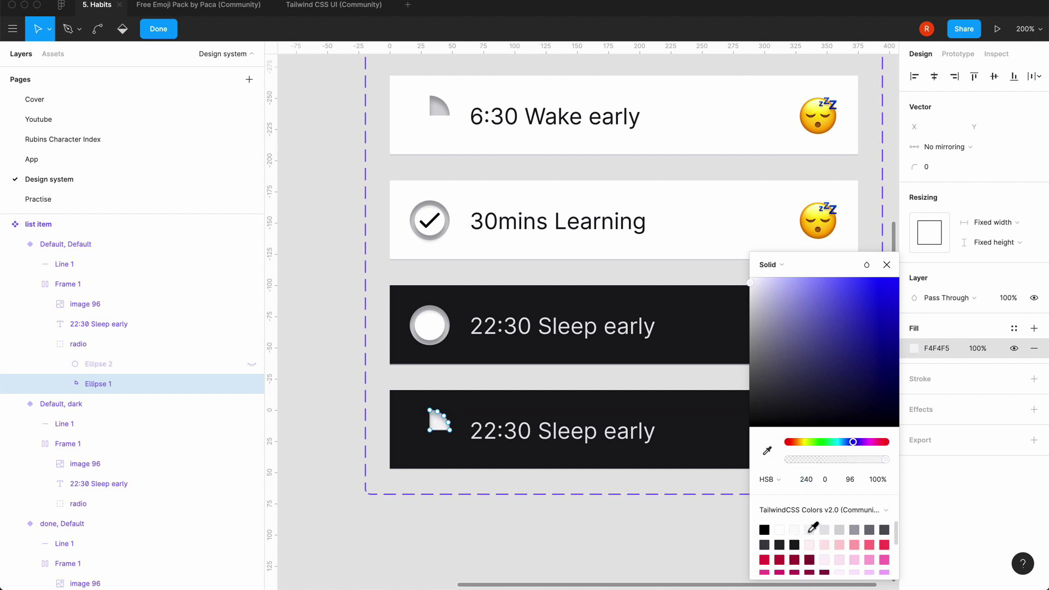
key("super+z")
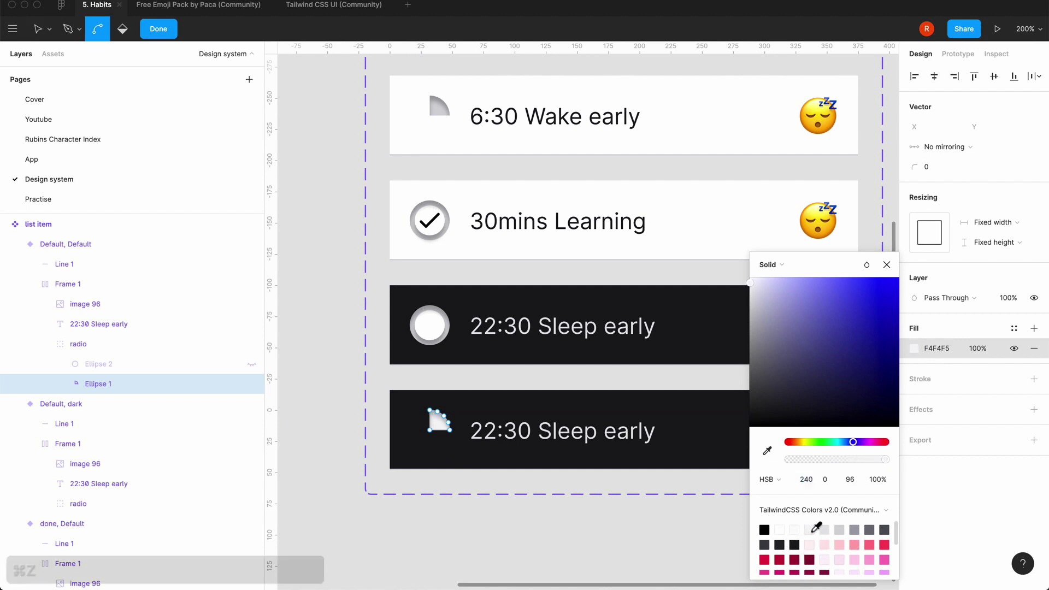
left_click(893, 270)
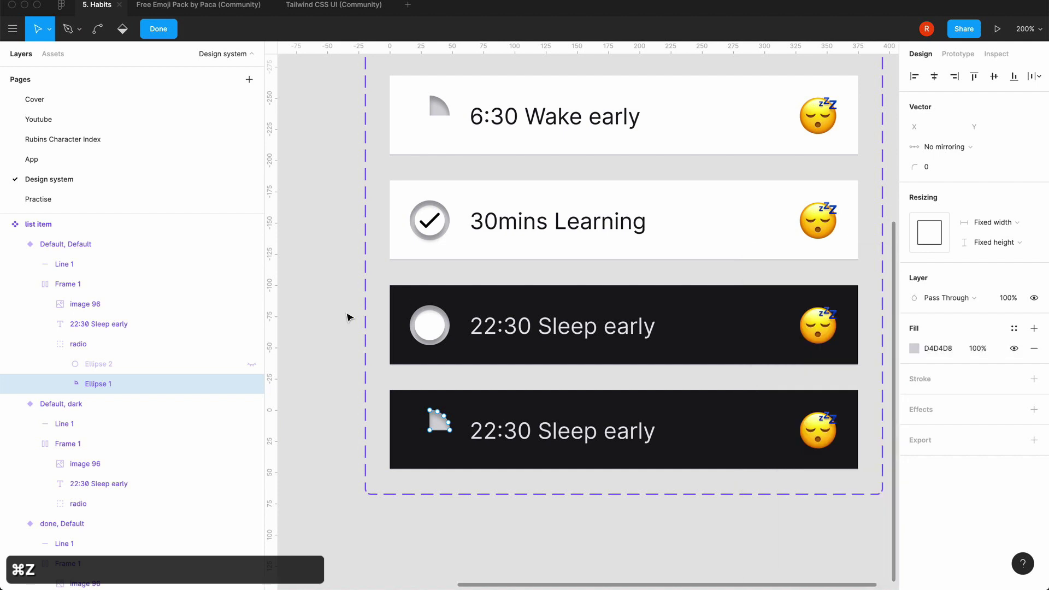
left_click(159, 29)
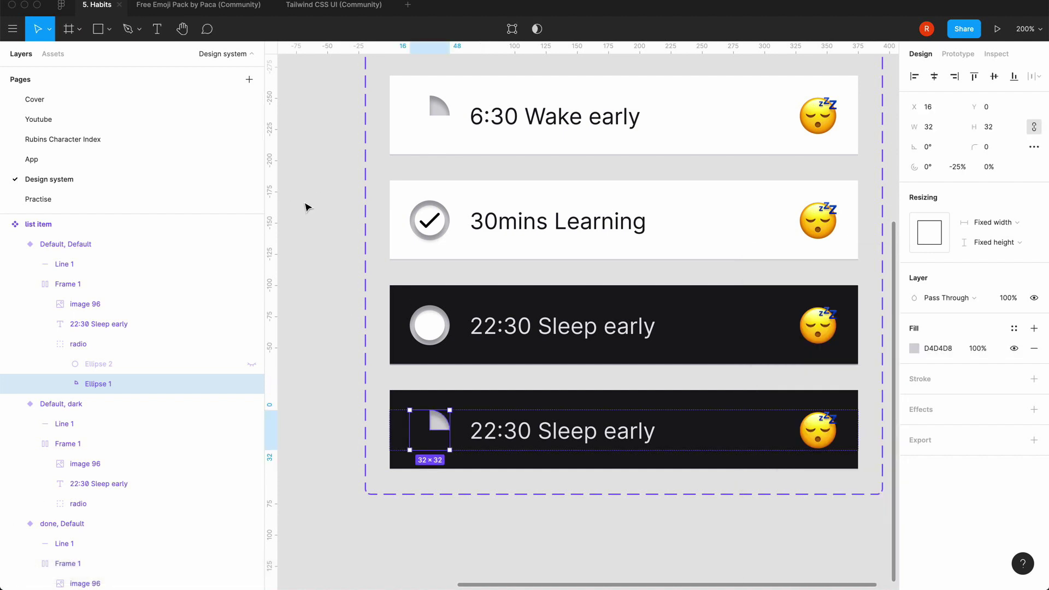
left_click(304, 206)
key("minus")
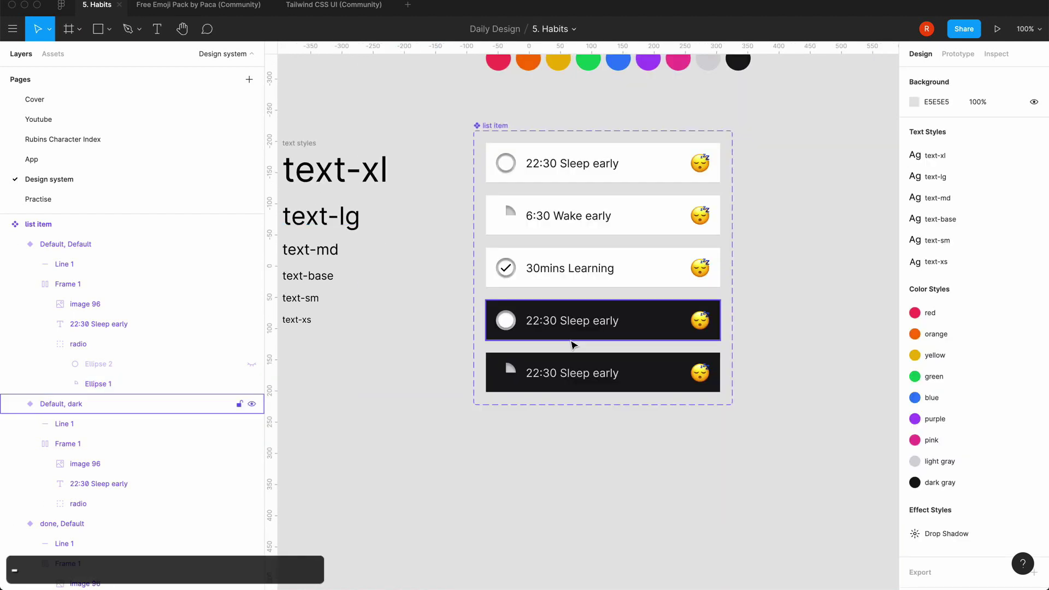
- Set the dark property of the dark quarter-circle variant to active
left_click(676, 374)
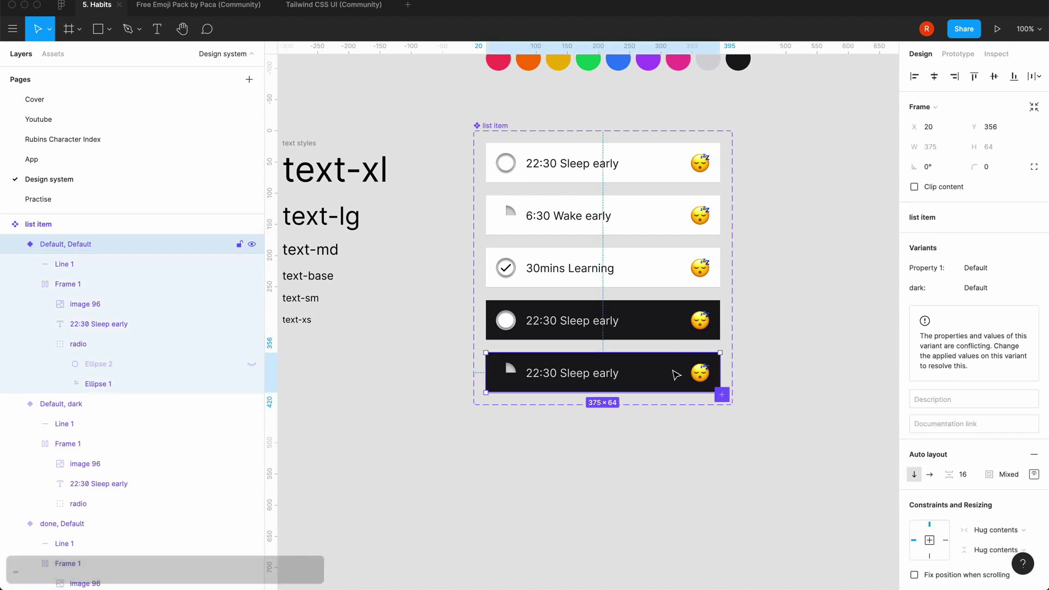
left_click(982, 295)
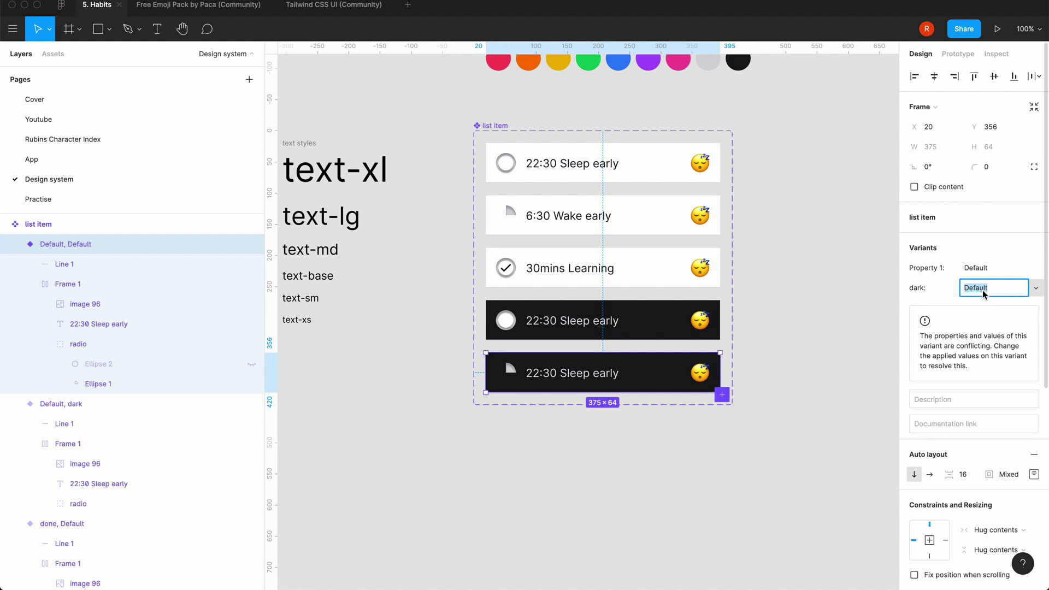
type("active")
key("Return")
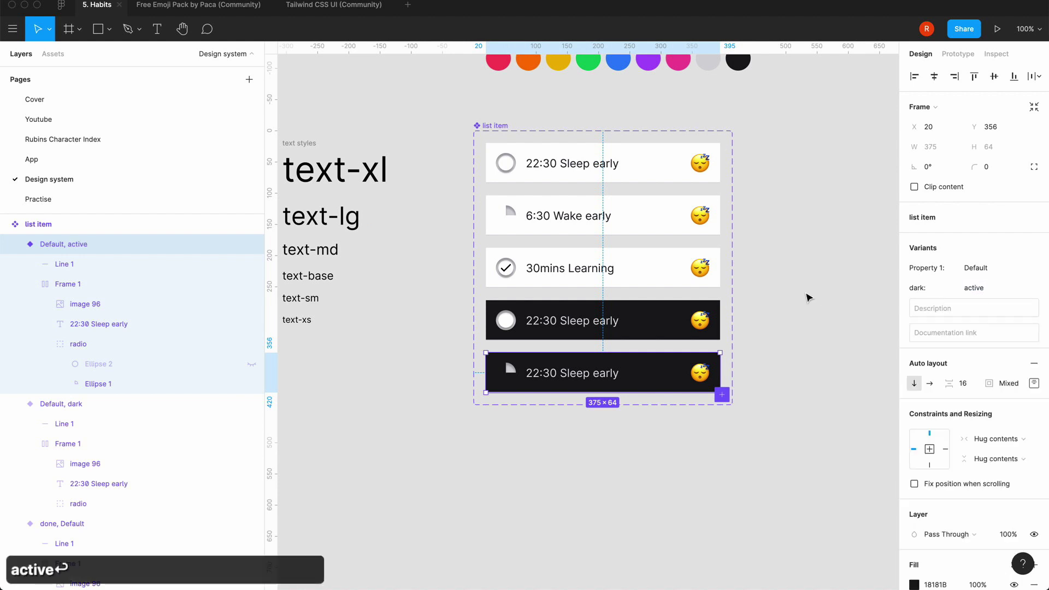
left_click(809, 297)
- Set the dark property of the dark ring variant to default
left_click(673, 312)
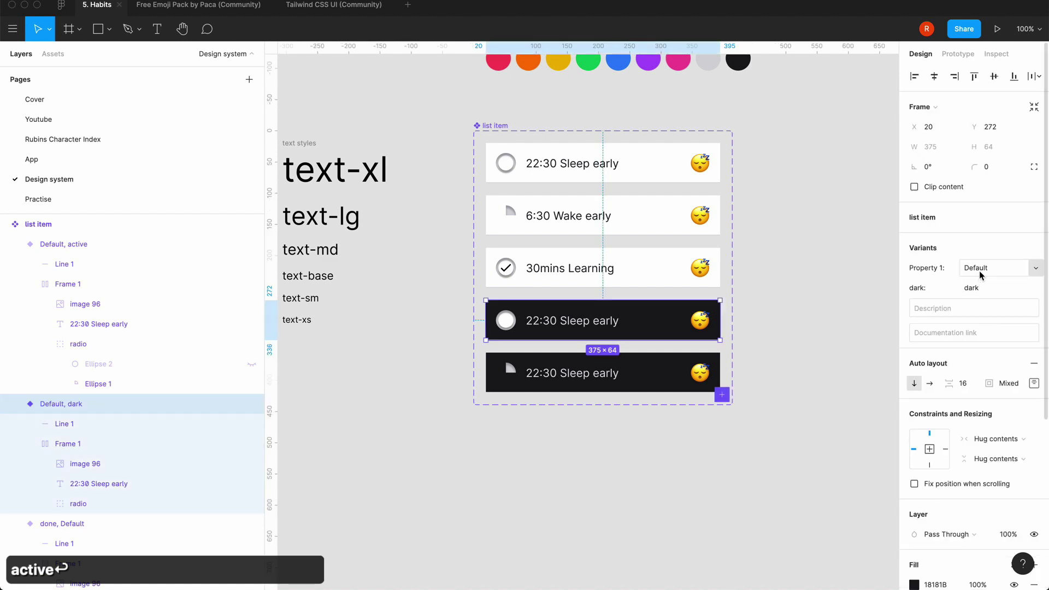
left_click(983, 288)
type("def")
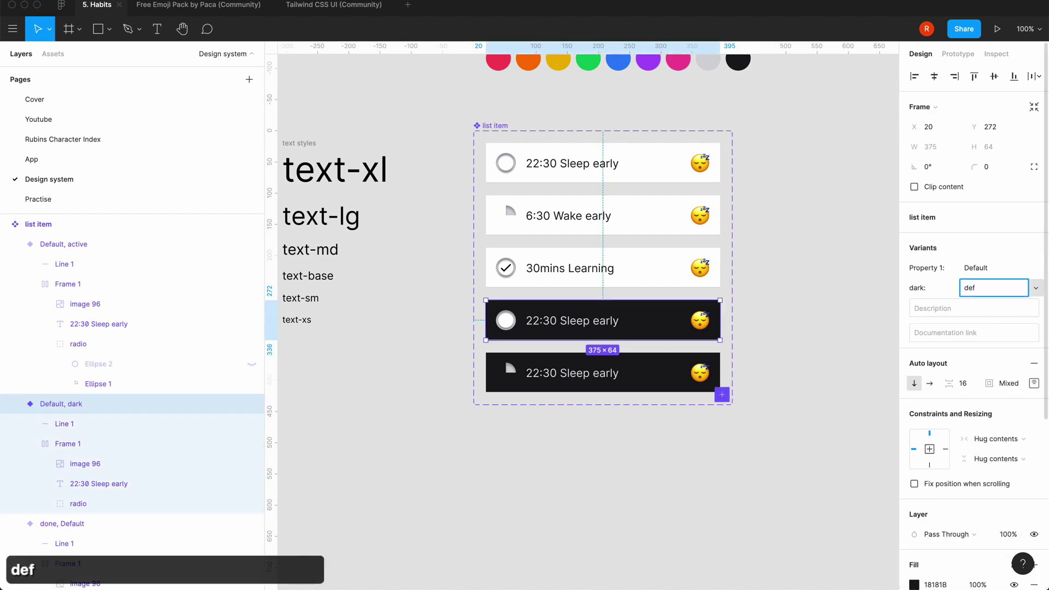
type("ault")
key("Return")
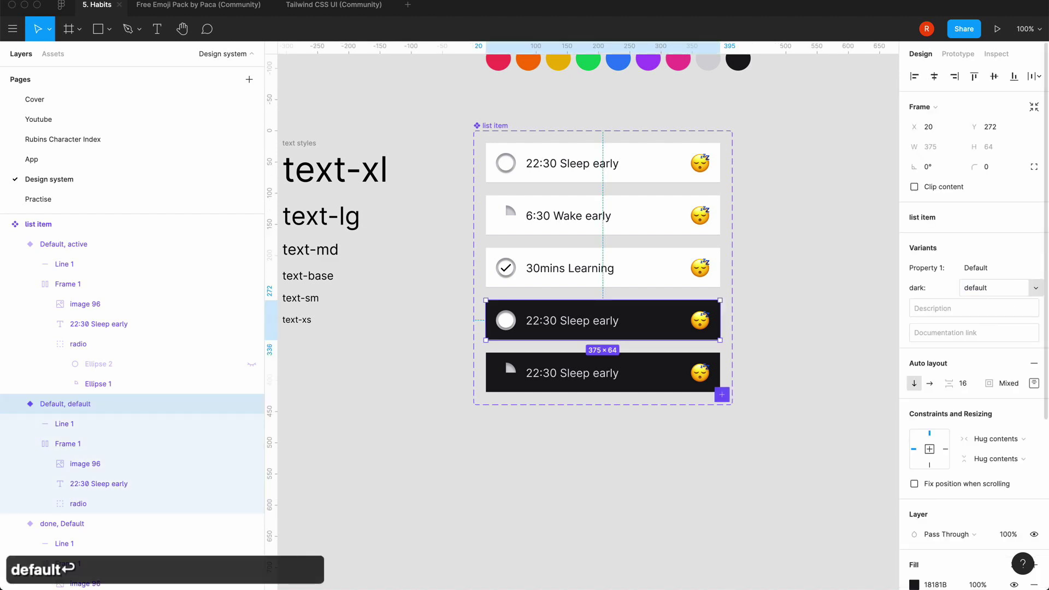
left_click(820, 331)
- Add another variant to the list item component and set its dark property to done
left_click(624, 322)
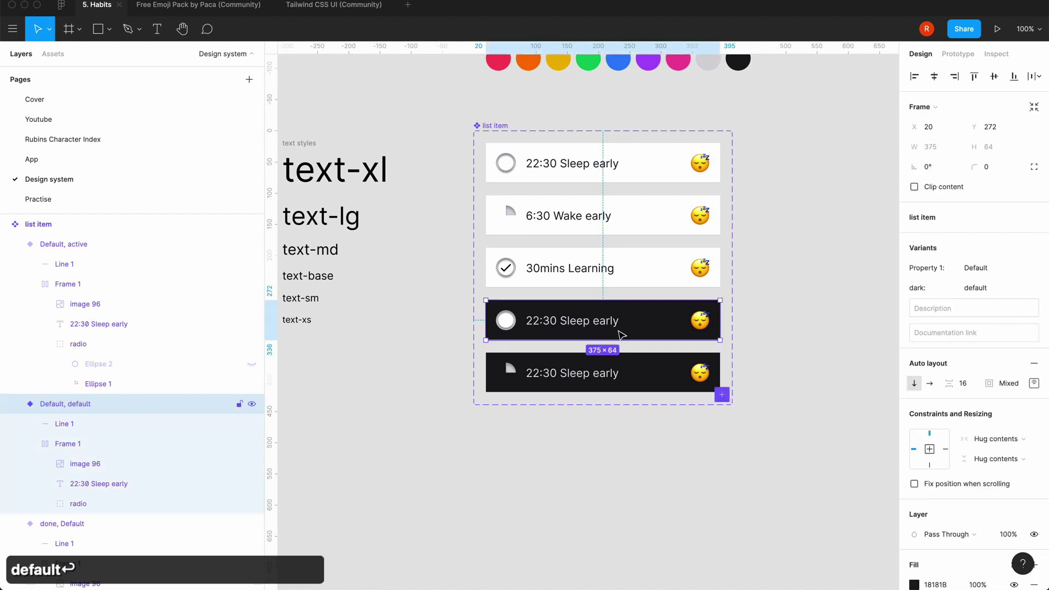
left_click(633, 374)
left_click(664, 460)
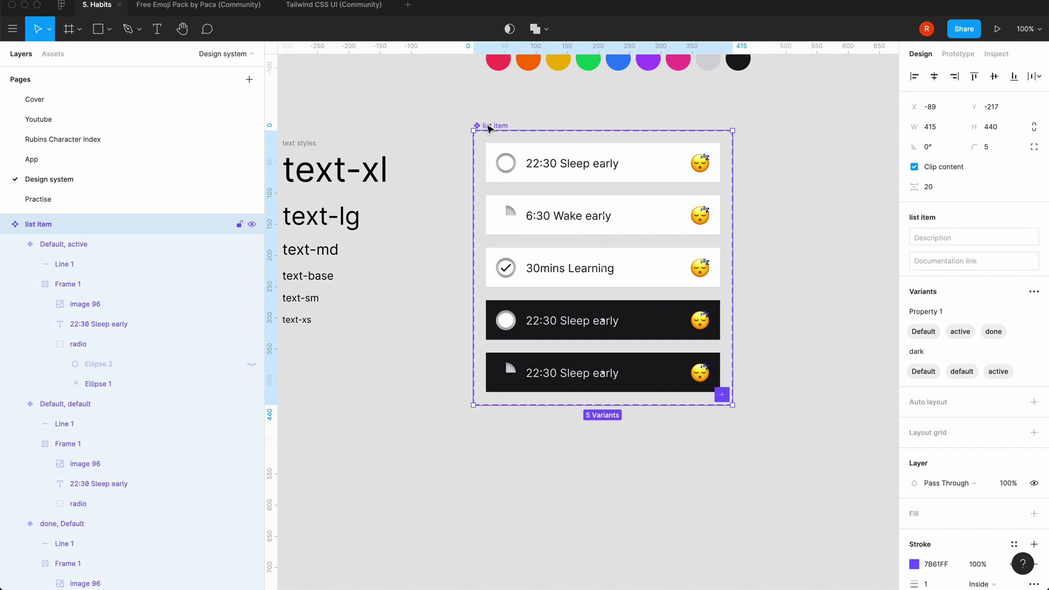
left_click(722, 395)
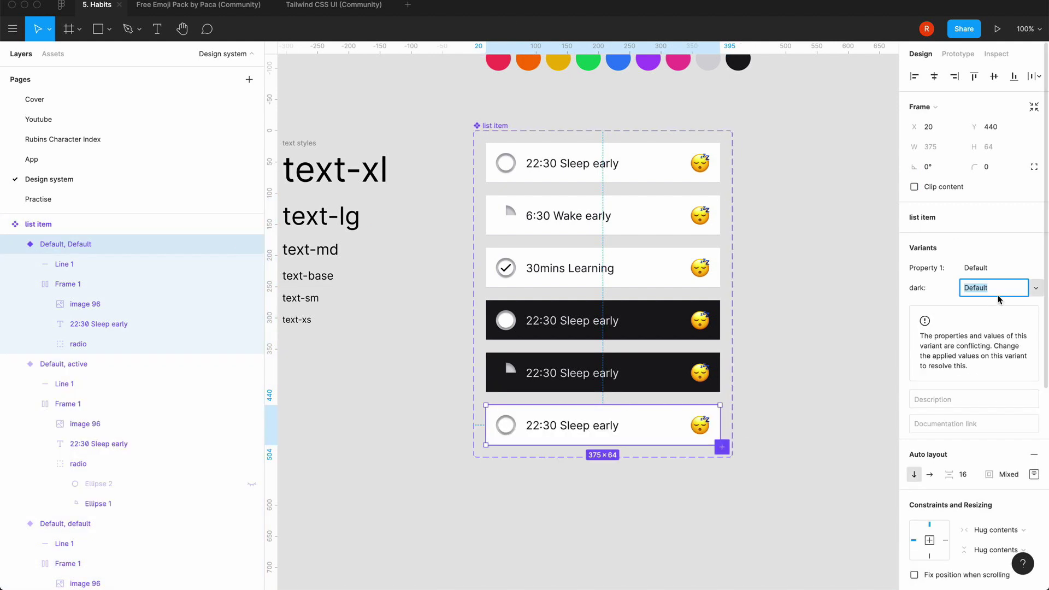
type("ti")
key("BackSpace")
type("done")
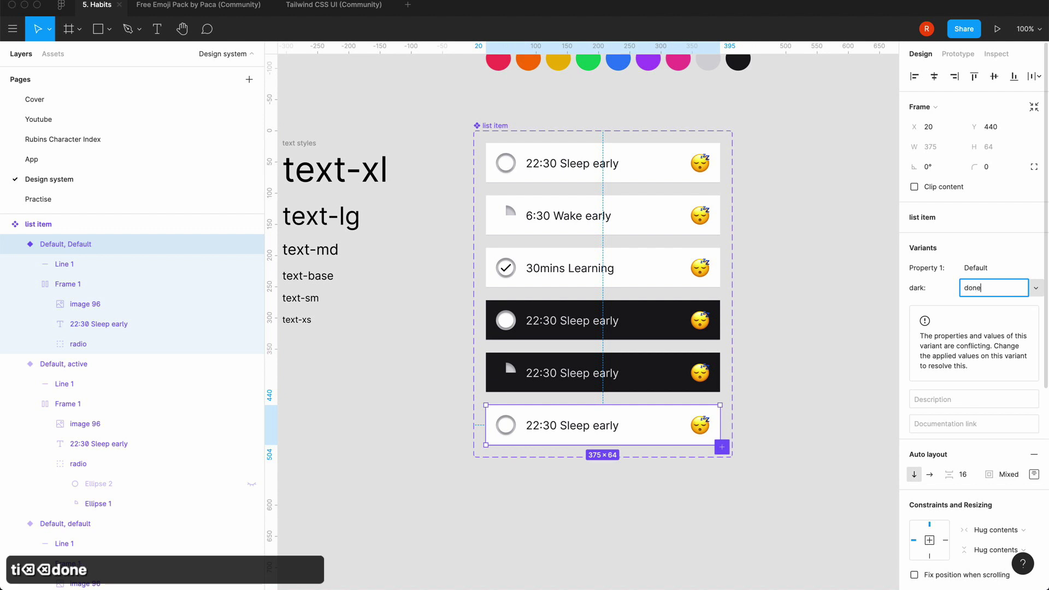
key("Return")
left_click(819, 439)
- Set the background fill of the new done variant to near-black 18181B
left_click(669, 441)
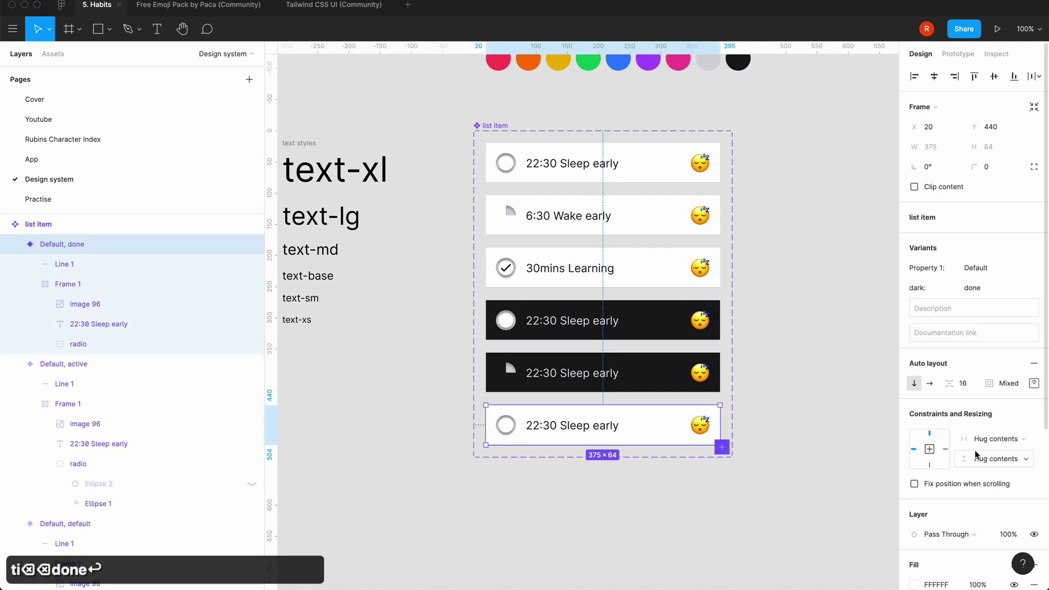
scroll(974, 451, "down", 3)
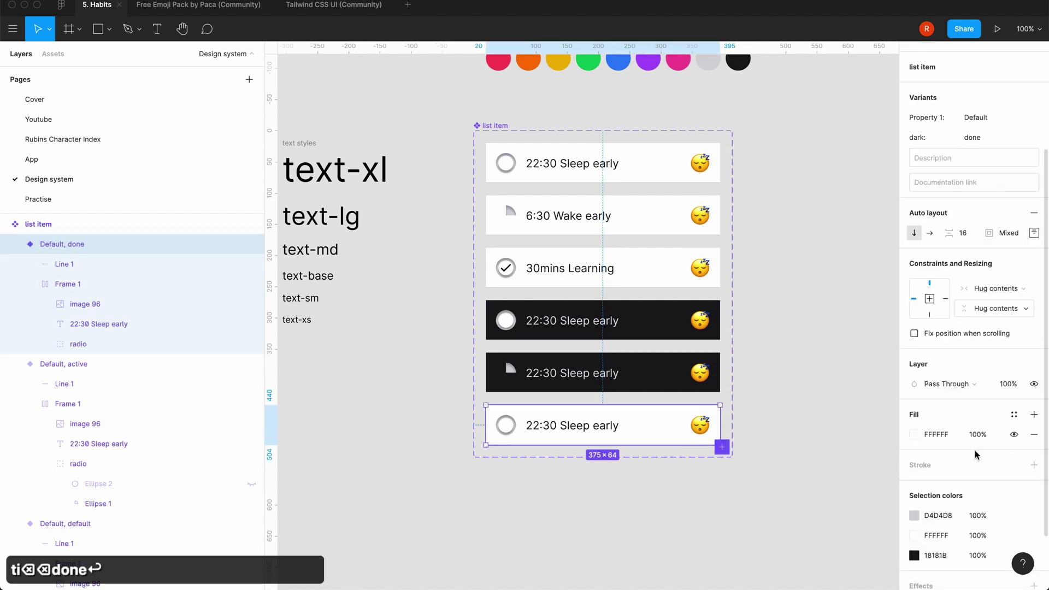
left_click(915, 435)
left_click(794, 544)
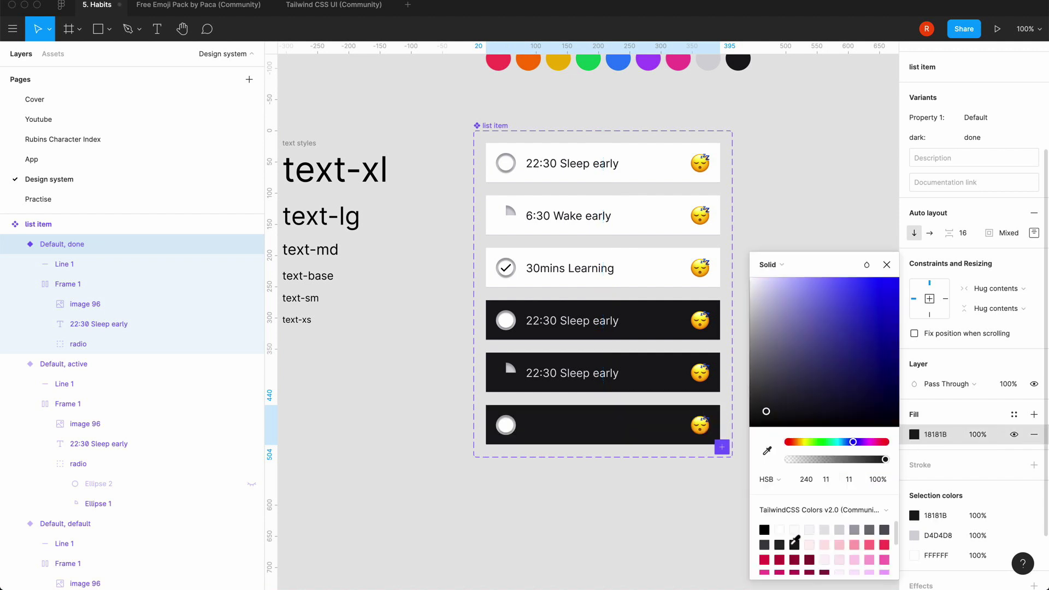
left_click(886, 265)
- Set the fill of the "22:30 Sleep early" text in the new dark done variant to gray/200
left_click(569, 435)
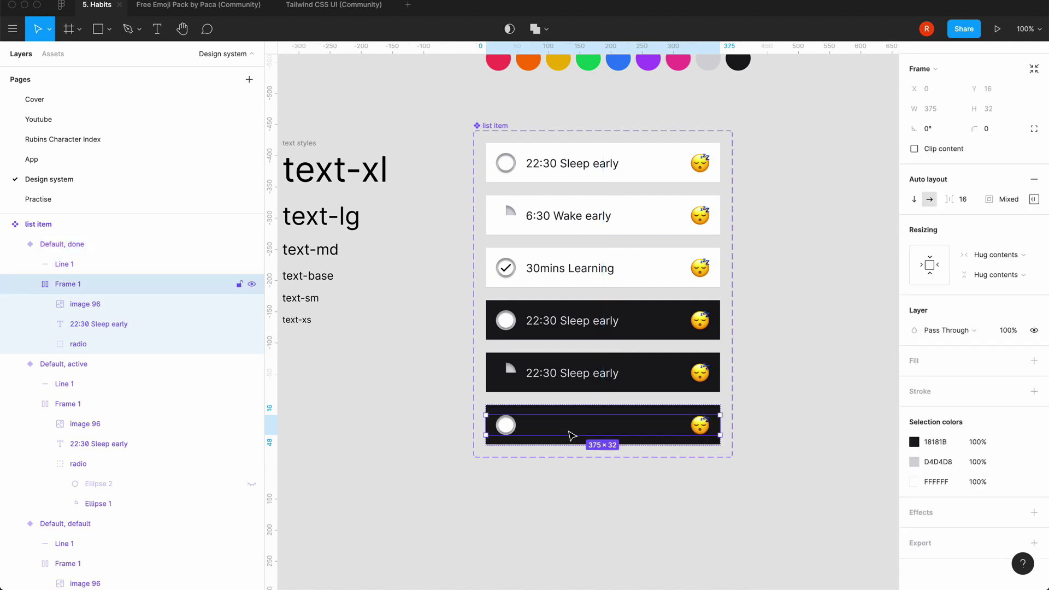
left_click(563, 430)
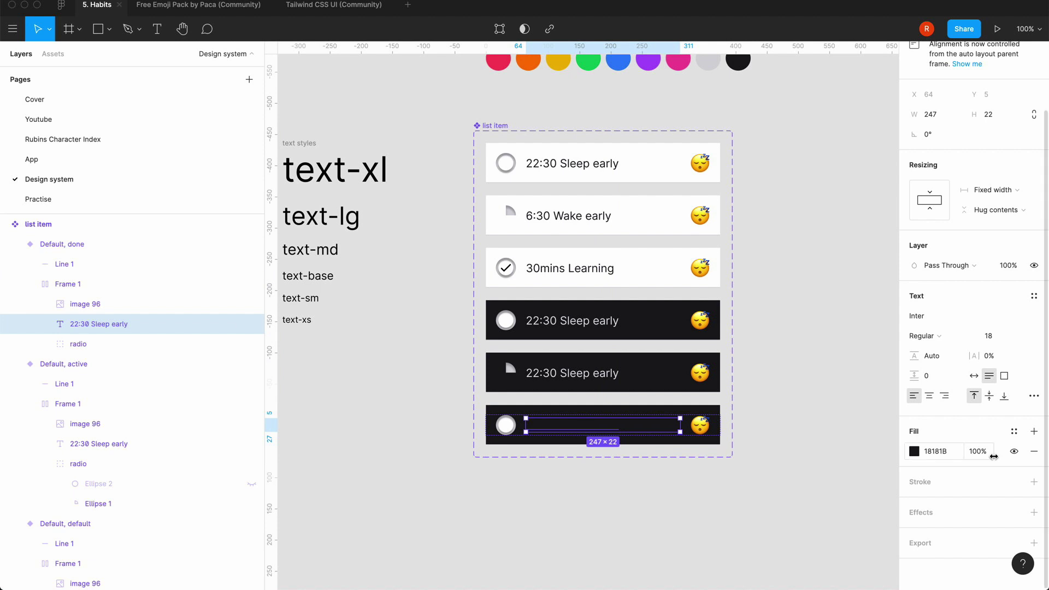
left_click(915, 452)
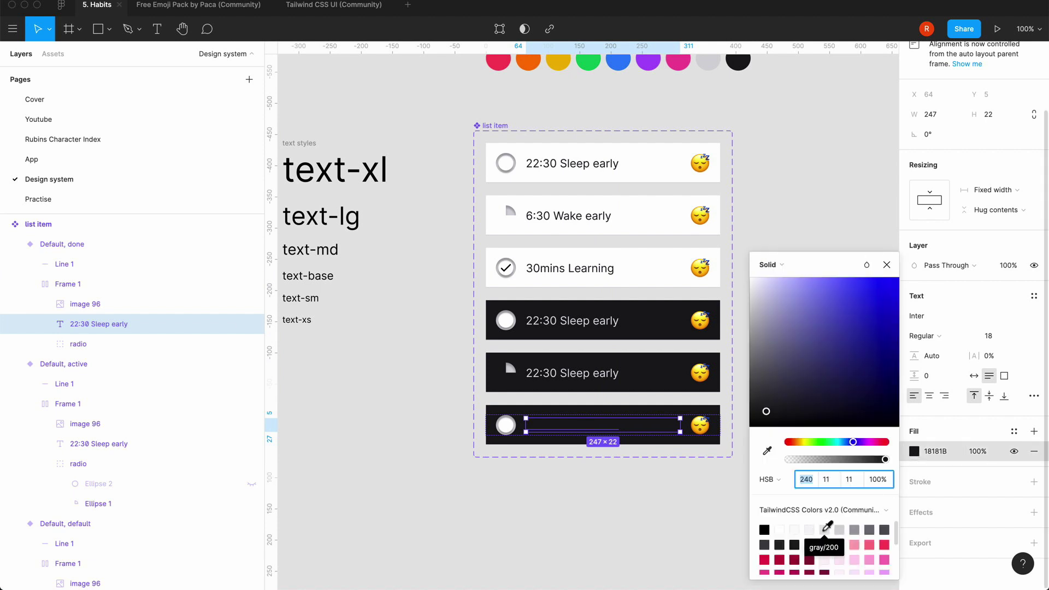
left_click(827, 526)
left_click(886, 265)
left_click(795, 323)
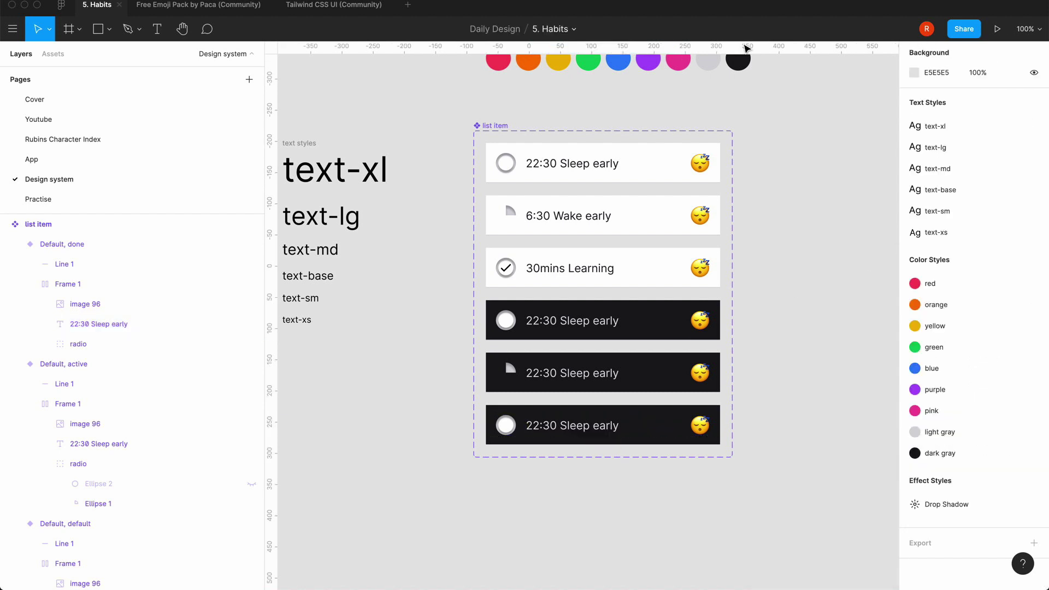
key("super+equal")
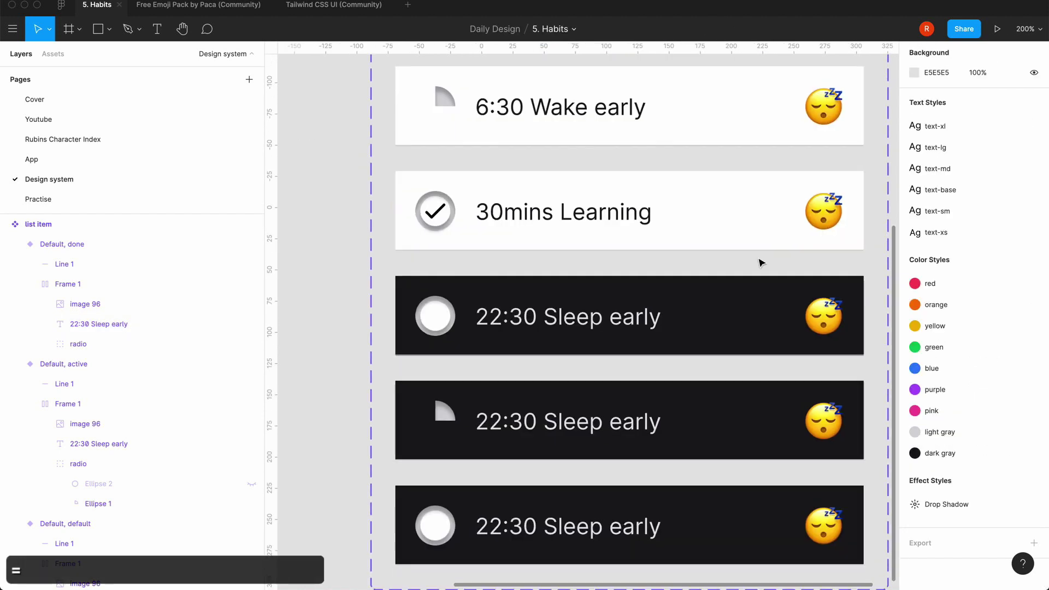
scroll(760, 262, "down", 3)
left_click(468, 421)
left_click(486, 422)
left_click(486, 422)
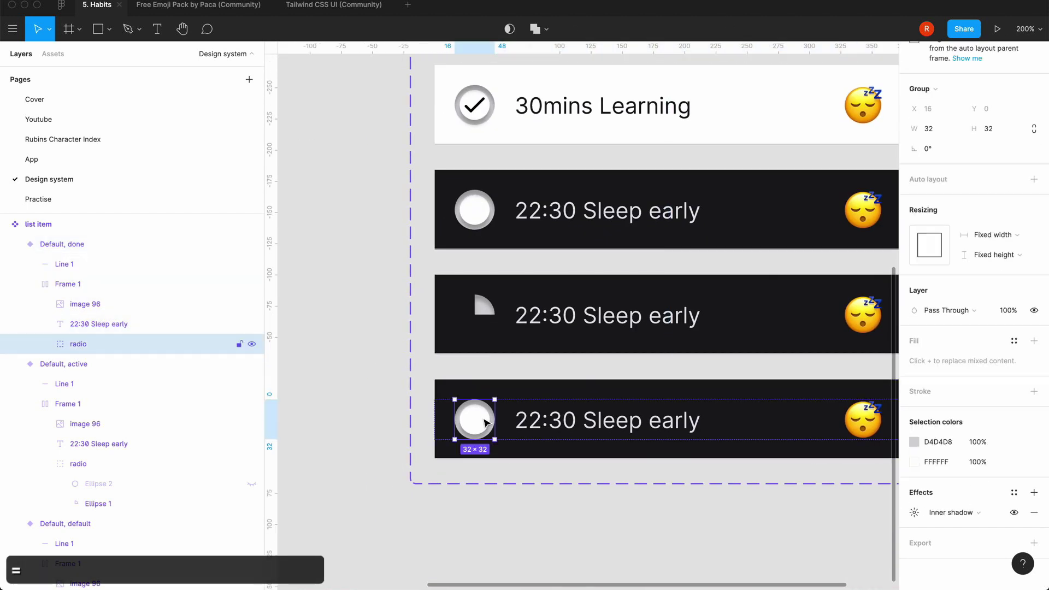
left_click(493, 503)
- Set the stroke of the divider line in the dark active variant to gray A1A1AA
left_click(538, 339)
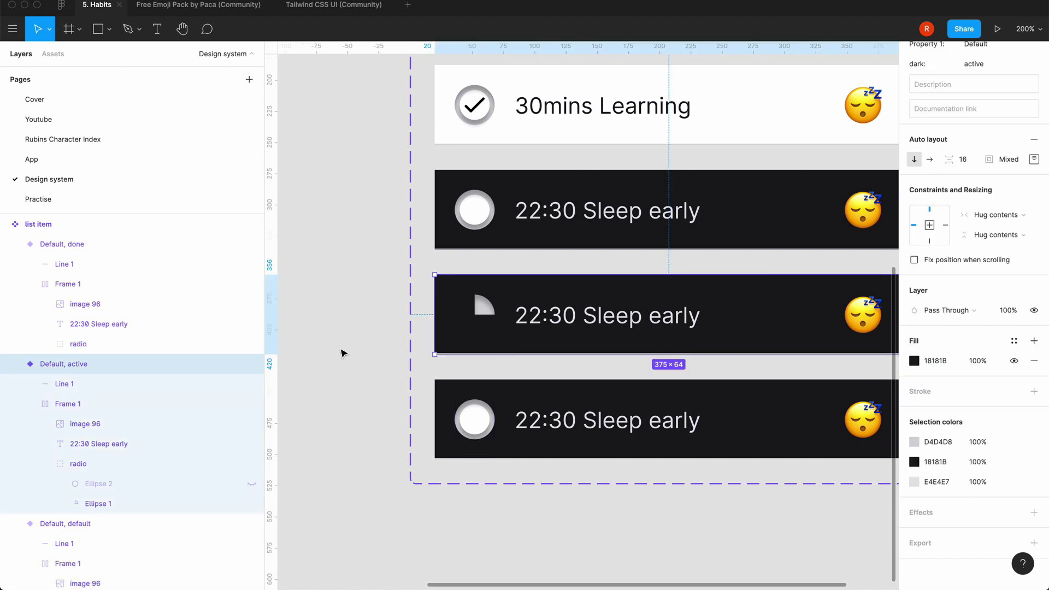
left_click(81, 384)
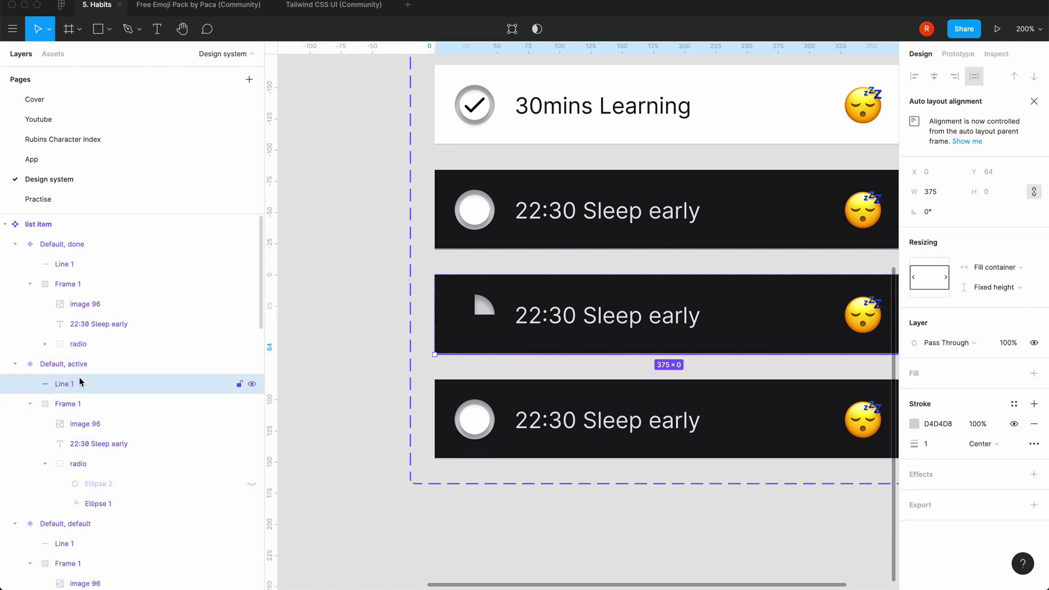
left_click(914, 423)
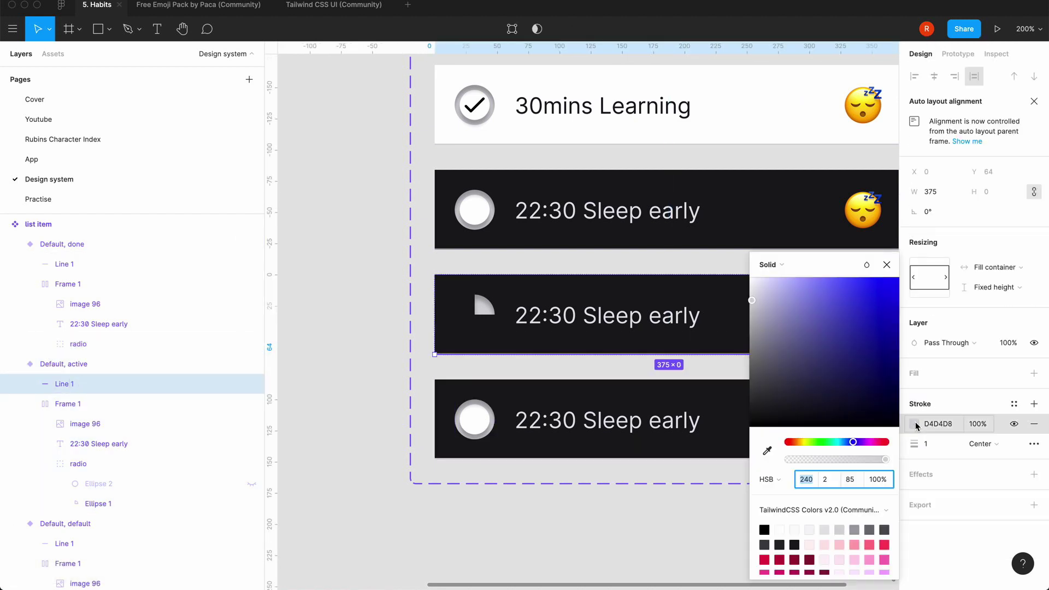
left_click(854, 529)
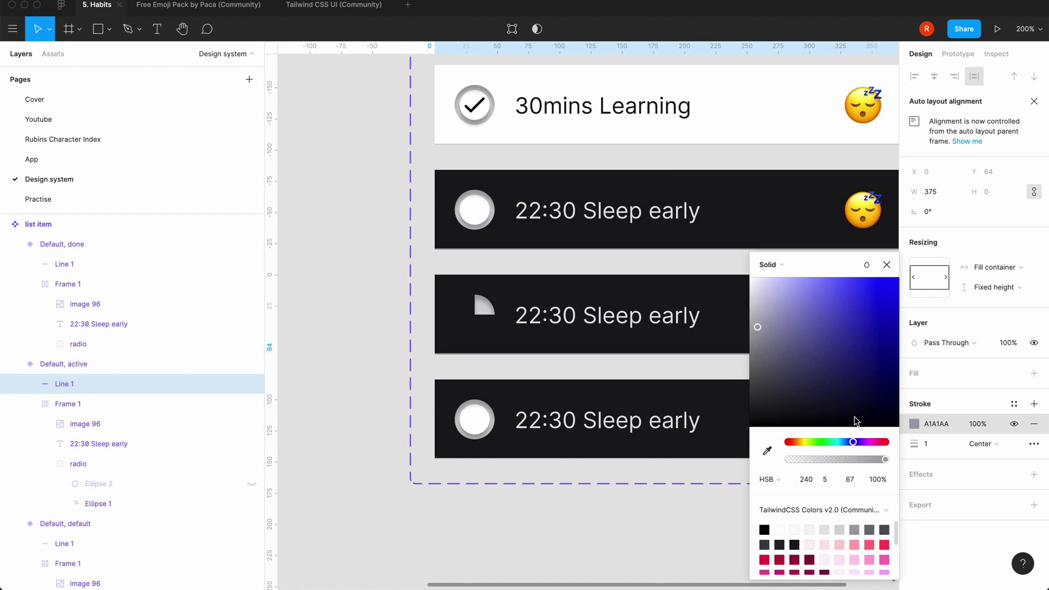
left_click(886, 265)
- Set the stroke of the divider line in the dark done variant to gray A1A1AA
left_click(732, 403)
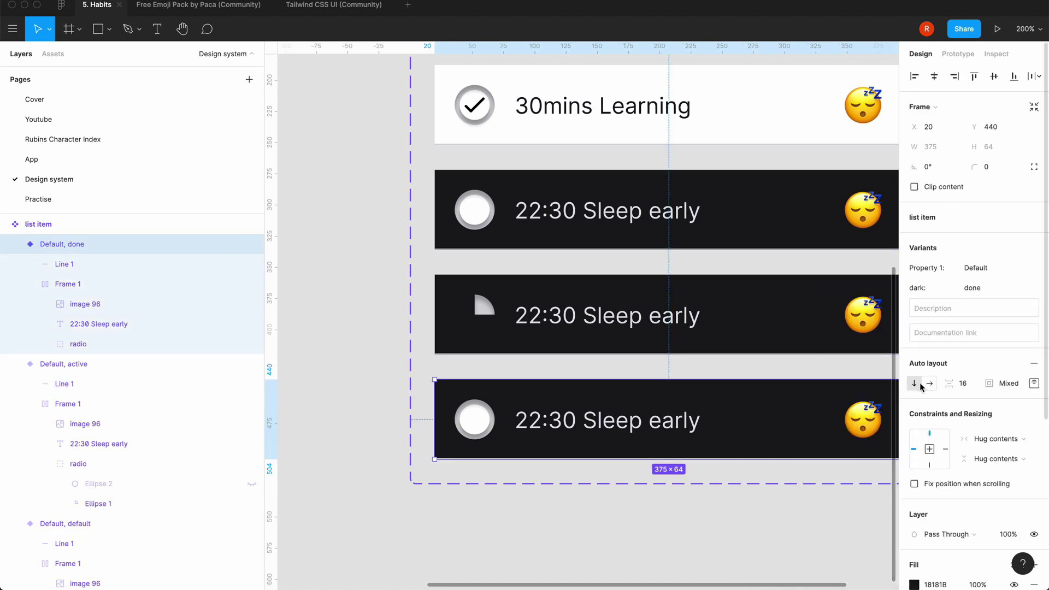
left_click(82, 266)
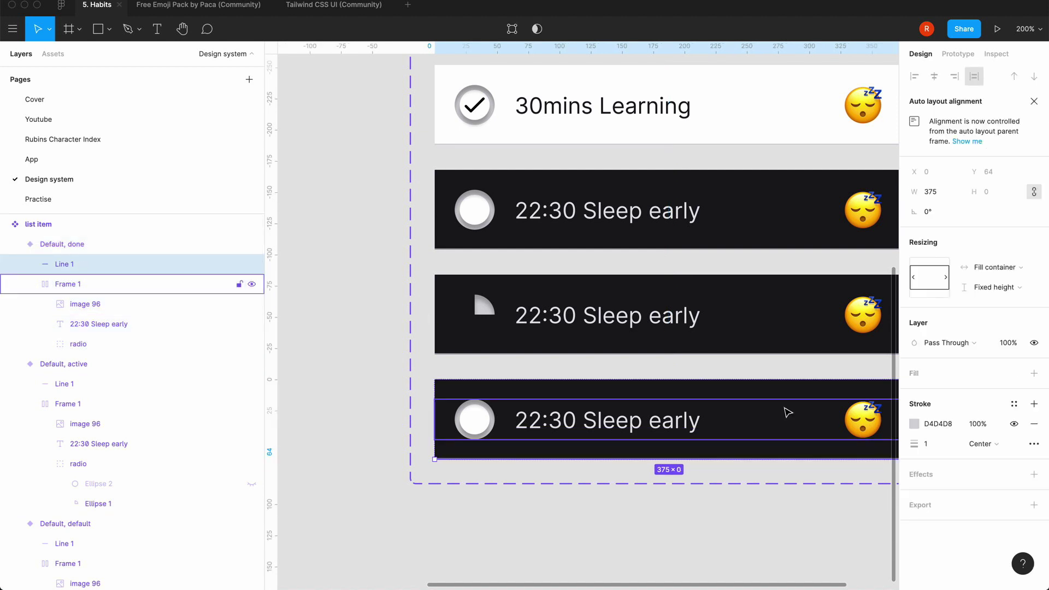
left_click(914, 423)
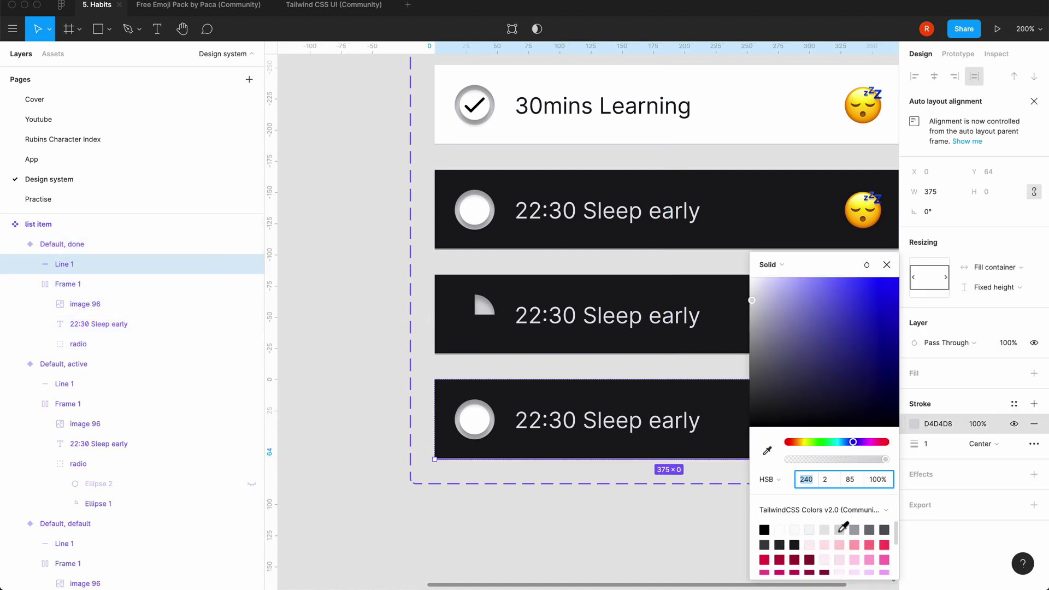
left_click(854, 529)
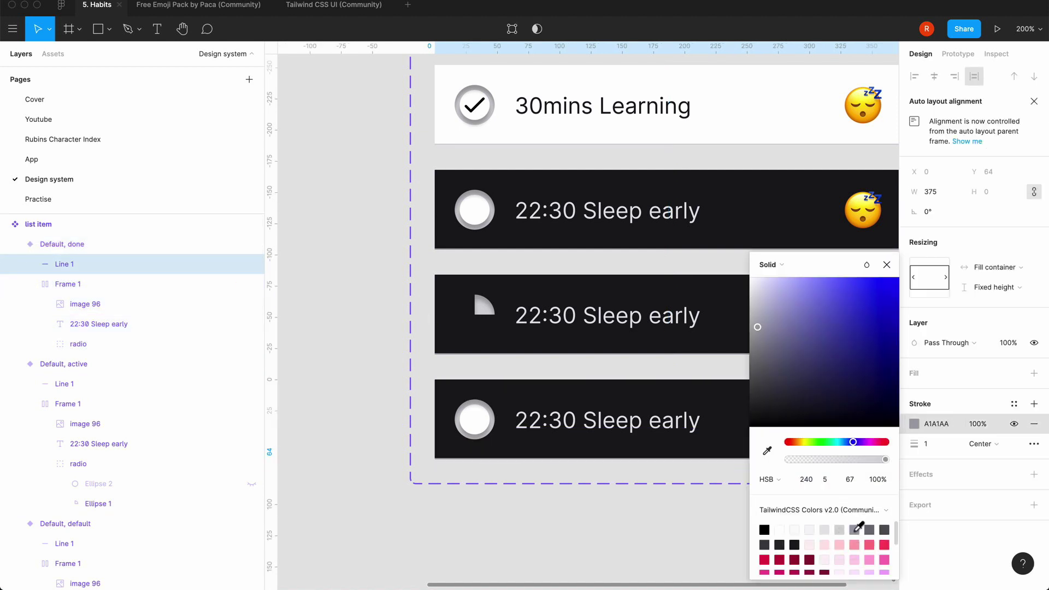
left_click(886, 265)
left_click(343, 293)
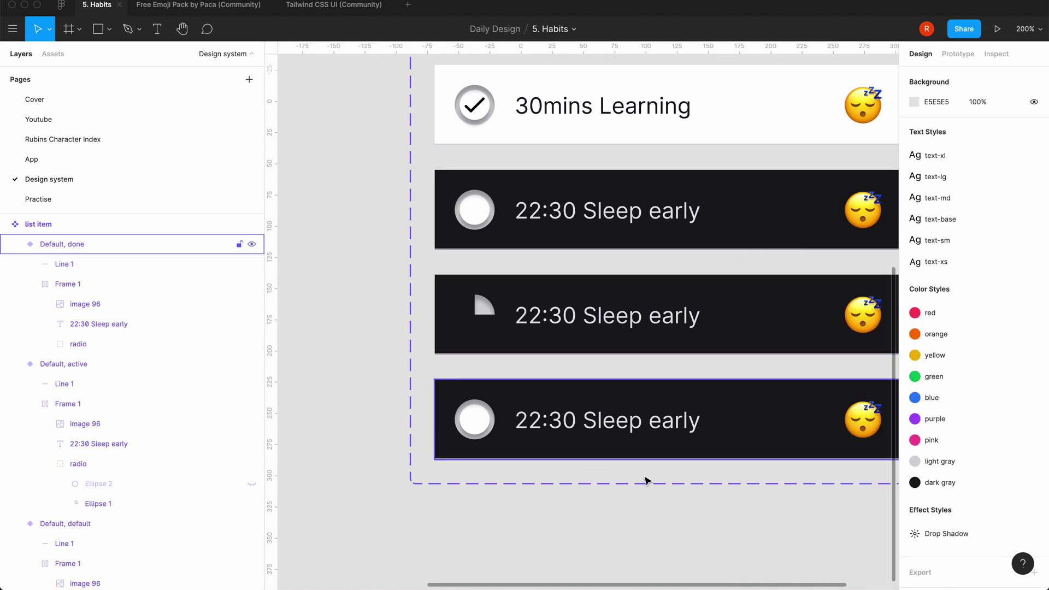
- Copy the checkmark vector from the "30mins Learning" variant and paste it into the radio of the dark done variant
left_click(710, 437)
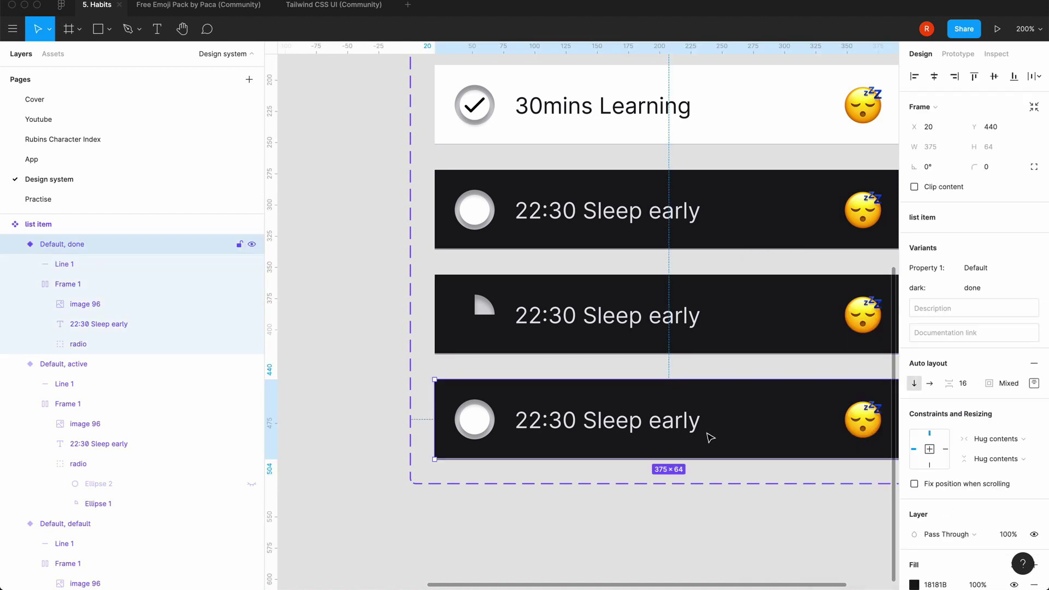
scroll(710, 437, "right", 2)
scroll(710, 437, "down", 1)
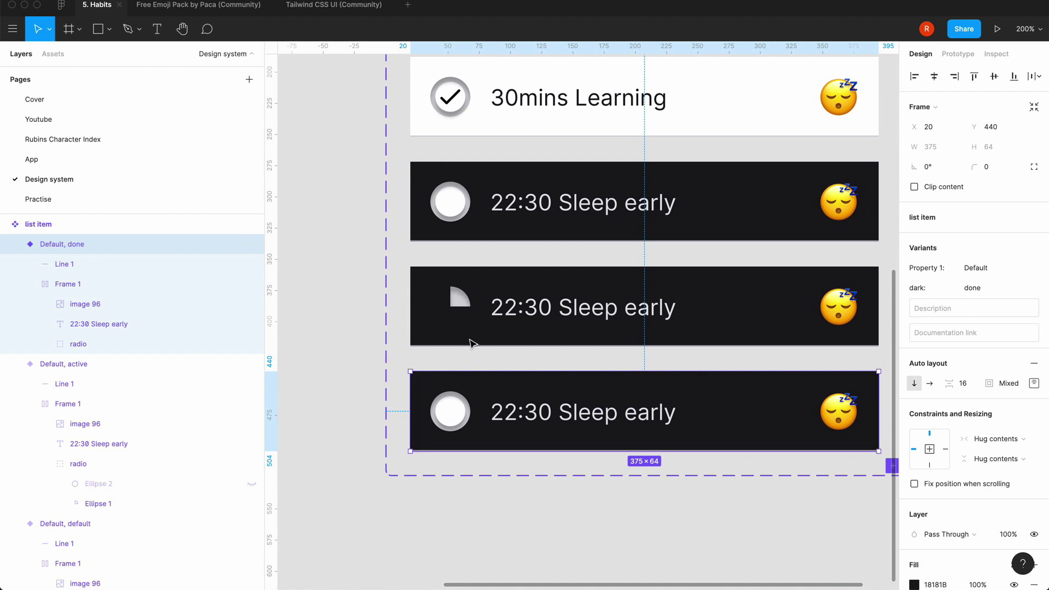
double_click(455, 104)
double_click(452, 101)
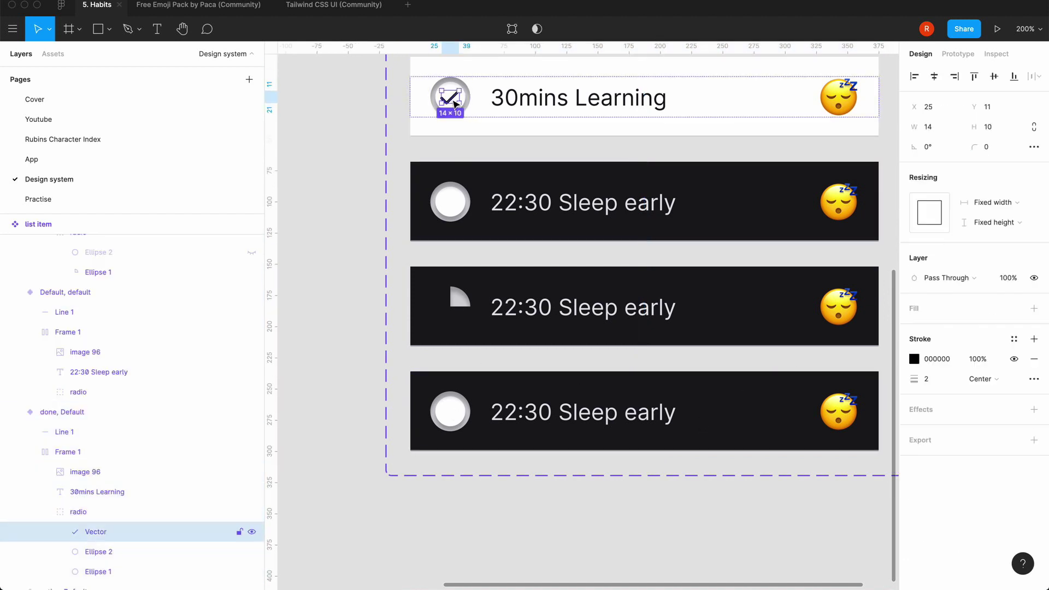
key("super+c")
double_click(451, 418)
double_click(450, 417)
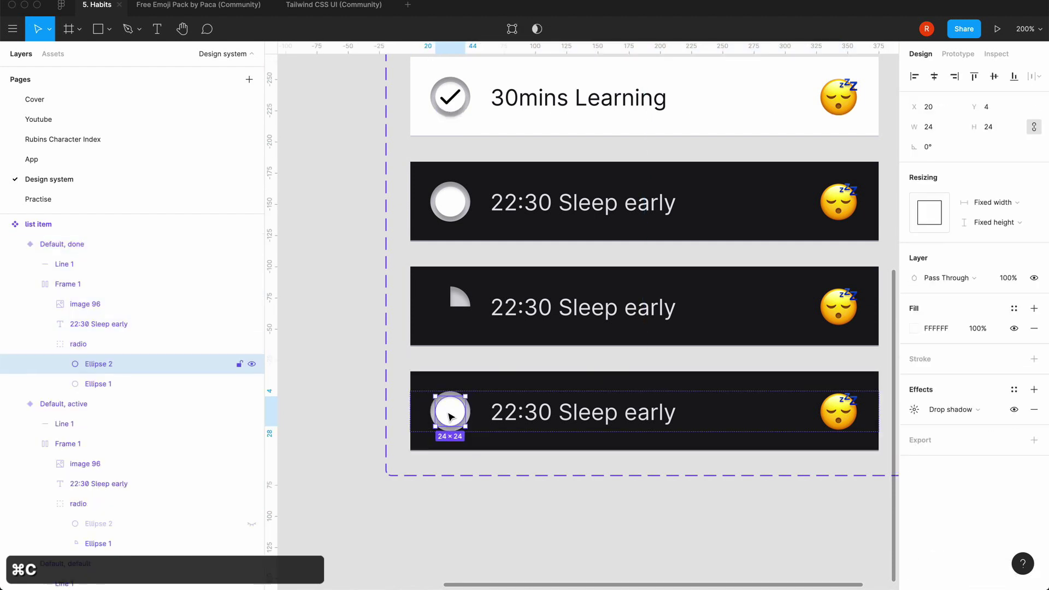
key("super+v")
left_click(392, 503)
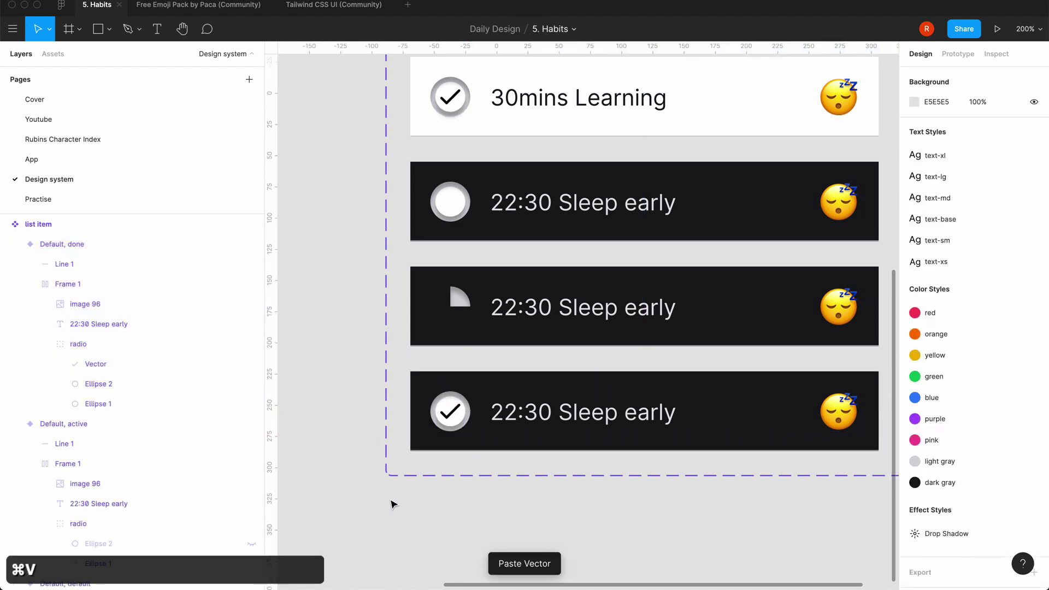
key("minus")
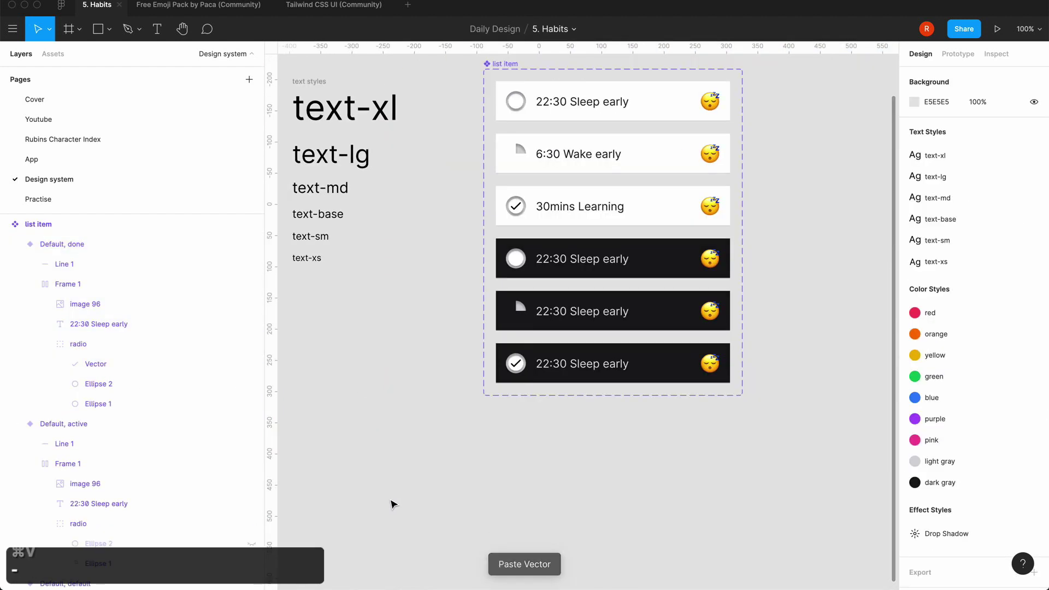
scroll(557, 428, "up", 3)
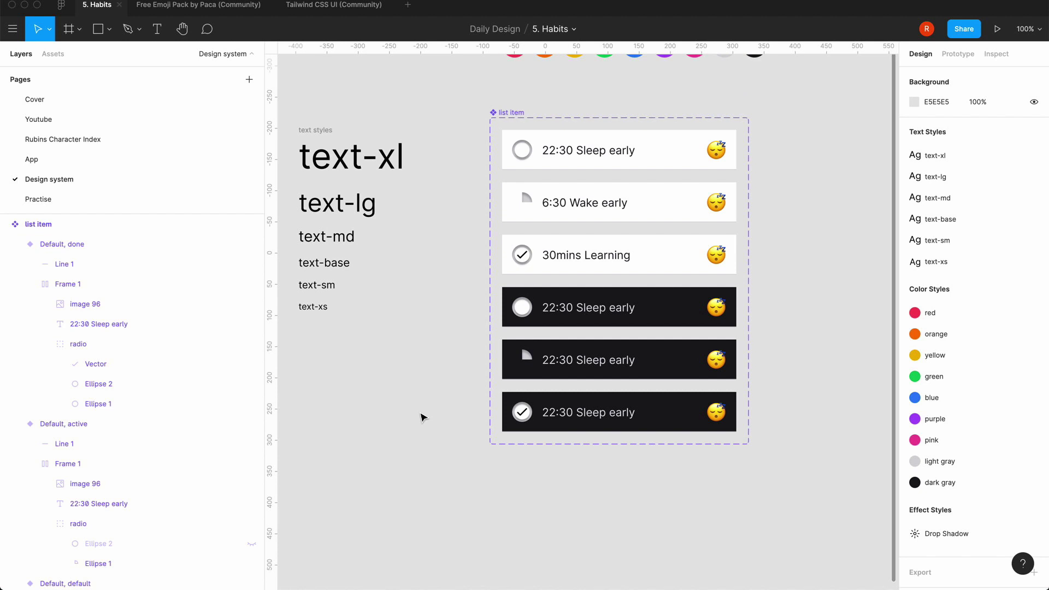
- Place an instance of the list item component on the App page, beside the Todo card
key("alt")
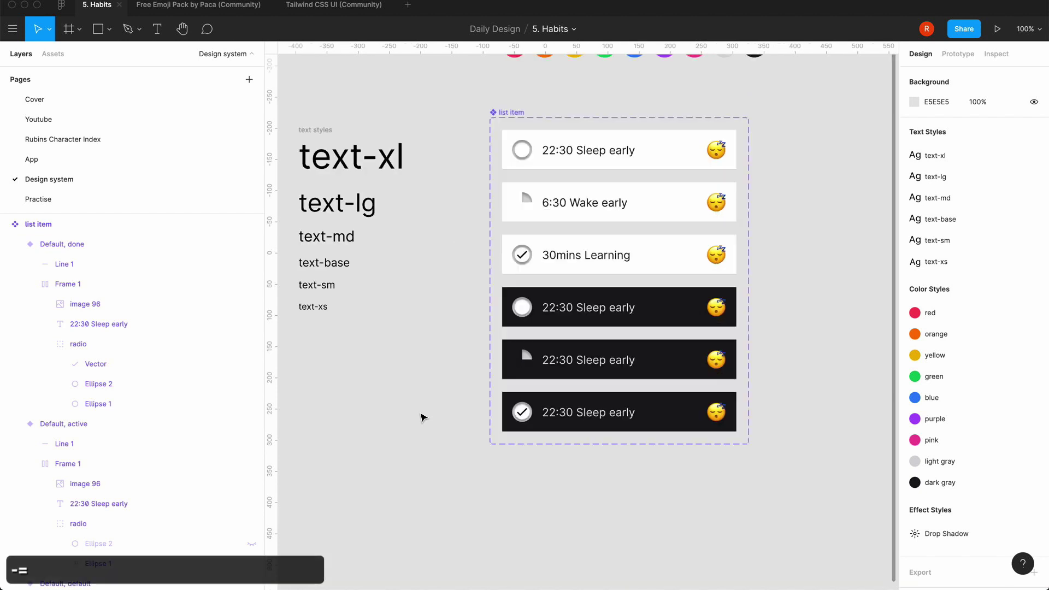
key("minus")
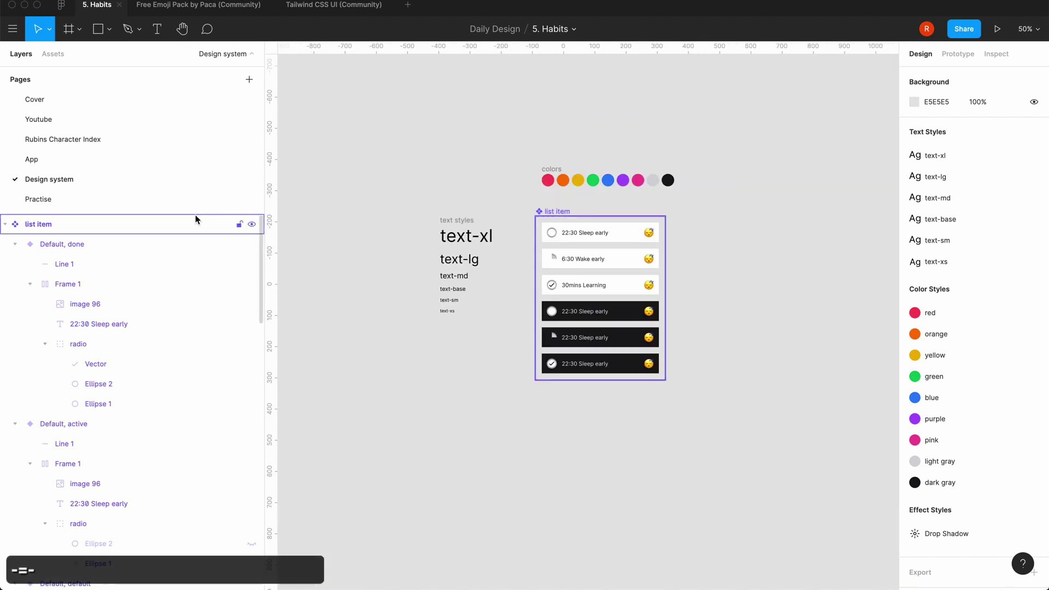
left_click(64, 159)
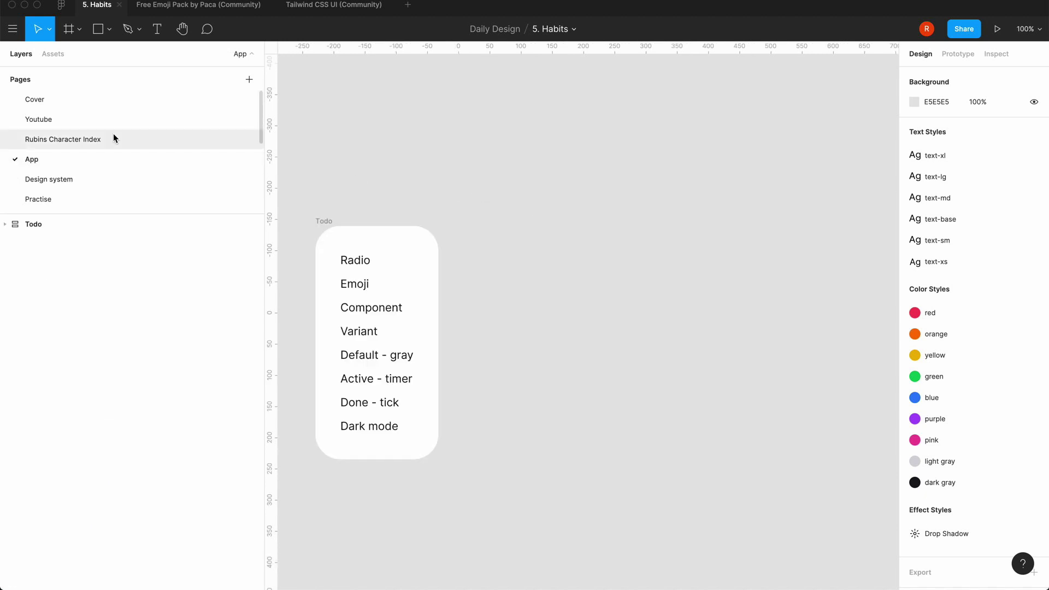
scroll(63, 159, "down", 2)
scroll(63, 161, "up", 2)
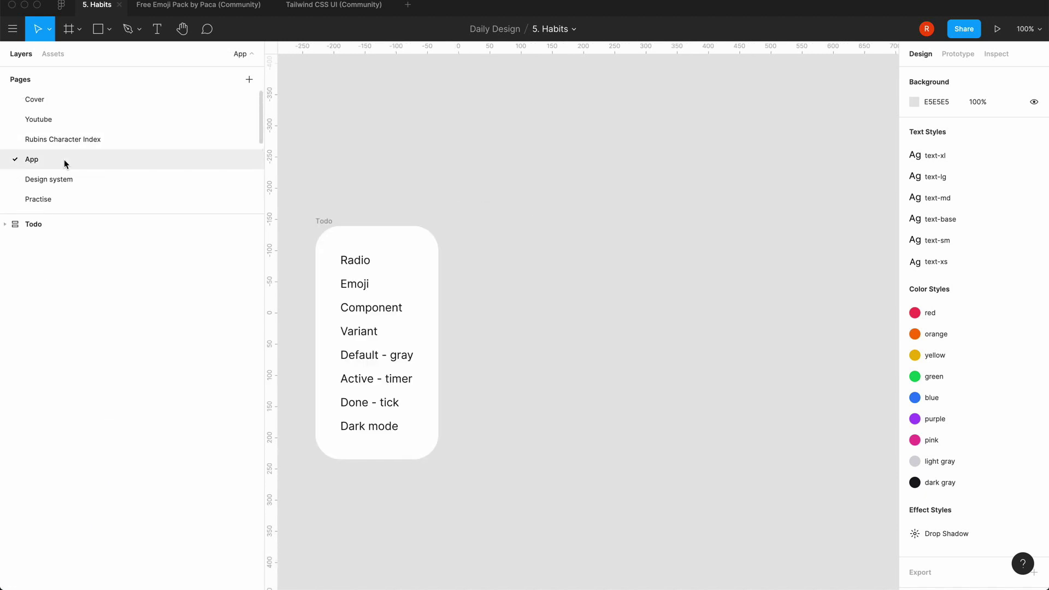
left_click(52, 59)
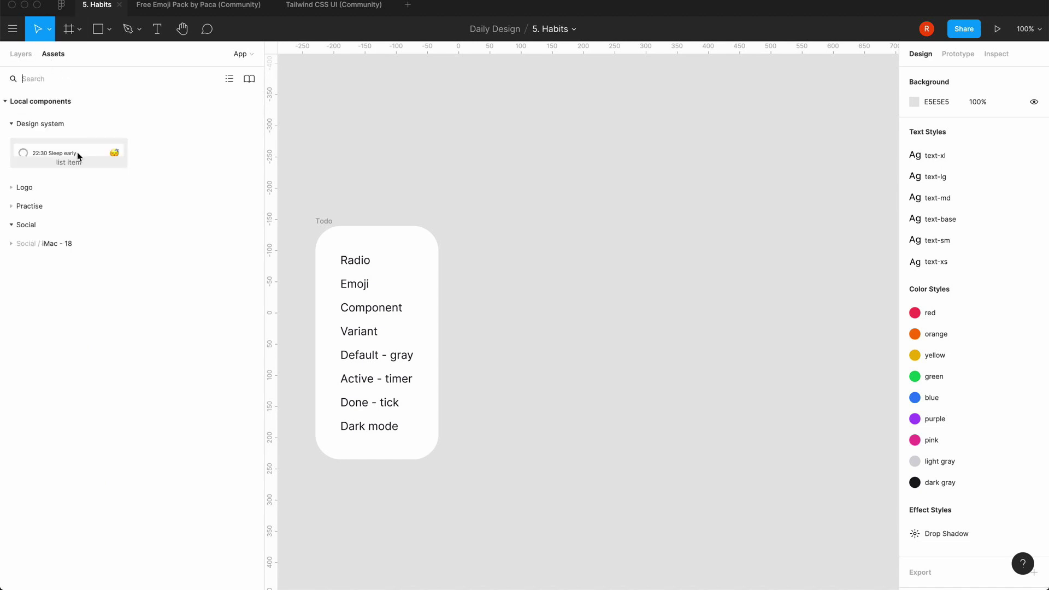
left_click_drag(77, 154, 677, 263)
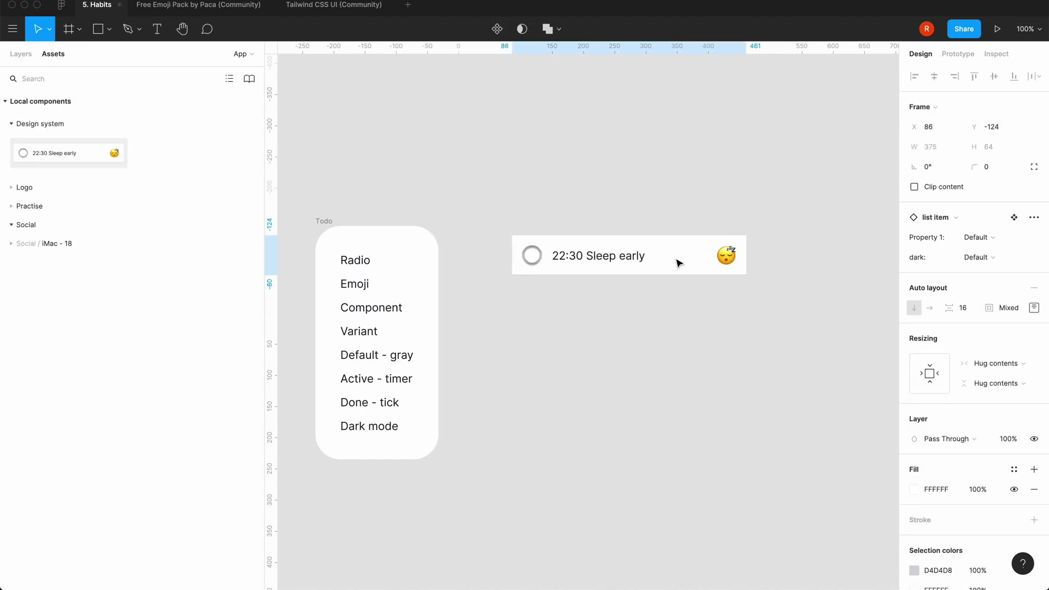
left_click(630, 326)
- Duplicate the list item instance directly below the original
left_click(665, 263)
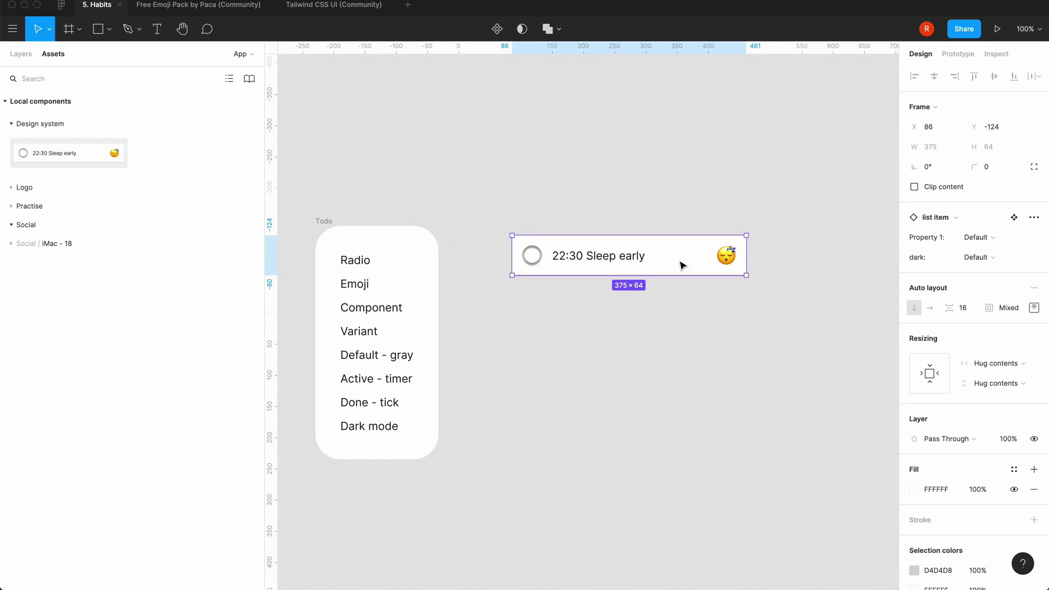
key("super+c")
key("super+v")
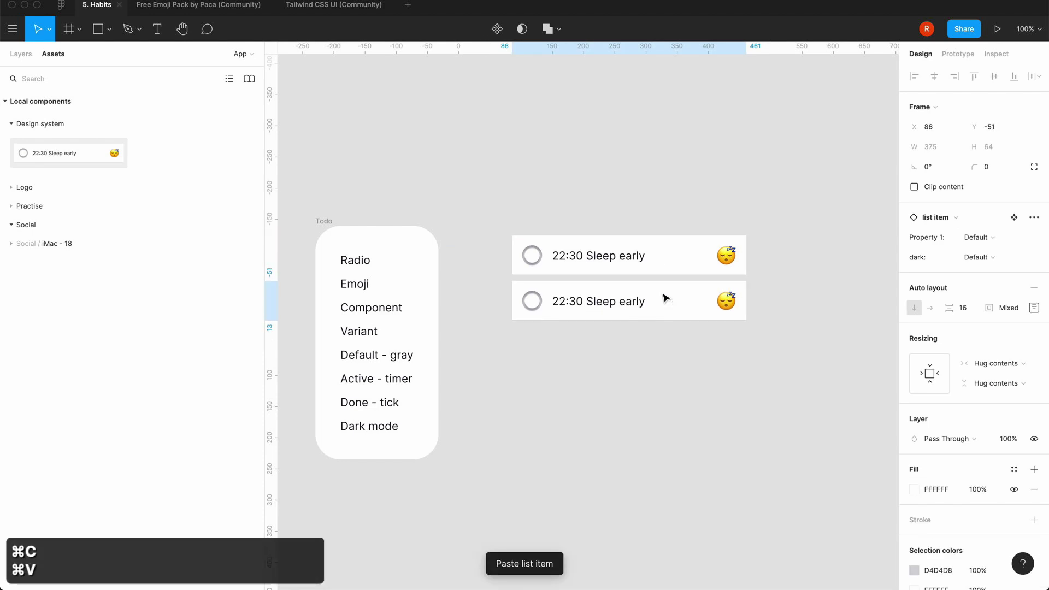
- Combine the two list item instances into a vertical auto layout frame with item spacing 0
left_click(664, 358)
left_click_drag(706, 370, 587, 202)
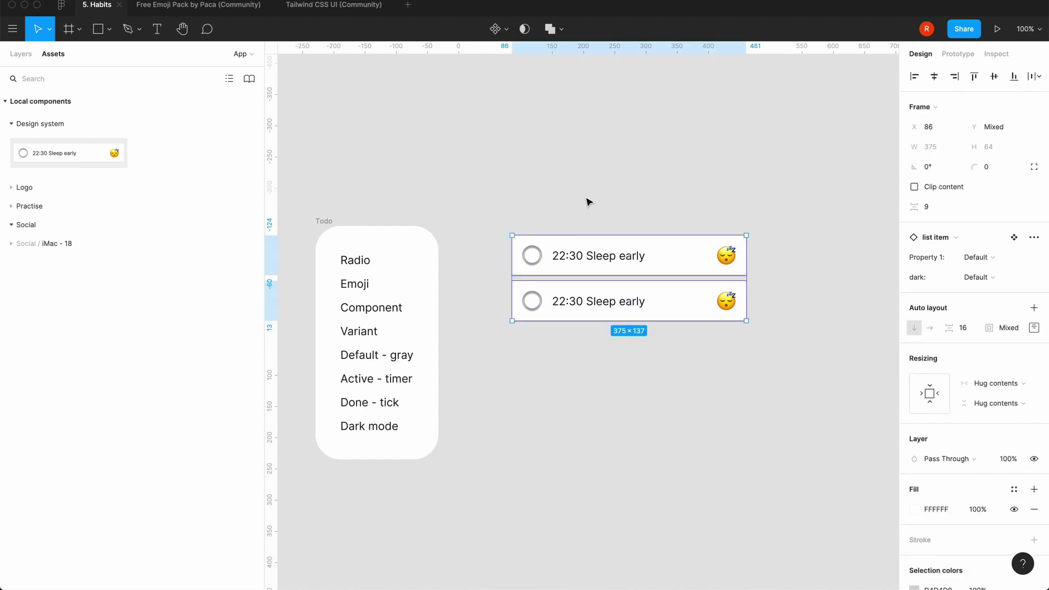
key("shift+a")
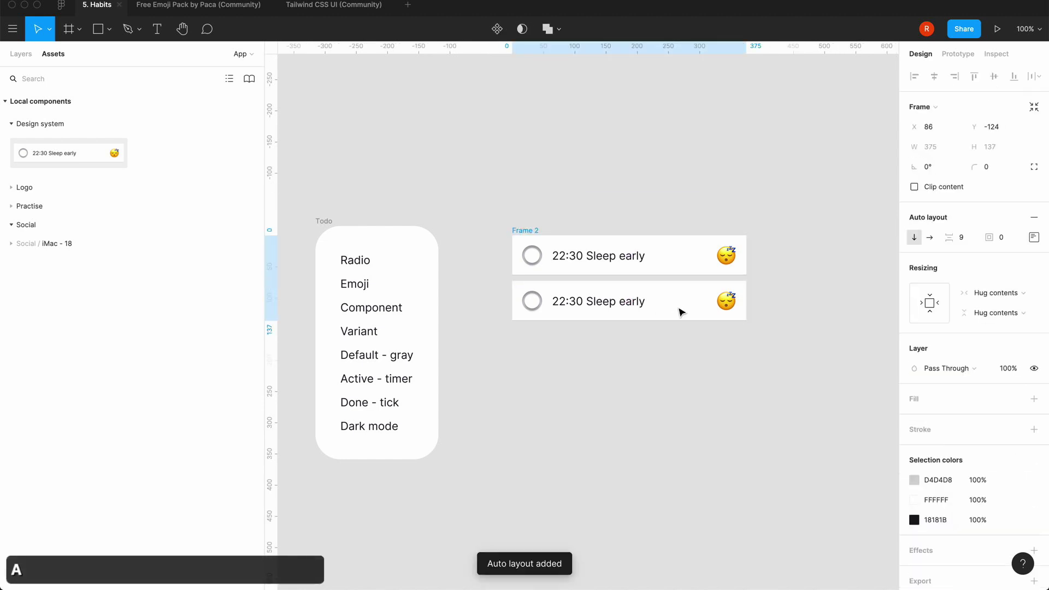
left_click(972, 244)
type("0")
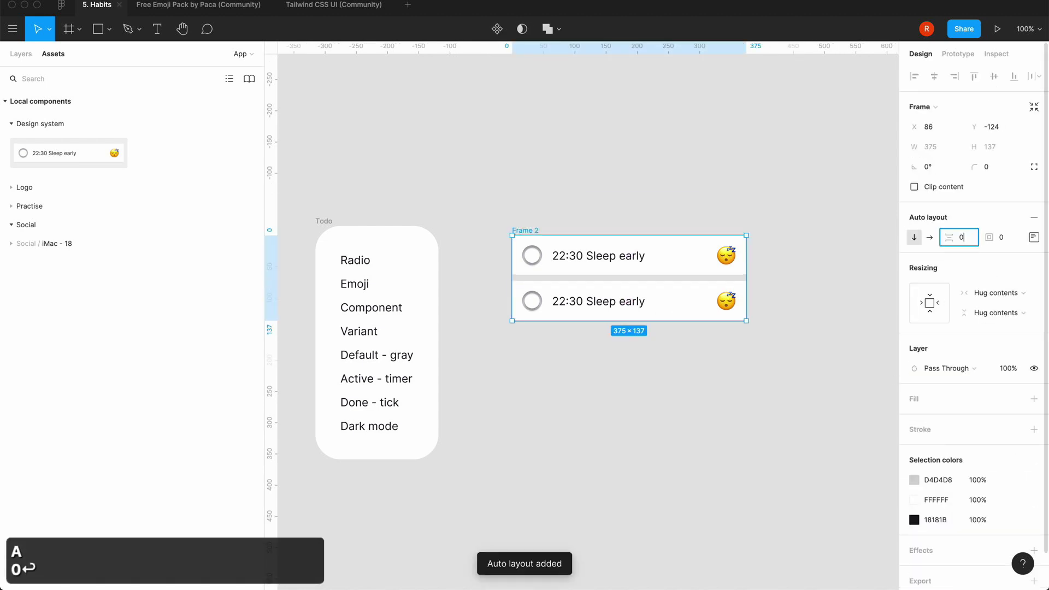
key("Return")
left_click(523, 353)
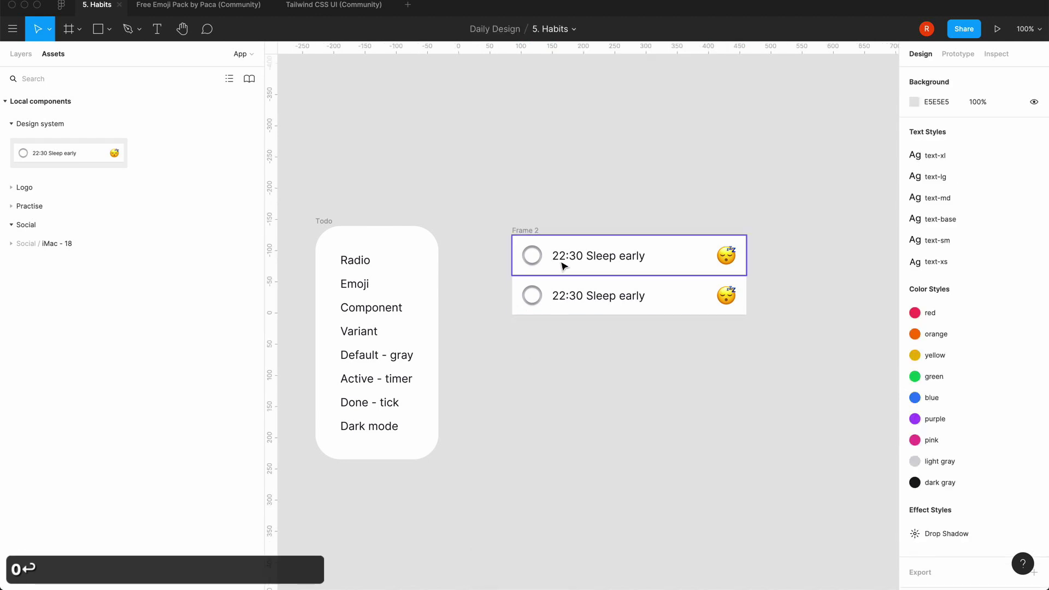
- Add five more copies of the list item inside the auto layout frame, making seven rows
left_click(599, 295)
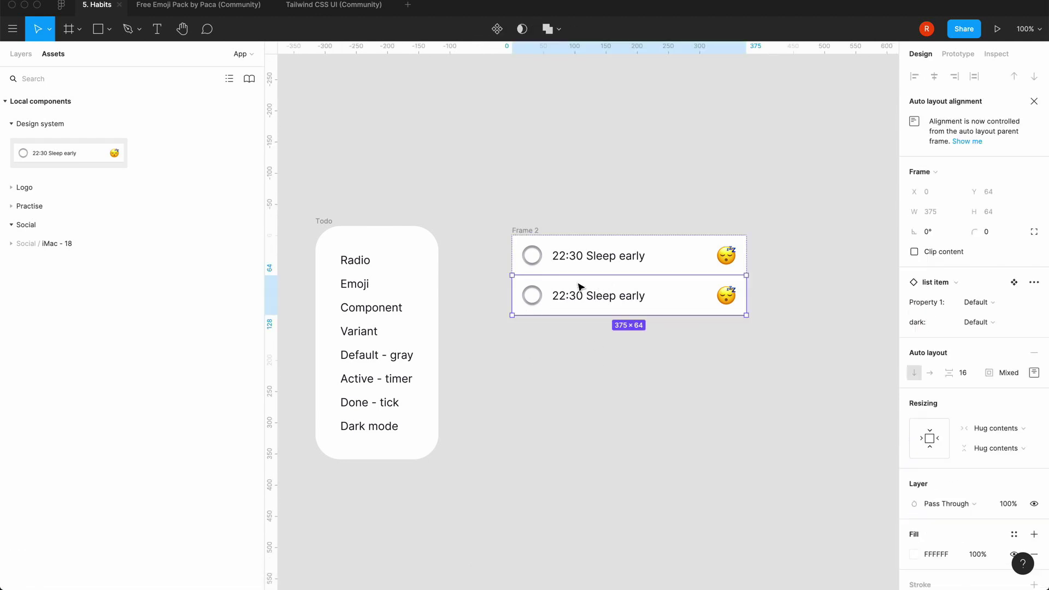
left_click(21, 57)
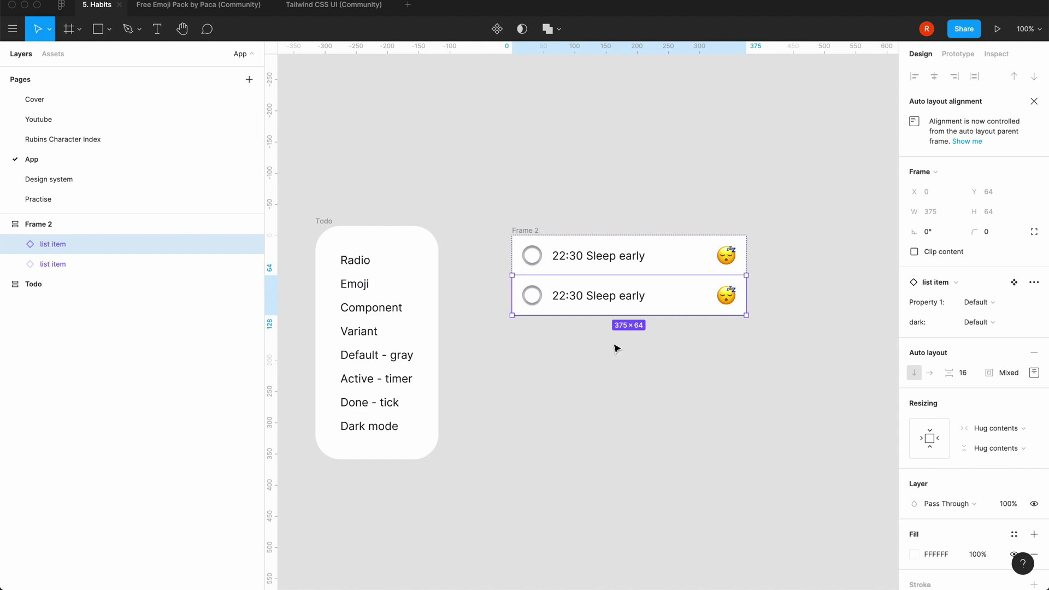
key("super+c")
key("super+v")
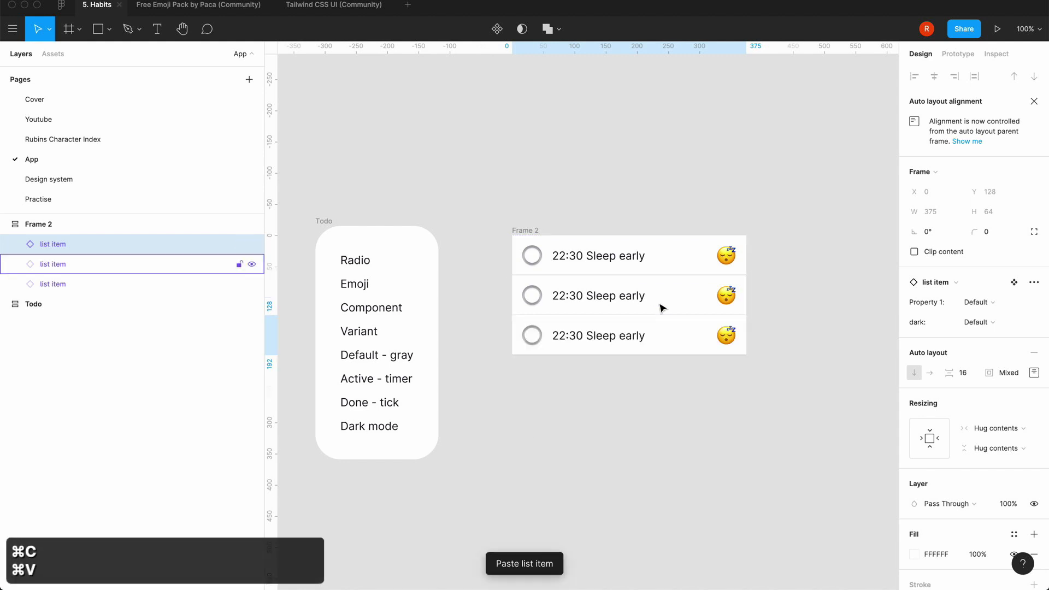
key("super+v")
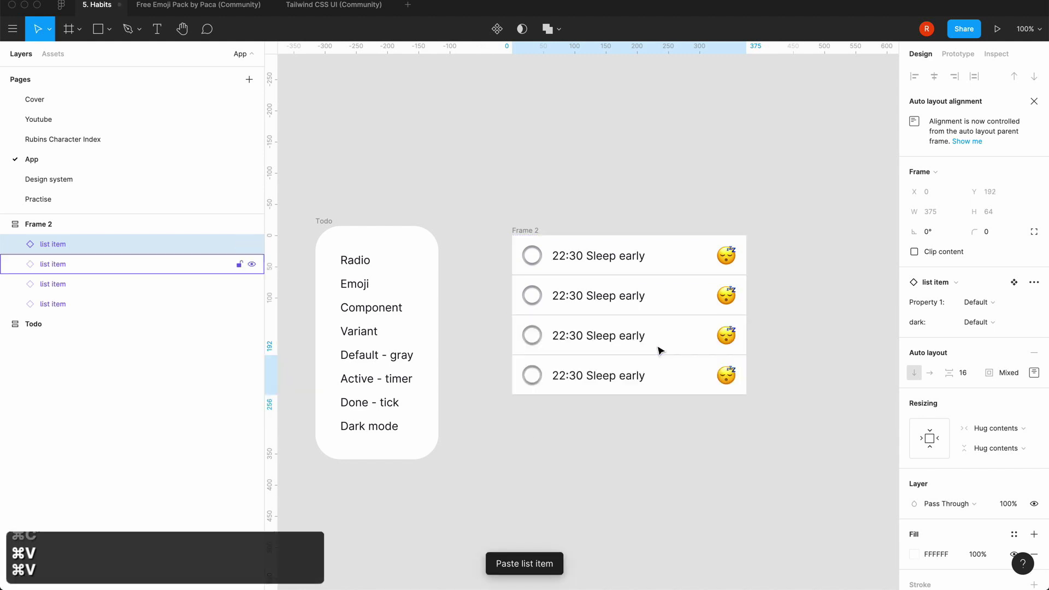
key("super+v")
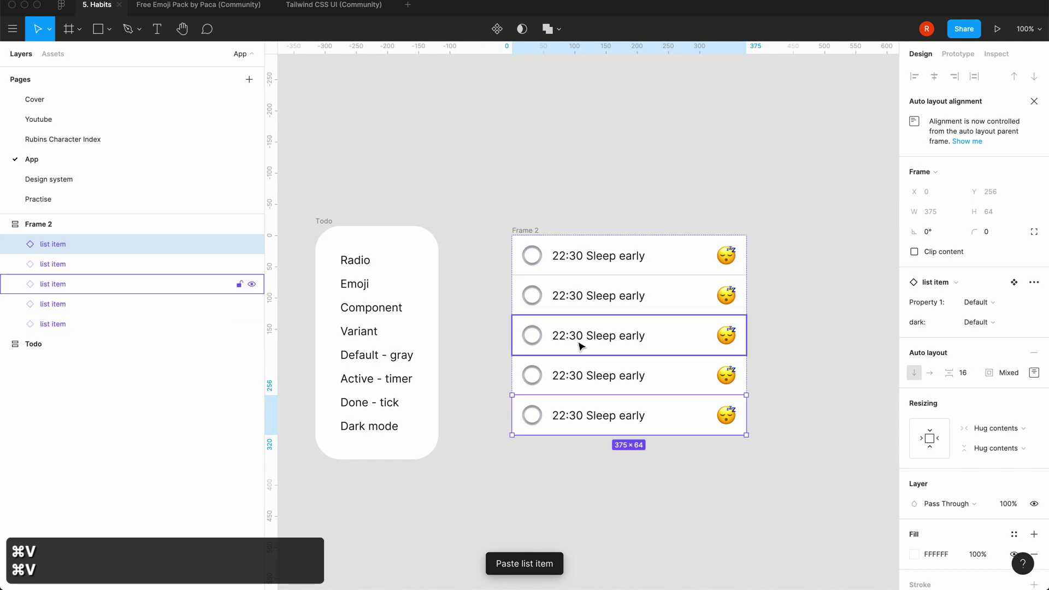
key("super+v")
key("super+v")
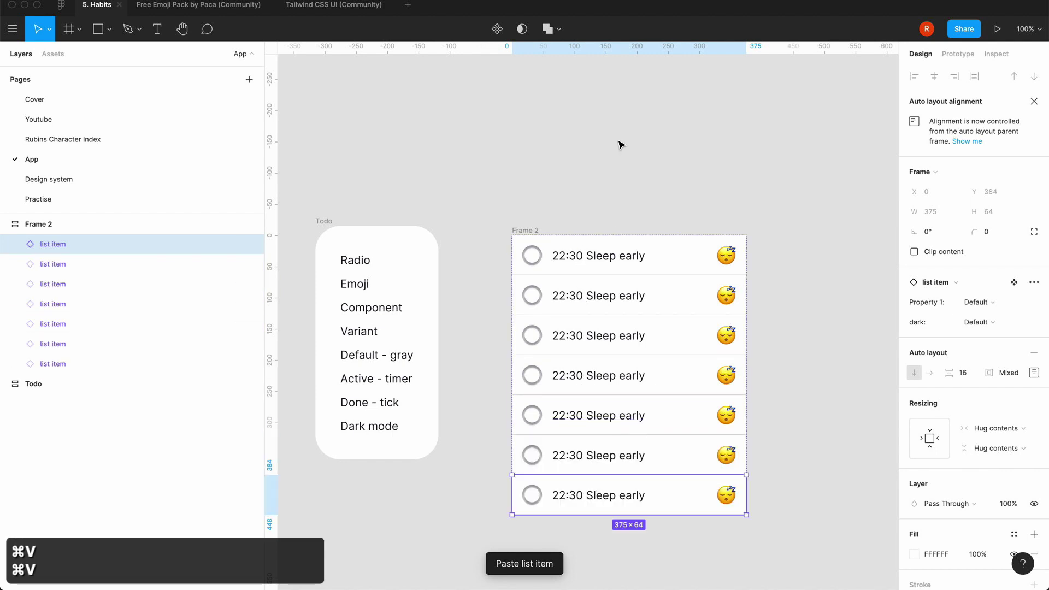
- Move the seven-row list frame up and slightly right, to about X 111, Y -224
left_click(520, 195)
left_click(519, 229)
left_click_drag(519, 230, 539, 172)
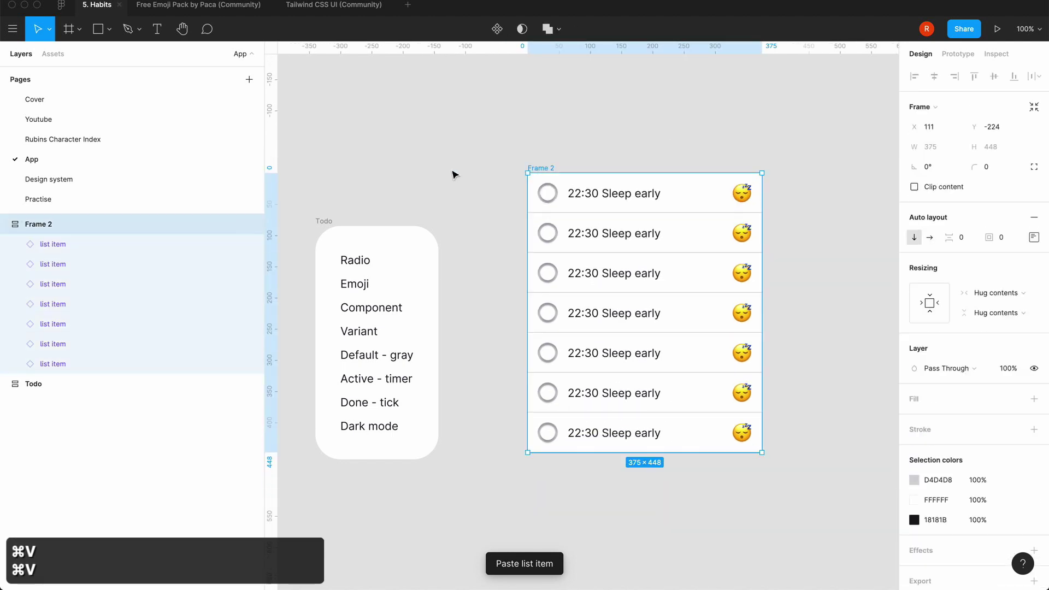
left_click(452, 173)
- Change the second row's text to "6:30 Wake up early"
left_click(577, 236)
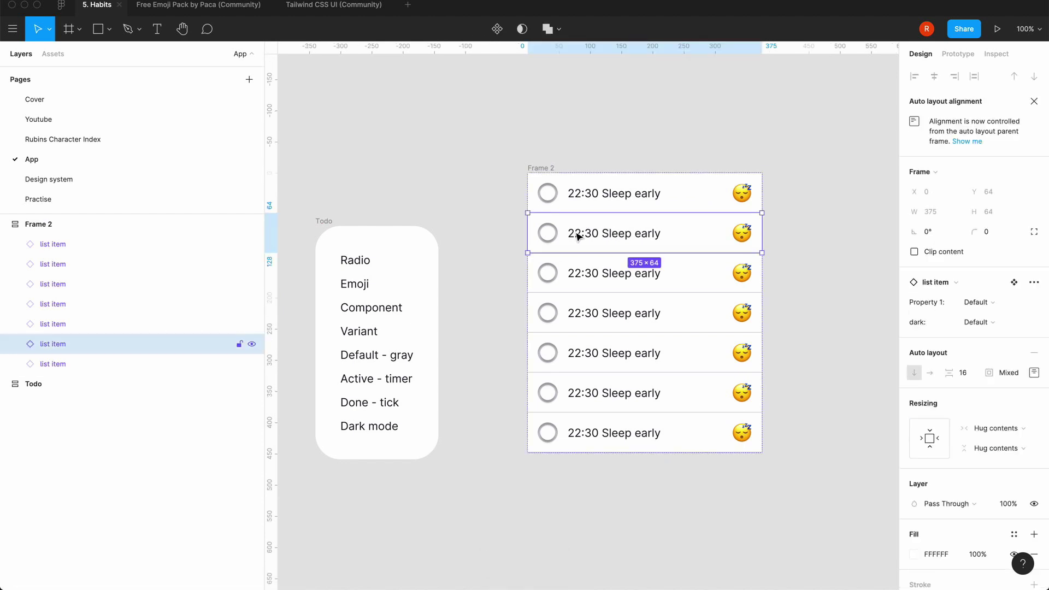
double_click(577, 235)
left_click(582, 232)
key("BackSpace")
key("BackSpace")
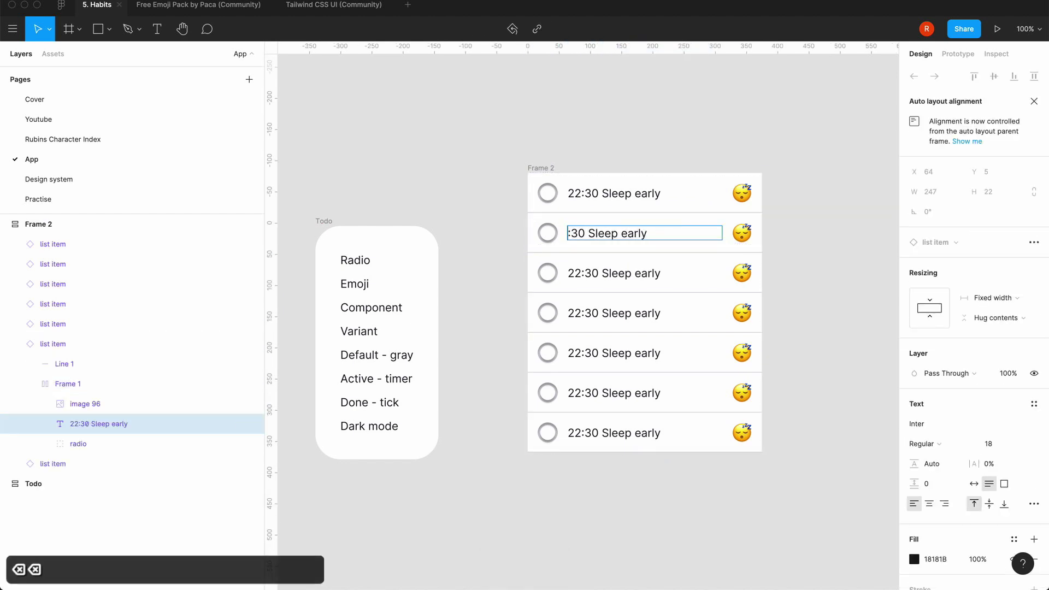
type("6:30 ")
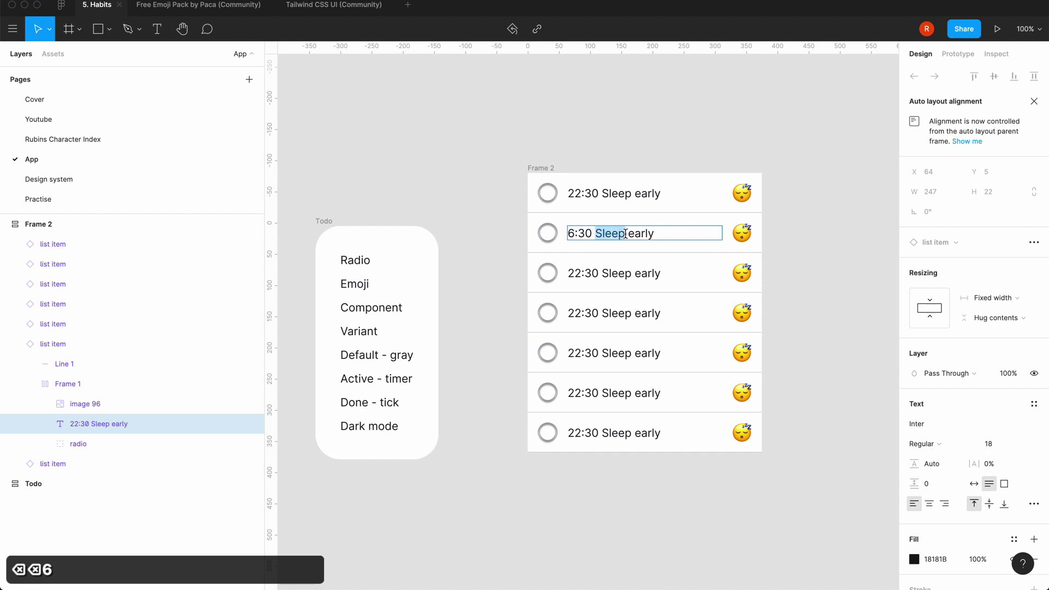
type("Wake")
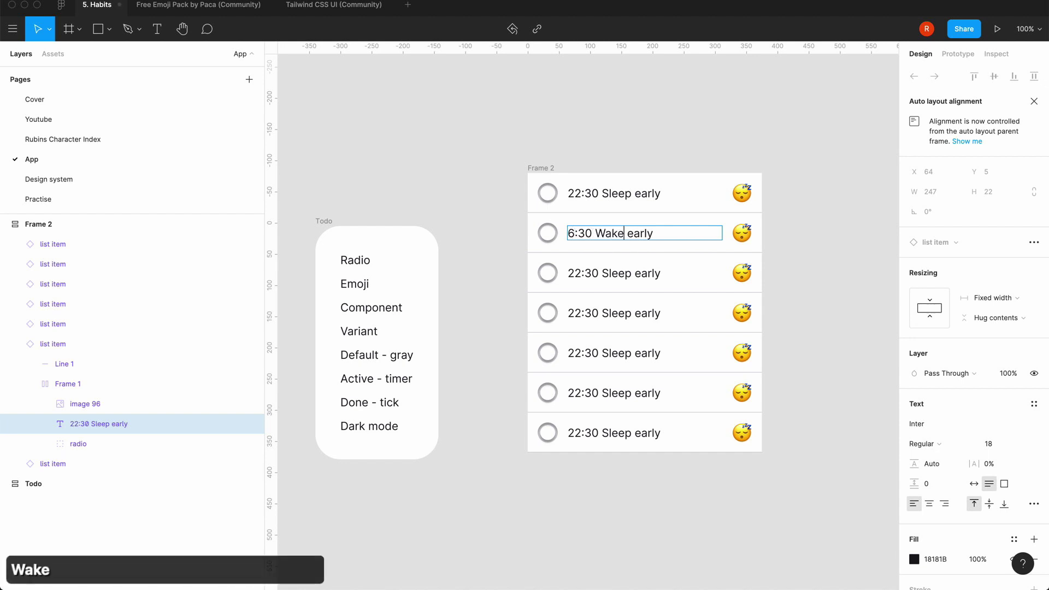
type(" up")
left_click(728, 122)
- Remove the sleeping emoji image from the "6:30 Wake up early" row
left_click(745, 237)
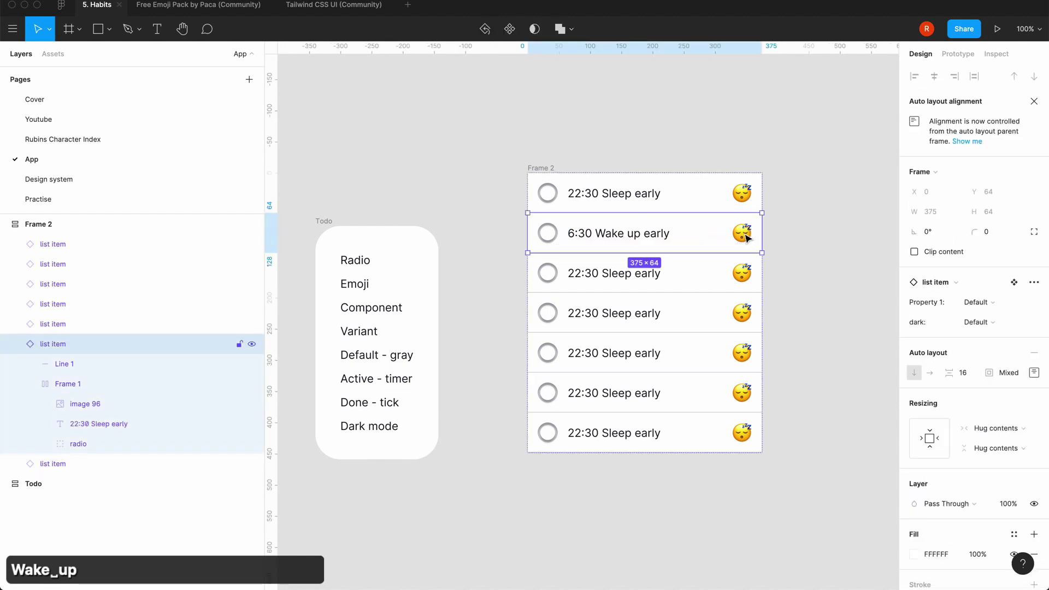
double_click(745, 238)
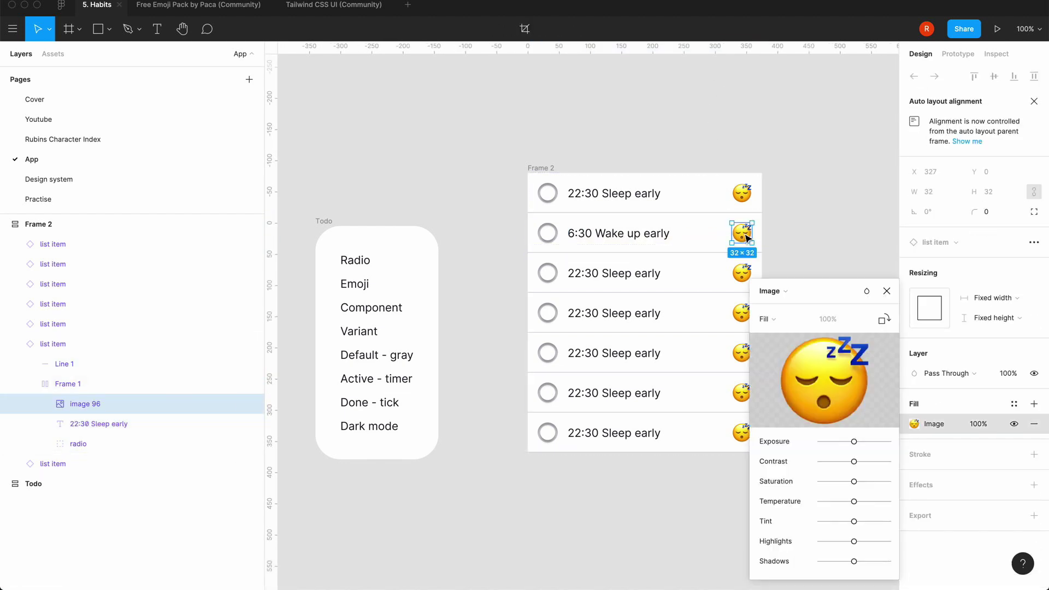
left_click(886, 291)
key("BackSpace")
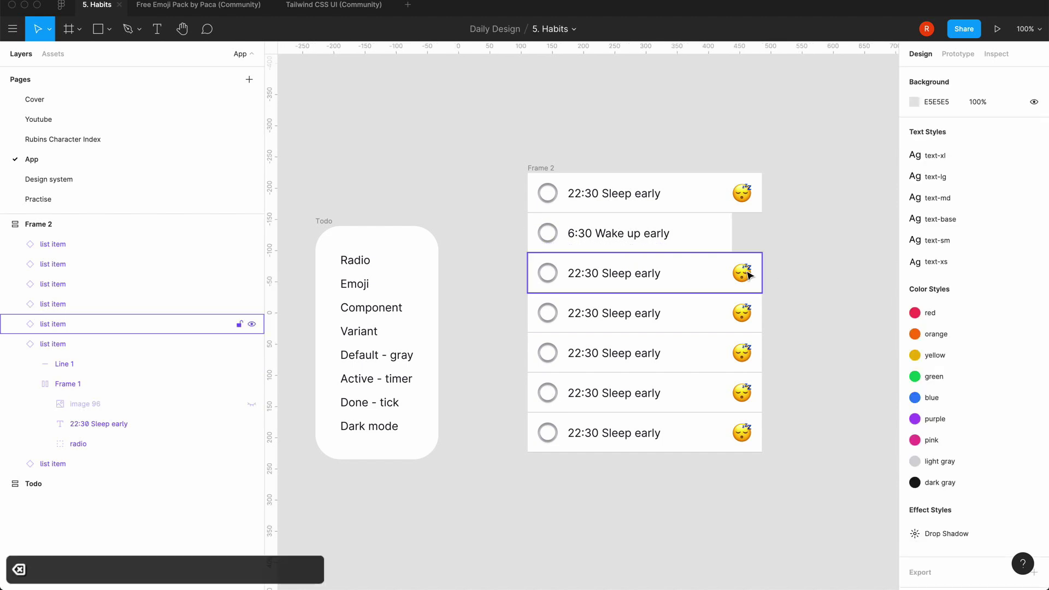
- Set the "6:30 Wake up early" row's horizontal resizing to Fill container and align its auto layout content left
left_click(700, 237)
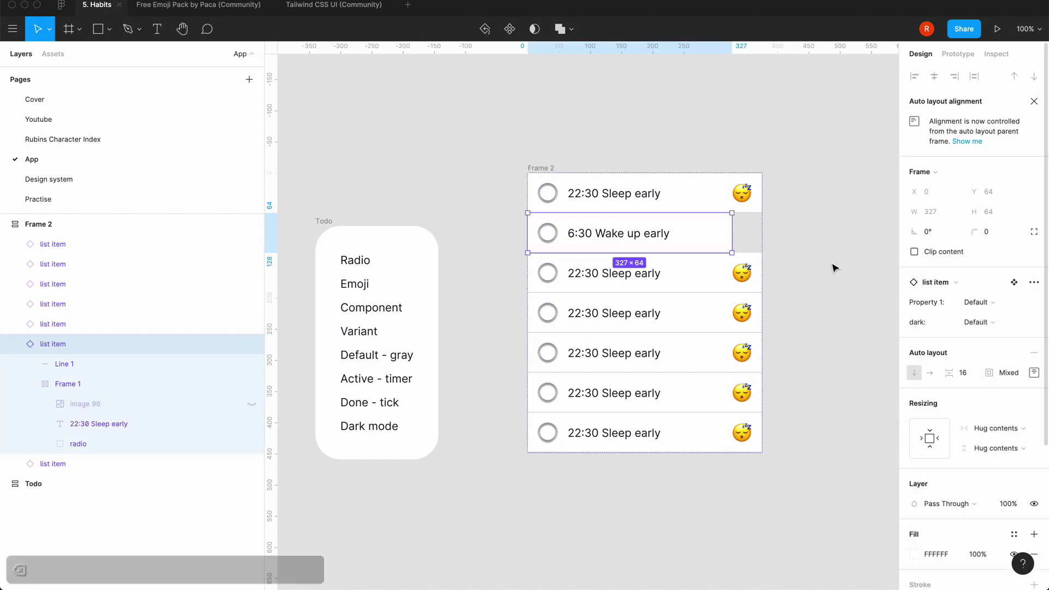
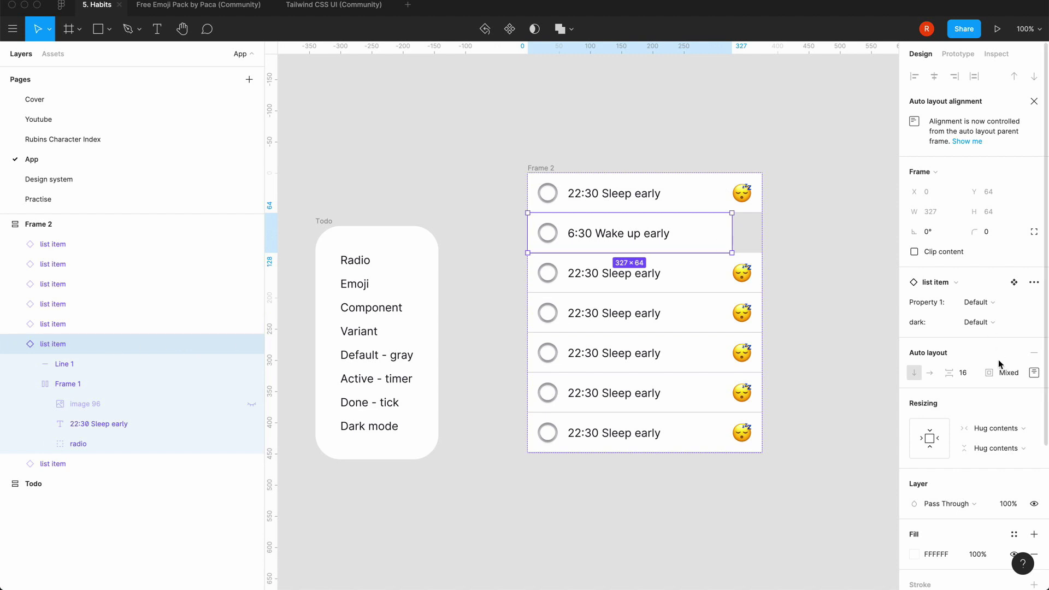
left_click(996, 429)
left_click(996, 443)
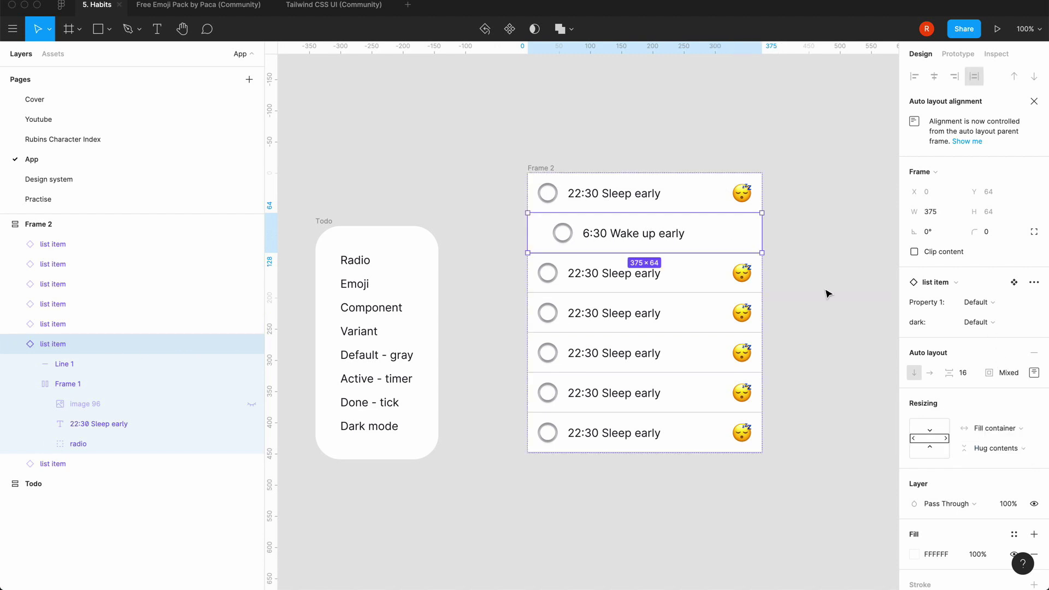
left_click(1034, 372)
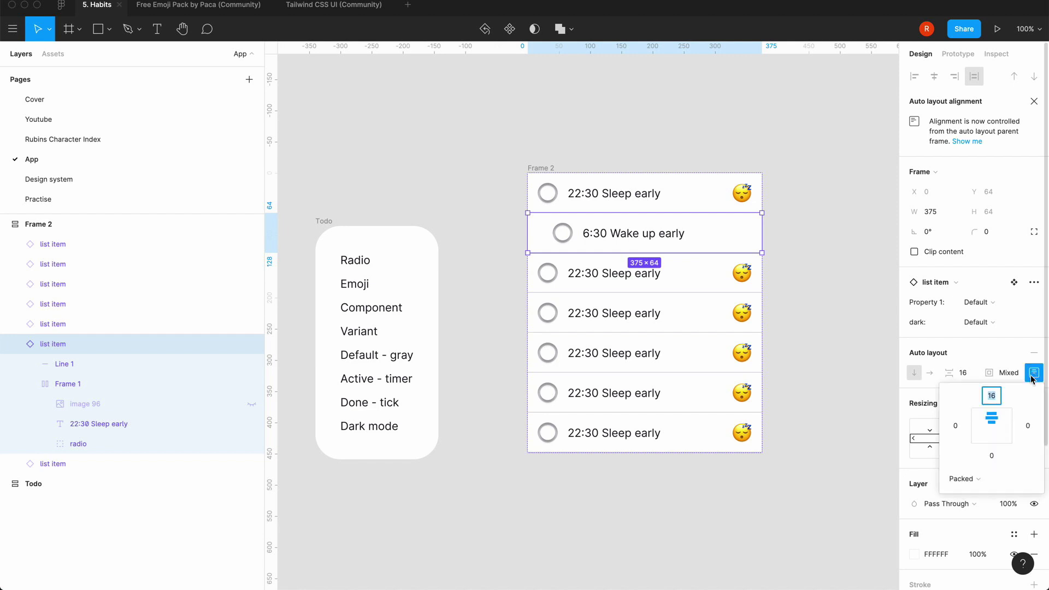
left_click(979, 429)
left_click(846, 330)
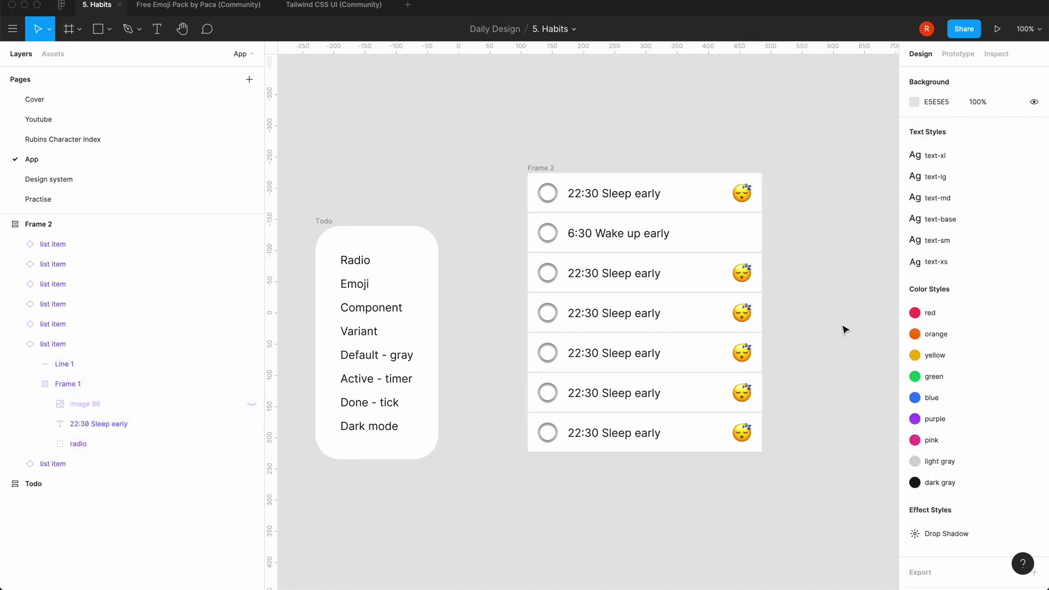
left_click(749, 276)
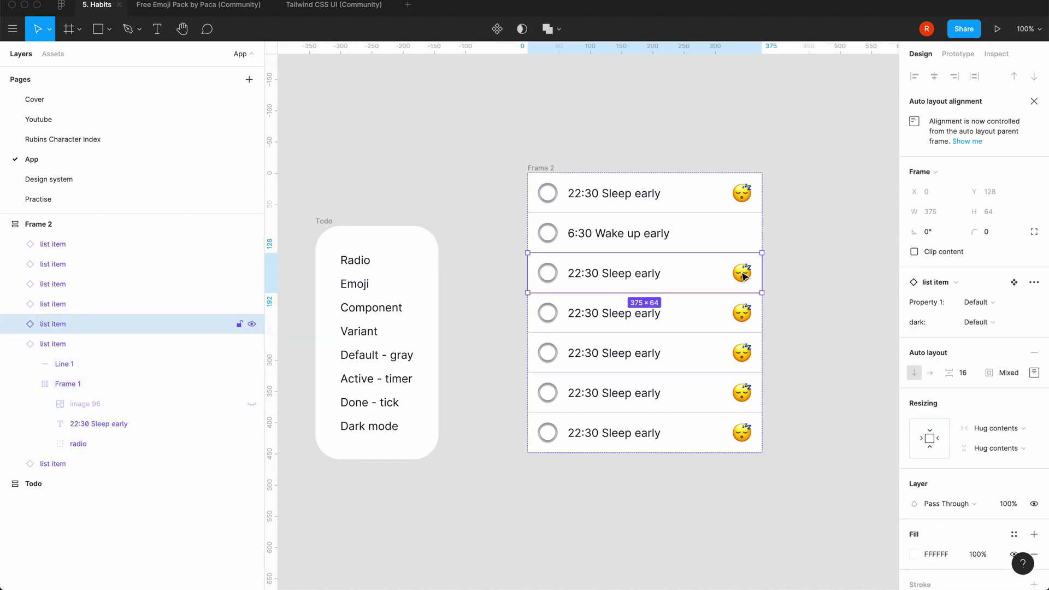
double_click(744, 276)
double_click(744, 276)
left_click(566, 89)
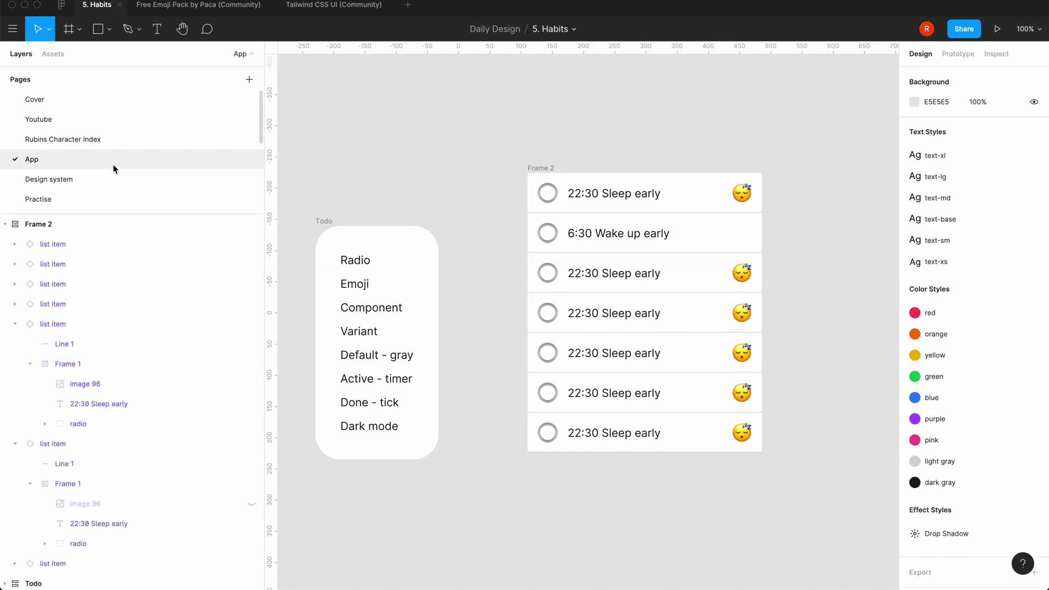
- On the Design system page, set the inner frame of the light default list item variant to Fill container horizontally
left_click(81, 179)
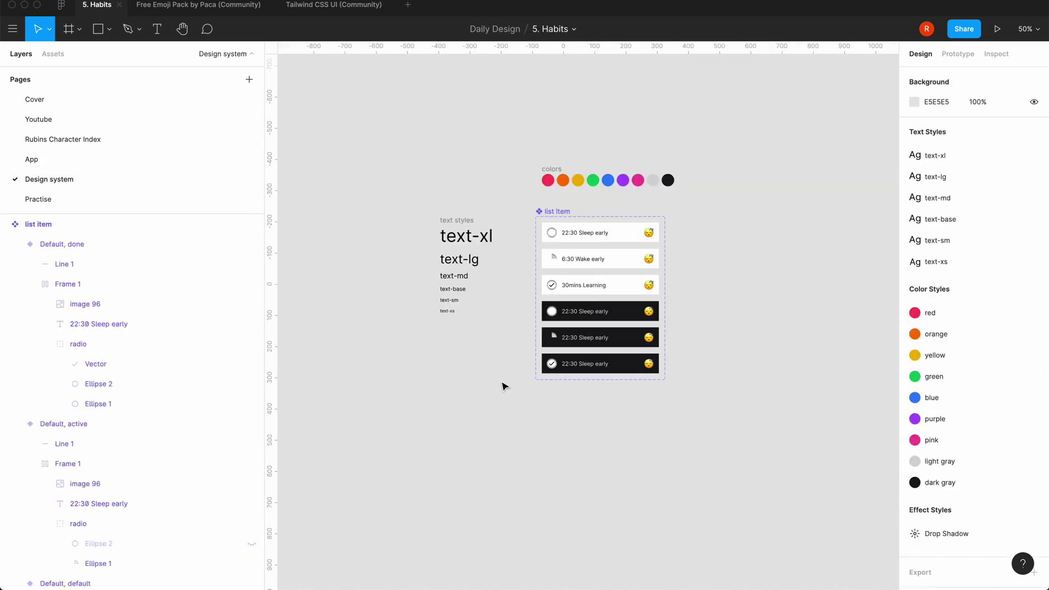
key("shift+0")
left_click(636, 154)
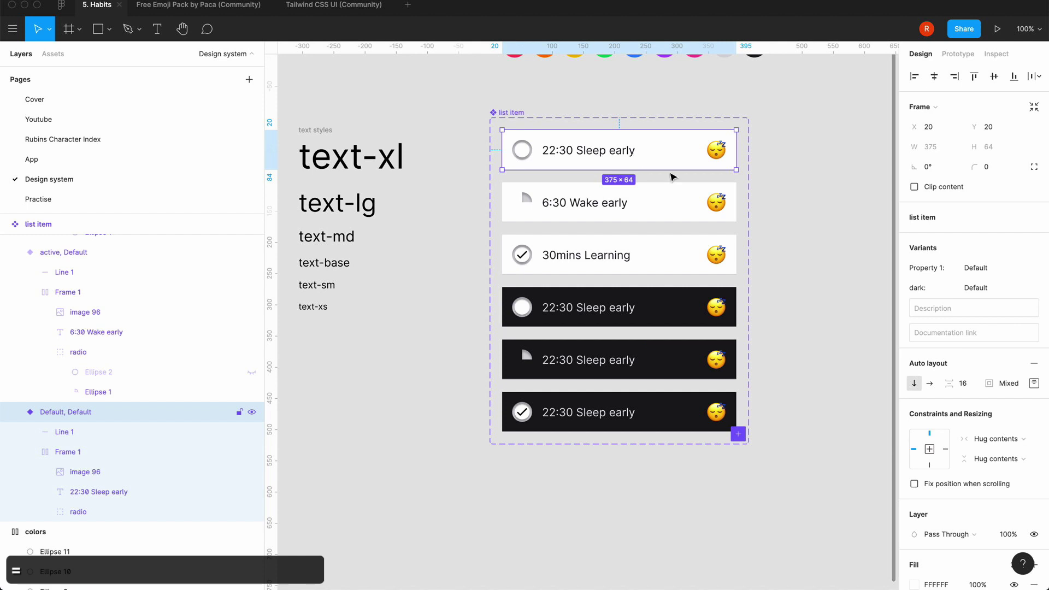
left_click(1001, 440)
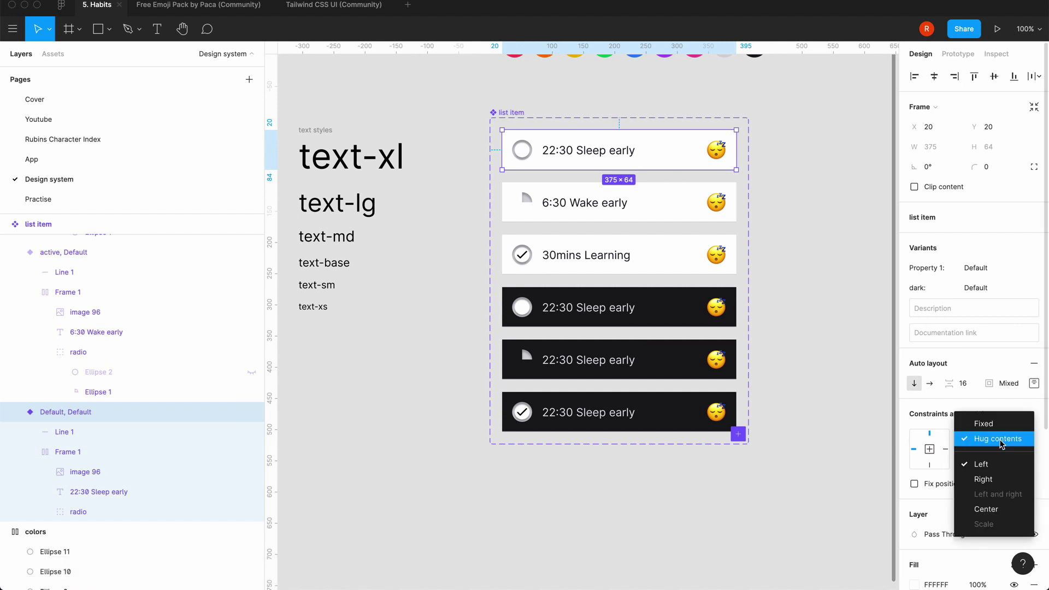
left_click(1002, 441)
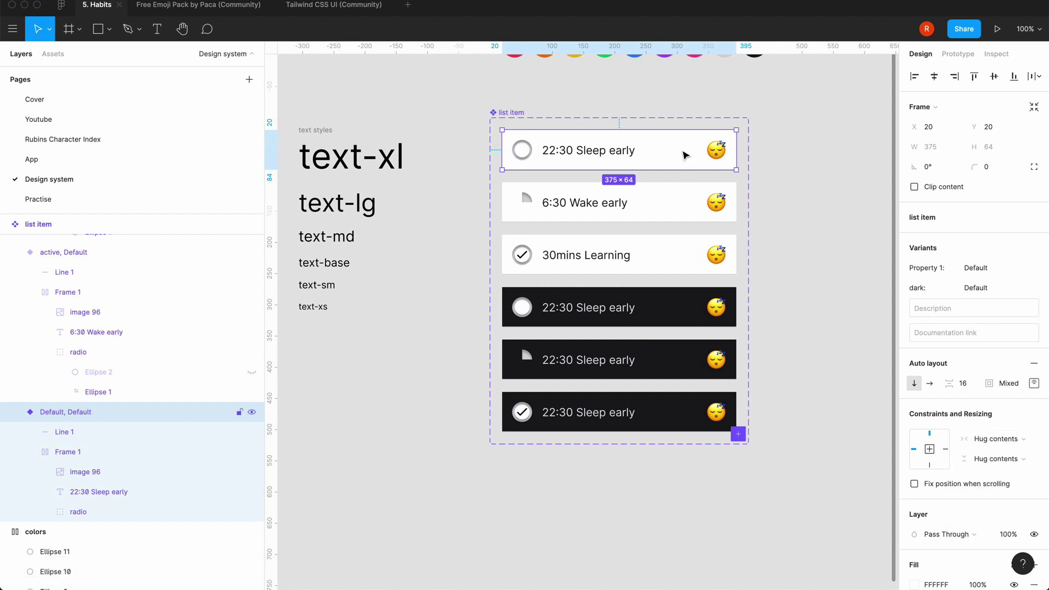
left_click(60, 432)
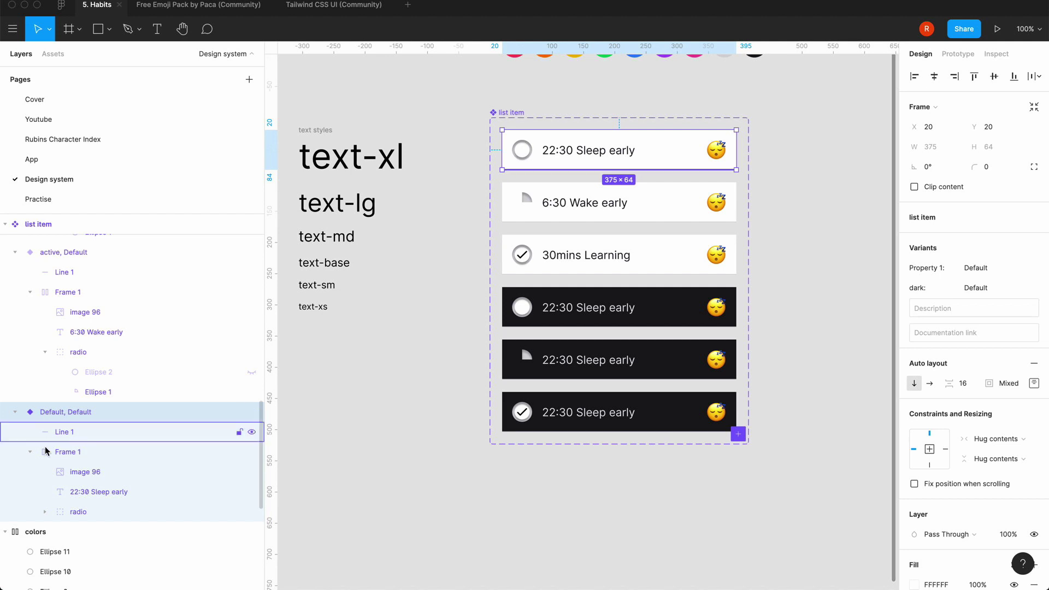
left_click(64, 452)
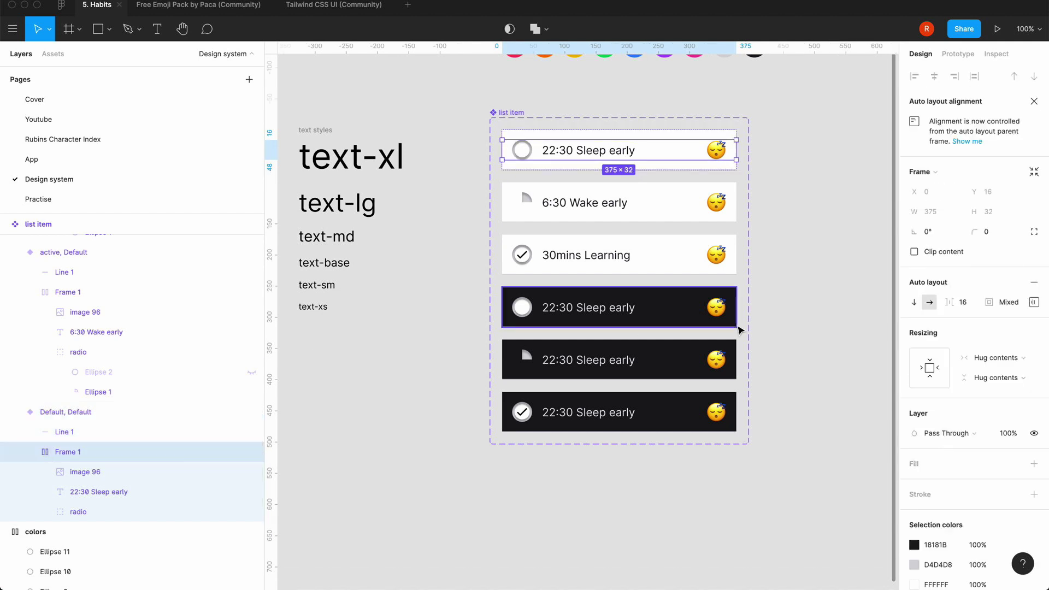
left_click(1005, 358)
left_click(1004, 372)
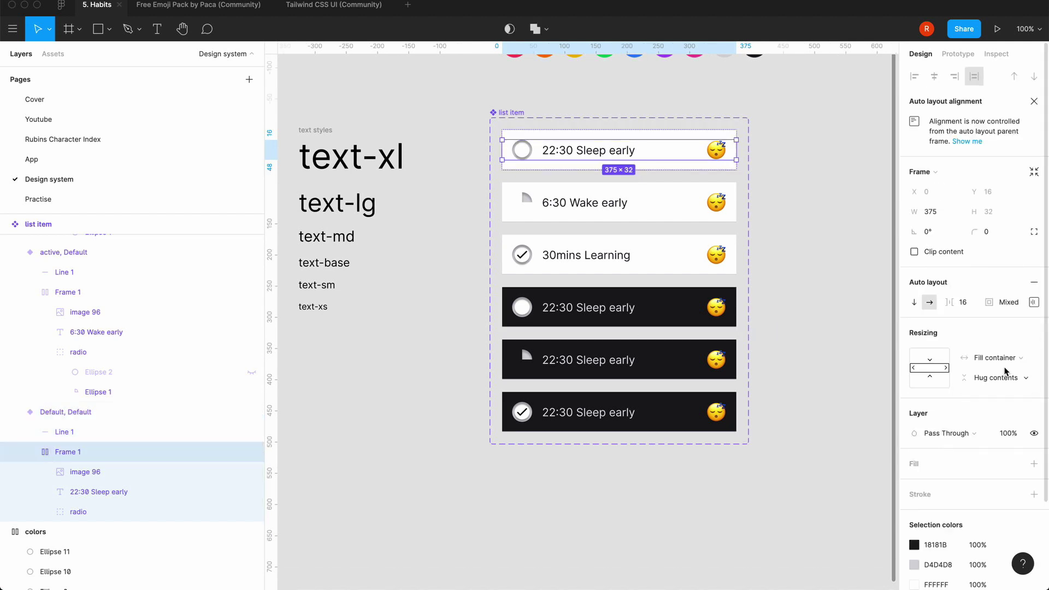
- Examine the auto layout alignment of the inner frame and the alignment and resizing of the light default variant
left_click(1033, 302)
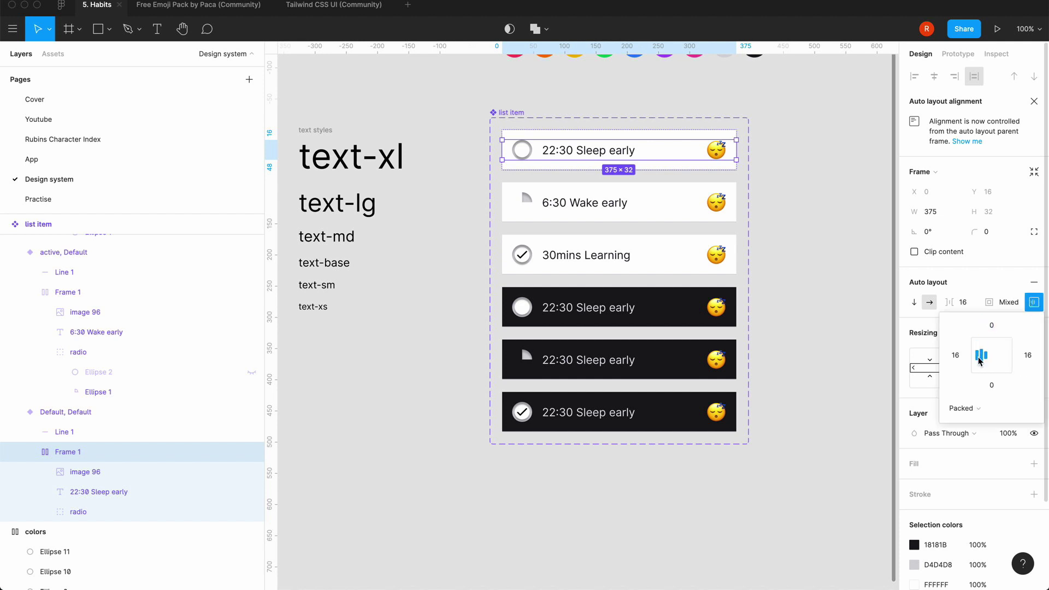
left_click(833, 269)
left_click(699, 141)
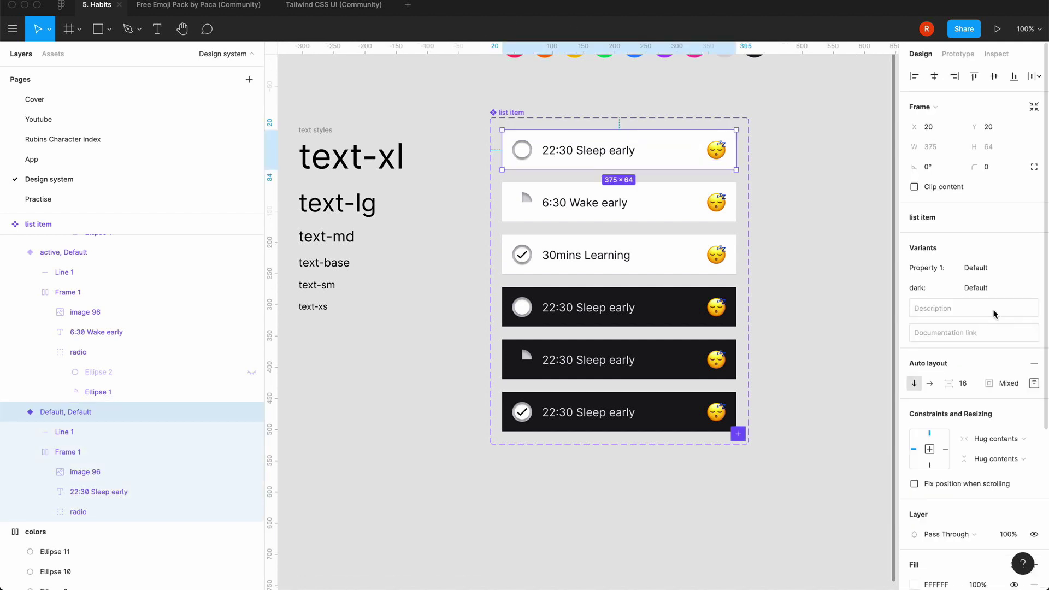
left_click(1010, 444)
left_click(1011, 443)
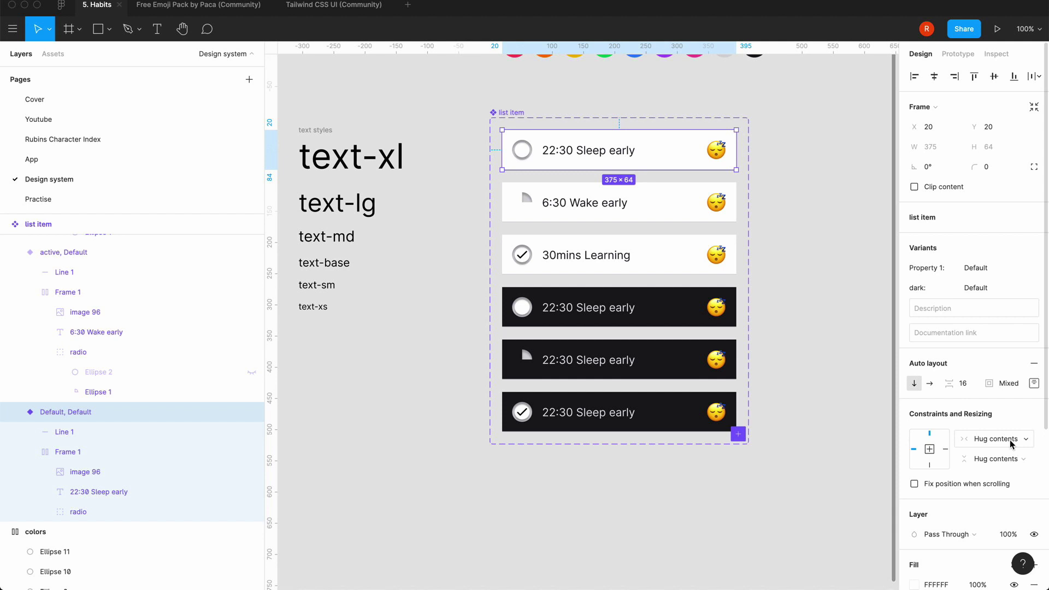
left_click(1033, 383)
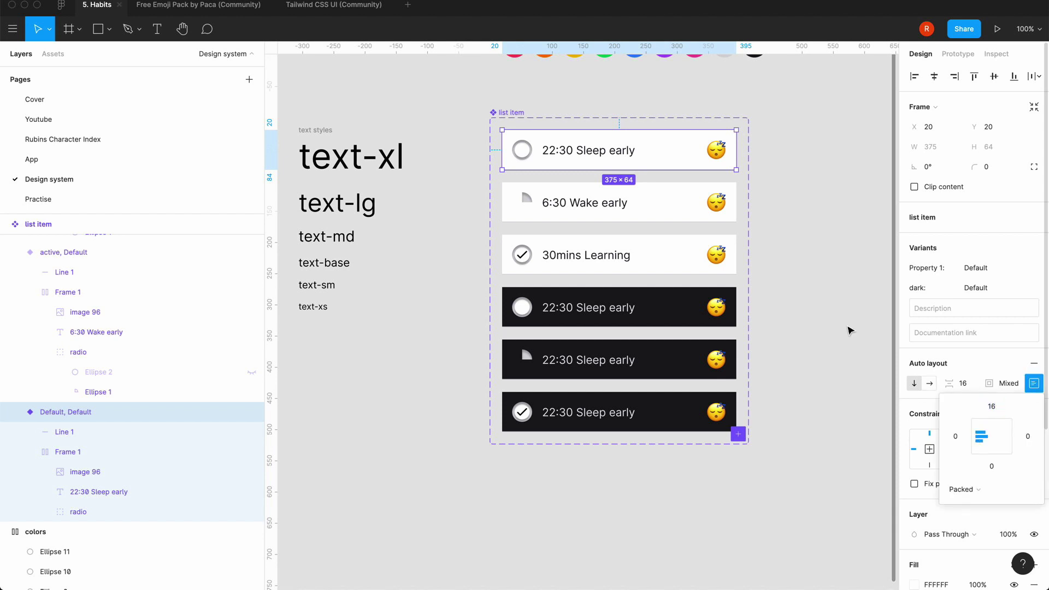
left_click(831, 305)
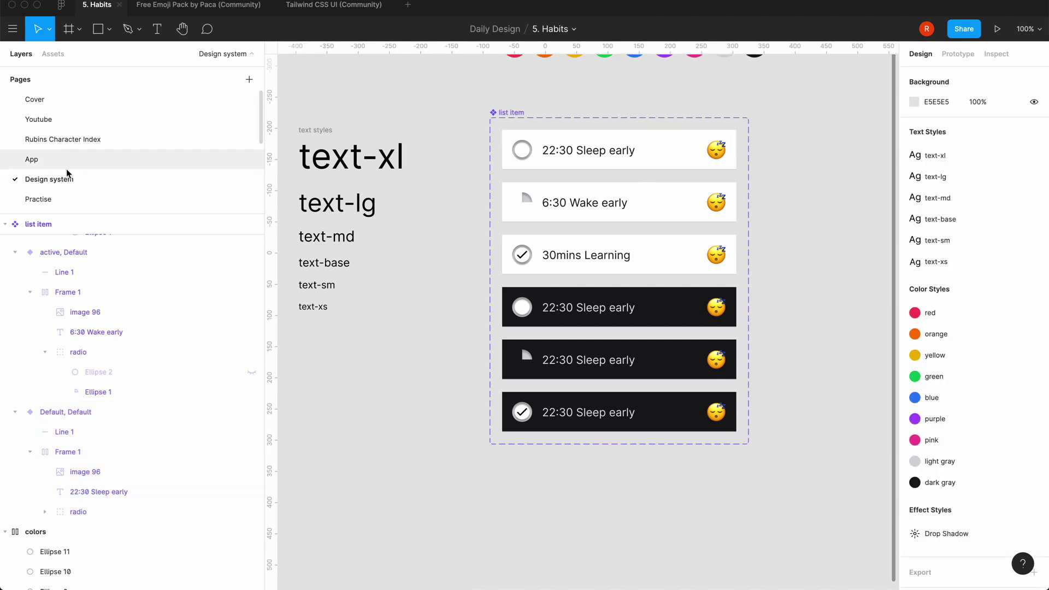
- On the App page, remove the sleeping emoji from the third list row and set the row's horizontal resizing to Fill container
scroll(67, 170, "down", 2)
left_click(59, 121)
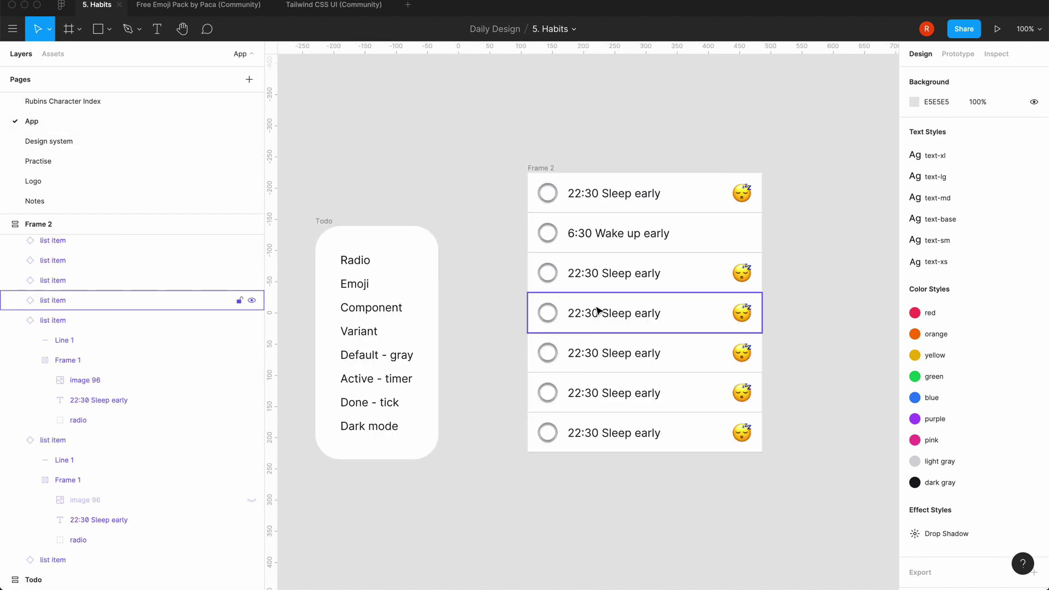
double_click(741, 279)
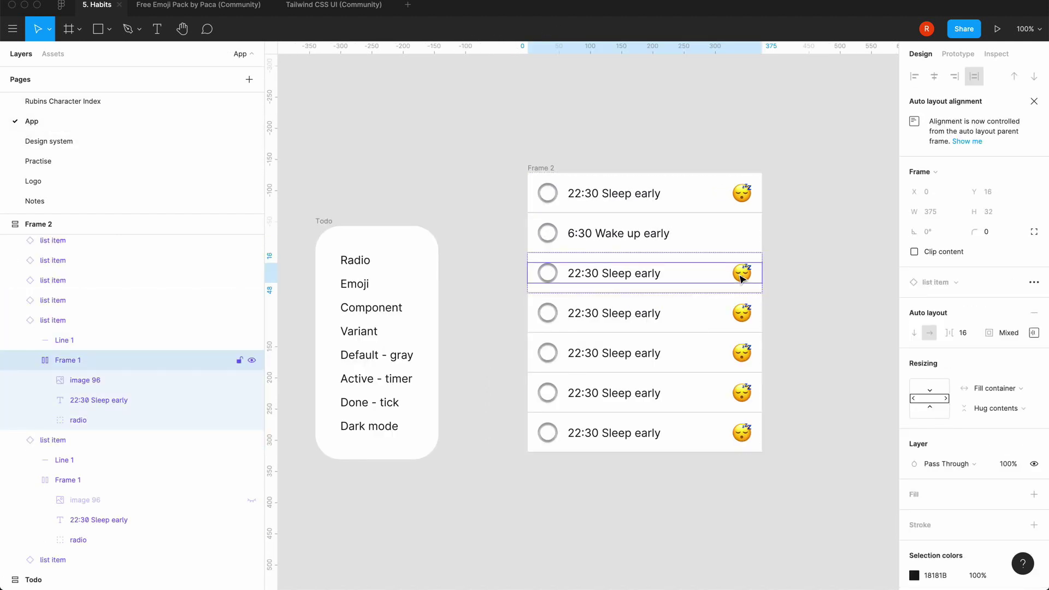
double_click(741, 279)
key("BackSpace")
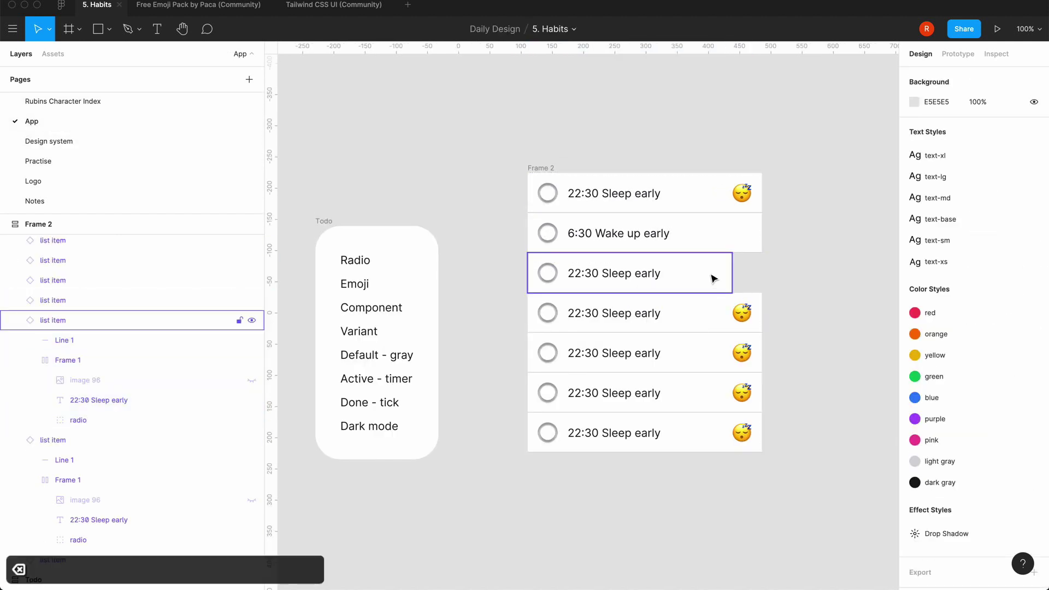
left_click(714, 278)
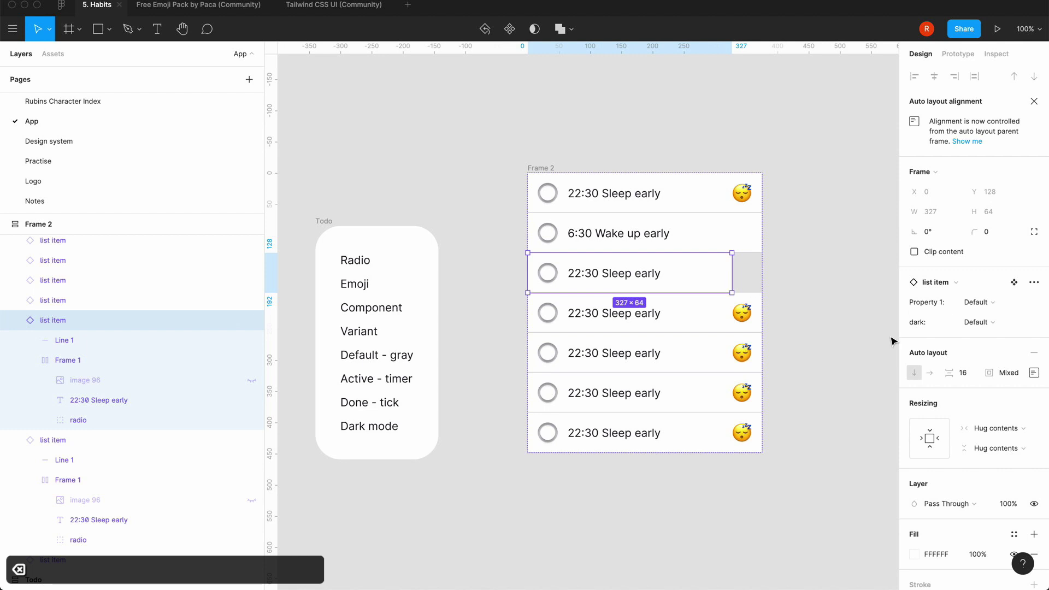
left_click(995, 428)
left_click(999, 441)
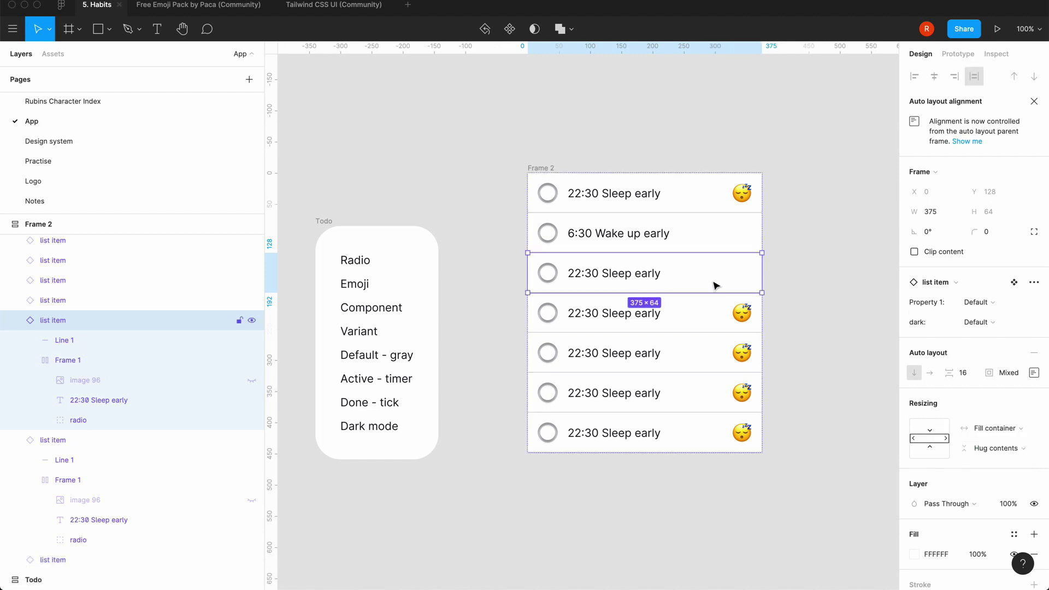
- Remove the sleeping emoji from the fourth list row and set the row's horizontal resizing to Fill container
double_click(741, 312)
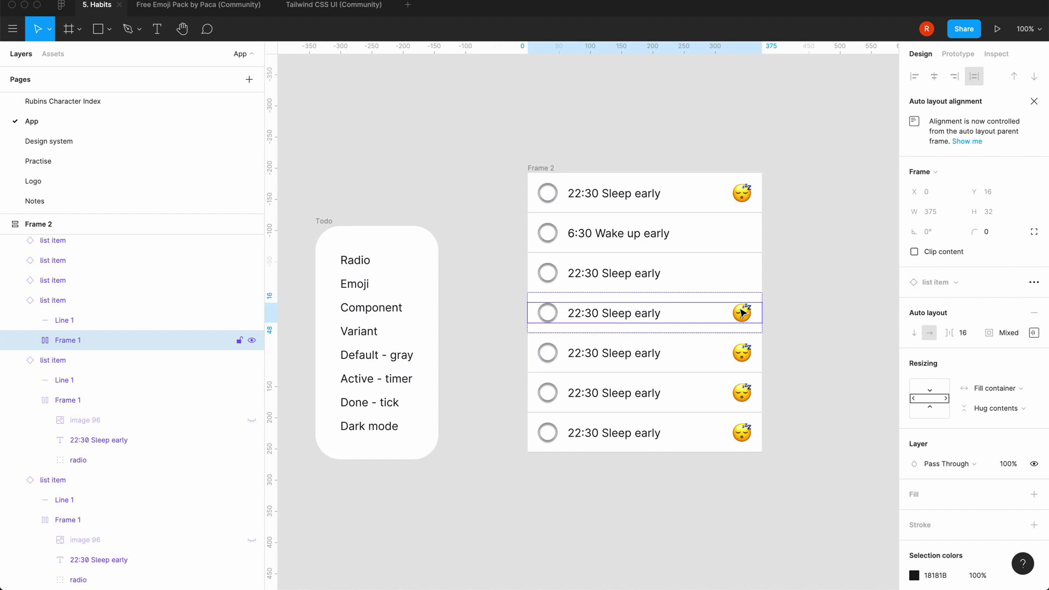
left_click(742, 312)
key("BackSpace")
left_click(704, 311)
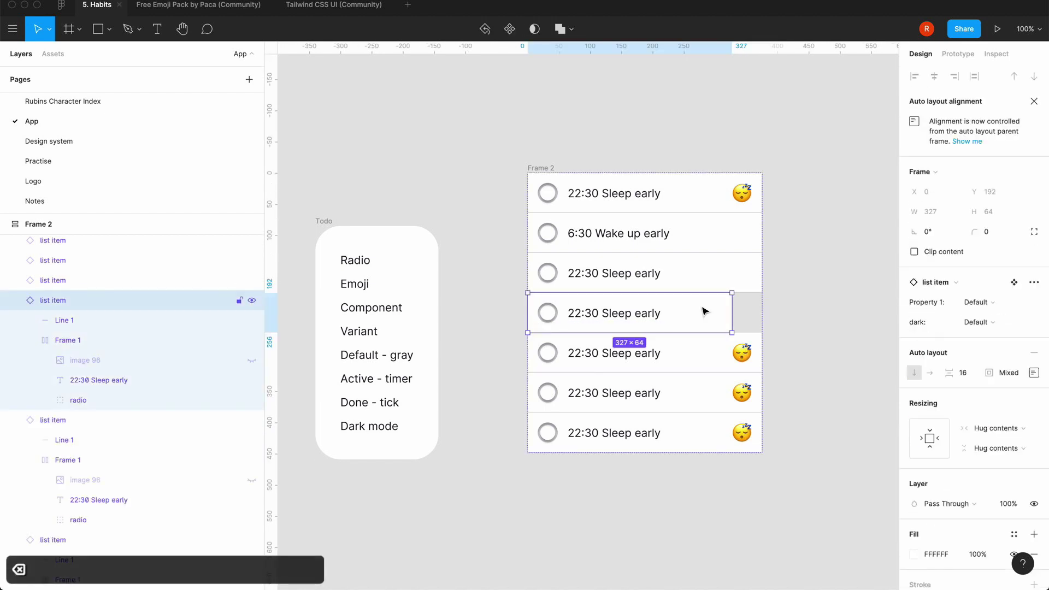
left_click(999, 430)
left_click(995, 441)
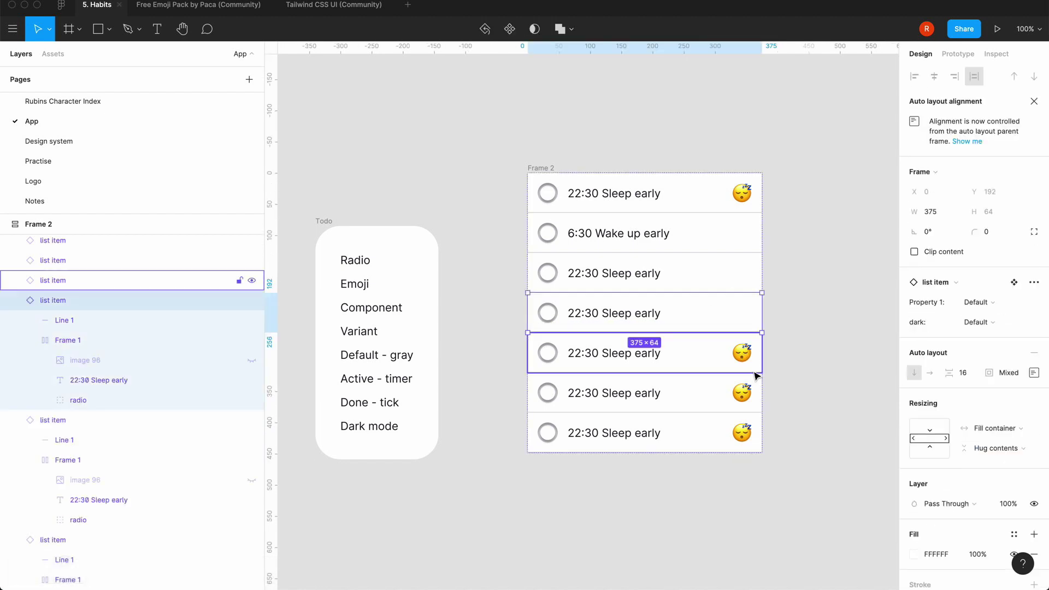
- Remove the sleeping emoji from the fifth list row and set the row's horizontal resizing to Fill container
double_click(743, 355)
left_click(740, 353)
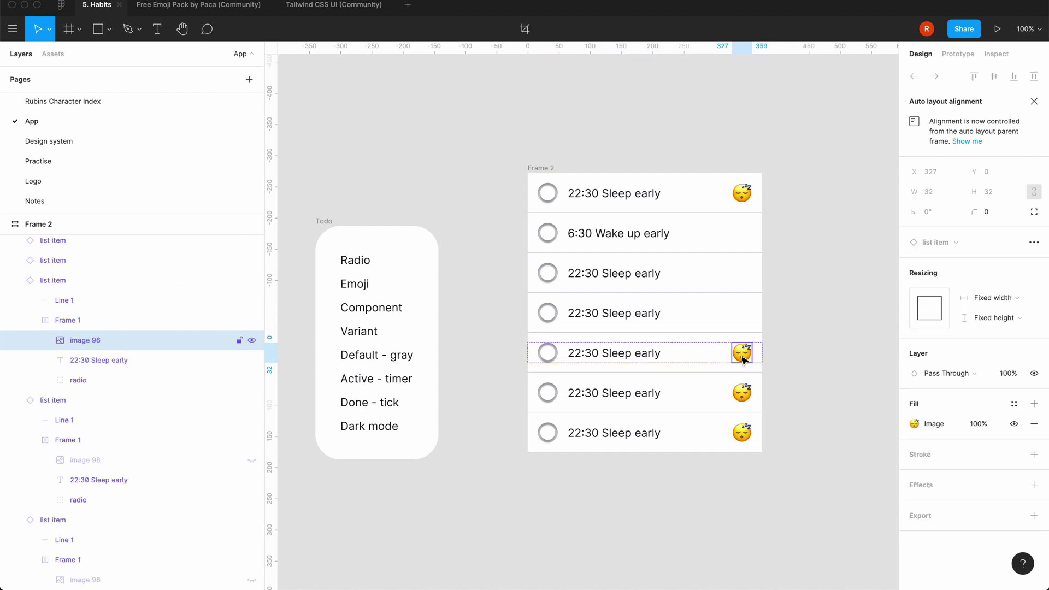
key("BackSpace")
left_click(716, 355)
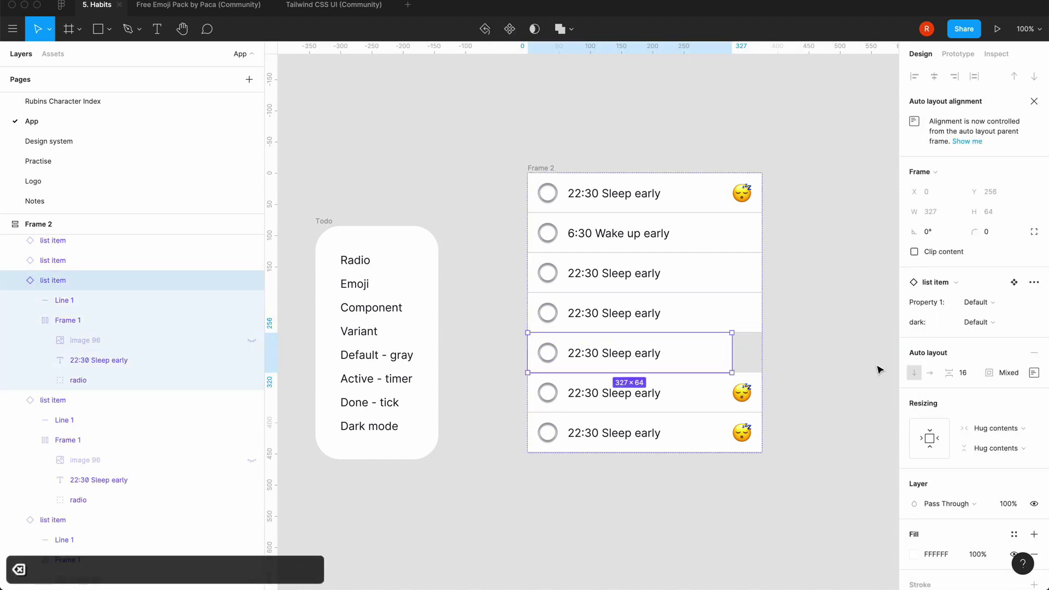
left_click(988, 428)
left_click(995, 440)
- Clear the image fill of the sleeping emoji in the sixth list row
double_click(743, 393)
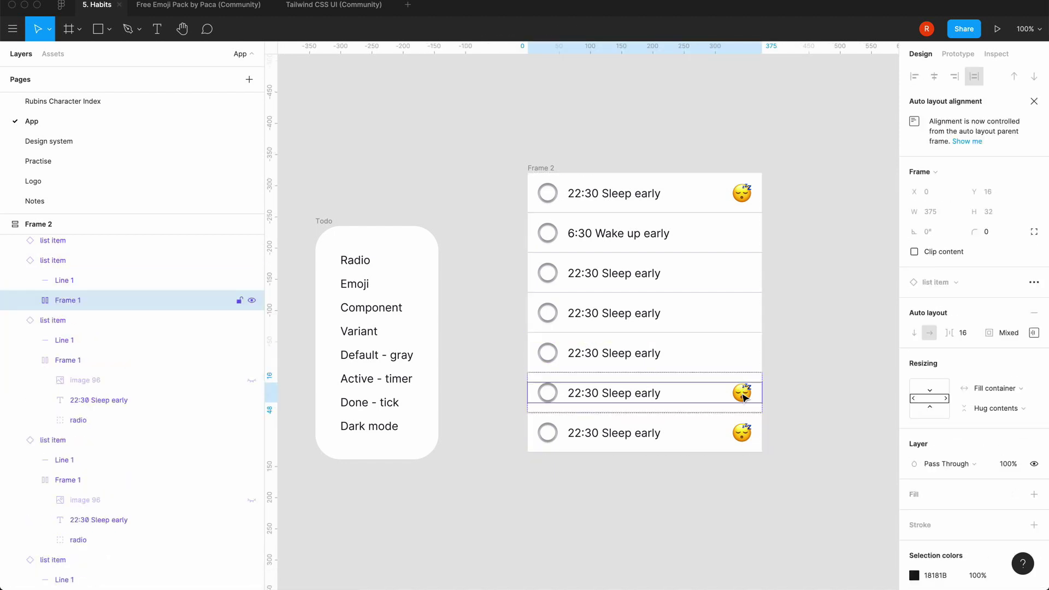
left_click(743, 393)
key("BackSpace")
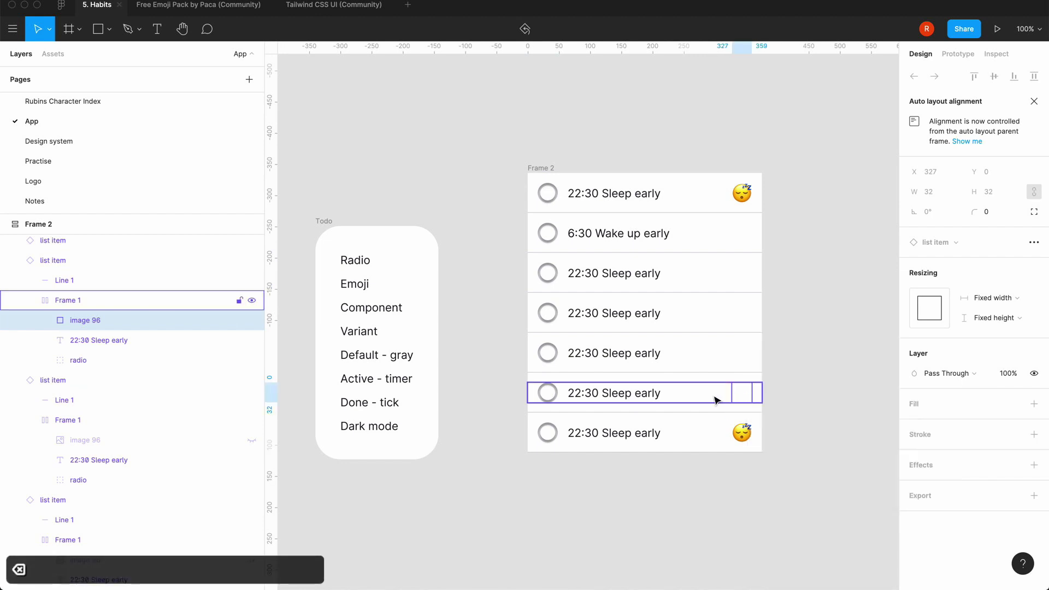
left_click(689, 400)
left_click(803, 384)
left_click(730, 396)
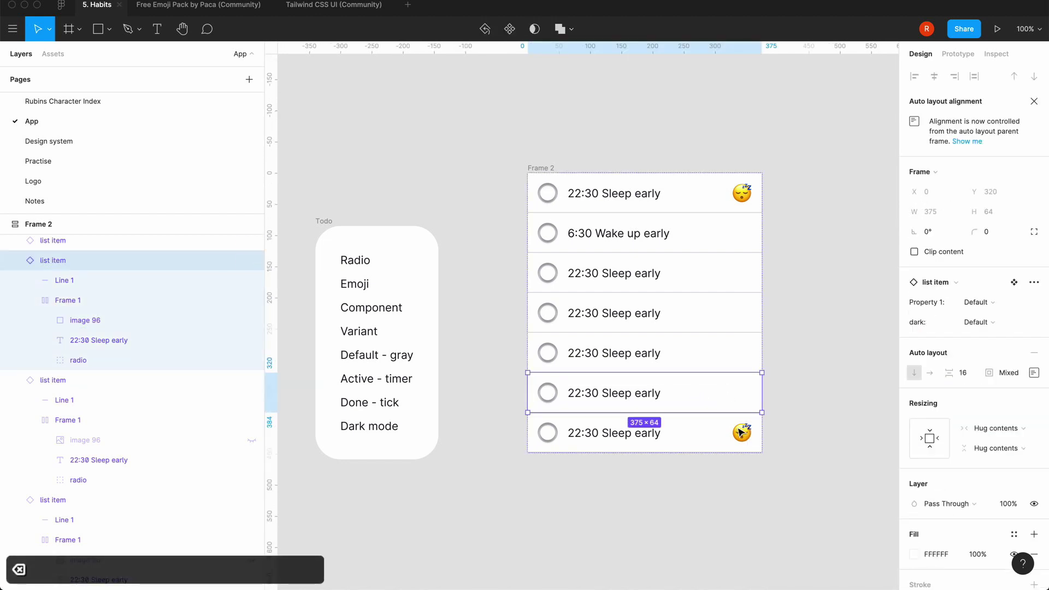
- Remove the sleeping emoji from the seventh list row and set the row's horizontal resizing to Fill container
left_click(738, 432)
double_click(743, 434)
left_click(743, 434)
key("BackSpace")
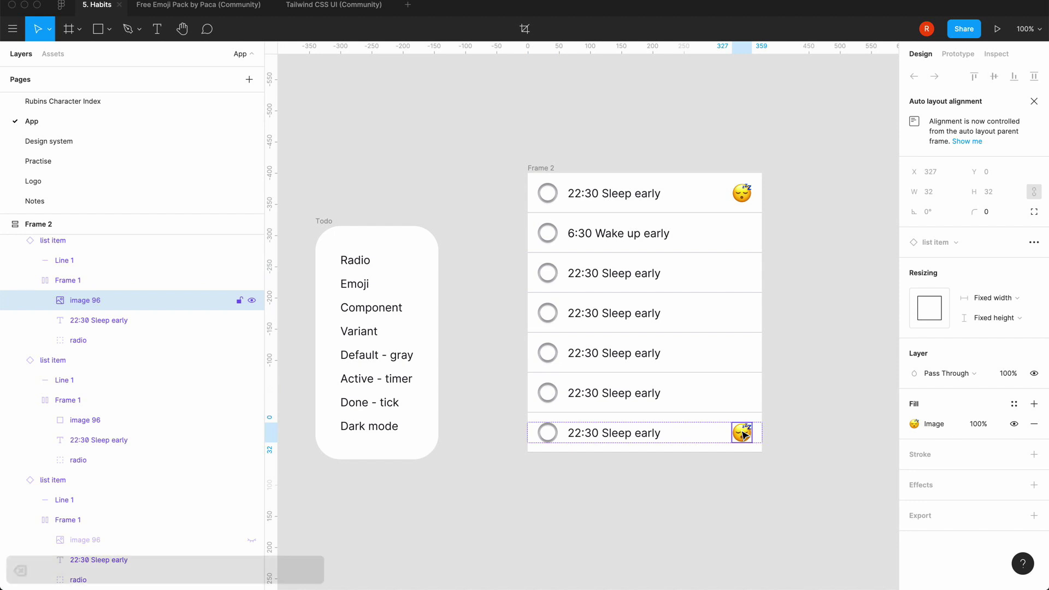
left_click(687, 436)
left_click(689, 437)
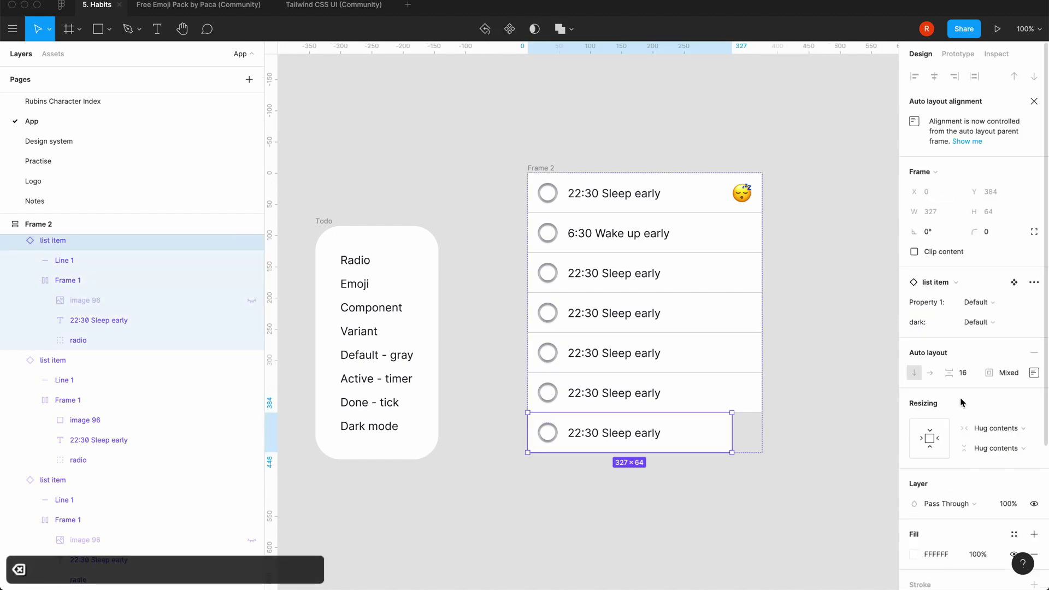
left_click(993, 436)
left_click(995, 442)
left_click(863, 382)
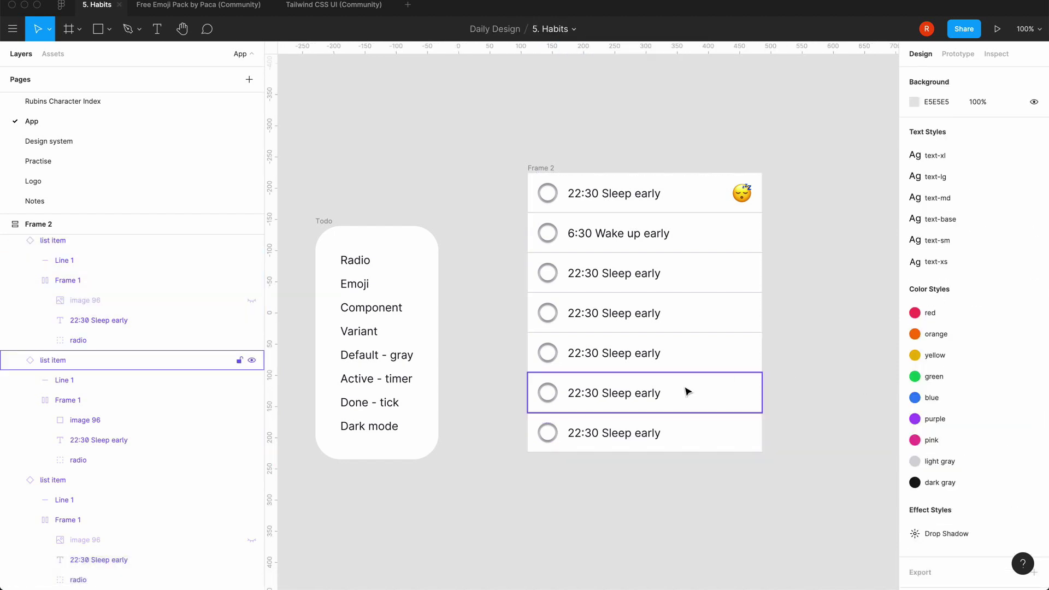
- Examine the fourth to sixth rows, and the properties of the radio groups in the first two rows
left_click(687, 392)
left_click(689, 350)
left_click(687, 311)
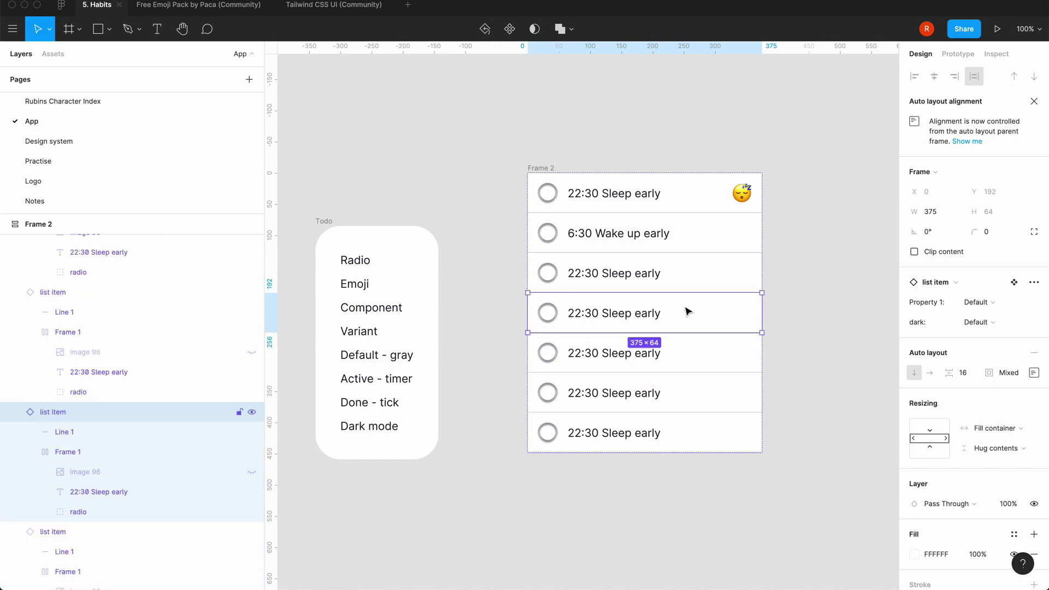
left_click(829, 313)
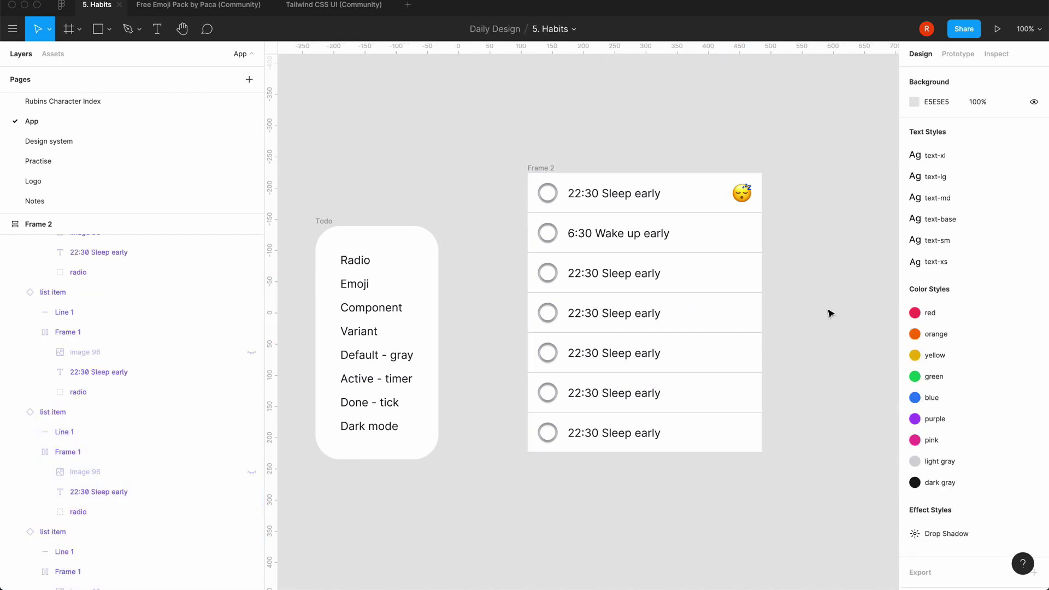
double_click(557, 236)
double_click(551, 237)
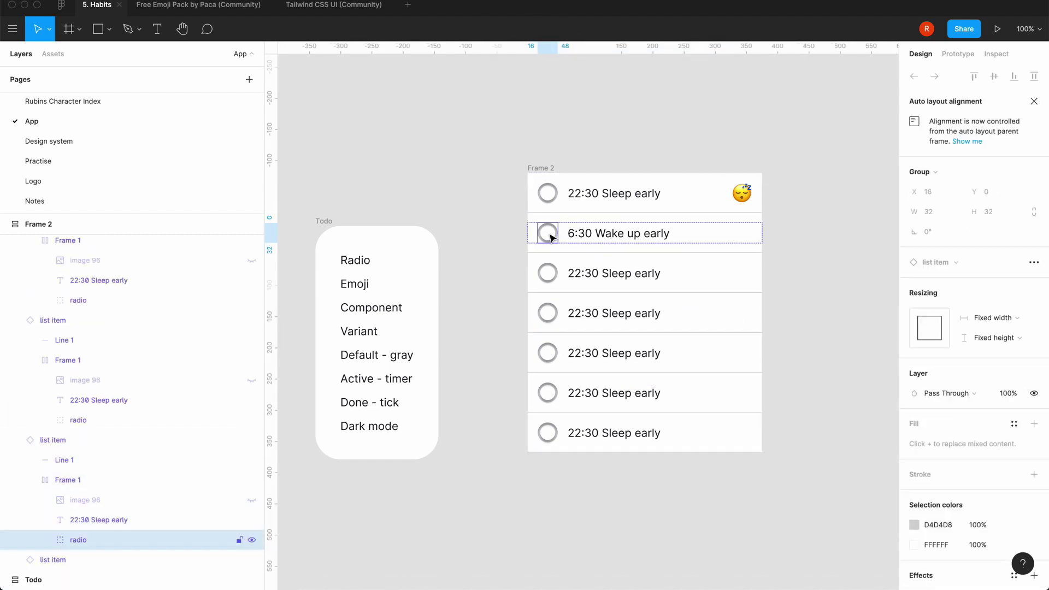
left_click(551, 200)
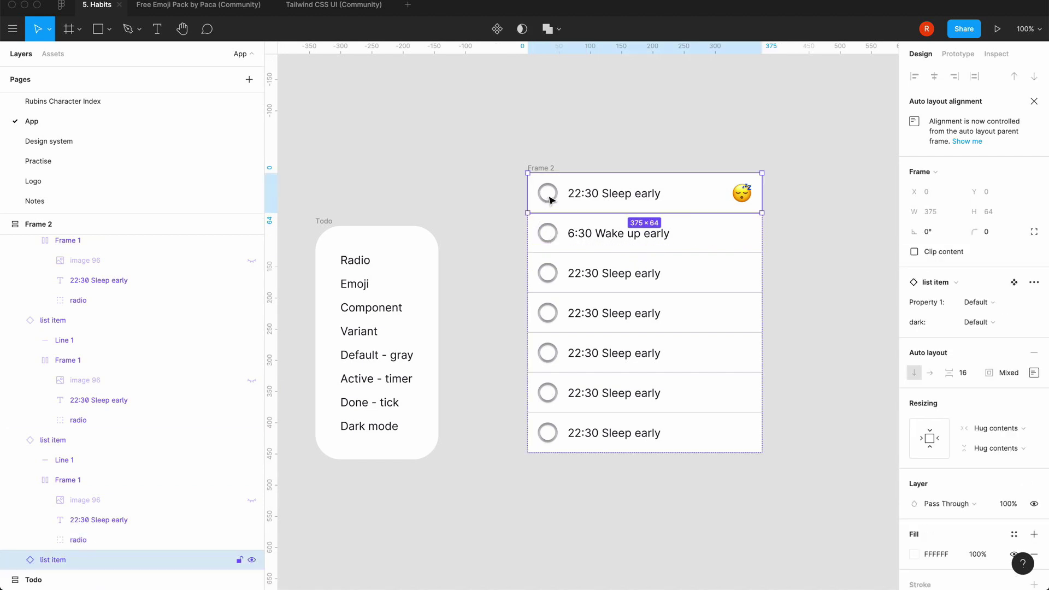
double_click(551, 200)
left_click(550, 198)
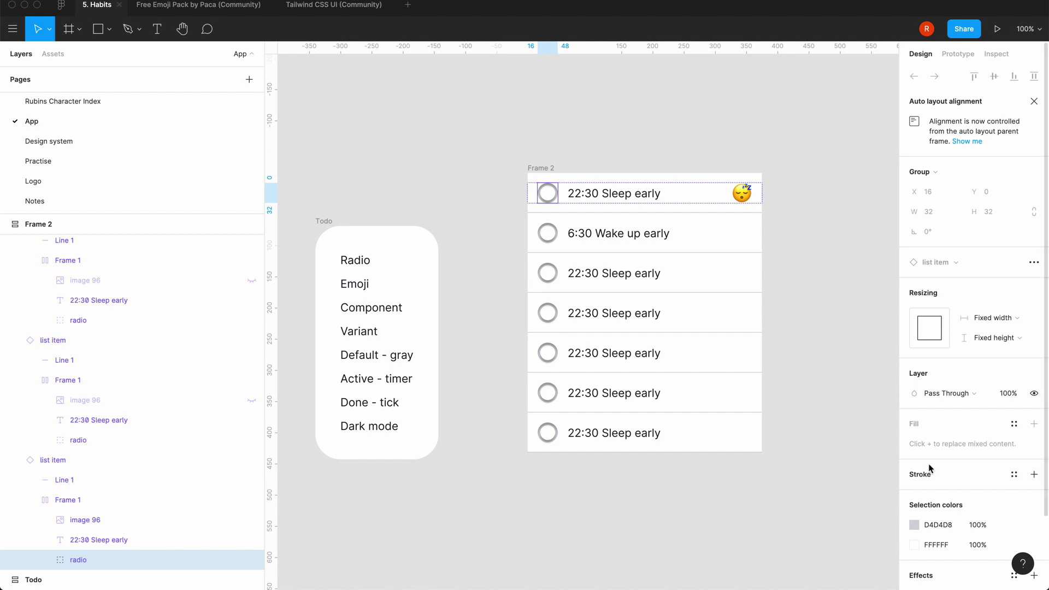
scroll(955, 481, "down", 3)
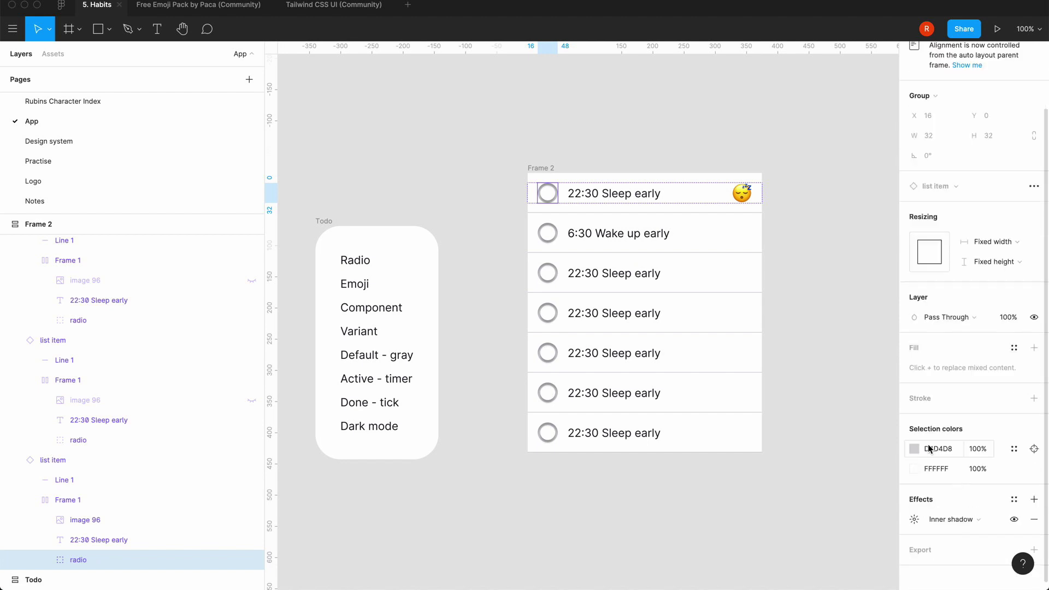
left_click(841, 360)
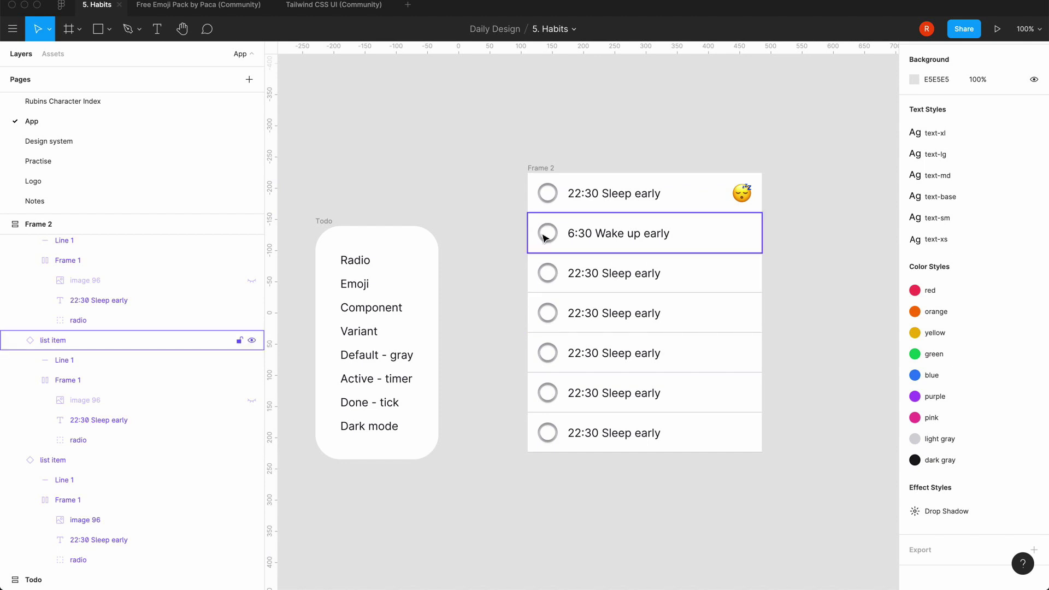
- Examine the first row's radio group and browse the TailwindCSS color swatches for its gray selection color
double_click(552, 201)
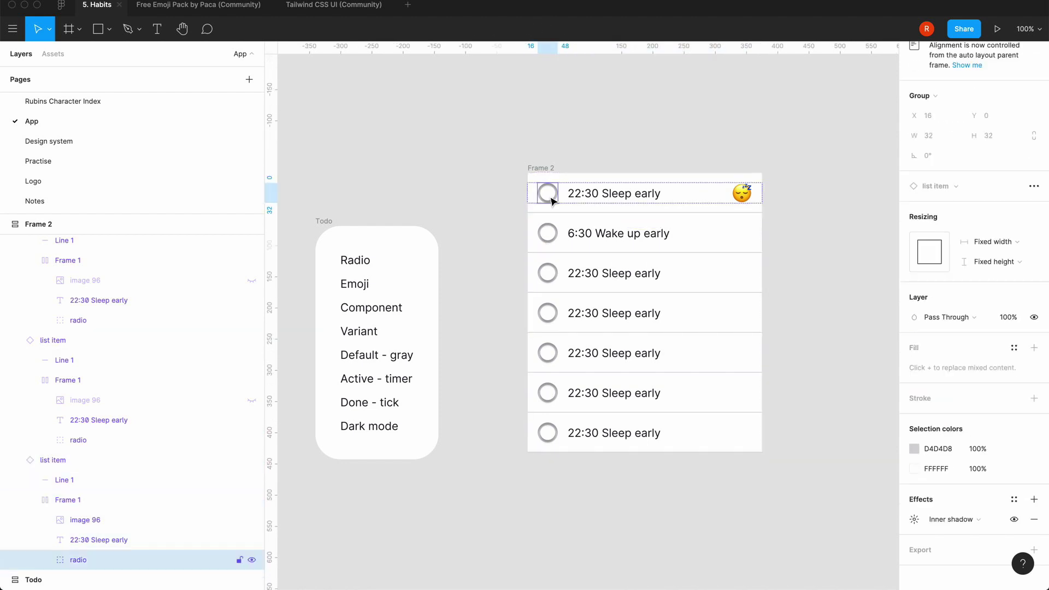
left_click(698, 181)
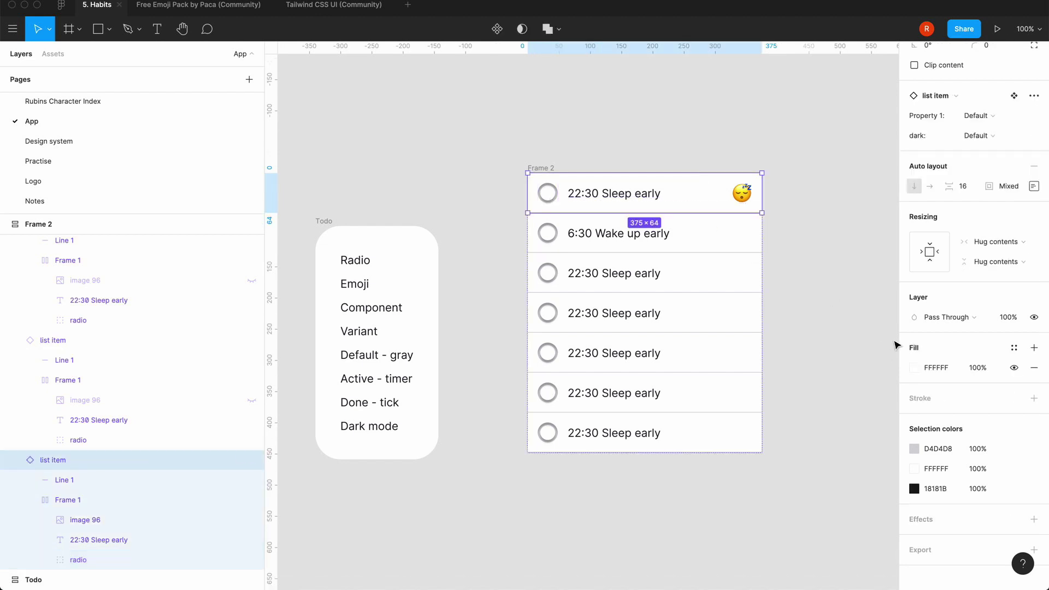
left_click(848, 311)
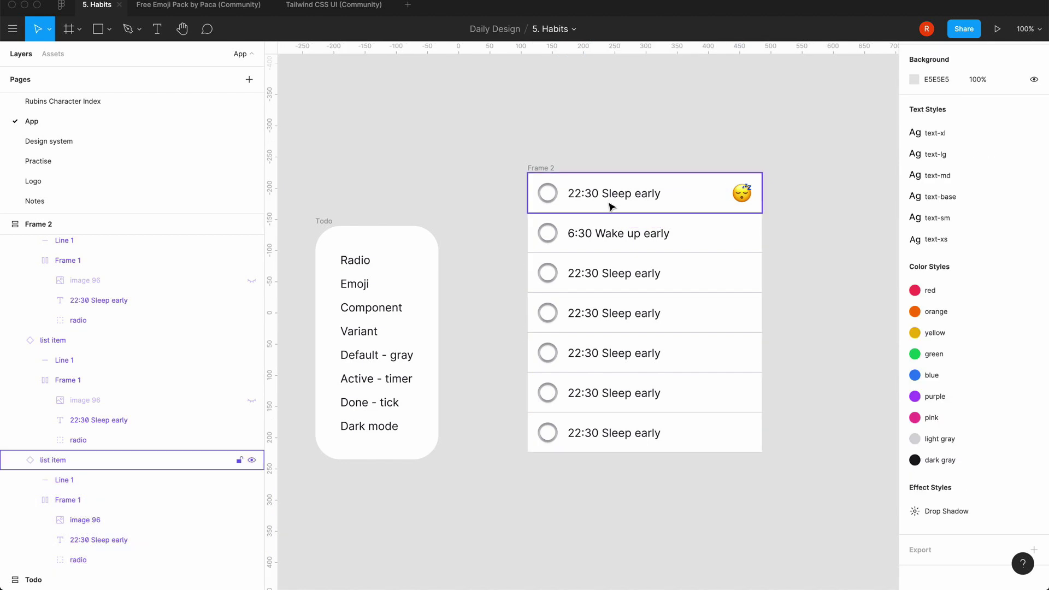
double_click(556, 200)
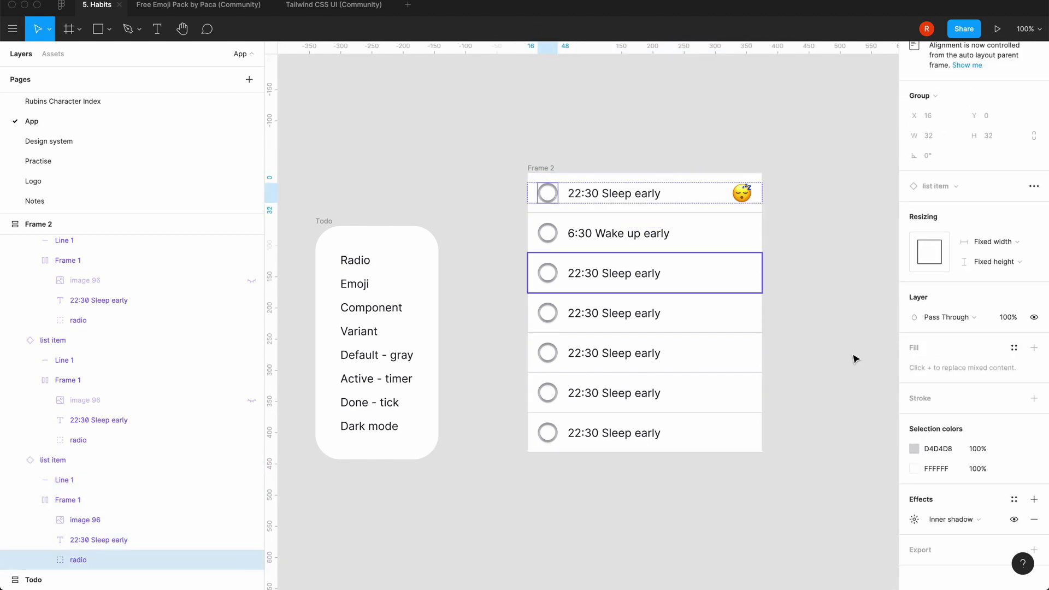
scroll(934, 428, "down", 1)
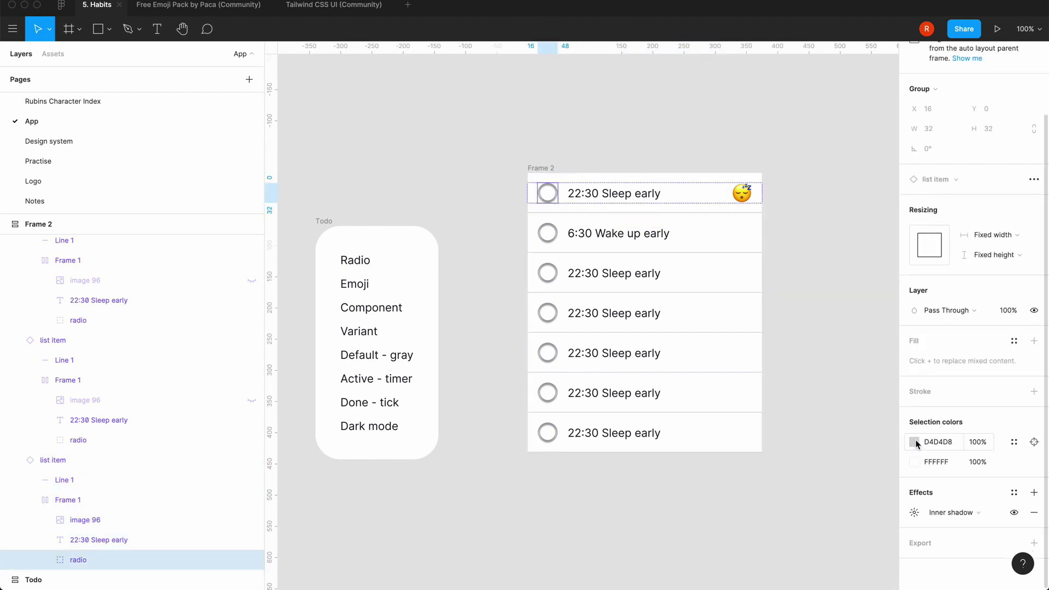
left_click(914, 441)
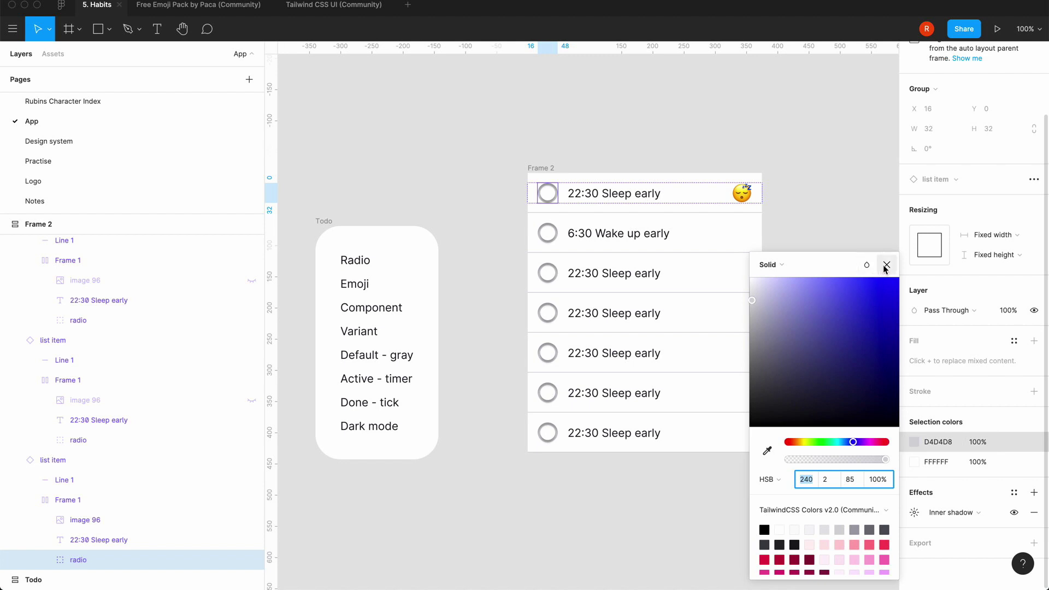
scroll(800, 542, "down", 6)
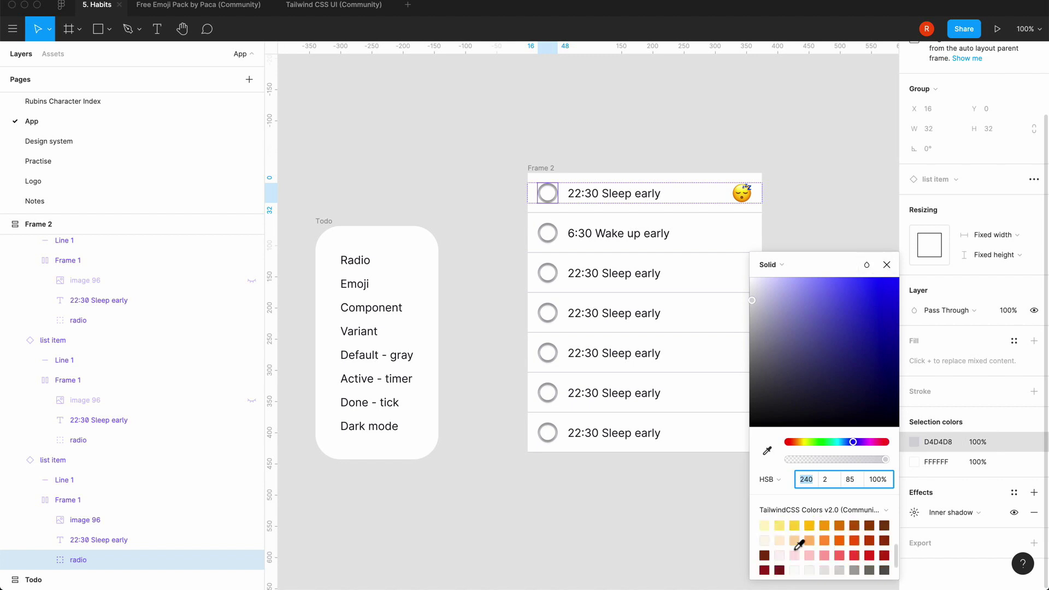
scroll(799, 543, "down", 3)
left_click(886, 264)
key("Escape")
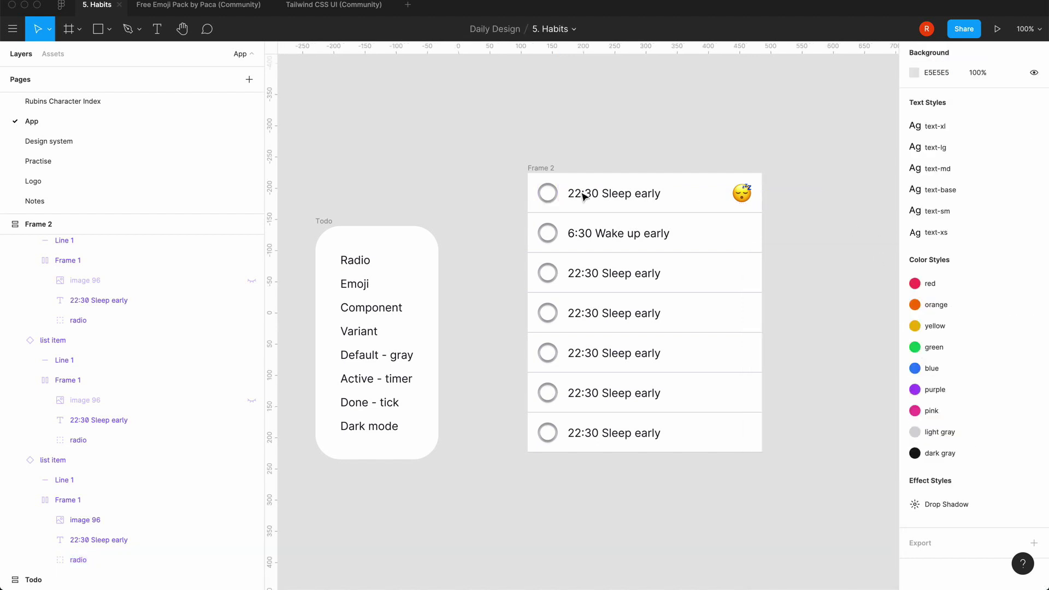
- Apply the purple color style to the outer ellipse (Ellipse 1) of the first row's radio
double_click(553, 200)
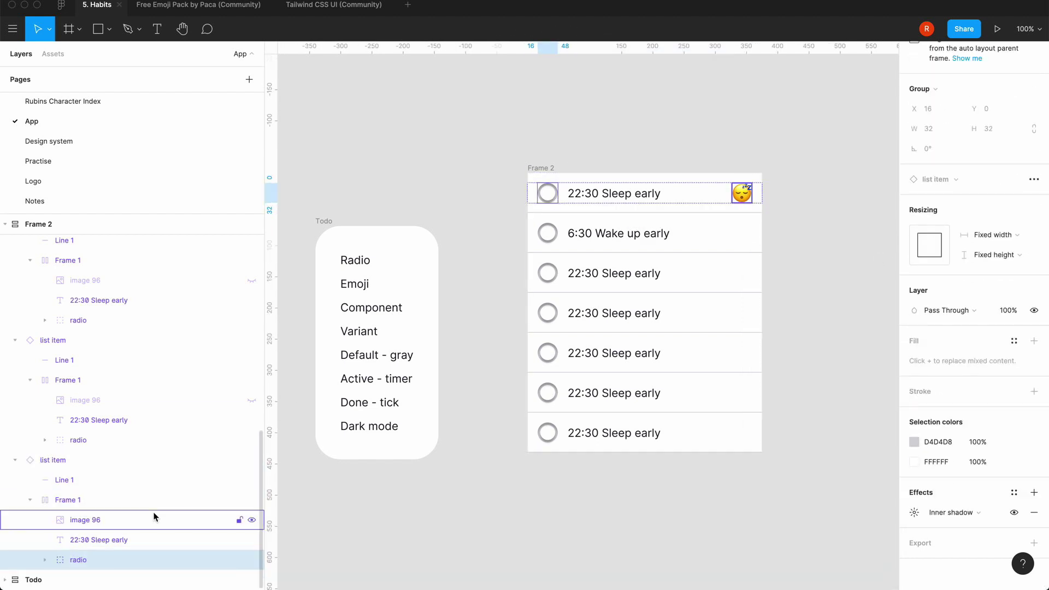
left_click(45, 559)
scroll(88, 533, "down", 2)
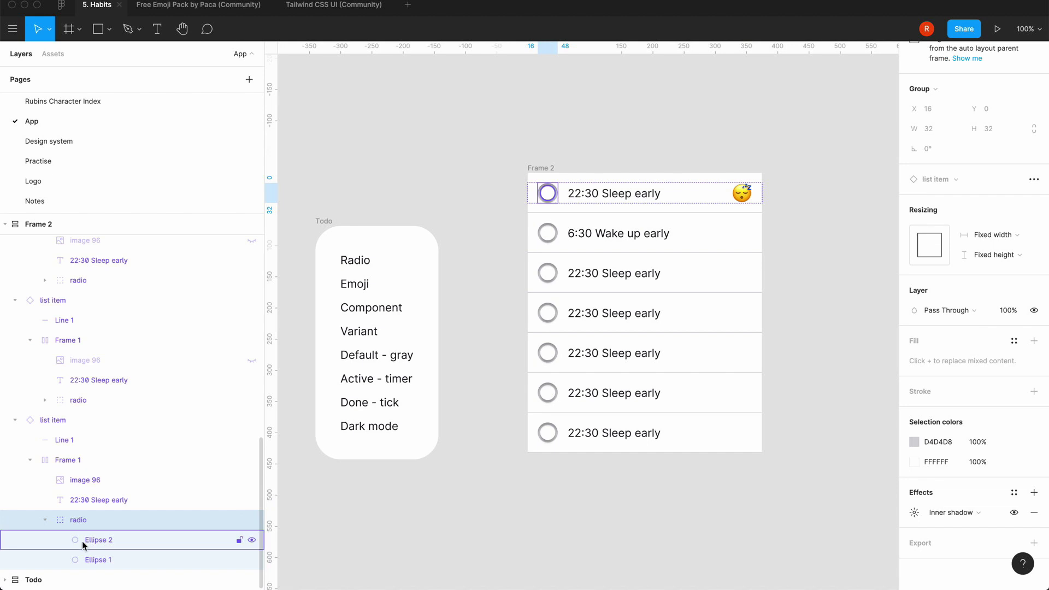
left_click(82, 541)
left_click(96, 561)
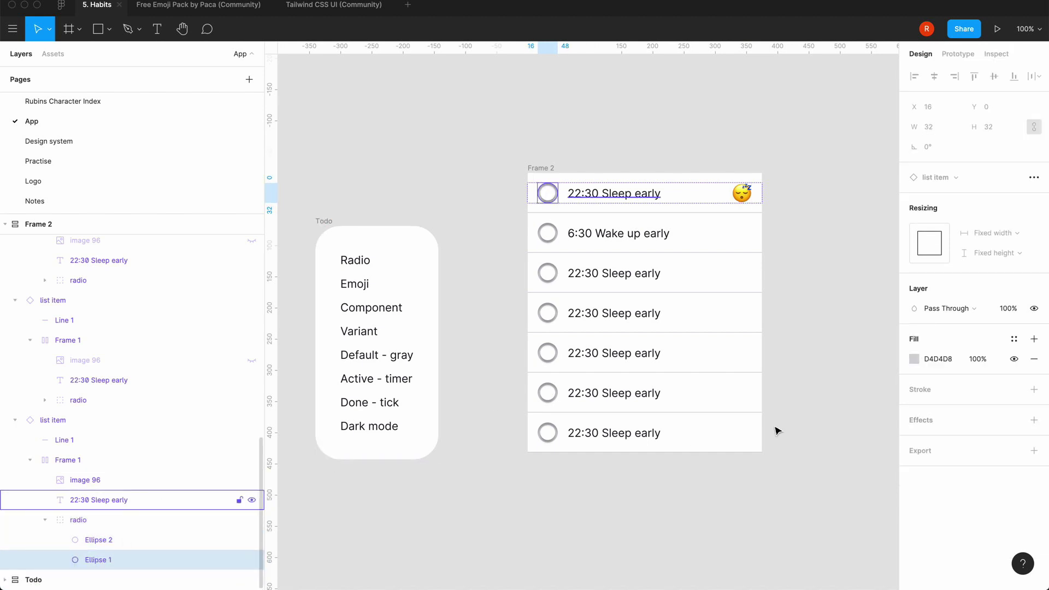
left_click(914, 359)
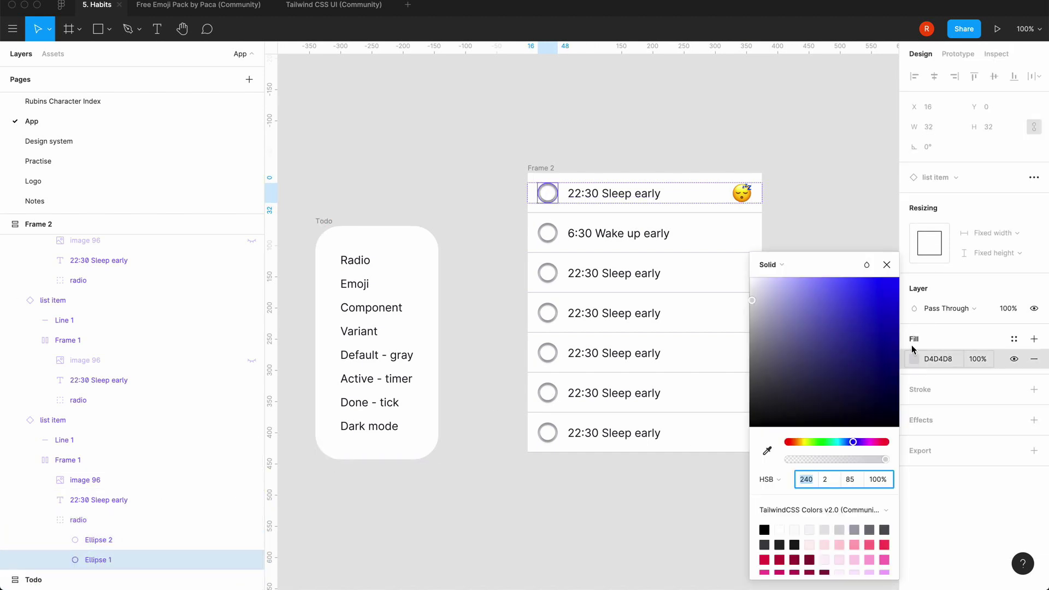
left_click(887, 265)
left_click(1015, 339)
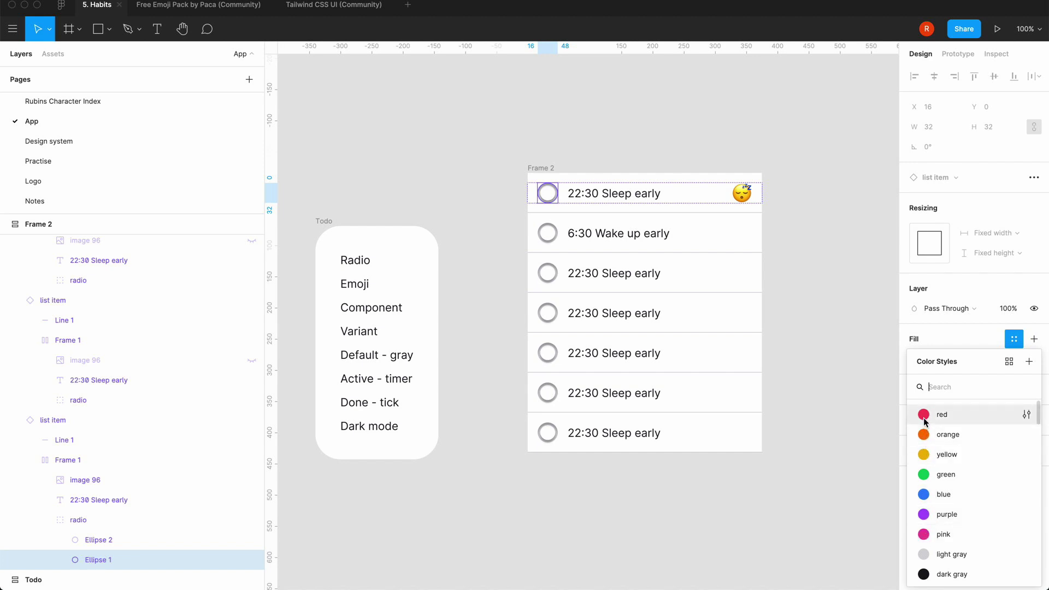
left_click(923, 514)
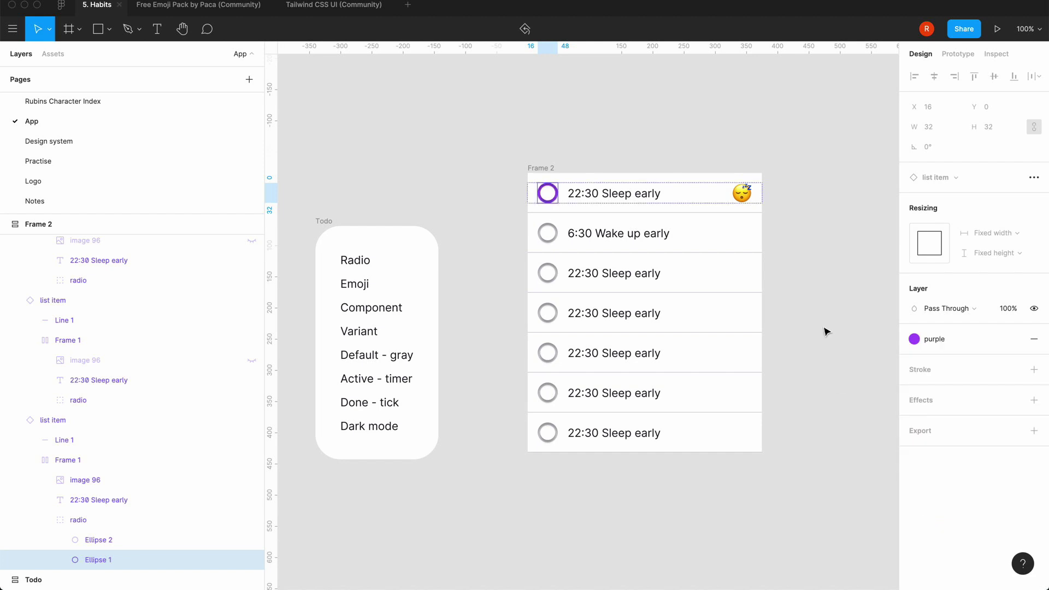
left_click(824, 323)
- Apply the pink color style to the outer ellipse (Ellipse 1) of the 6:30 Wake up early row's radio
left_click(556, 238)
double_click(547, 233)
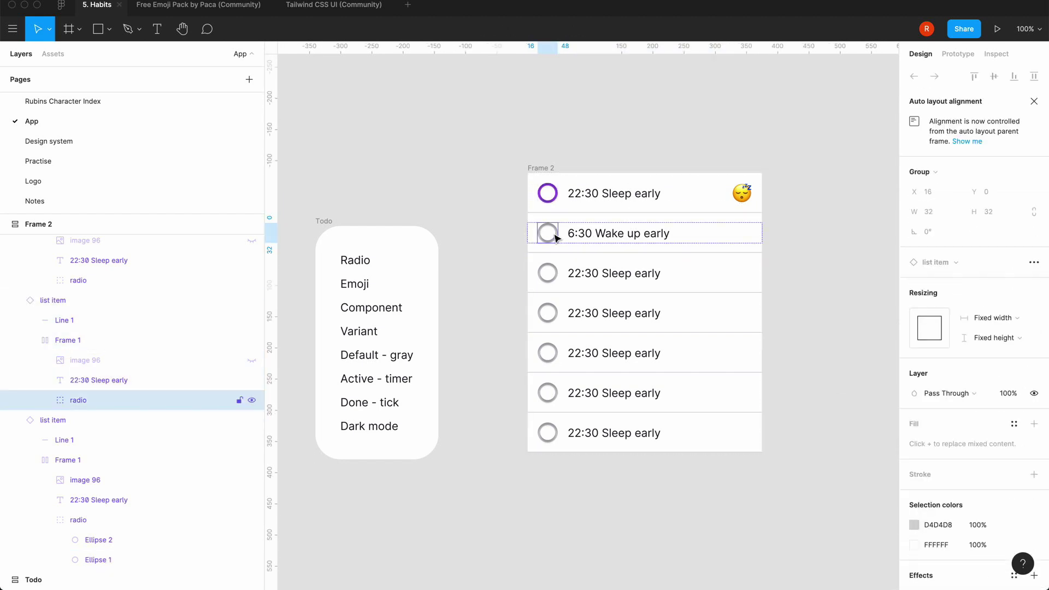
double_click(546, 233)
left_click(537, 235)
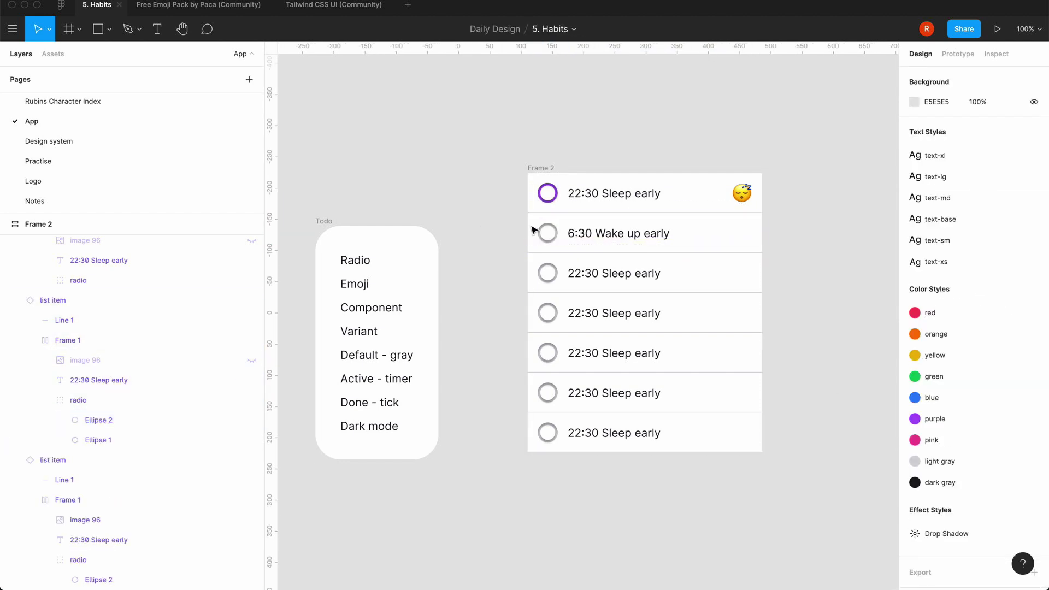
double_click(545, 234)
double_click(548, 240)
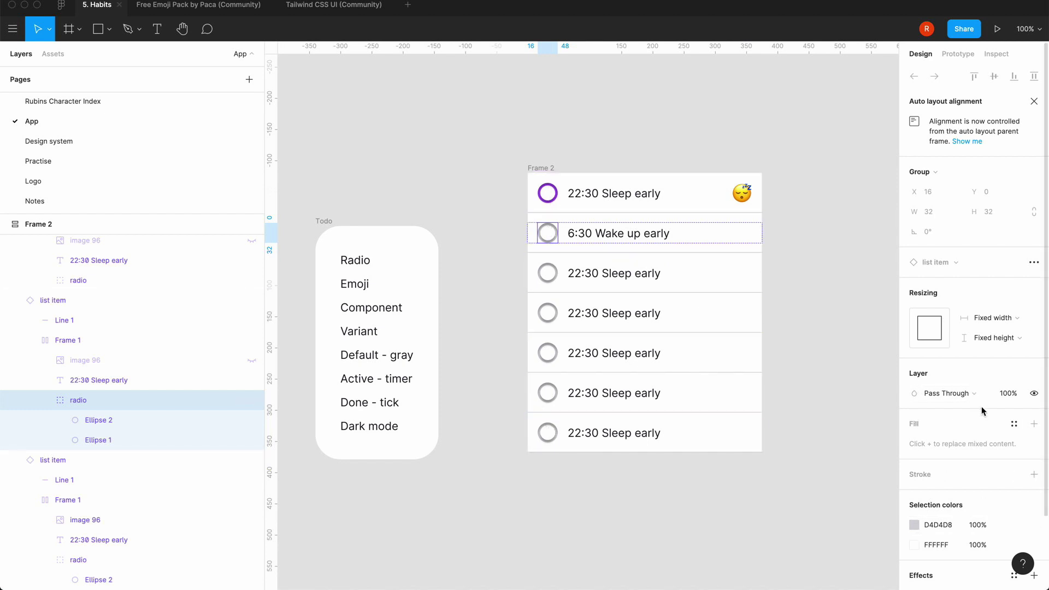
scroll(981, 405, "down", 5)
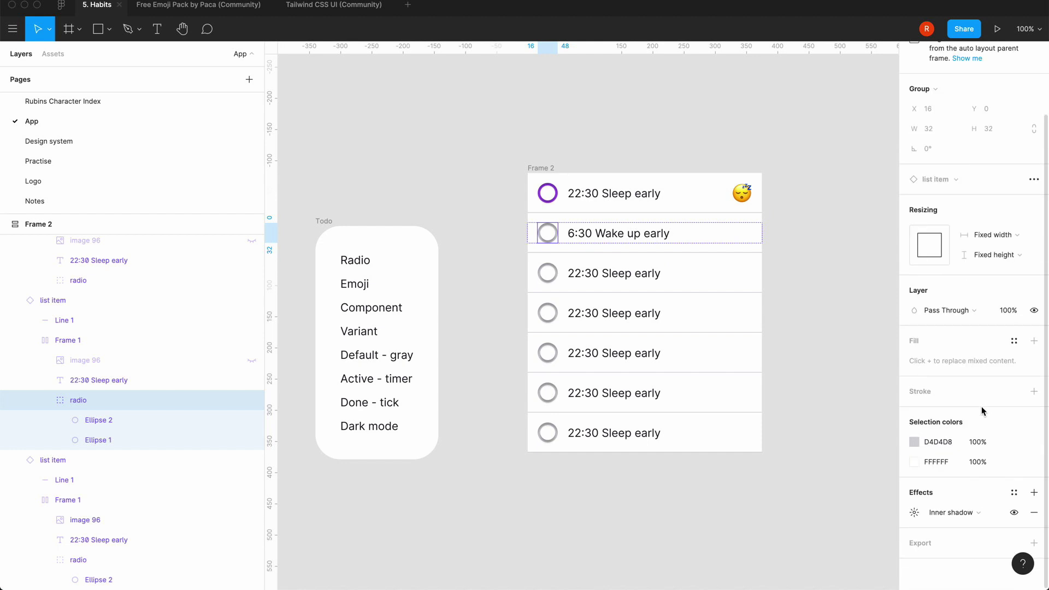
left_click(91, 419)
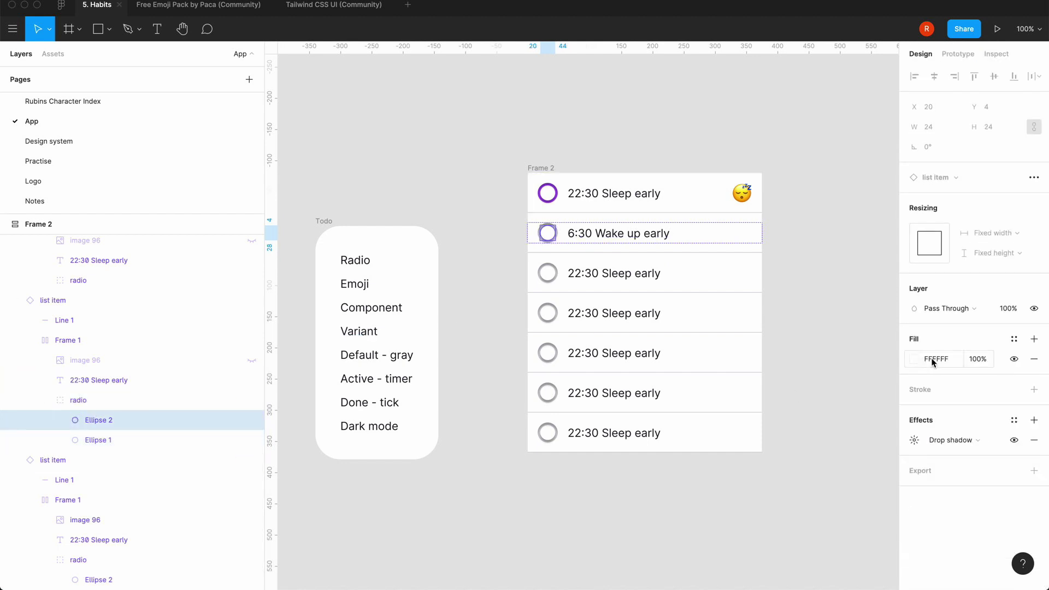
left_click(126, 439)
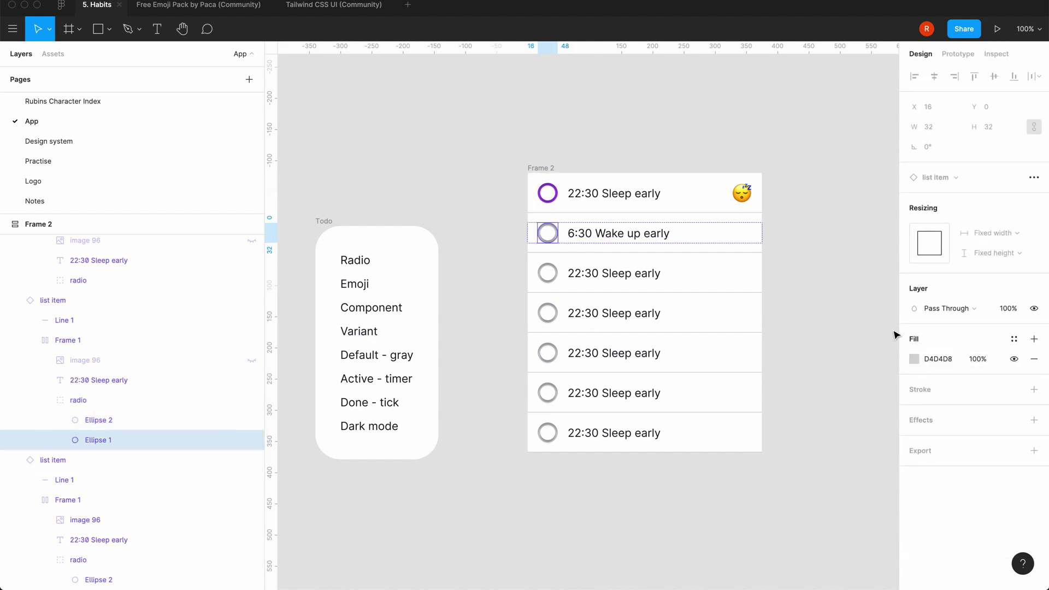
left_click(912, 358)
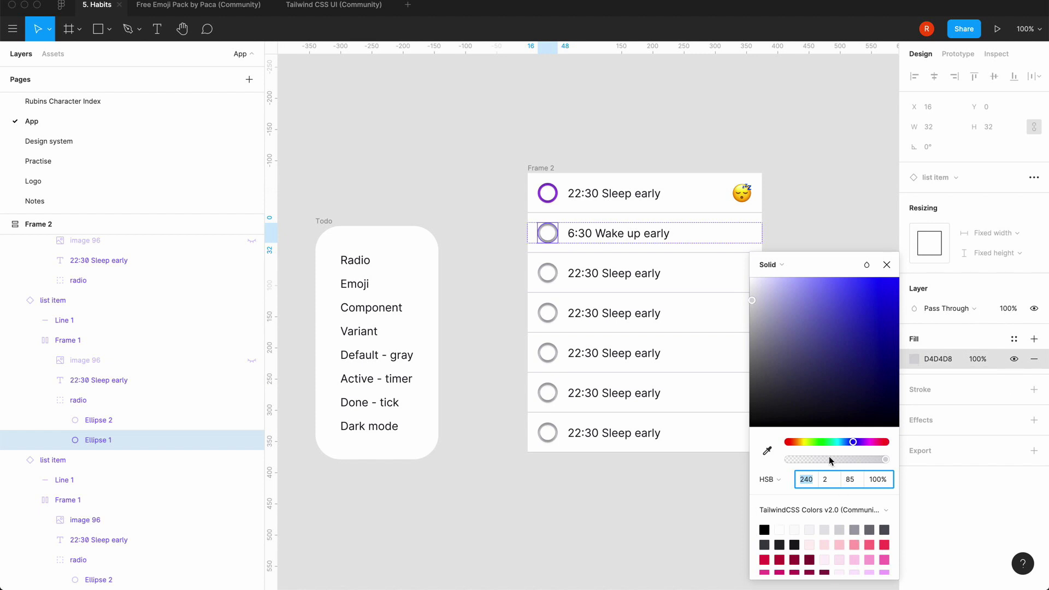
left_click(900, 276)
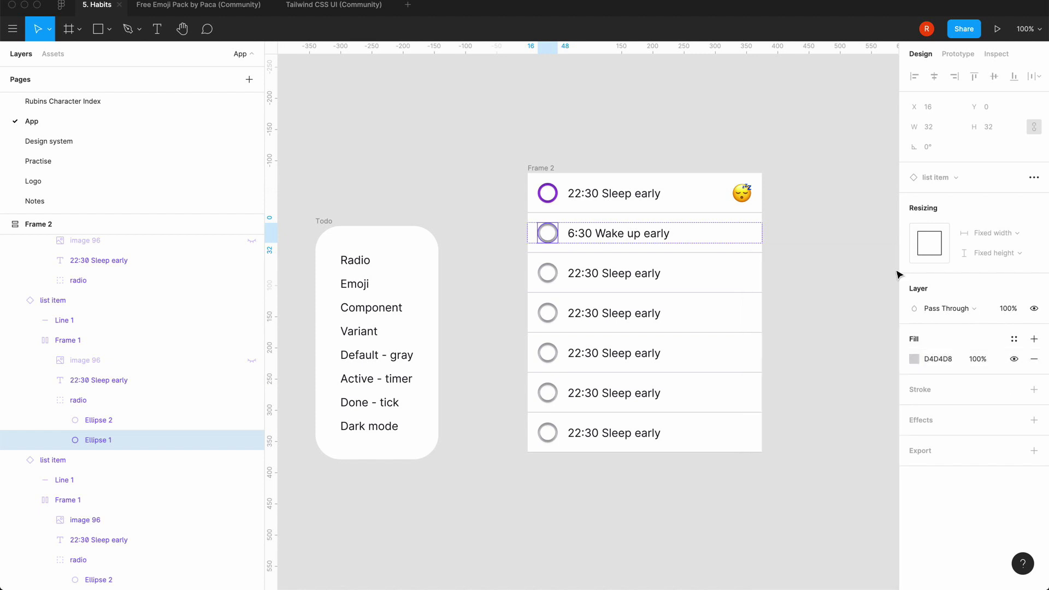
left_click(1014, 339)
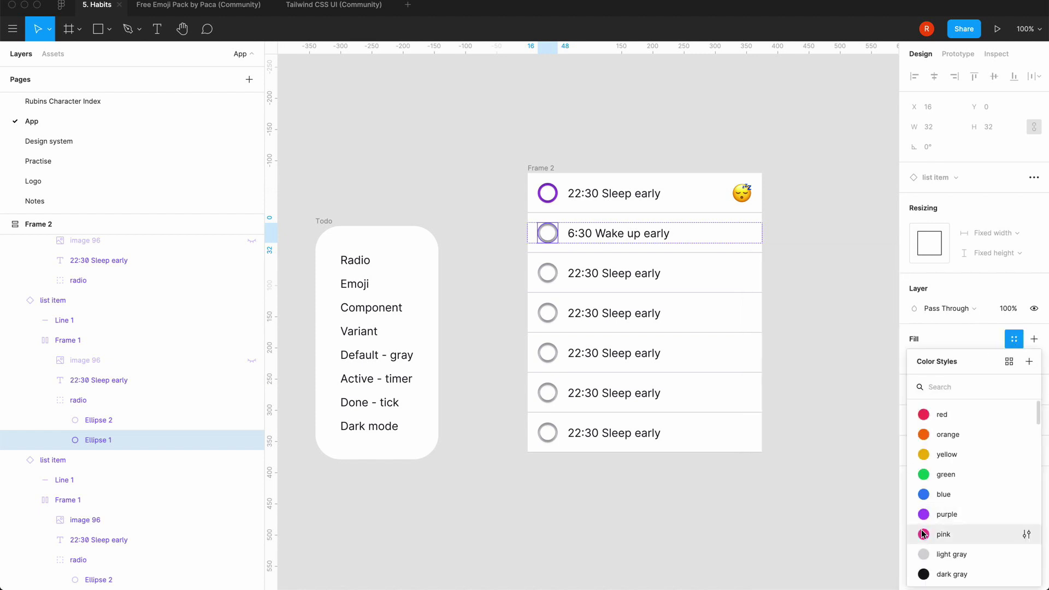
left_click(922, 534)
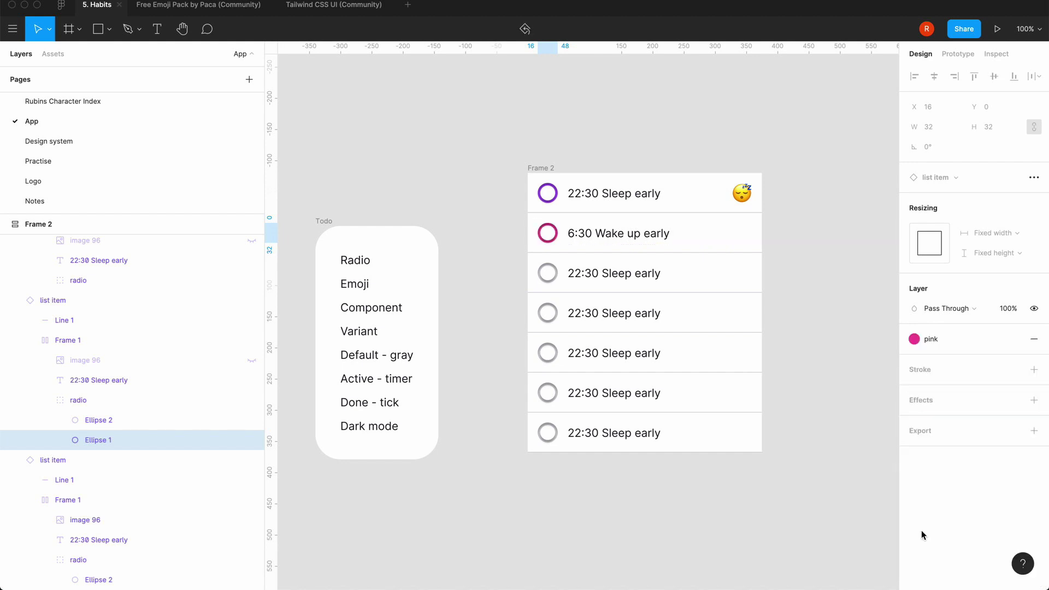
- Apply the red color style to the outer ellipse (Ellipse 1) of the third row's radio
left_click(552, 278)
double_click(552, 279)
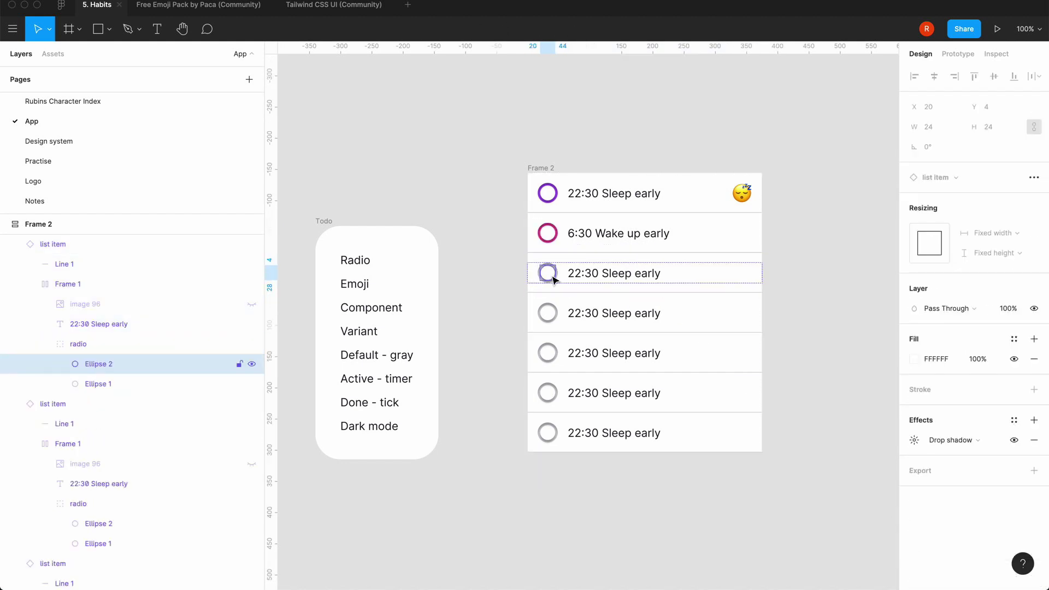
left_click(125, 384)
left_click(914, 359)
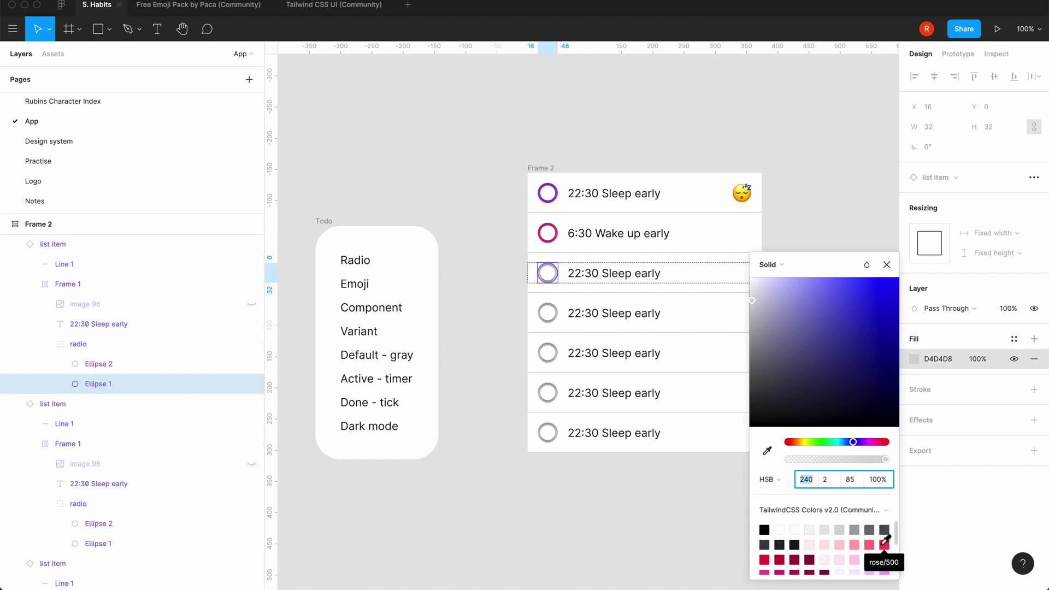
left_click(887, 264)
left_click(1014, 339)
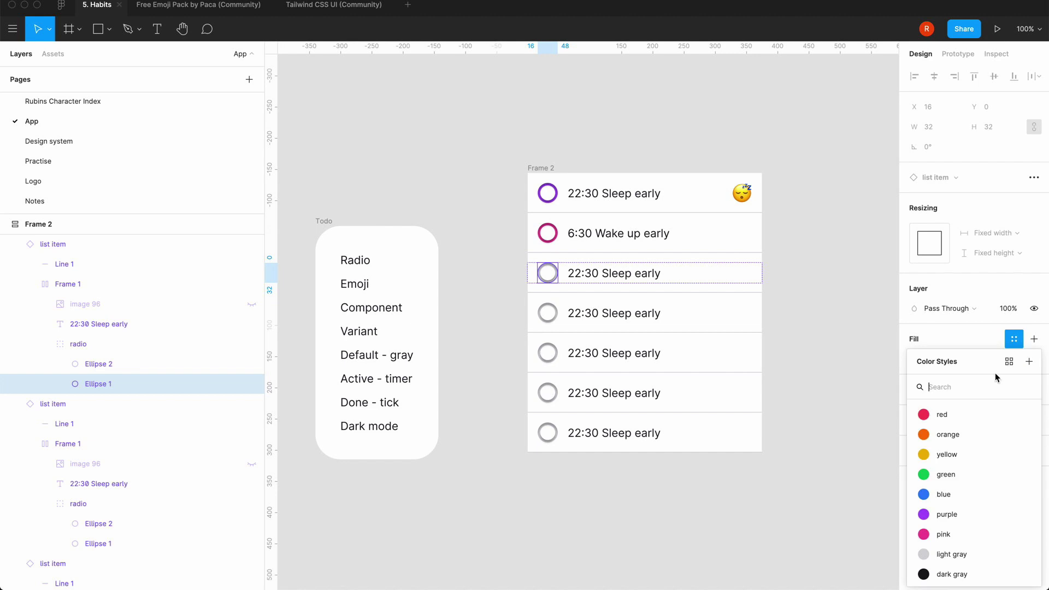
left_click(923, 418)
- Apply the orange color style to the outer ellipse (Ellipse 1) of the fourth row's radio
left_click(555, 319)
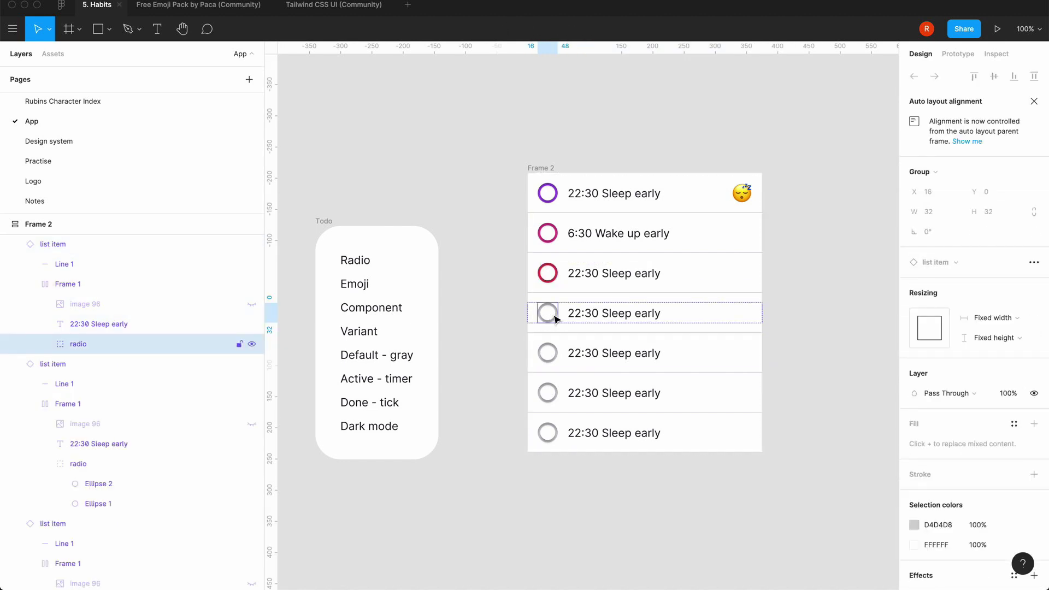
double_click(554, 319)
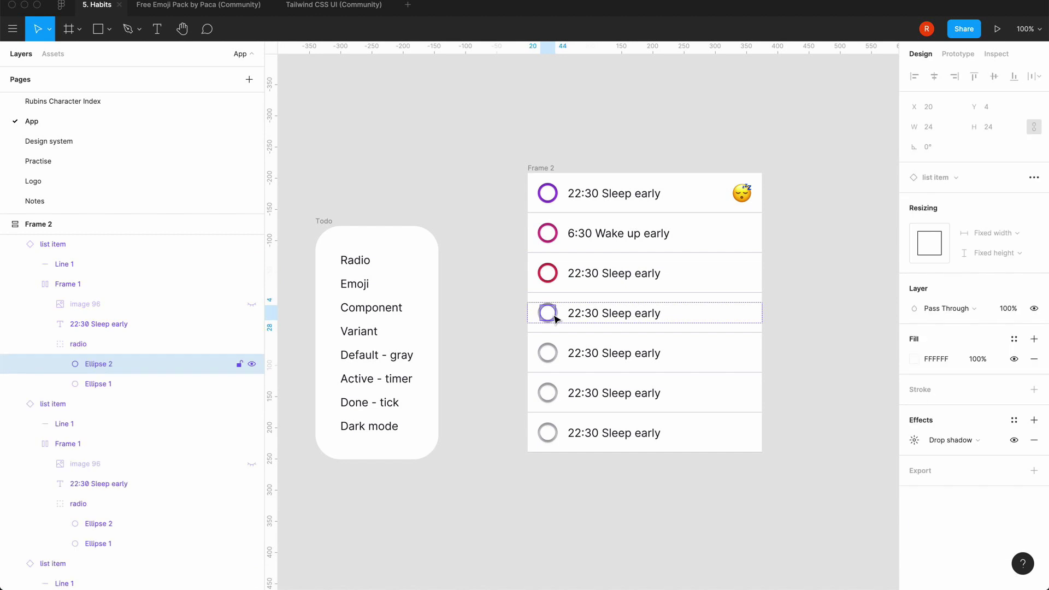
left_click(141, 383)
left_click(915, 358)
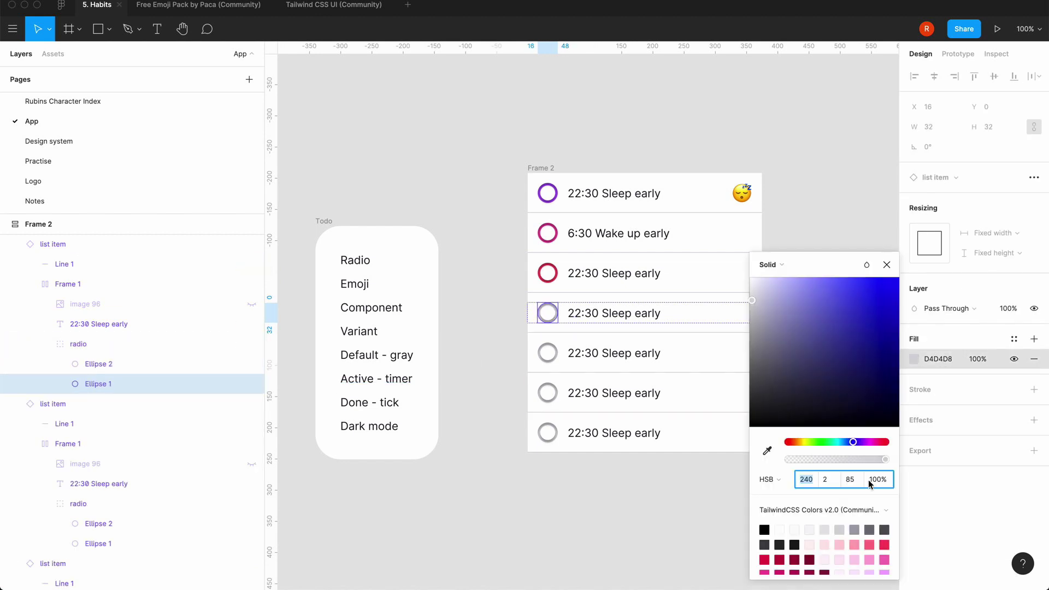
left_click(887, 264)
left_click(1014, 339)
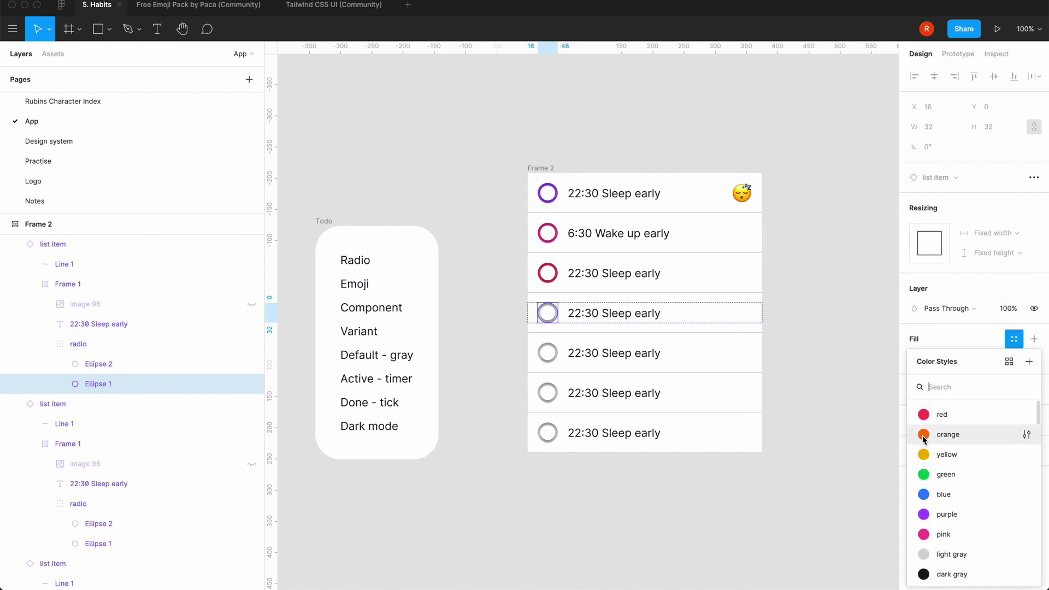
left_click(923, 435)
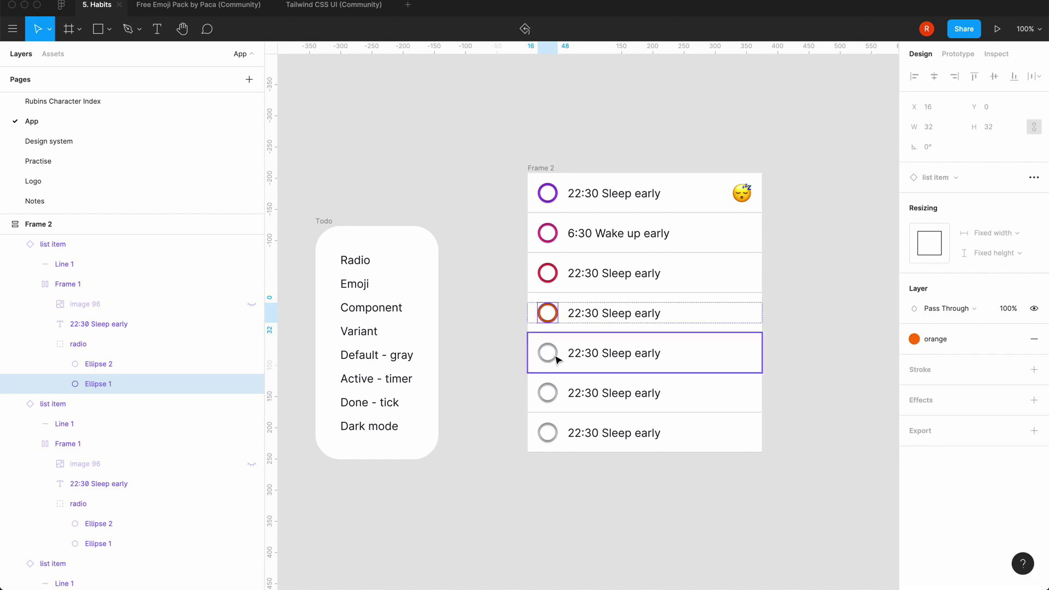
- Apply the yellow color style to the outer ellipse (Ellipse 1) of the fifth row's radio
left_click(555, 357)
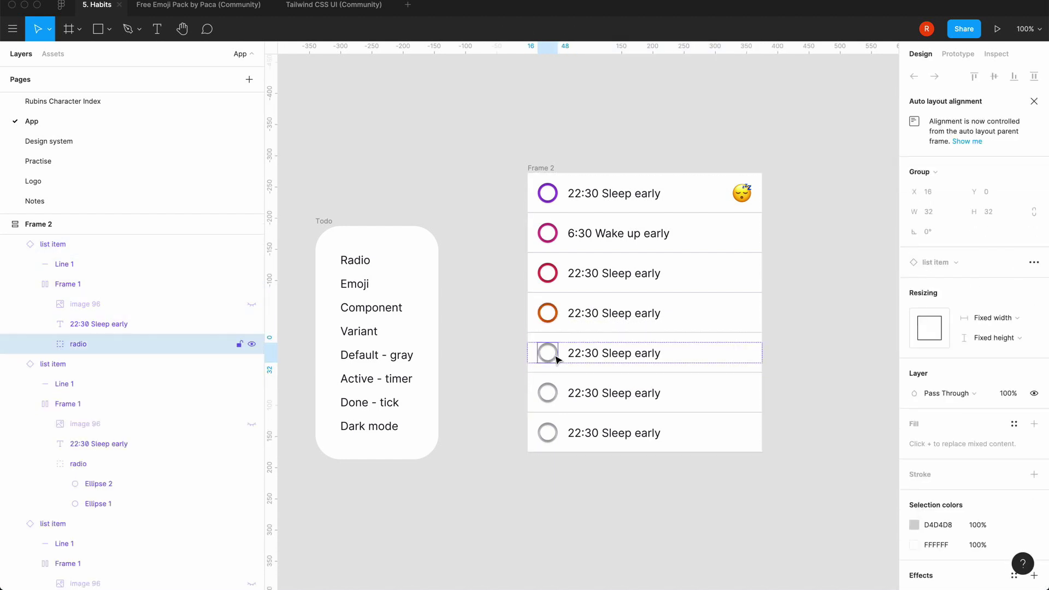
left_click(46, 343)
left_click(117, 368)
left_click(117, 384)
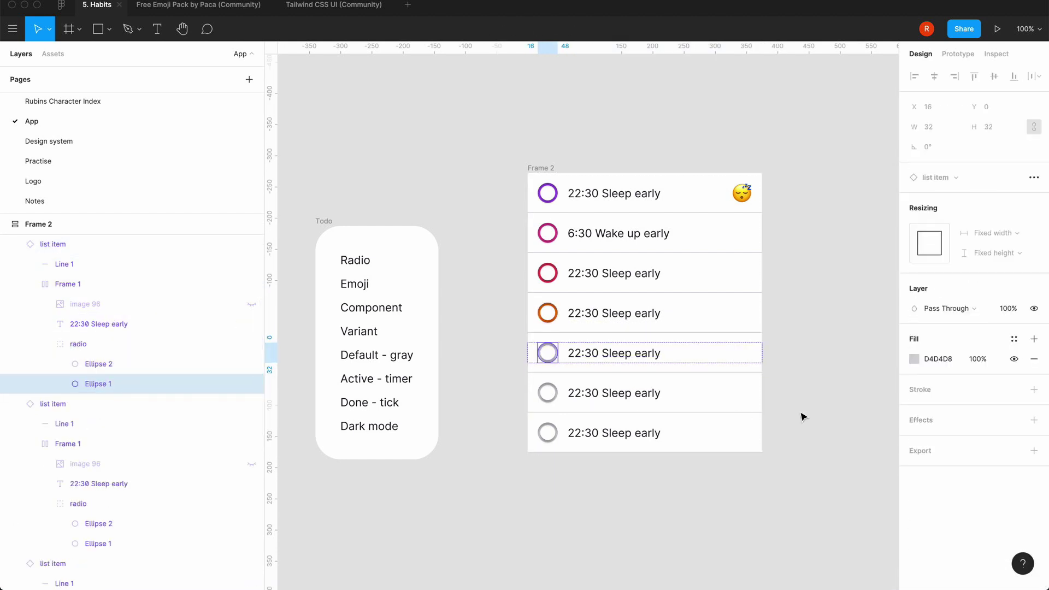
left_click(916, 360)
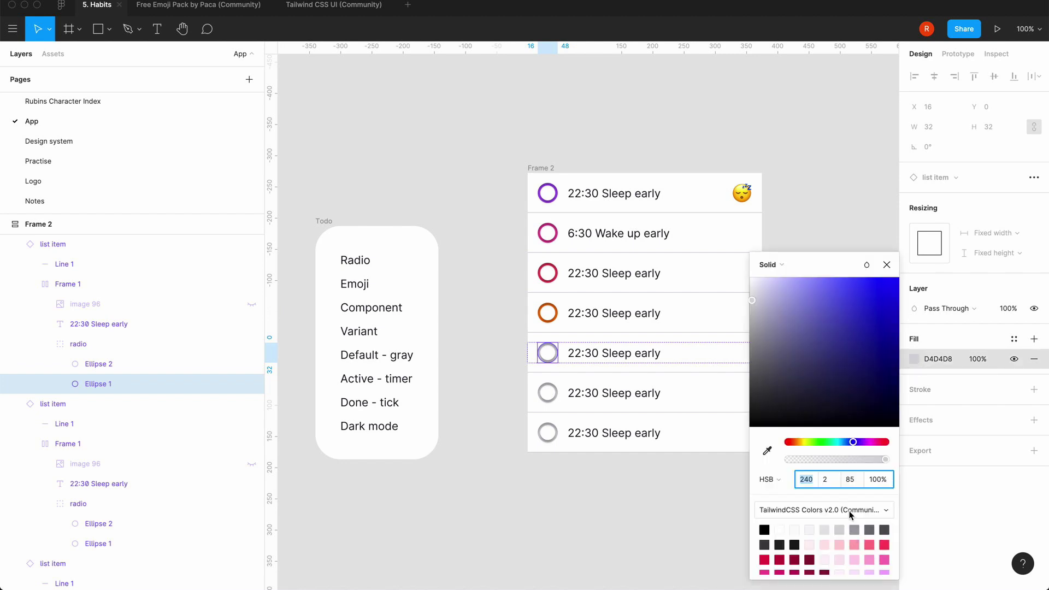
left_click(886, 265)
left_click(1013, 338)
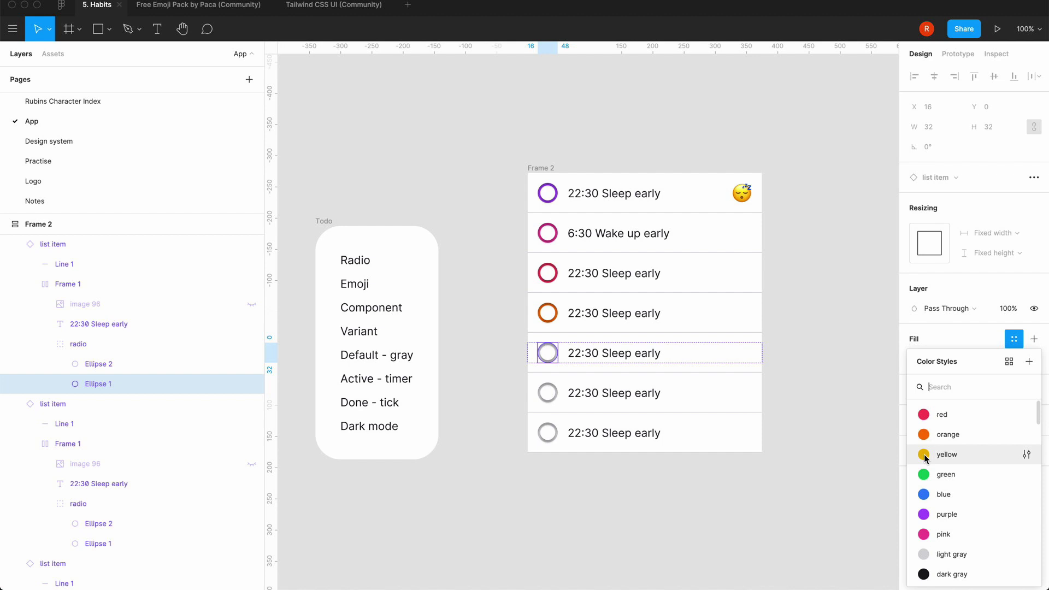
left_click(925, 456)
- Apply the green color style to the outer ellipse (Ellipse 1) of the sixth row's radio
left_click(547, 393)
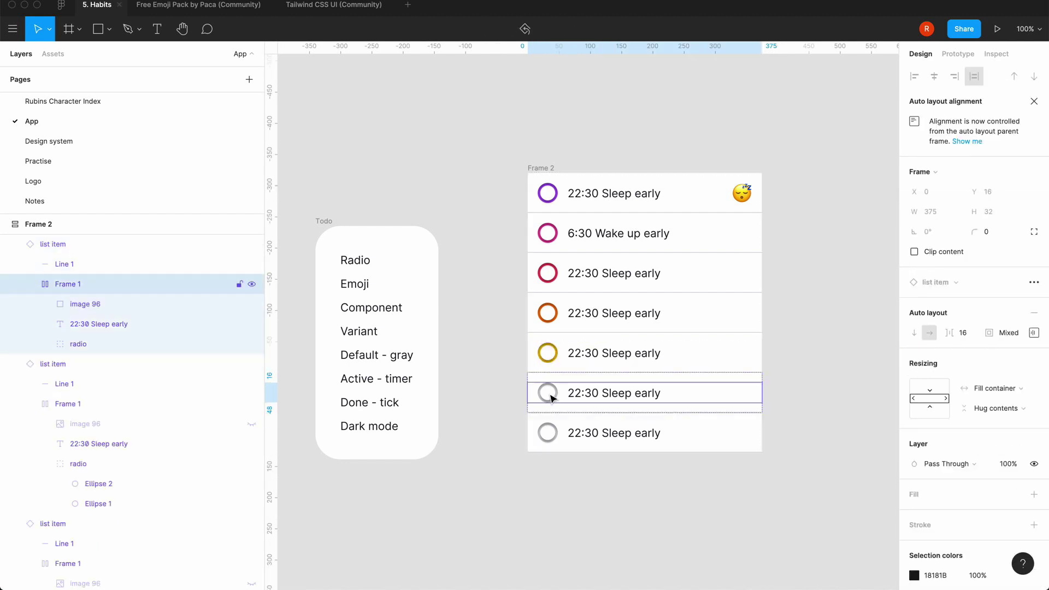
left_click(47, 343)
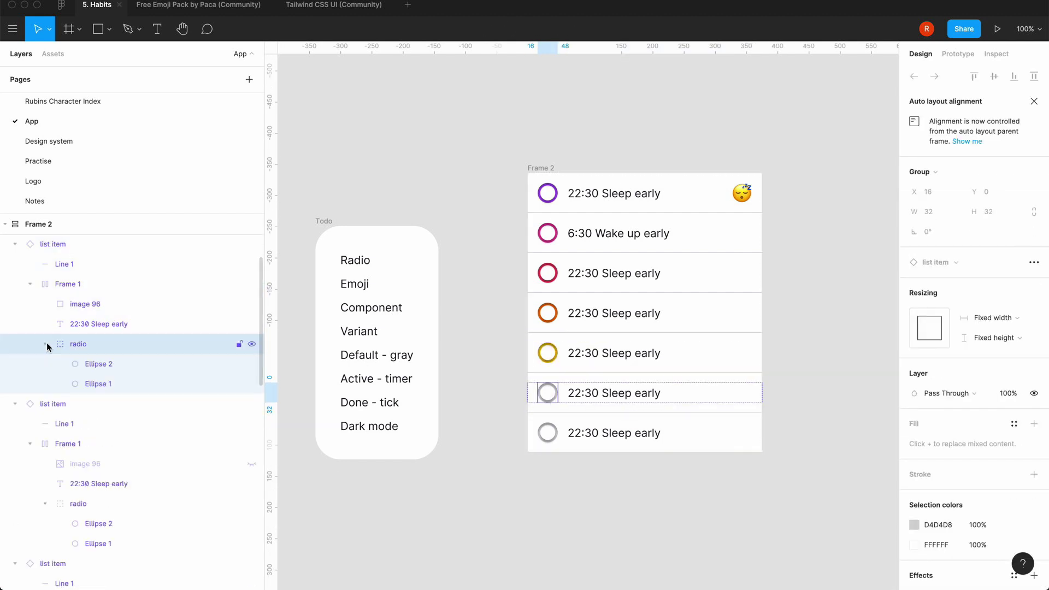
left_click(97, 364)
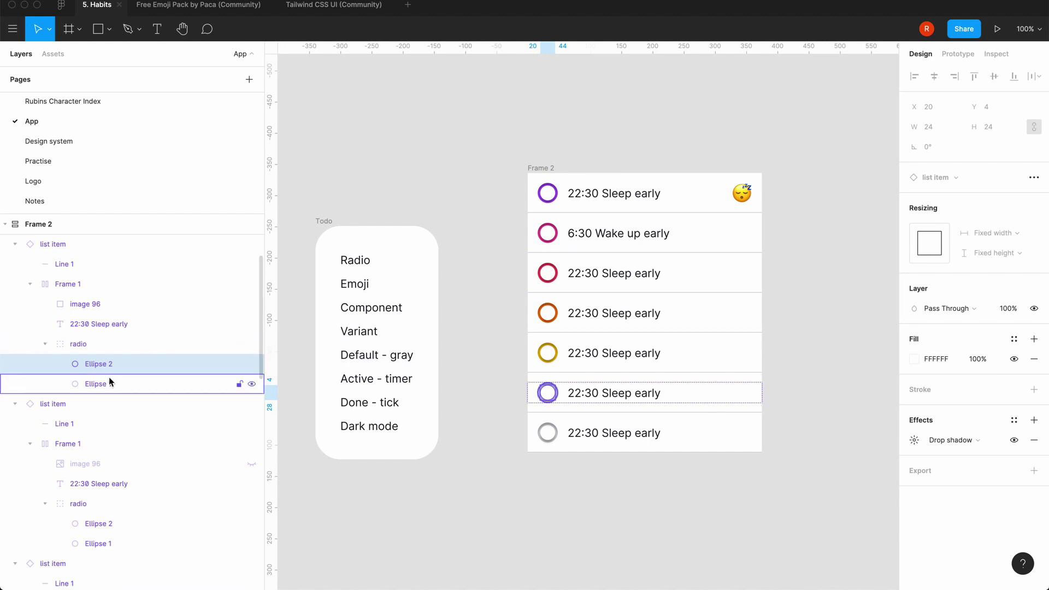
left_click(109, 382)
left_click(914, 359)
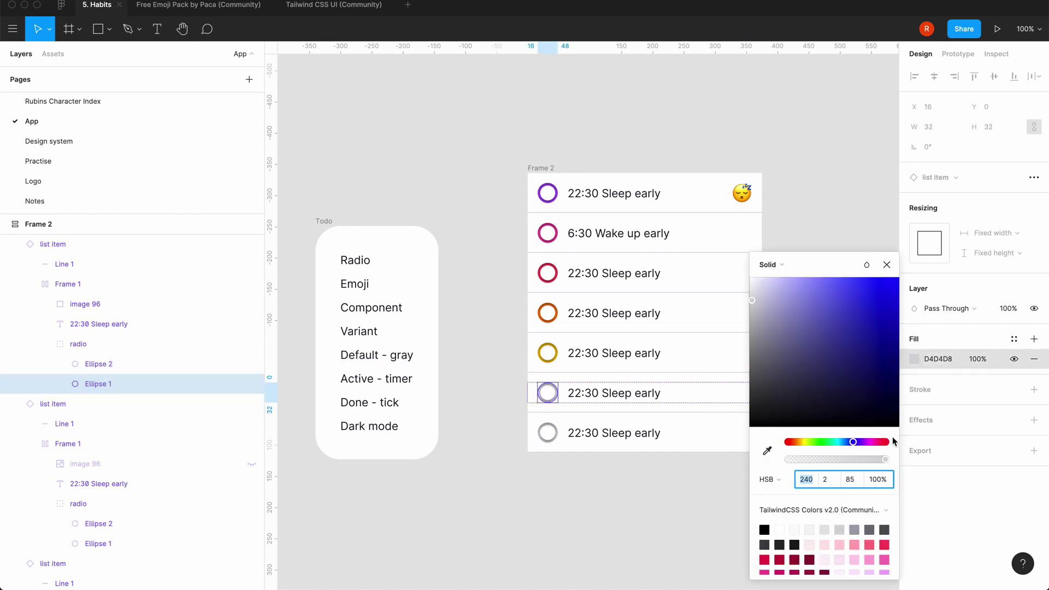
left_click(887, 264)
left_click(1013, 339)
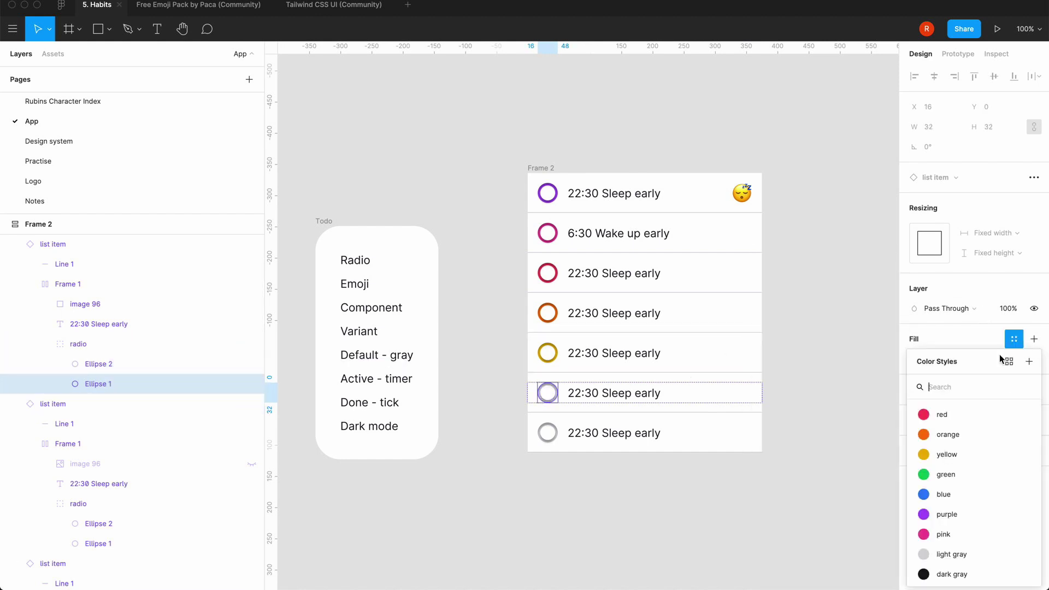
left_click(945, 474)
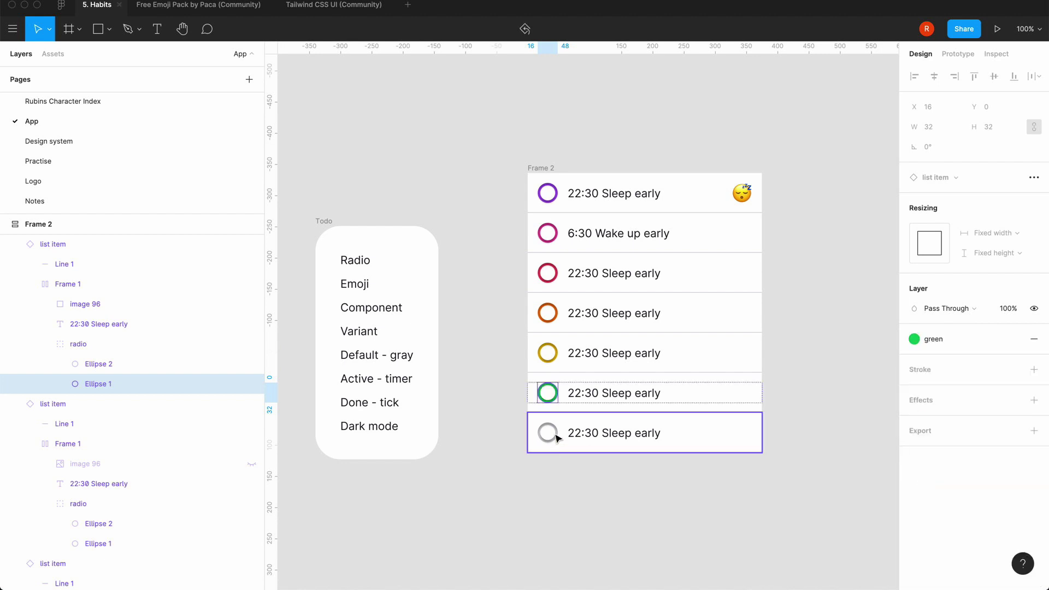
- Apply the blue color style to the outer ellipse (Ellipse 1) of the seventh row's radio
left_click(554, 436)
left_click(554, 435)
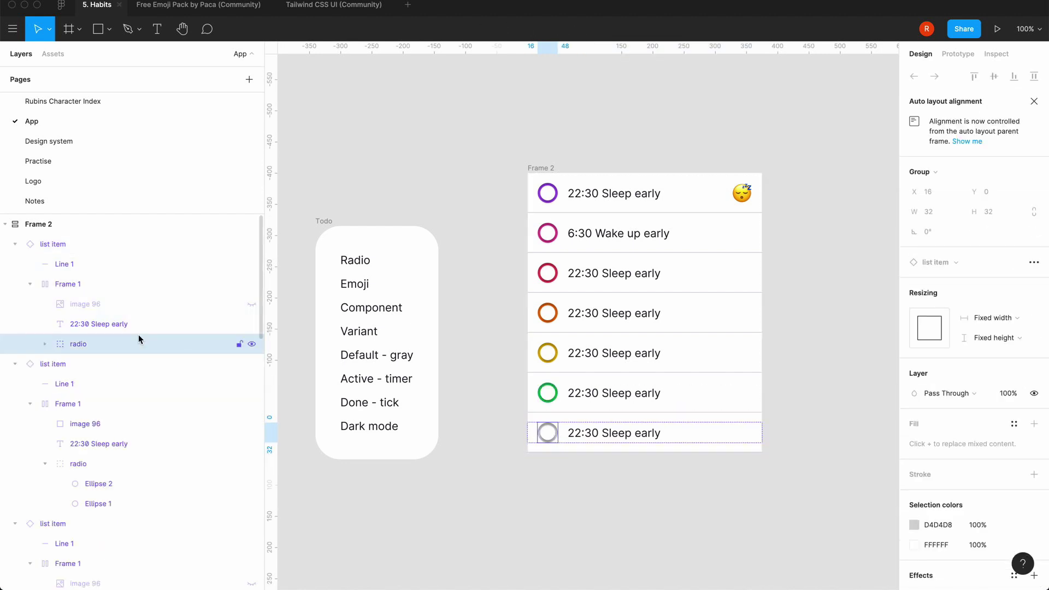
left_click(45, 343)
left_click(81, 363)
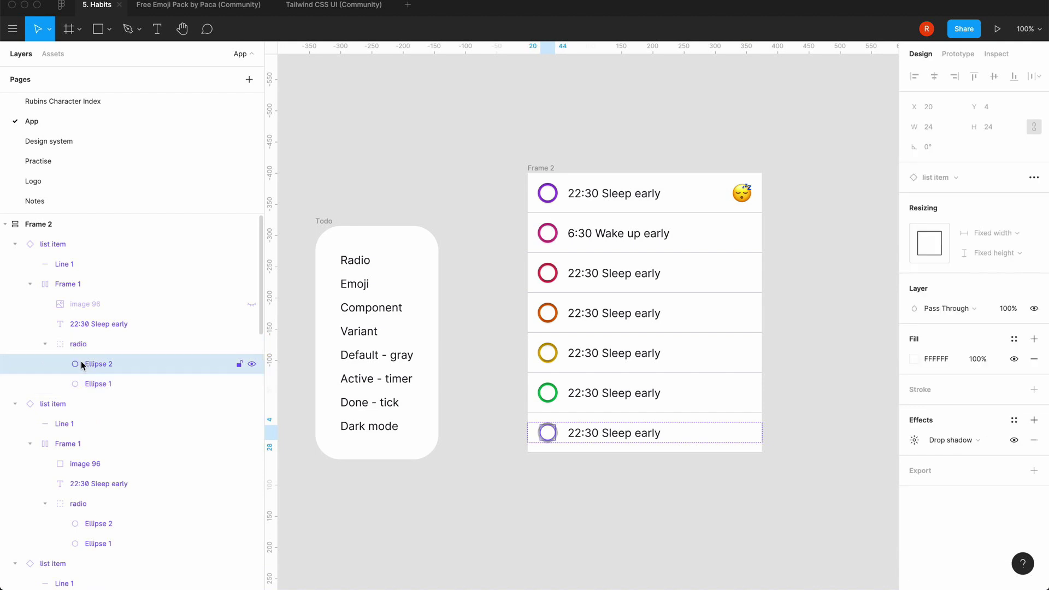
left_click(86, 384)
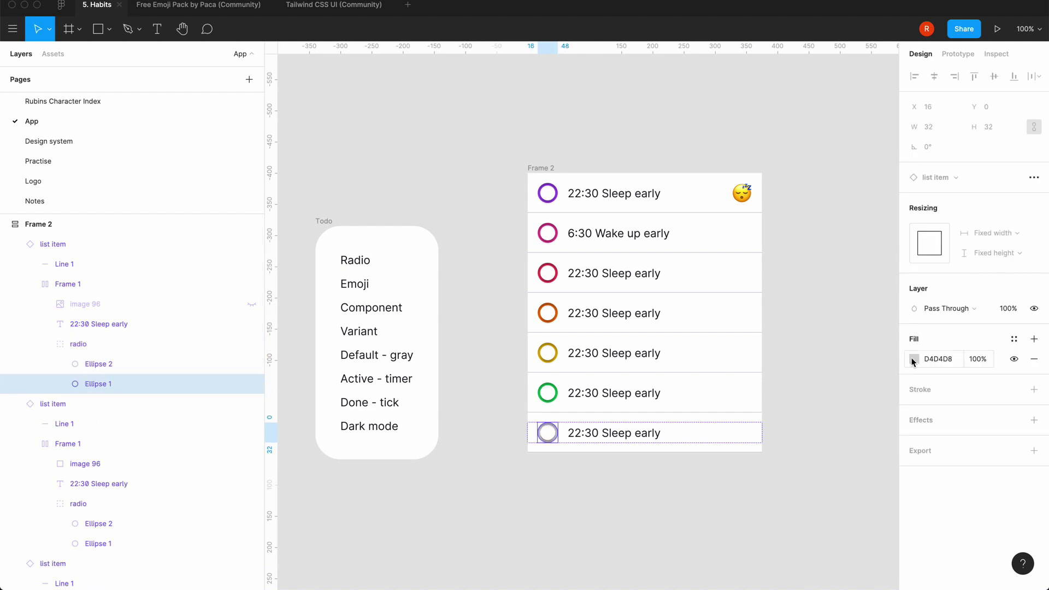
left_click(1014, 338)
left_click(953, 494)
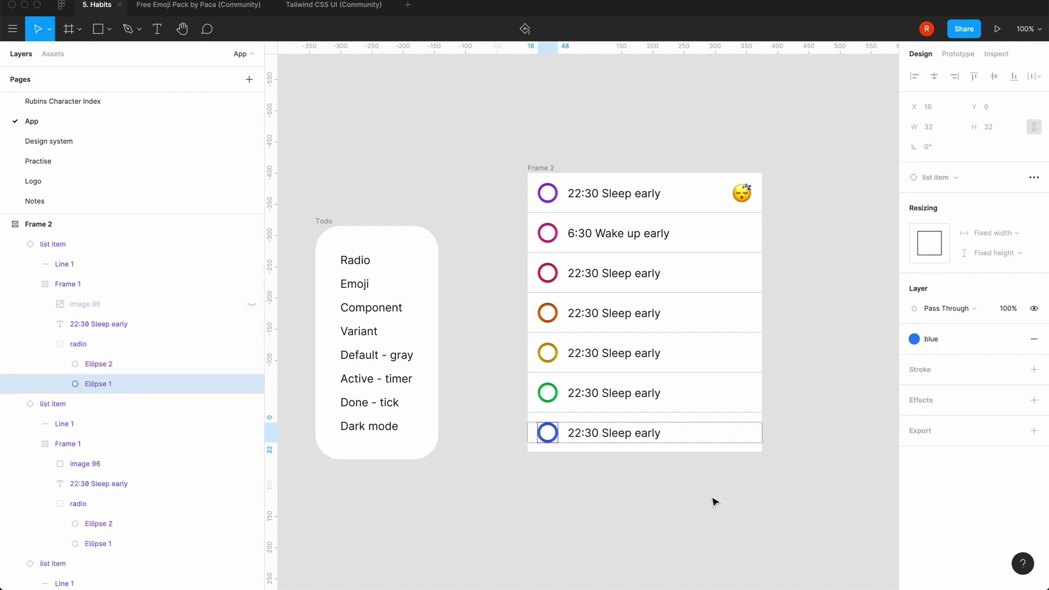
left_click(705, 501)
- Change the label of the third row, with the red radio, to "30mins Learning"
left_click(614, 273)
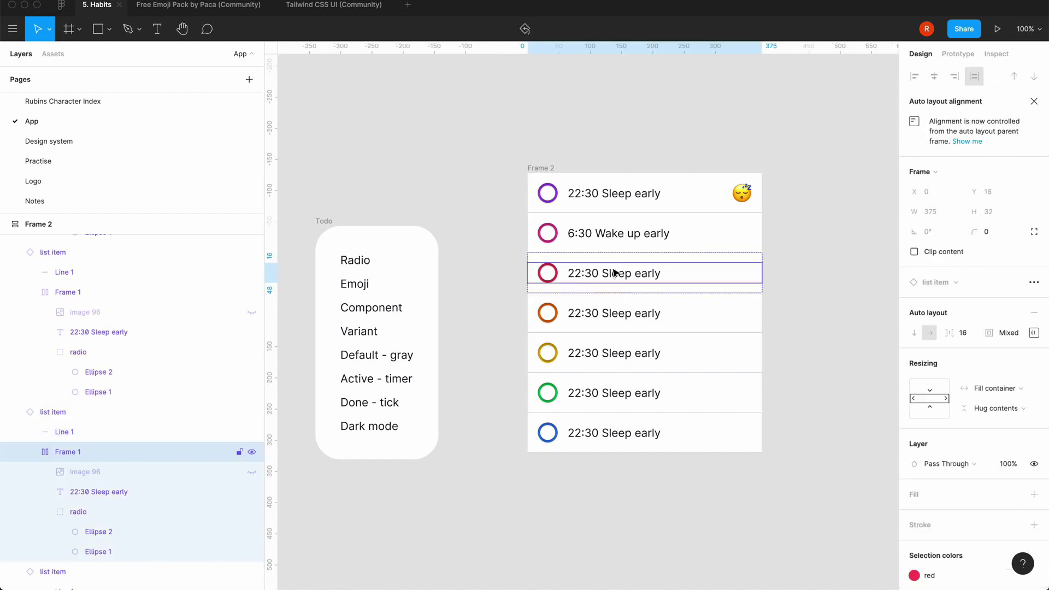
double_click(613, 270)
left_click(536, 136)
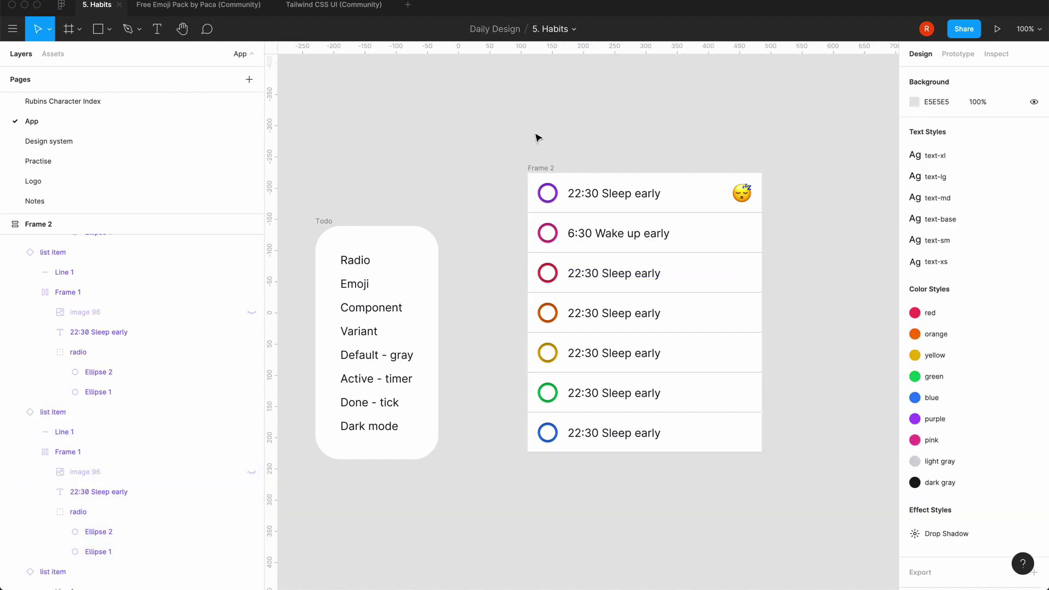
scroll(524, 149, "right", 3)
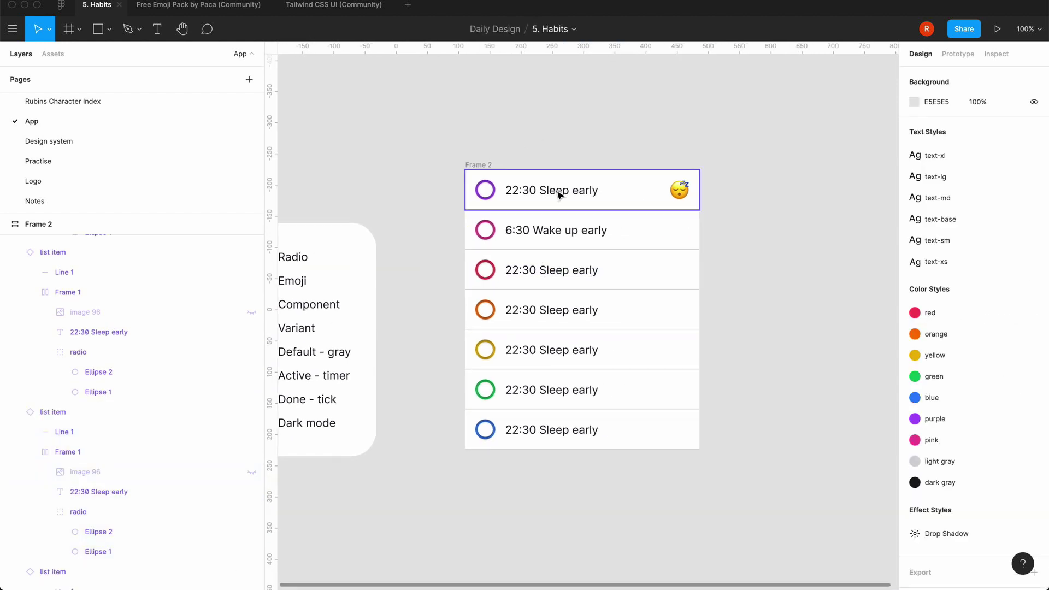
left_click(528, 277)
double_click(528, 273)
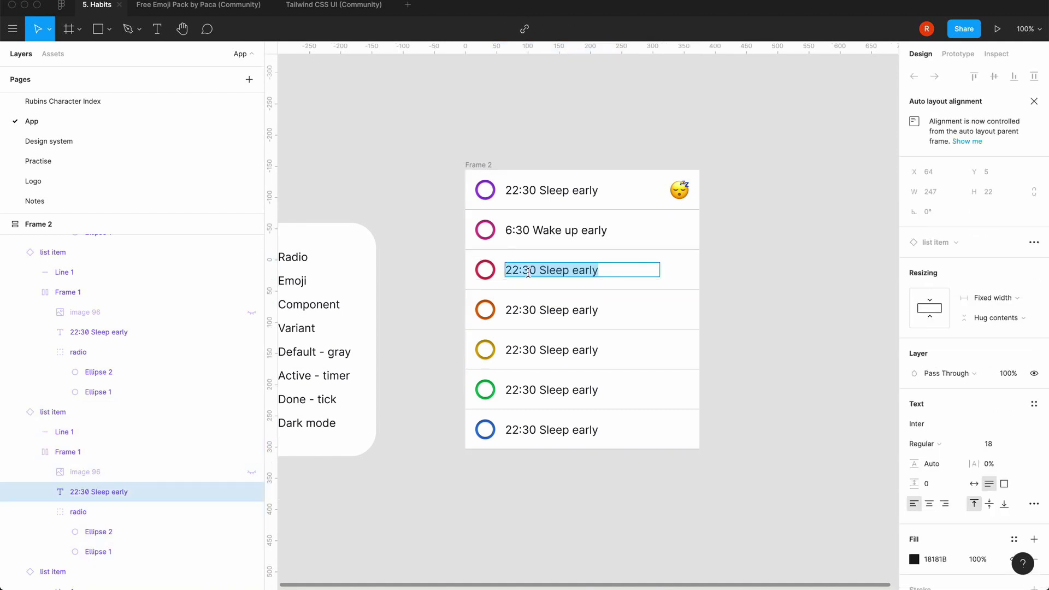
left_click(516, 269)
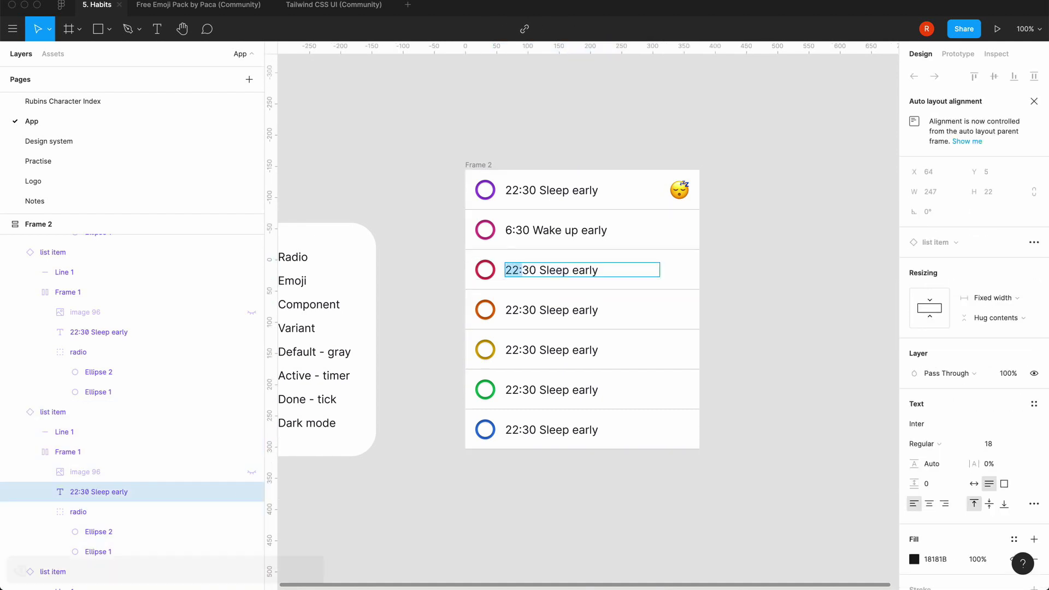
key("alt+BackSpace")
key("Right")
key("Right")
type("mn")
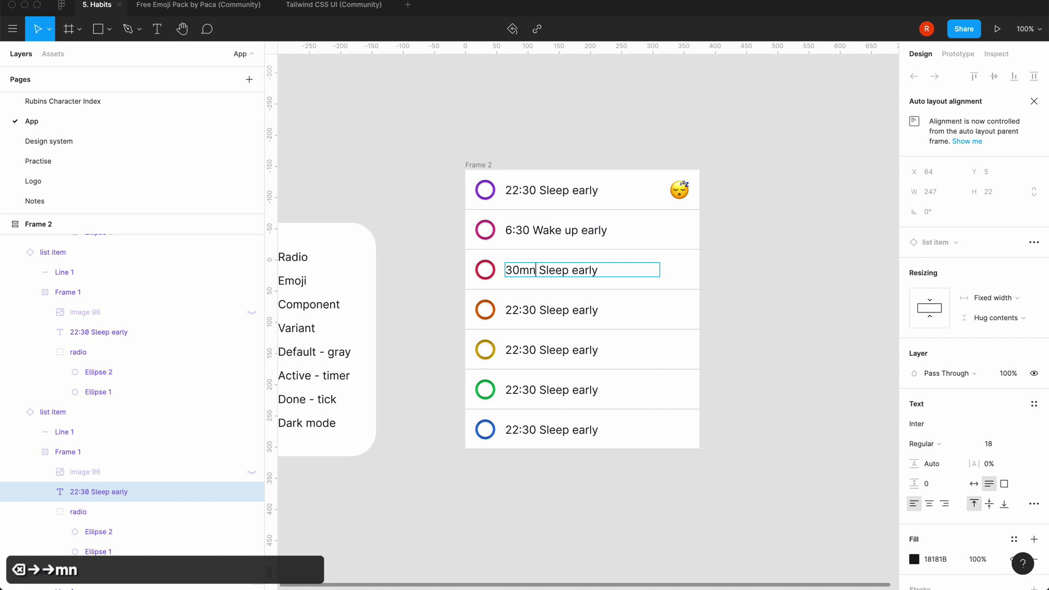
key("BackSpace")
type("ins")
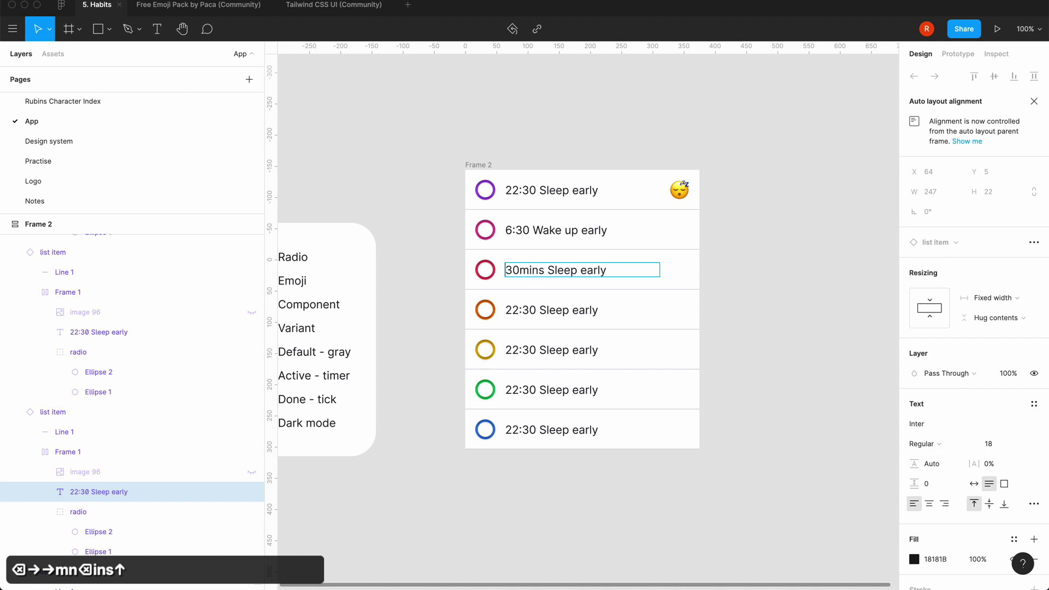
left_click_drag(549, 270, 669, 292)
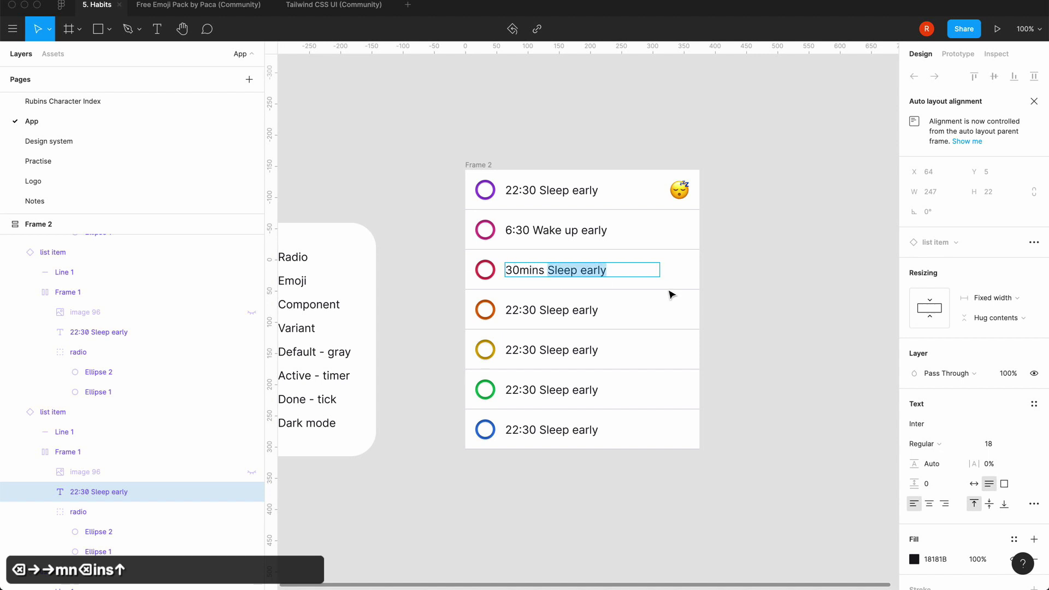
type("Learning")
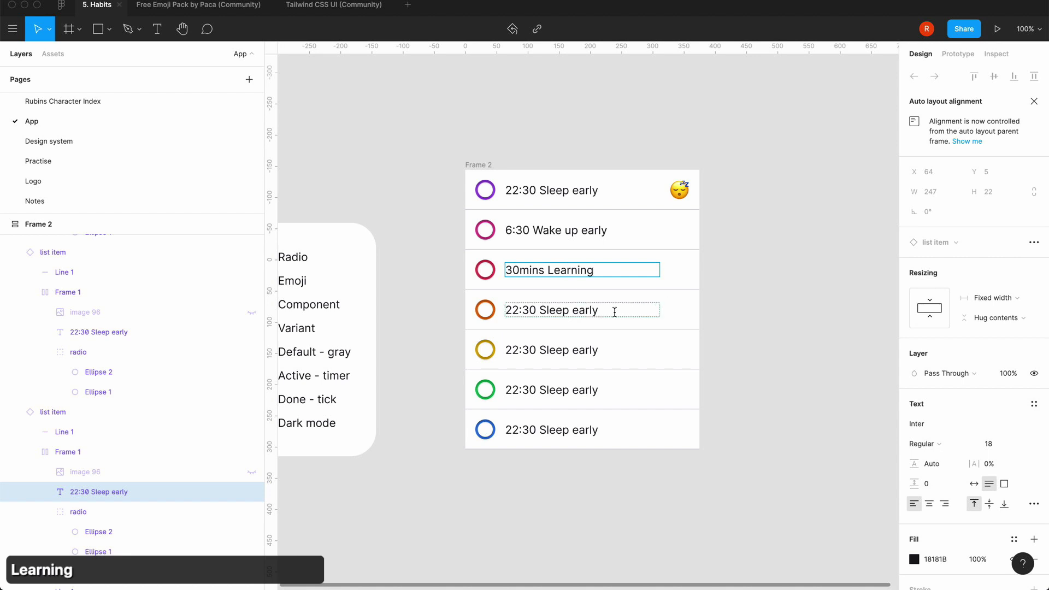
- Change the fourth row's label to "30mins Doing" and the fifth row's label to "Share"
double_click(534, 310)
key("super+a")
type("30")
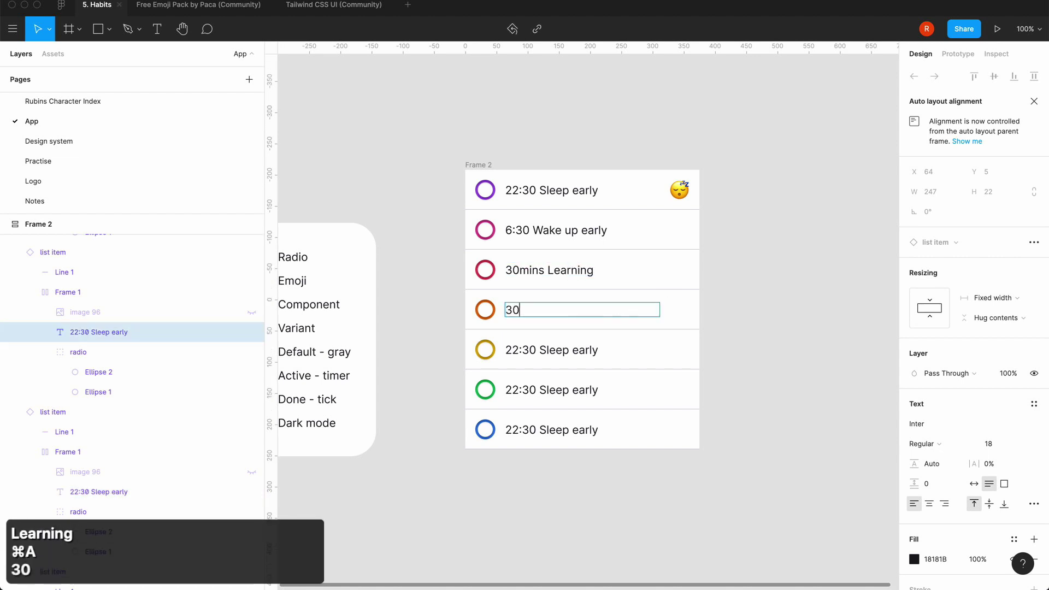
type("mins Doing")
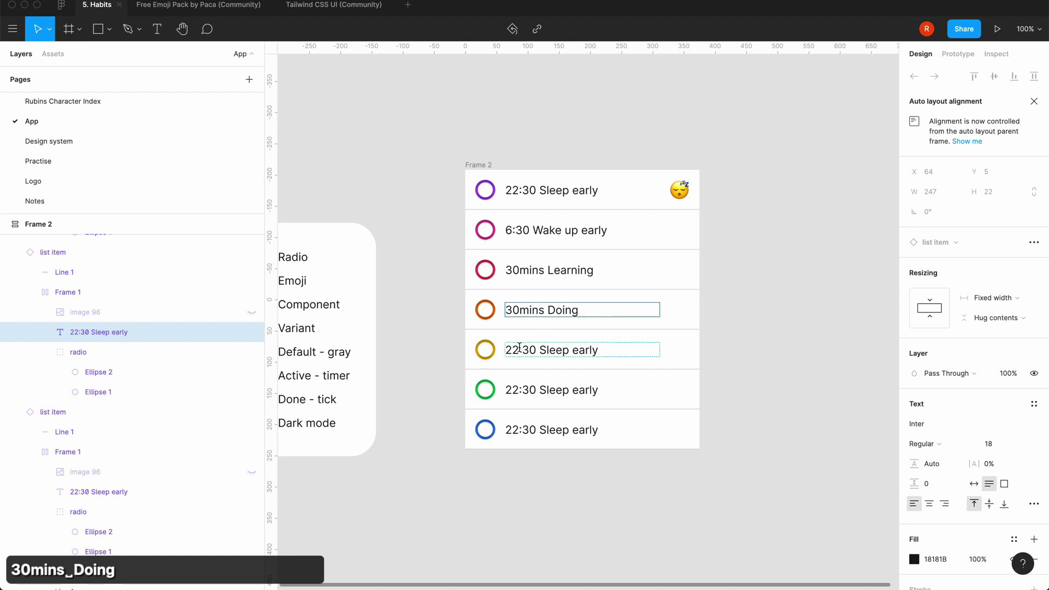
double_click(580, 350)
key("super+a")
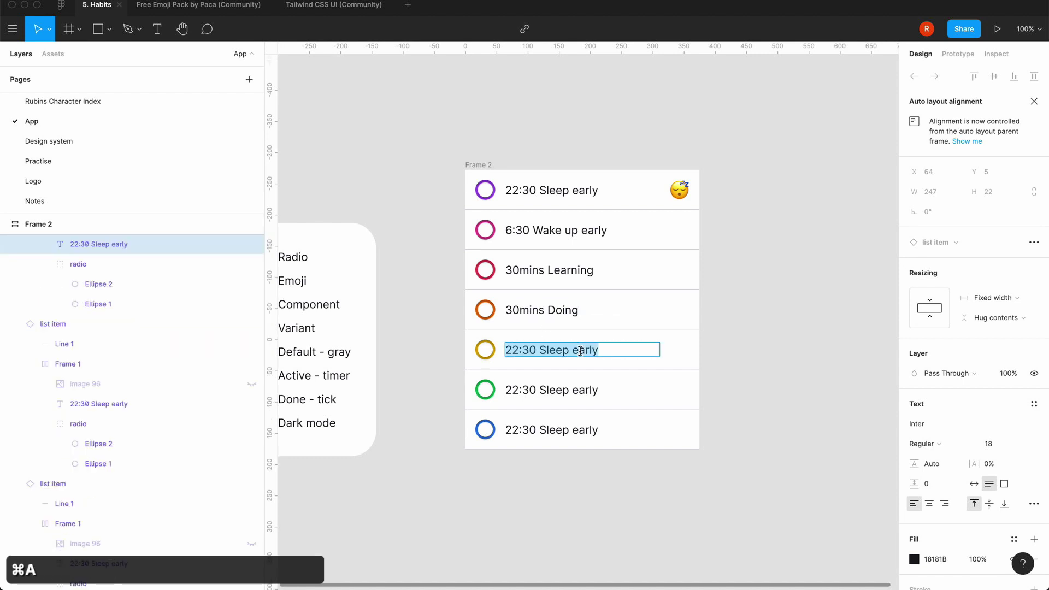
type("Share")
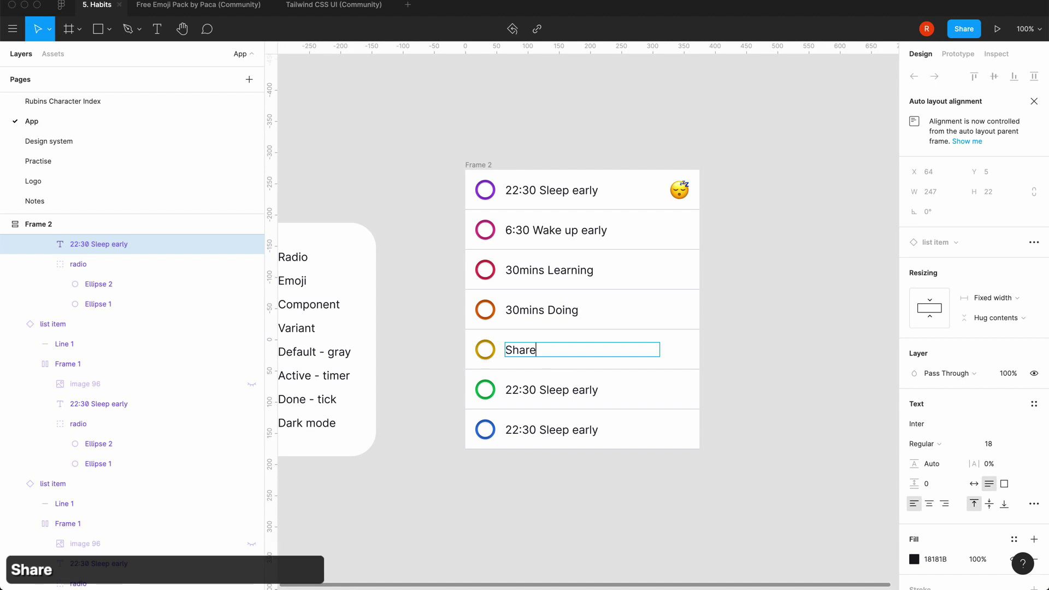
- Replace the label of the sixth row, with the green radio, with "Respond to feedback"
double_click(550, 388)
key("super+a")
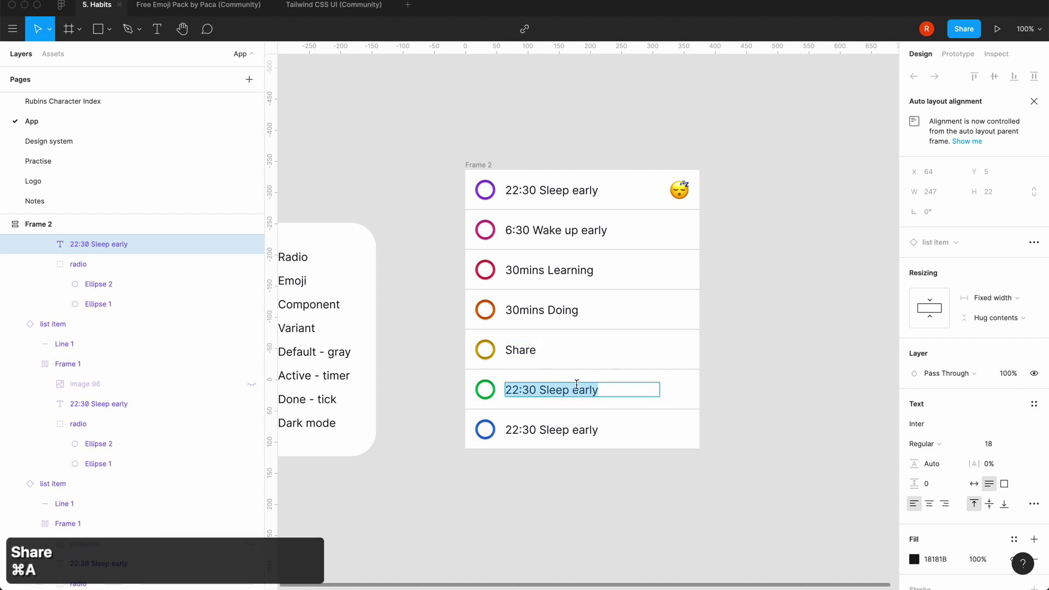
type("F")
key("BackSpace")
type("Res")
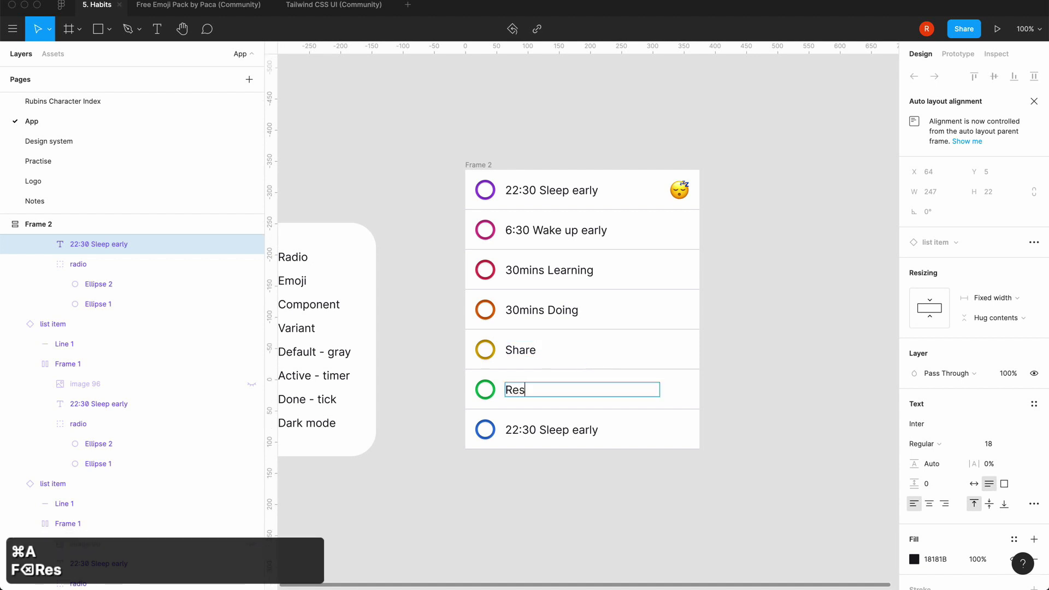
type("pond to")
key("BackSpace")
type("to ")
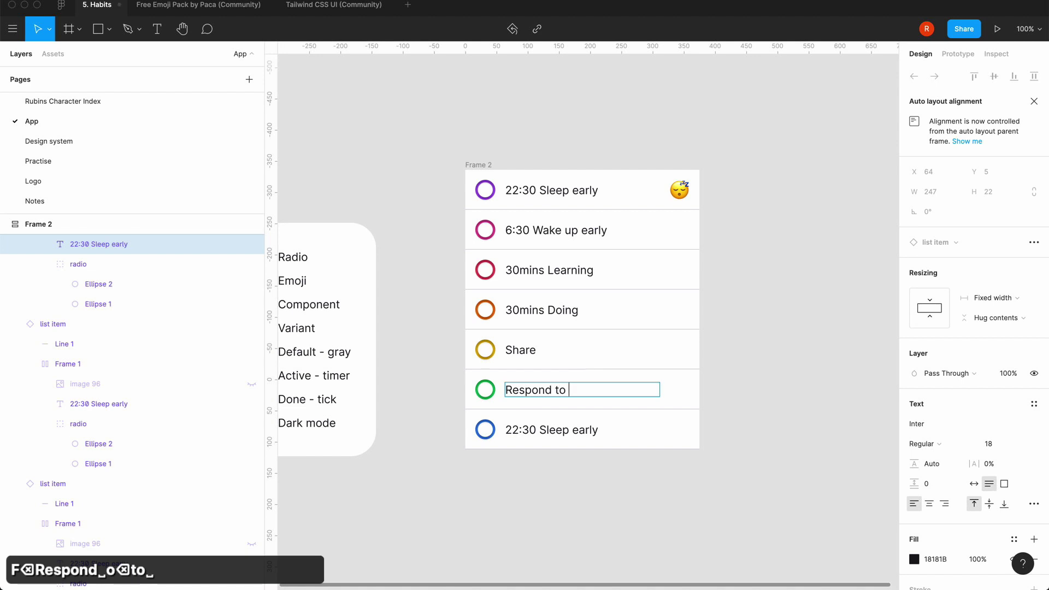
type("feedback")
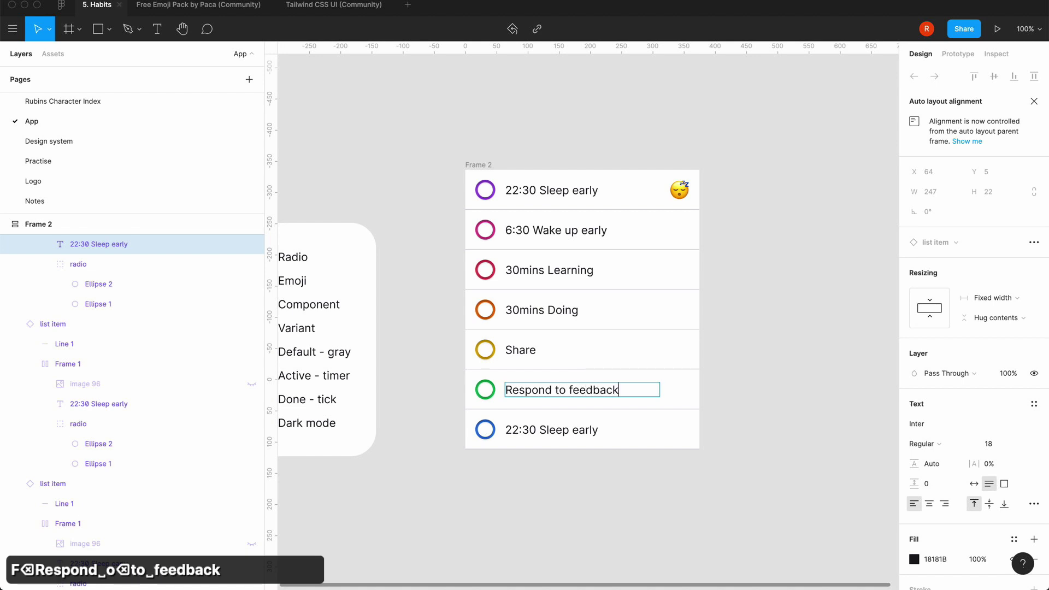
- Replace the label of the last row, with the blue radio, with "Bonus - make a video/audio"
left_click(540, 431)
key("cmd+a")
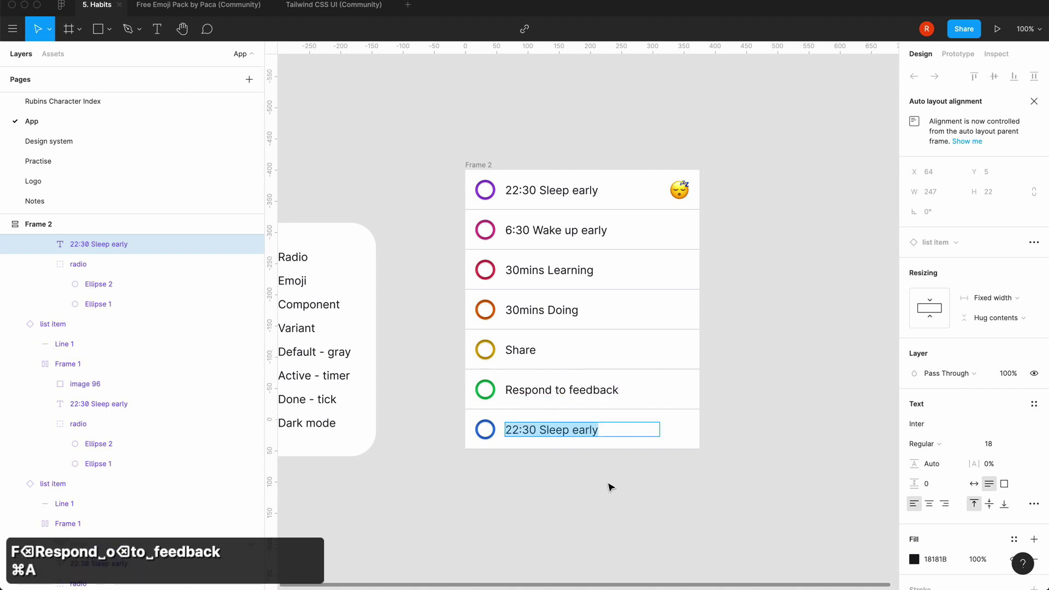
type("Bonus")
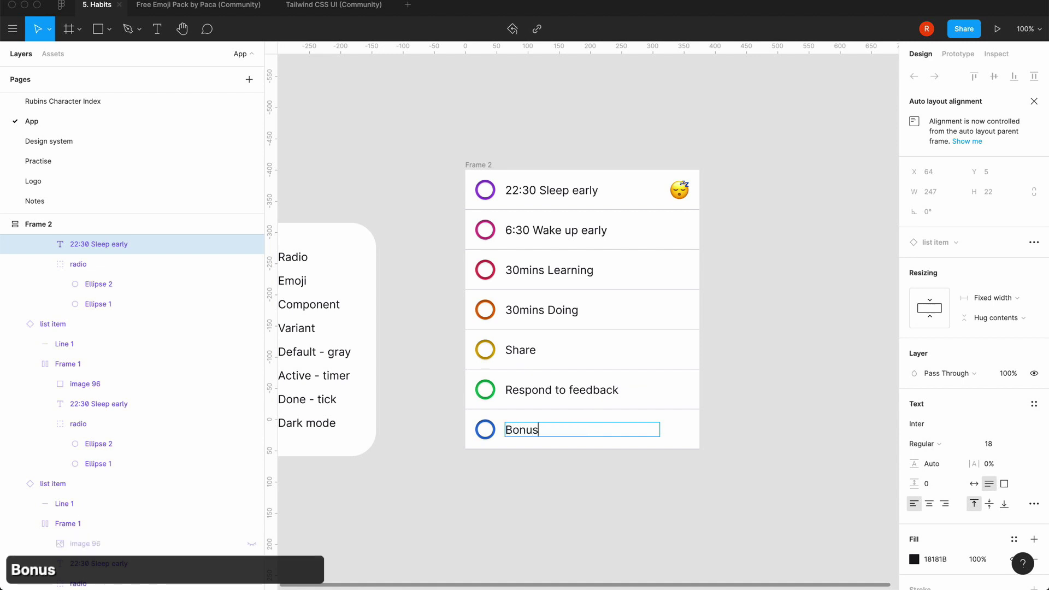
type(" - make a vid")
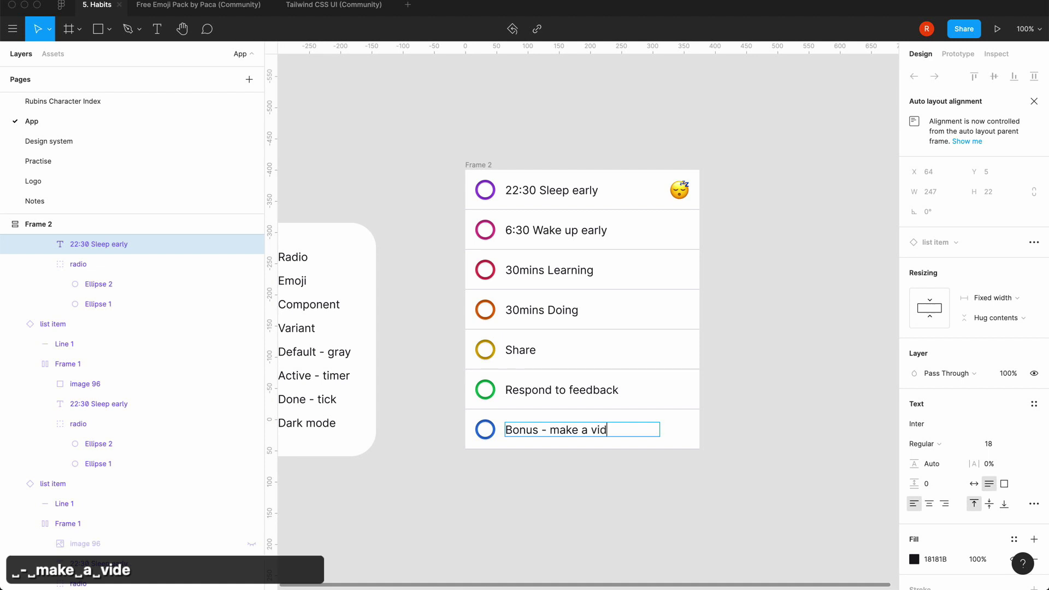
type("eo/audio")
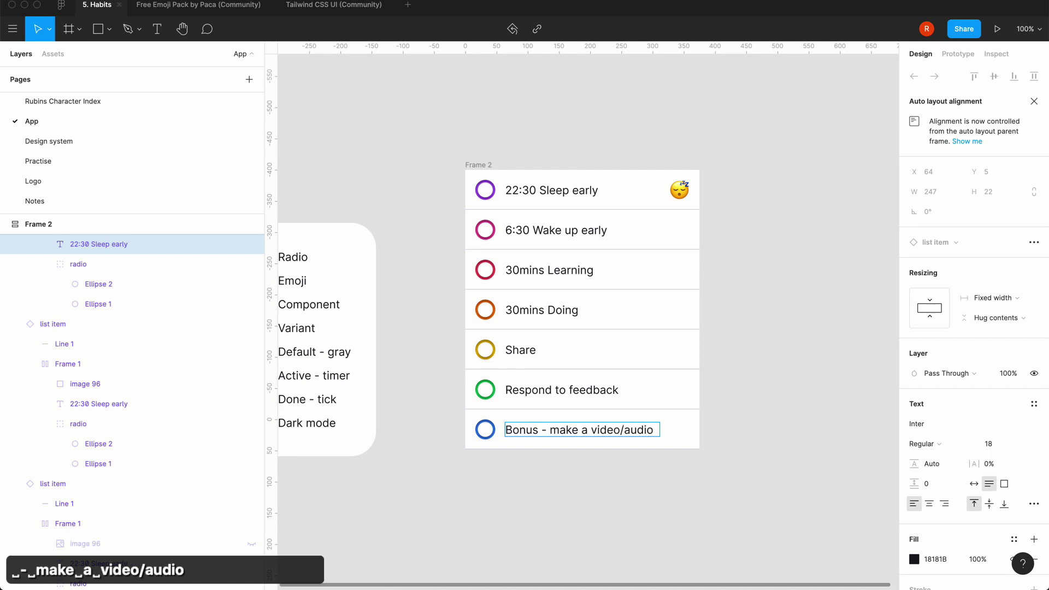
left_click(581, 481)
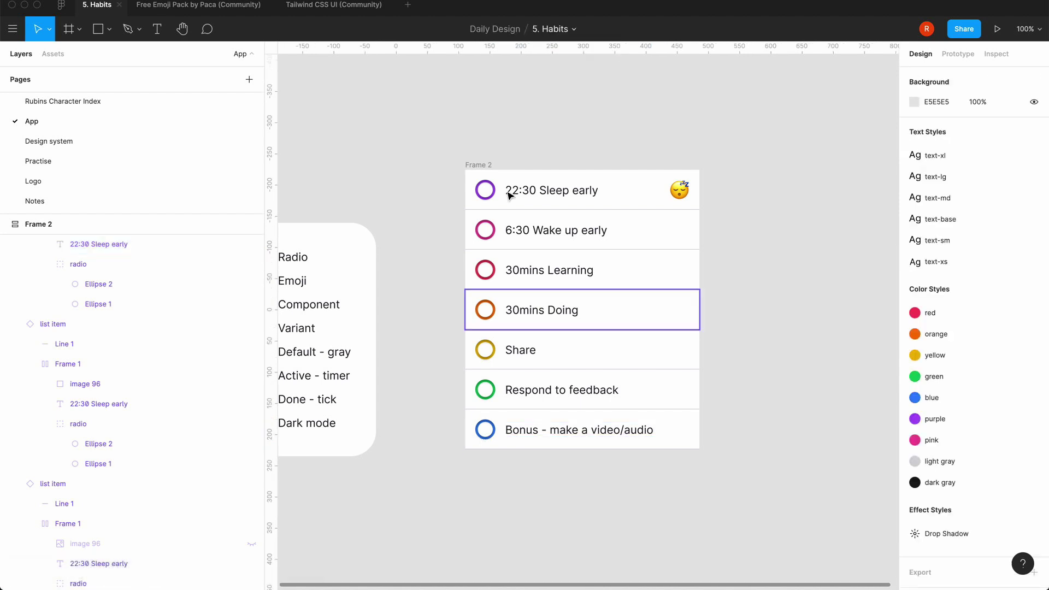
scroll(473, 147, "down", 2)
scroll(474, 147, "left", 3)
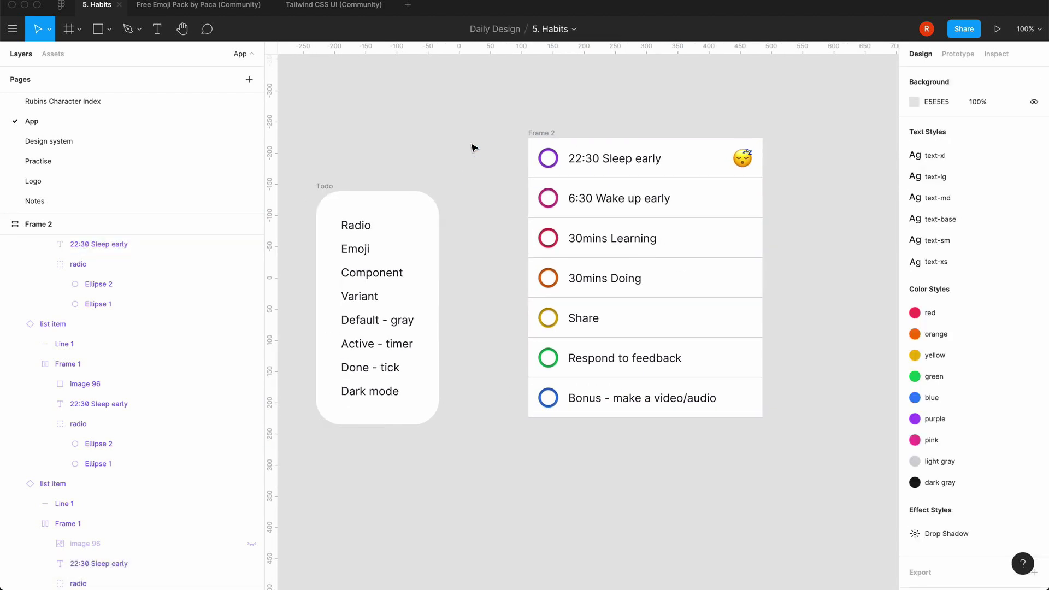
left_click(537, 134)
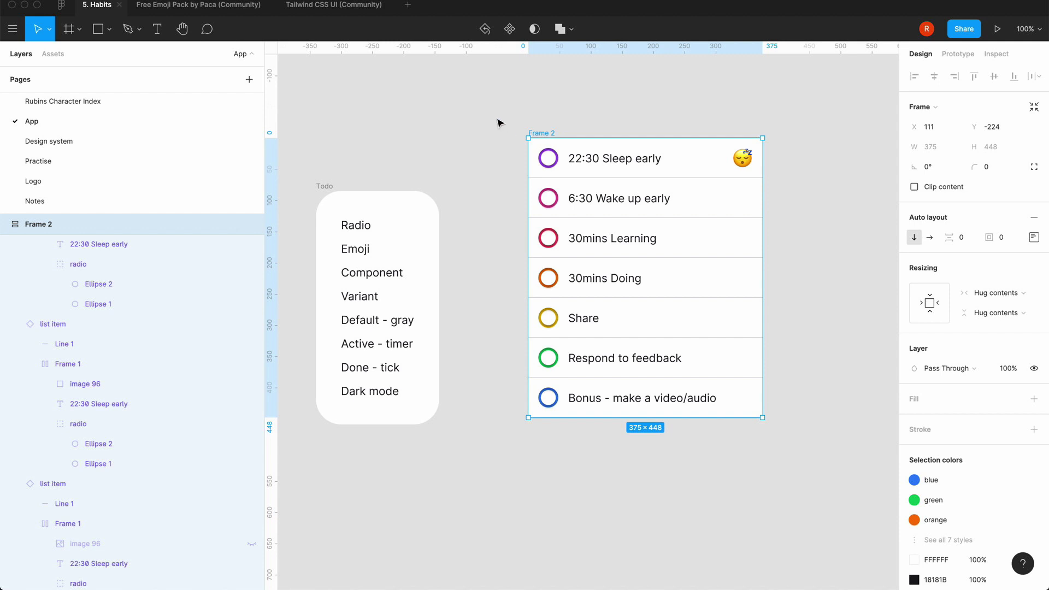
key("Escape")
key("minus")
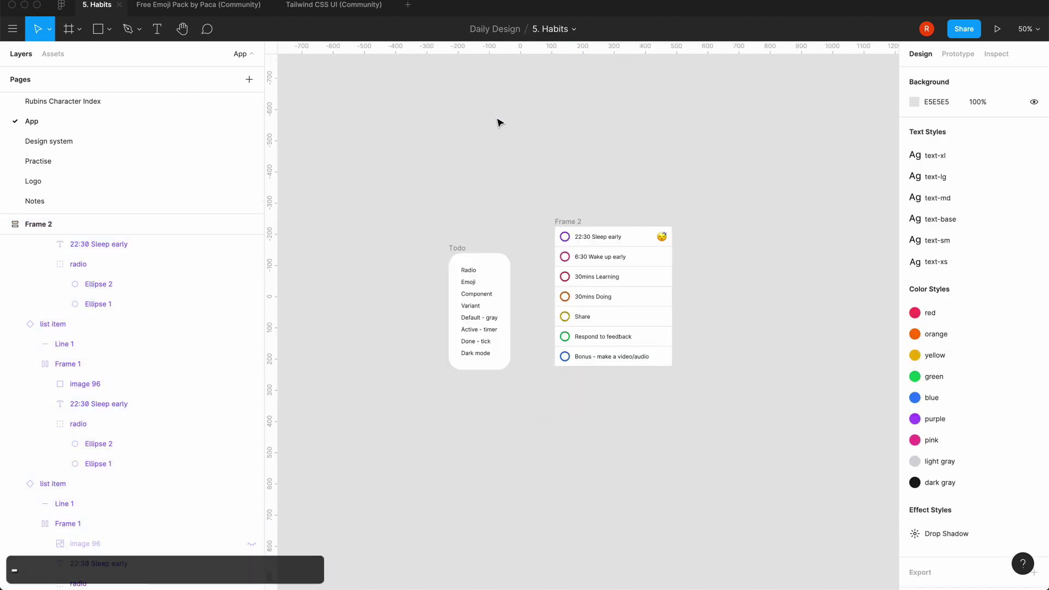
key("minus")
key("equal")
key("equal")
key("minus")
key("equal")
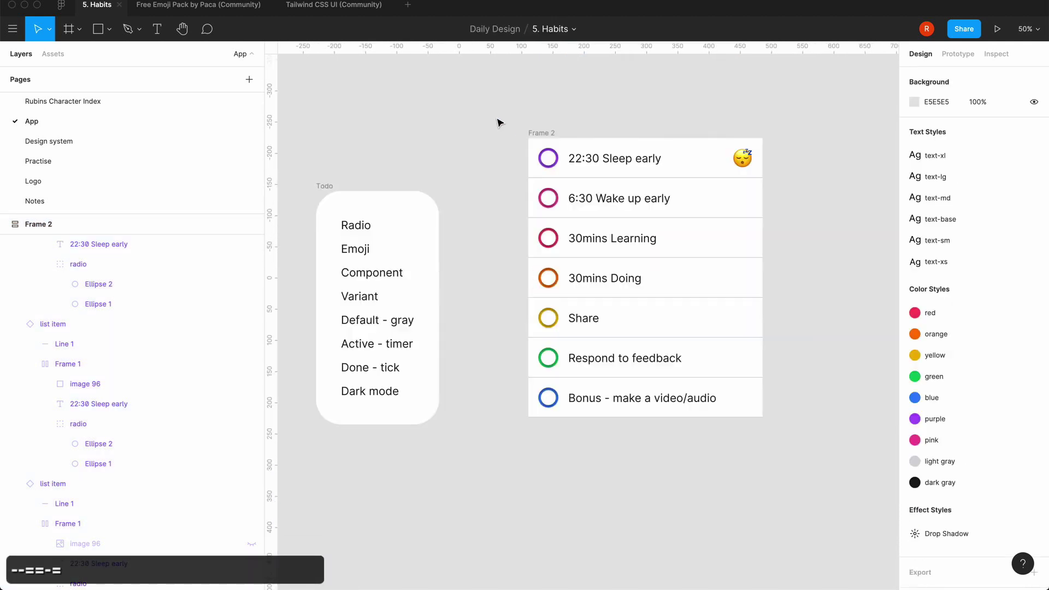
- Group the habit list frame and turn the group into an auto layout frame with 24 px padding
left_click(538, 136)
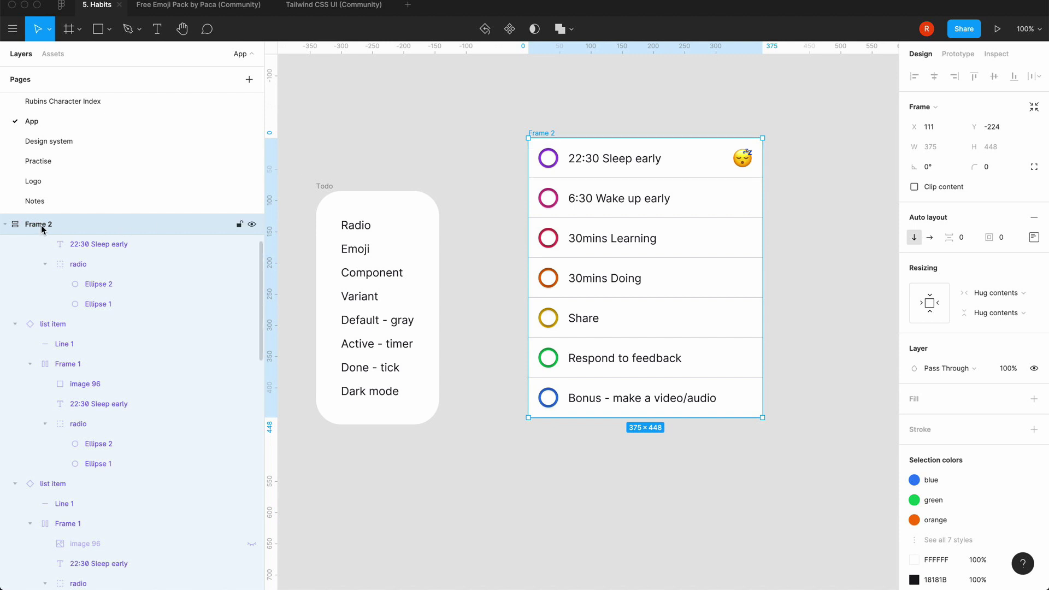
key("super+g")
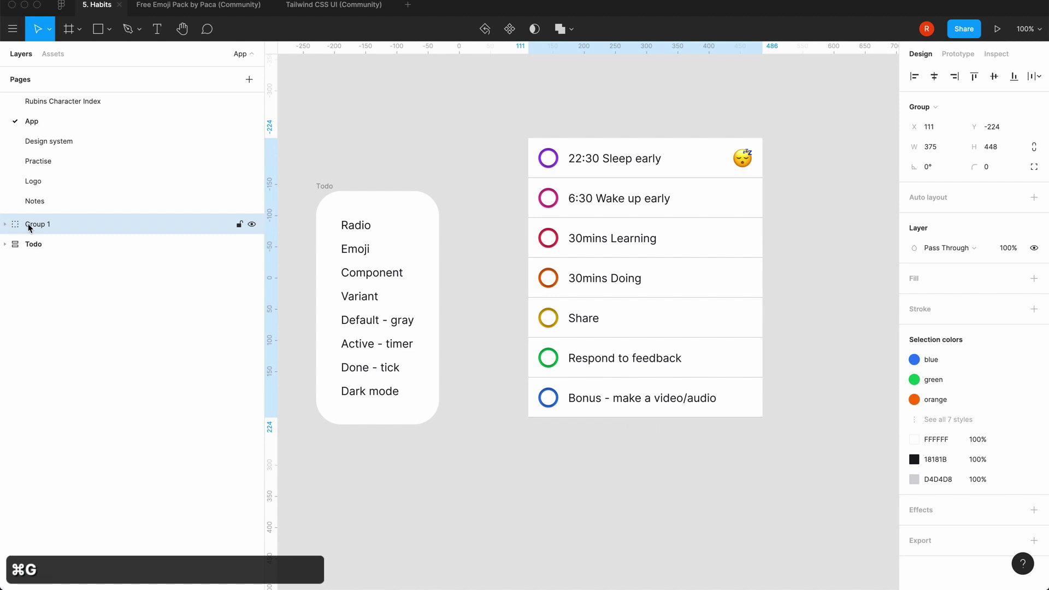
left_click(36, 227)
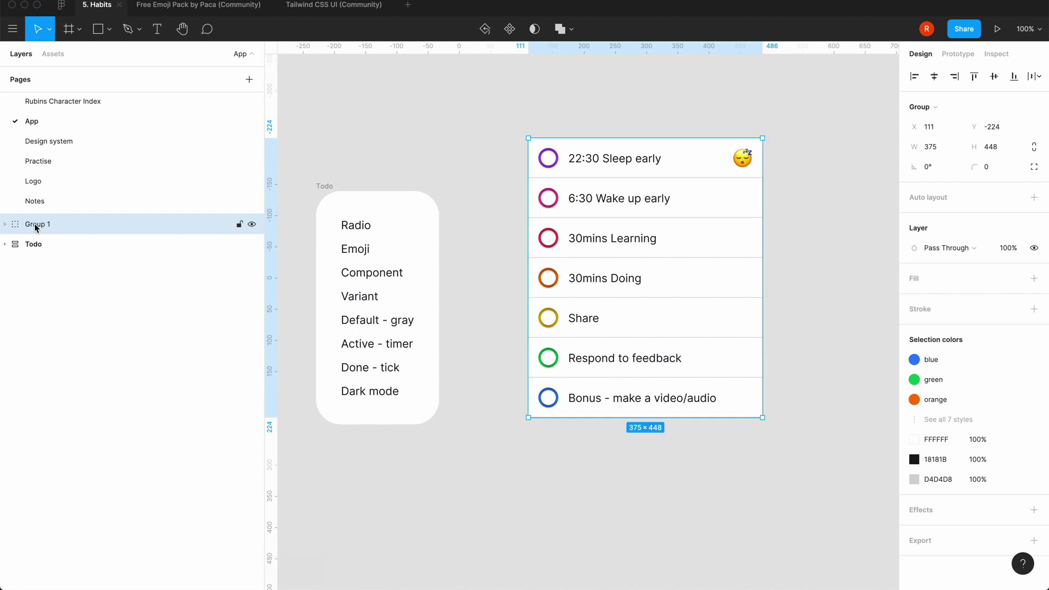
key("shift+a")
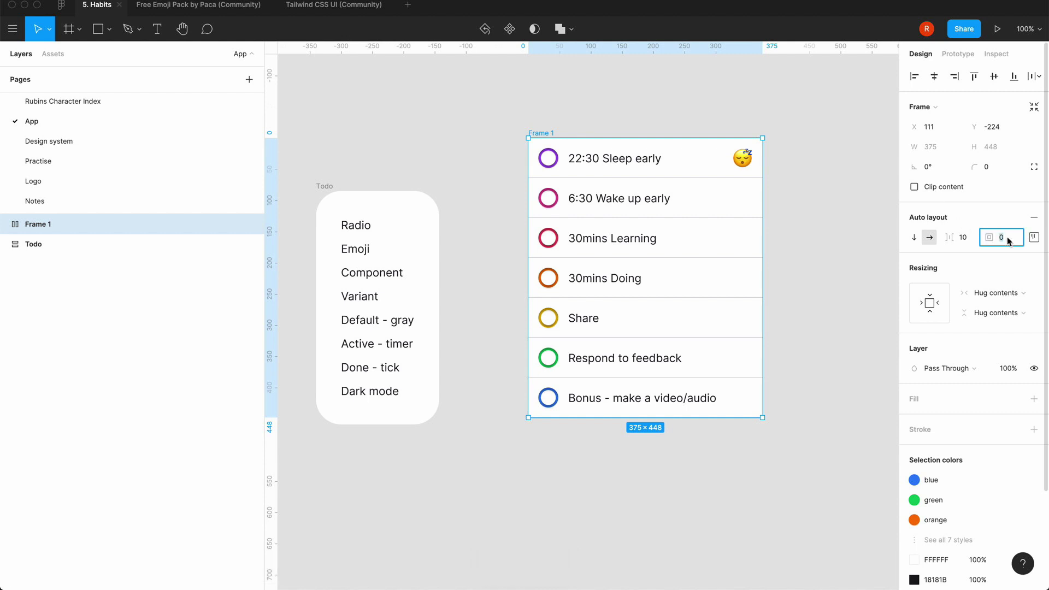
type("24p")
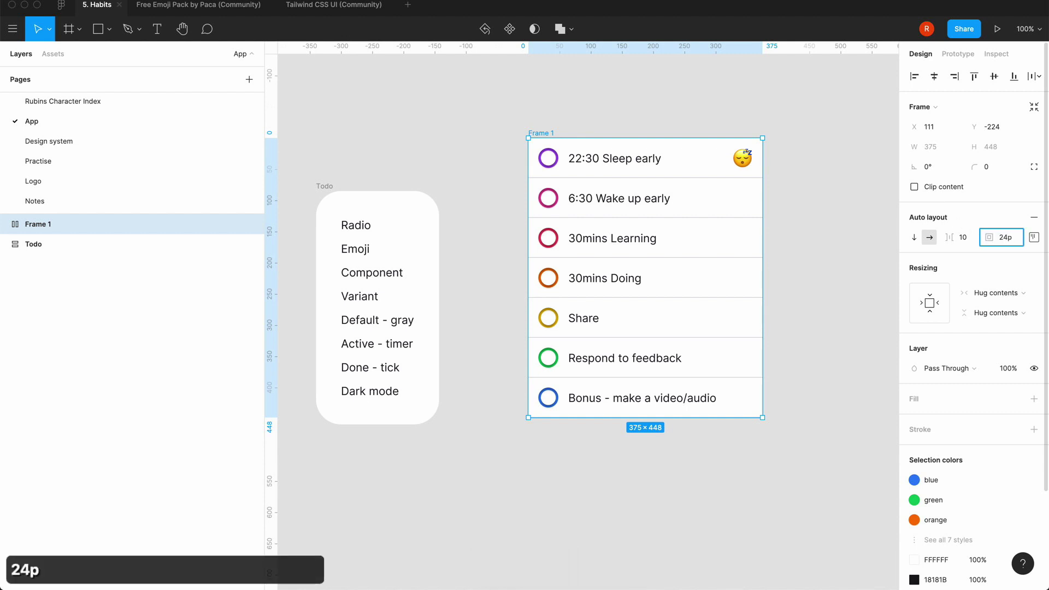
type("x")
key("Return")
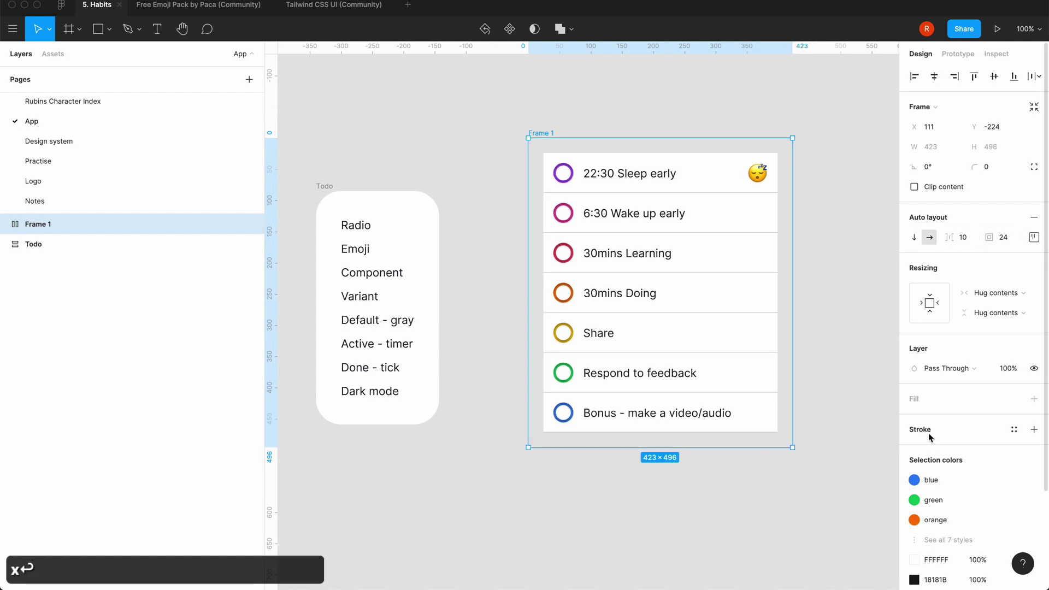
- Add a white FFFFFF fill at 50% opacity to the outer frame around the habit list
left_click(1034, 399)
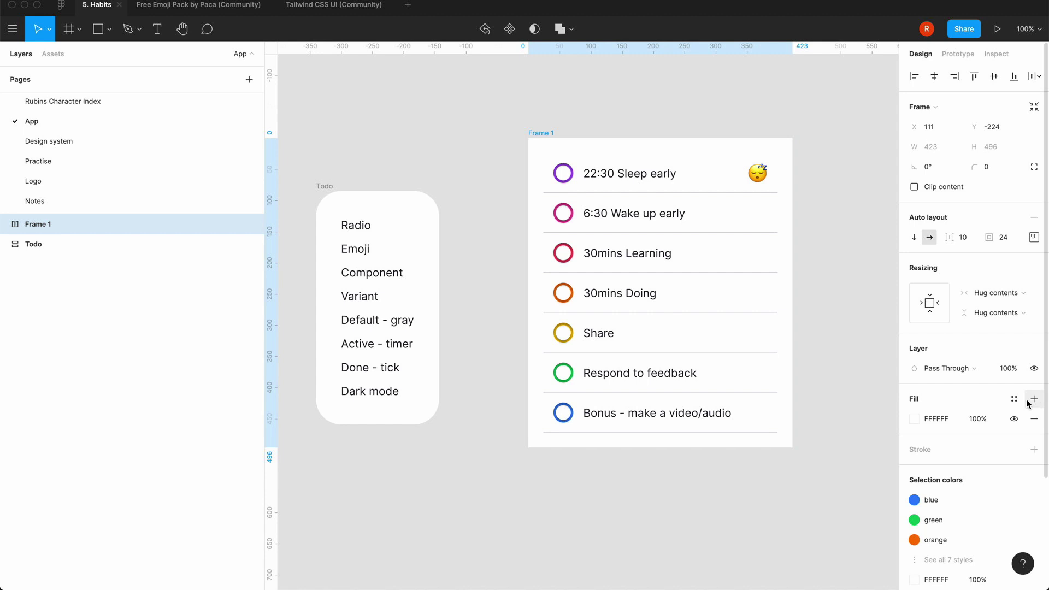
left_click(976, 420)
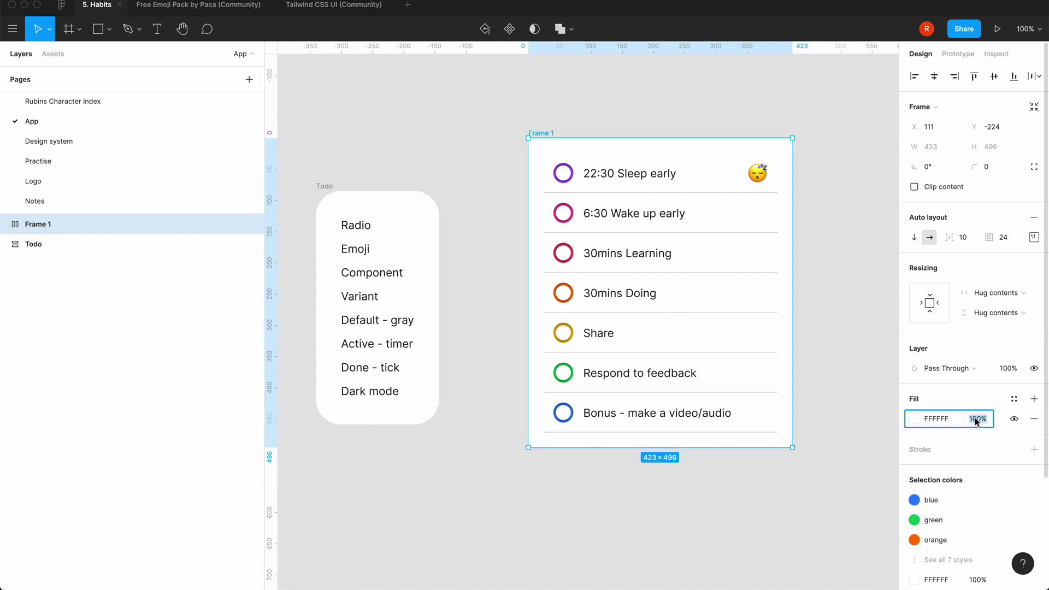
type("50")
key("Return")
left_click(857, 299)
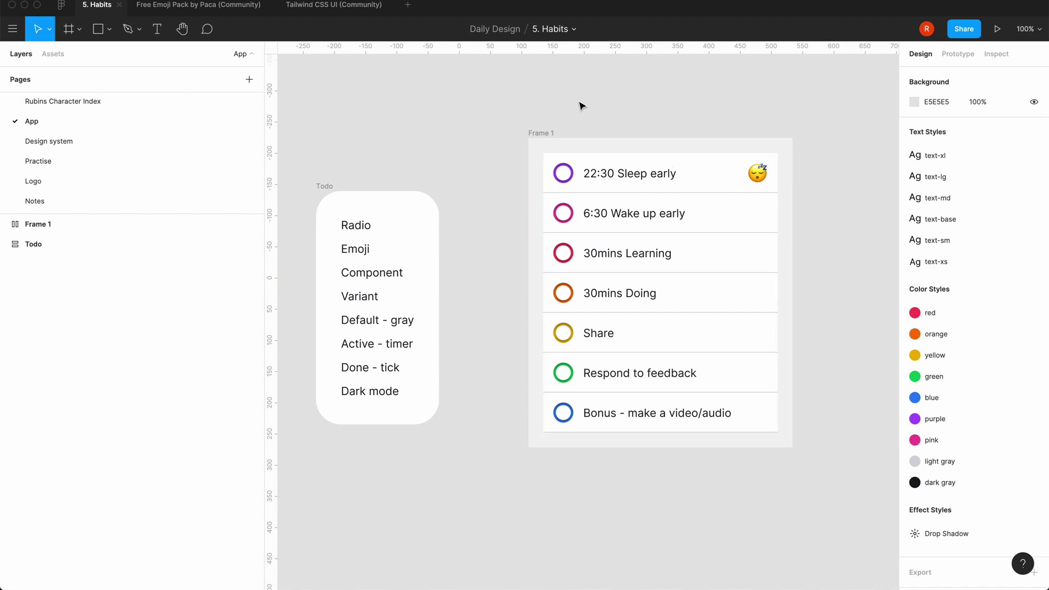
- Try a corner radius of 24 on the inner habit list frame
left_click(545, 135)
key("Return")
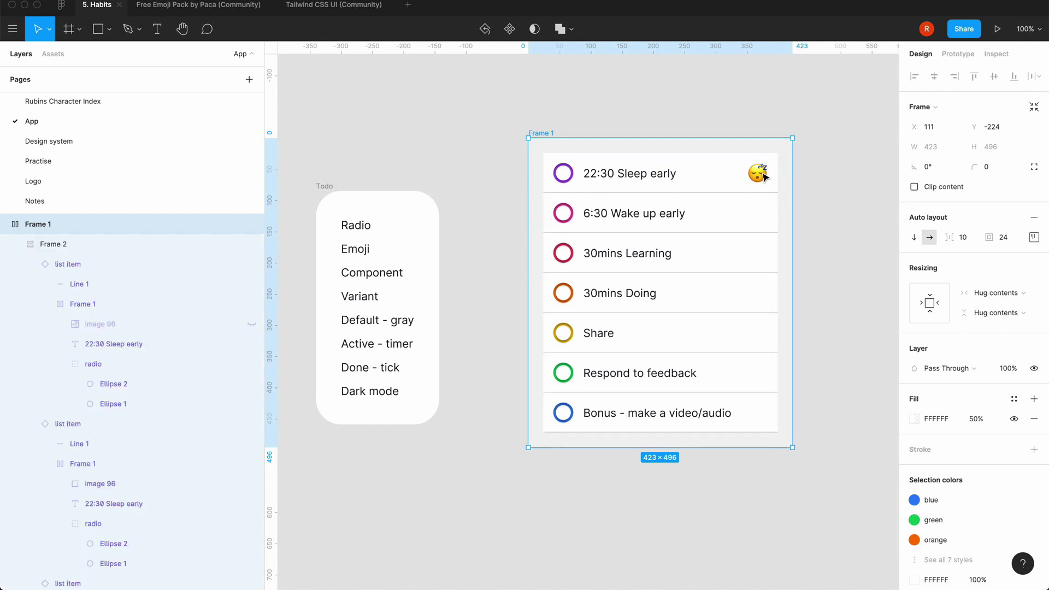
left_click(992, 236)
type("24")
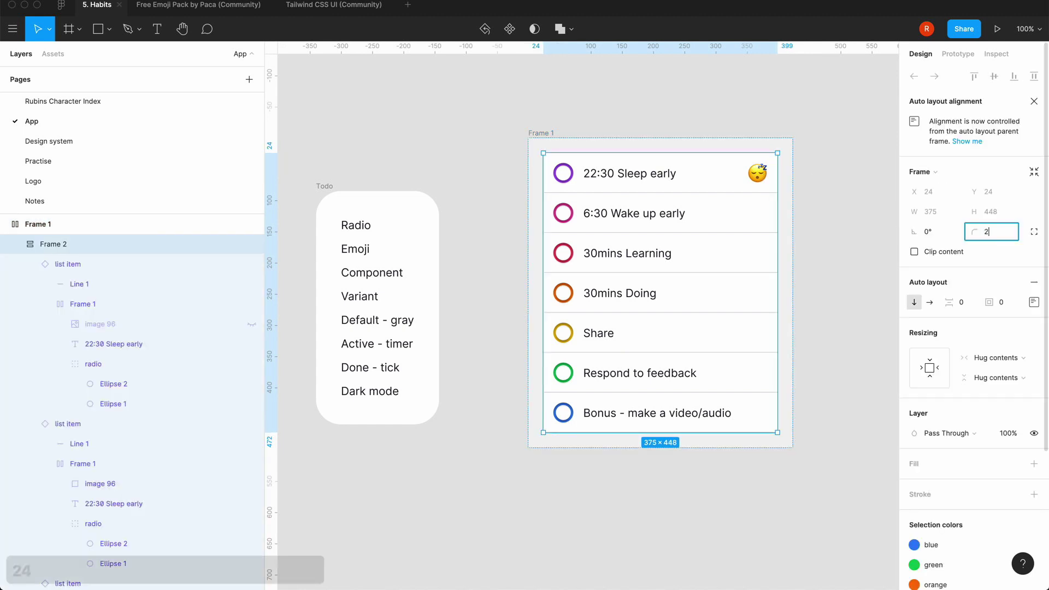
key("Return")
key("super+z")
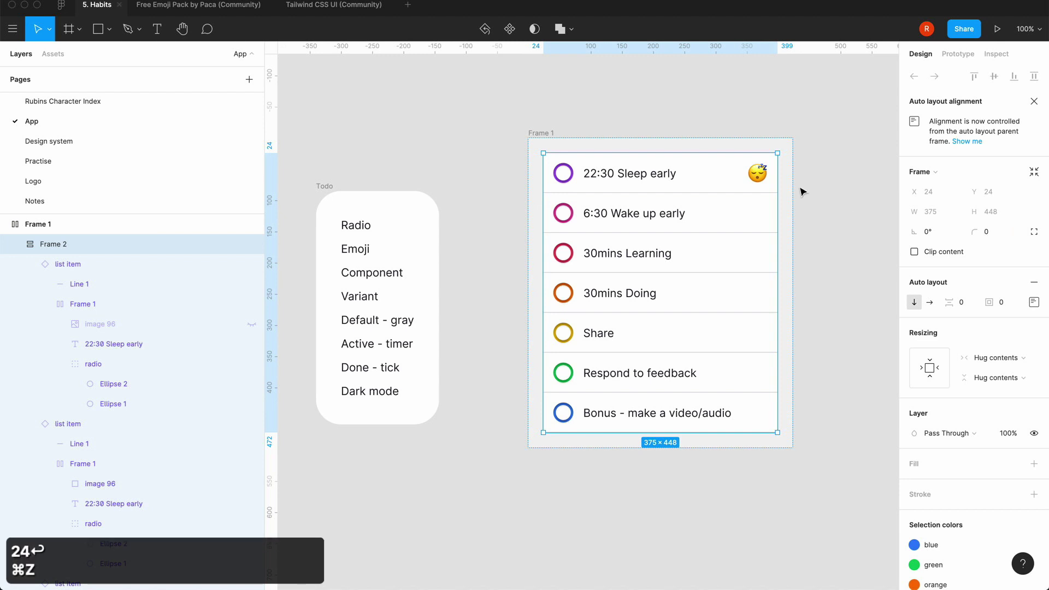
- Set the corner radius of the outer semi-transparent frame to 24
left_click(16, 245)
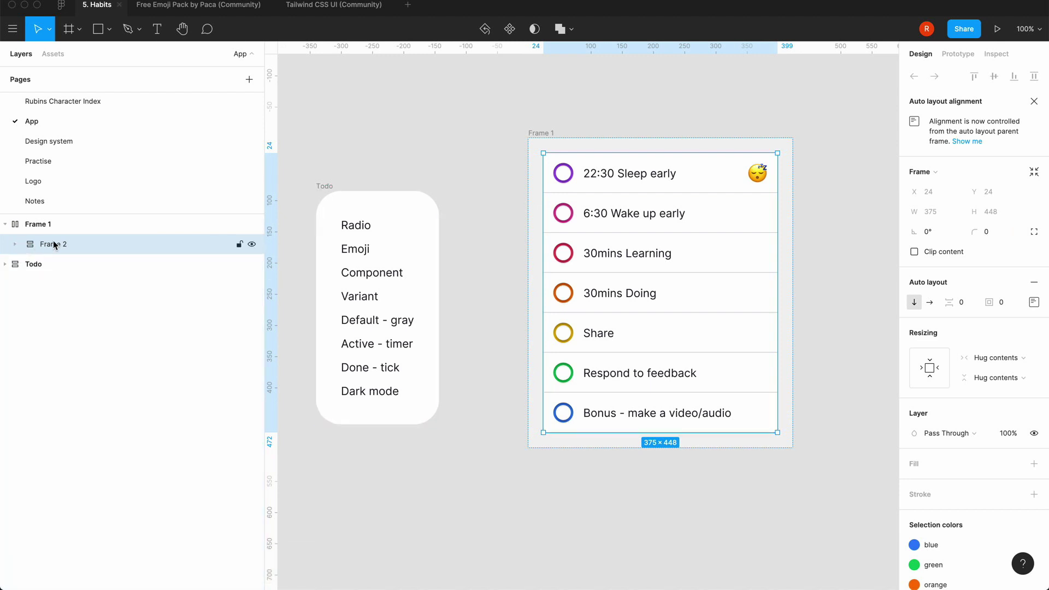
left_click(700, 85)
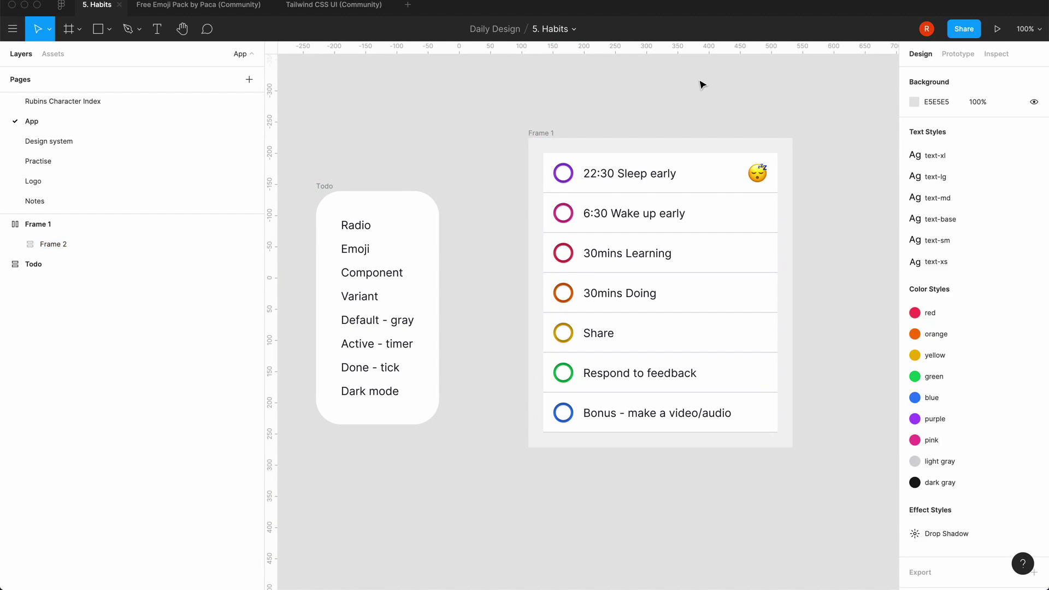
left_click(544, 134)
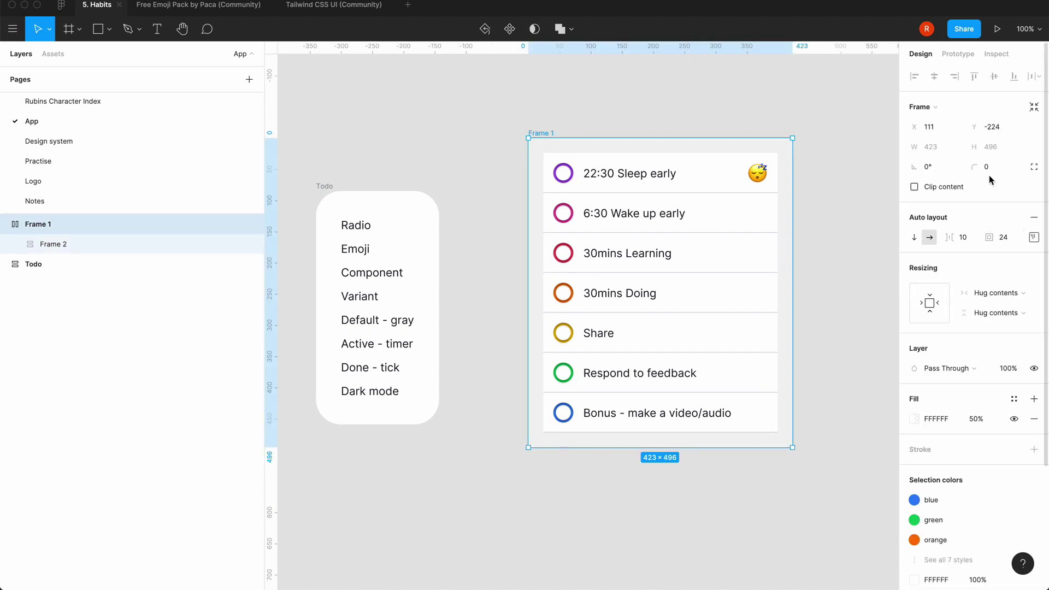
type("24")
key("Return")
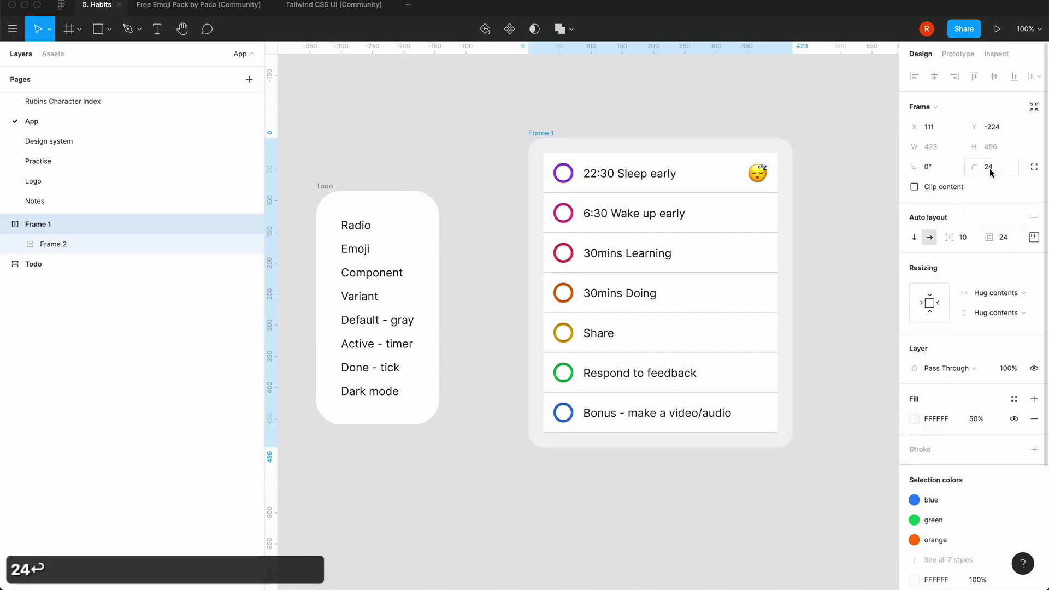
left_click(832, 182)
- Group the inner habit list frame and try a corner radius of 24 on the group
left_click(656, 174)
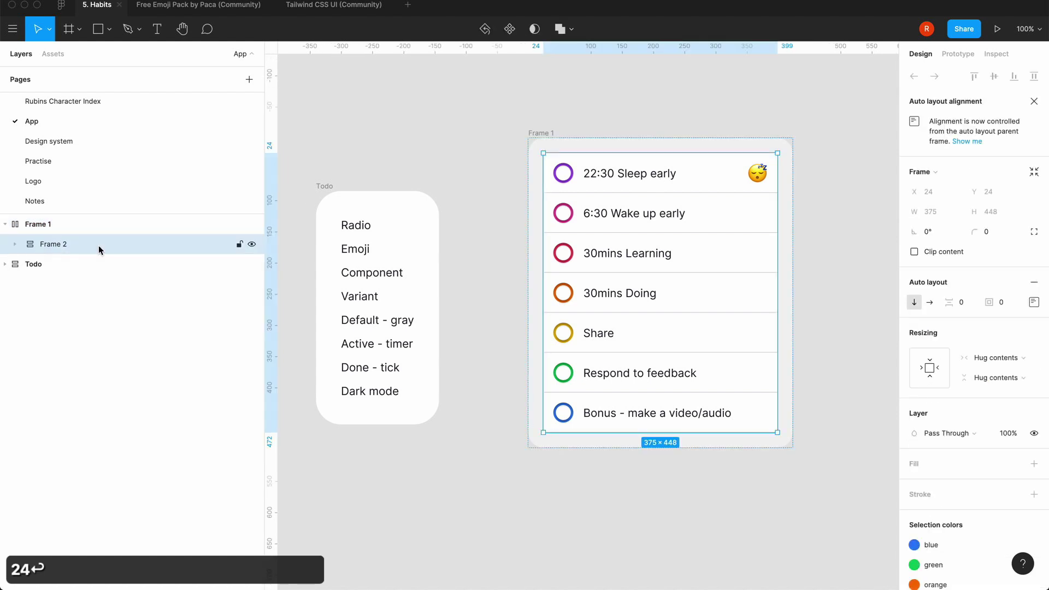
key("super+g")
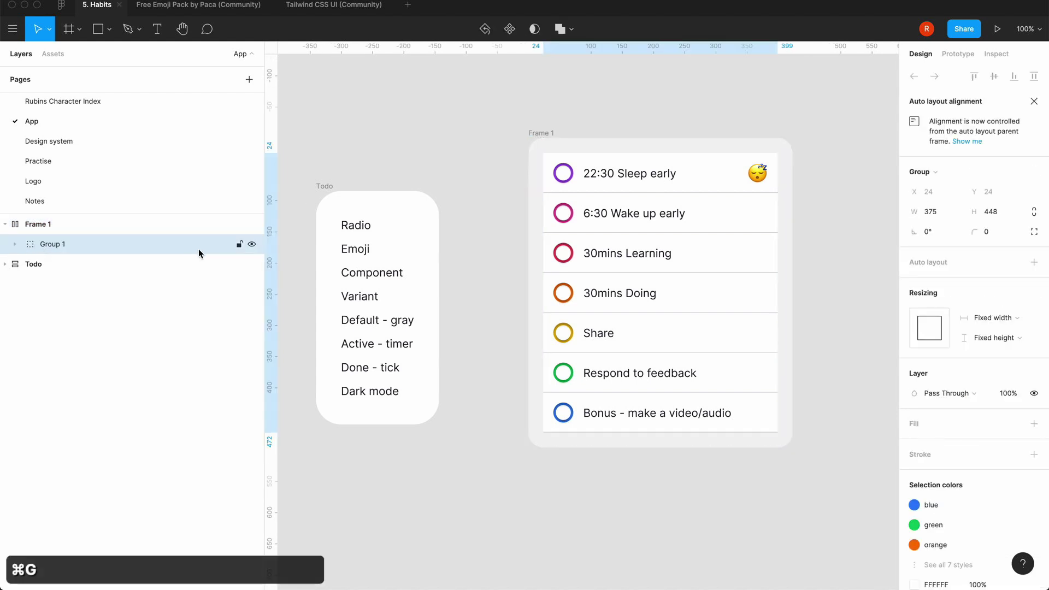
left_click(993, 236)
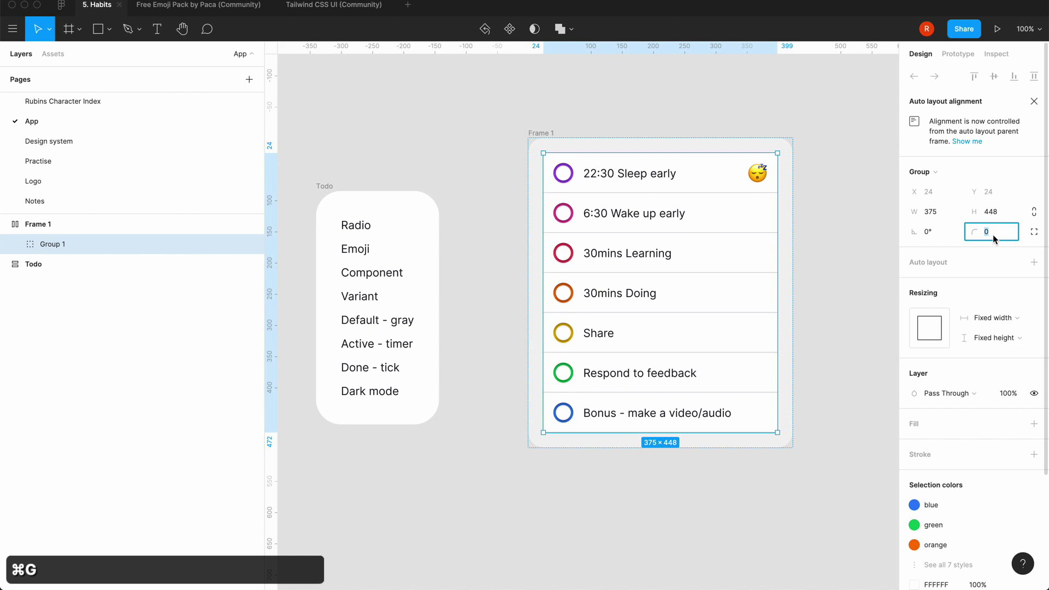
type("24")
key("Return")
key("super+z")
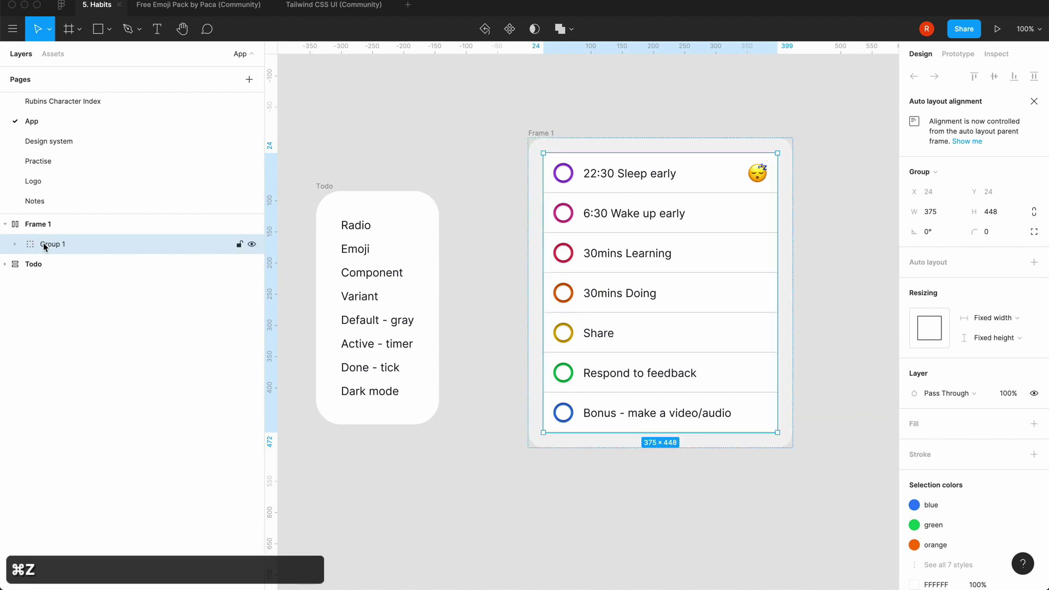
- Convert the group around the habit list to an auto layout frame and try a corner radius of 24 on it
key("shift+a")
left_click(993, 236)
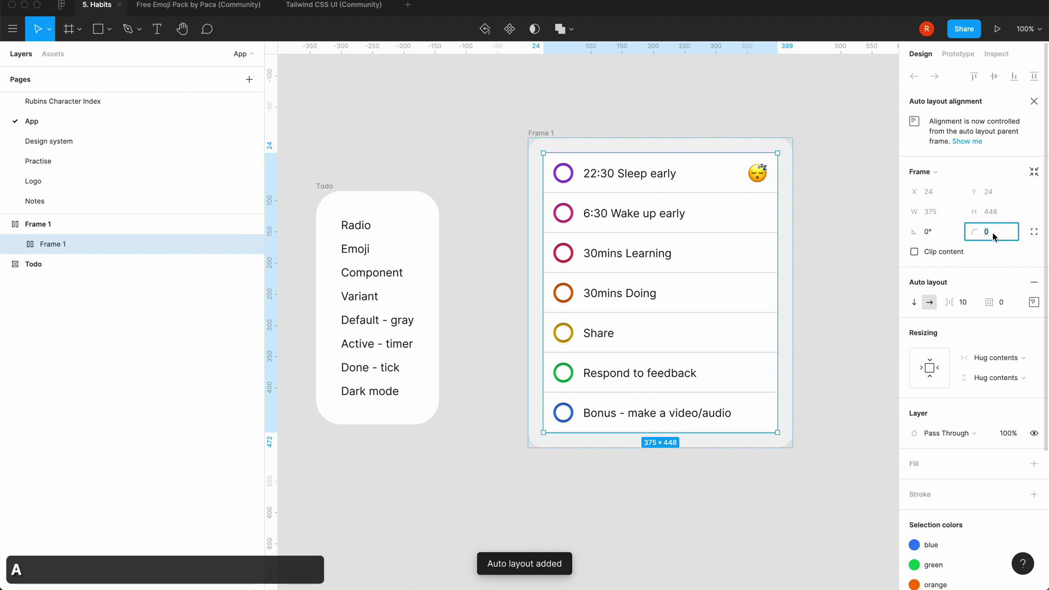
type("24")
key("Return")
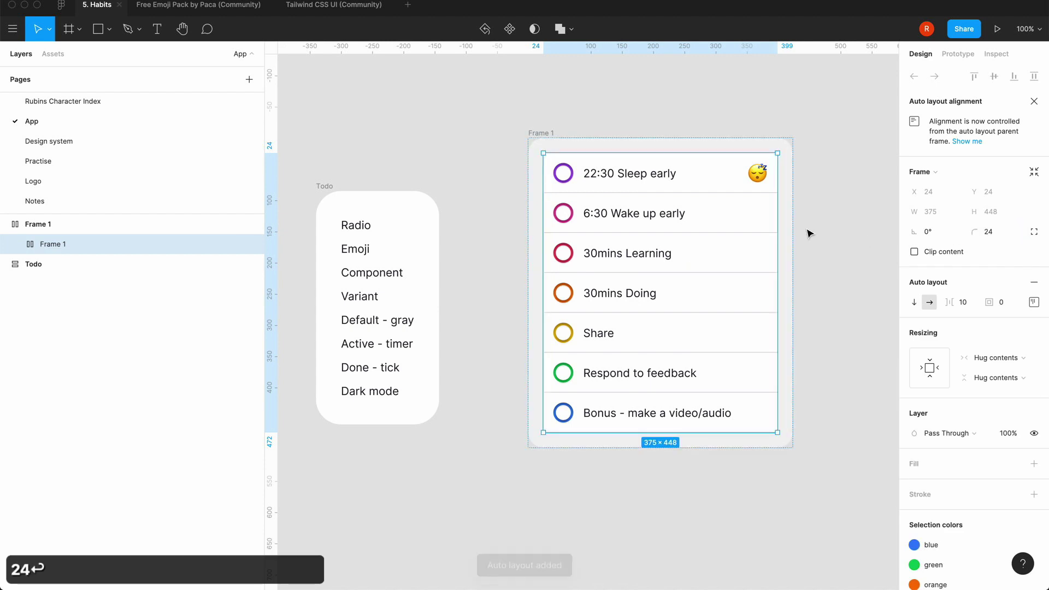
key("super+z")
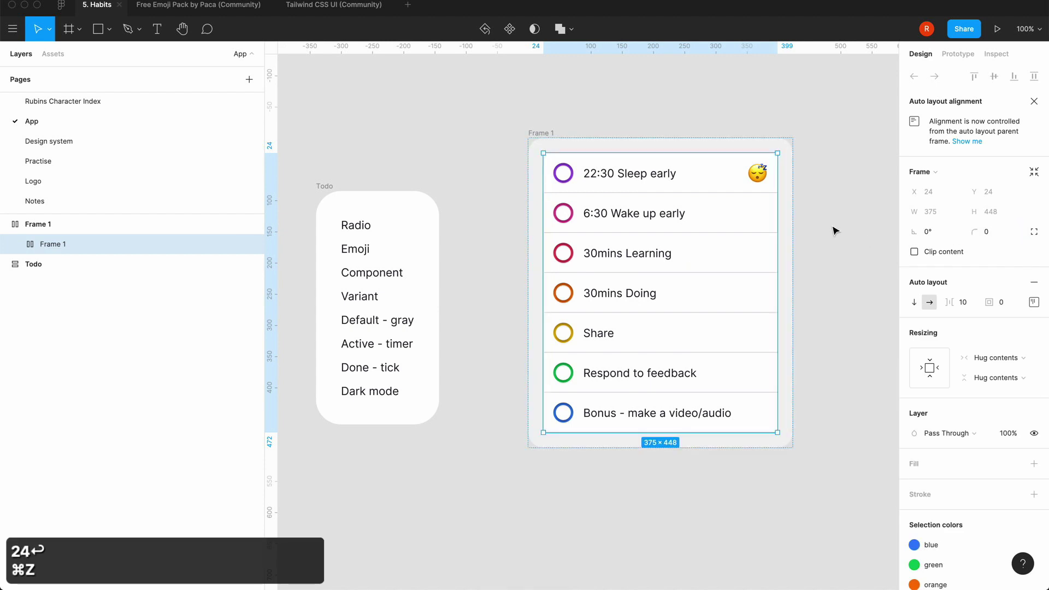
- Set the corner radius of the innermost frame, Frame 2, holding the list items to 24 px
left_click(527, 98)
key("super+equal")
scroll(526, 98, "up", 5)
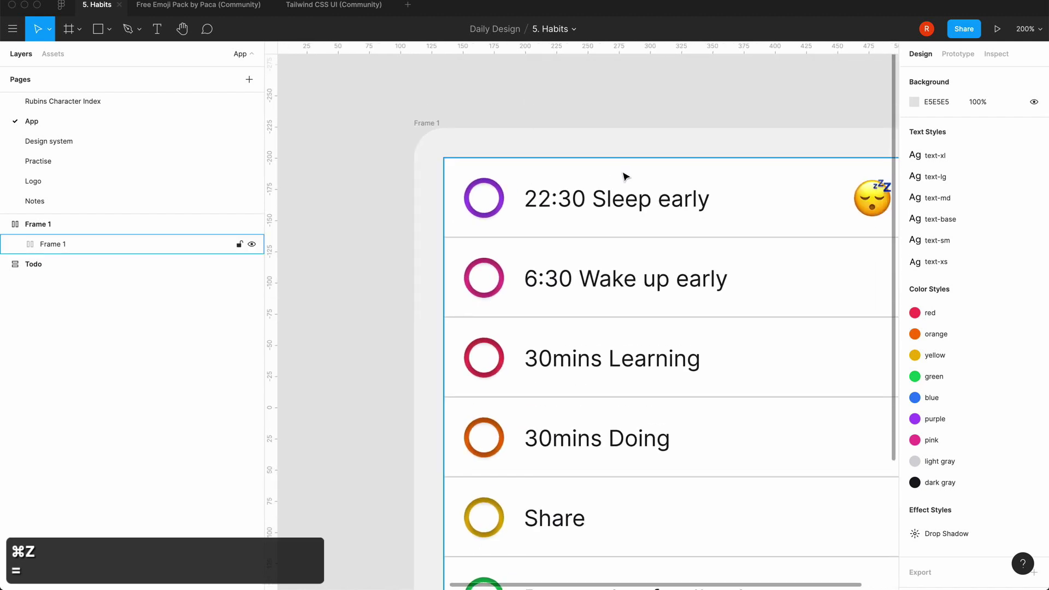
left_click(676, 184)
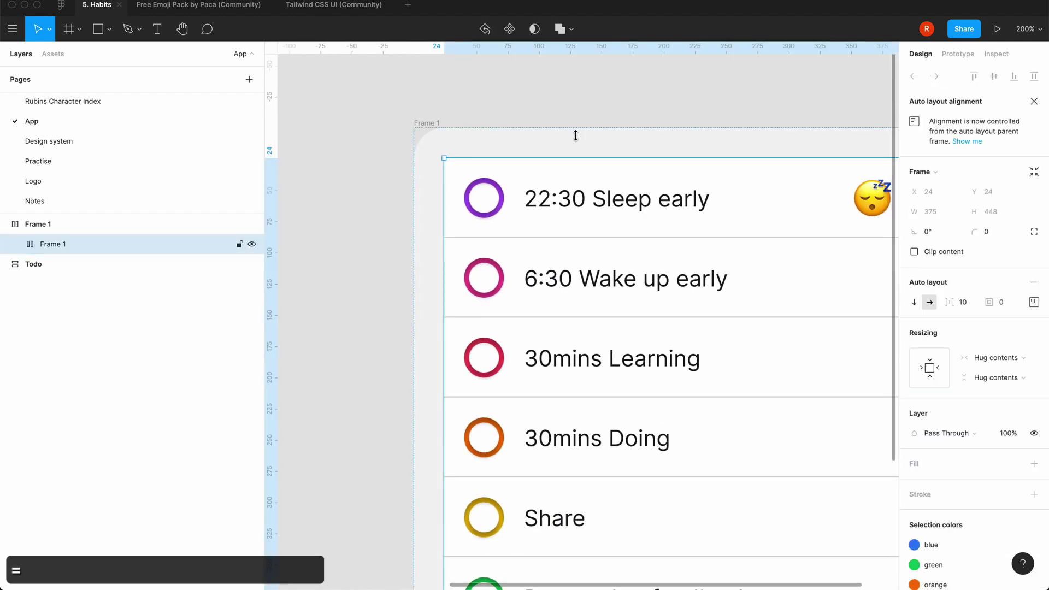
left_click(15, 243)
left_click(47, 261)
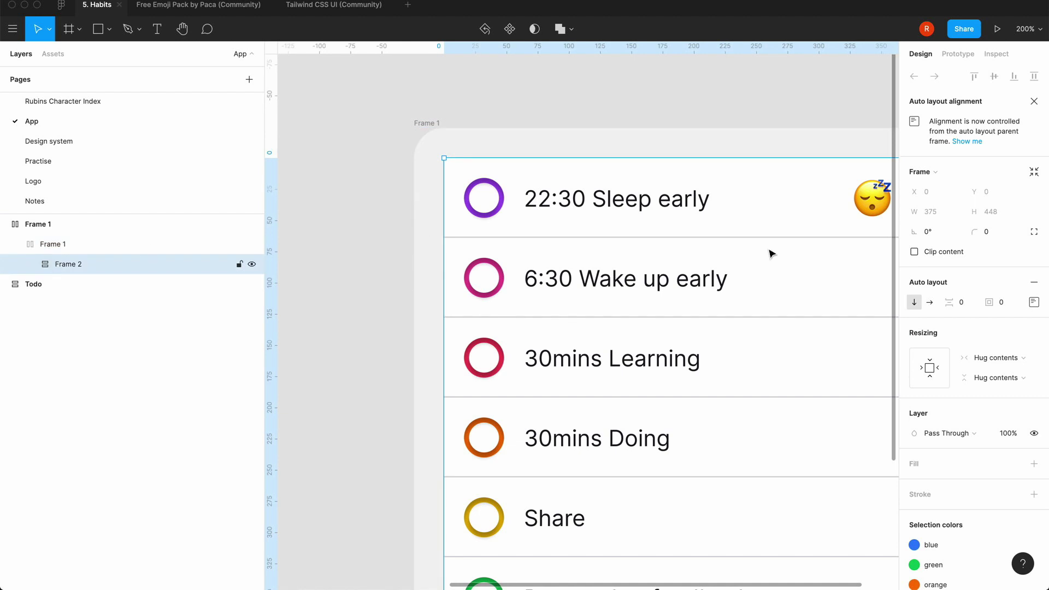
left_click(1001, 239)
type("24px")
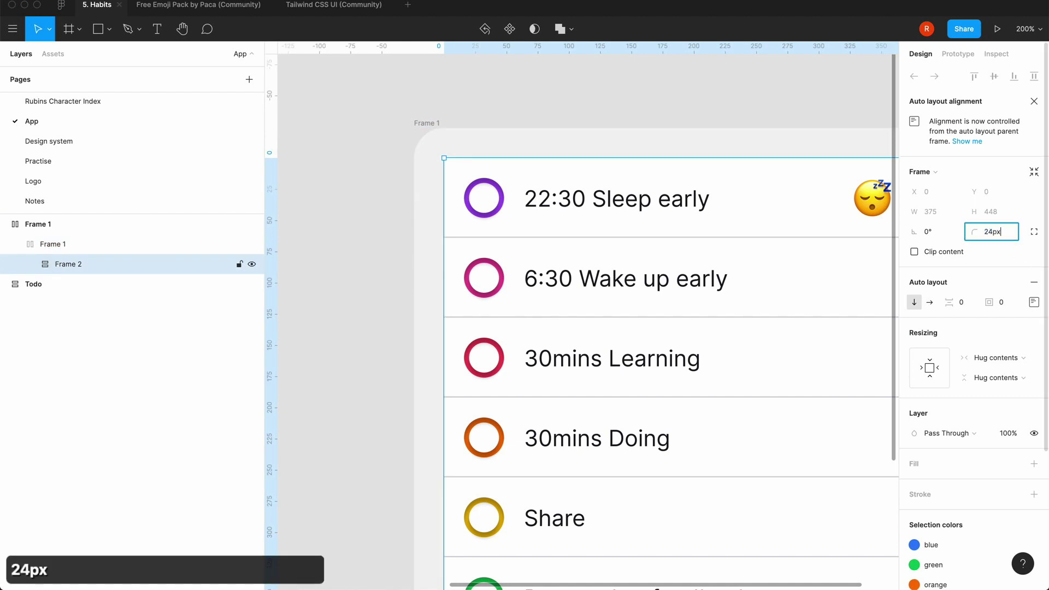
key("Return")
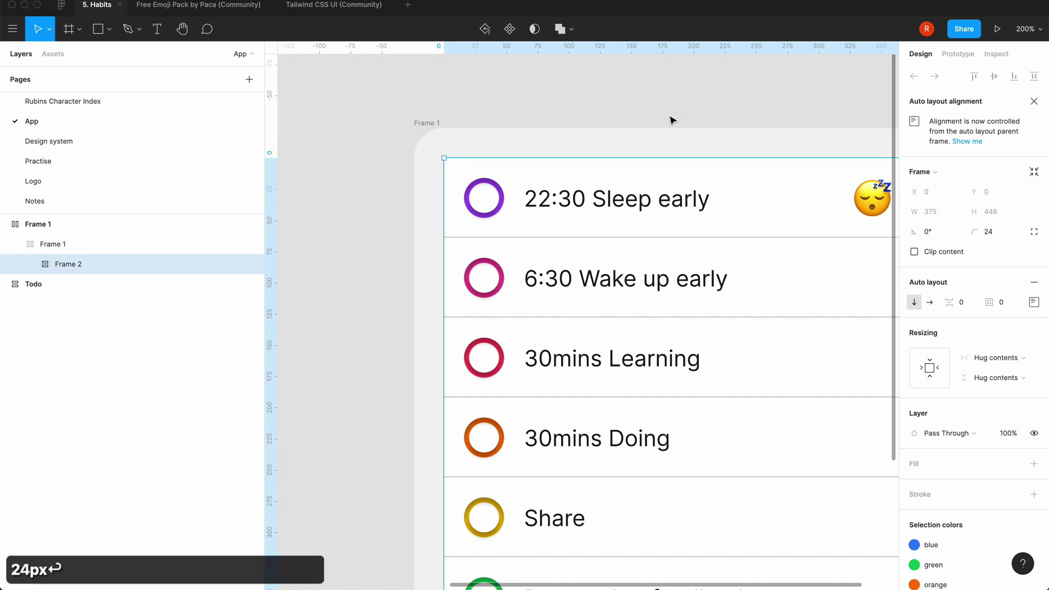
- Expand Frame 2 in the layer tree and collapse each of its seven list items
left_click(31, 264)
left_click(44, 284)
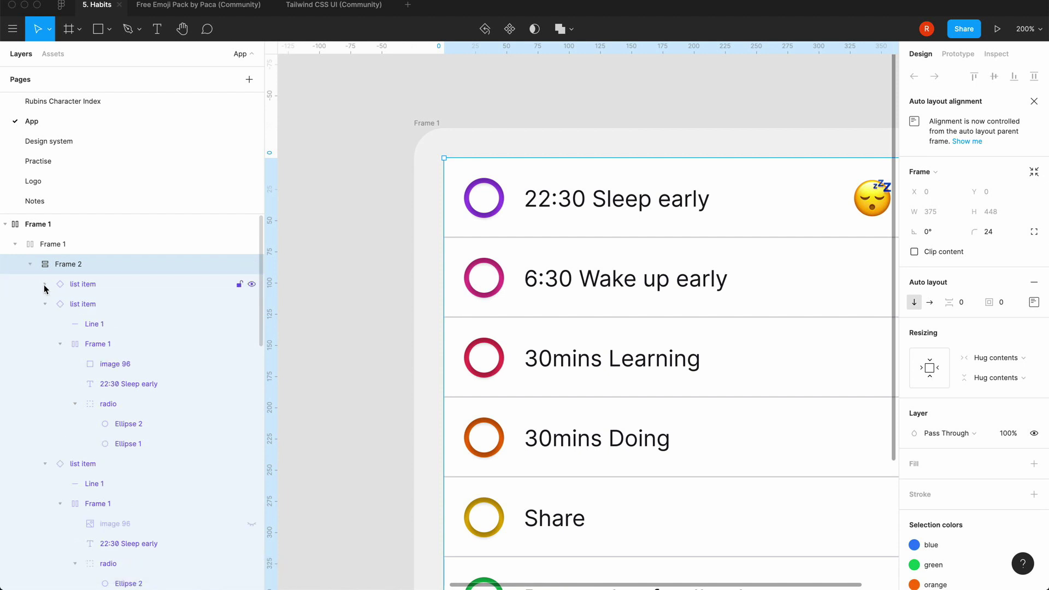
left_click(45, 304)
left_click(45, 324)
left_click(45, 344)
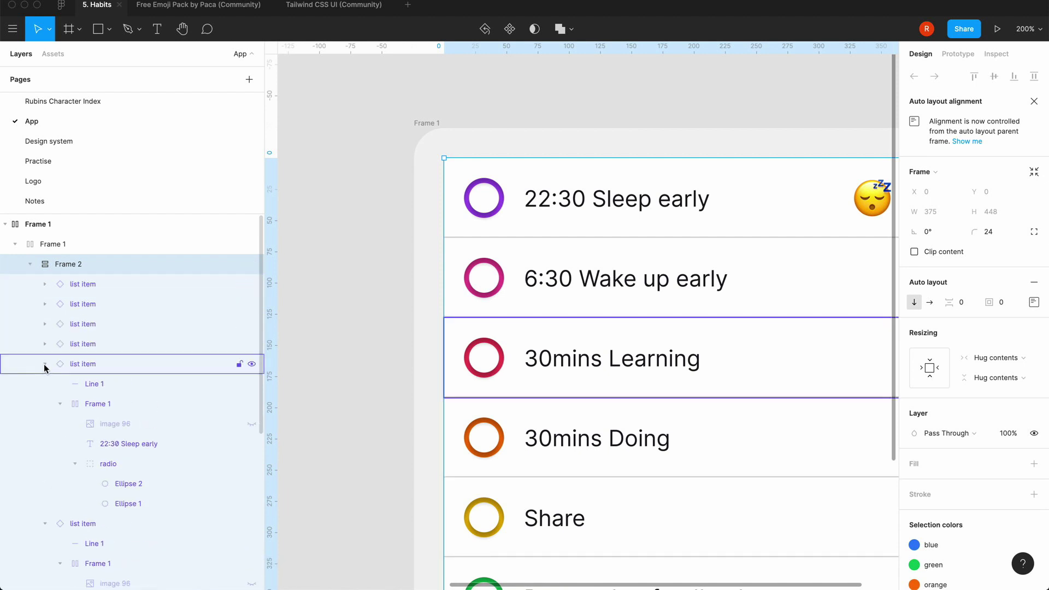
left_click(45, 364)
left_click(44, 384)
left_click(45, 404)
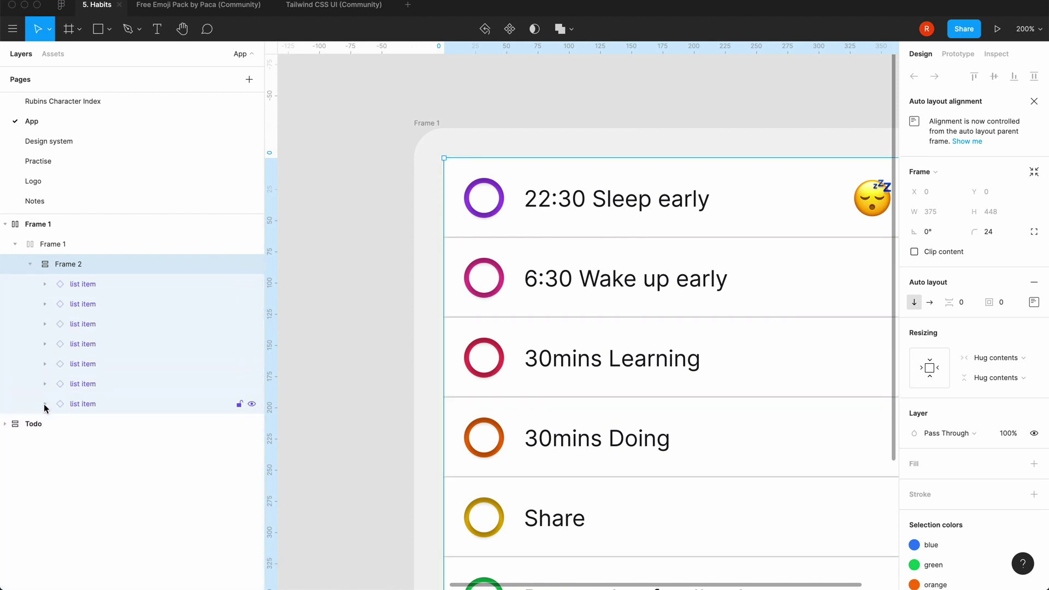
- Wrap the inner auto layout Frame 1 in a new frame and try a corner radius of 40 on it
right_click(34, 250)
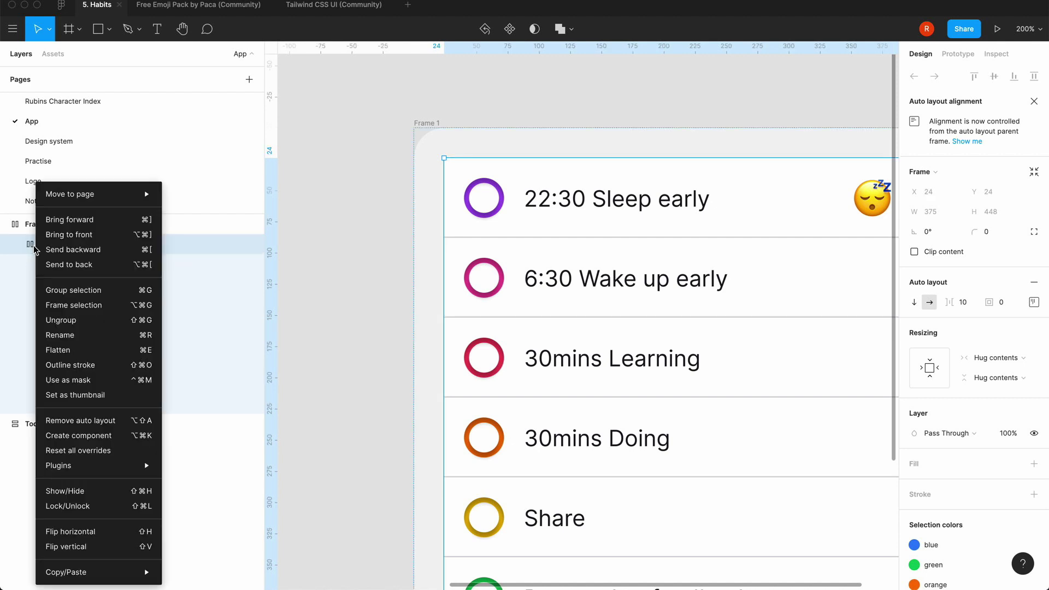
left_click(49, 305)
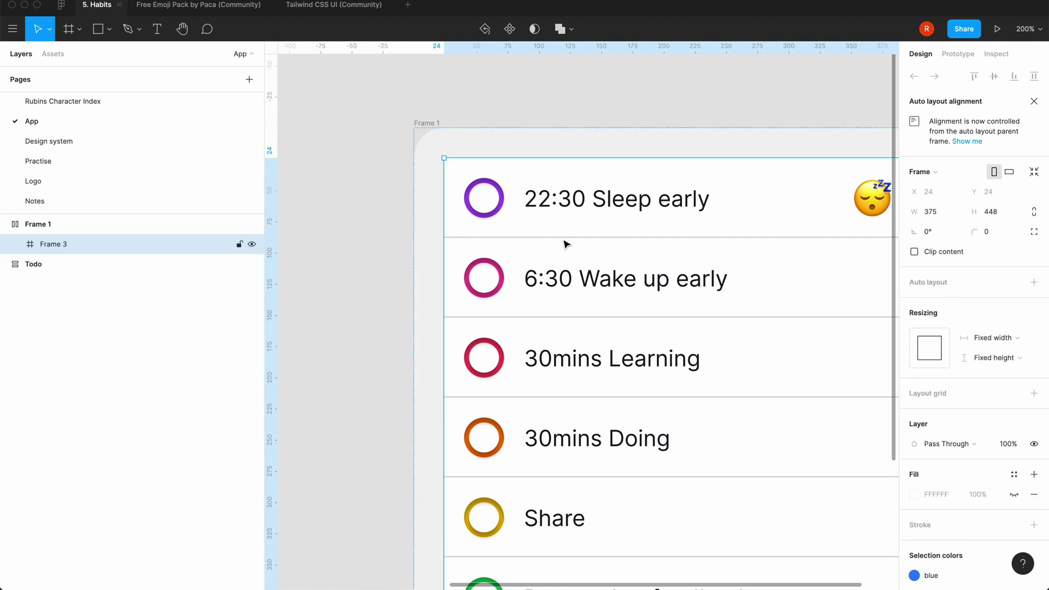
left_click(992, 231)
type("40")
key("Return")
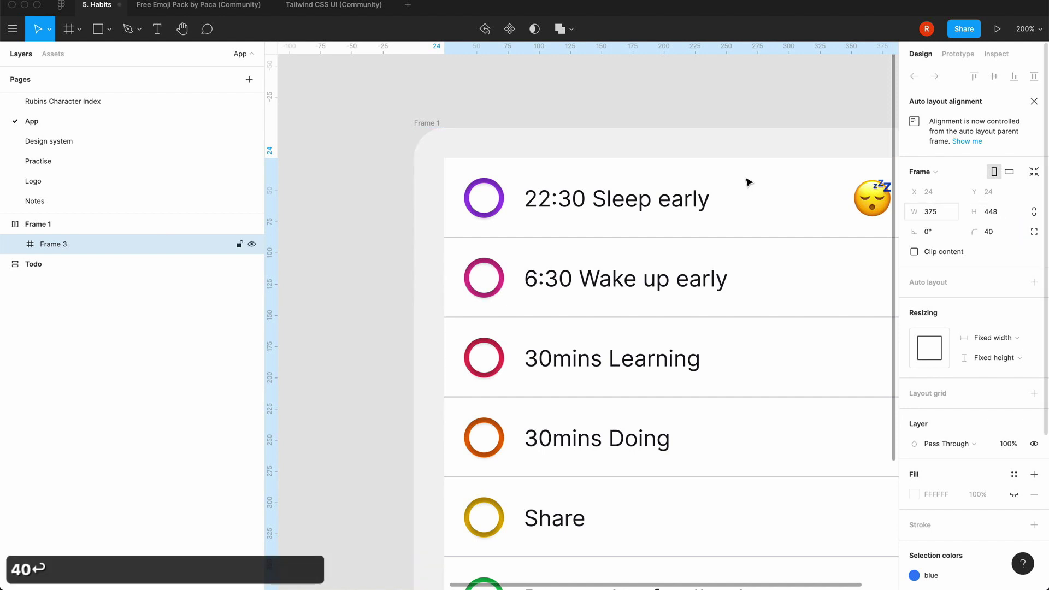
key("super+z")
left_click(628, 100)
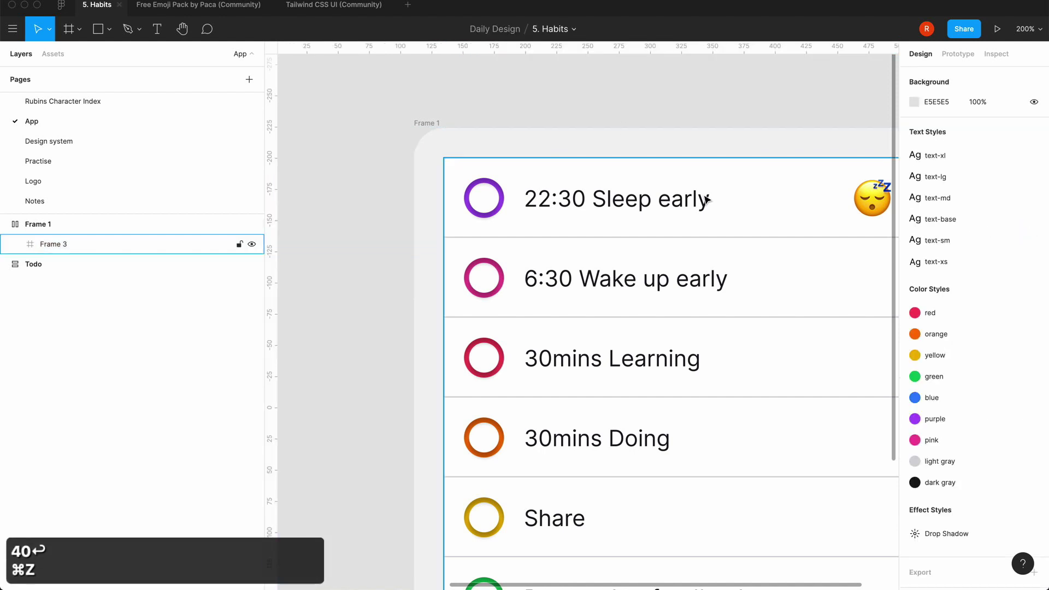
- Enable independent corners on the "22:30 Sleep early" list item and try a top-left corner radius of 40
left_click(432, 126)
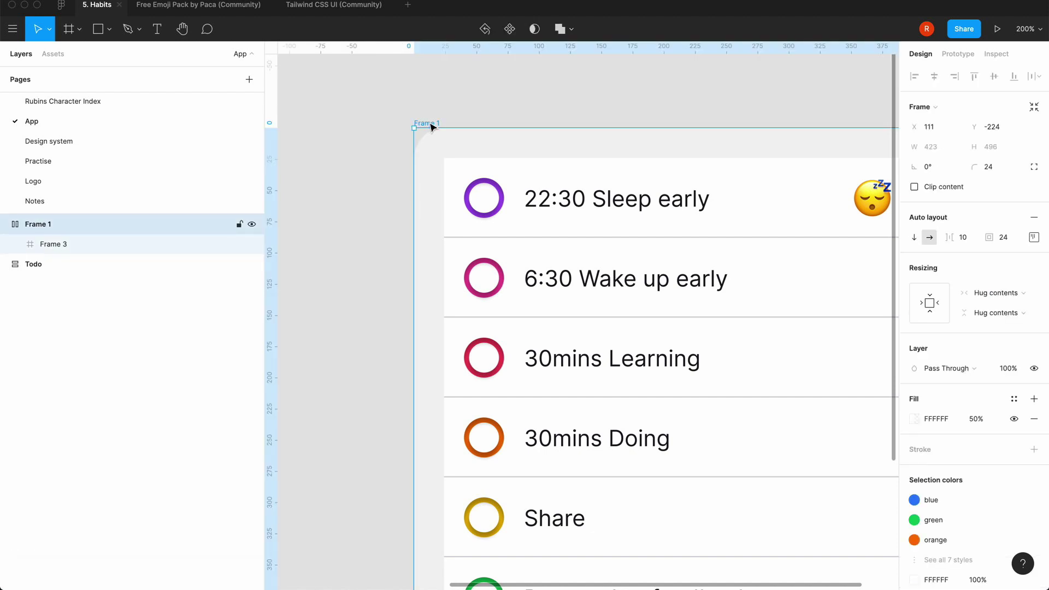
key("shift+0")
left_click(392, 121)
scroll(392, 122, "right", 3)
scroll(392, 121, "down", 2)
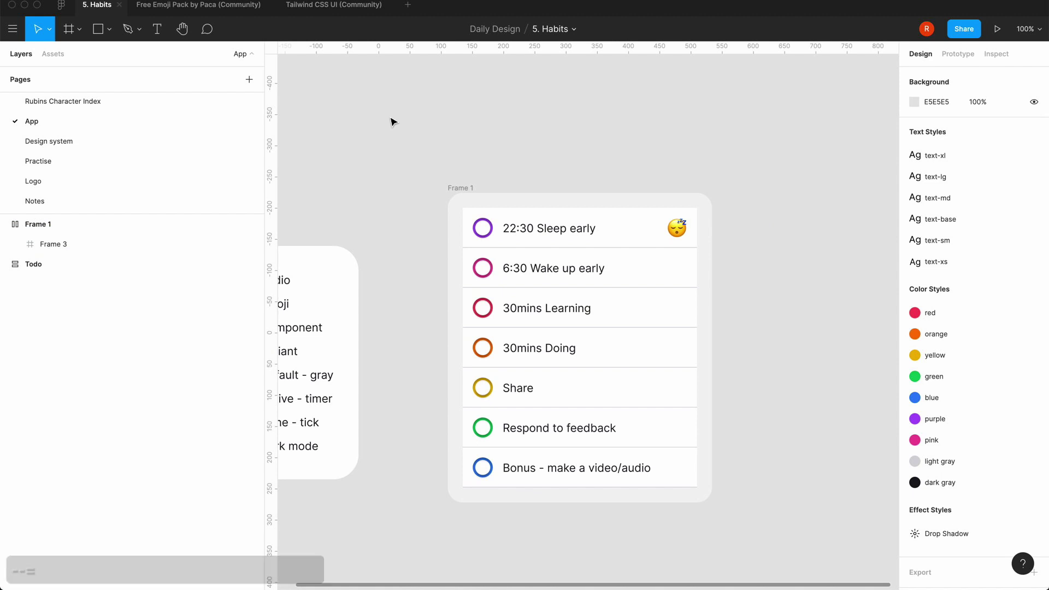
left_click(601, 233)
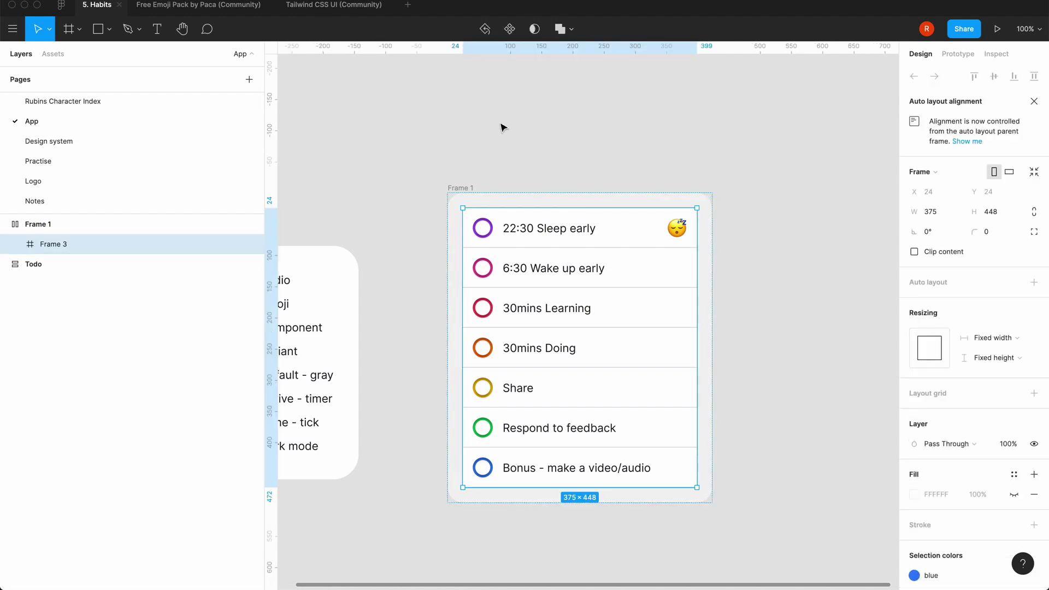
left_click(15, 243)
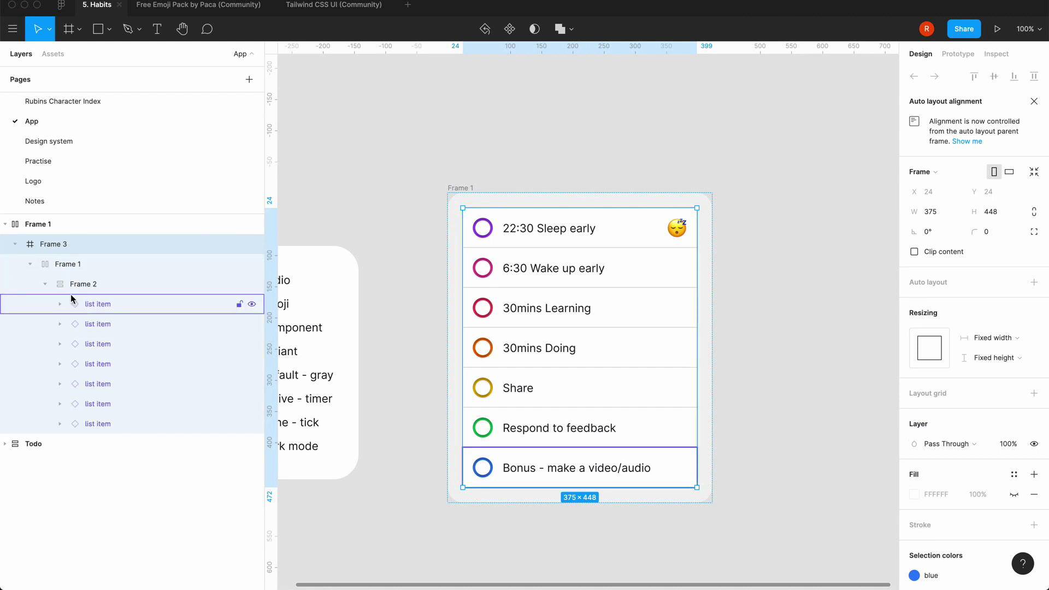
left_click(97, 424)
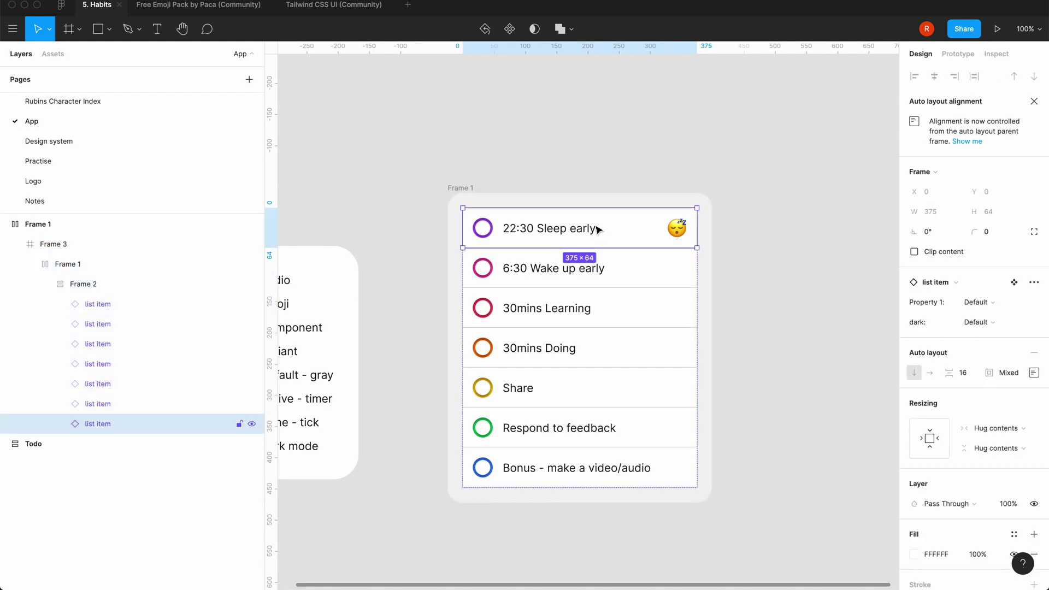
left_click(1034, 233)
left_click(927, 252)
type("40")
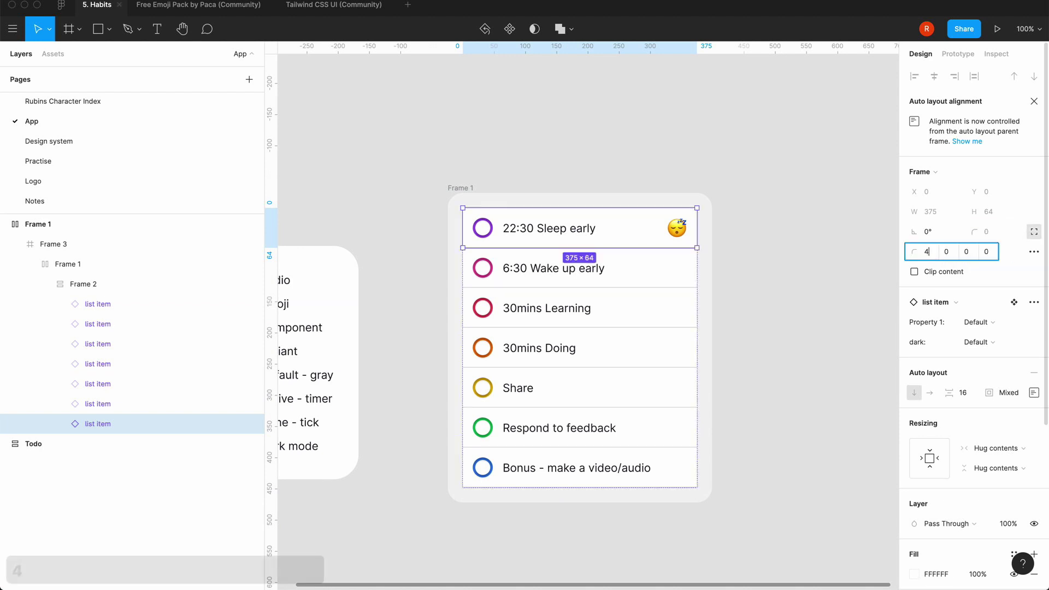
key("Return")
- Set the top-left and top-right corner radii of the "22:30 Sleep early" list item to 16
left_click(934, 256)
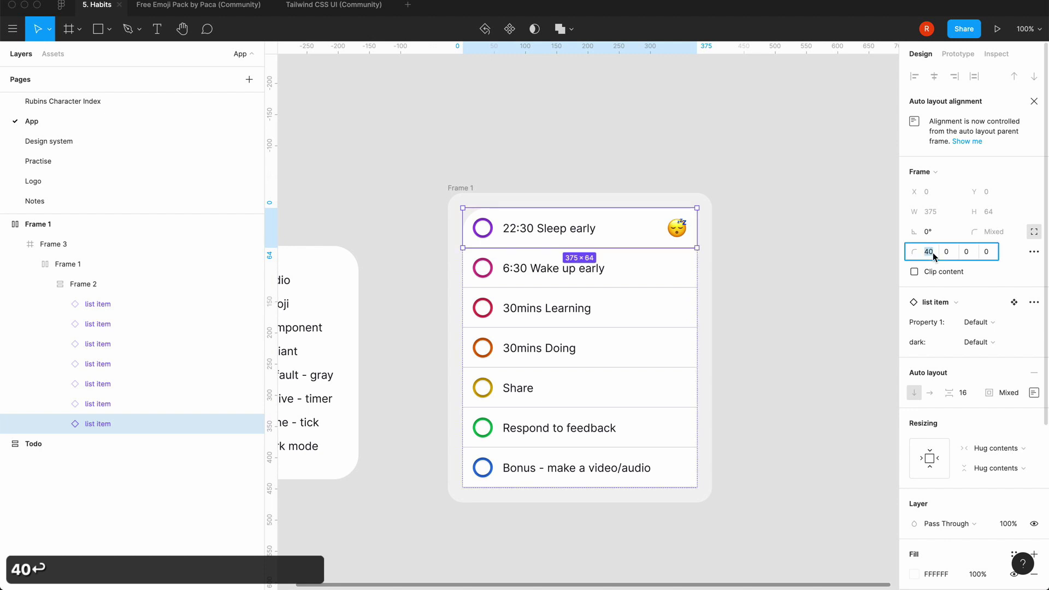
type("16")
key("Return")
left_click(948, 252)
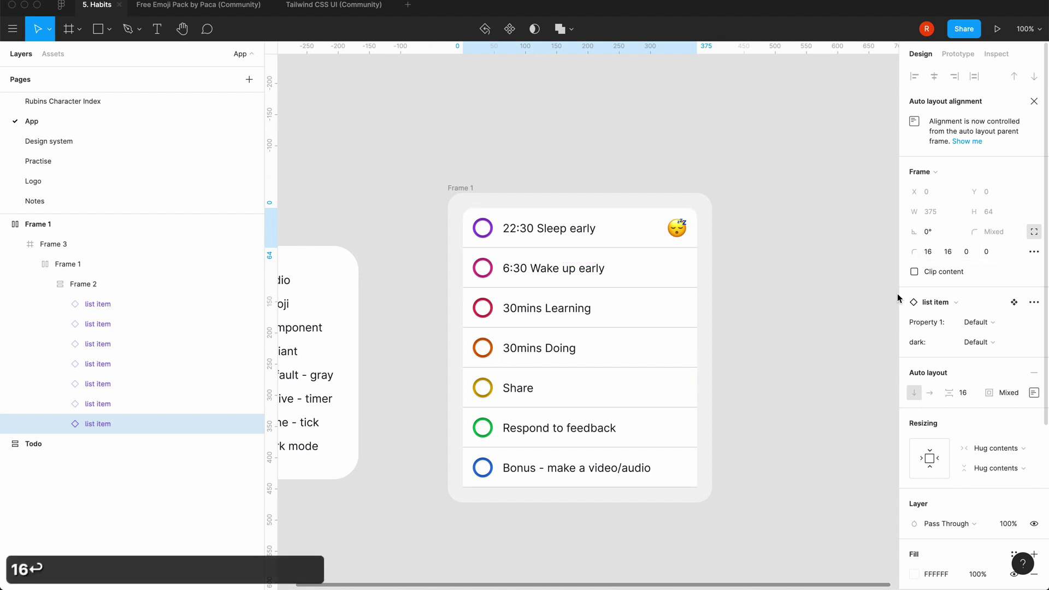
- Set the bottom-left and bottom-right corner radii of the "Bonus - make a video/audio" list item to 16 px
left_click(683, 479)
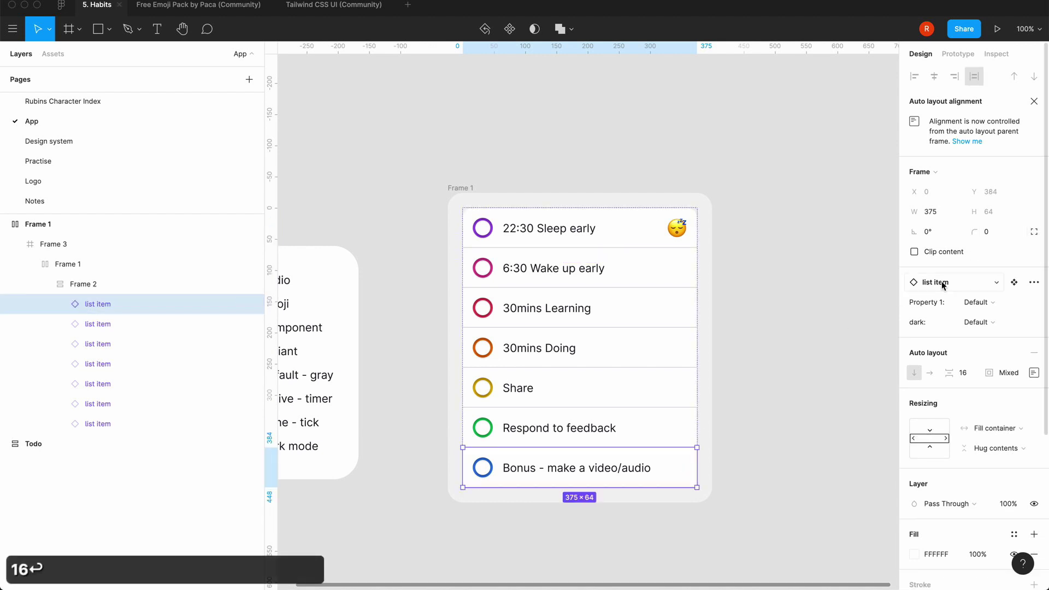
left_click(1038, 231)
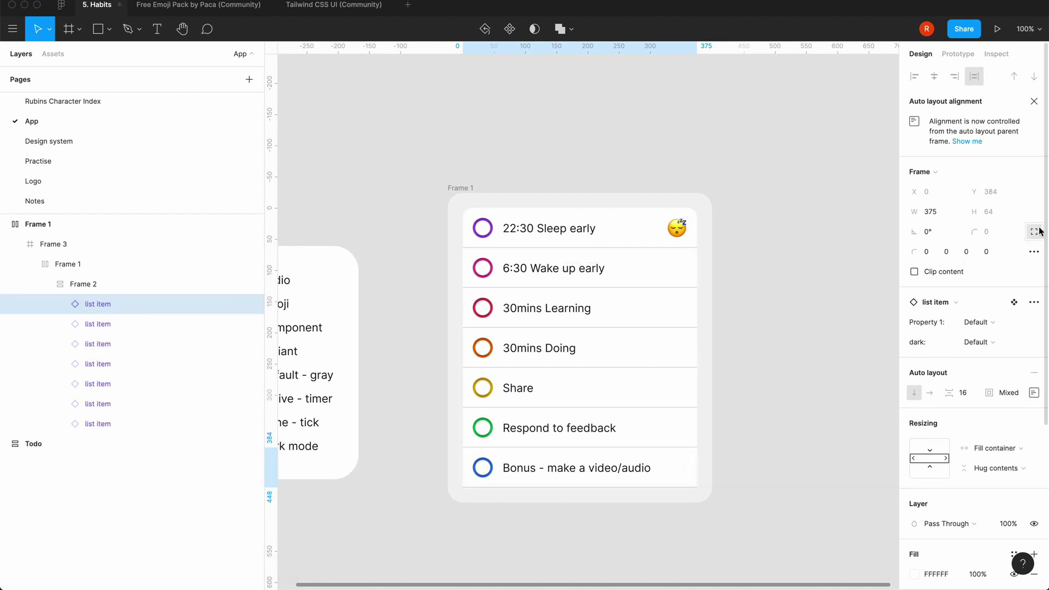
left_click(986, 251)
type("16")
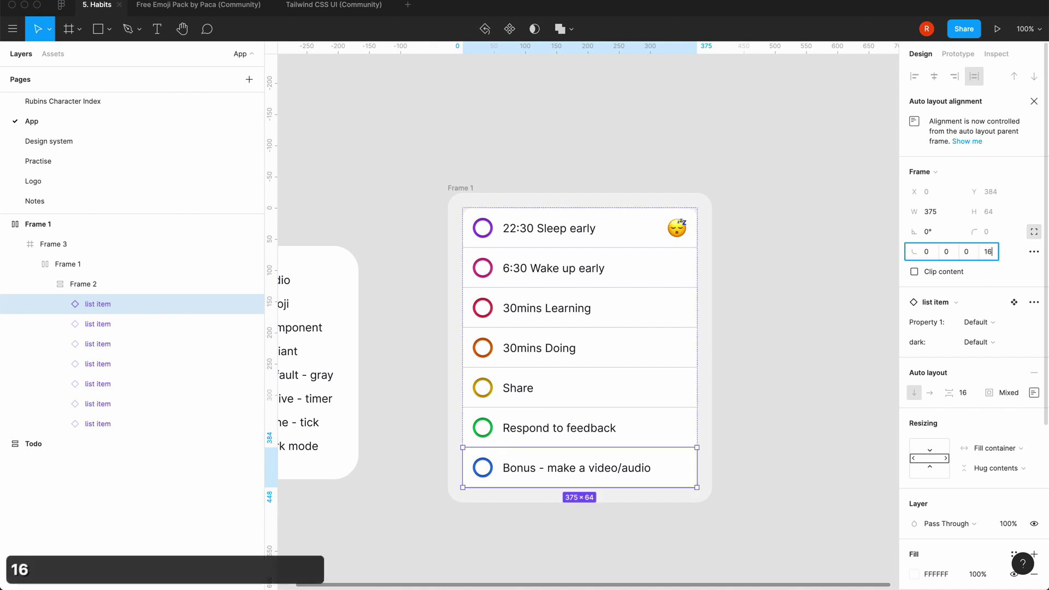
type("px")
key("Return")
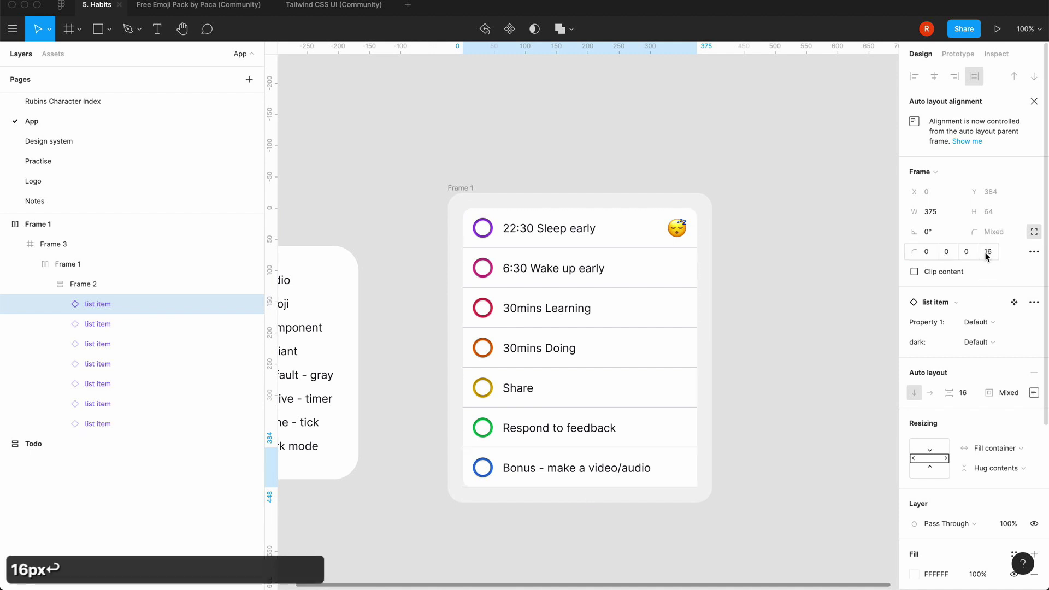
left_click(965, 252)
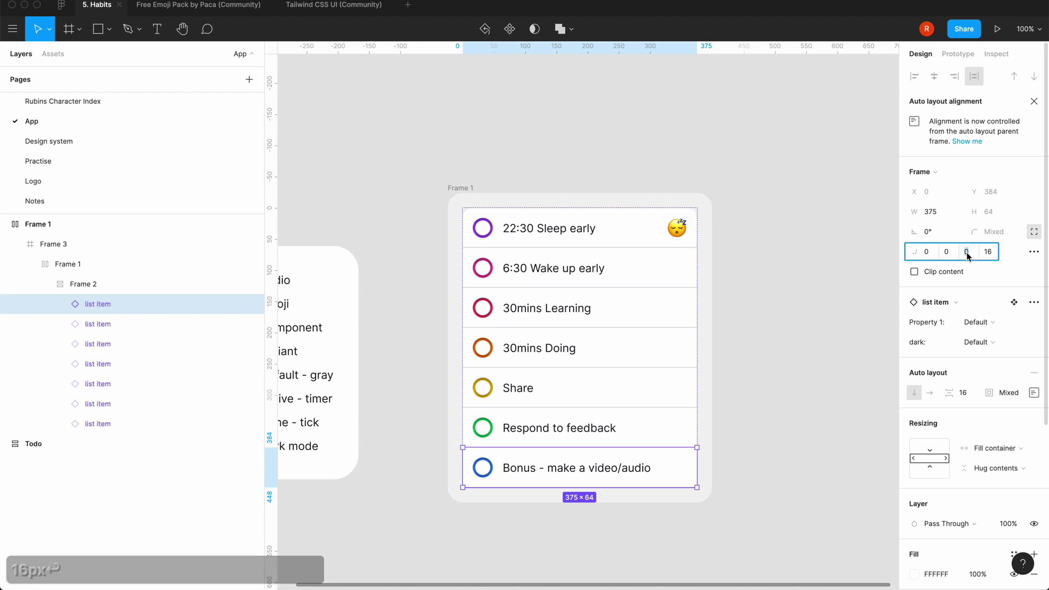
type("16px")
key("Return")
left_click(785, 376)
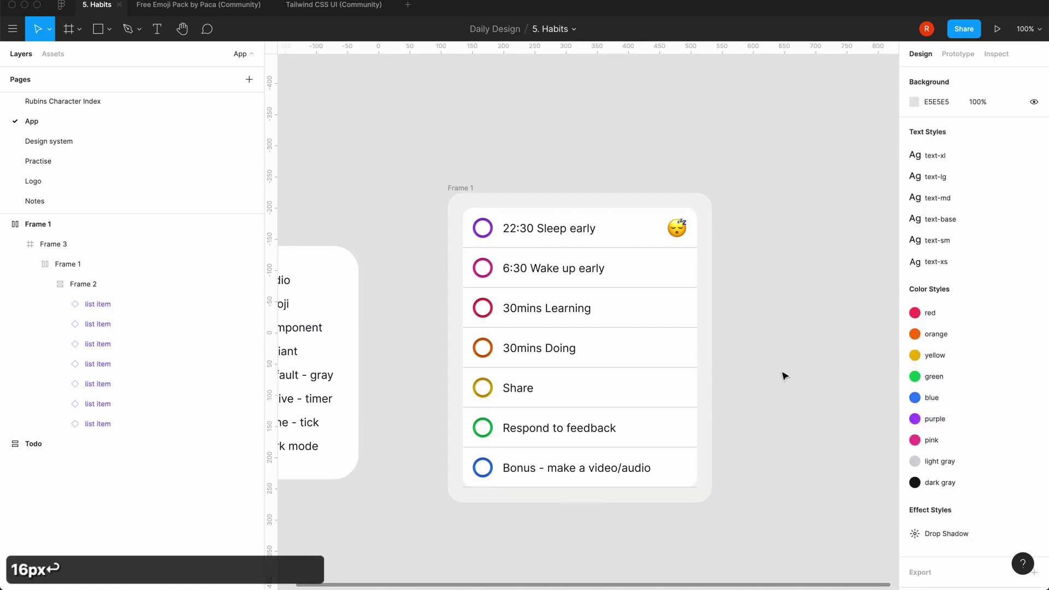
- Try hiding the divider Line 1 in the "Bonus - make a video/audio" list item and restore its visibility
scroll(770, 400, "down", 3)
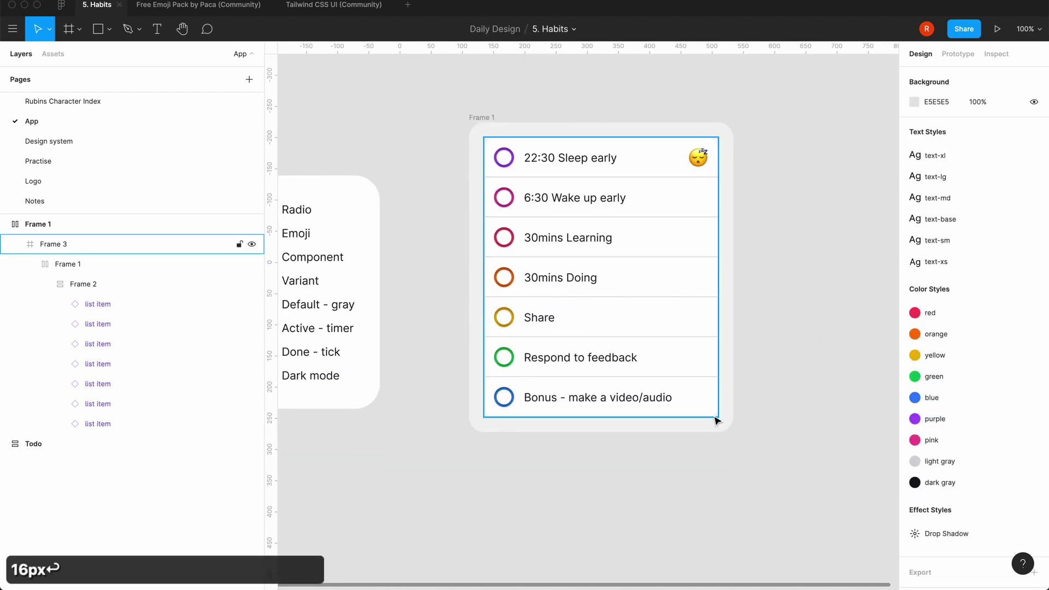
scroll(628, 492, "up", 5)
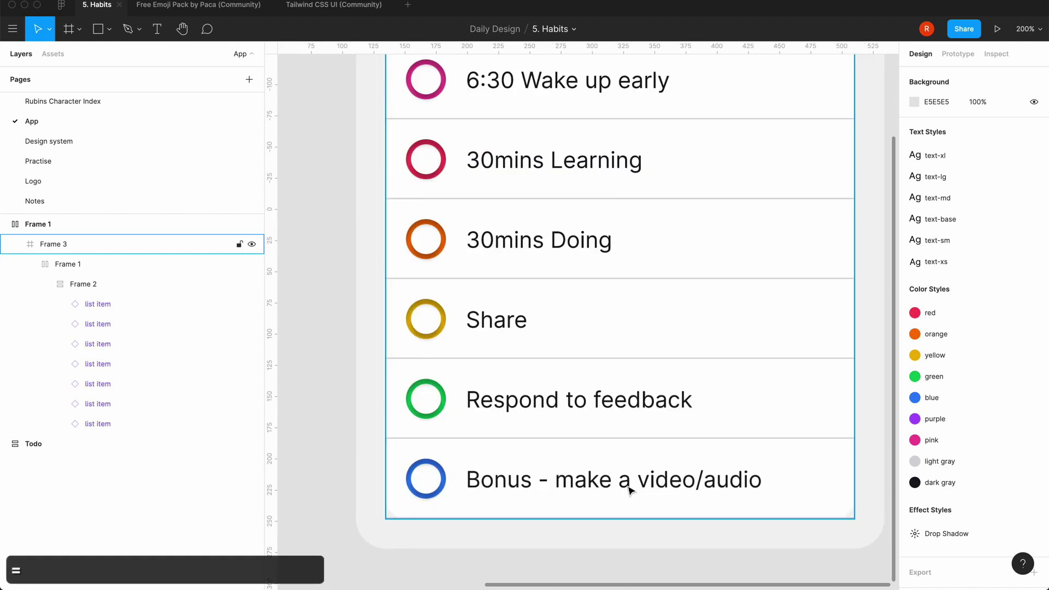
left_click(752, 493)
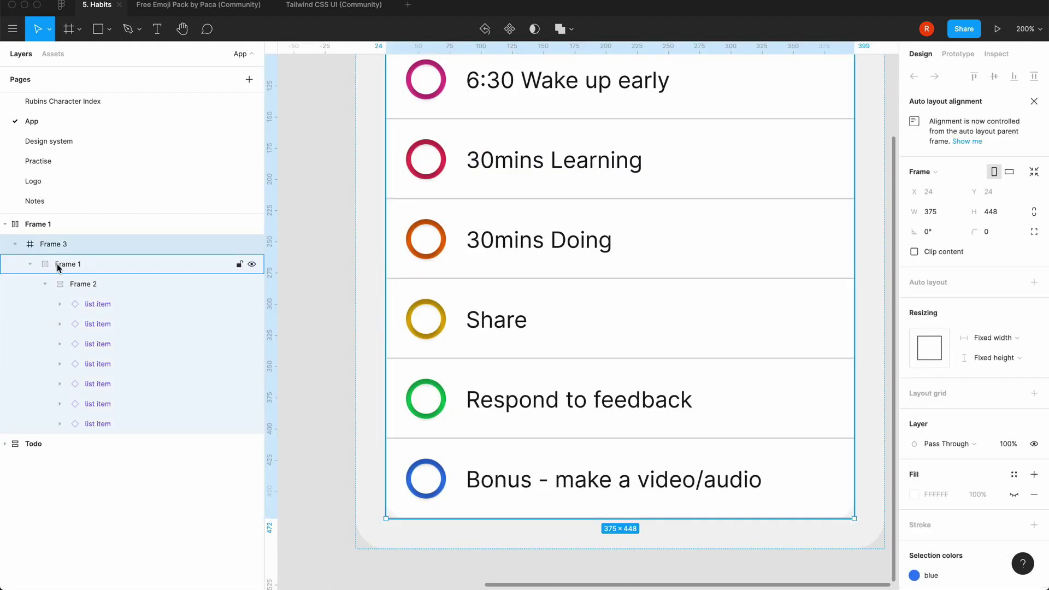
left_click(86, 423)
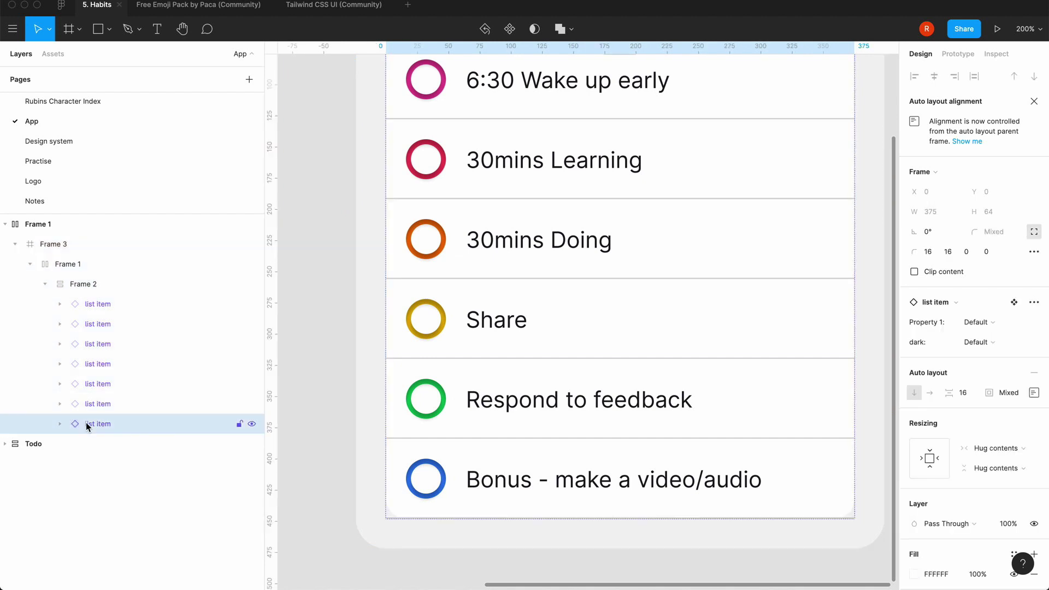
left_click(85, 307)
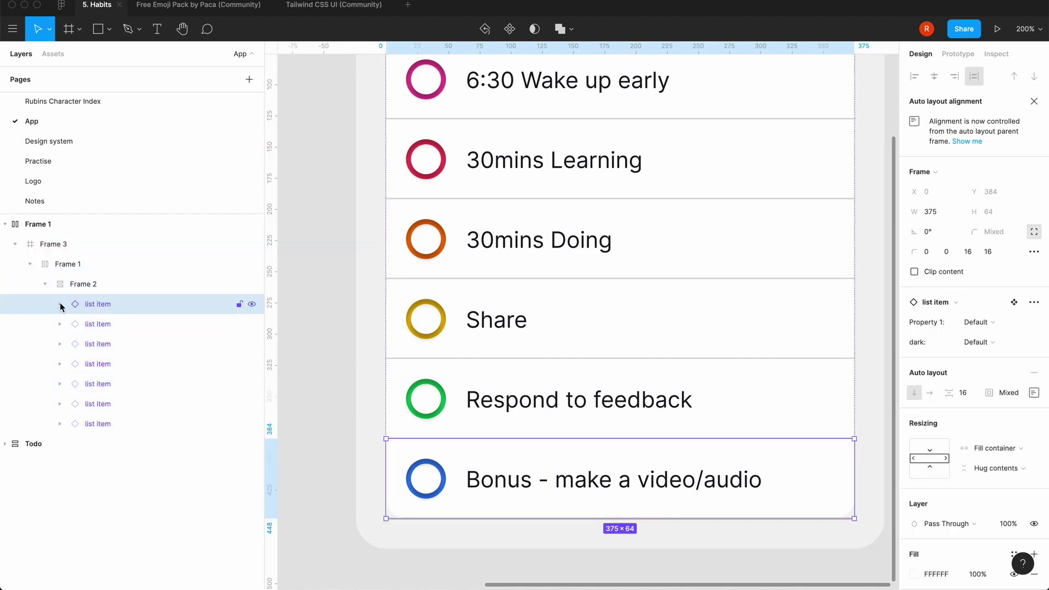
left_click(60, 304)
left_click(251, 325)
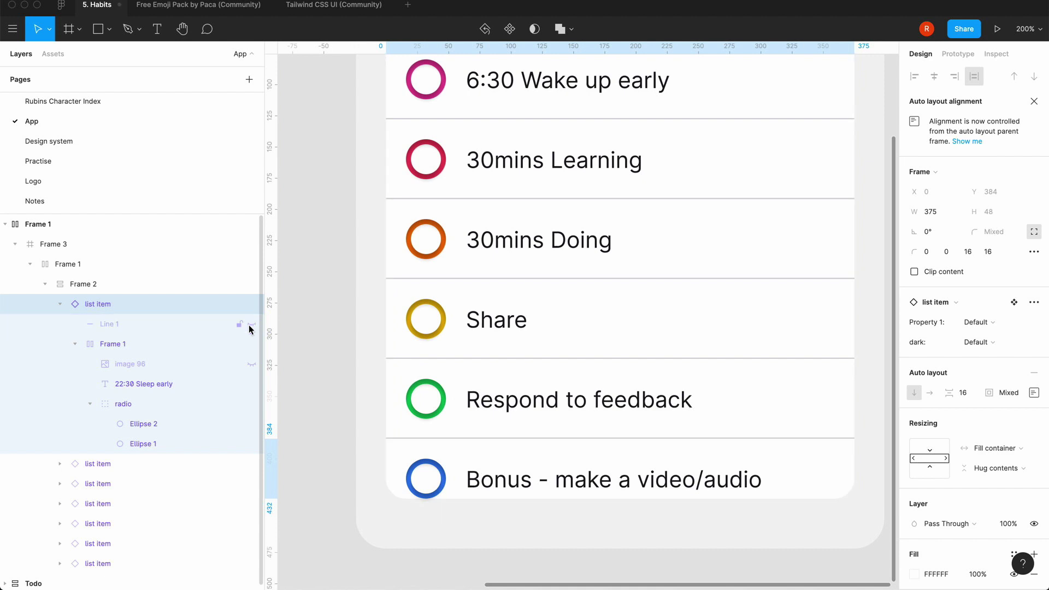
left_click(252, 325)
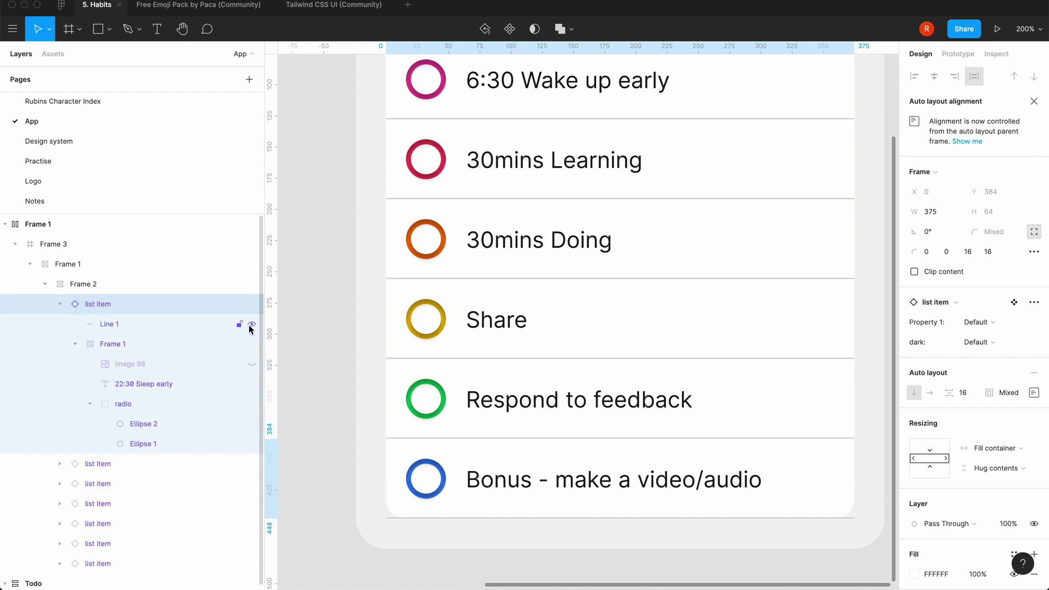
- Set the "Bonus - make a video/audio" item's vertical resizing to Fixed height and try hiding its Line 1 again
left_click(1003, 468)
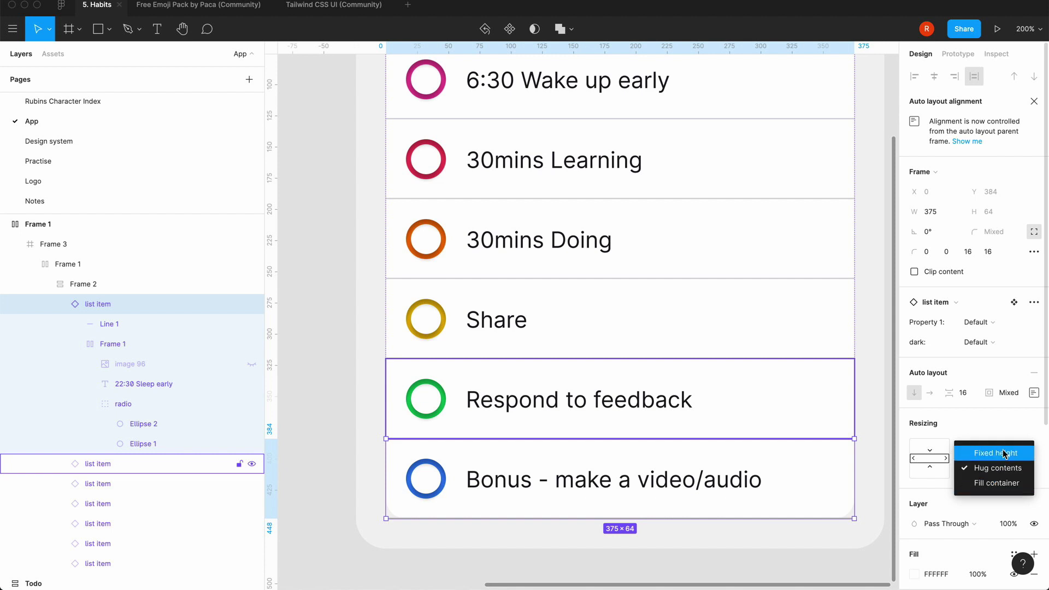
left_click(1004, 453)
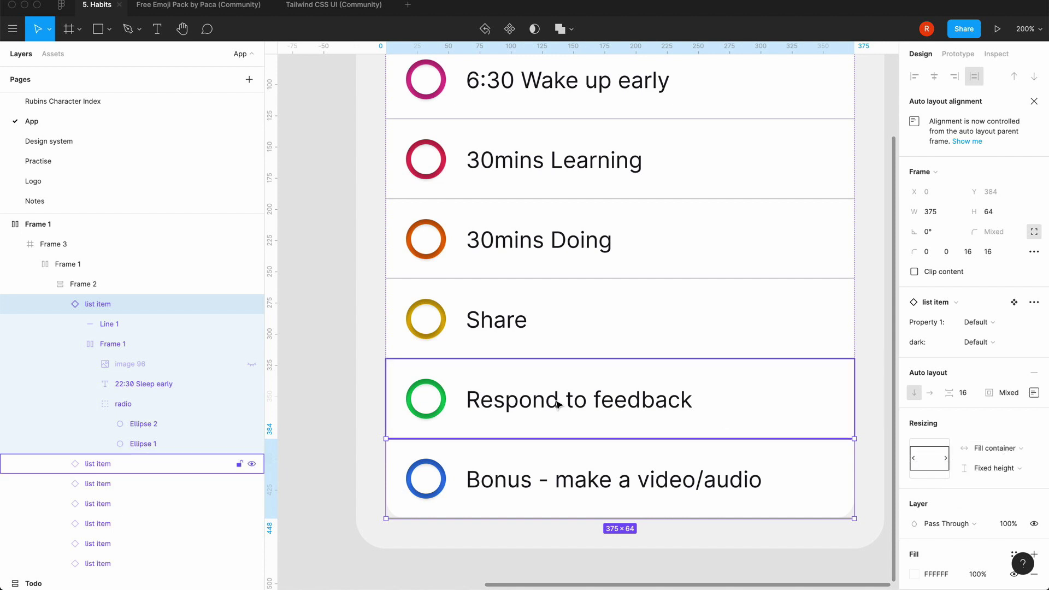
left_click(153, 324)
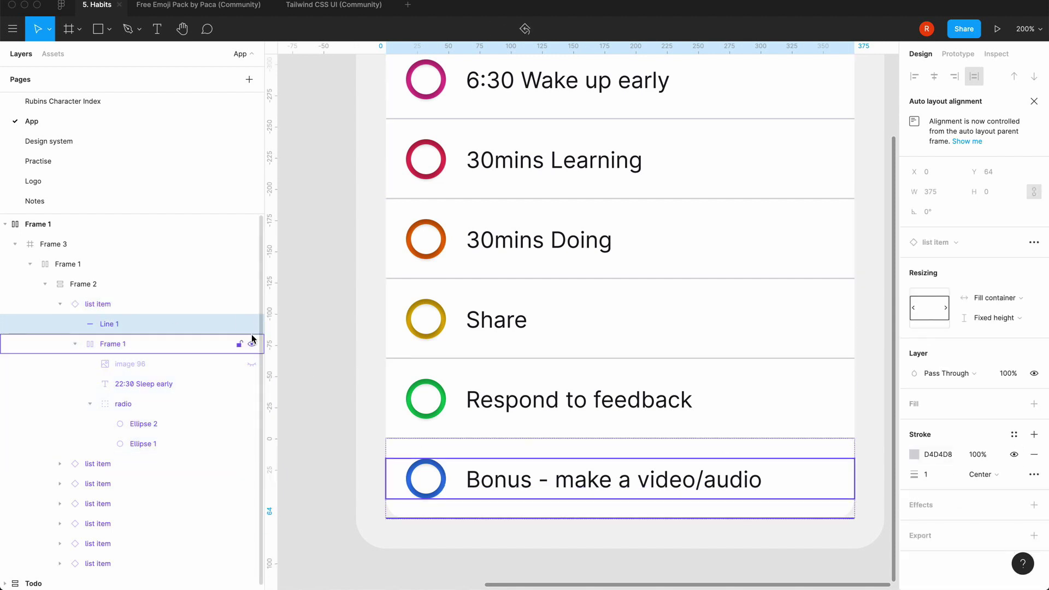
left_click(251, 325)
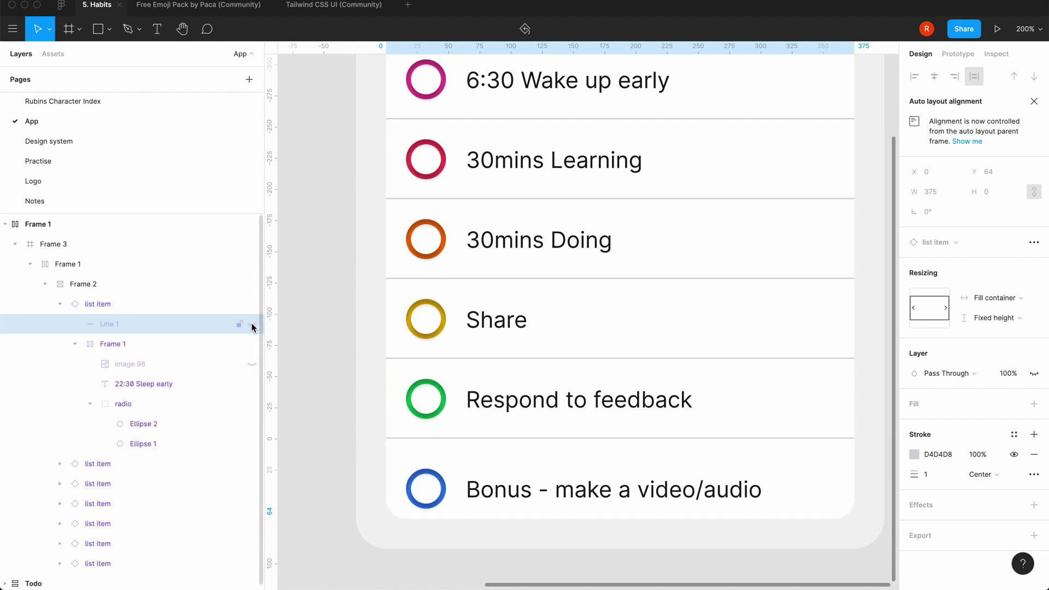
left_click(252, 325)
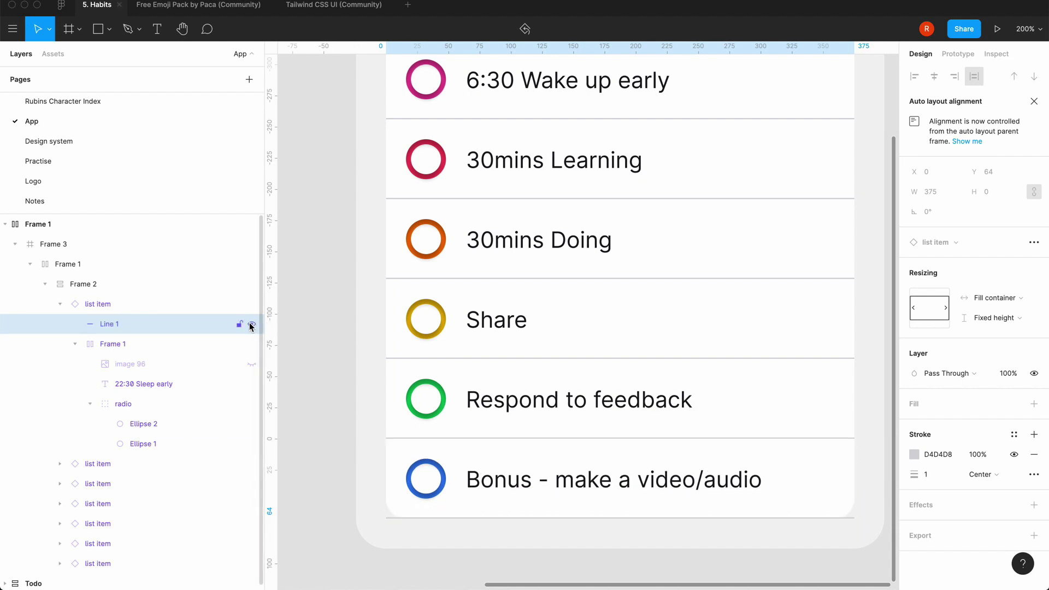
- Hide the divider Line 1 in the "Bonus - make a video/audio" list item
left_click(155, 308)
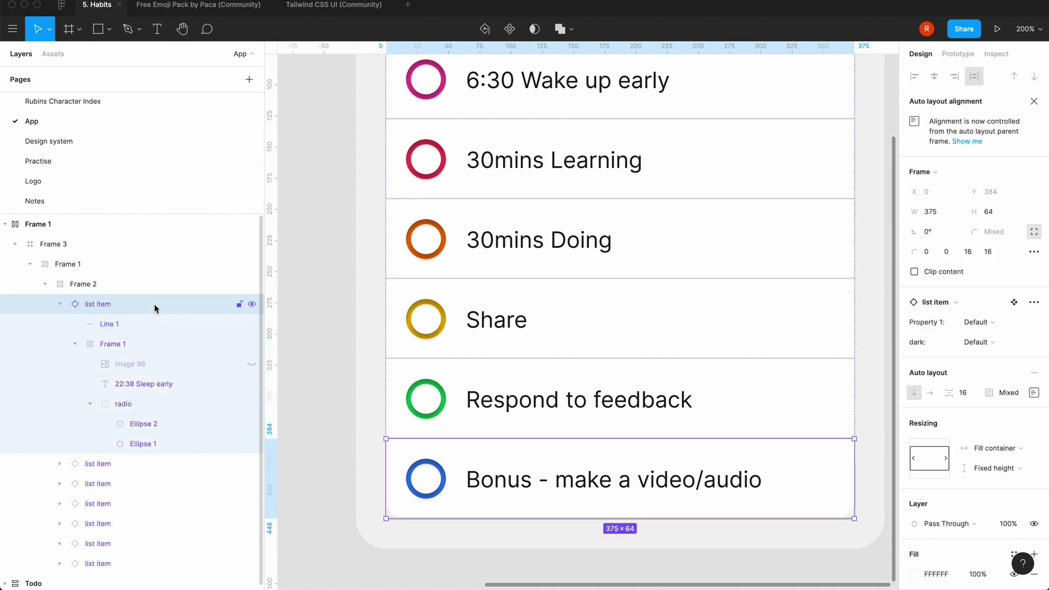
left_click(127, 324)
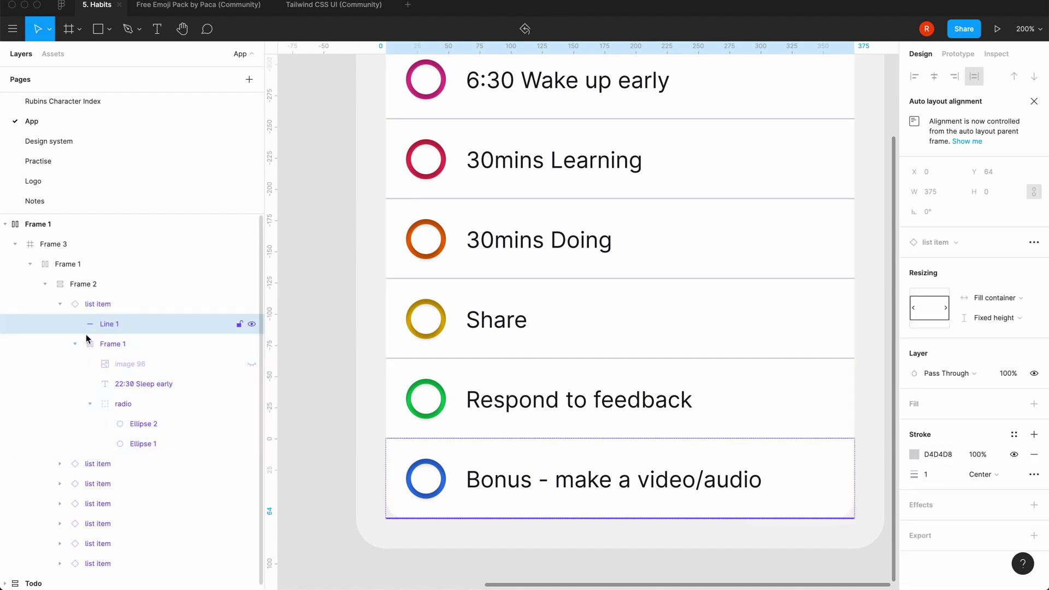
left_click(74, 343)
left_click(101, 342)
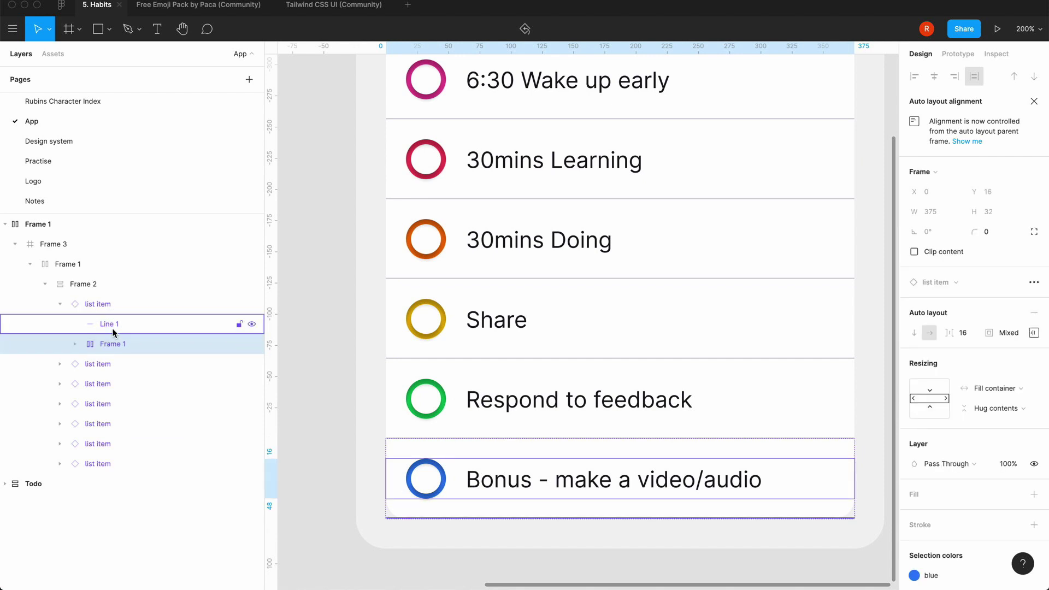
left_click(249, 325)
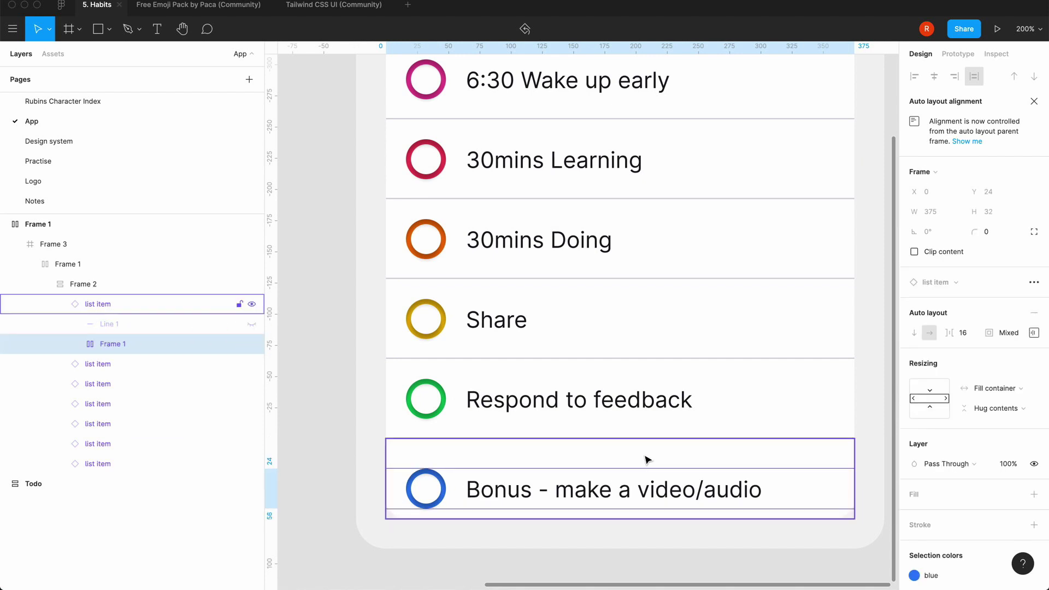
- Set the auto layout alignment of the "Bonus - make a video/audio" list item to top left
left_click(684, 464)
left_click(1033, 392)
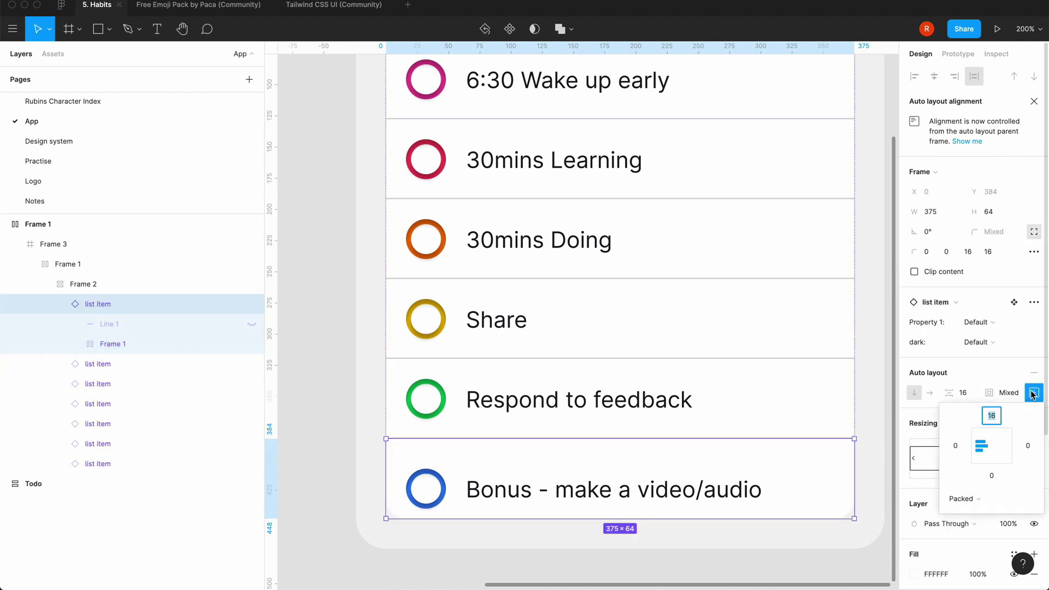
left_click(980, 438)
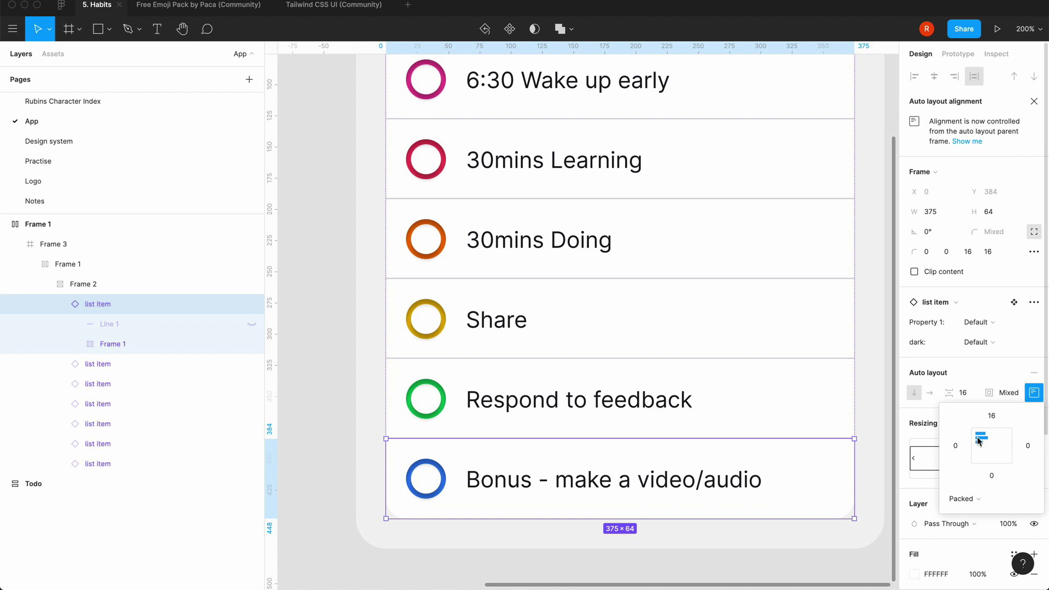
left_click(339, 326)
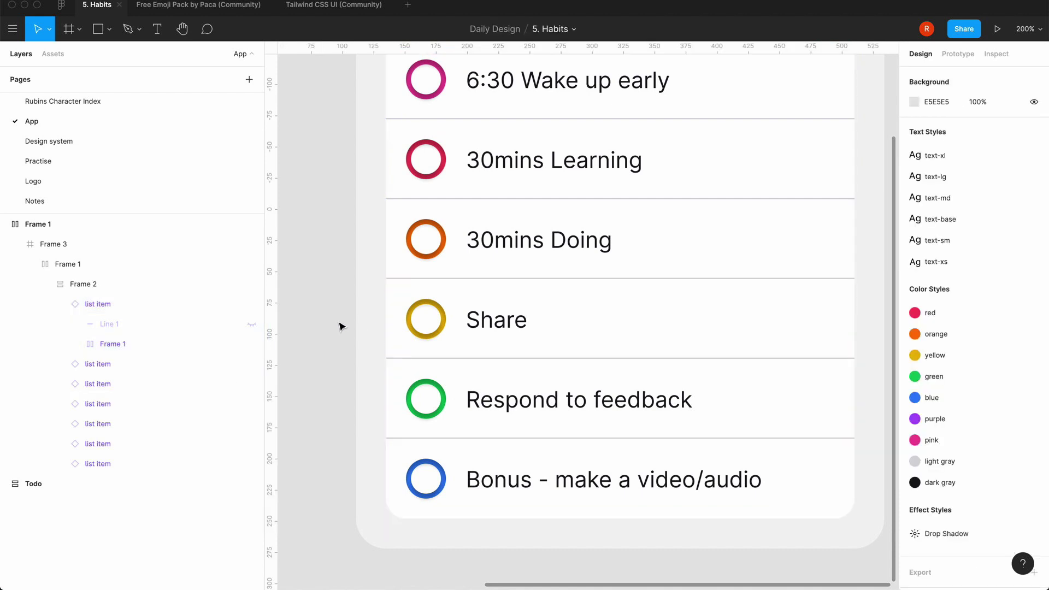
- Move the habit card Frame 1 farther away from the Todo list, to X 415, Y -314
key("minus")
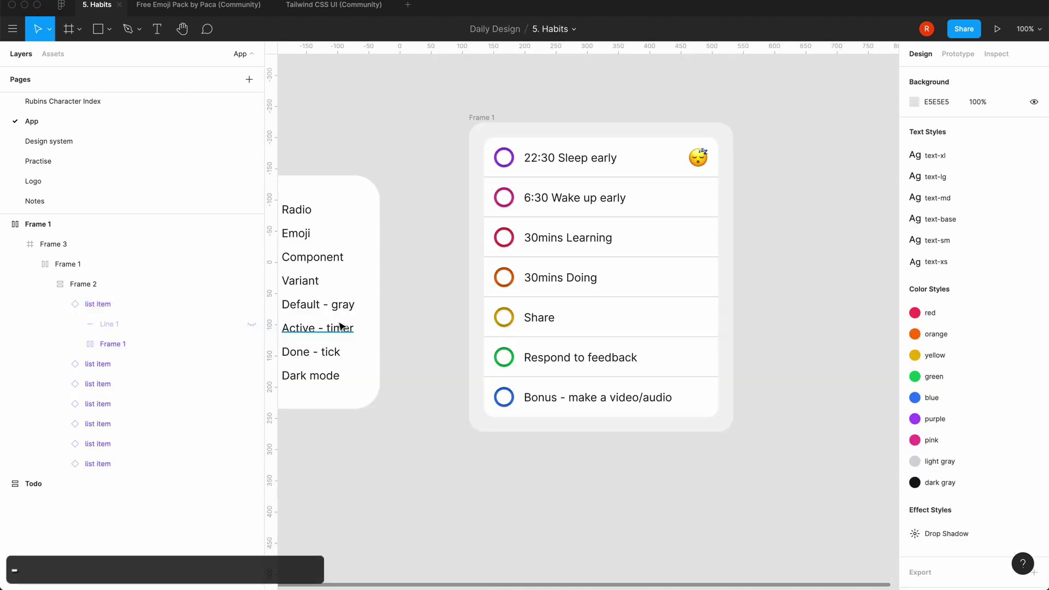
key("equal")
key("minus")
left_click(553, 387)
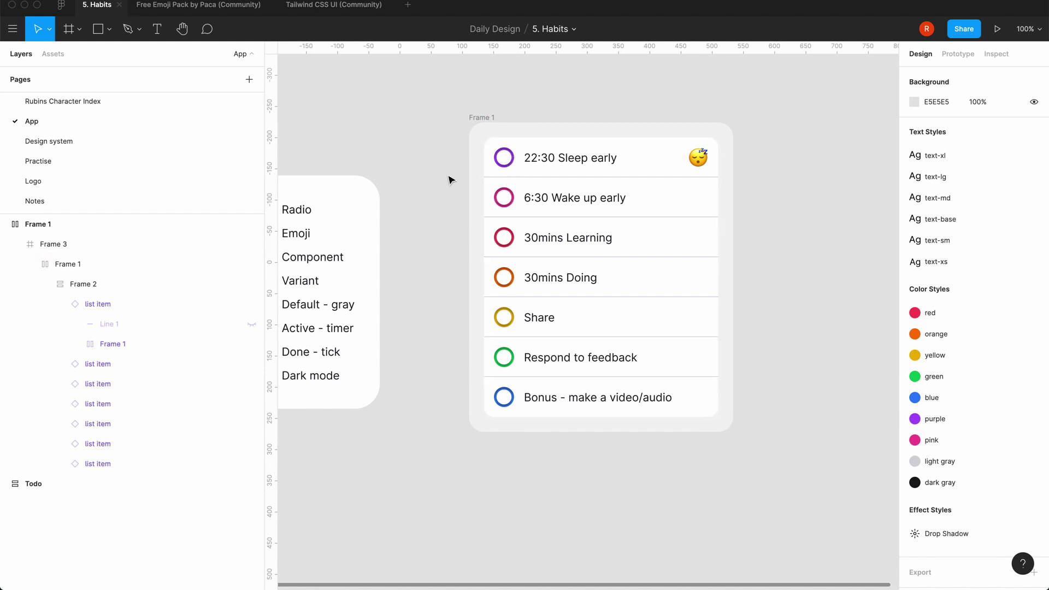
left_click(483, 117)
key("minus")
left_click(462, 147)
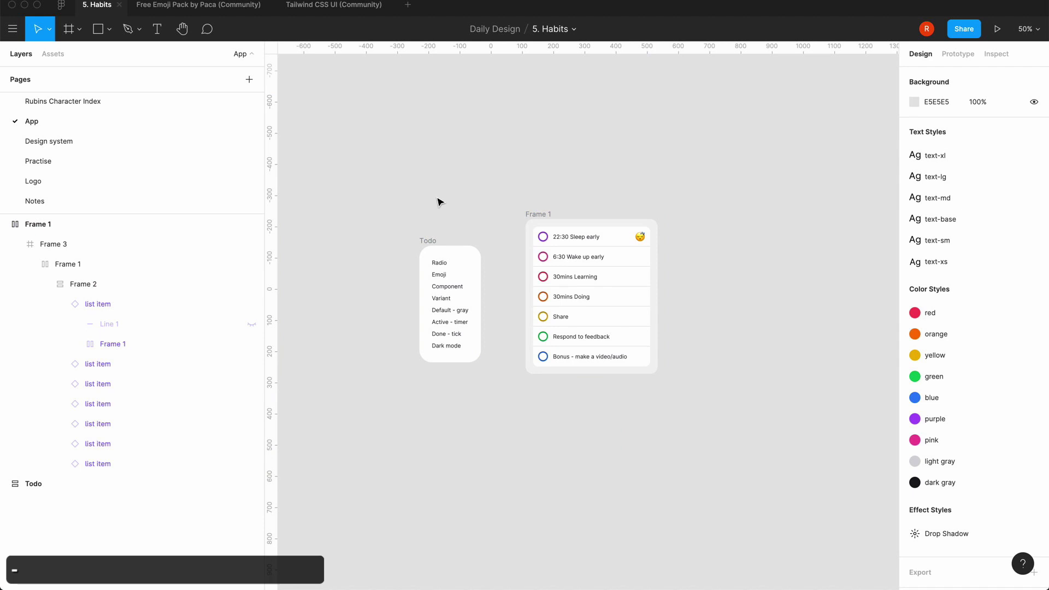
left_click_drag(535, 214, 630, 185)
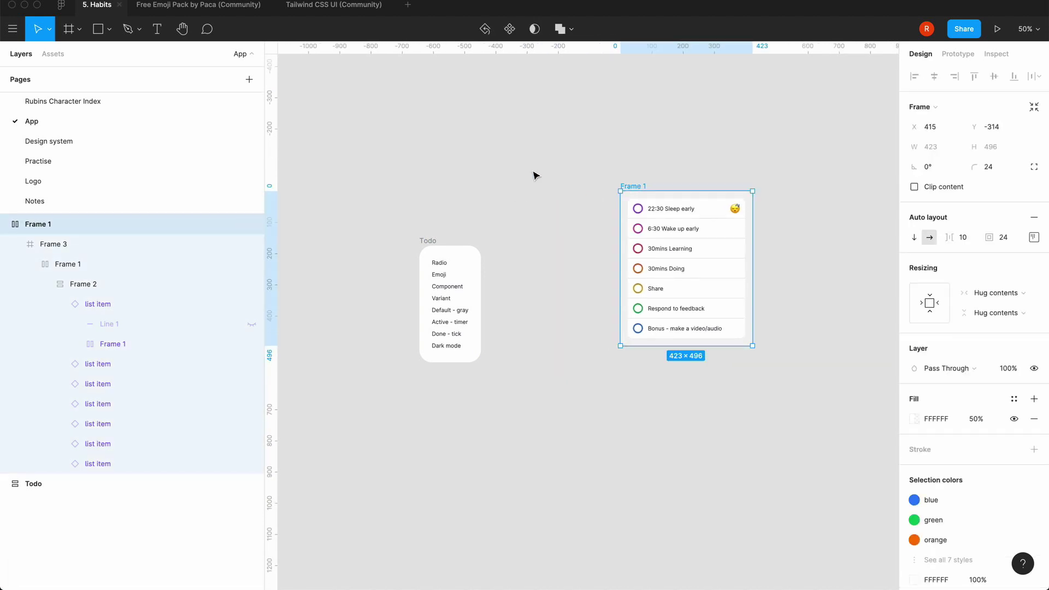
left_click(534, 175)
- Create a new frame beside the habit card and set its size to 1920 × 1080
key("minus")
scroll(588, 410, "right", 5)
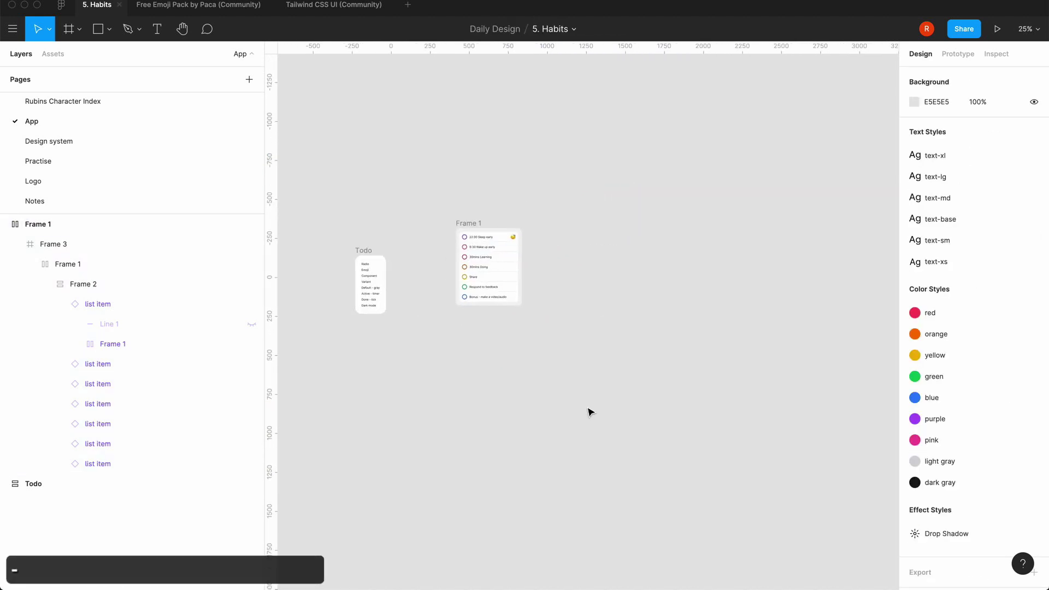
key("equal")
key("f")
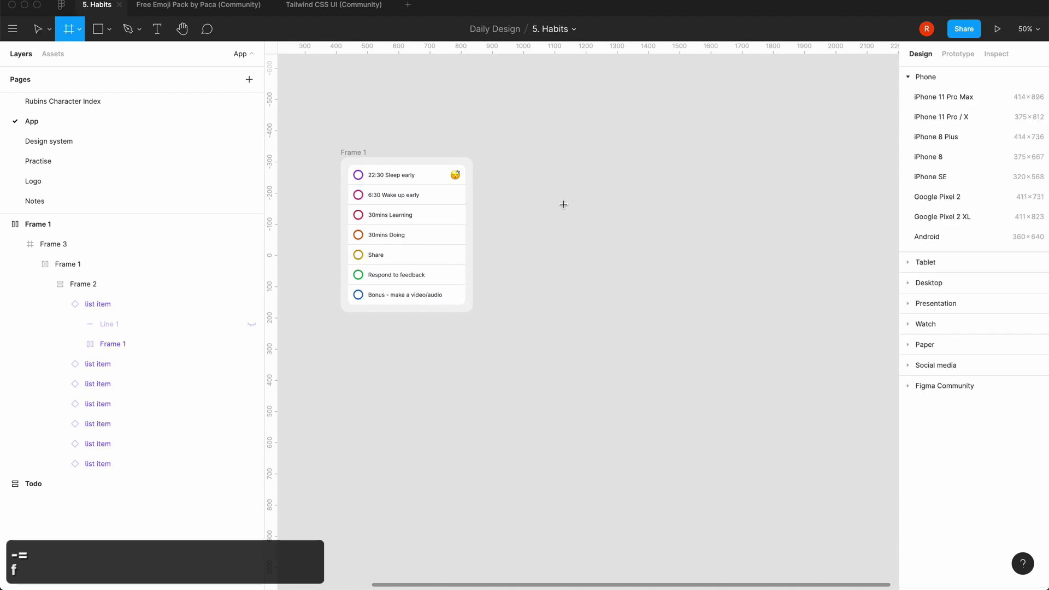
left_click(563, 206)
left_click(944, 162)
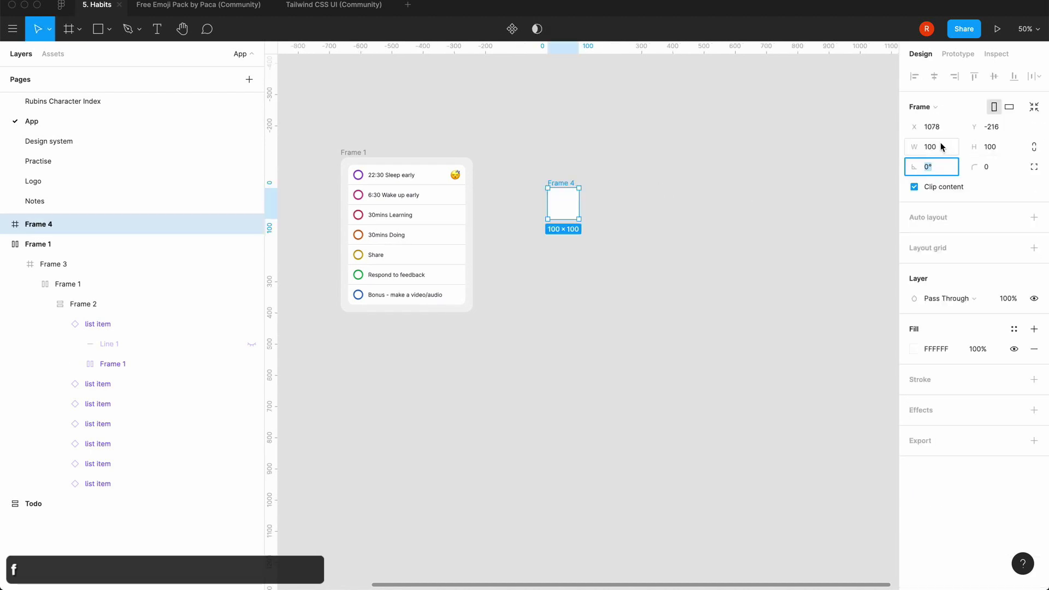
left_click(944, 145)
type("1920")
key("Tab")
type("1080")
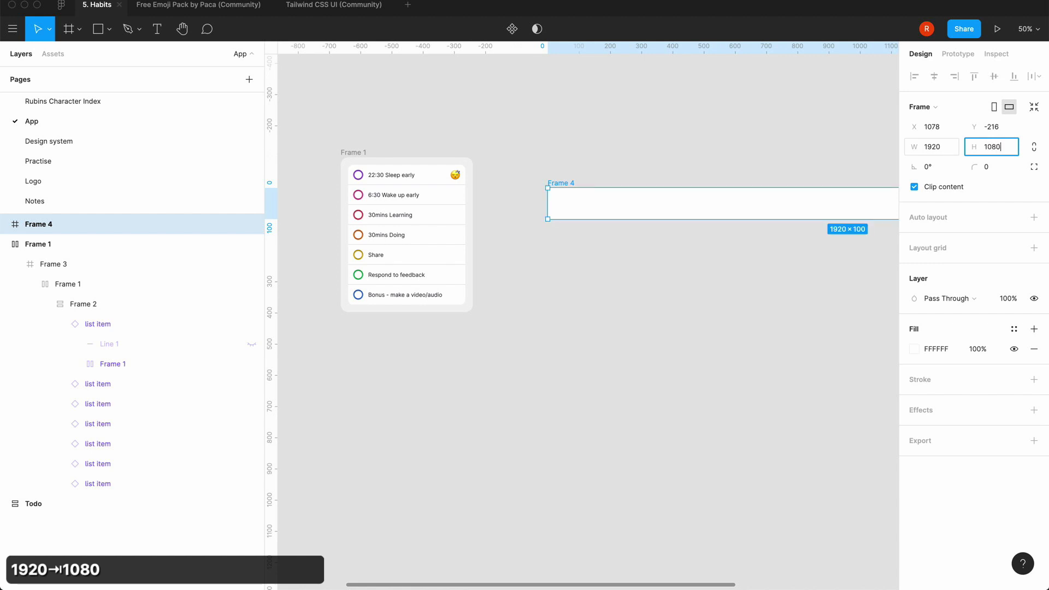
key("Return")
left_click(568, 156)
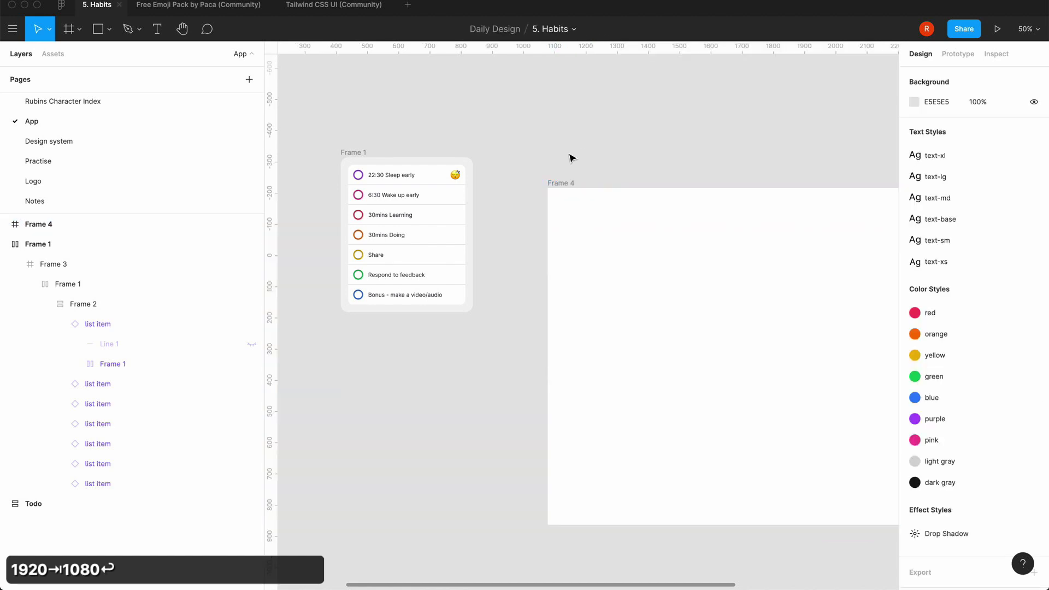
- Move the 1920 × 1080 frame to X 986, Y -302 and fill it with the dark color 18181B
left_click_drag(564, 182, 536, 157)
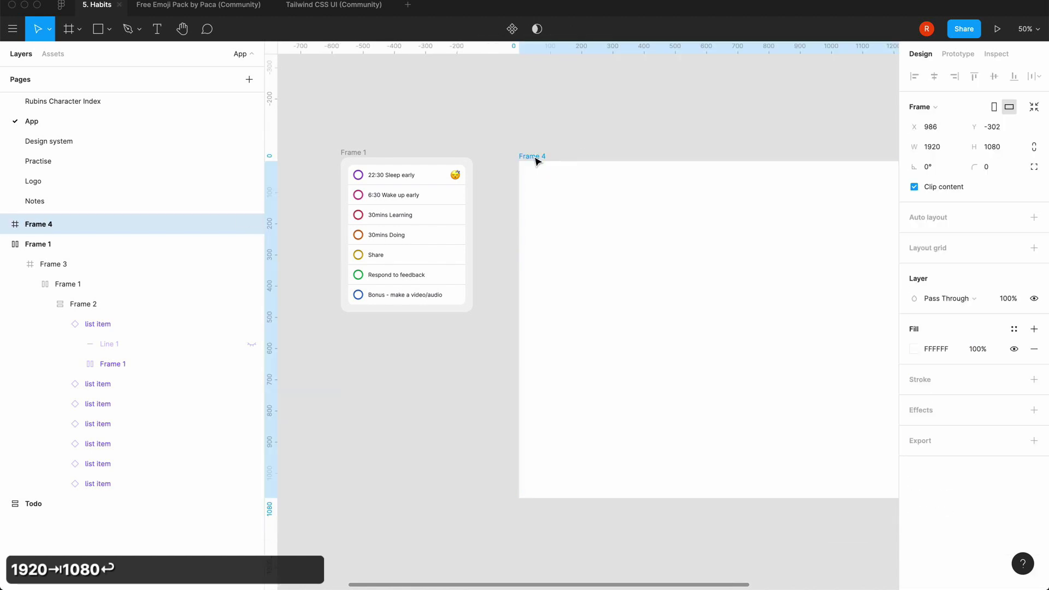
left_click(914, 348)
left_click(795, 544)
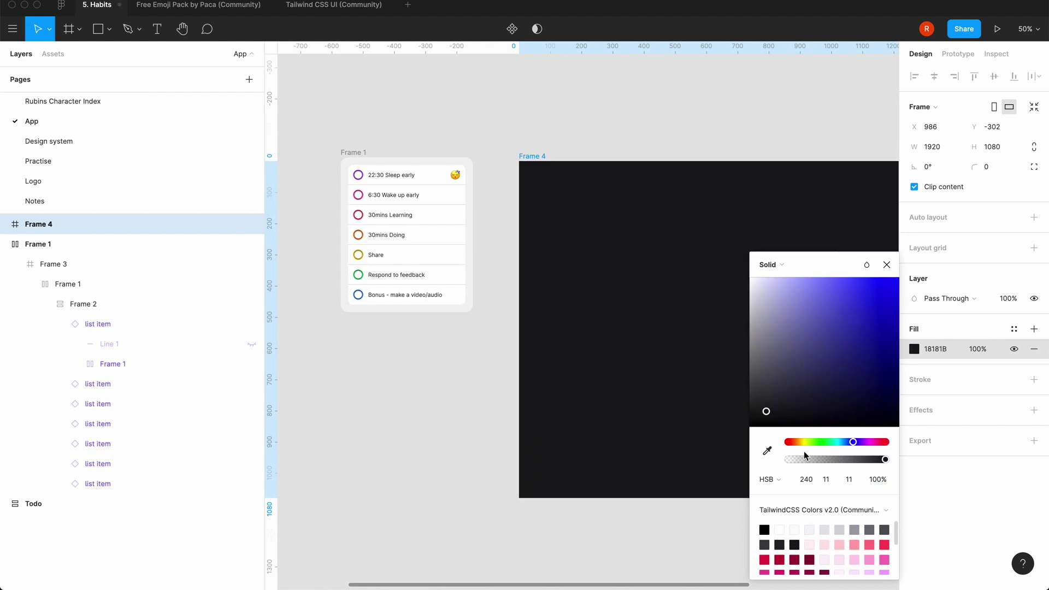
left_click(887, 264)
left_click(704, 99)
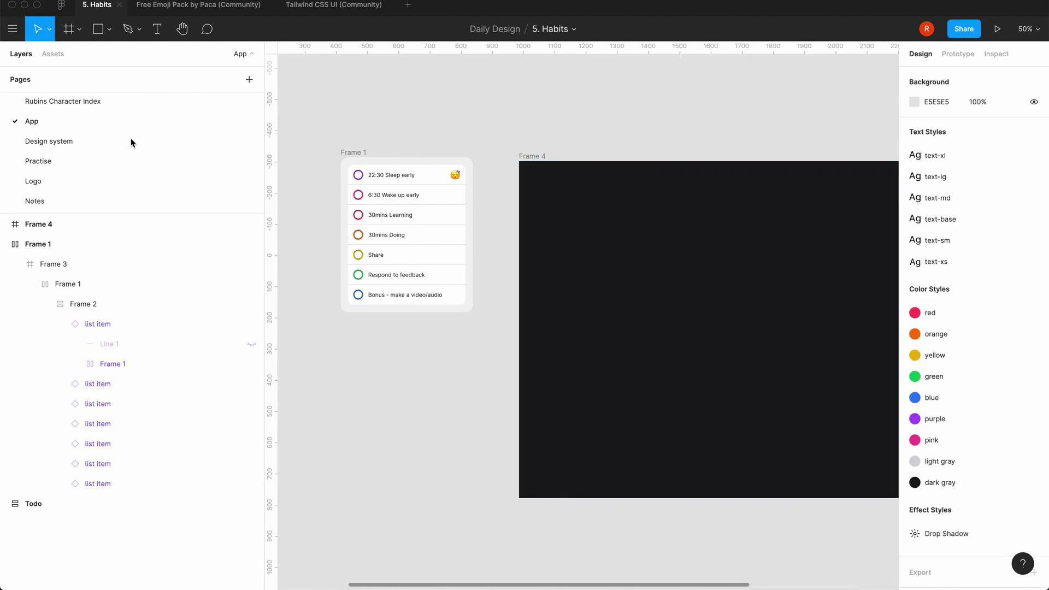
- Paste the copied rainbow gradient tick into the dark frame and shift it to X 262, Y 100
scroll(94, 145, "up", 1)
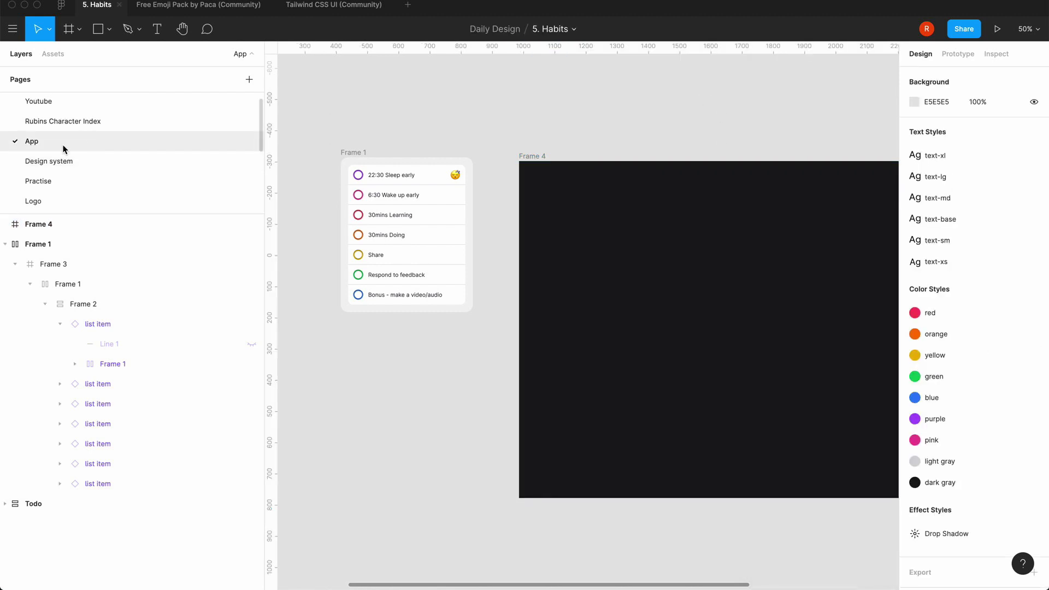
scroll(537, 118, "right", 5)
left_click(389, 151)
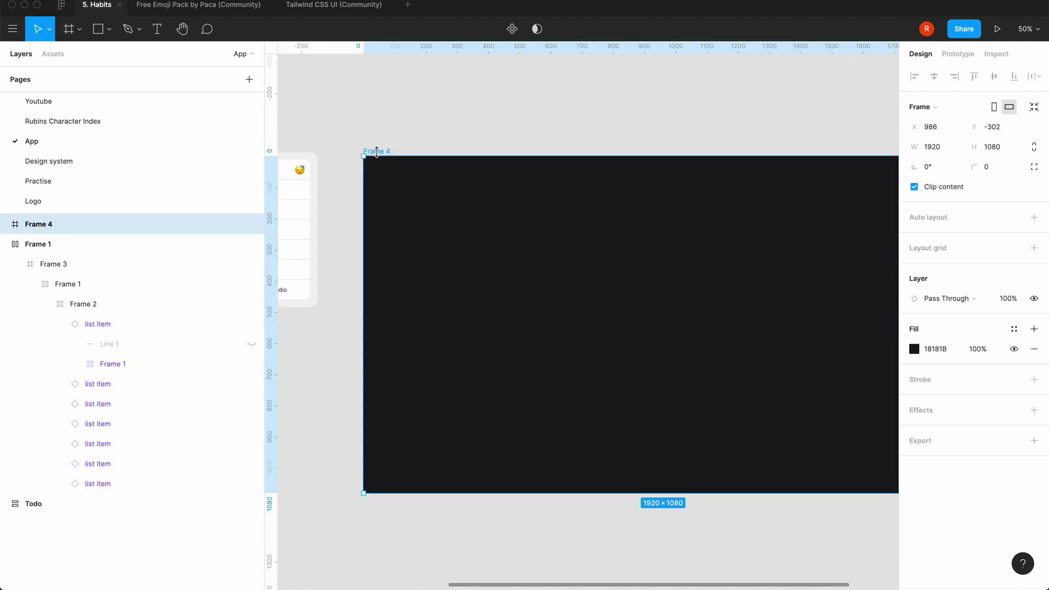
key("super+v")
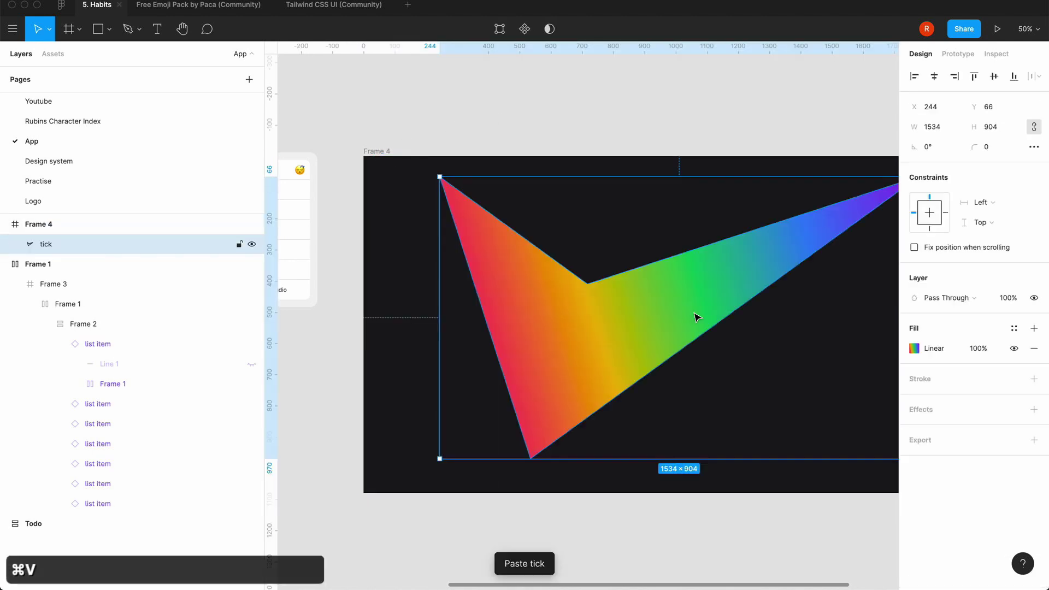
left_click(573, 148)
left_click_drag(626, 317, 629, 326)
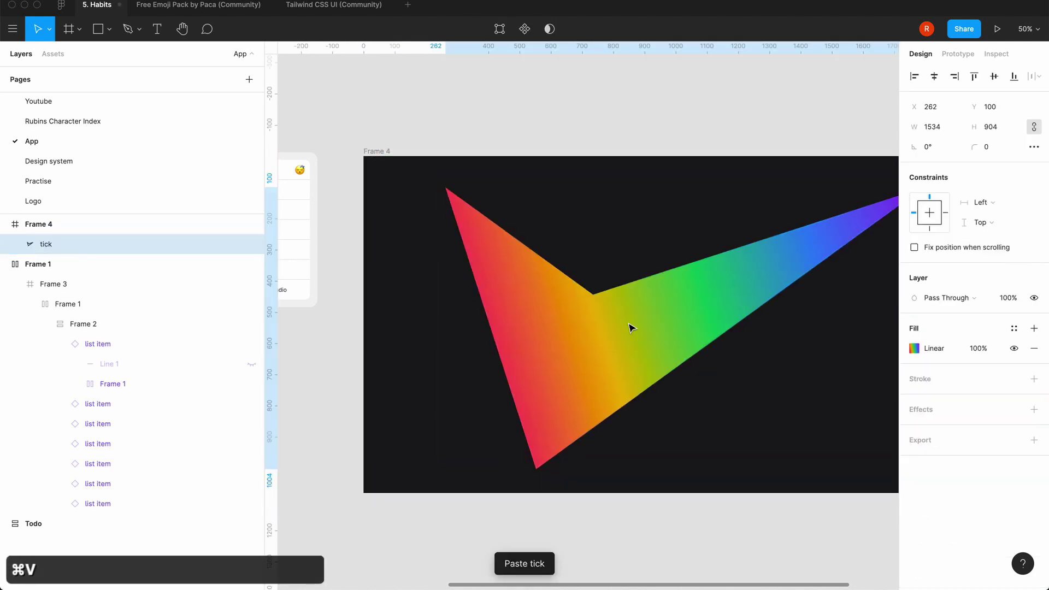
- Centre the rainbow tick horizontally and vertically in the dark frame
scroll(623, 115, "right", 3)
left_click(625, 115)
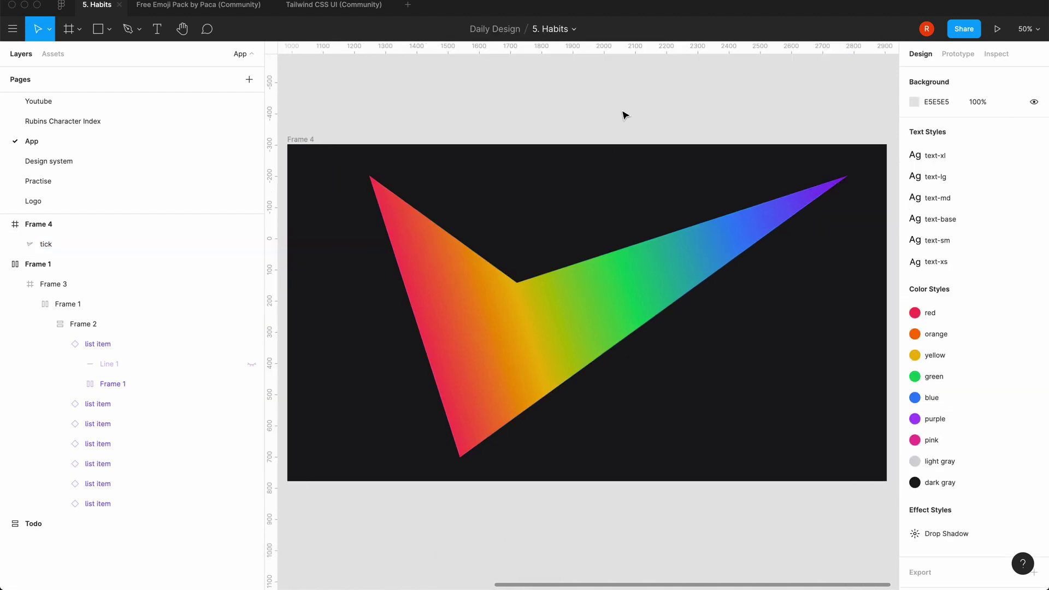
left_click(546, 294)
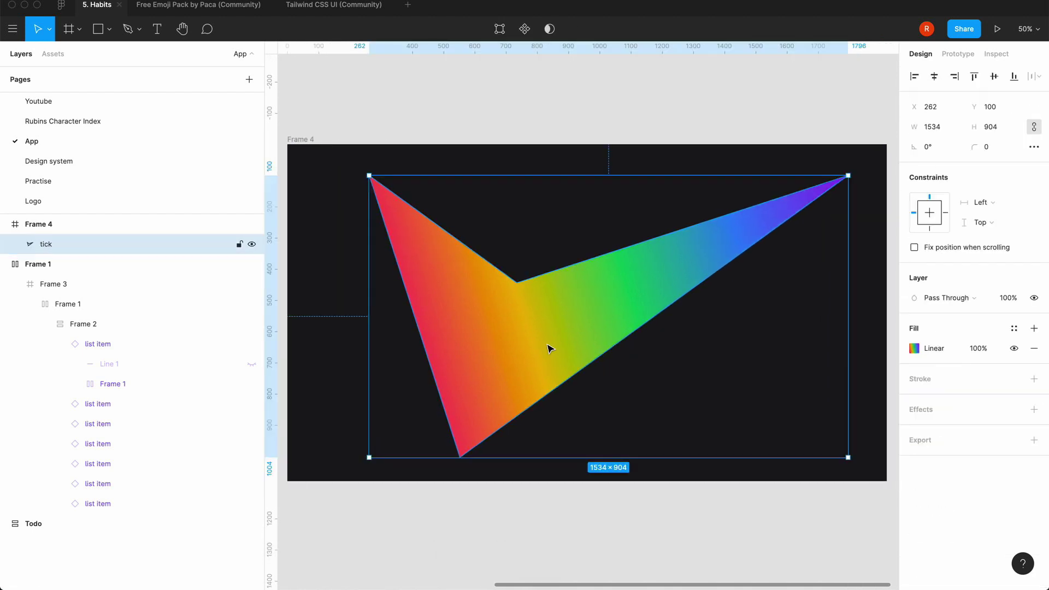
left_click(934, 76)
left_click(993, 76)
left_click(726, 96)
- Copy the habit card Frame 1 and paste a duplicate of it
scroll(726, 96, "left", 5)
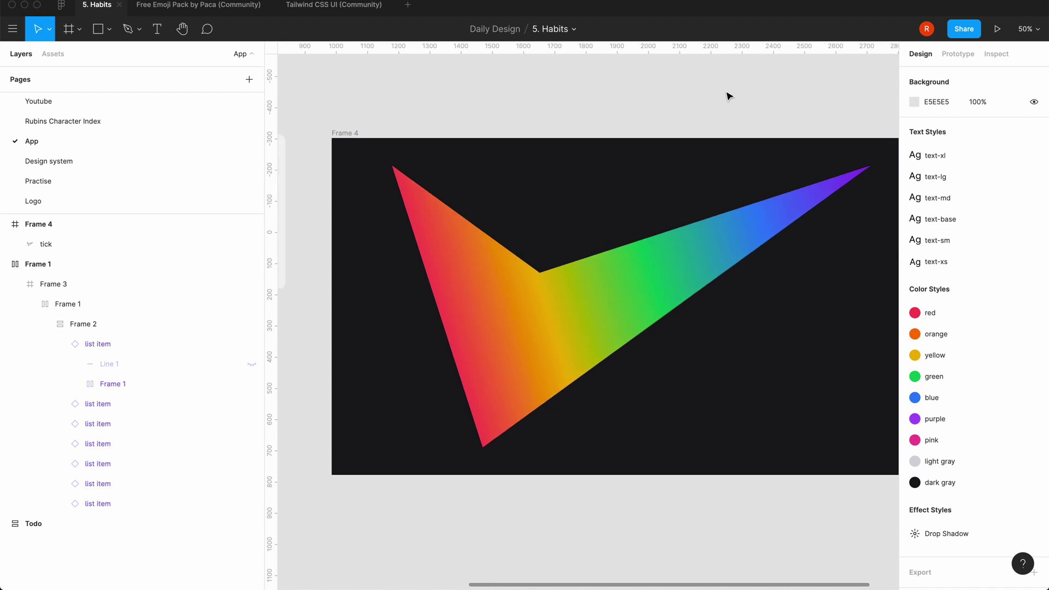
left_click(323, 136)
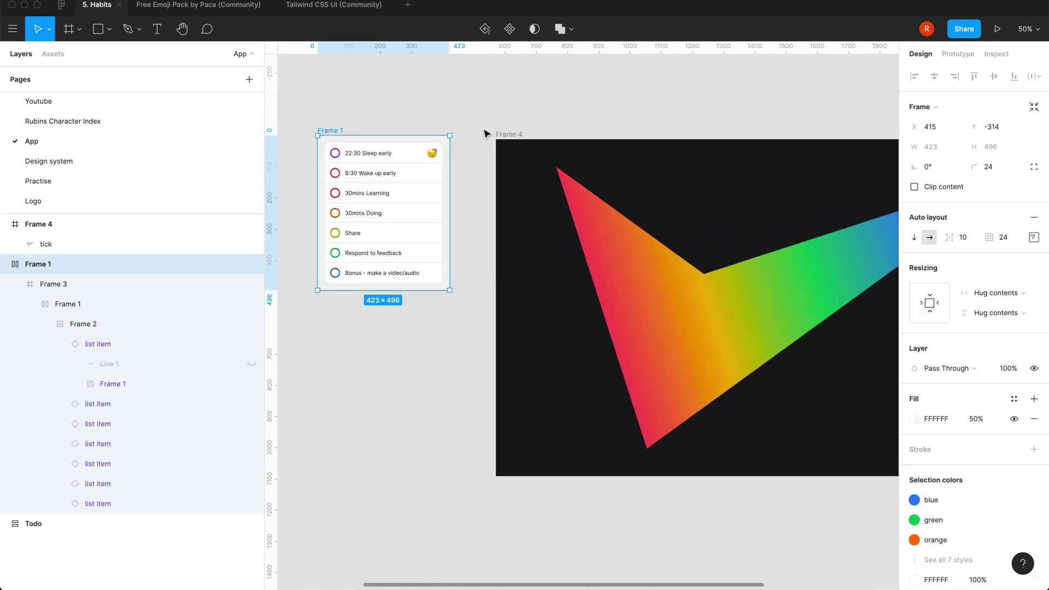
key("super+c")
key("super+v")
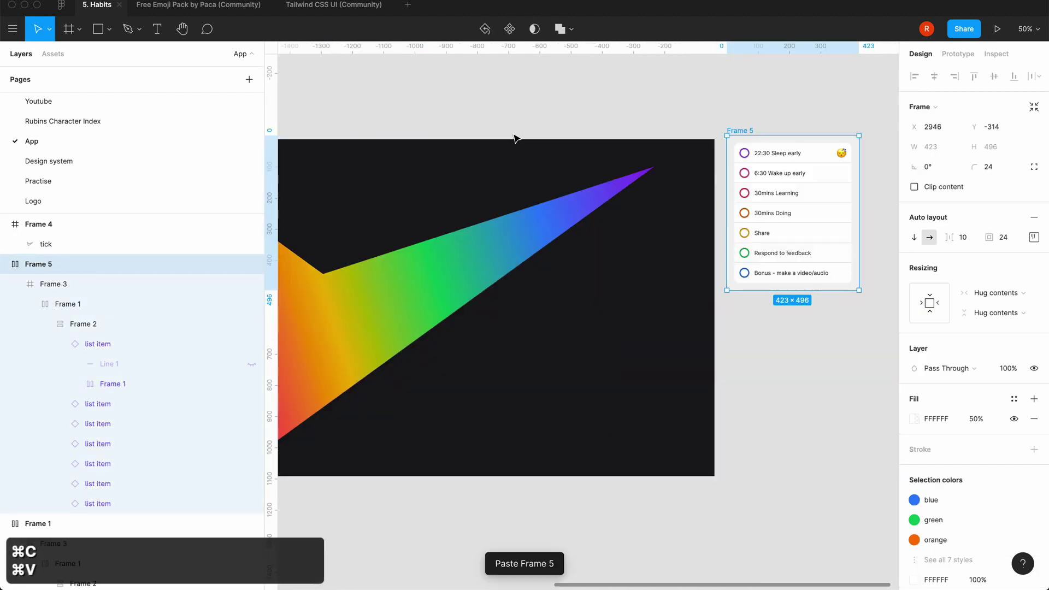
- Move the duplicated habit card into the dark frame over the tick and centre it horizontally
left_click_drag(767, 160, 388, 266)
scroll(551, 201, "left", 3)
scroll(552, 201, "down", 1)
left_click_drag(523, 268, 491, 266)
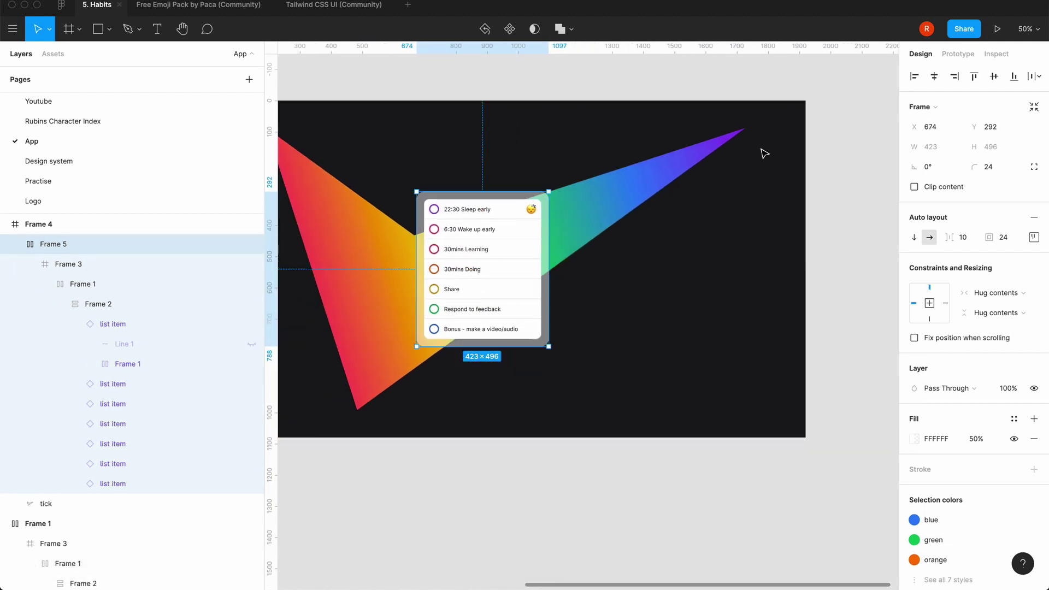
left_click(934, 76)
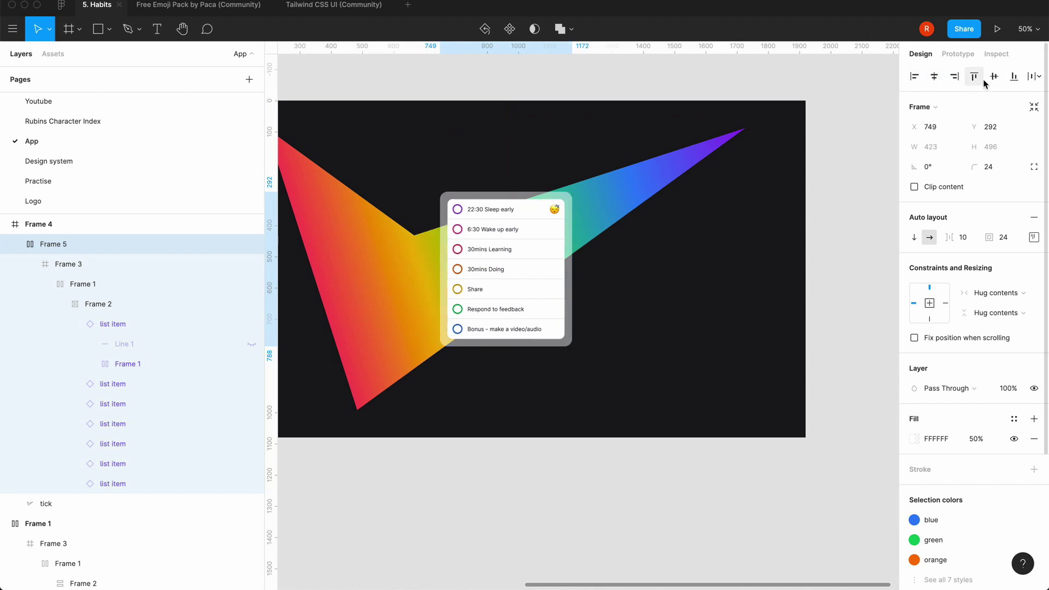
left_click(565, 92)
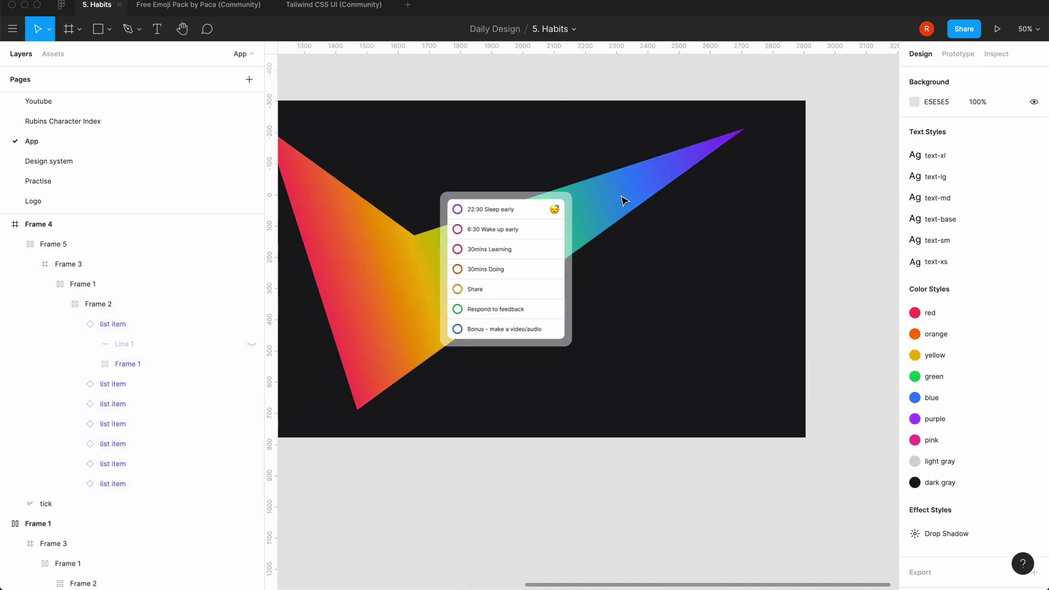
- Add a background blur effect of 16 to the translucent habit card in the dark frame
key("shift+0")
left_click(562, 206)
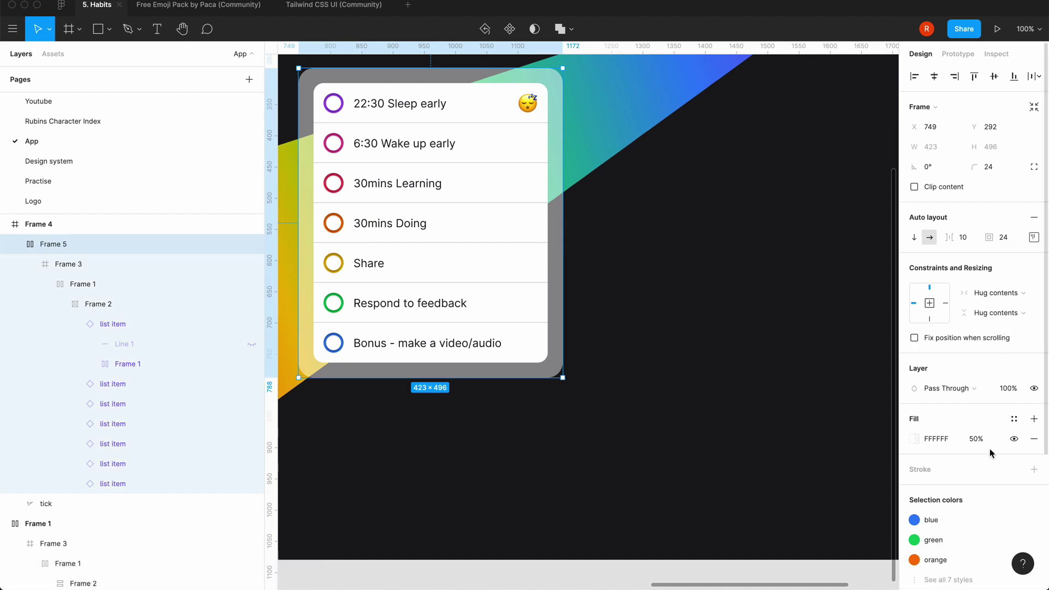
scroll(991, 453, "down", 3)
scroll(986, 500, "down", 2)
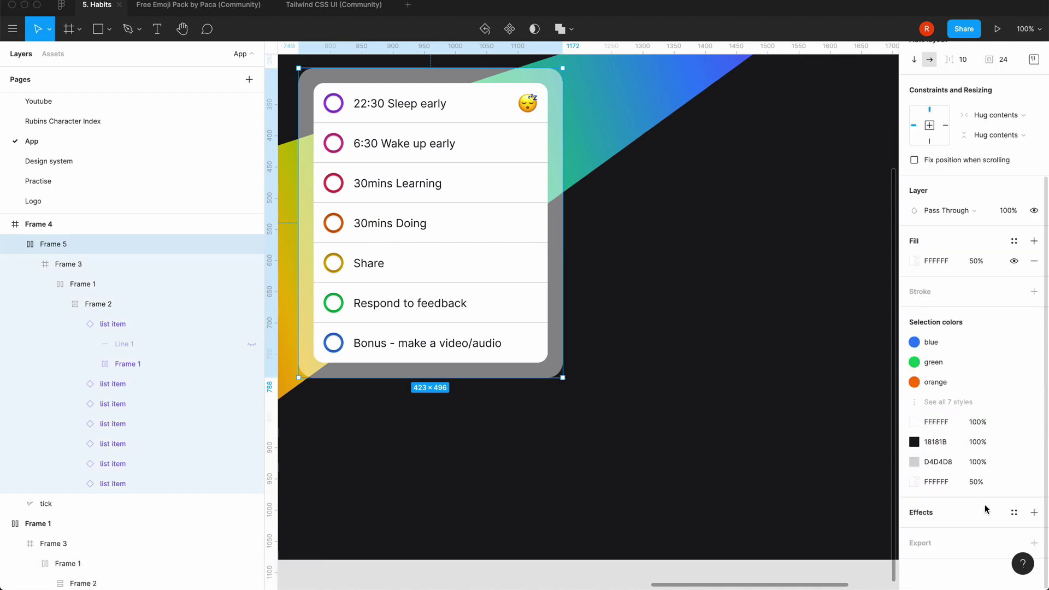
left_click(1033, 513)
left_click(953, 532)
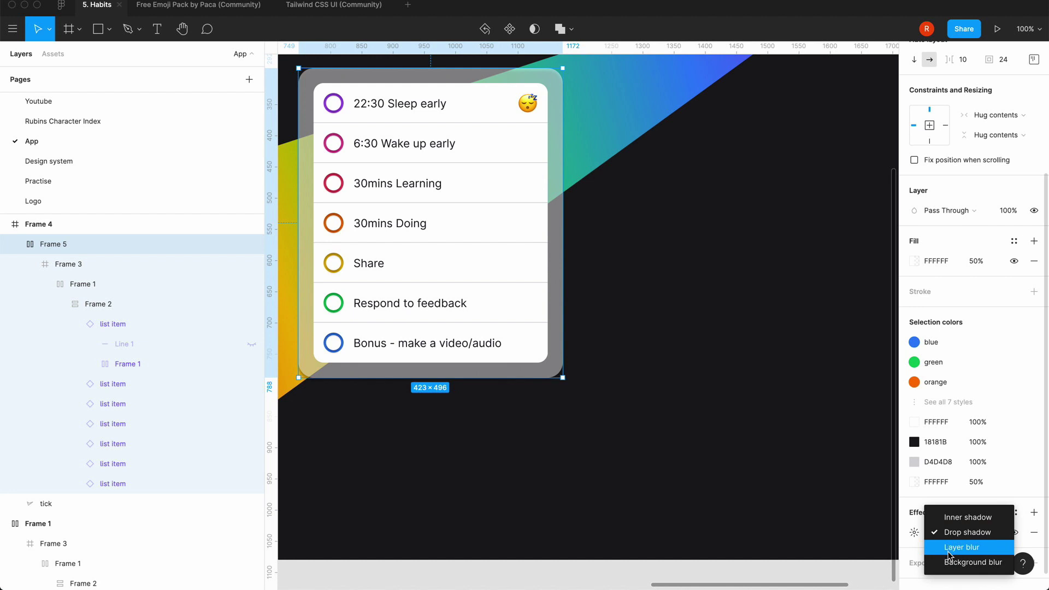
left_click(953, 562)
left_click(914, 532)
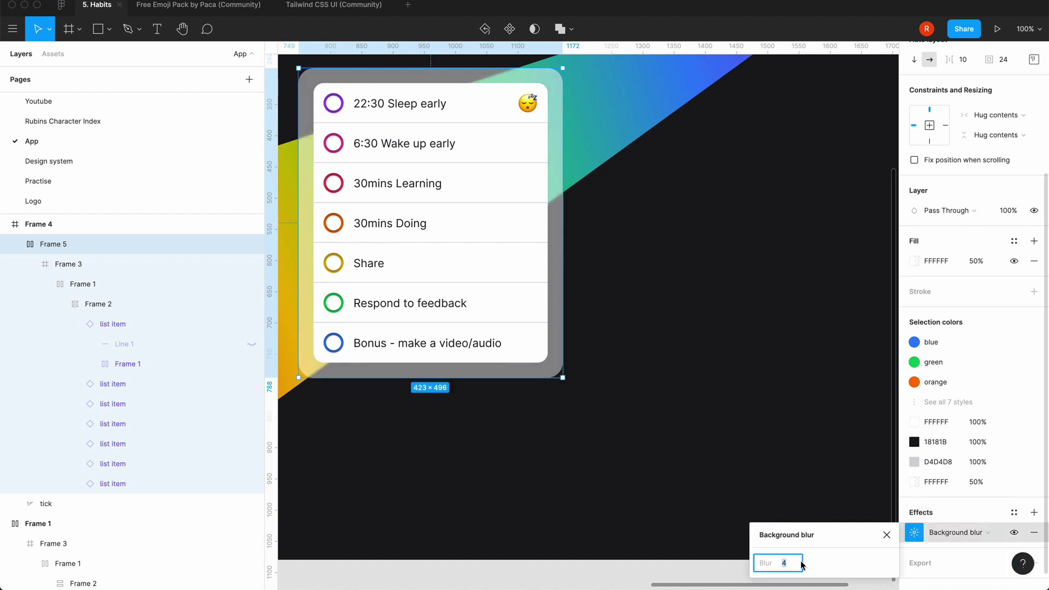
type("16")
key("Return")
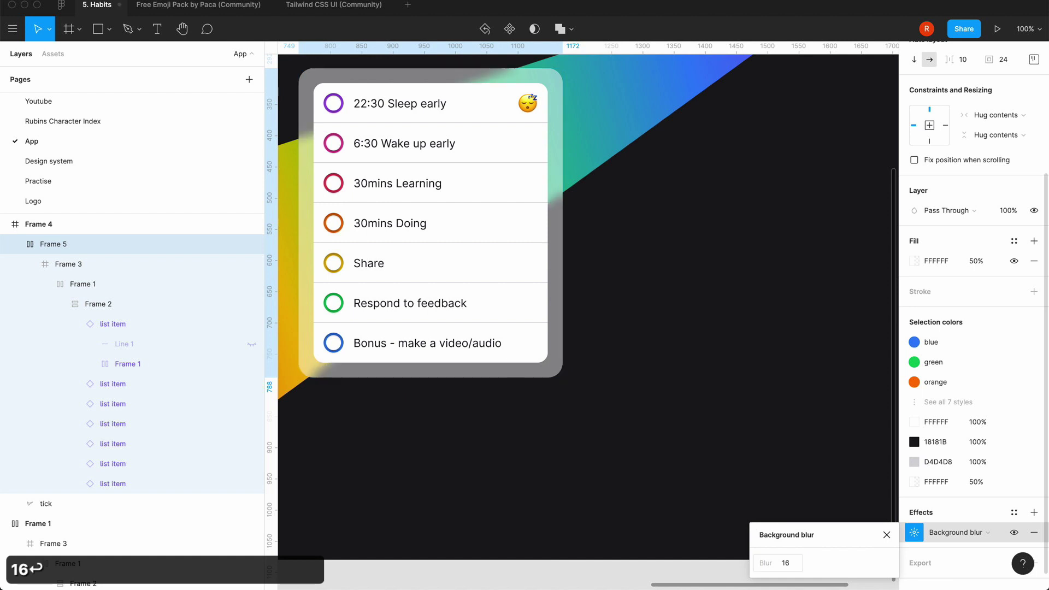
left_click(886, 535)
- Move the blurred habit card further left across the rainbow tick in the dark frame
left_click(817, 485)
key("minus")
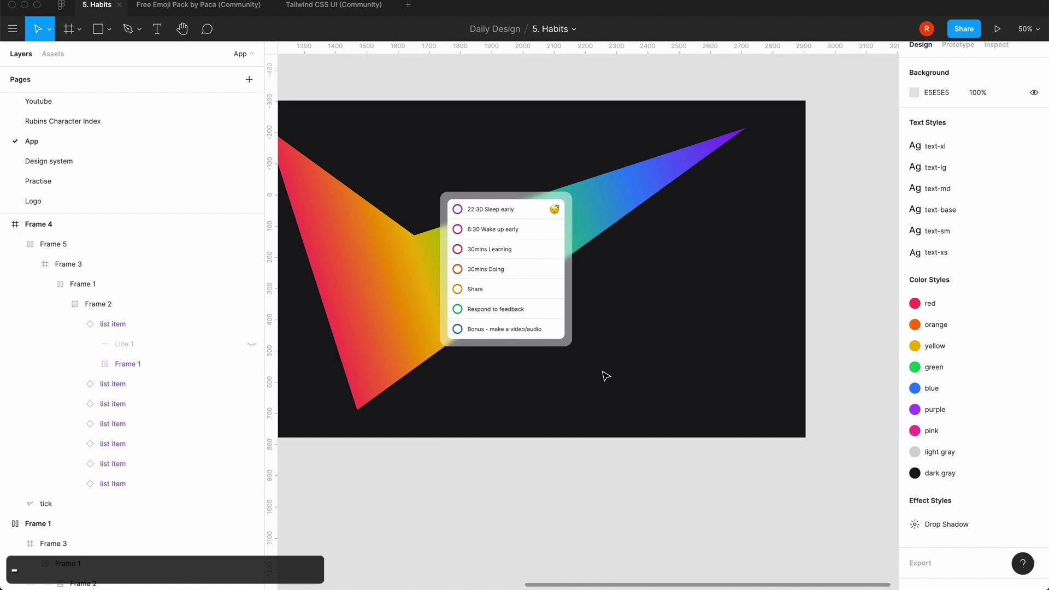
left_click_drag(498, 311, 532, 307)
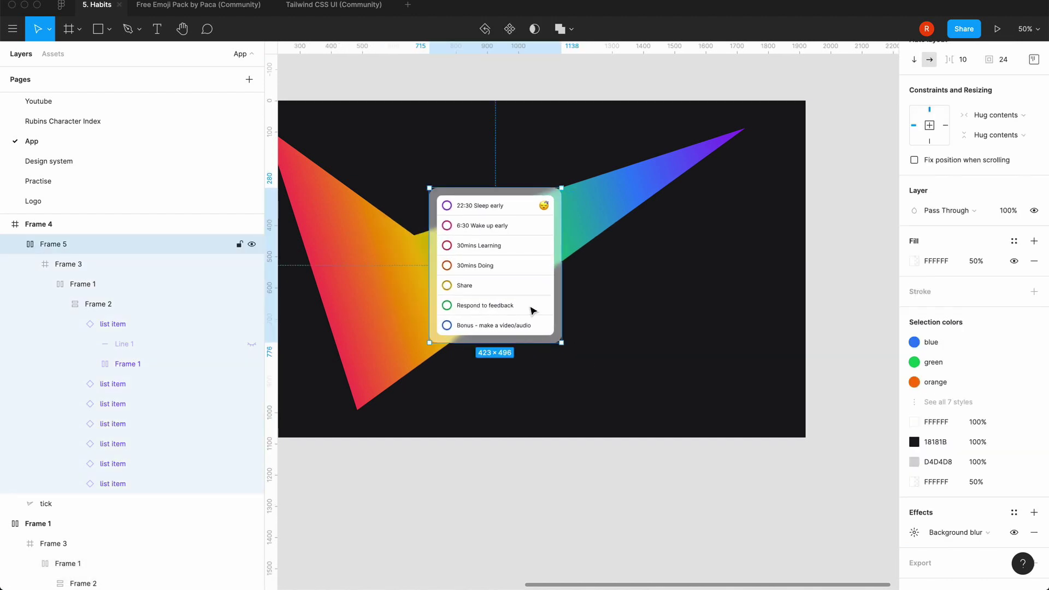
left_click(460, 457)
key("shift+0")
key("minus")
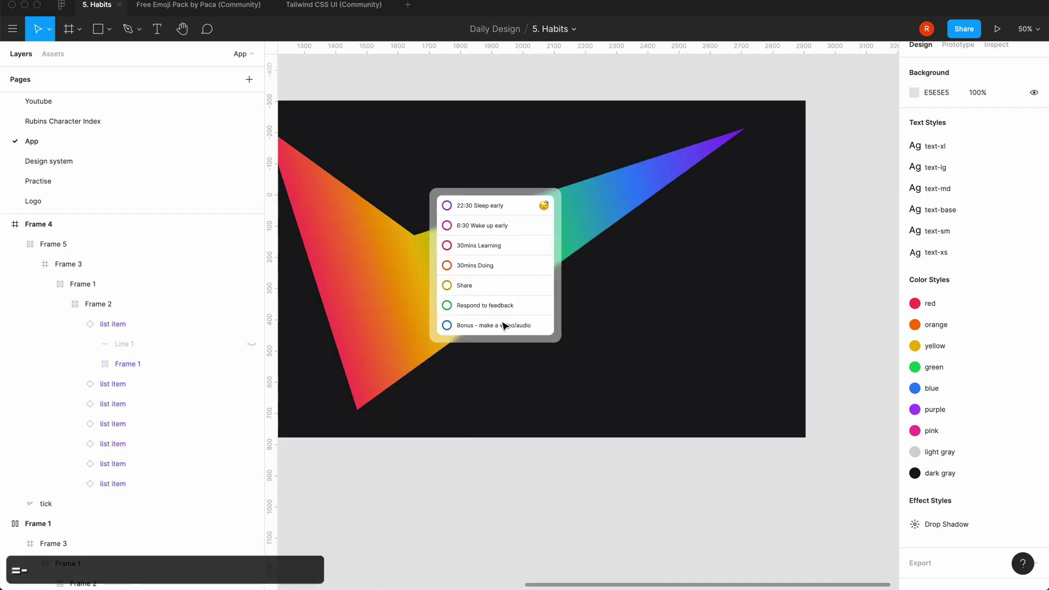
left_click_drag(529, 277, 460, 278)
left_click(497, 499)
scroll(498, 448, "left", 2)
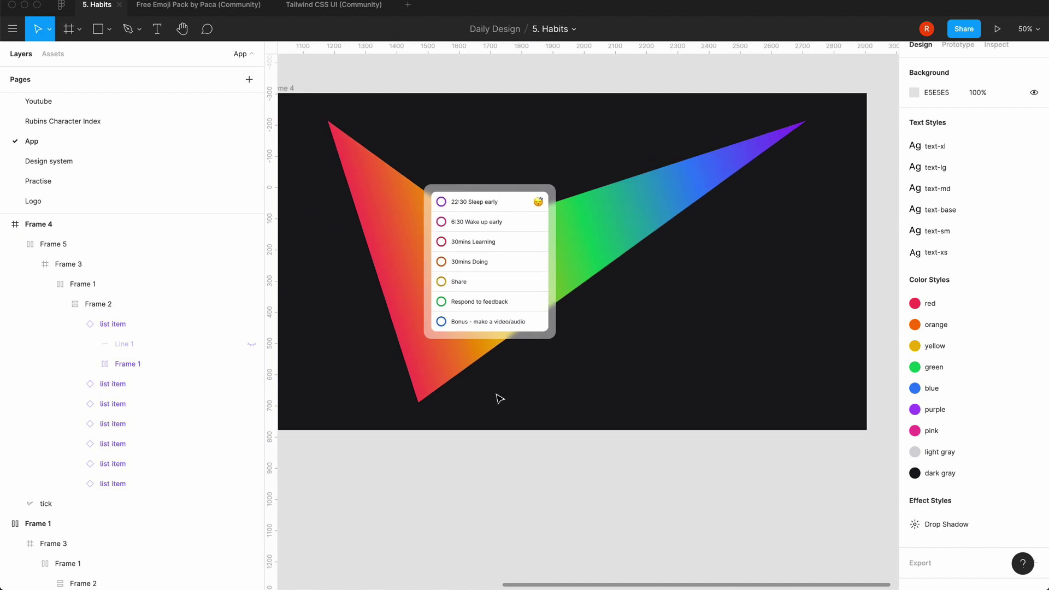
- Duplicate the blurred habit card and arrange the two cards side by side, with the original at X 437, Y 292
left_click(510, 307)
key("super+c")
key("super+v")
left_click_drag(510, 265, 667, 265)
left_click_drag(535, 265, 511, 262)
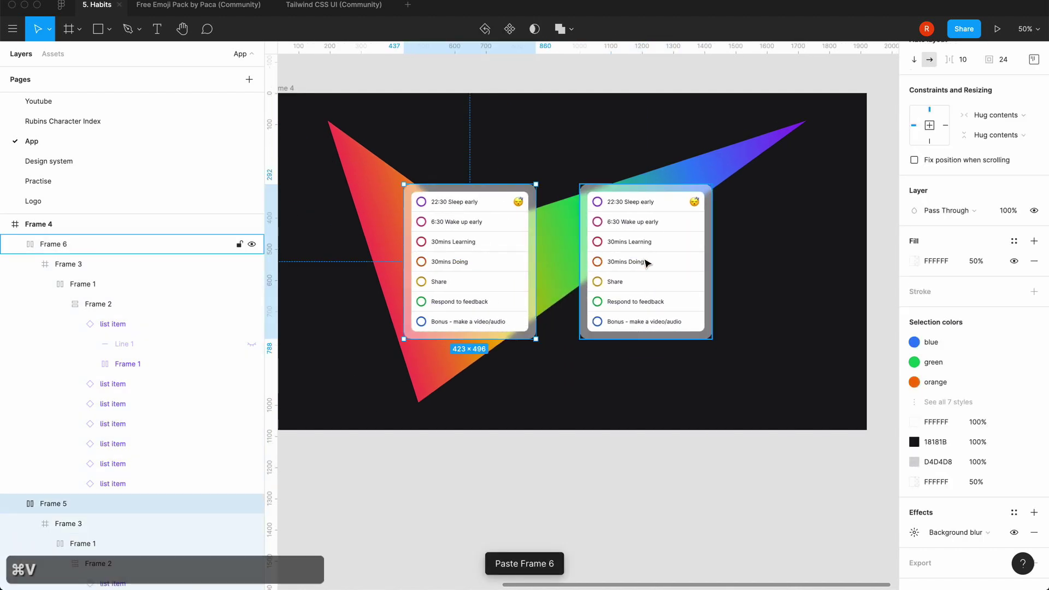
left_click_drag(646, 262, 627, 263)
left_click(552, 424)
- Switch the 22:30 Sleep early item in the duplicated card to the dark property's "default" variant
key("shift+0")
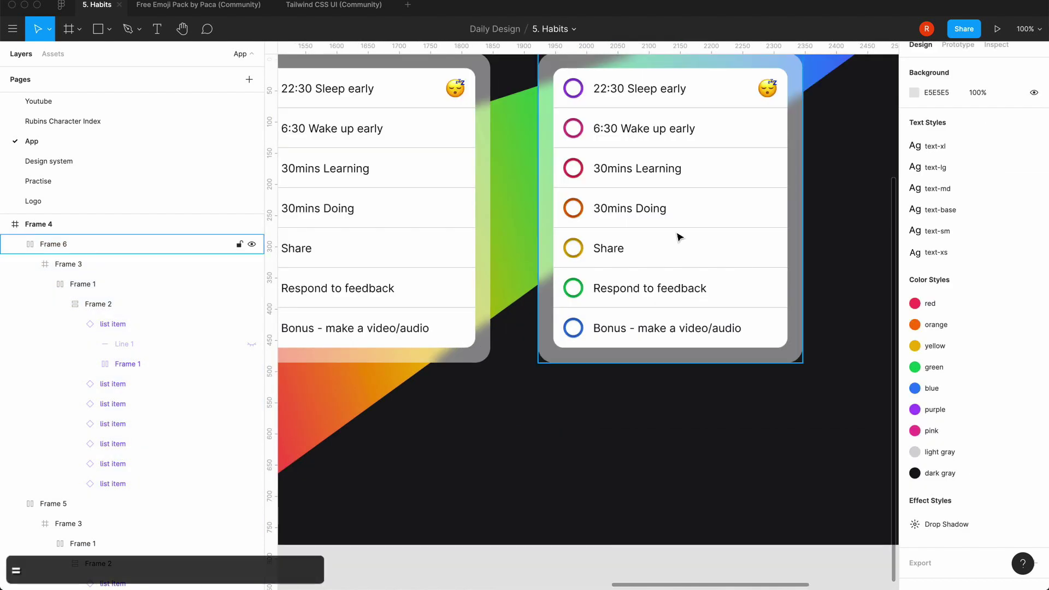
scroll(679, 236, "up", 3)
left_click(653, 171)
double_click(653, 171)
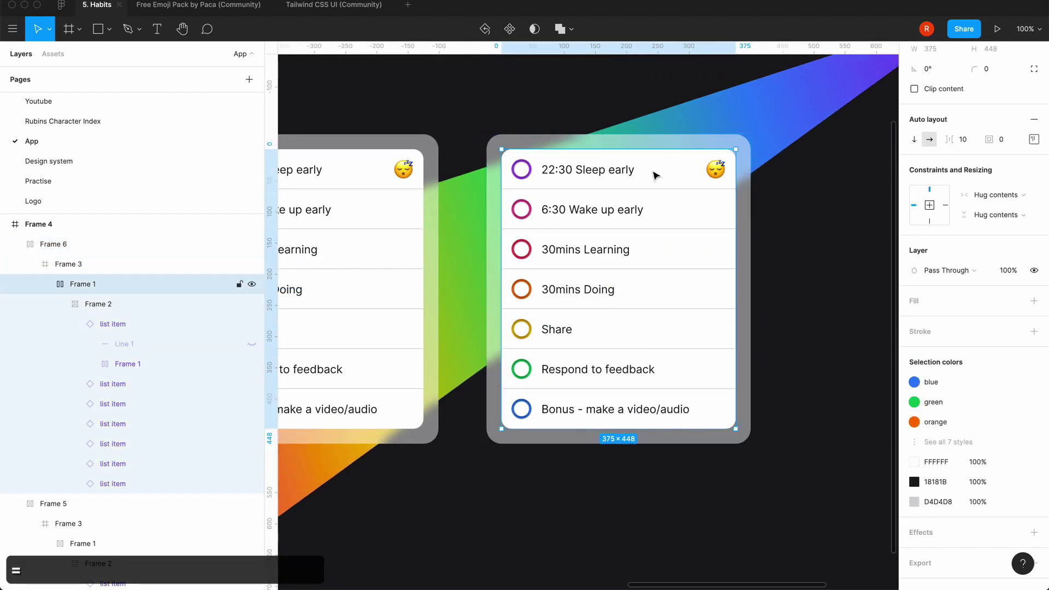
double_click(654, 173)
double_click(654, 173)
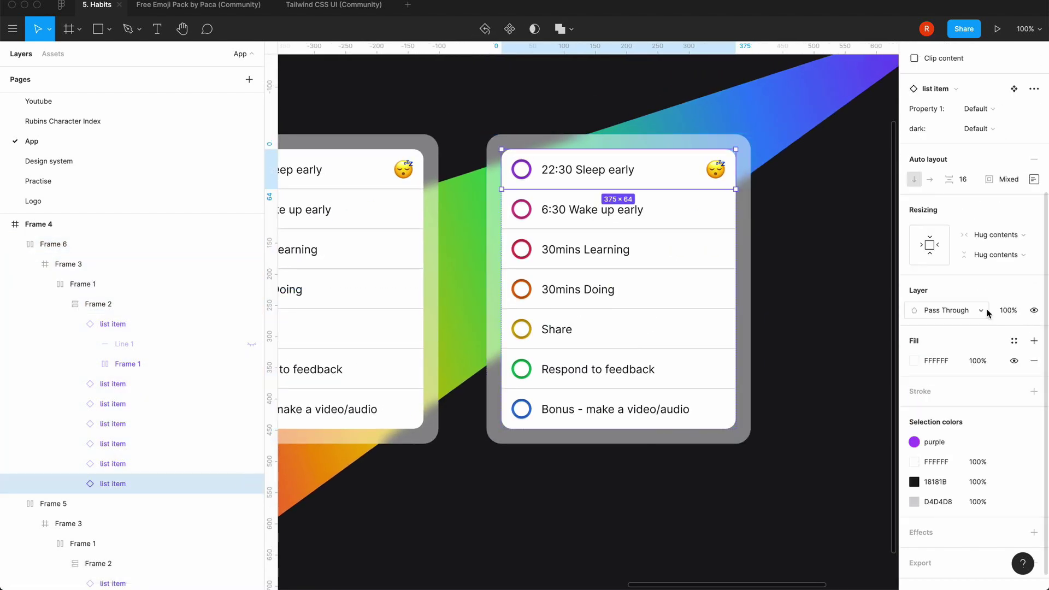
left_click(986, 129)
left_click(987, 144)
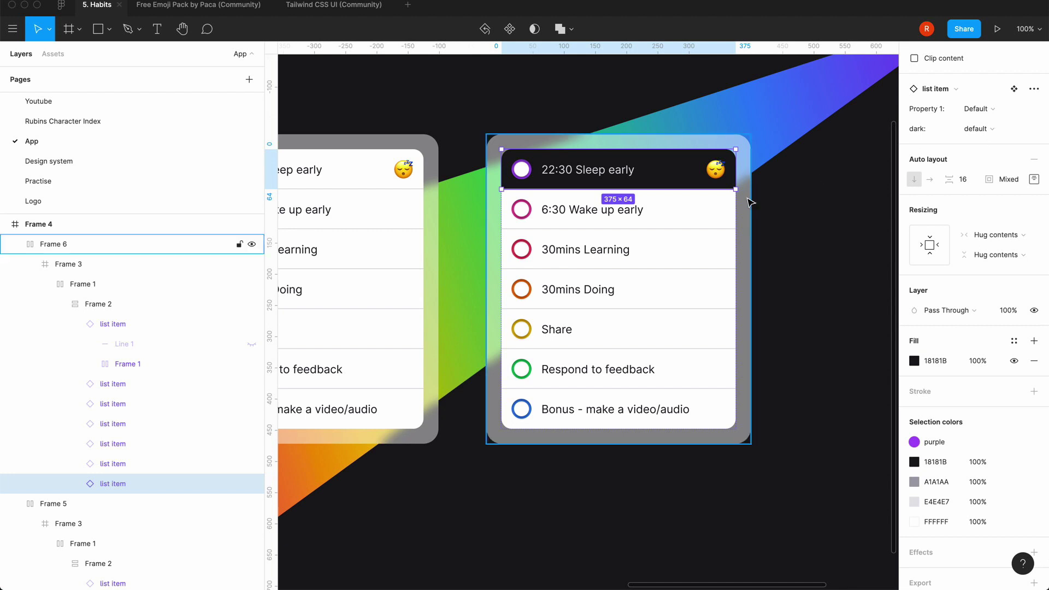
- Apply the dark "default" variant to the 6:30 Wake up early and 30mins Learning items in the duplicated card
left_click(694, 206)
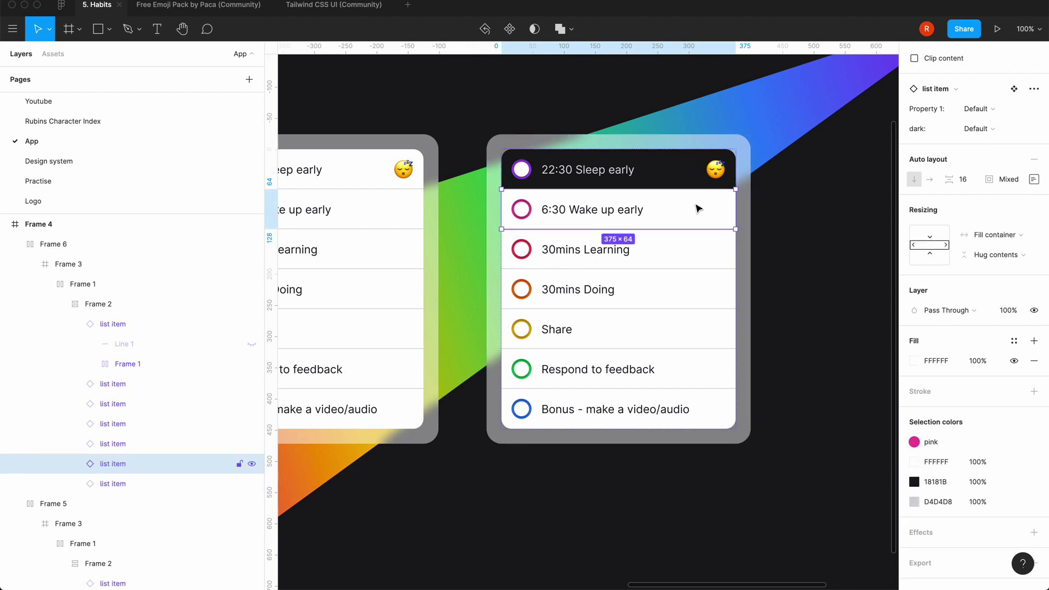
left_click(982, 130)
left_click(987, 143)
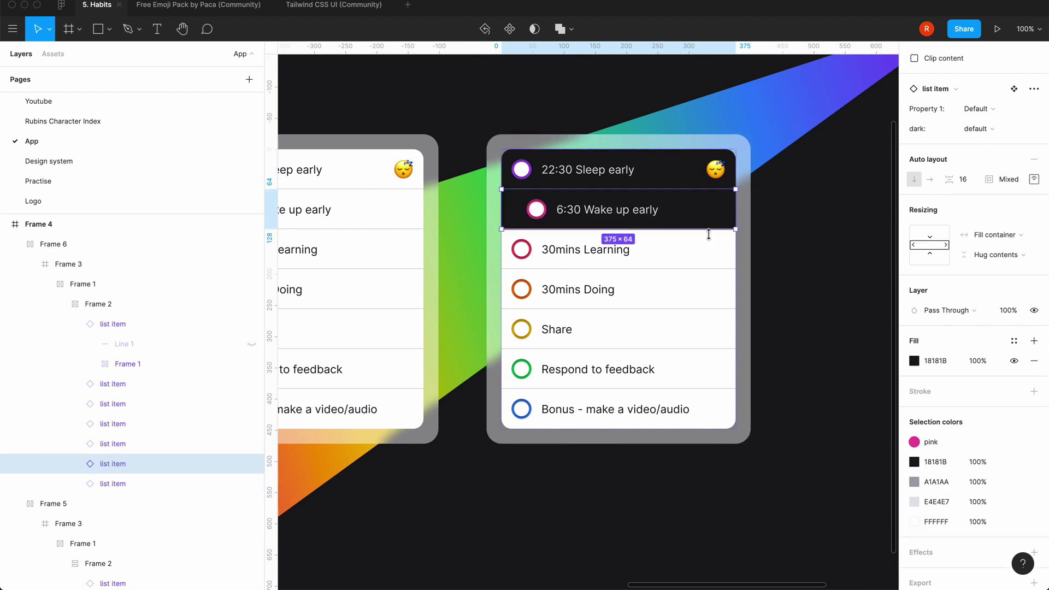
left_click(712, 246)
left_click(975, 129)
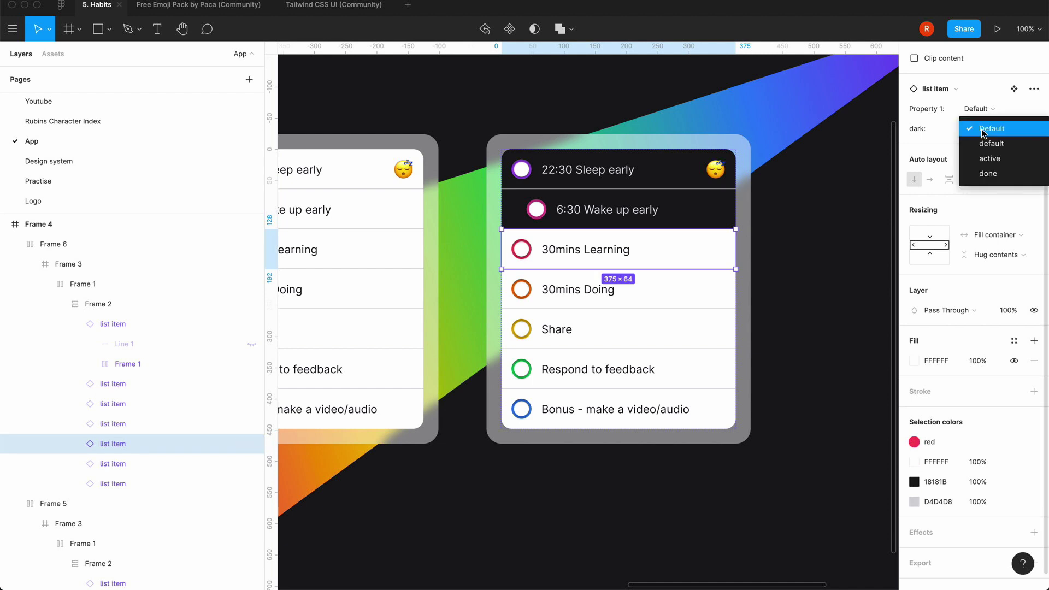
left_click(987, 145)
- Apply the dark "default" variant to the 30mins Doing and Share items in the duplicated card
left_click(665, 299)
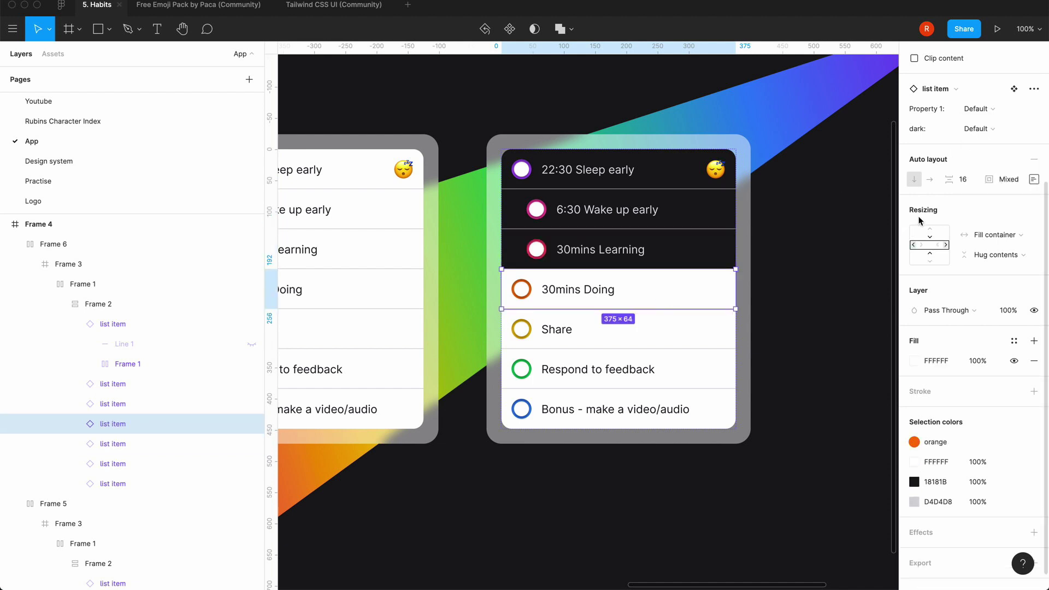
left_click(982, 129)
left_click(986, 144)
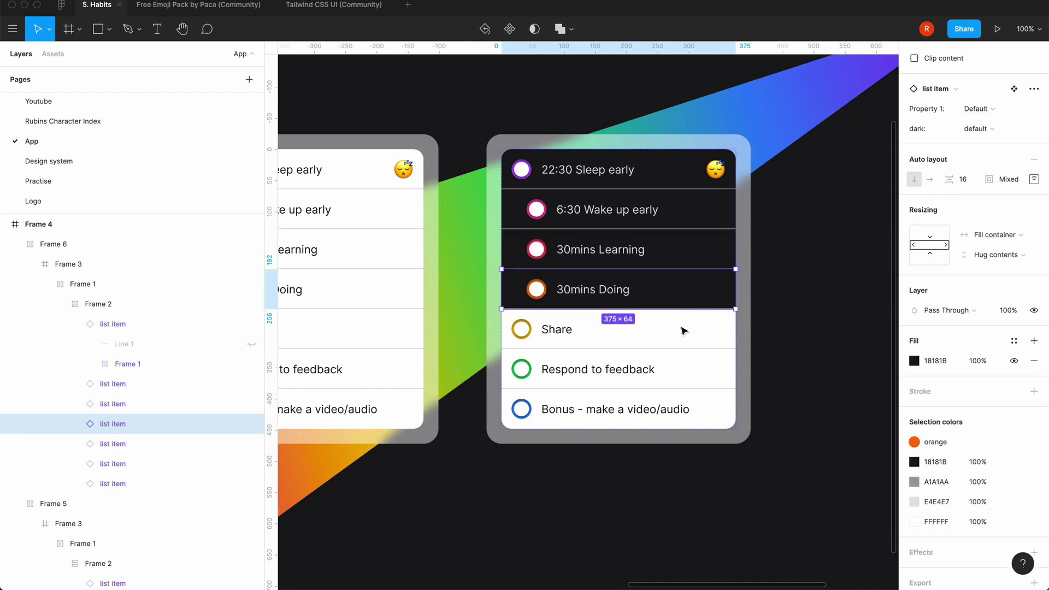
left_click(685, 339)
left_click(978, 129)
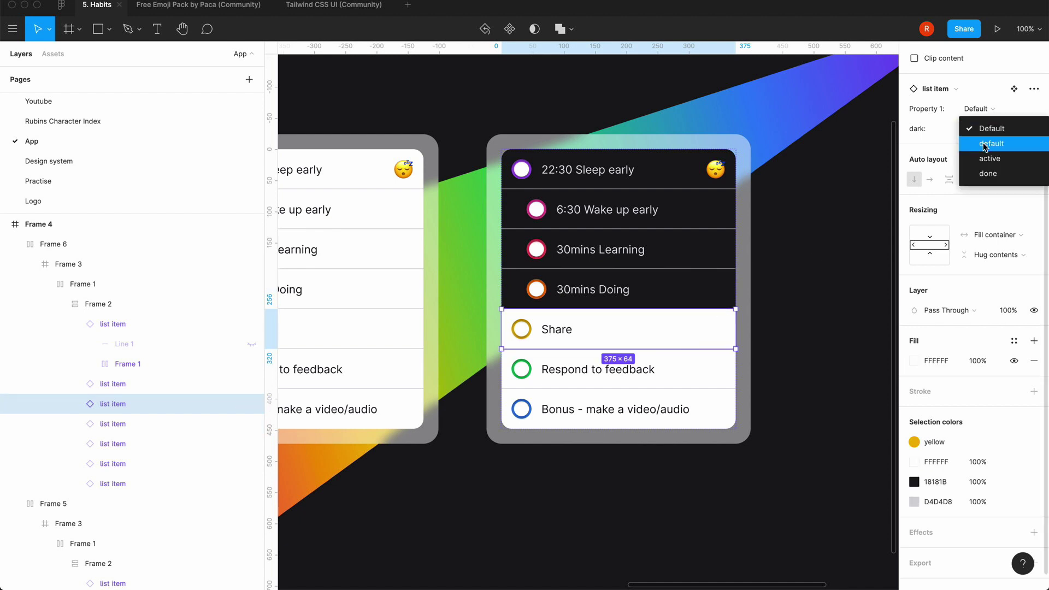
left_click(986, 145)
- Apply the dark "default" variant to the Respond to feedback and Bonus items in the duplicated card
left_click(677, 384)
left_click(978, 129)
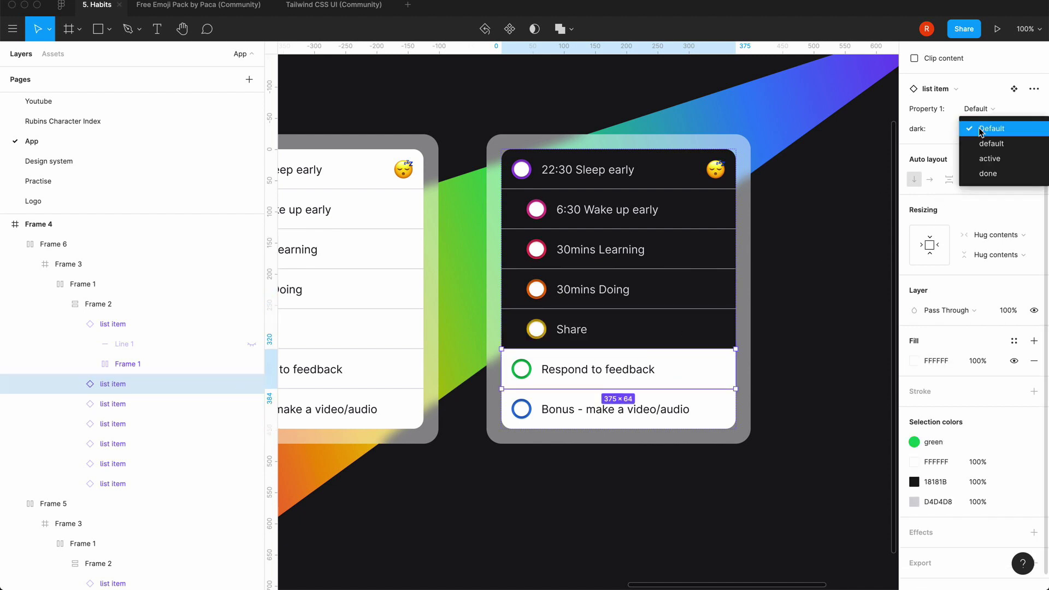
left_click(989, 144)
left_click(704, 409)
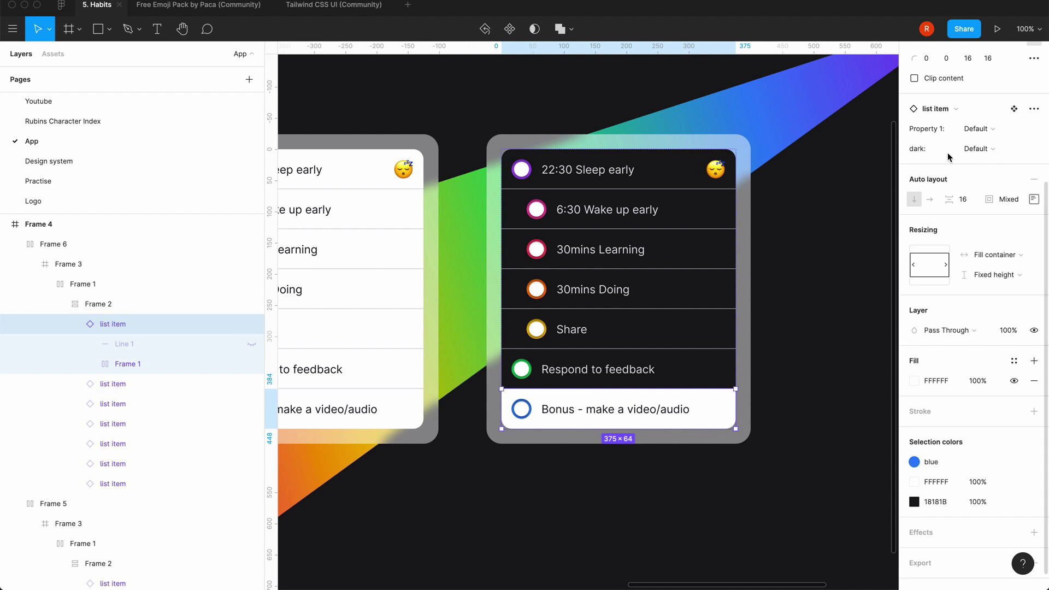
left_click(978, 149)
left_click(984, 164)
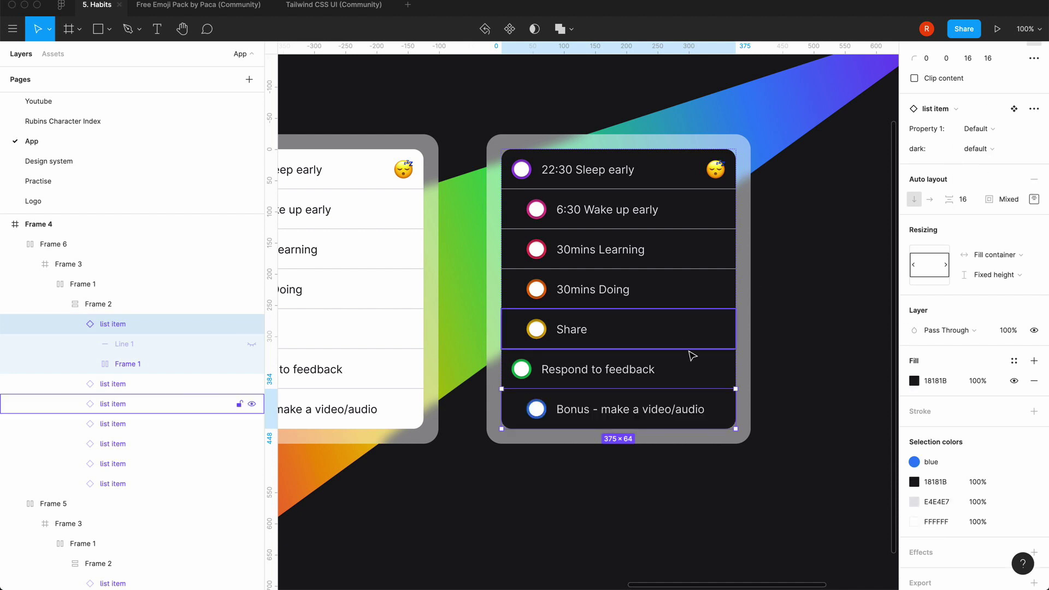
left_click(833, 263)
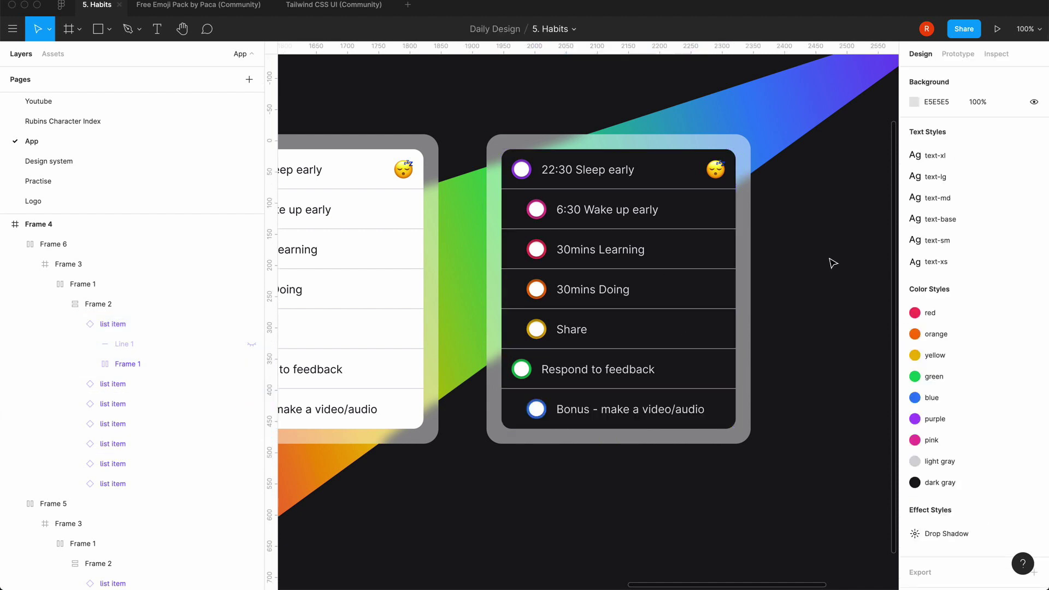
- Set the horizontal resizing of the 6:30 Wake up early item's inner Frame 1 to Fill container
left_click(705, 214)
key("Return")
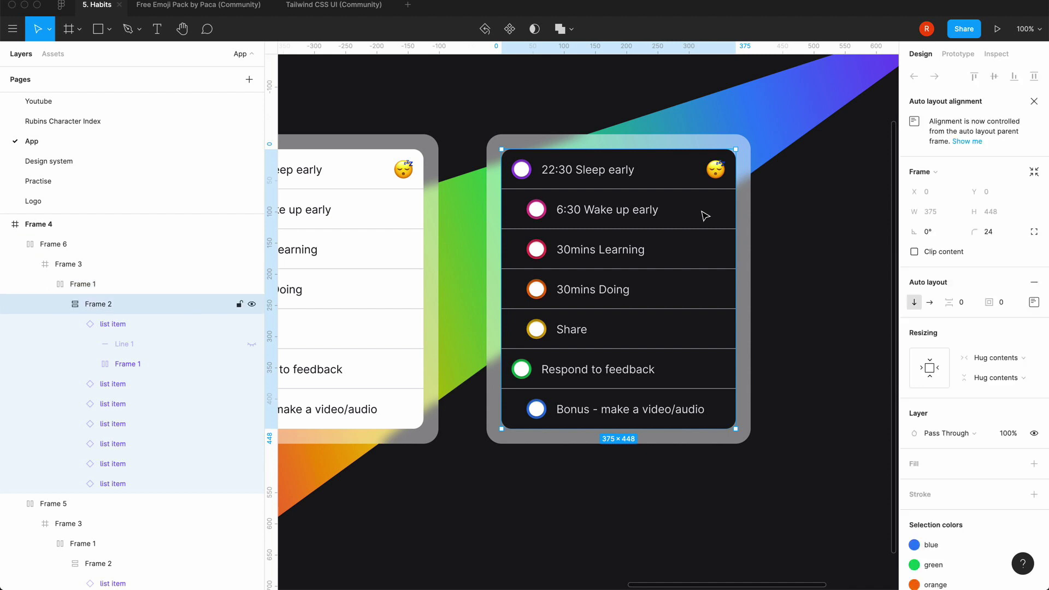
left_click(705, 215)
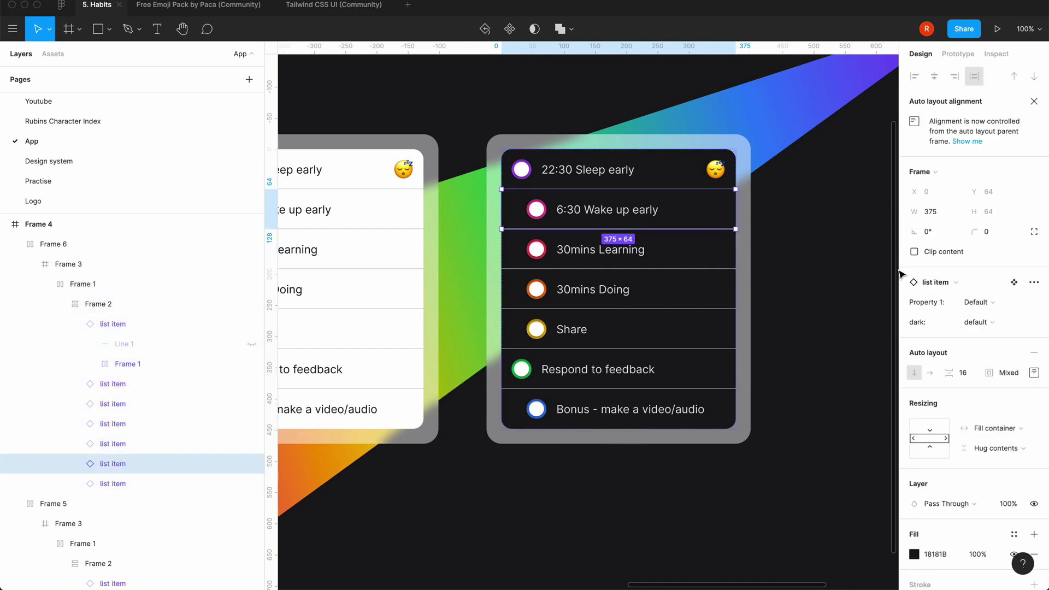
double_click(664, 215)
left_click(1003, 389)
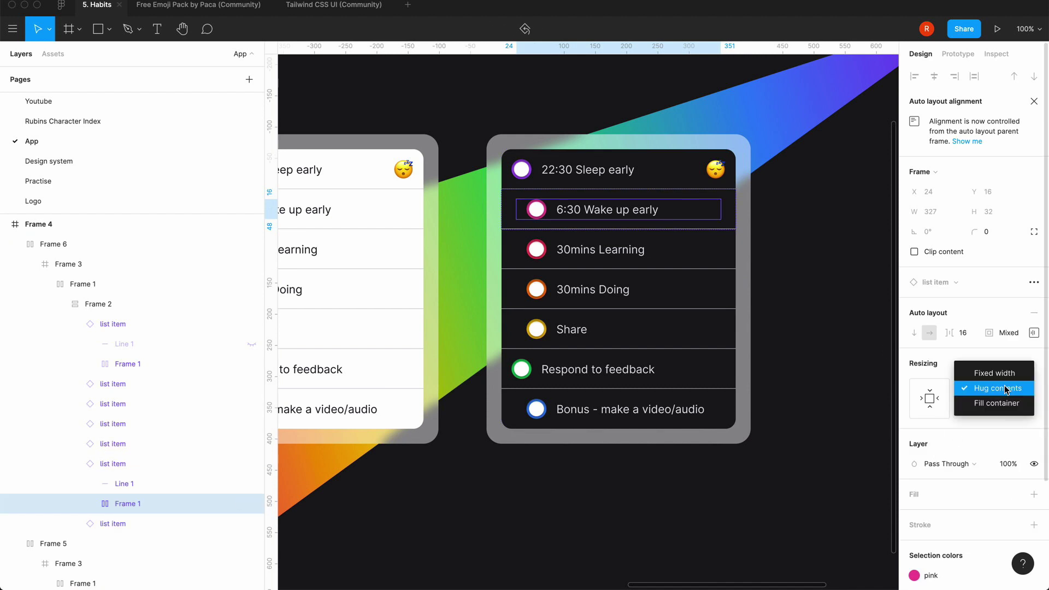
left_click(1004, 388)
left_click(1032, 333)
left_click(1032, 333)
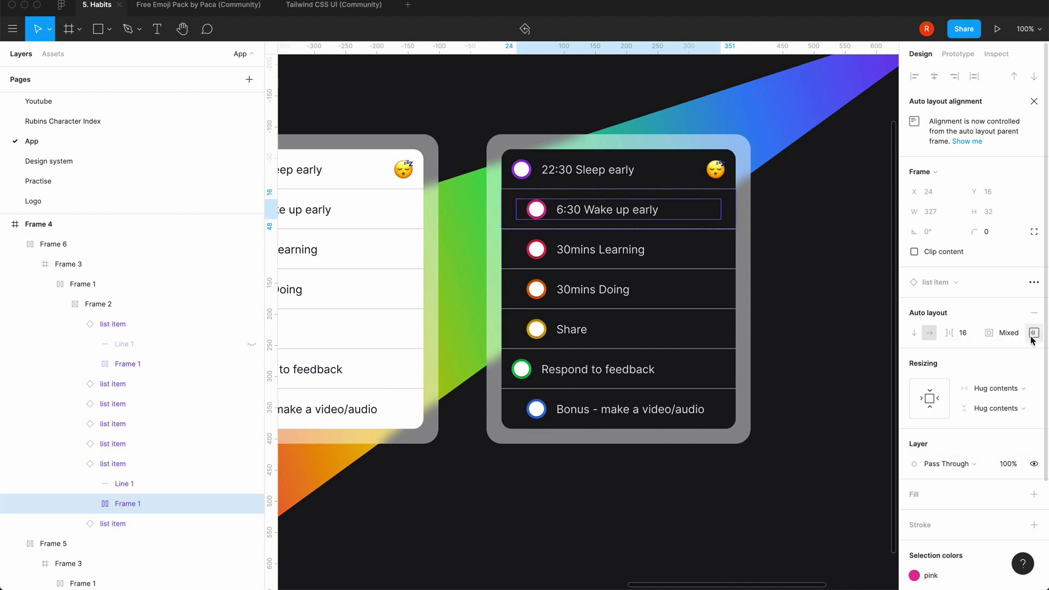
left_click(1001, 387)
left_click(997, 403)
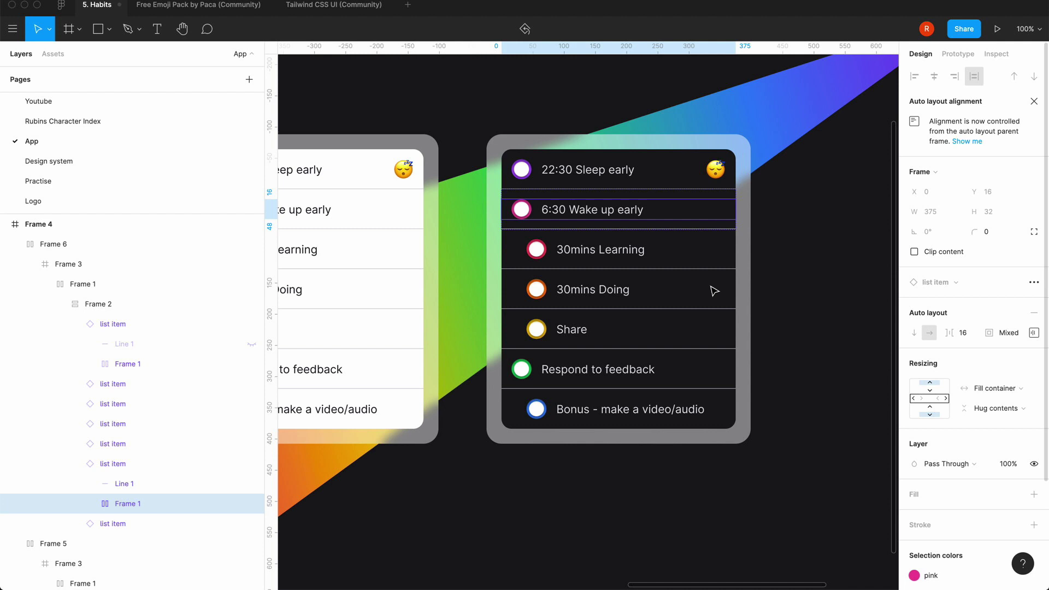
- Set the horizontal resizing of the 30mins Learning item's inner Frame 1 to Fill container
double_click(624, 247)
left_click(1033, 332)
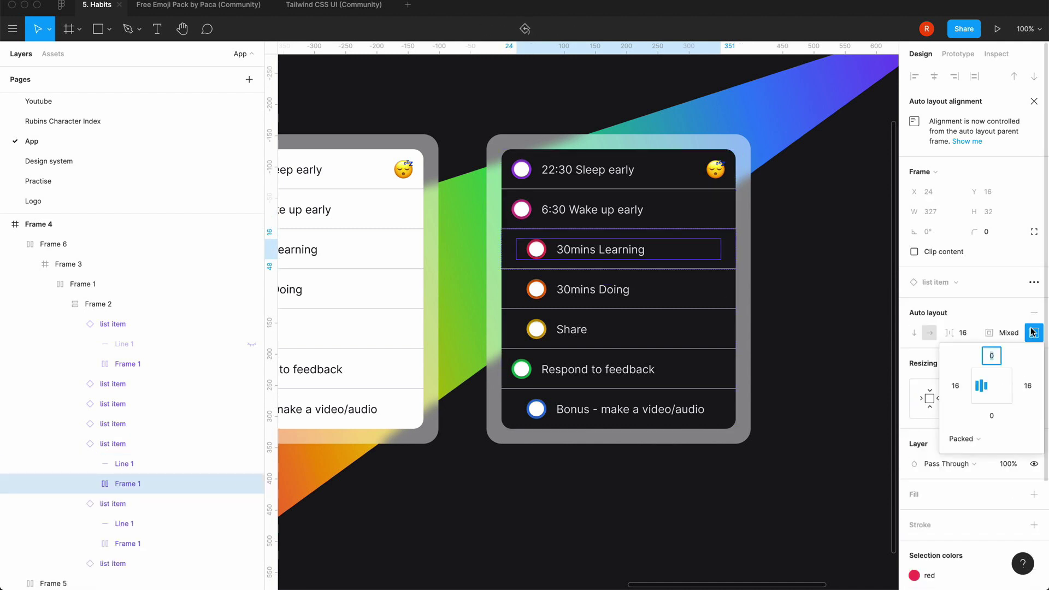
left_click(998, 297)
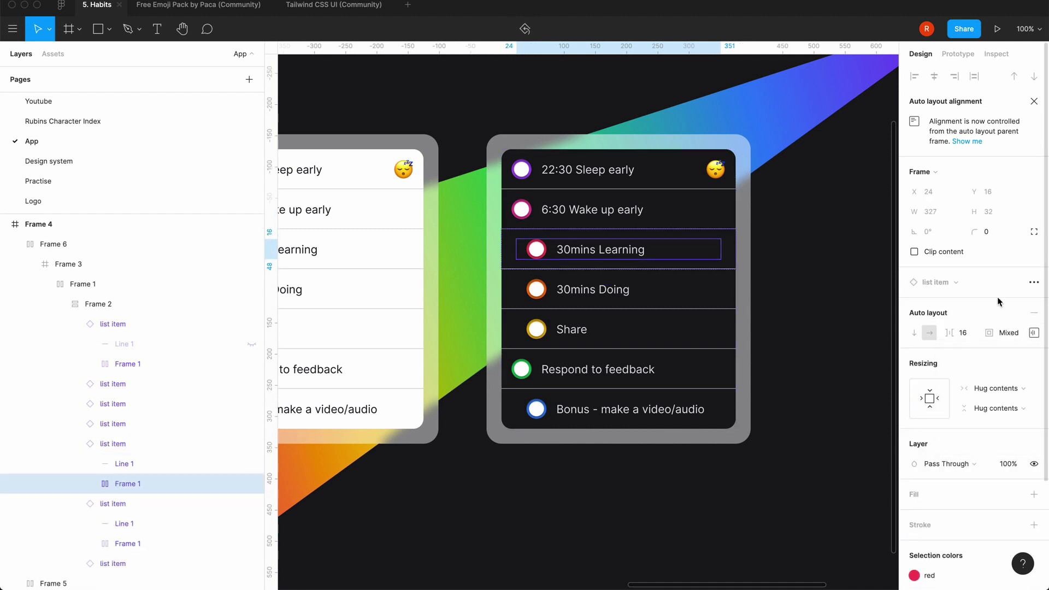
left_click(998, 387)
left_click(994, 404)
- Set the inner frames of the dark card's 30mins Doing and Share items to Fill container horizontally
left_click(611, 290)
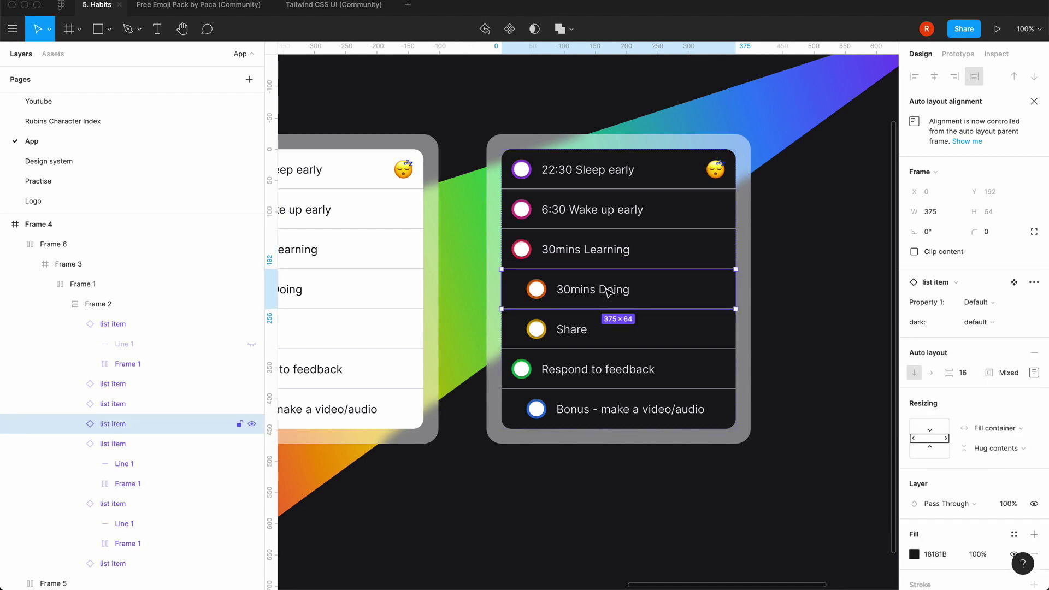
left_click(610, 291)
left_click(1007, 389)
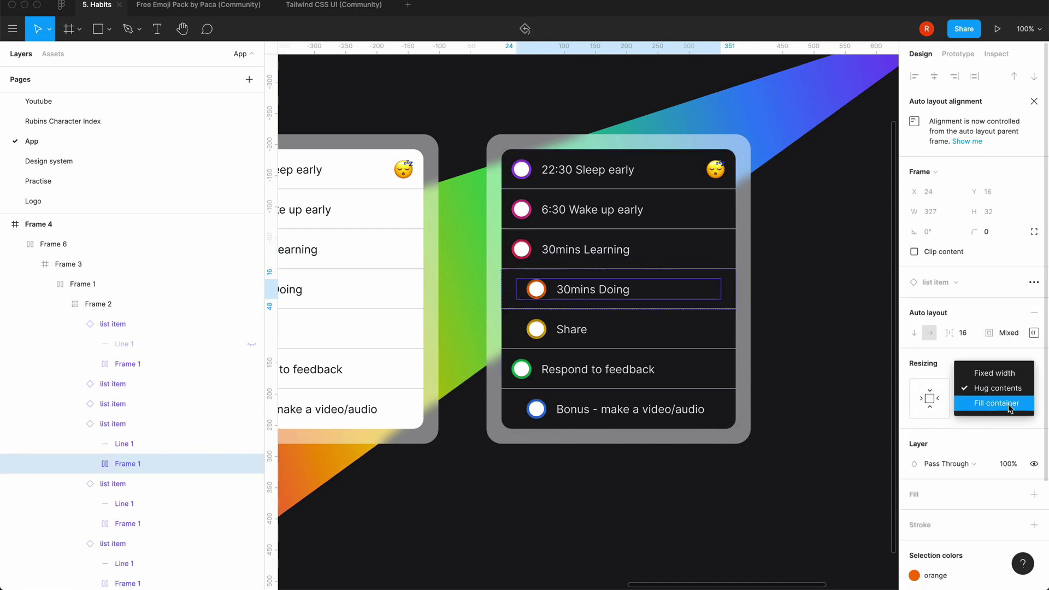
left_click(1010, 403)
left_click(570, 338)
left_click(571, 340)
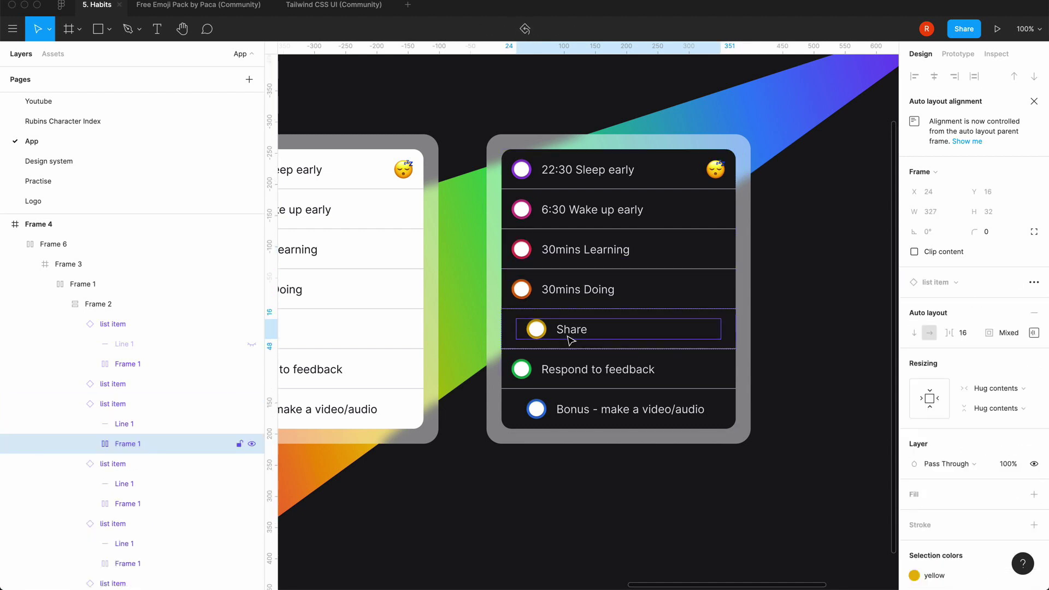
left_click(1008, 388)
left_click(1007, 403)
left_click(598, 375)
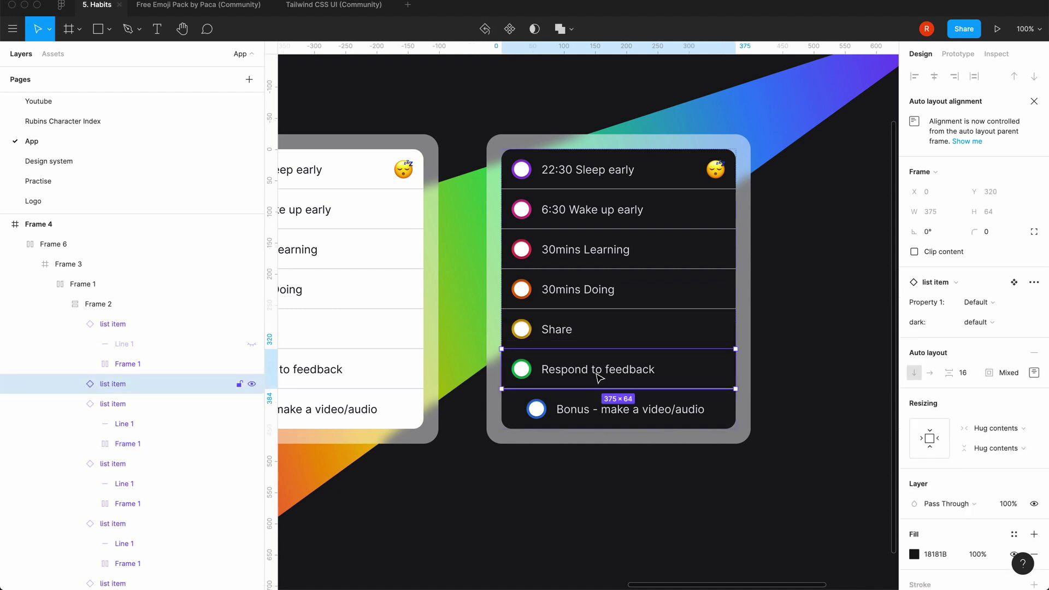
- Set the horizontal resizing of the dark card's Bonus item inner Frame 1 to Fill container
left_click(598, 376)
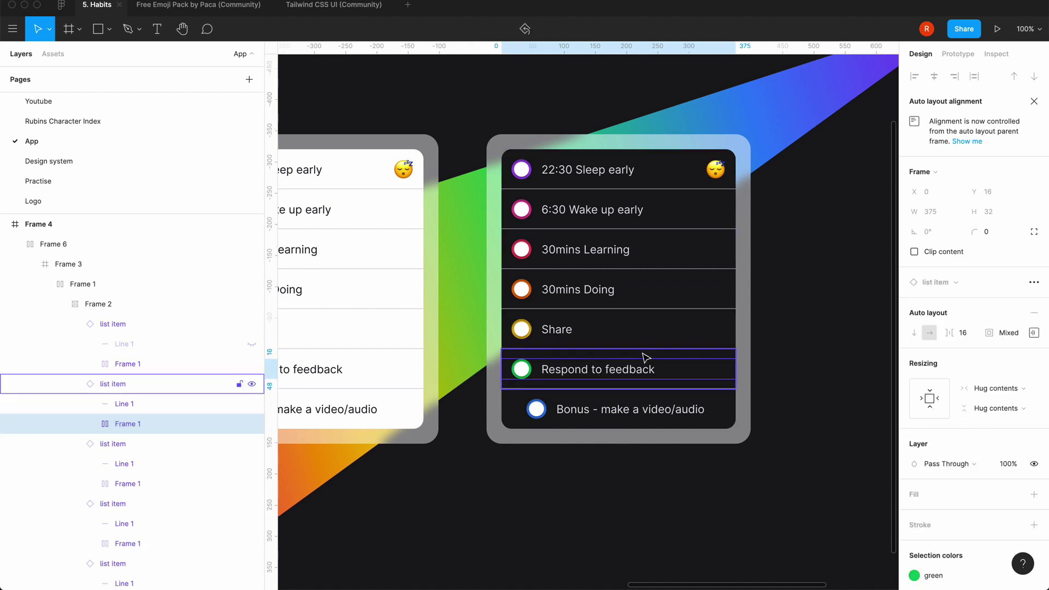
left_click(630, 374)
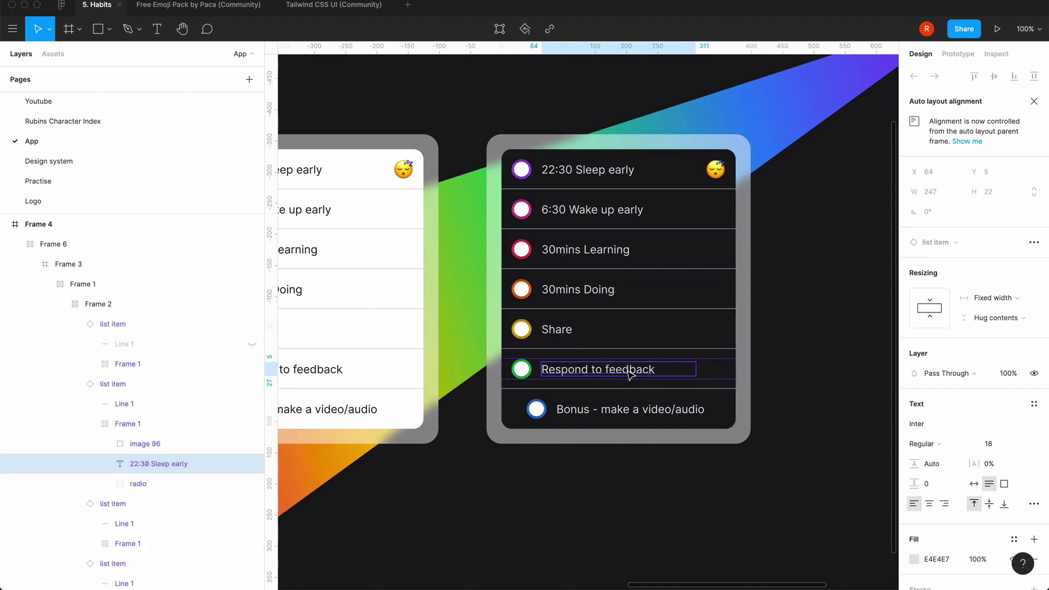
left_click(709, 369)
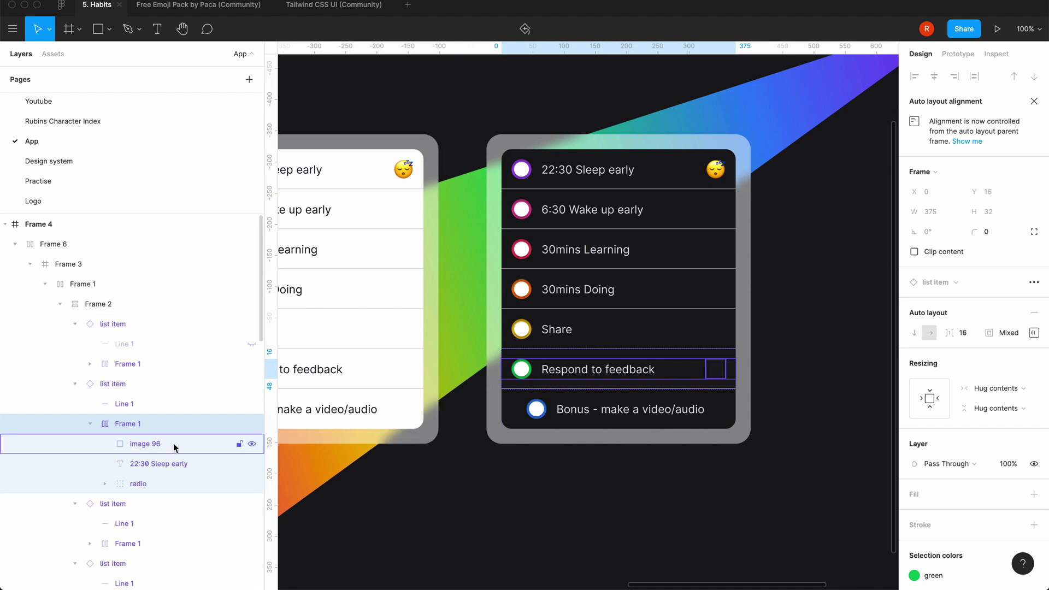
left_click(664, 396)
double_click(685, 414)
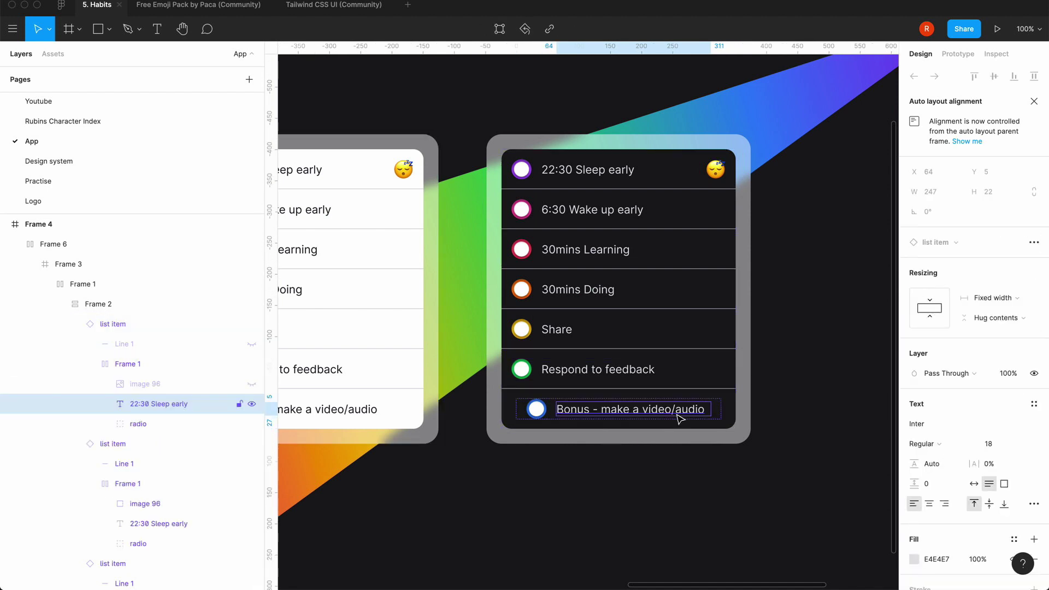
left_click(720, 413)
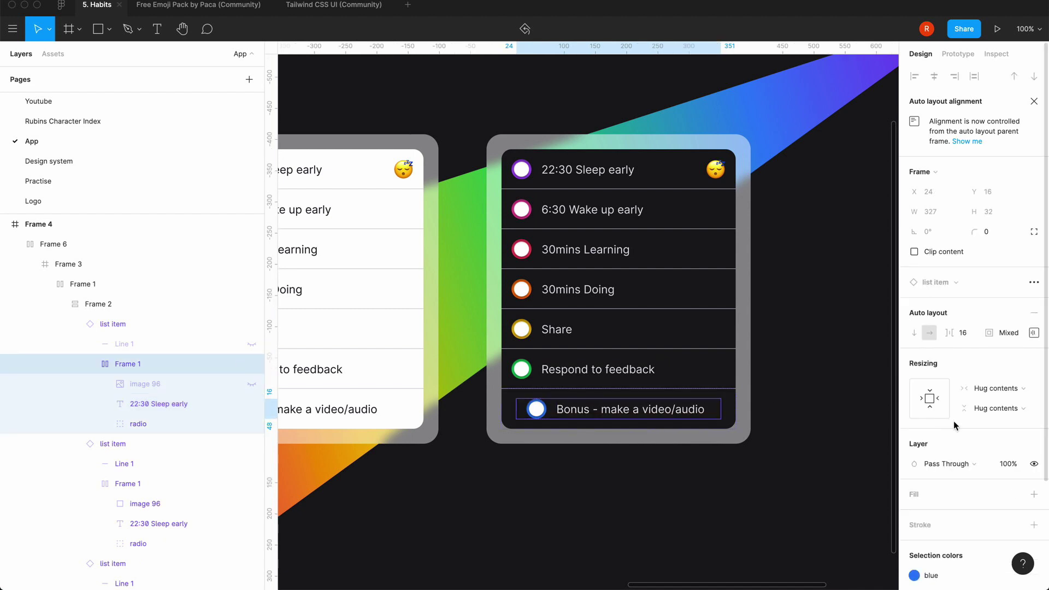
left_click(1008, 385)
left_click(1007, 401)
left_click(758, 460)
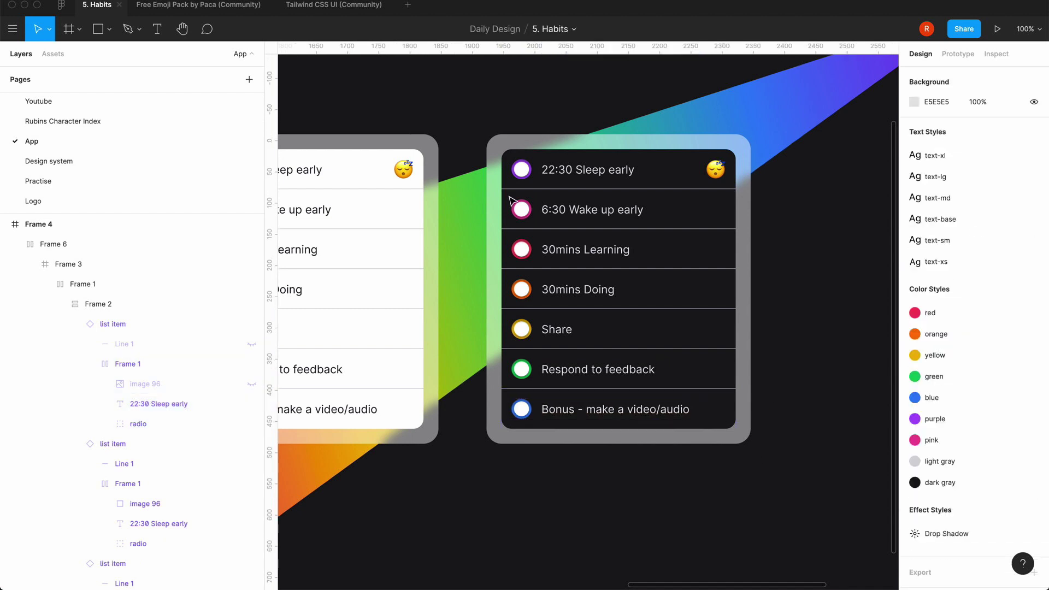
- Change the fill of the dark card's outer Frame 6 to 18181B at 50% opacity
left_click(508, 145)
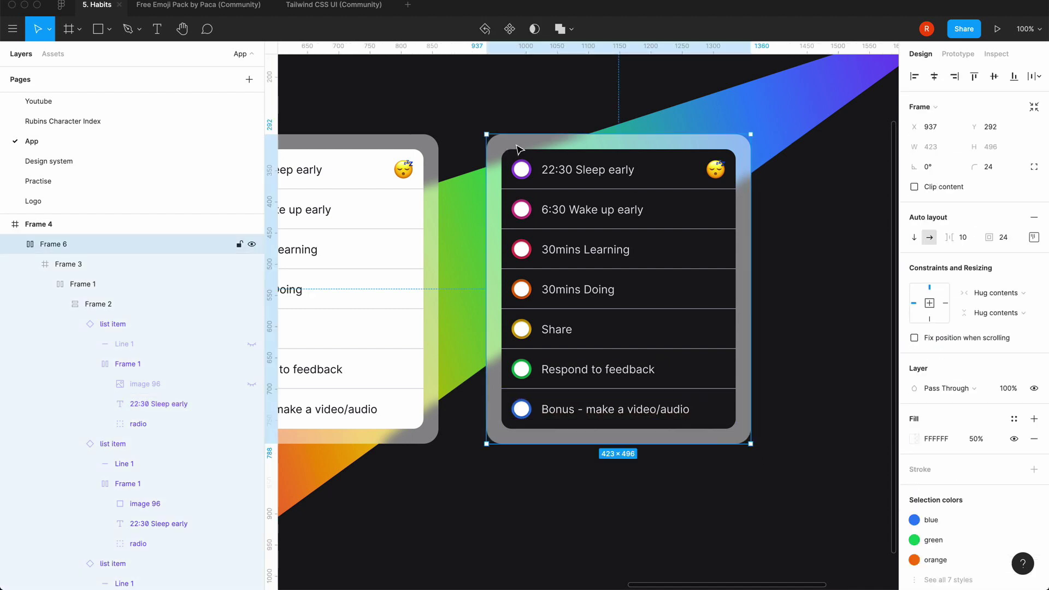
left_click(917, 440)
left_click(795, 544)
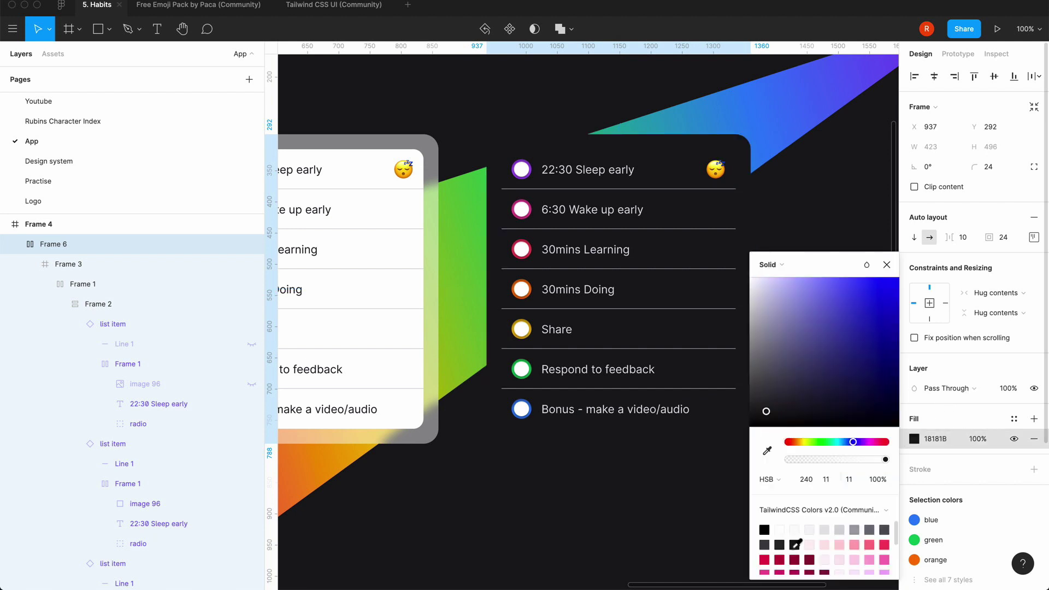
left_click(887, 265)
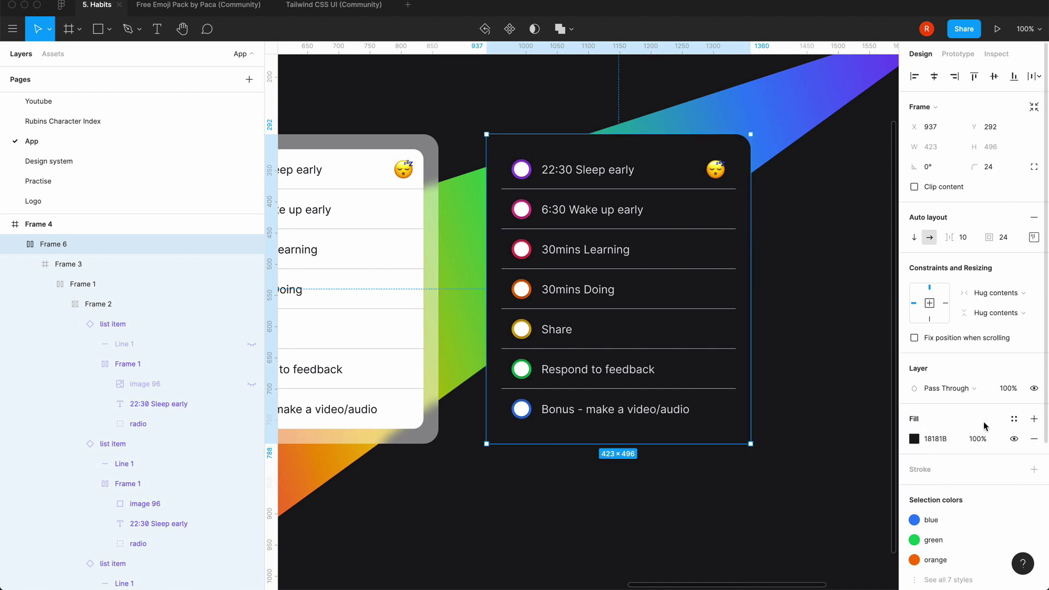
left_click(975, 443)
type("50")
key("Return")
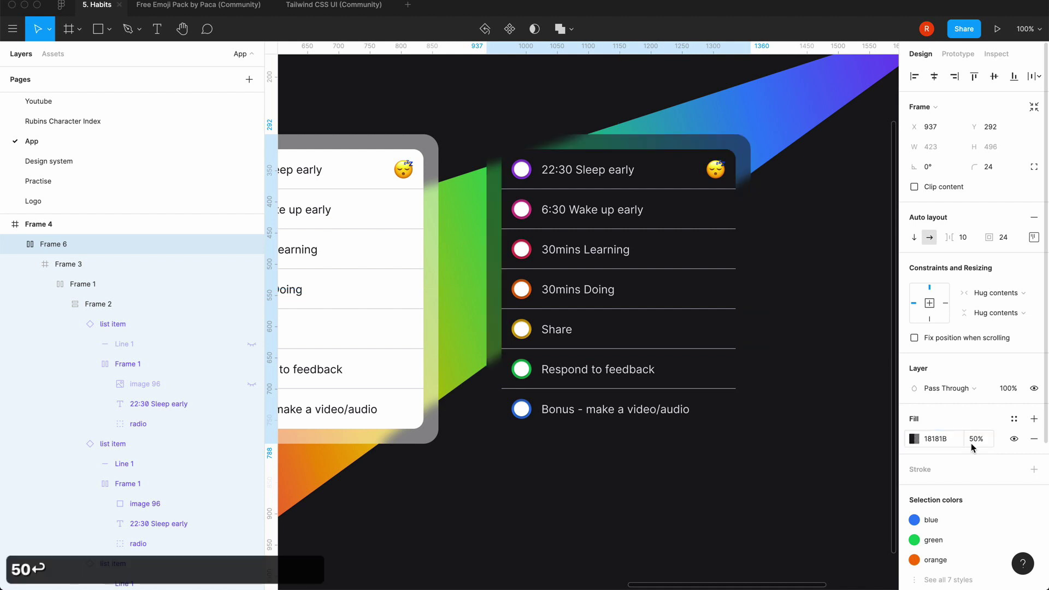
left_click(845, 349)
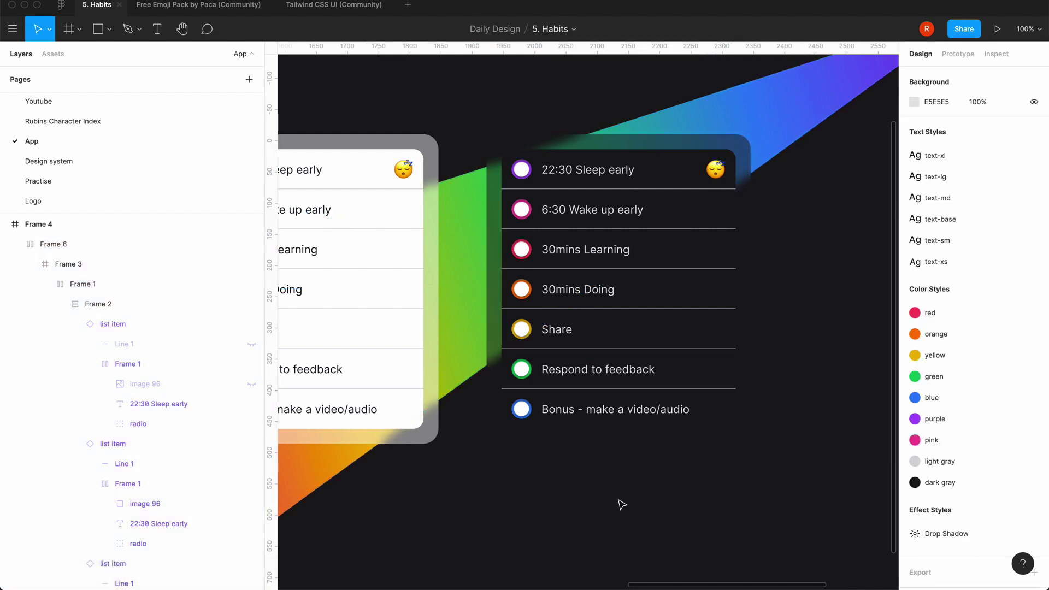
scroll(621, 502, "left", 3)
scroll(621, 502, "right", 3)
left_click(687, 155)
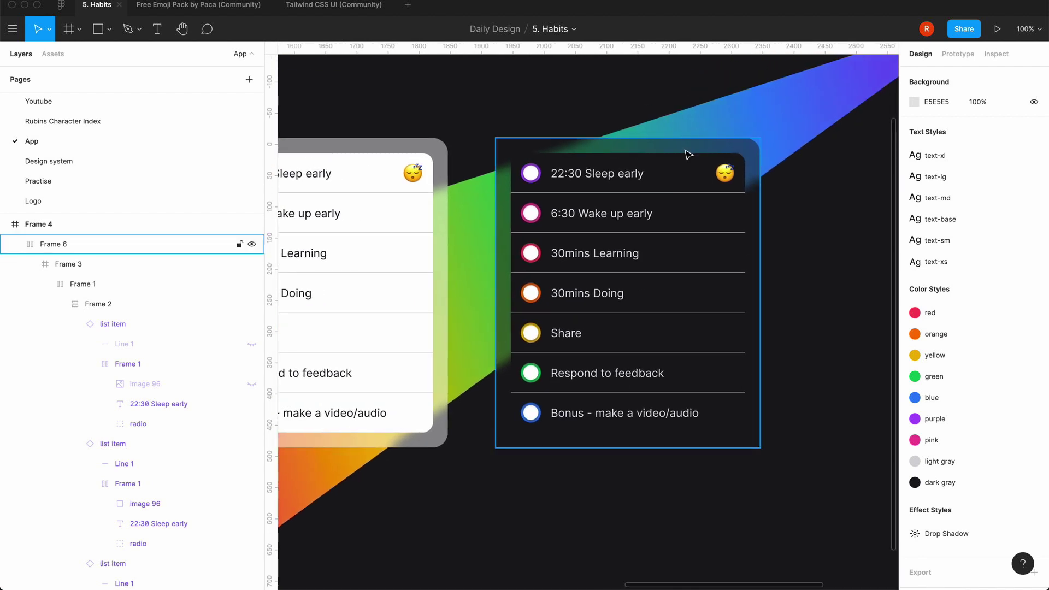
double_click(684, 188)
double_click(684, 187)
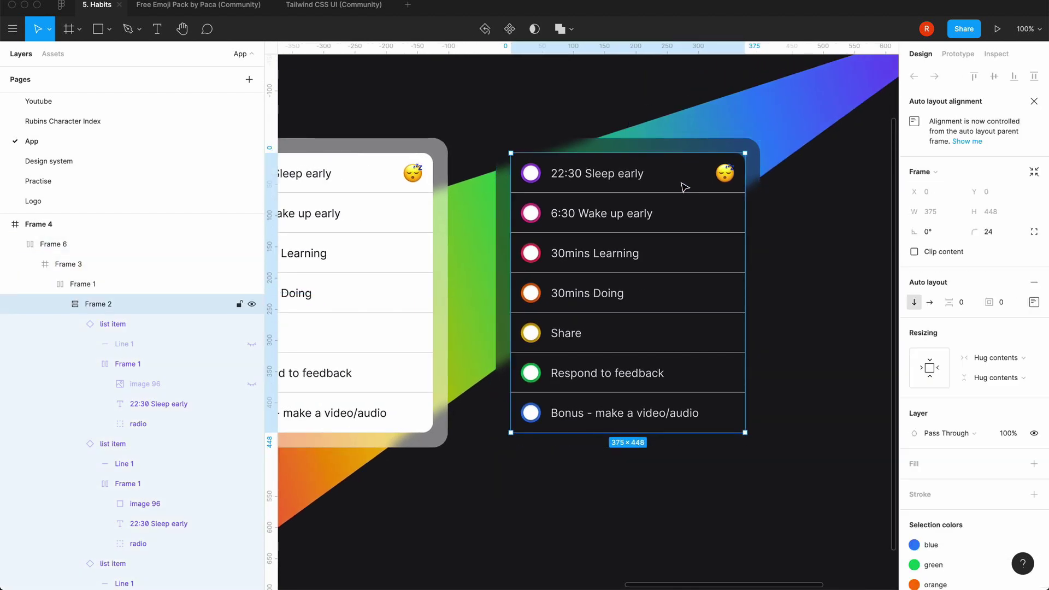
double_click(685, 187)
left_click(860, 215)
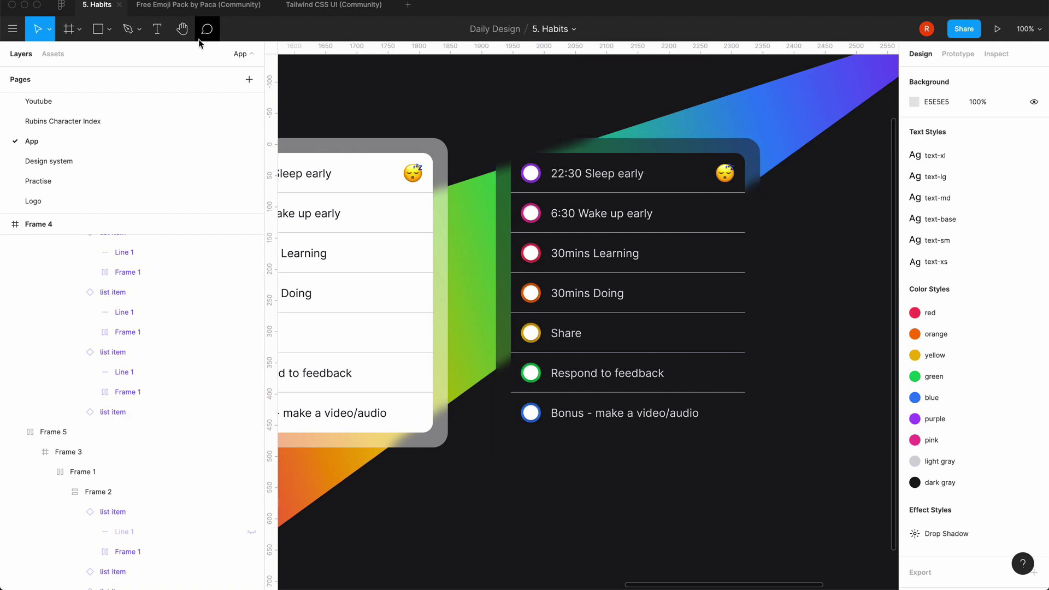
- On the Design system page, set the stroke of Line 1 in the dark default list item variant to 3F3F46
left_click(66, 159)
left_click(647, 319)
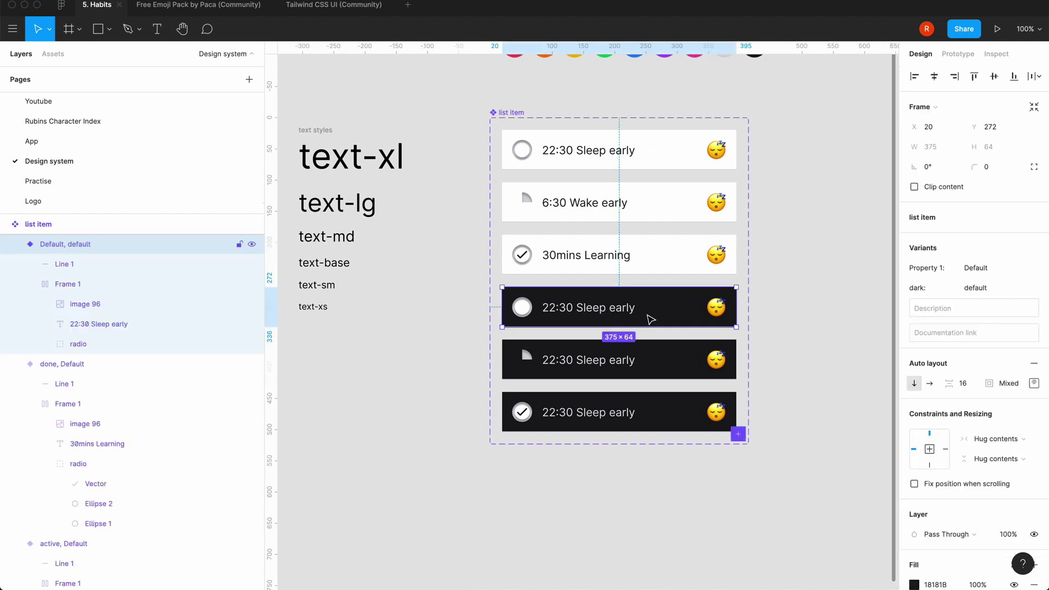
left_click(61, 264)
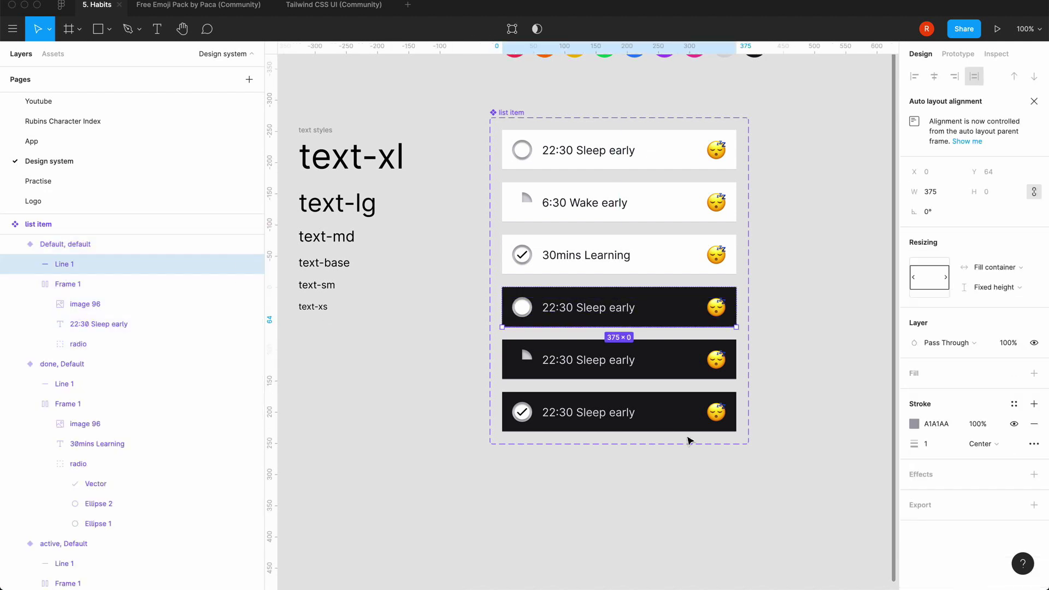
left_click(914, 424)
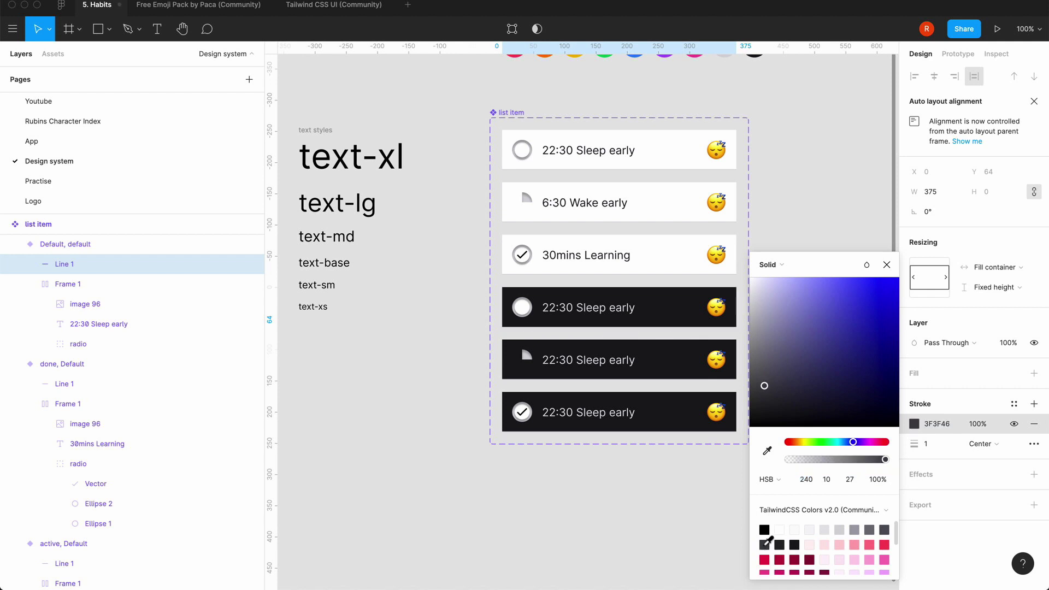
left_click(887, 265)
left_click(814, 175)
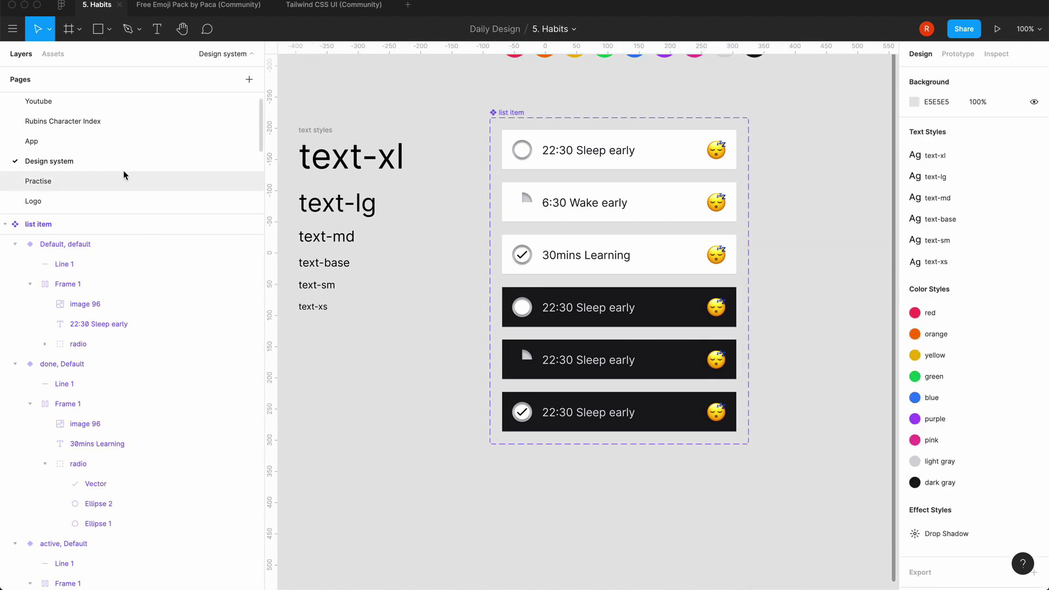
- Return to the App page and compare the light and dark cards over the rainbow tick
left_click(82, 143)
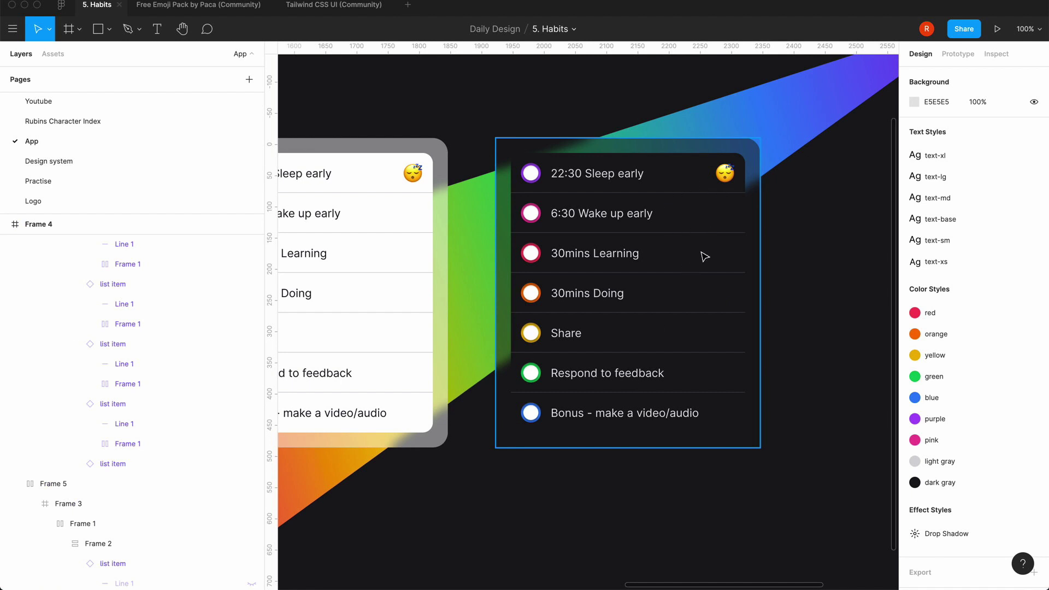
key("minus")
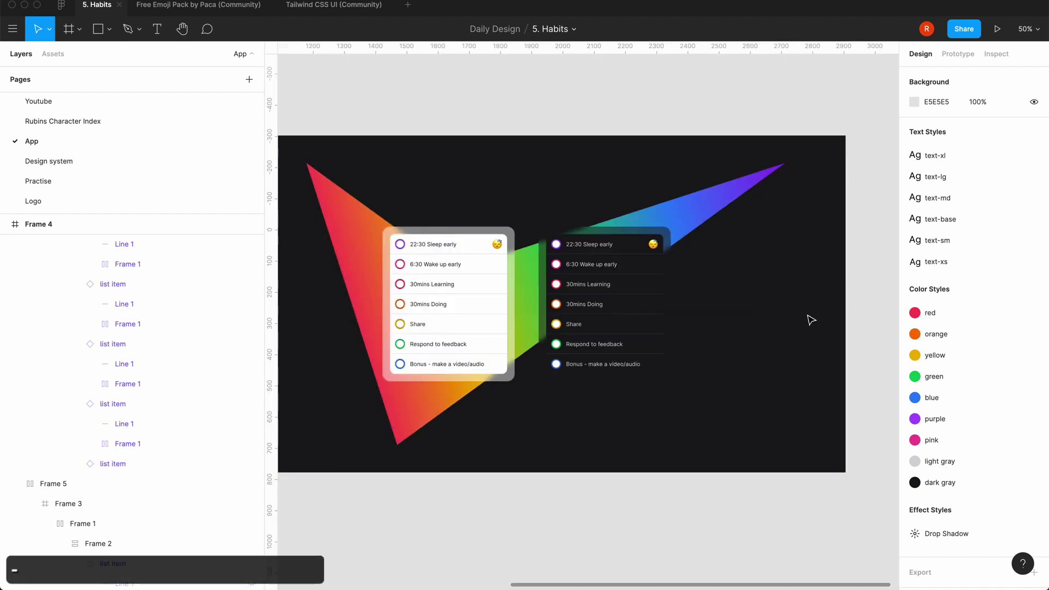
key("equal")
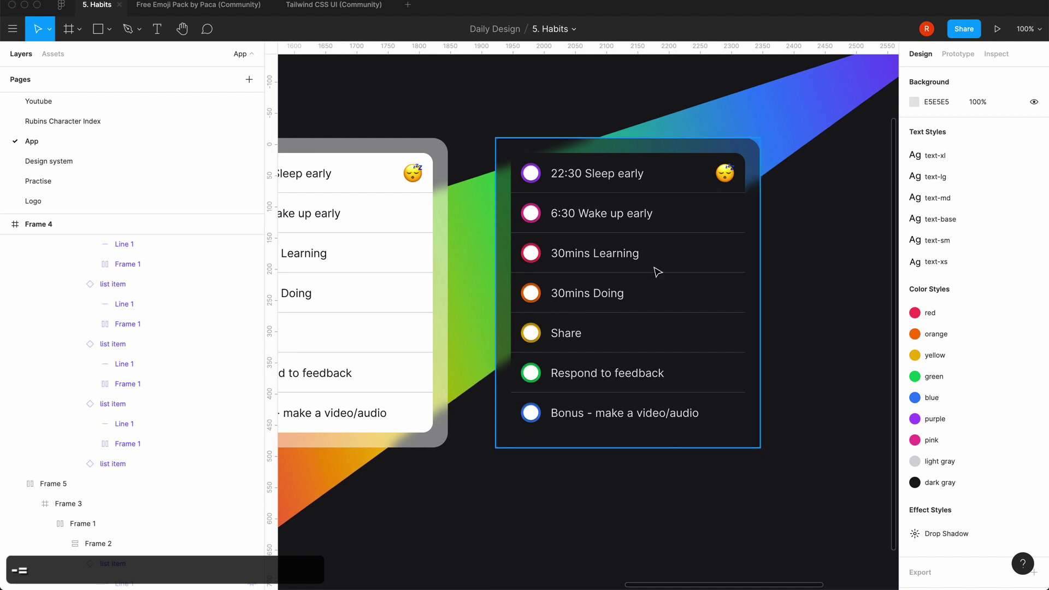
key("minus")
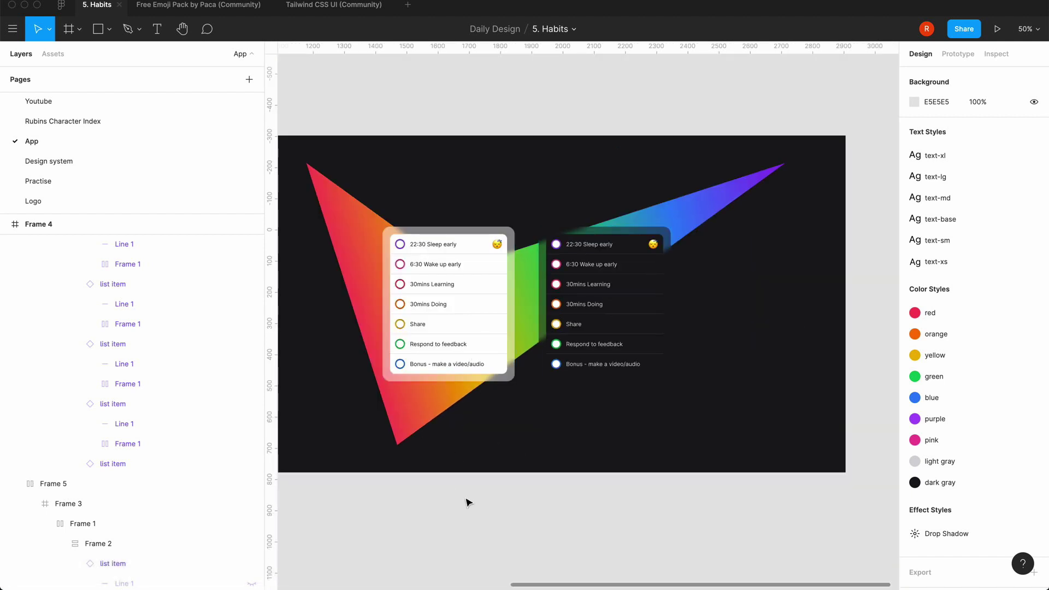
scroll(468, 500, "left", 3)
scroll(467, 499, "right", 5)
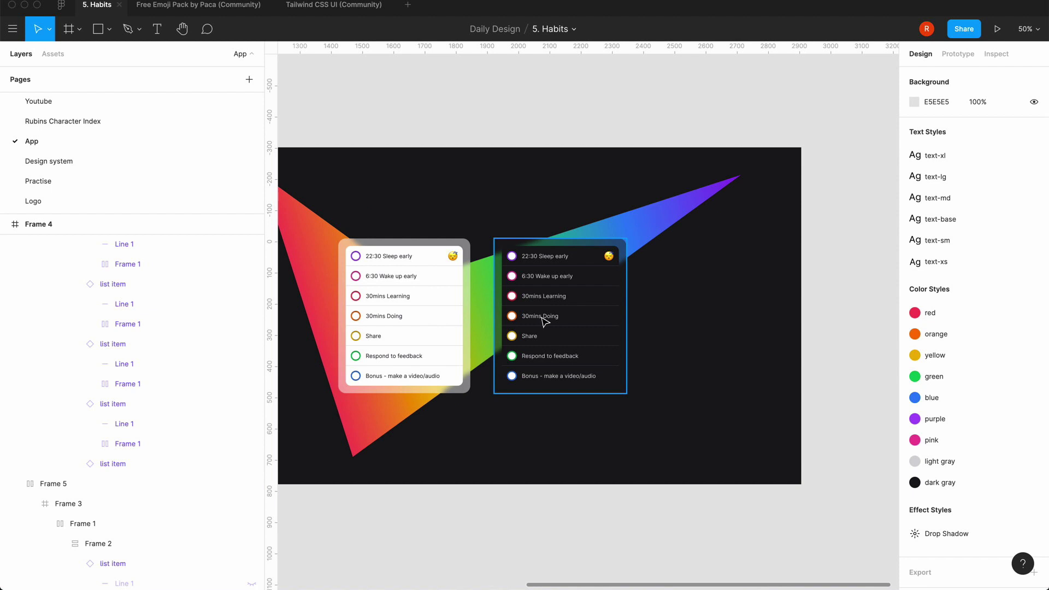
- Duplicate the dark 1920 × 1080 Frame 4 beside the original
key("minus")
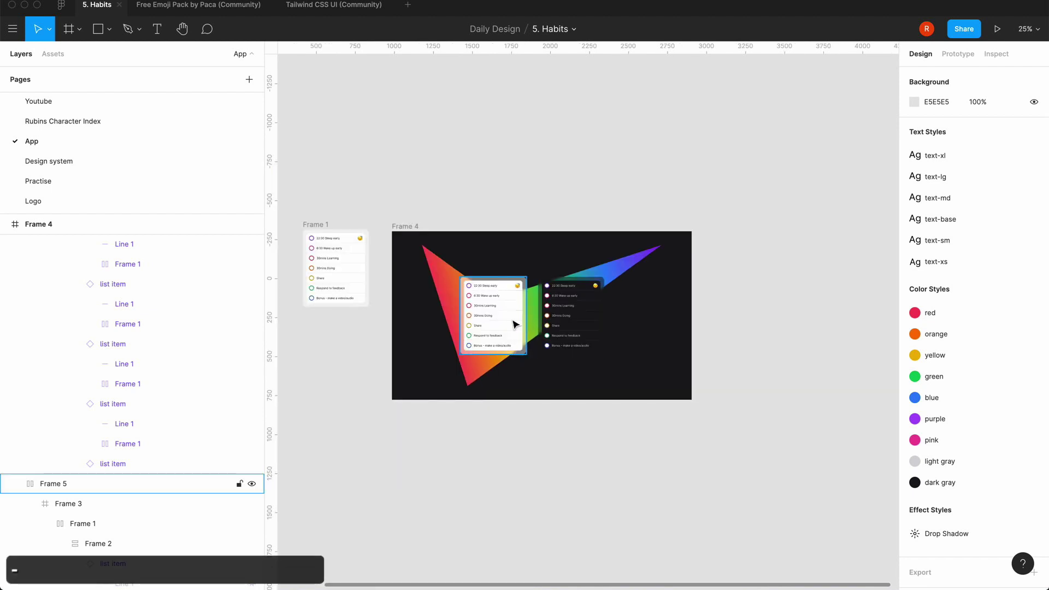
left_click(409, 226)
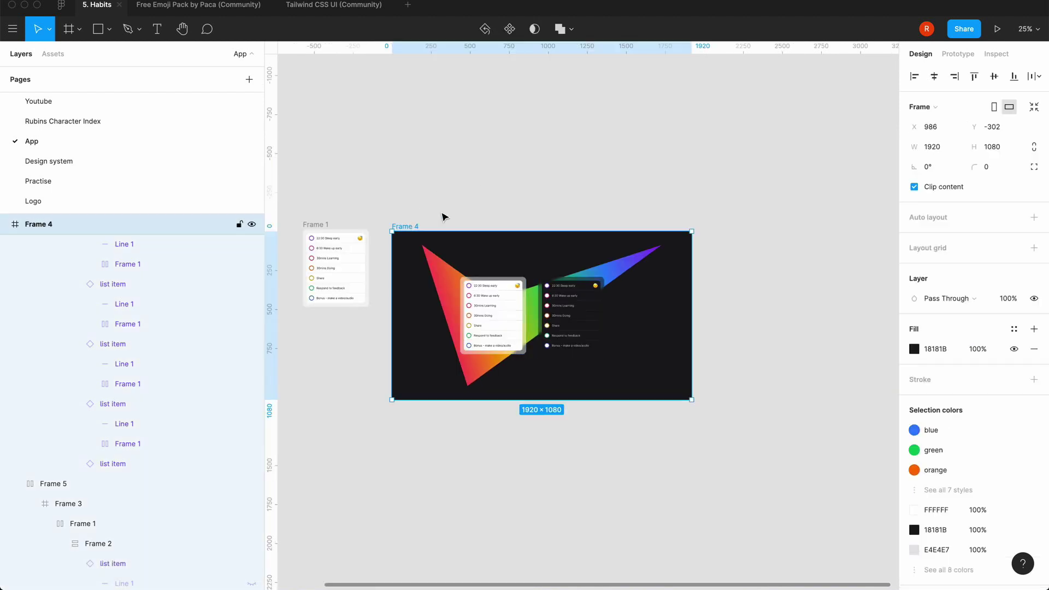
key("super+c")
key("super+v")
left_click(648, 169)
scroll(650, 169, "right", 3)
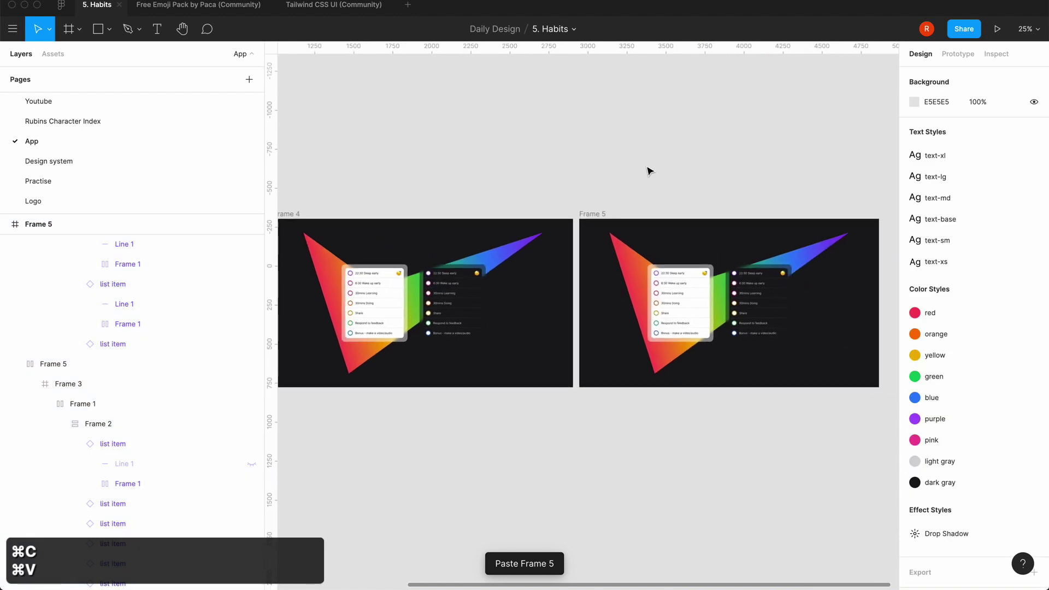
- Set the fill of the duplicated Frame 5 to white, FFFFFF
left_click(598, 213)
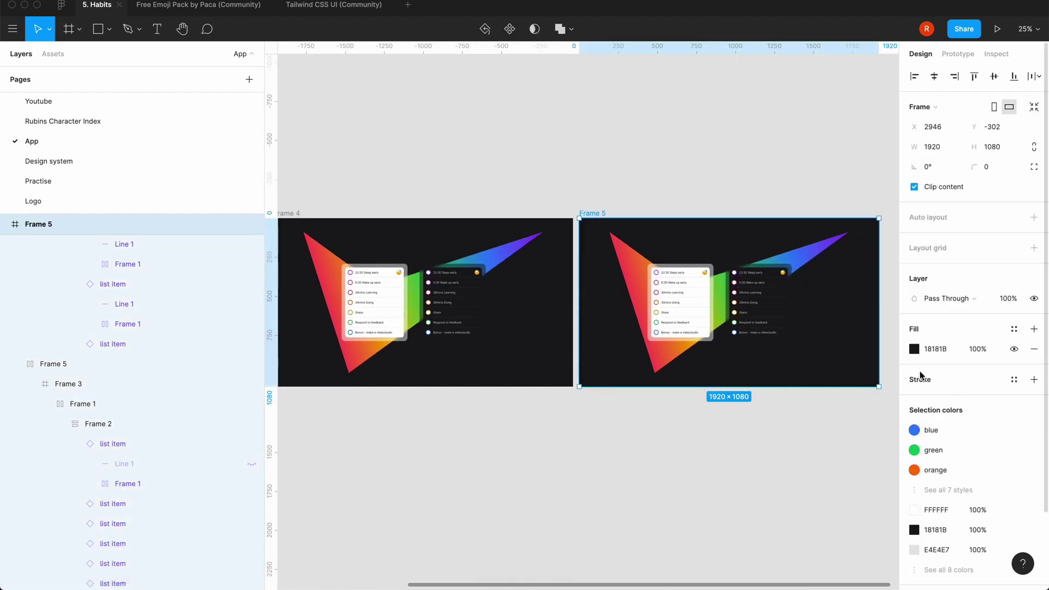
left_click(914, 350)
left_click(781, 530)
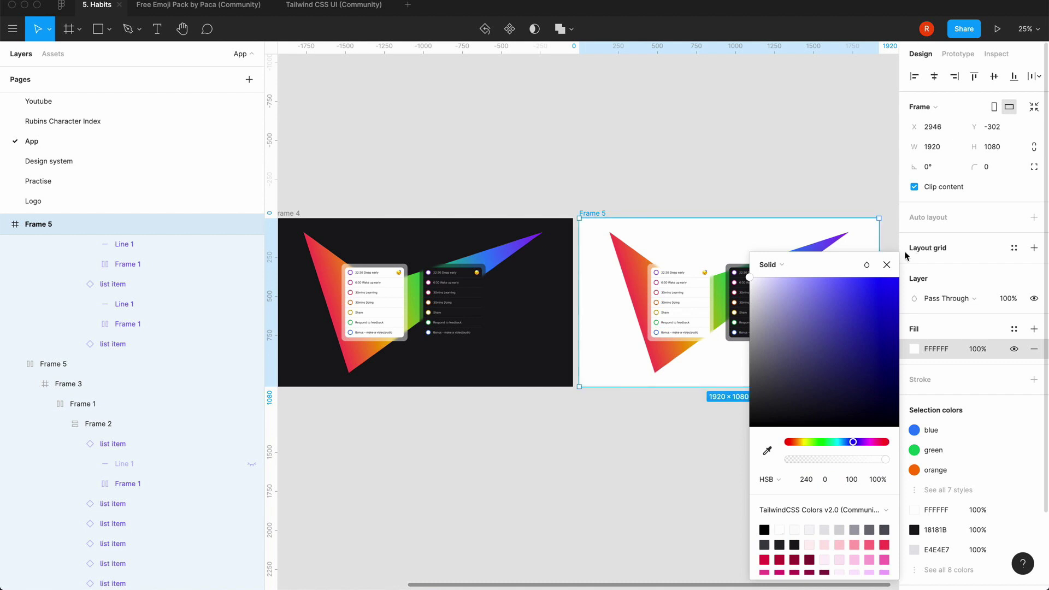
left_click(735, 172)
- Delete the light card from the white Frame 5 and move its dark card towards the centre, to about X 748
scroll(735, 173, "up", 3)
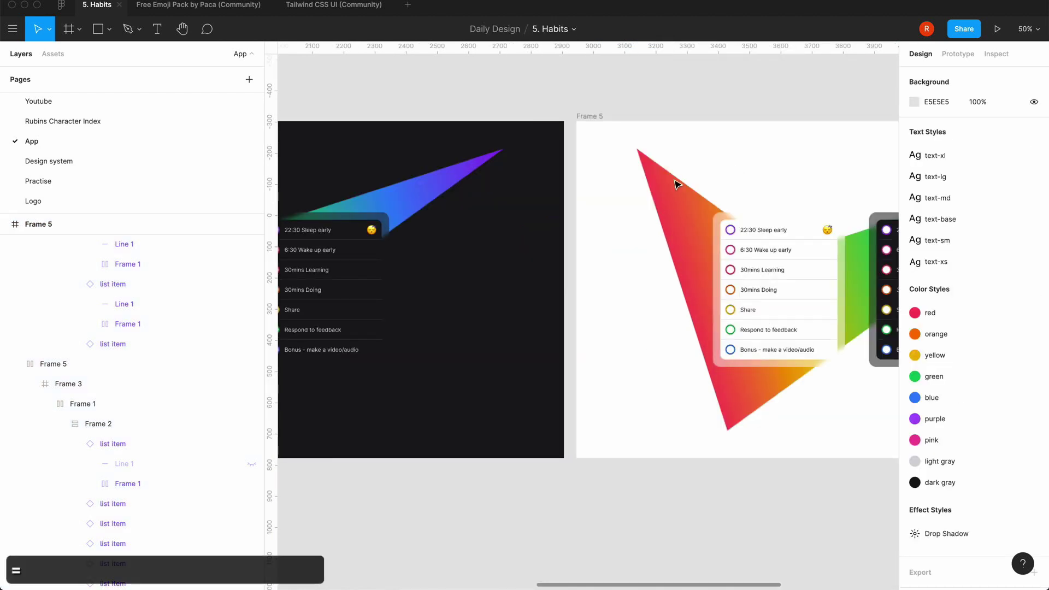
scroll(666, 183, "right", 3)
scroll(657, 182, "up", 3)
left_click(612, 290)
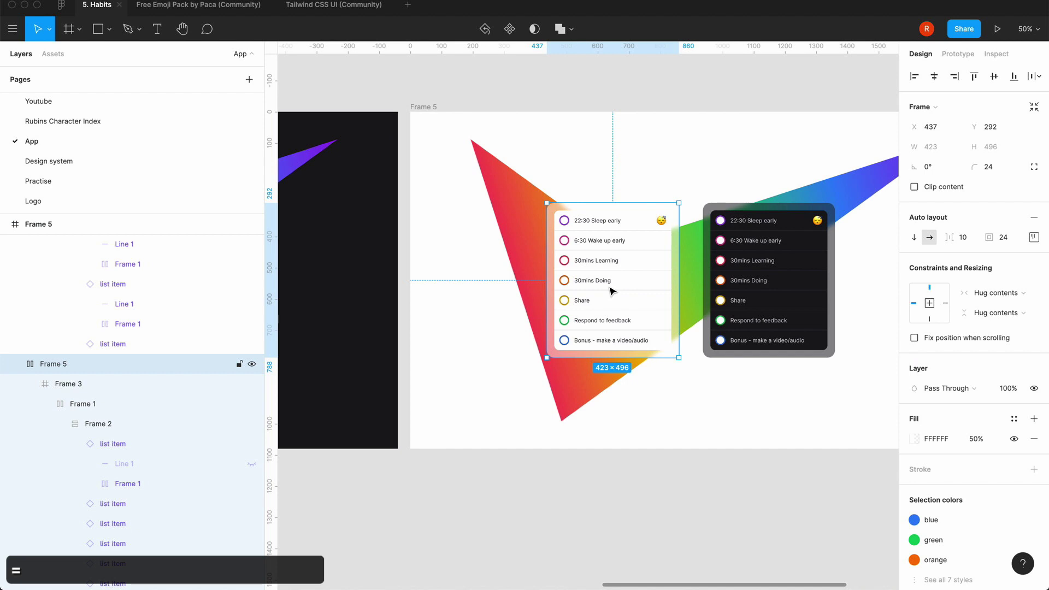
key("BackSpace")
left_click(767, 300)
left_click_drag(765, 314, 736, 312)
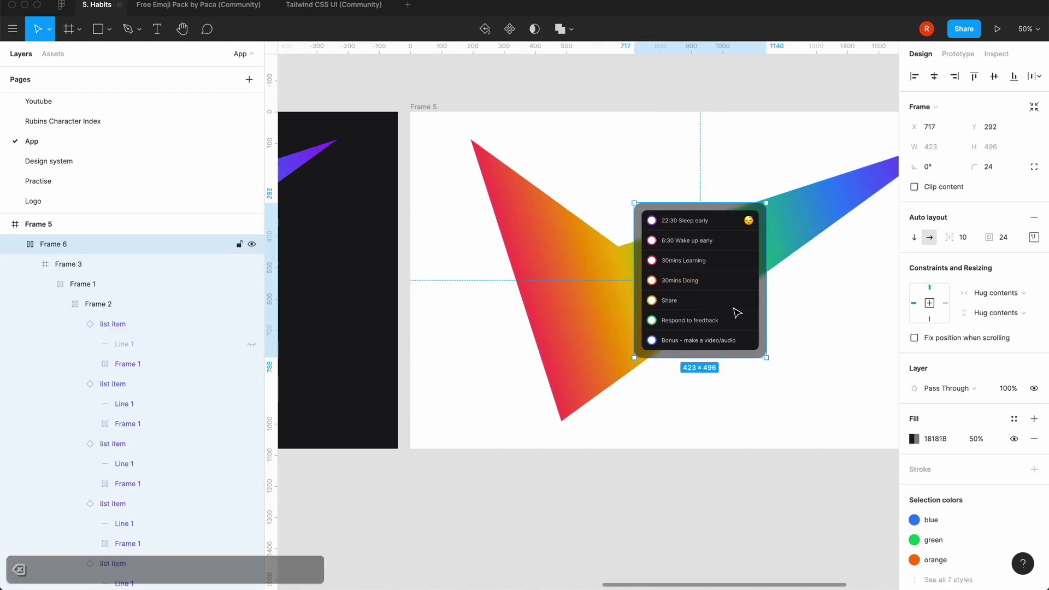
left_click(723, 107)
key("minus")
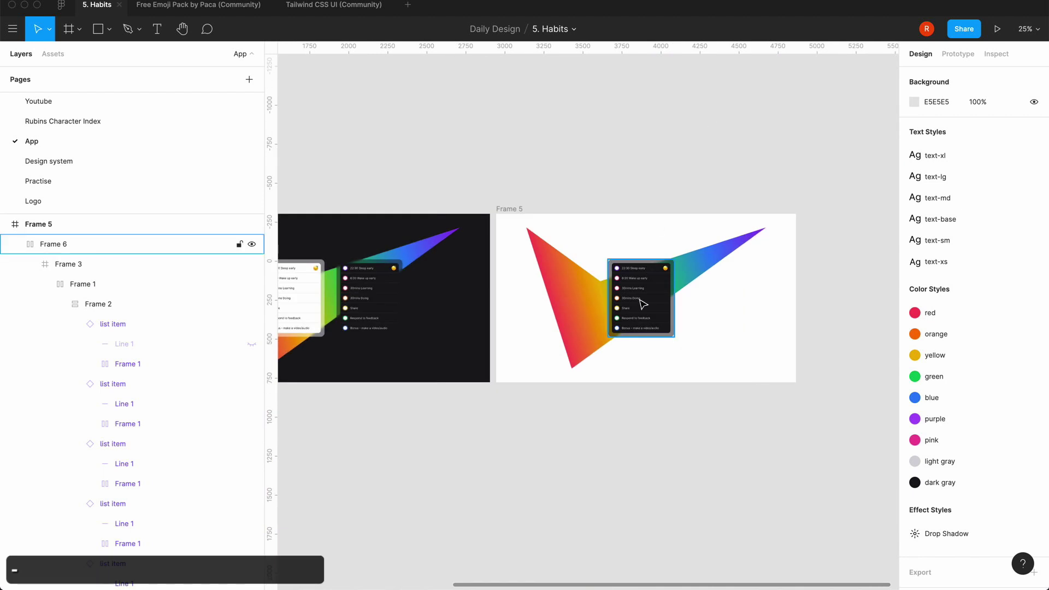
mouse_move(639, 300)
left_mouse_down()
mouse_move(674, 302)
mouse_move(646, 302)
left_mouse_up()
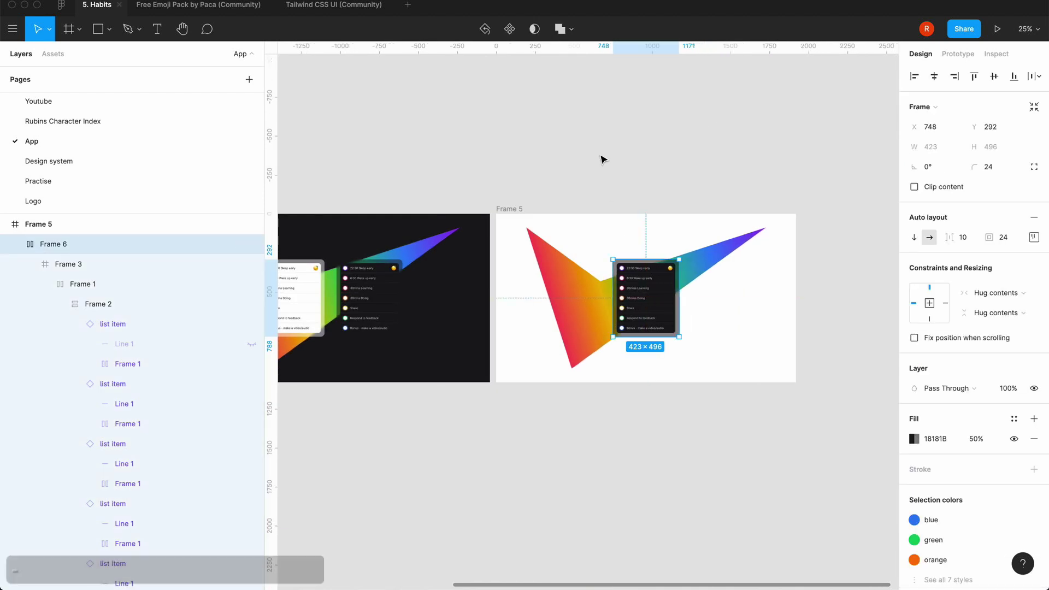
left_click(602, 159)
- Delete the dark card from the dark Frame 4 and move its light card towards the centre, to about X 769
scroll(601, 159, "left", 5)
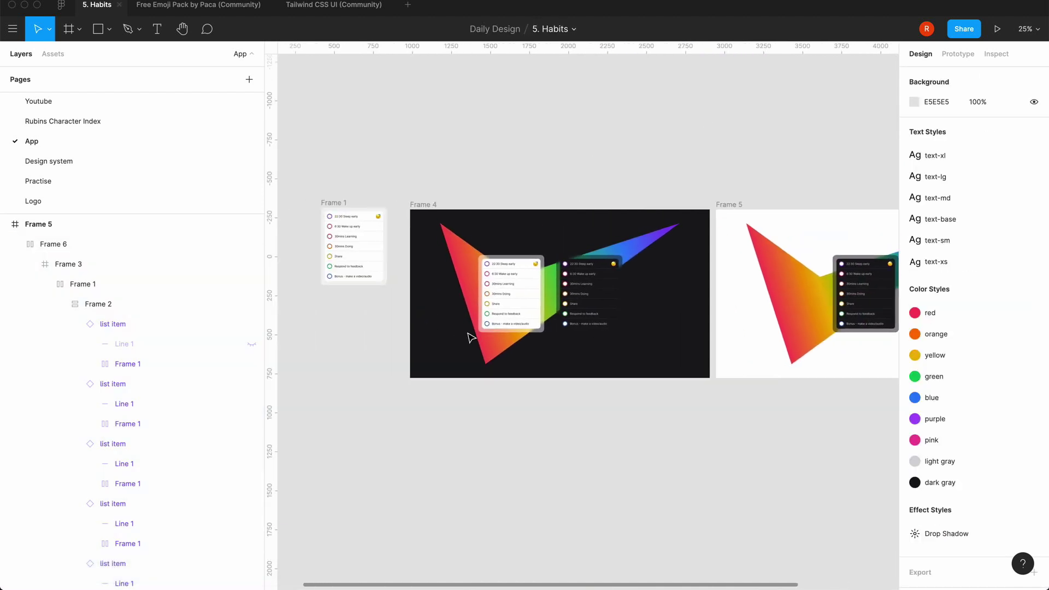
left_click(602, 293)
key("BackSpace")
left_click_drag(543, 295, 598, 295)
left_click(632, 159)
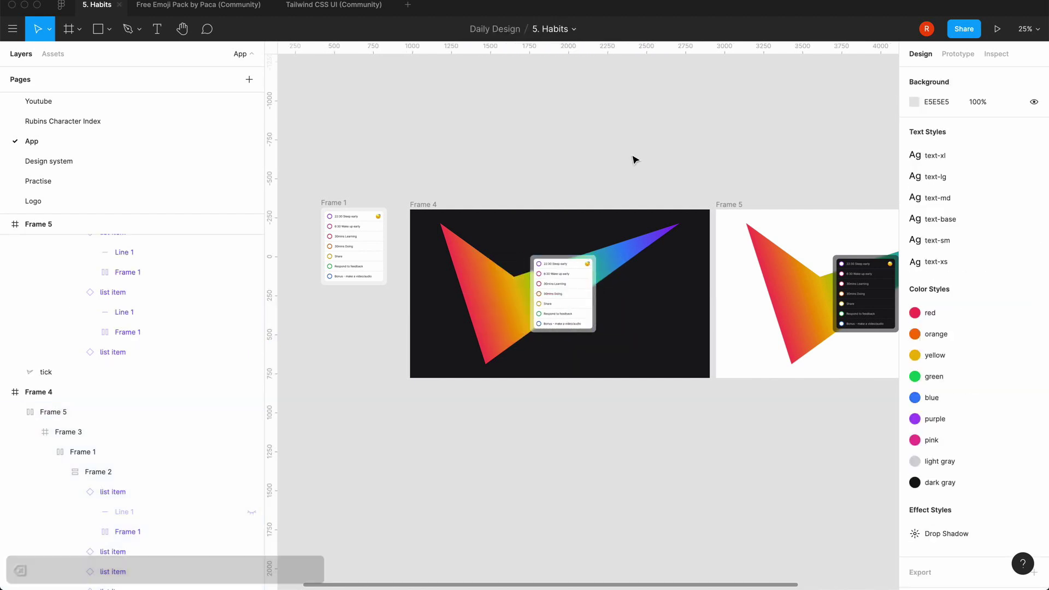
left_click(575, 295)
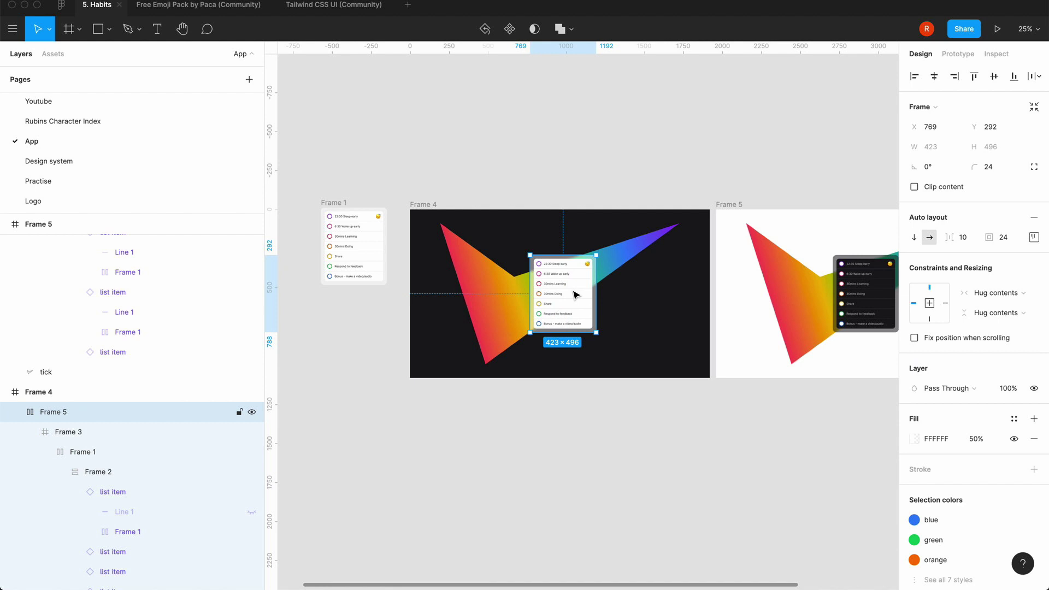
left_click(585, 198)
key("equal")
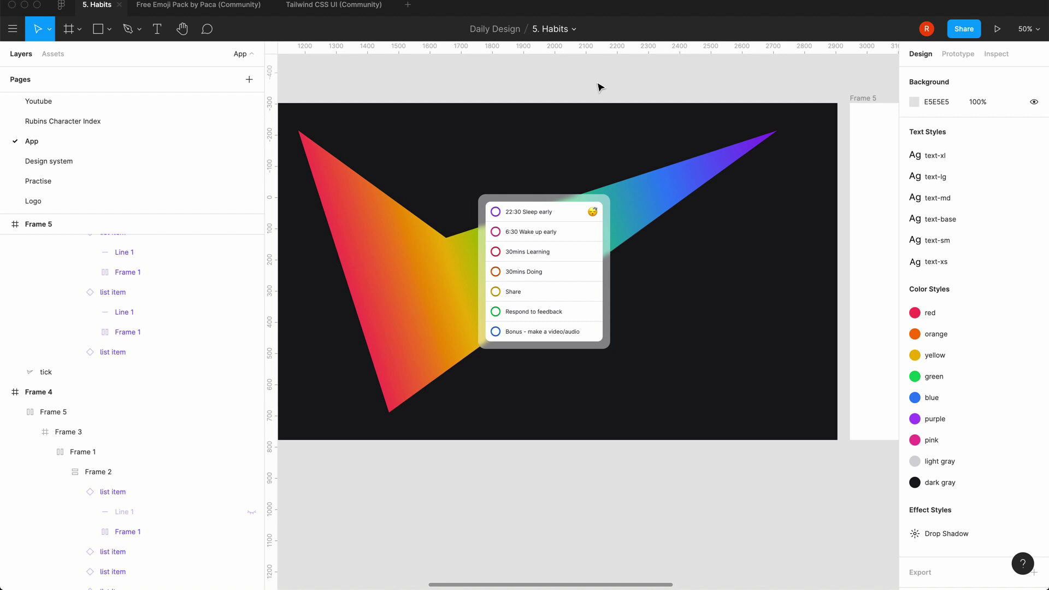
scroll(599, 88, "right", 5)
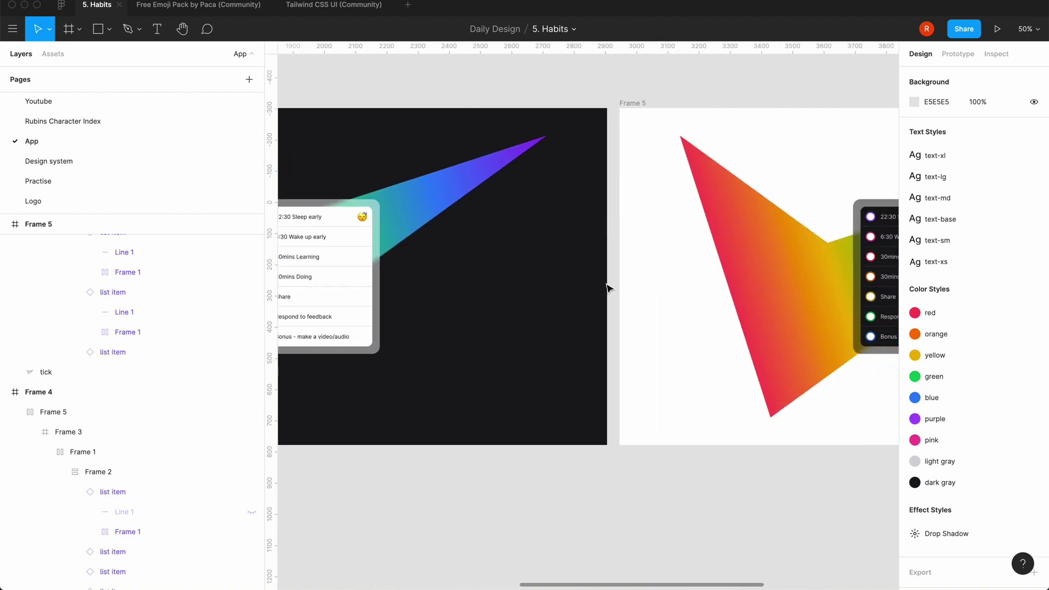
scroll(609, 288, "right", 3)
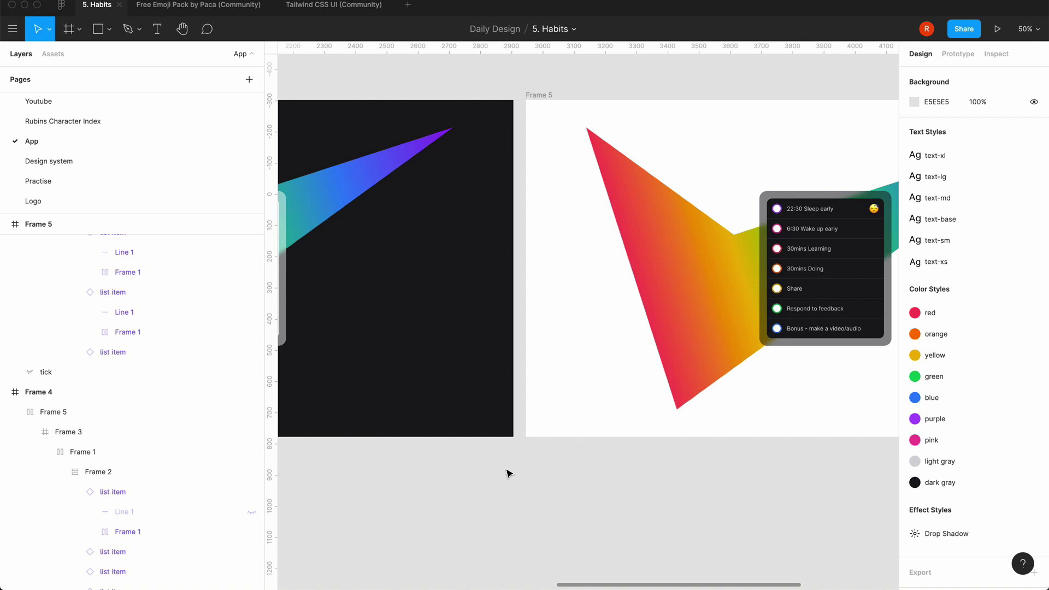
key("minus")
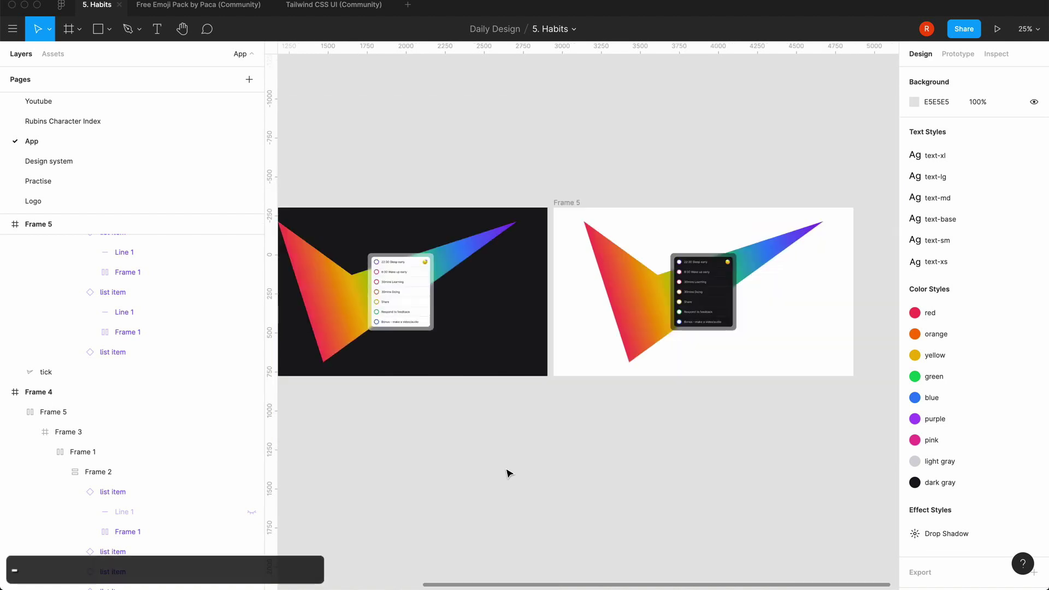